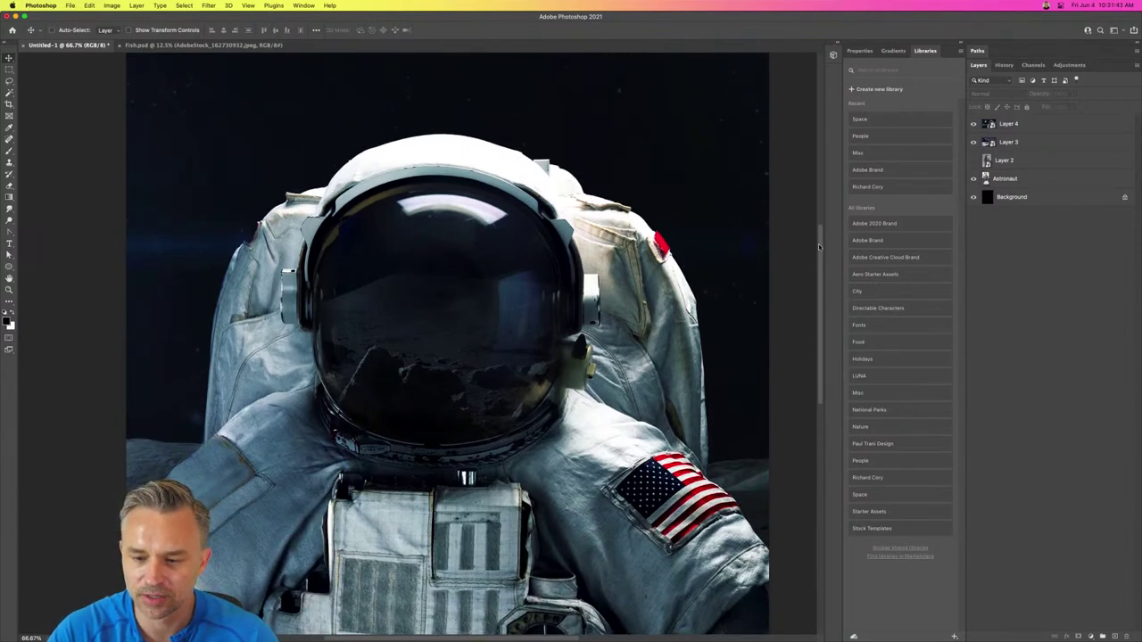
Step: Hide Layer 4, then reposition Layer 3's galaxy-sky astronaut scene and hide it too
drag(819, 247, 820, 243)
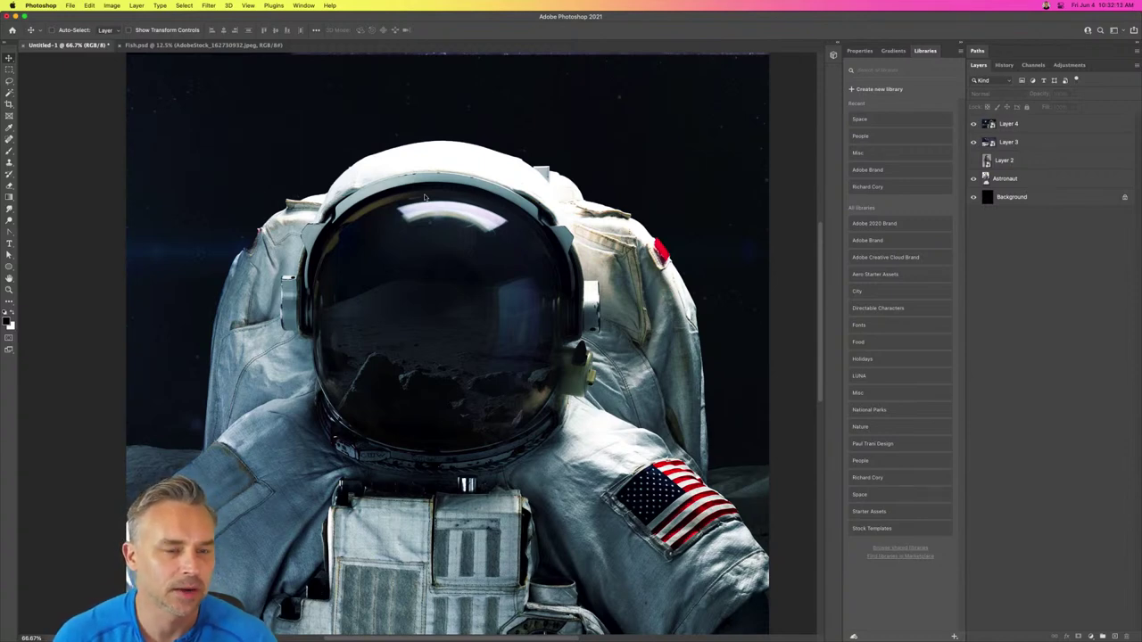
click(519, 135)
click(521, 222)
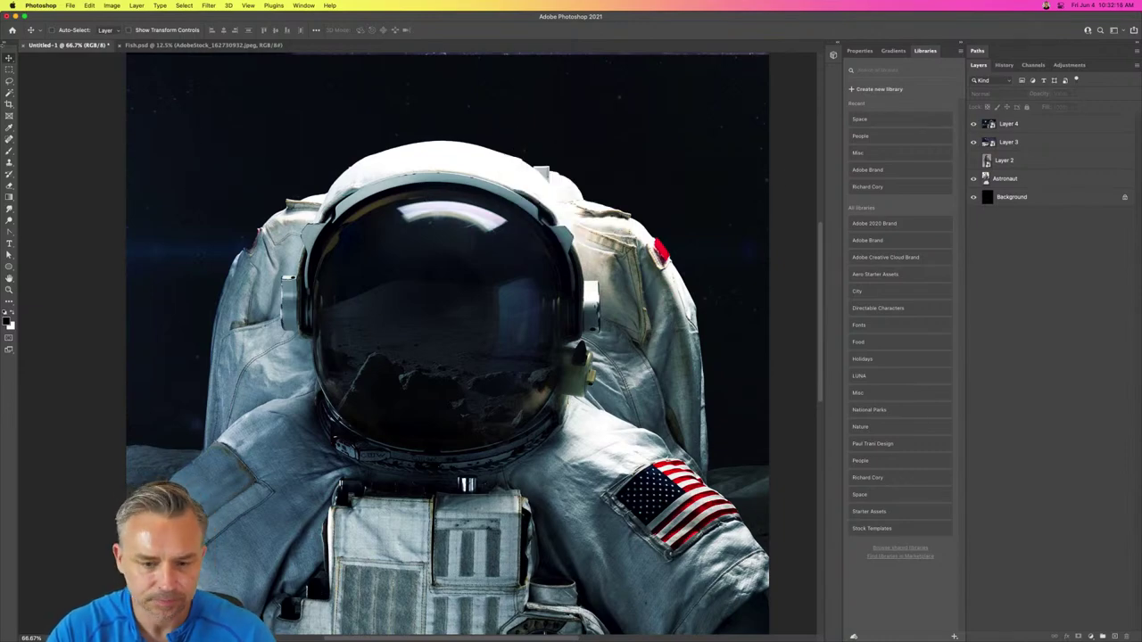
click(973, 124)
click(1006, 143)
drag(678, 259, 473, 294)
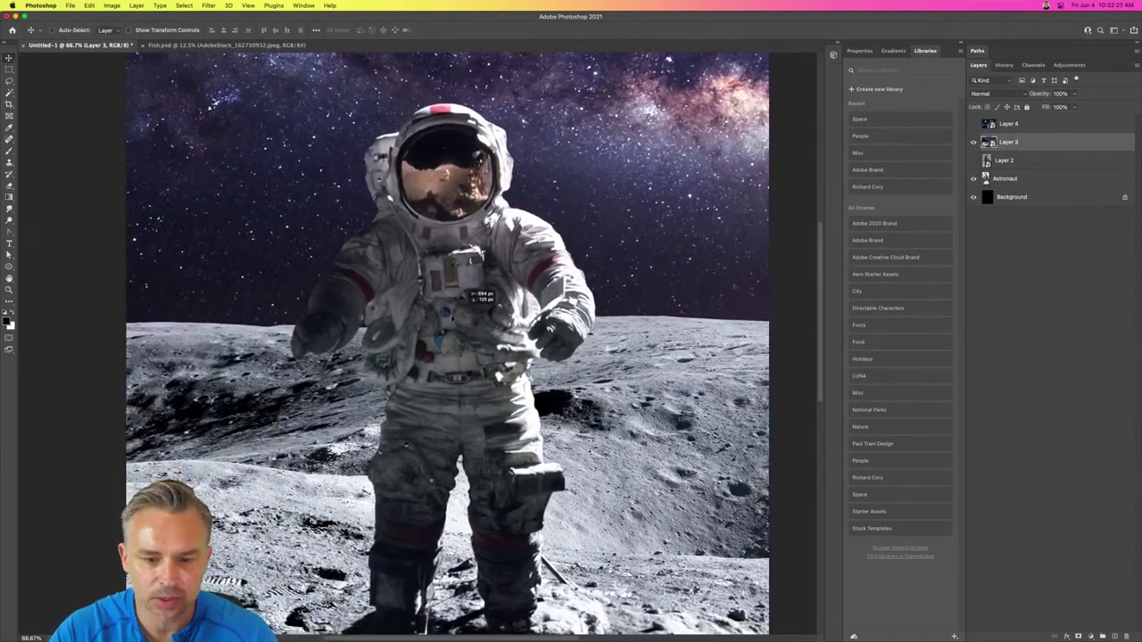
click(973, 142)
Step: Move the Astronaut layer higher, show and select Layer 2, then switch to Fish.psd
click(999, 178)
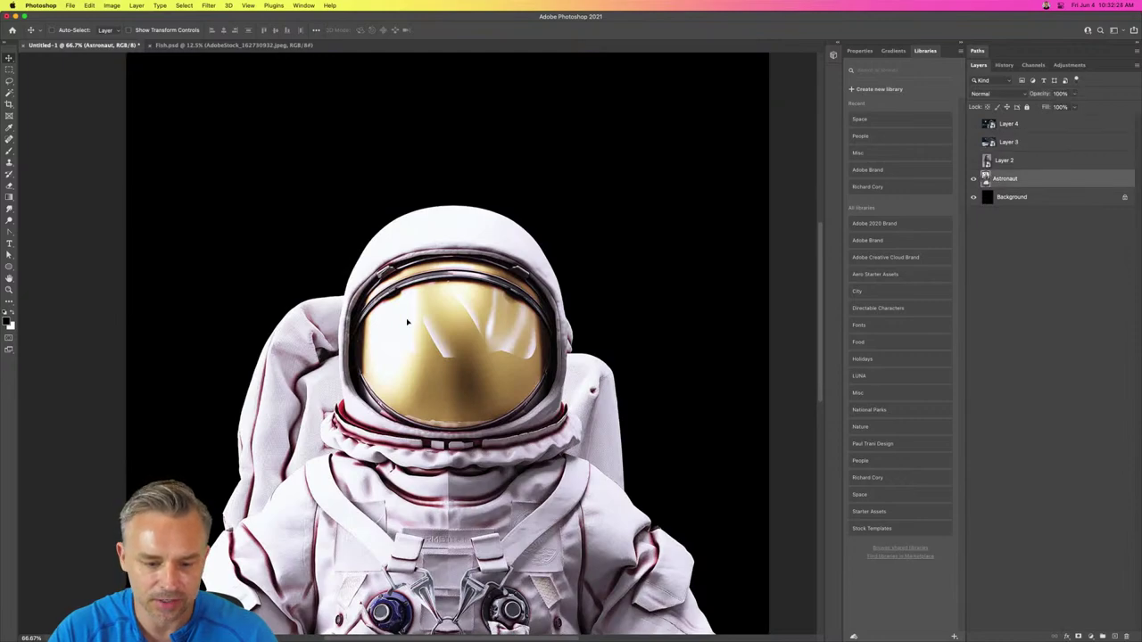
drag(468, 413, 495, 227)
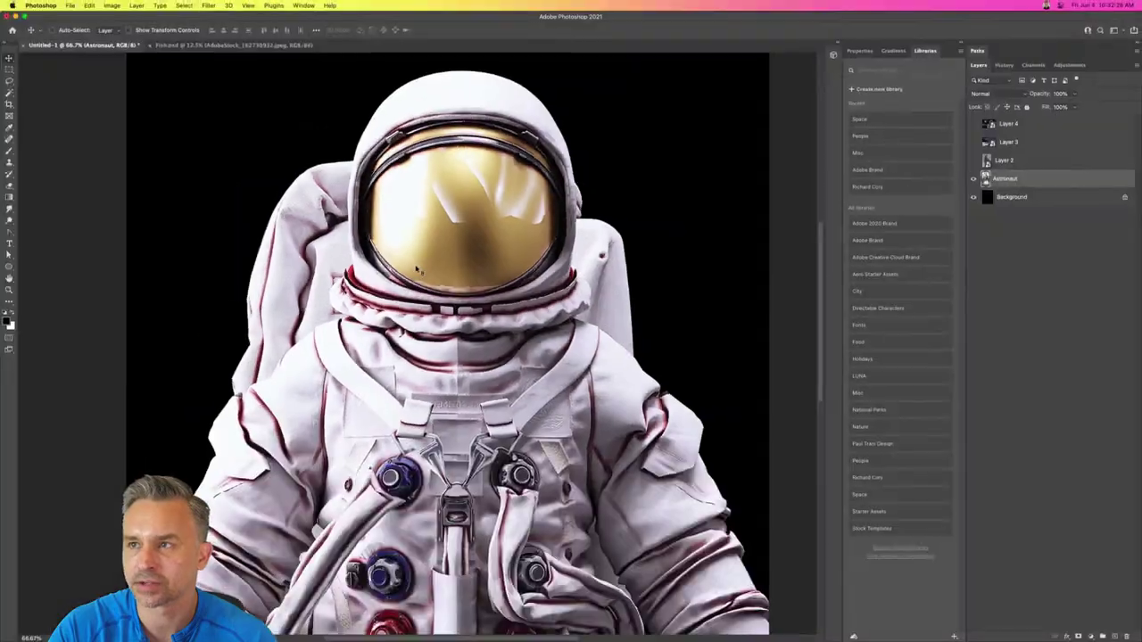
click(974, 161)
click(1003, 161)
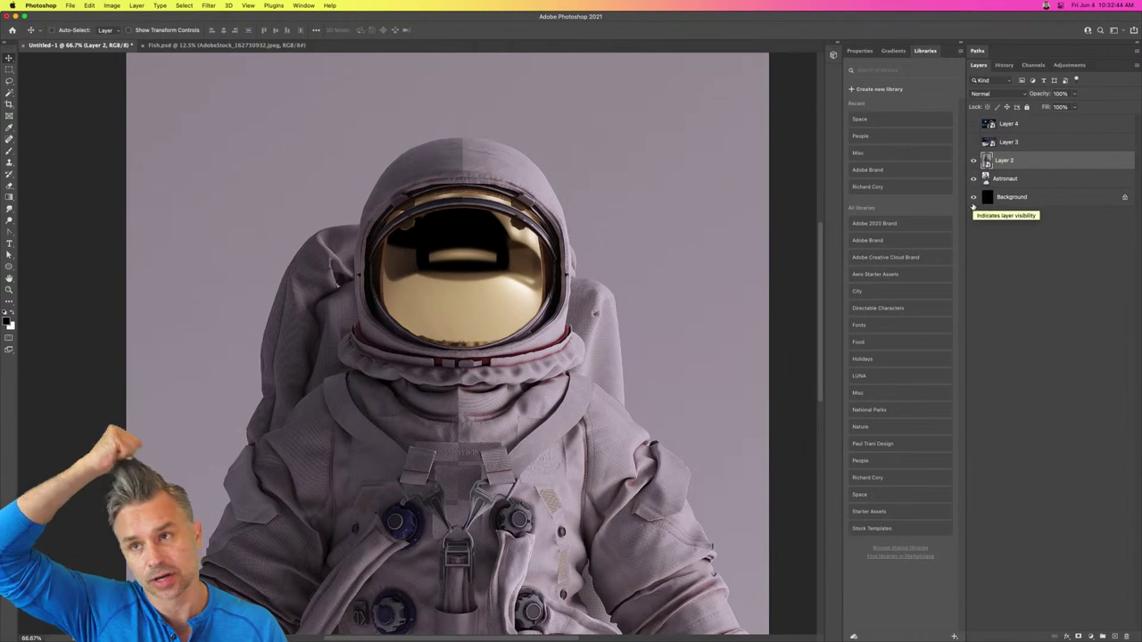
click(238, 48)
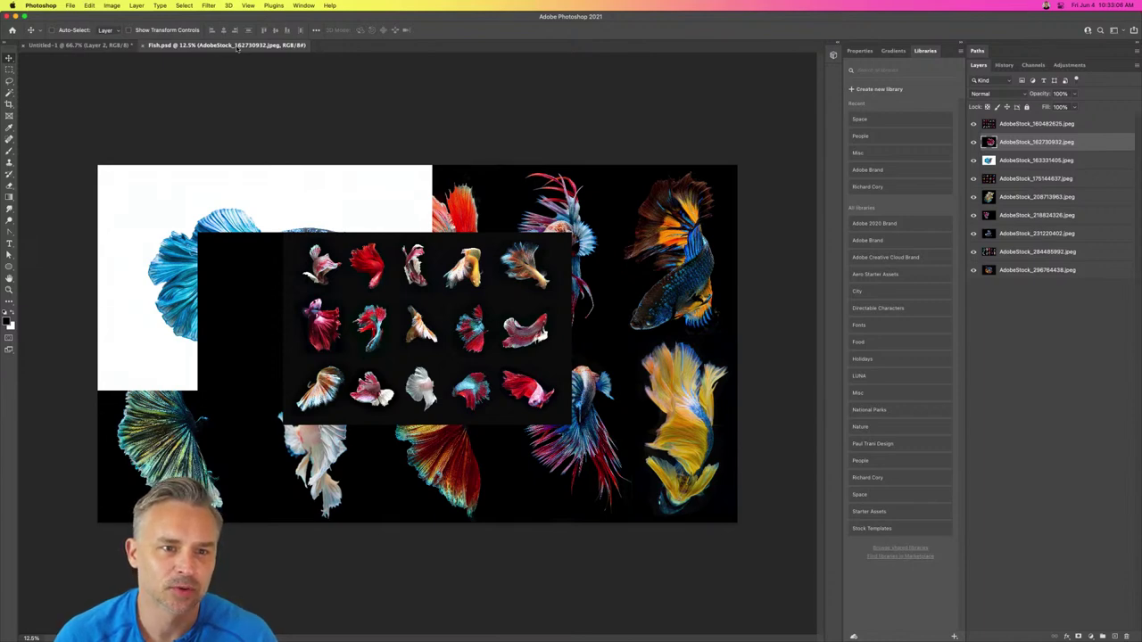
Step: Hide fish layers AdobeStock_163331405, the white-background fish, the small-fish grid, 175144637 and 208713963
key(super+equal)
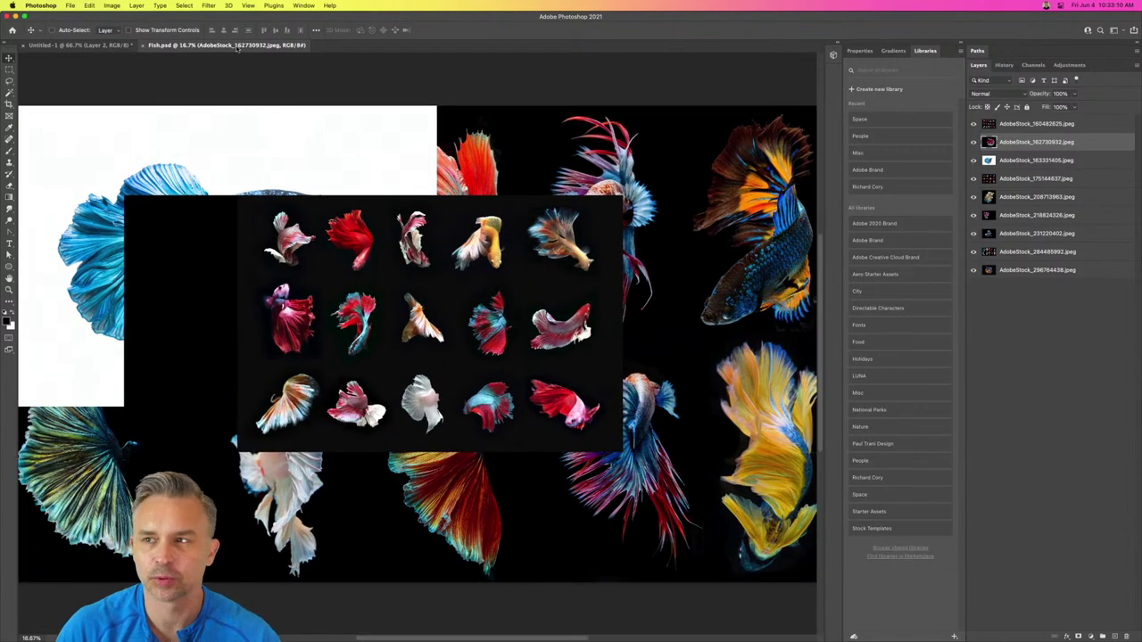
click(973, 160)
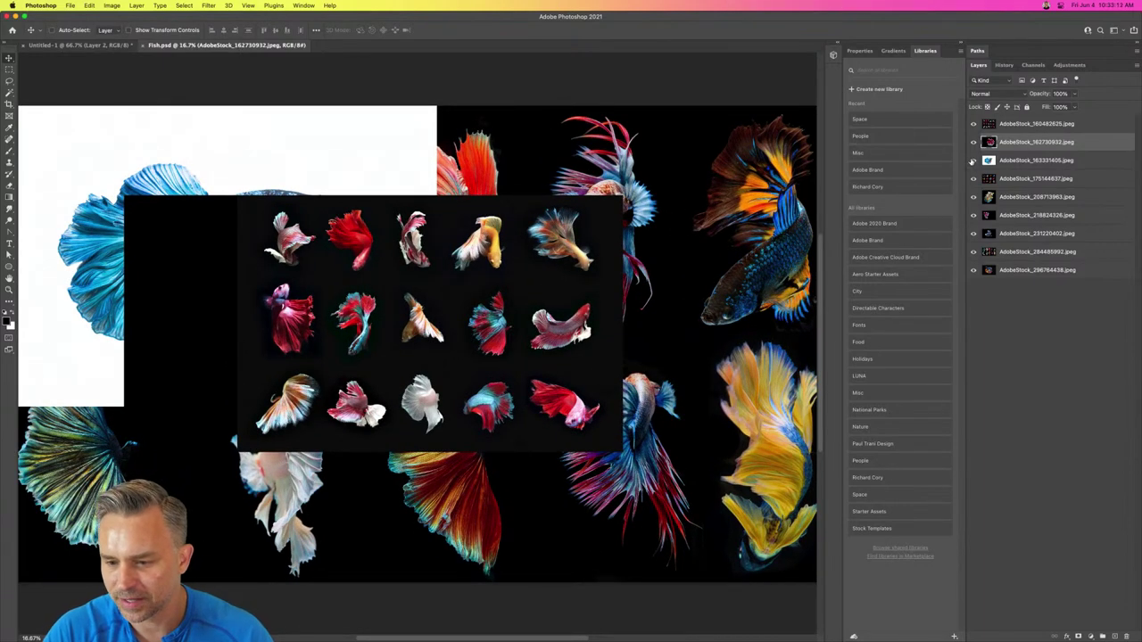
click(973, 142)
click(973, 124)
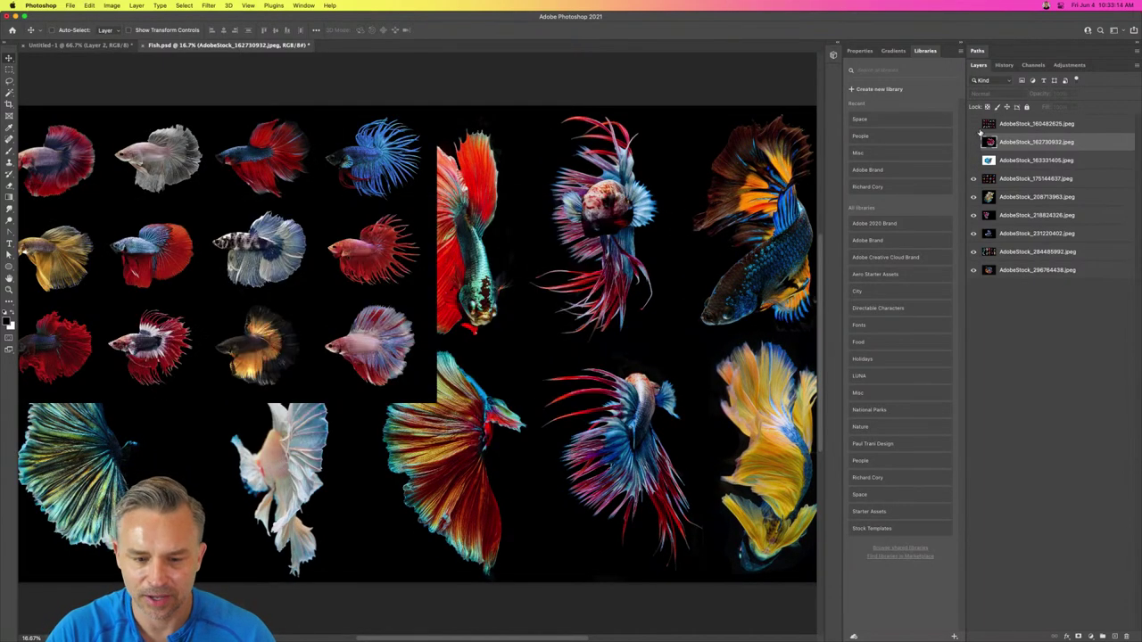
click(1003, 180)
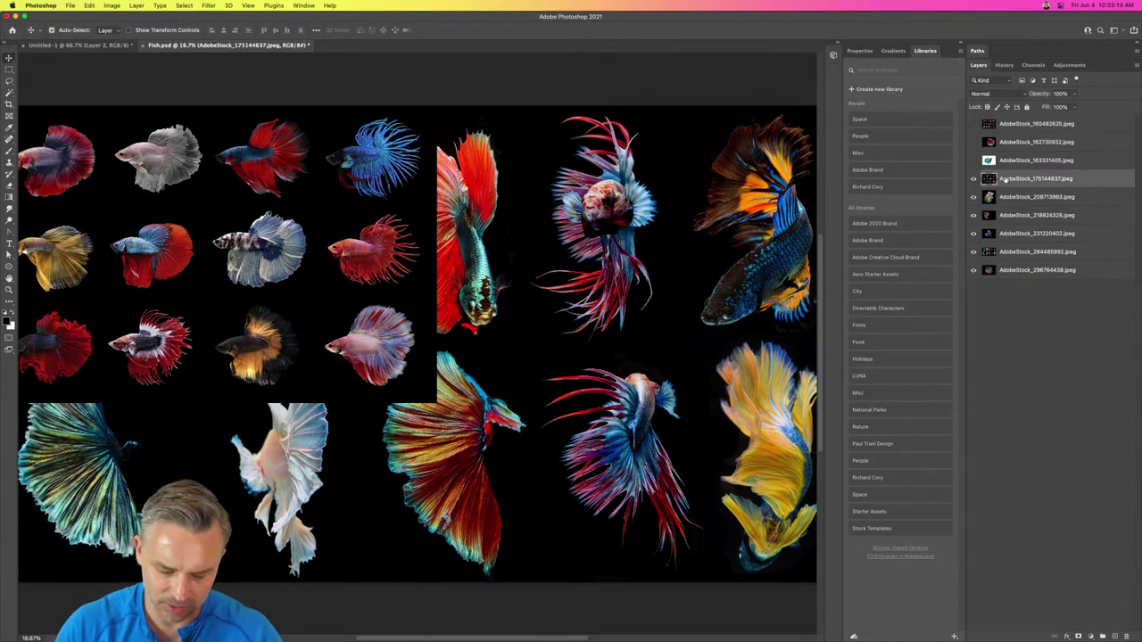
key(super+equal)
click(973, 179)
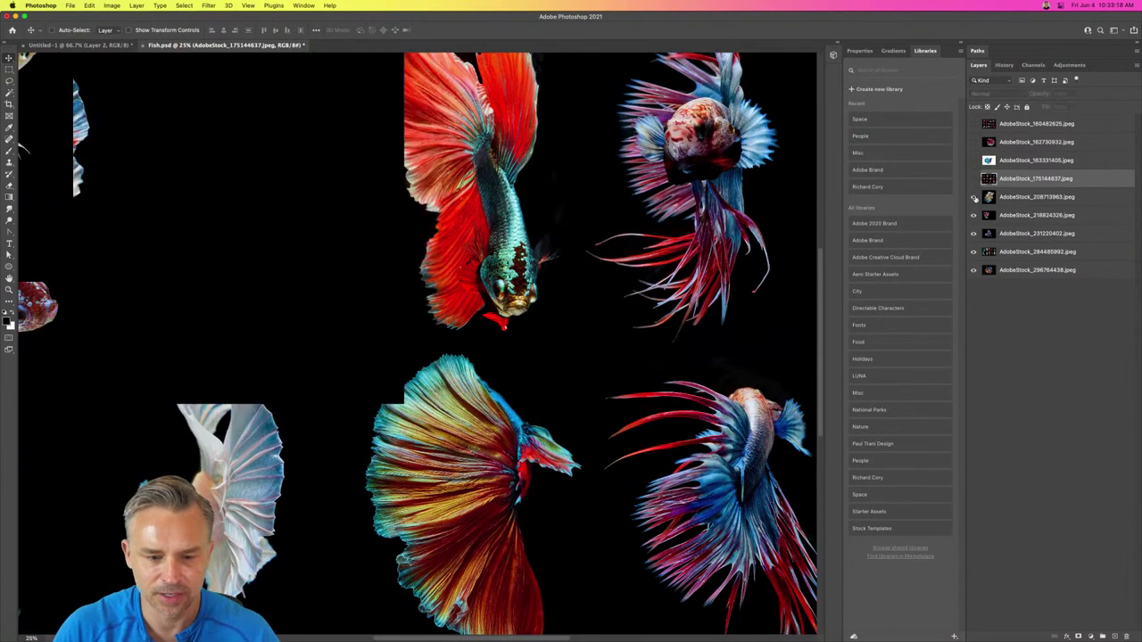
click(973, 197)
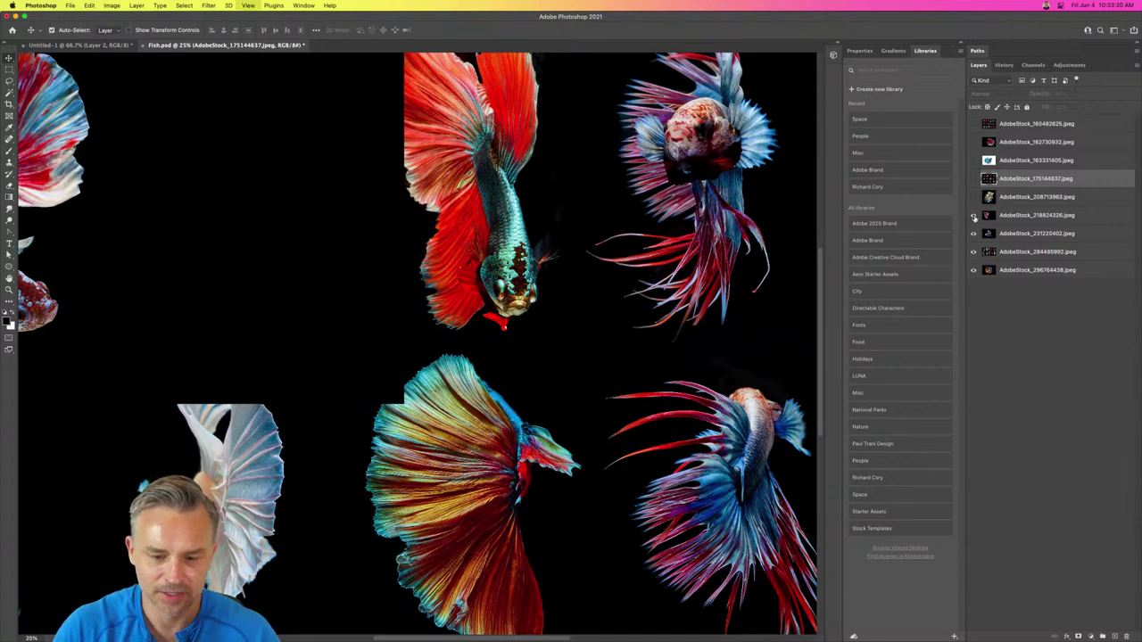
key(super+minus)
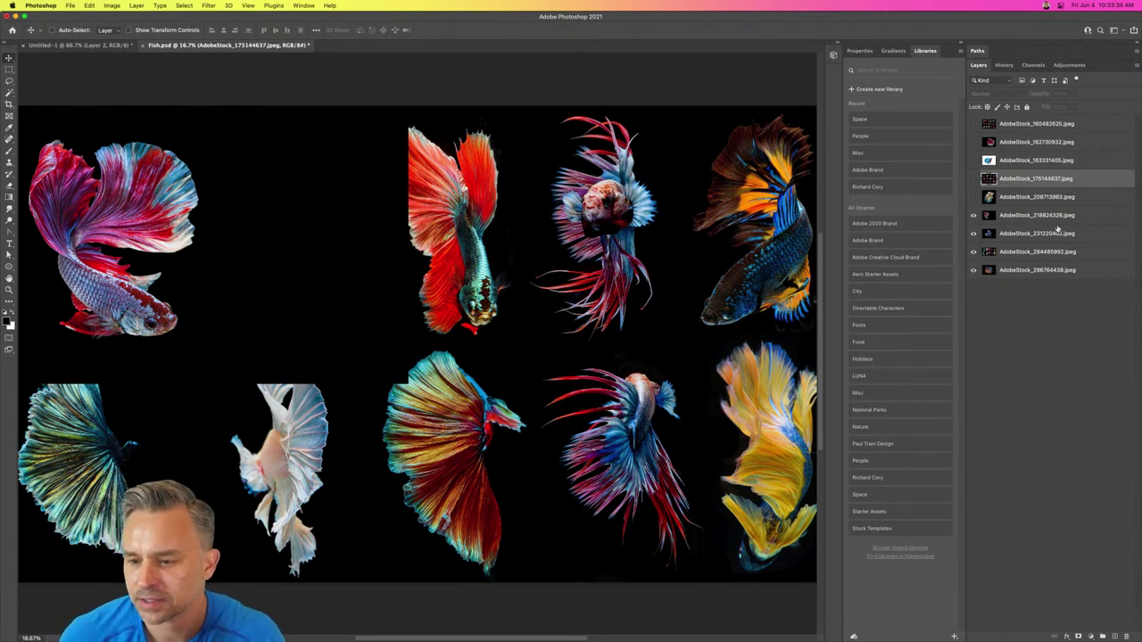
Step: Centre the pink-and-red betta layer AdobeStock_218824326 on the canvas and solo it
click(1000, 218)
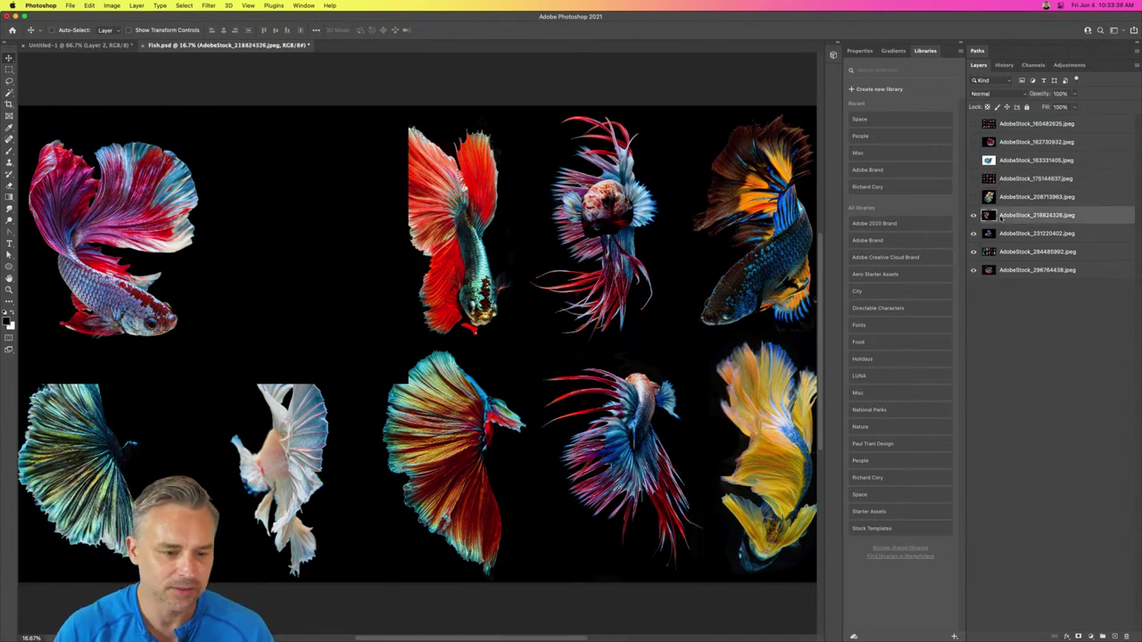
drag(149, 250, 439, 309)
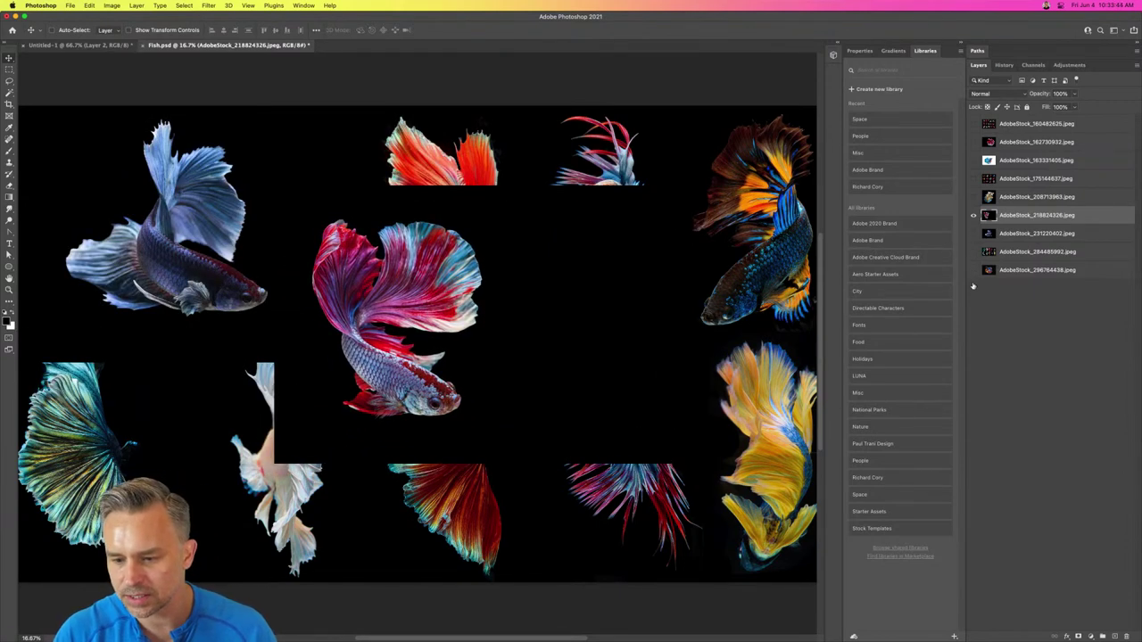
alt+click(973, 215)
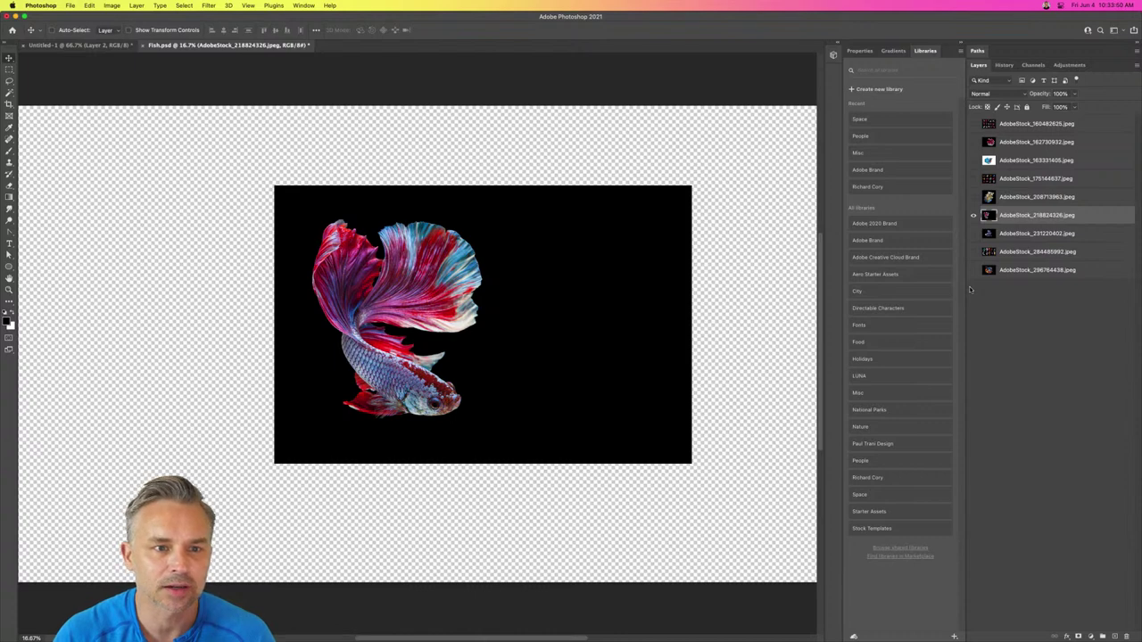
Step: Remove the black background from the betta layer with the Remove Background quick action
click(860, 51)
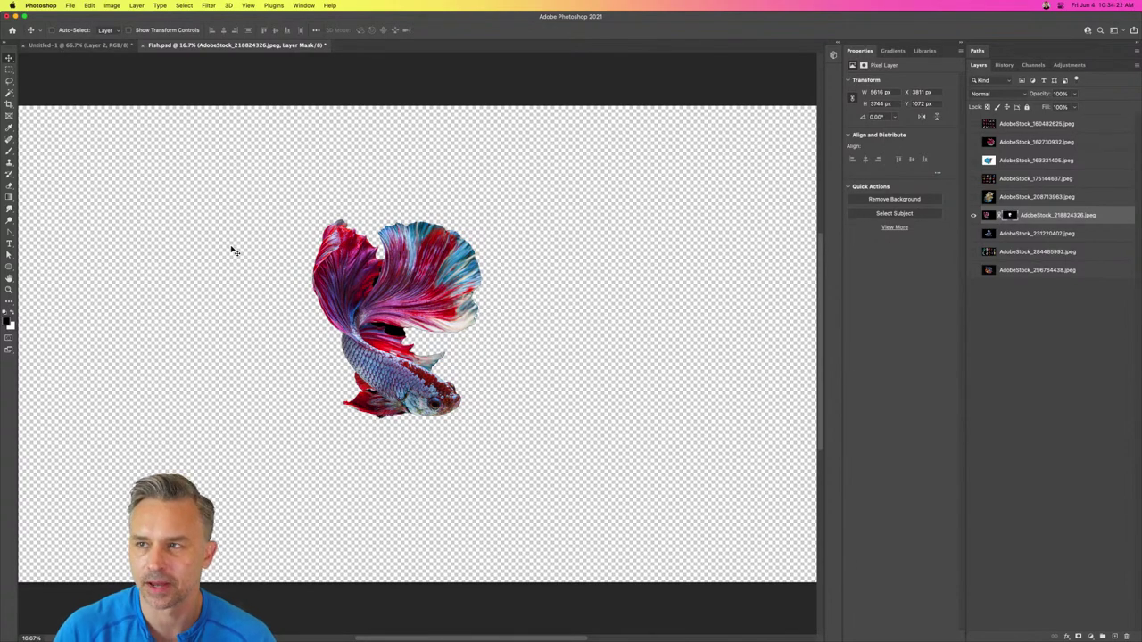
Step: At 50% zoom, target the fish layer's pixels instead of its mask and pick the Dodge tool
key(super+plus)
key(super+plus)
key(super+plus)
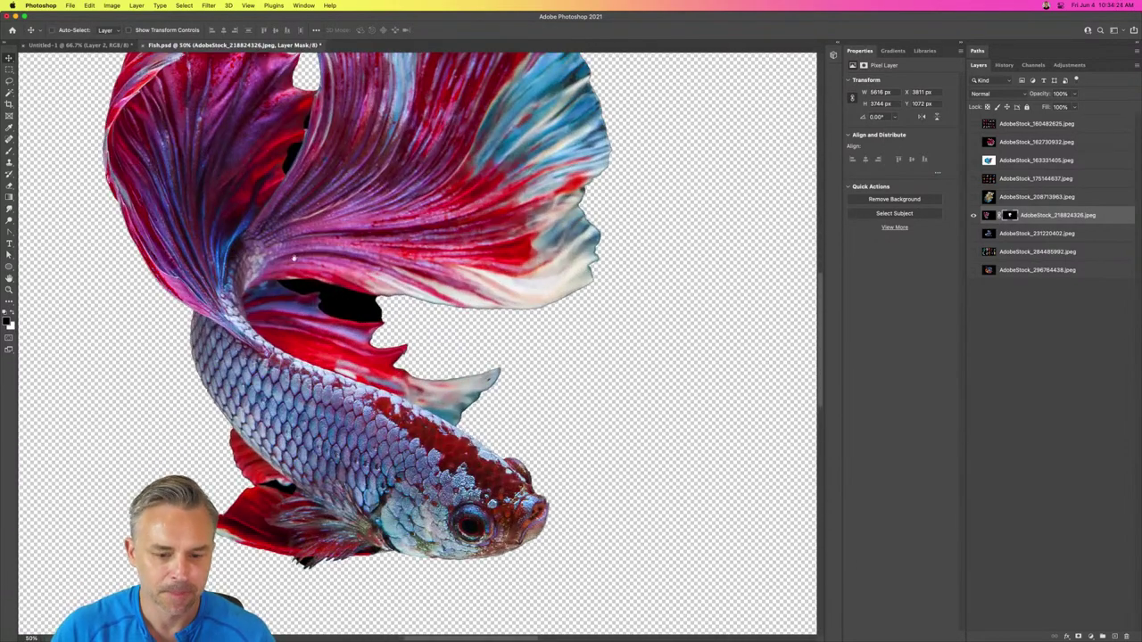
scroll(294, 258, left, 5)
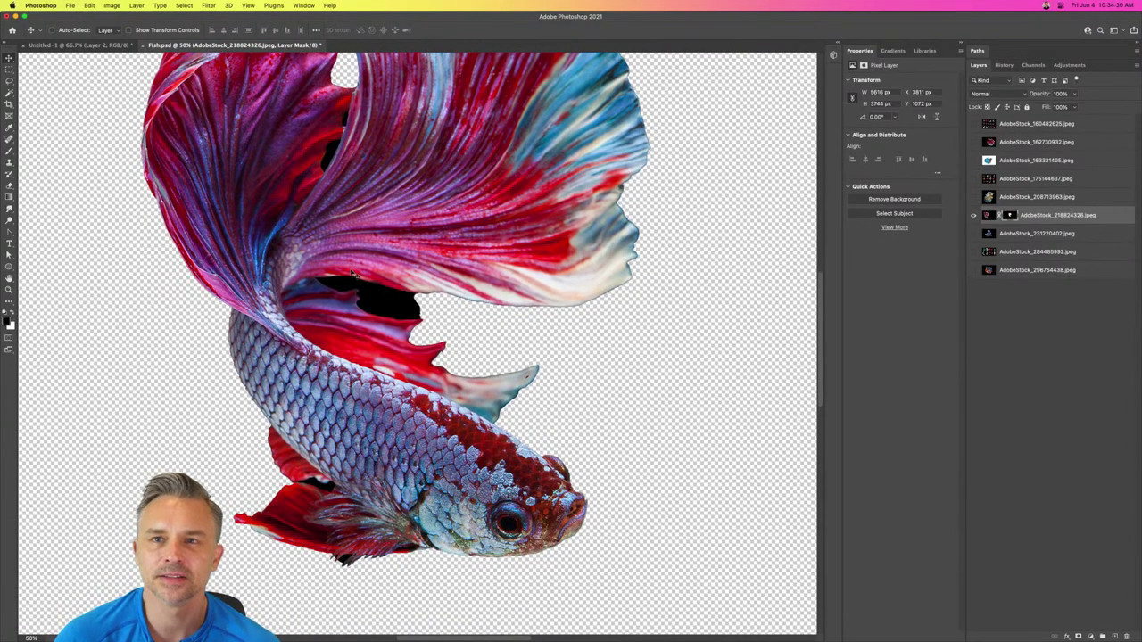
click(990, 216)
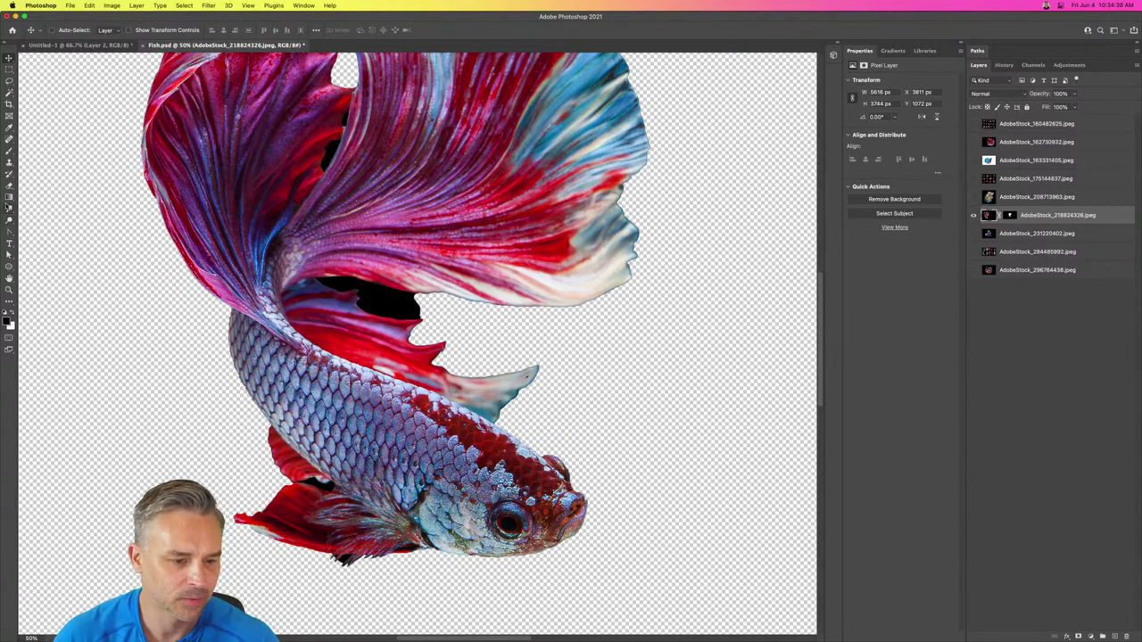
click(9, 220)
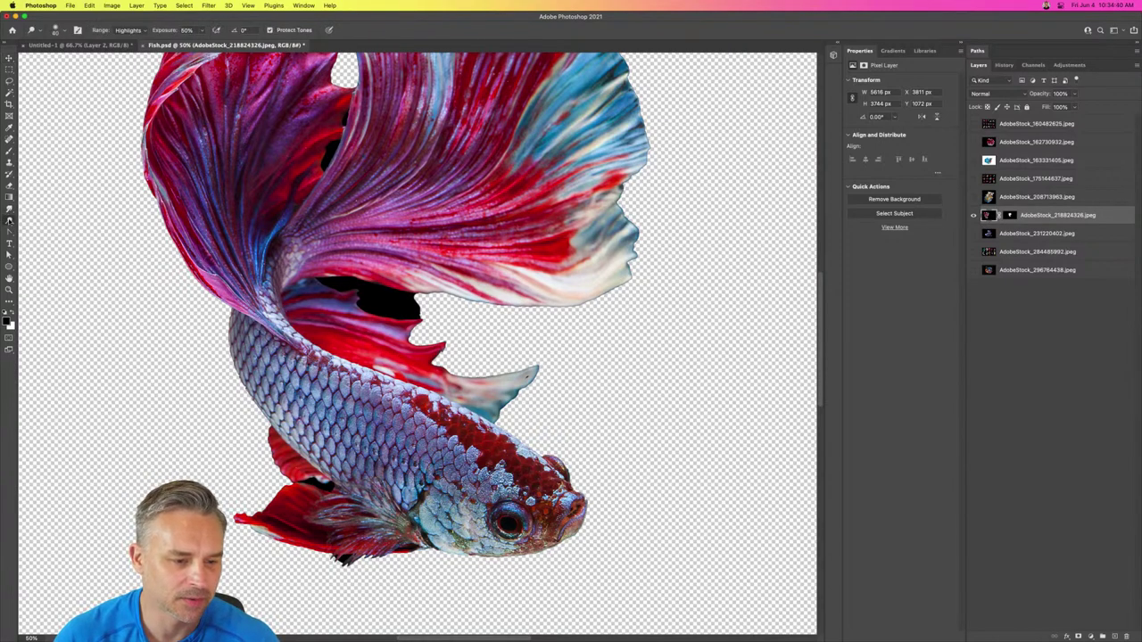
click(9, 224)
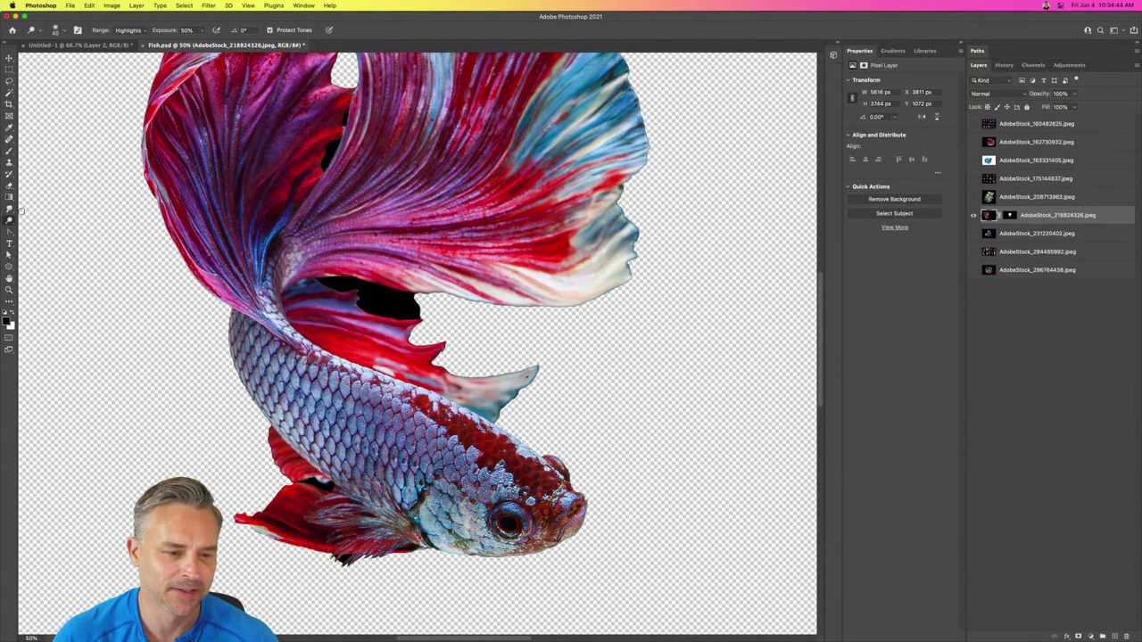
click(9, 95)
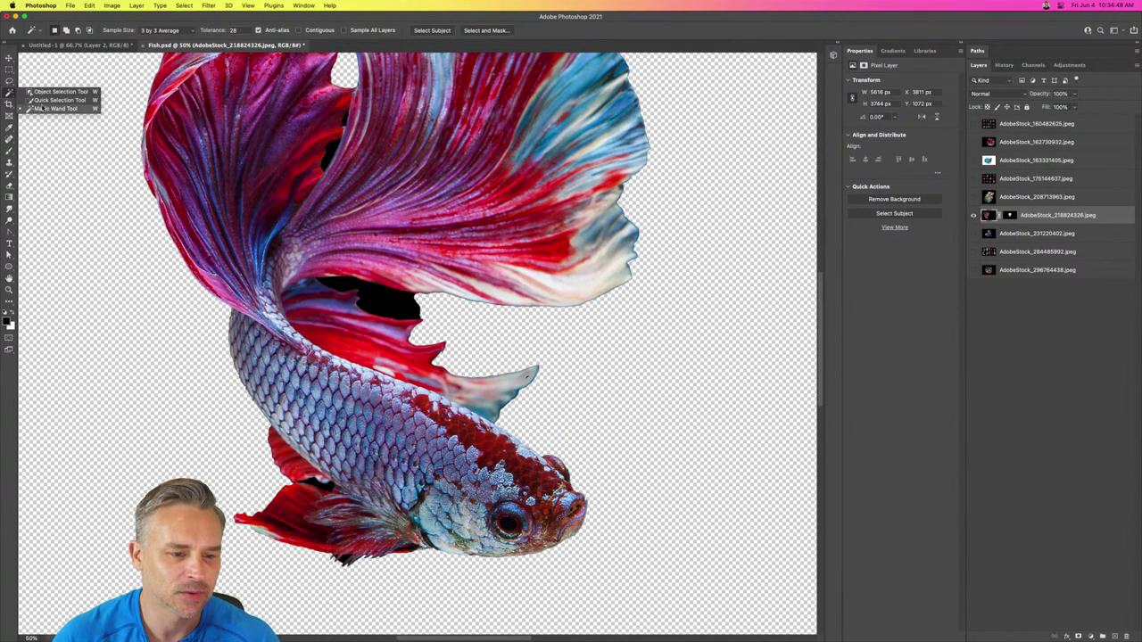
Step: With the Magic Wand at tolerance 28 and Contiguous on, select the black fin gaps and surrounding area
click(43, 108)
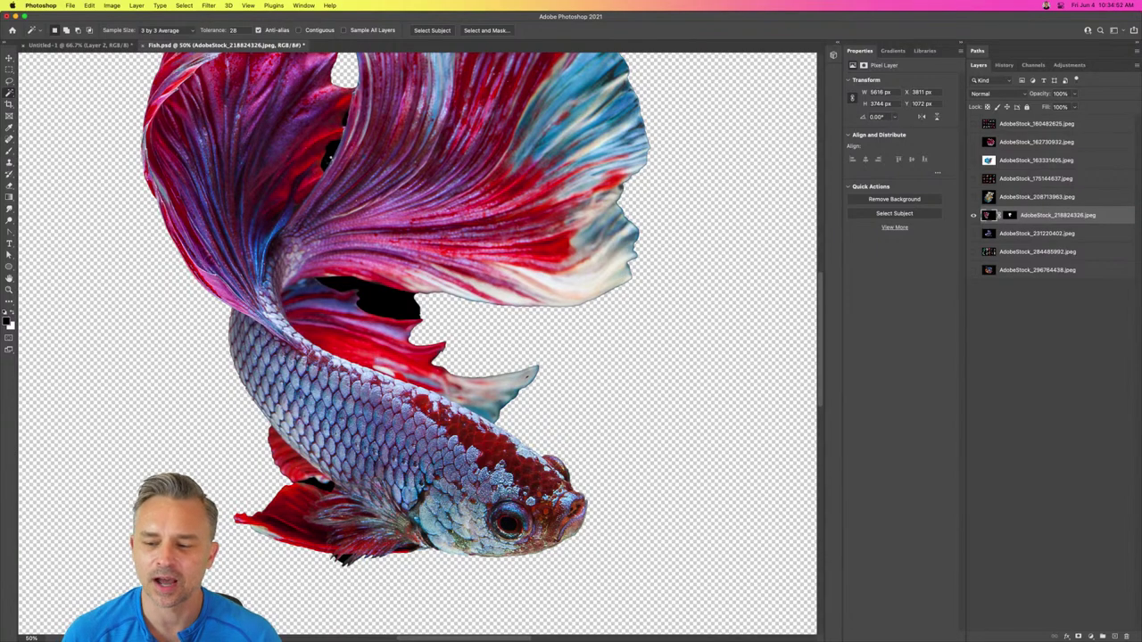
click(328, 160)
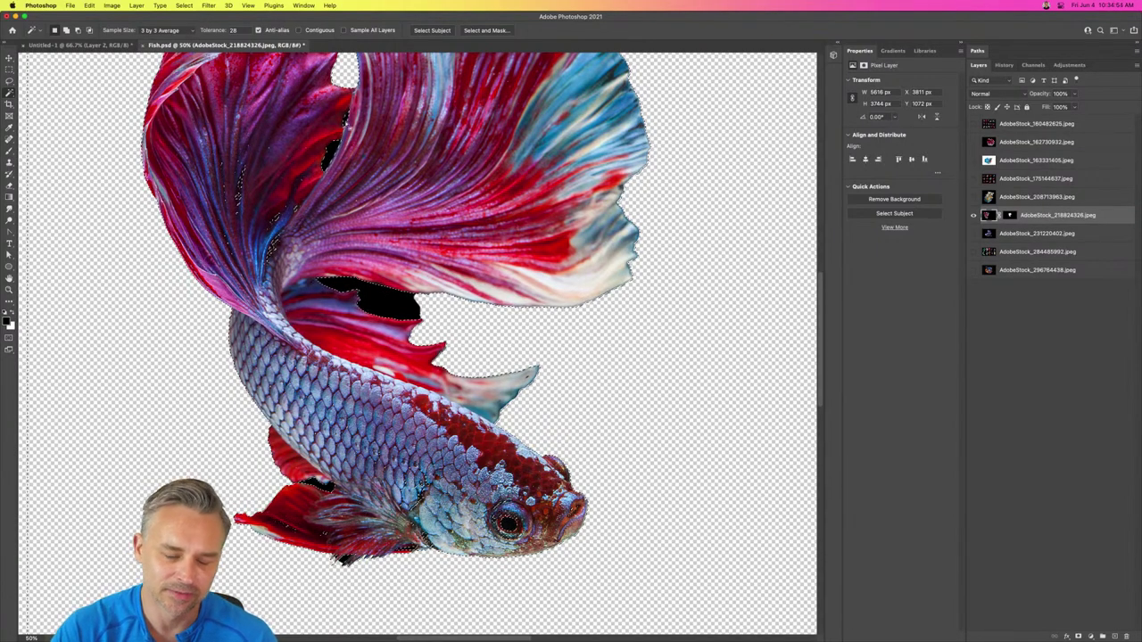
click(299, 30)
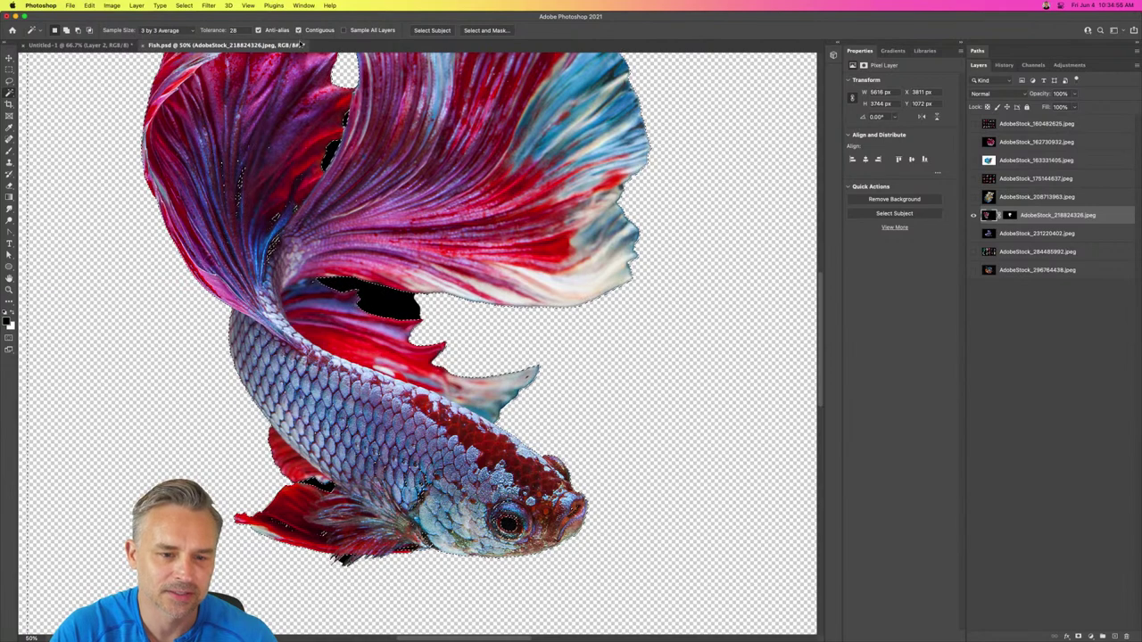
click(346, 120)
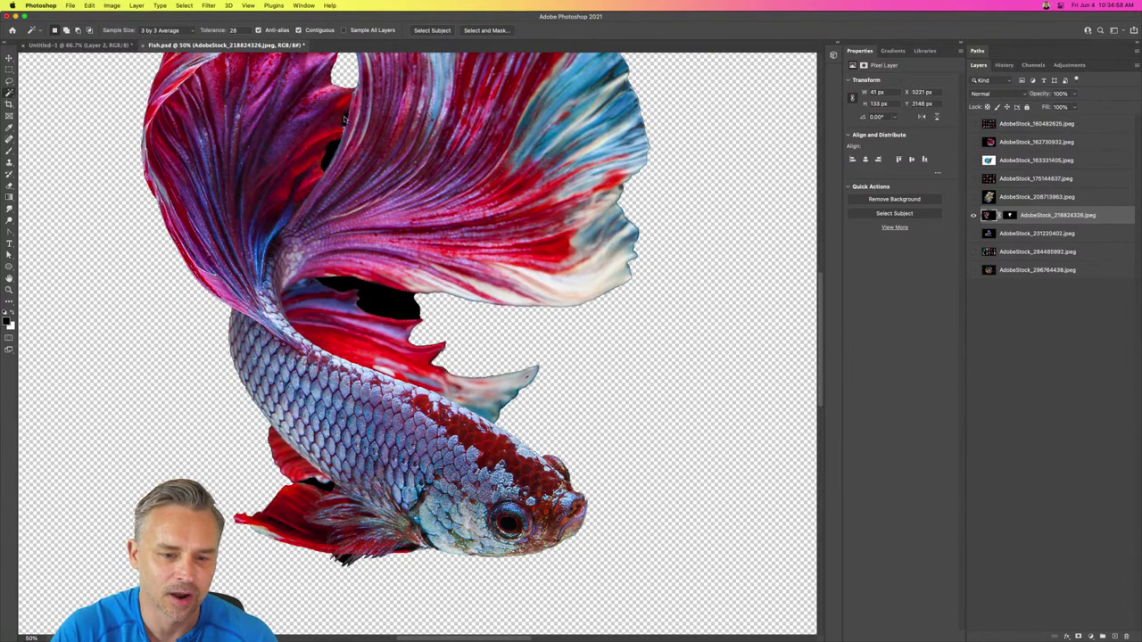
key(super+d)
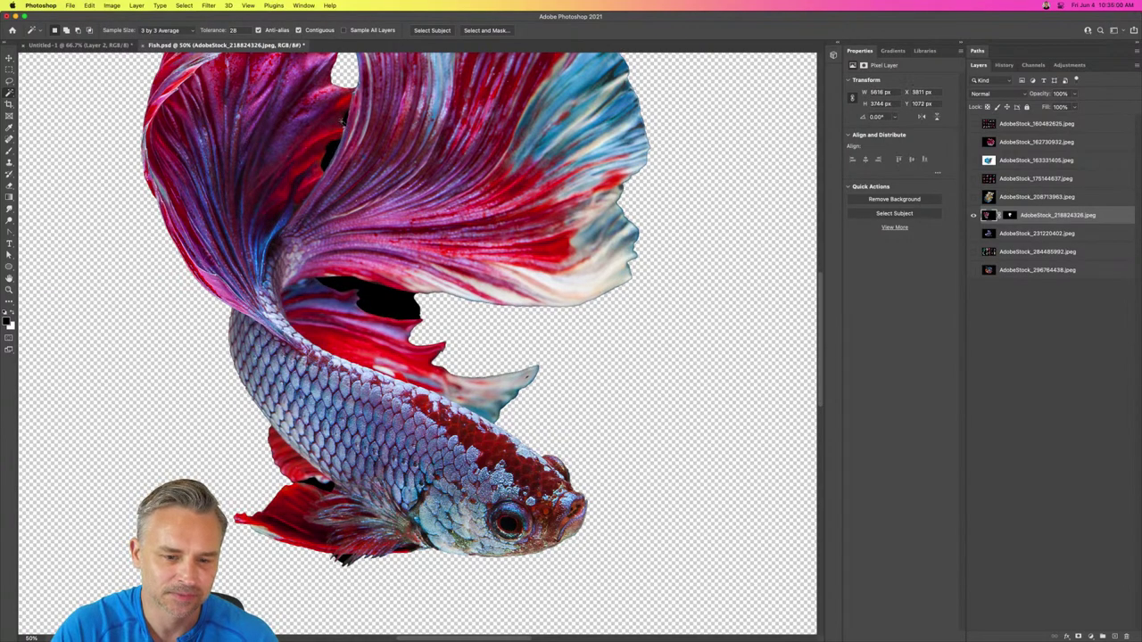
click(344, 122)
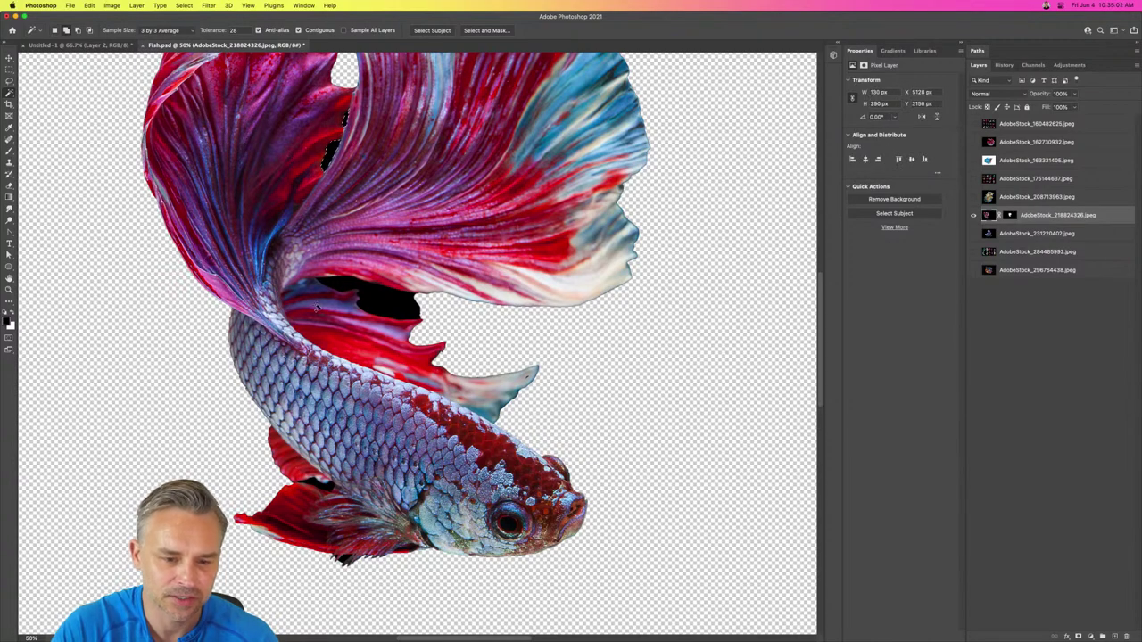
click(383, 309)
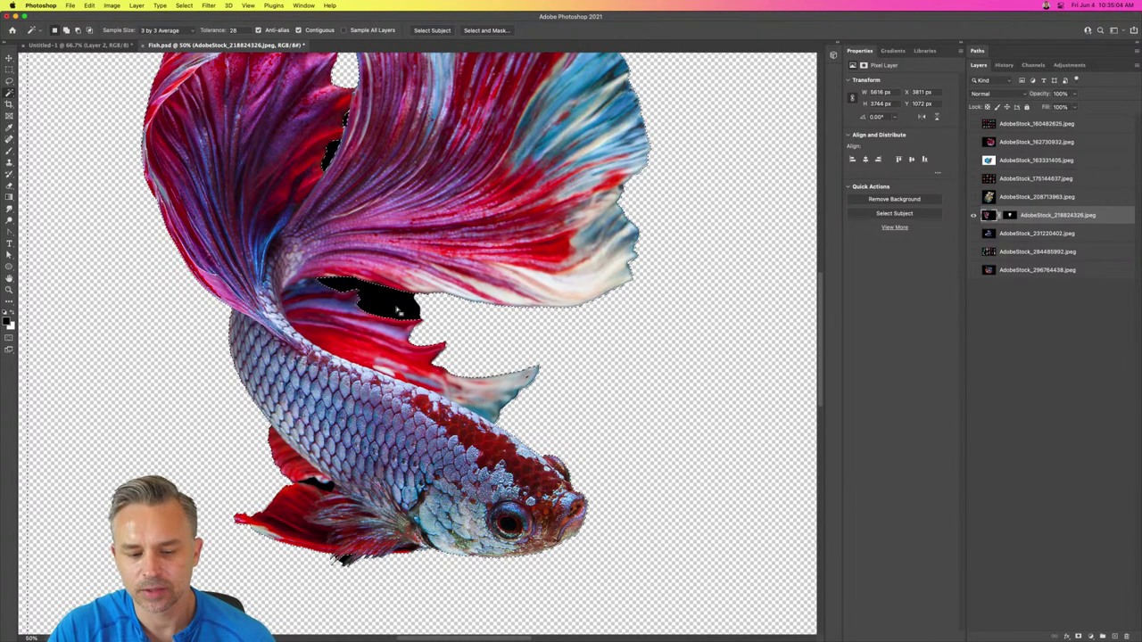
Step: Look through the Filter and Select menus, then close them without choosing anything
click(208, 6)
mouse_move(184, 6)
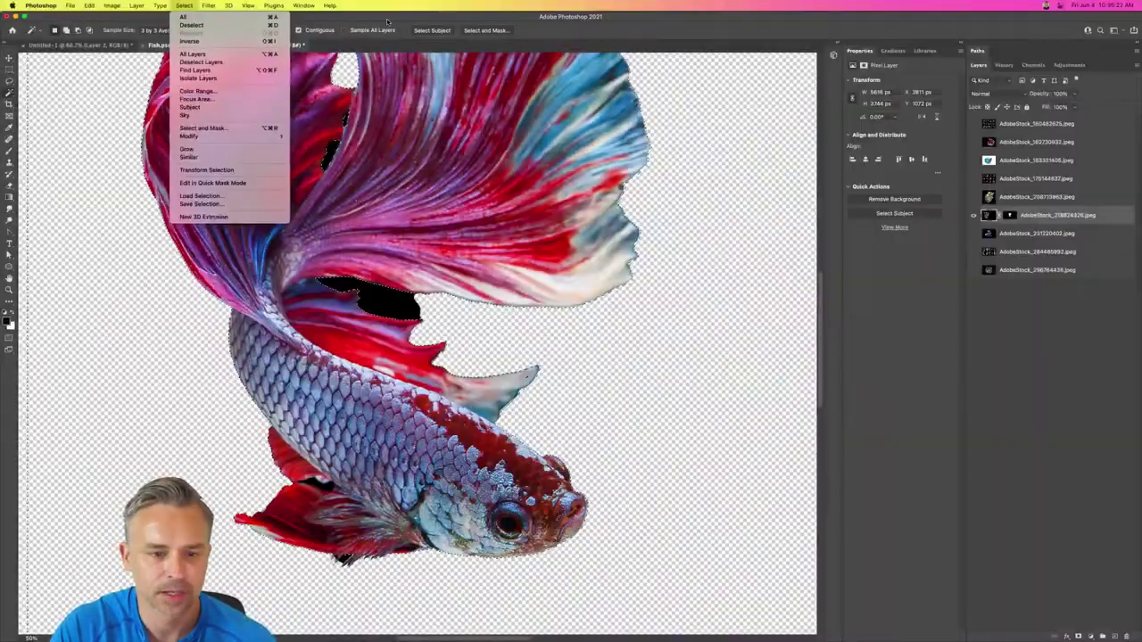
key(Escape)
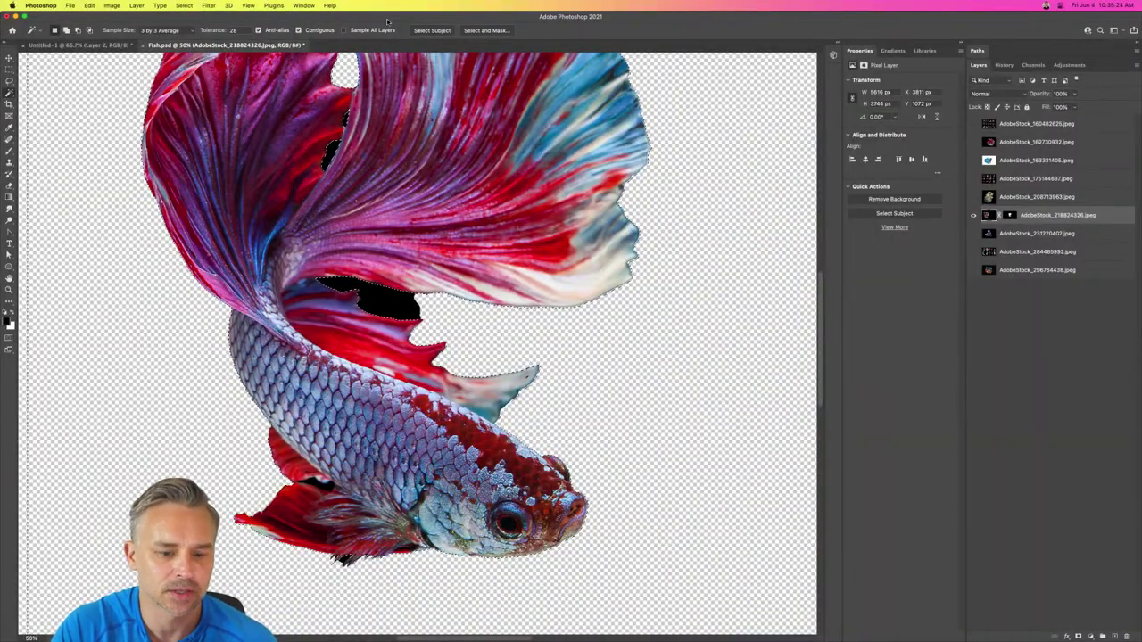
Step: Fill the selected fin gaps on the betta's layer mask with black, then deselect
click(1007, 216)
key(shift+BackSpace)
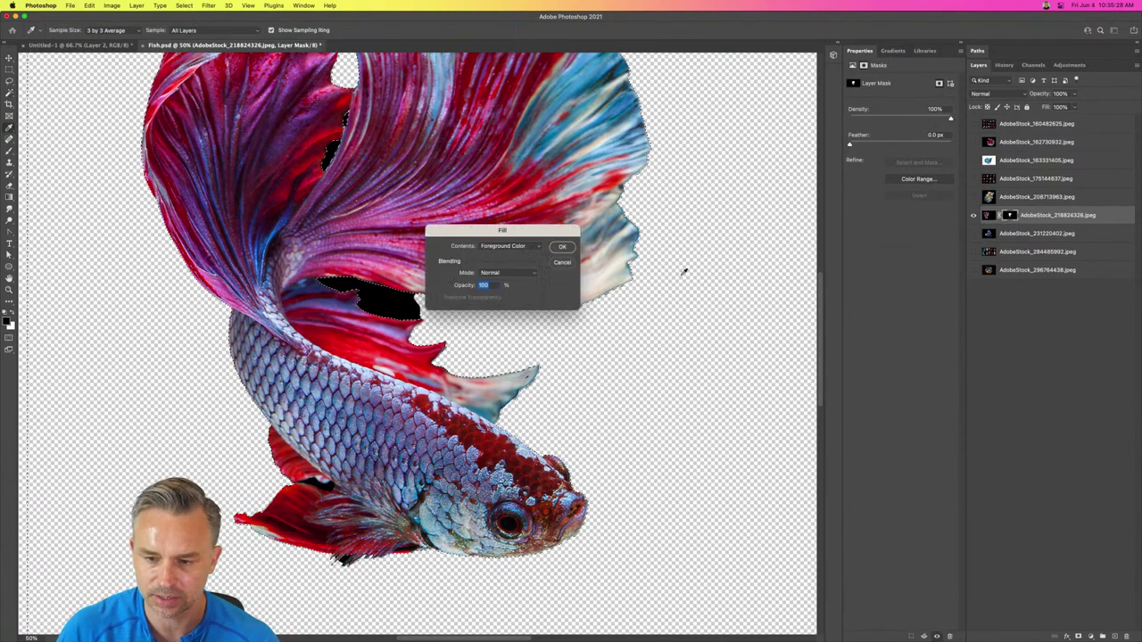
click(562, 248)
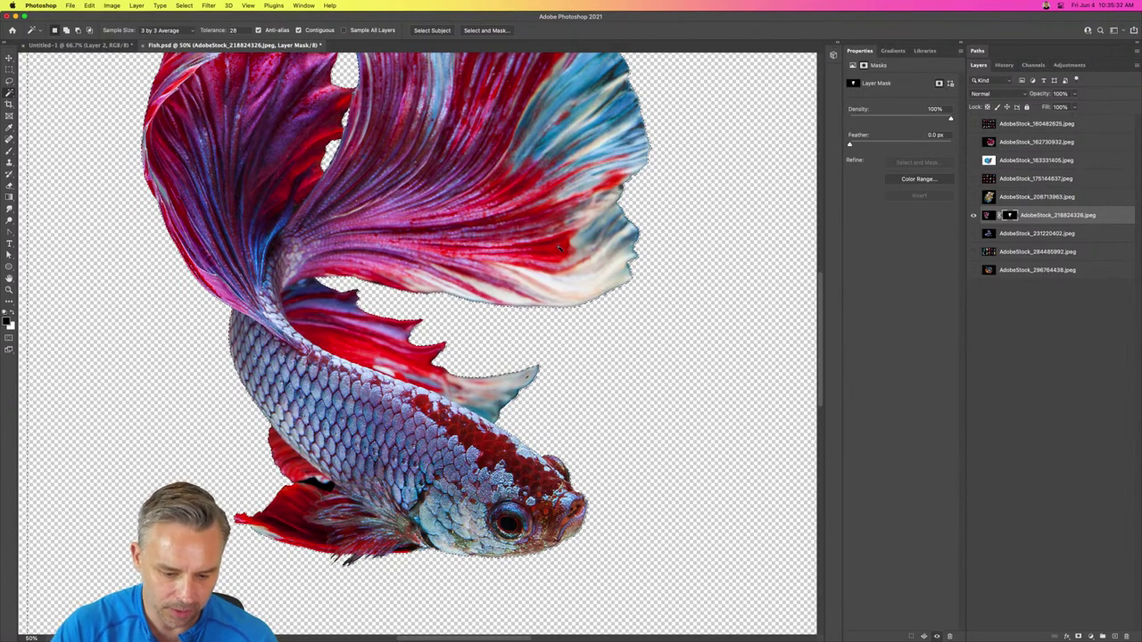
key(super+d)
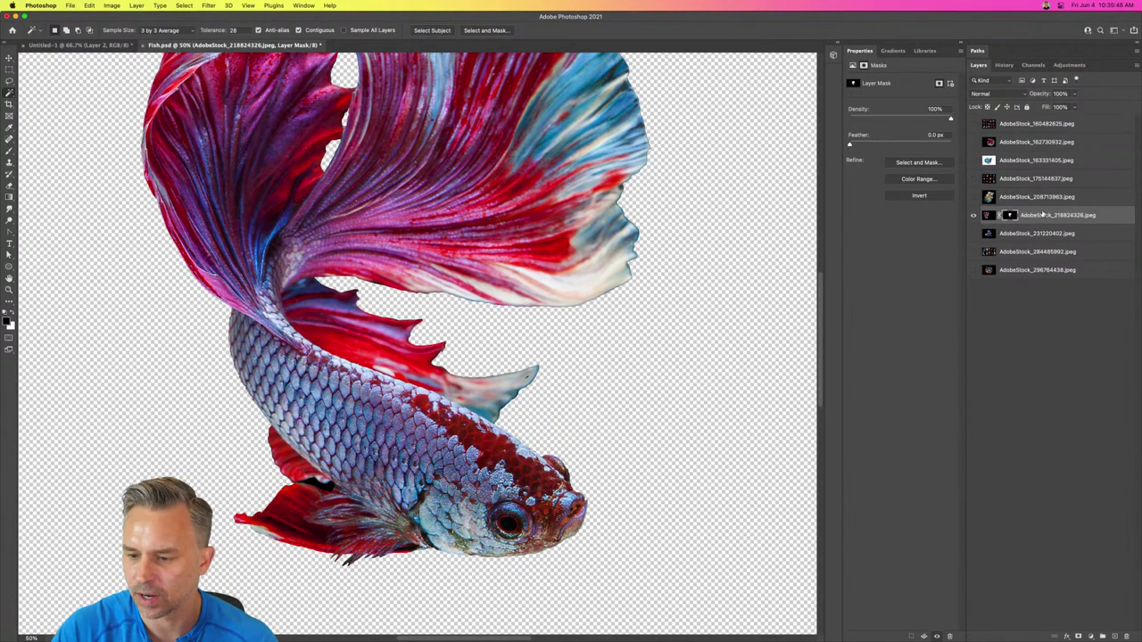
Step: In Select and Mask, brush the Refine Edge along the betta's lower fins and apply it
right_click(1007, 215)
click(1005, 215)
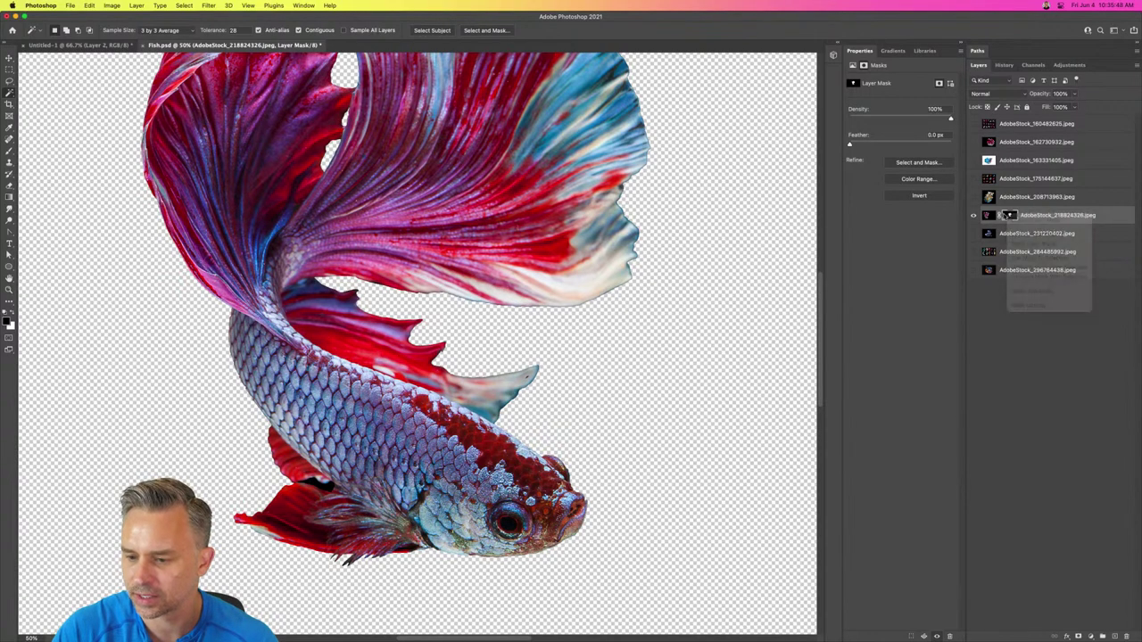
double_click(1007, 216)
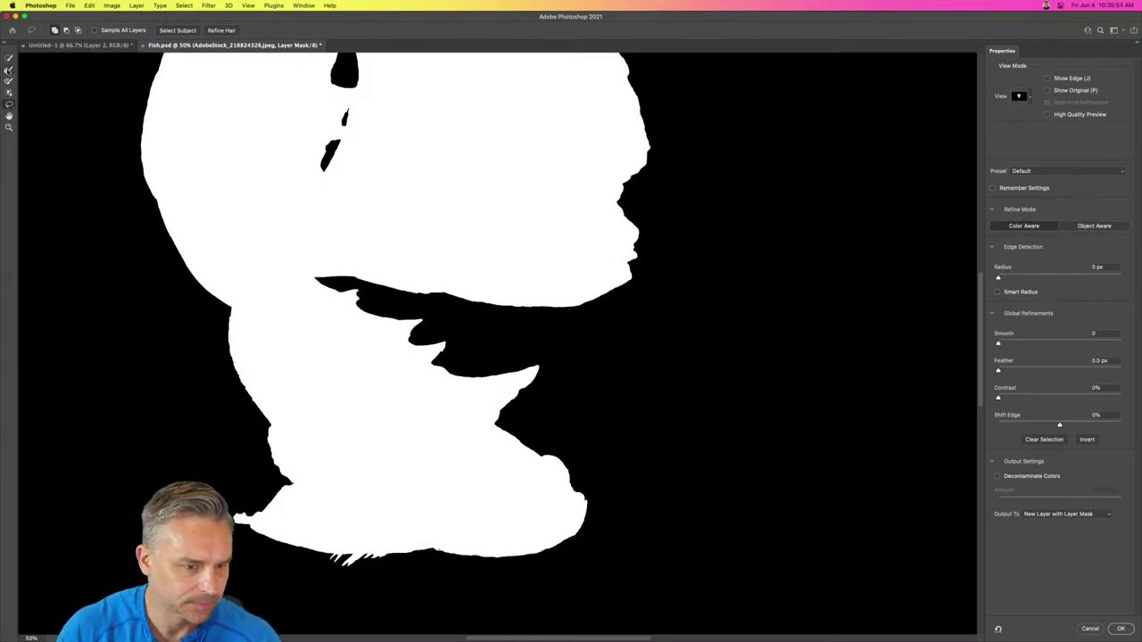
click(8, 68)
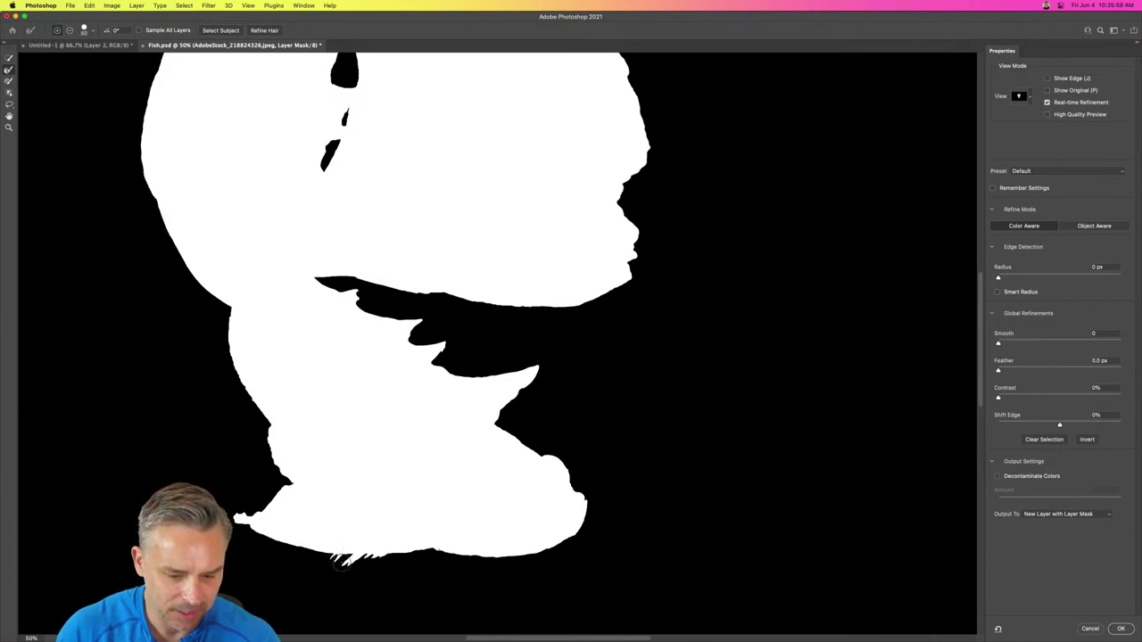
drag(344, 560, 404, 574)
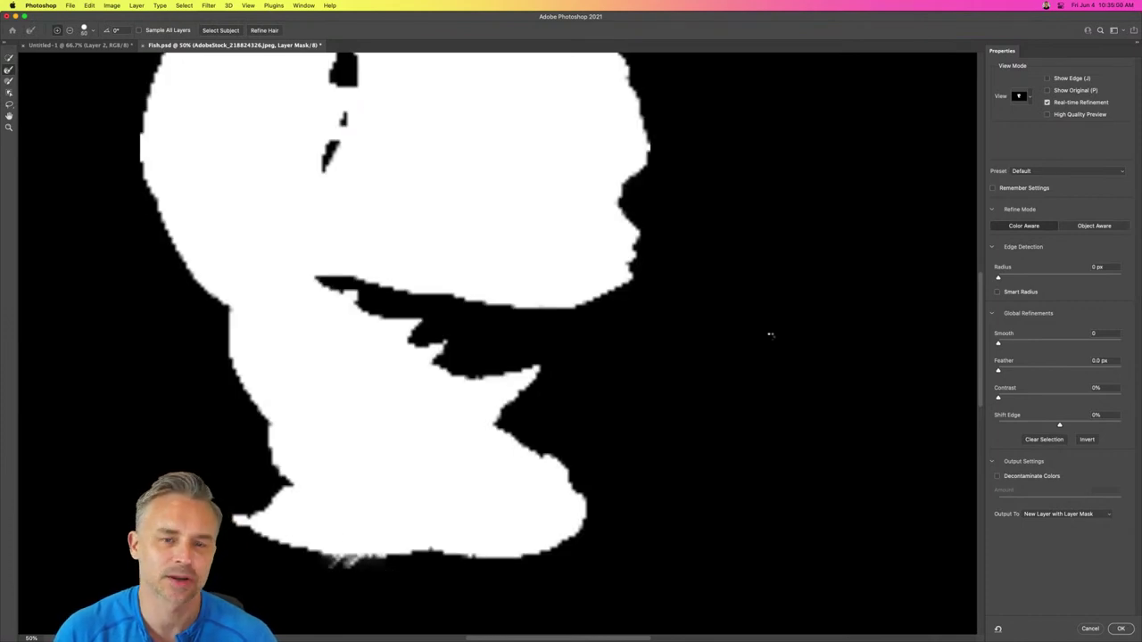
click(1120, 628)
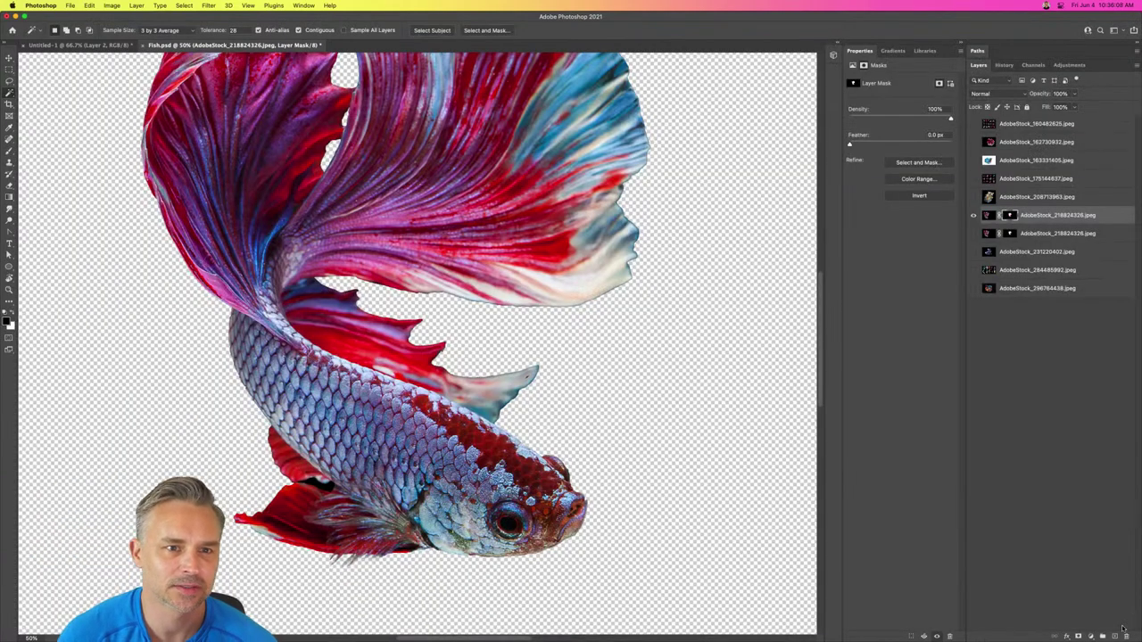
Step: Apply the duplicate betta layer's mask, then switch over to Chrome
right_click(1009, 217)
click(1035, 246)
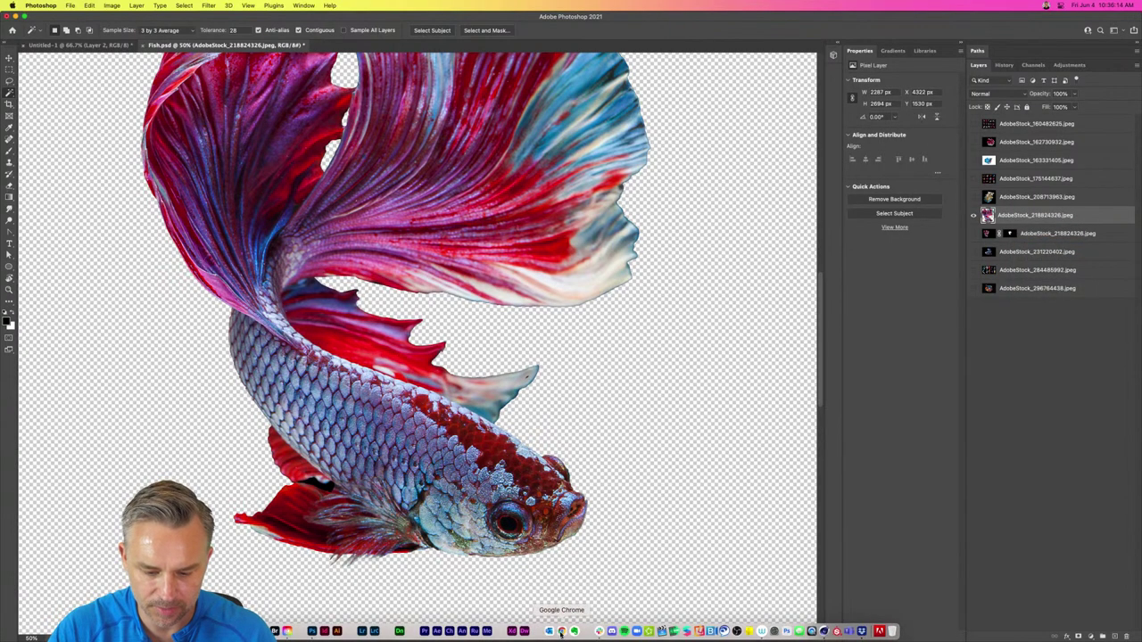
click(561, 637)
Step: On Adobe Stock, filter to Free assets and search 'fish' instead of 'betta fish', browsing the 374 results
click(226, 22)
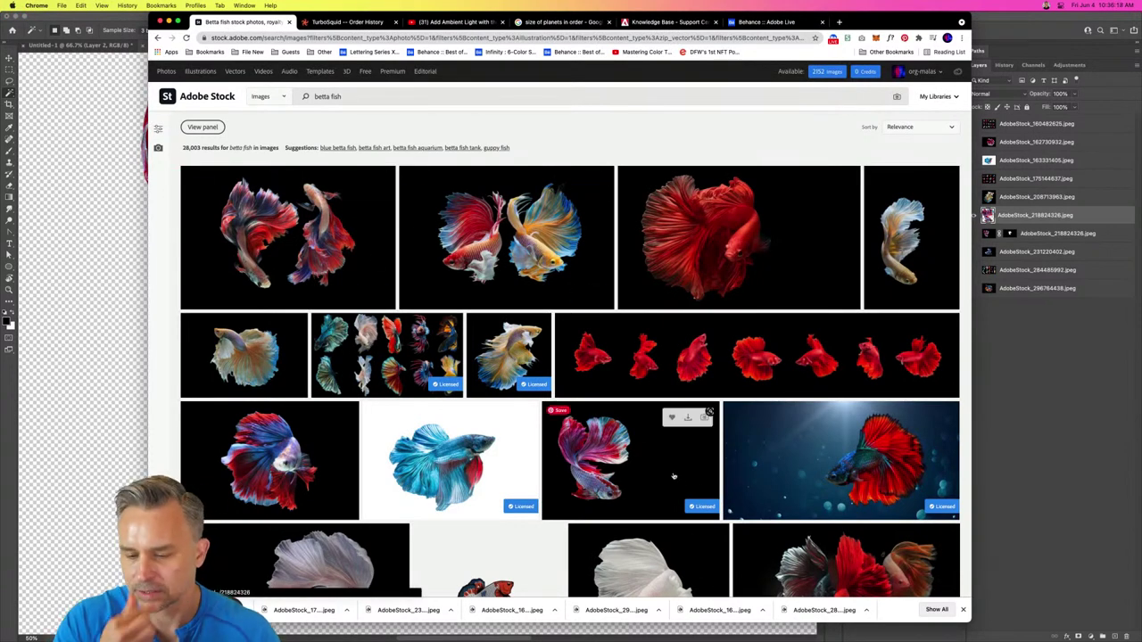
click(270, 96)
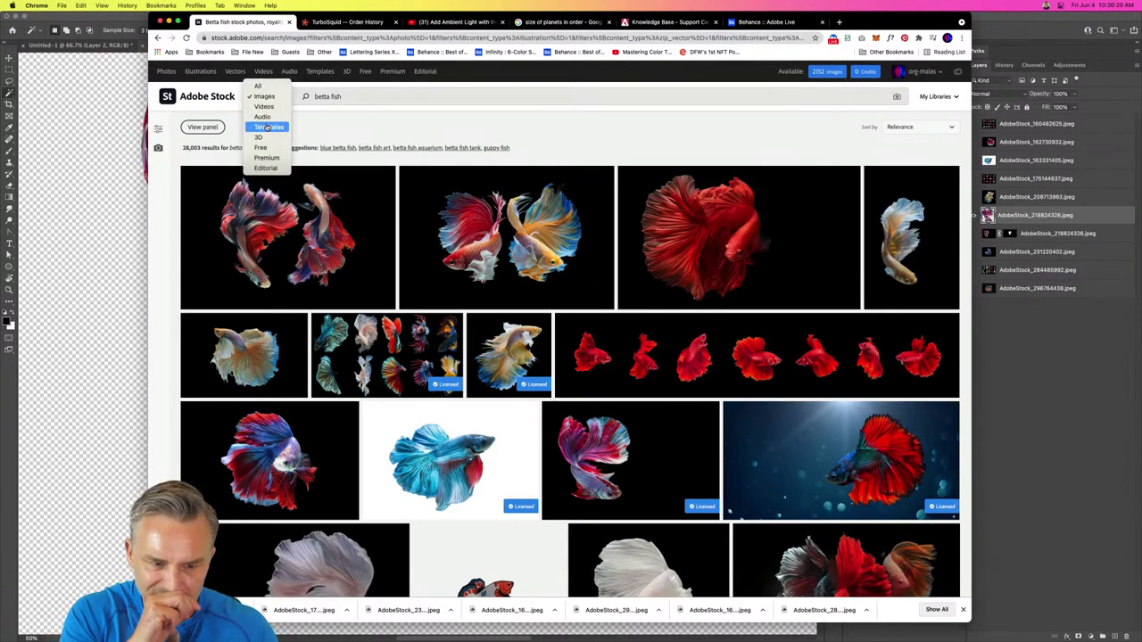
click(261, 147)
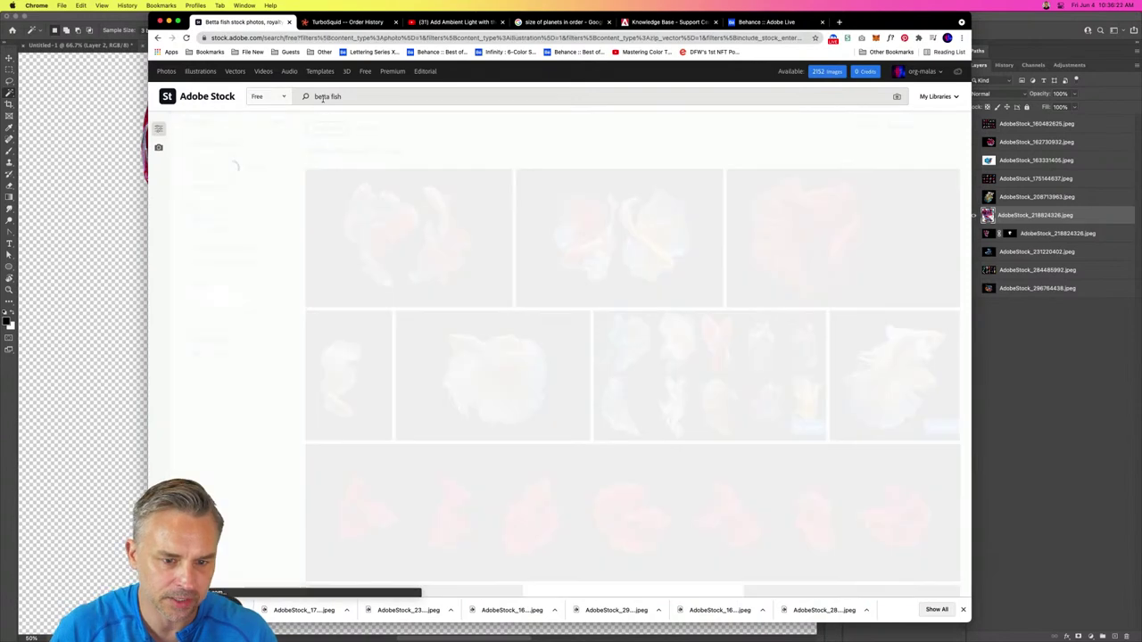
double_click(319, 75)
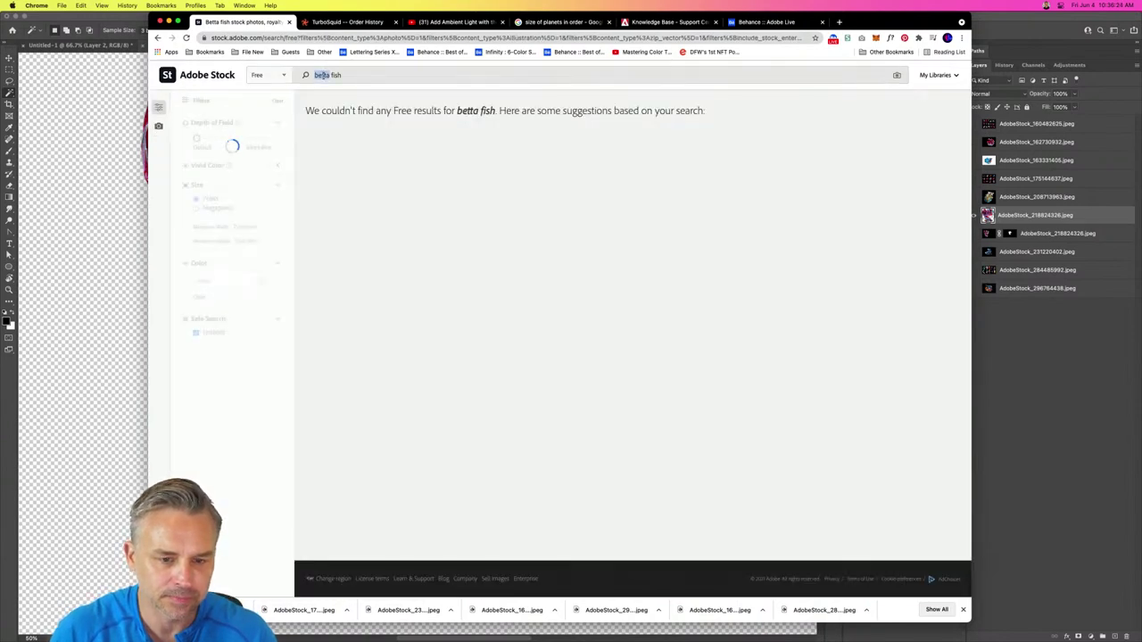
key(BackSpace)
key(Return)
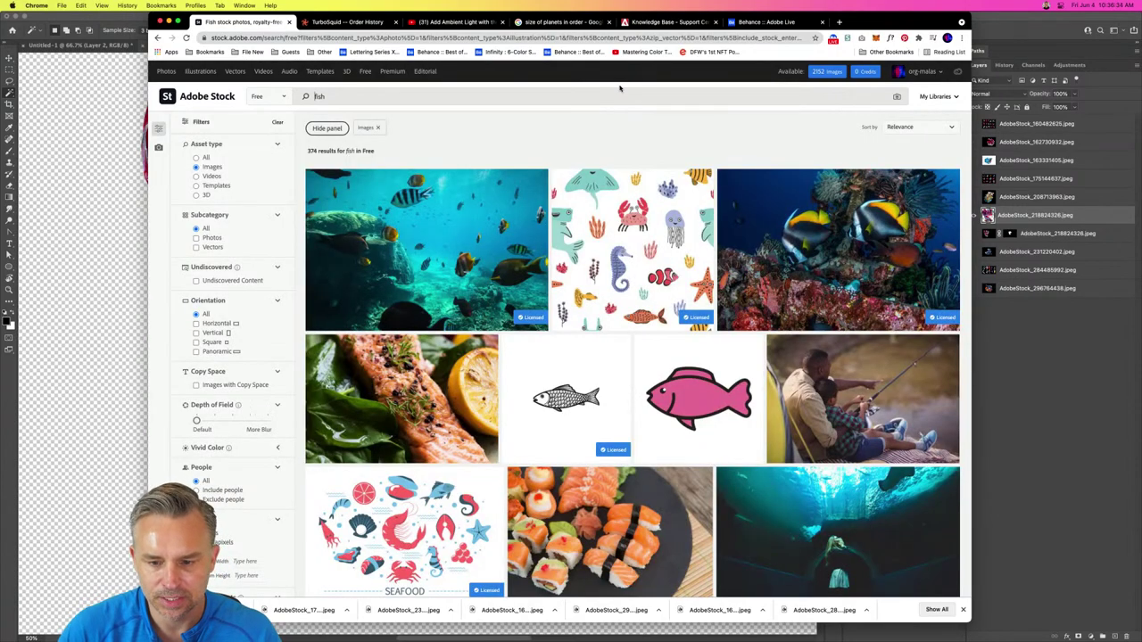
scroll(823, 337, down, 5)
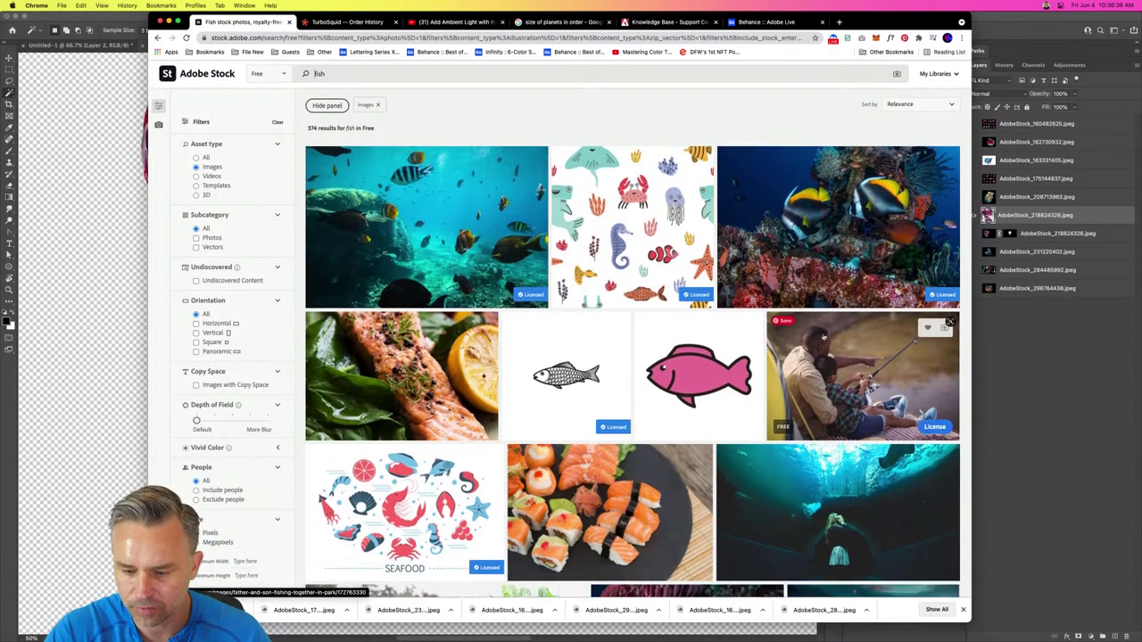
scroll(823, 338, down, 5)
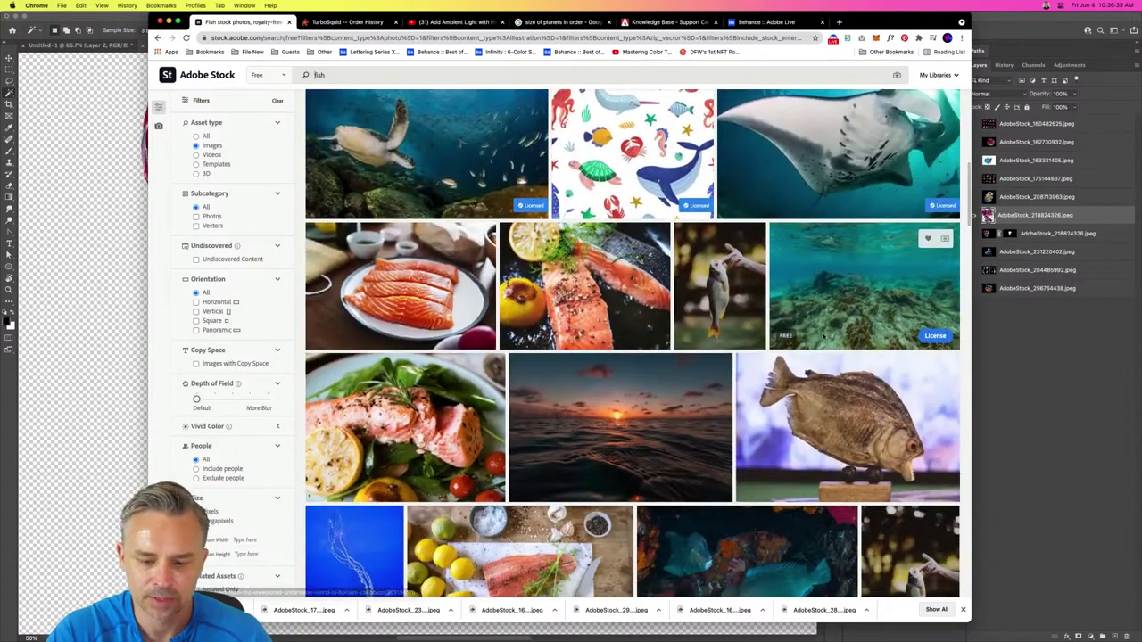
Step: Back in Photoshop, zoom out and compare the red fish layers, keeping the applied copy visible
click(1034, 443)
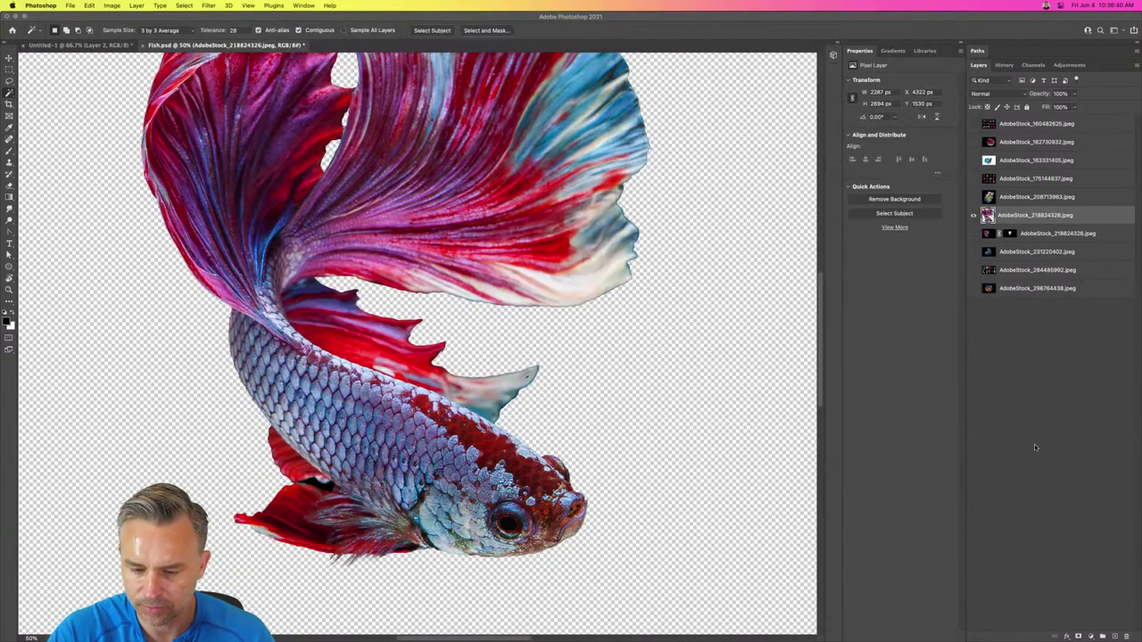
key(super+minus)
key(super+minus)
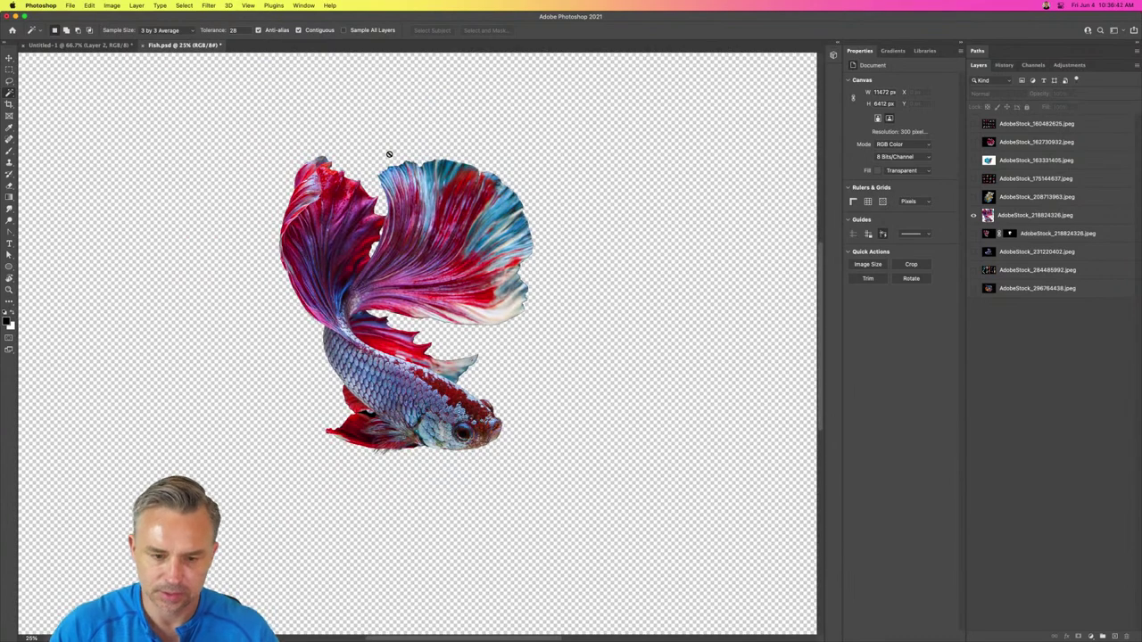
click(9, 69)
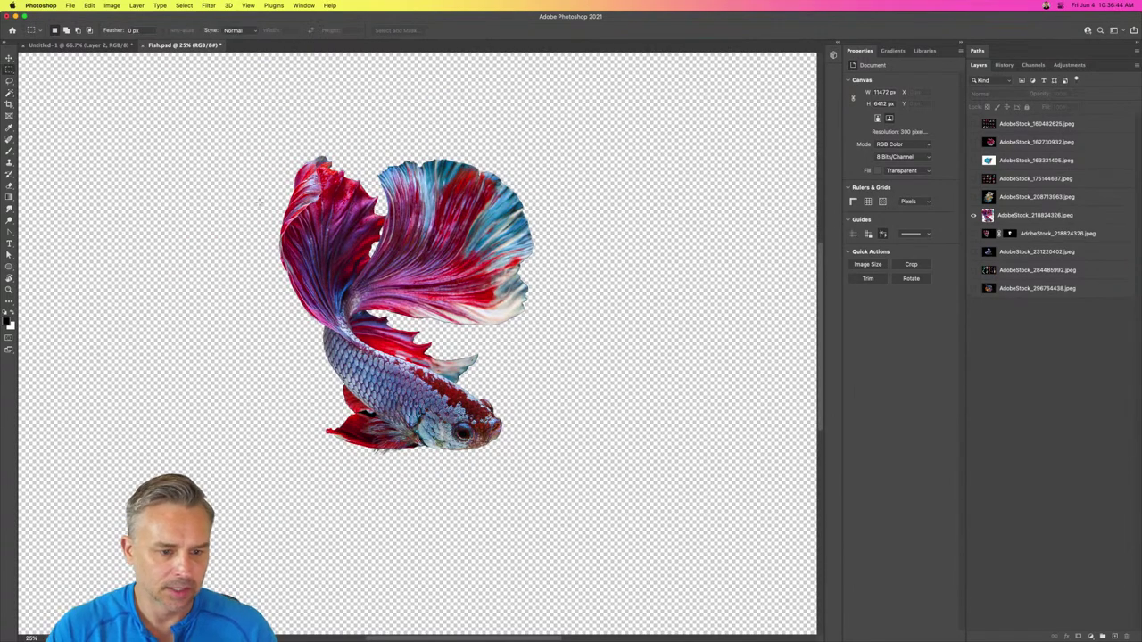
scroll(268, 192, up, 2)
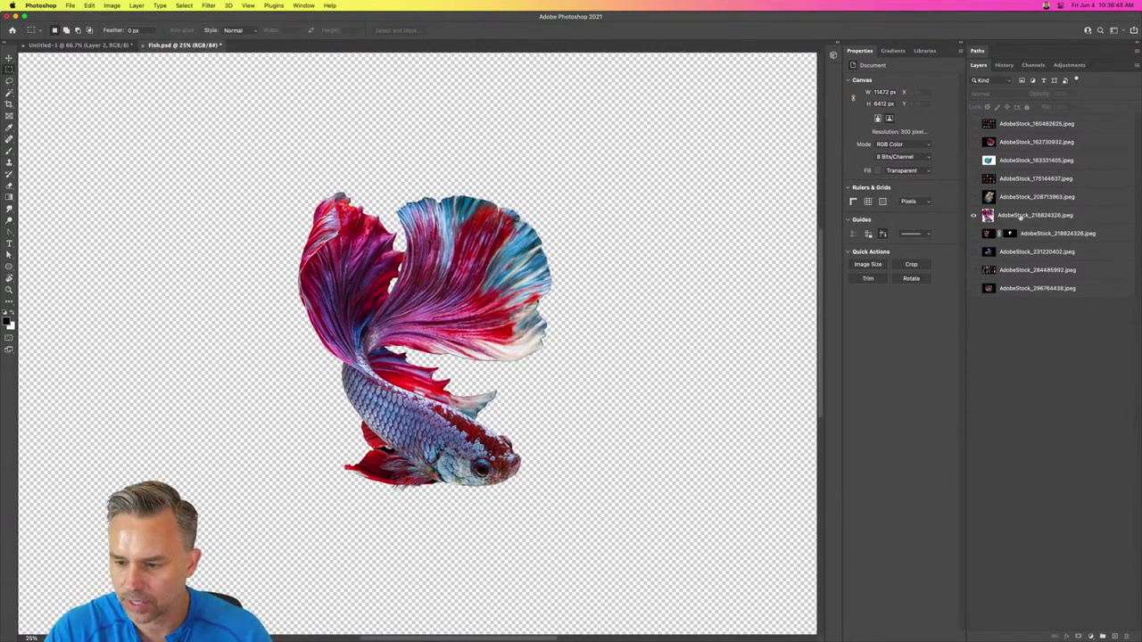
click(1020, 218)
click(973, 216)
click(974, 234)
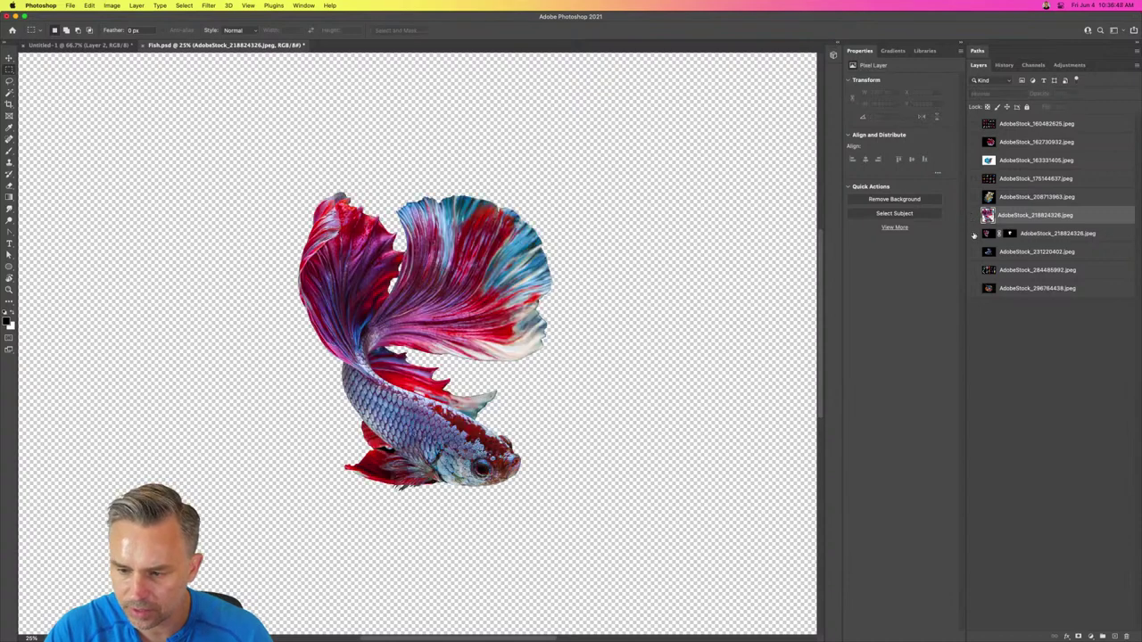
click(974, 234)
click(974, 216)
Step: Place golden betta AdobeStock_208713963 right of the red fish, remove its background, make it a smart object
click(973, 197)
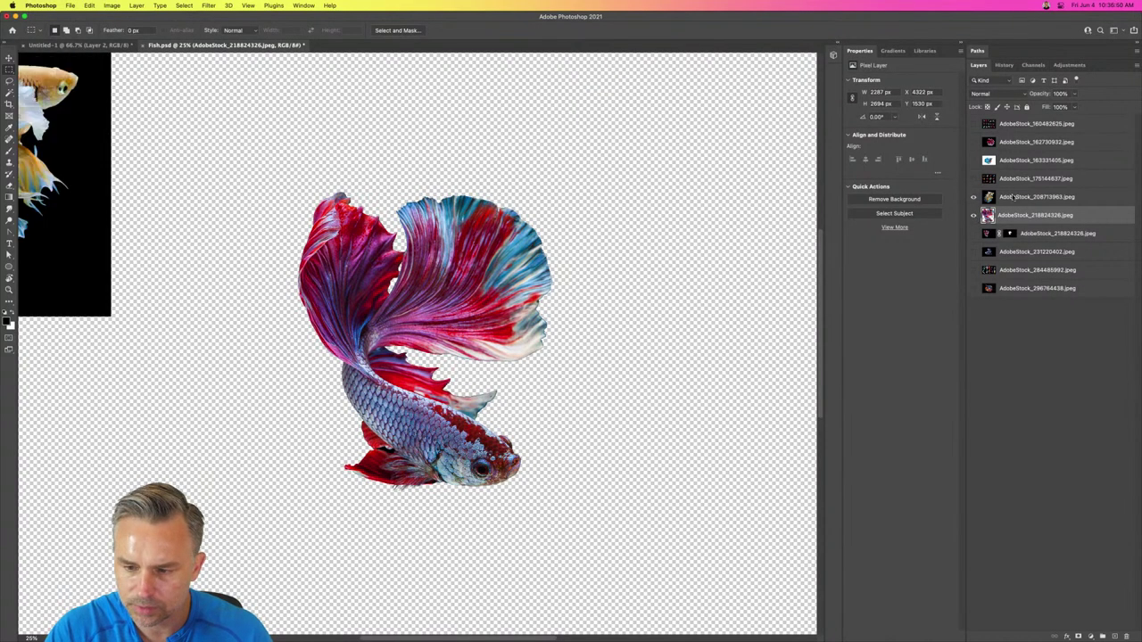
click(1017, 197)
key(v)
drag(27, 116, 666, 279)
click(895, 200)
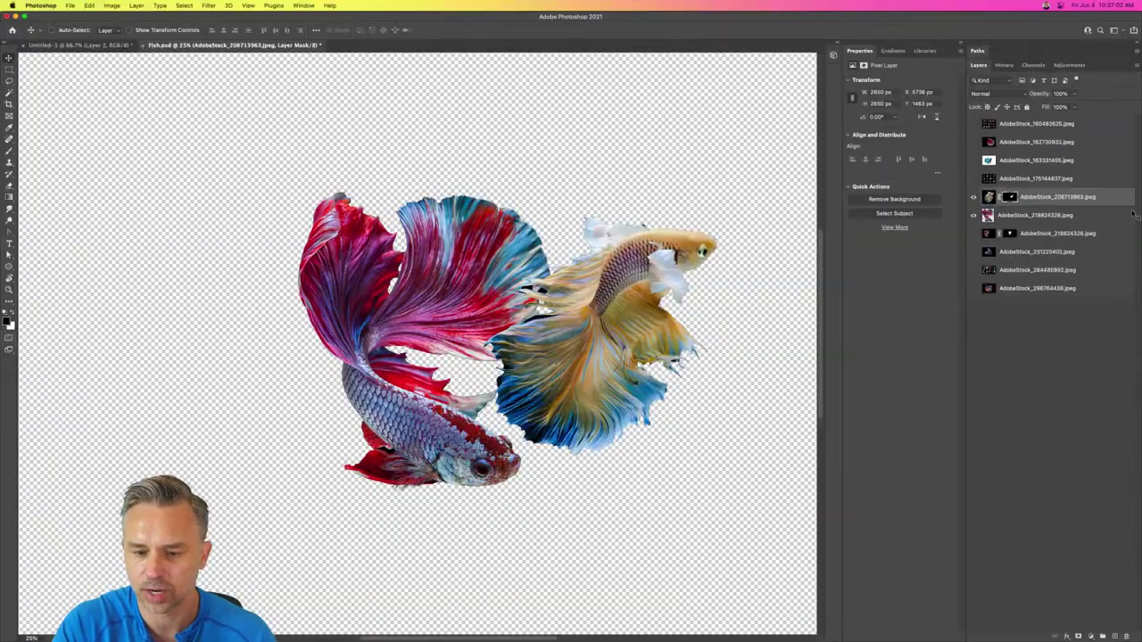
key(super+shift+s)
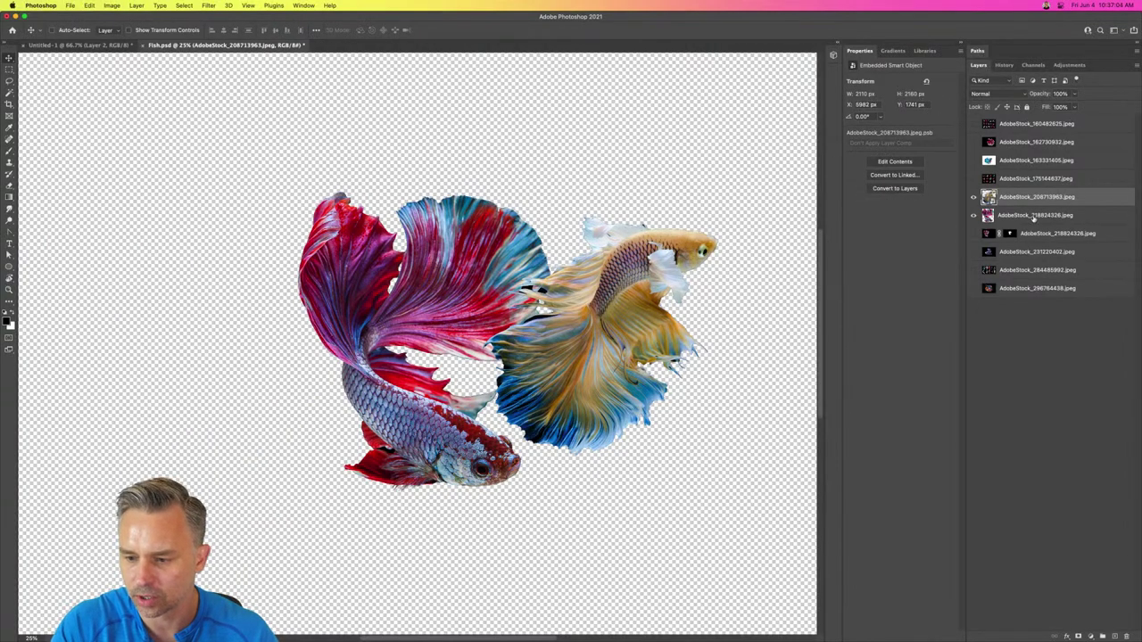
Step: Convert the red fish layer to a smart object, then reveal and select the blue betta layer
click(1033, 215)
key(super+shift+s)
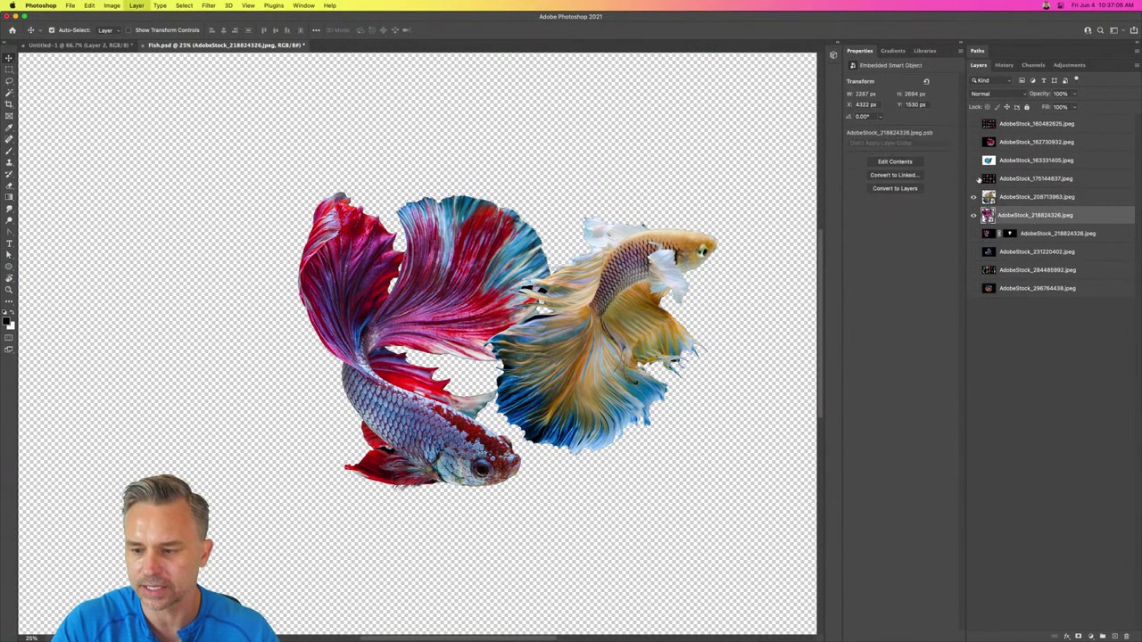
click(973, 161)
click(988, 161)
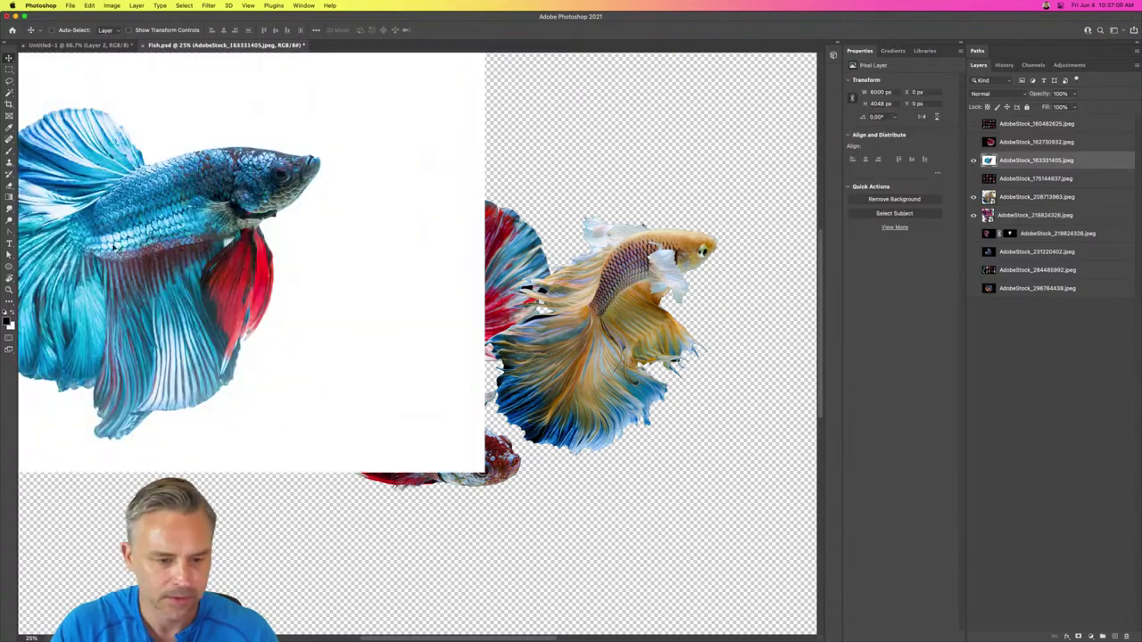
Step: Centre the blue betta, remove its white background, make it a smart object, then hide it
drag(132, 201, 397, 295)
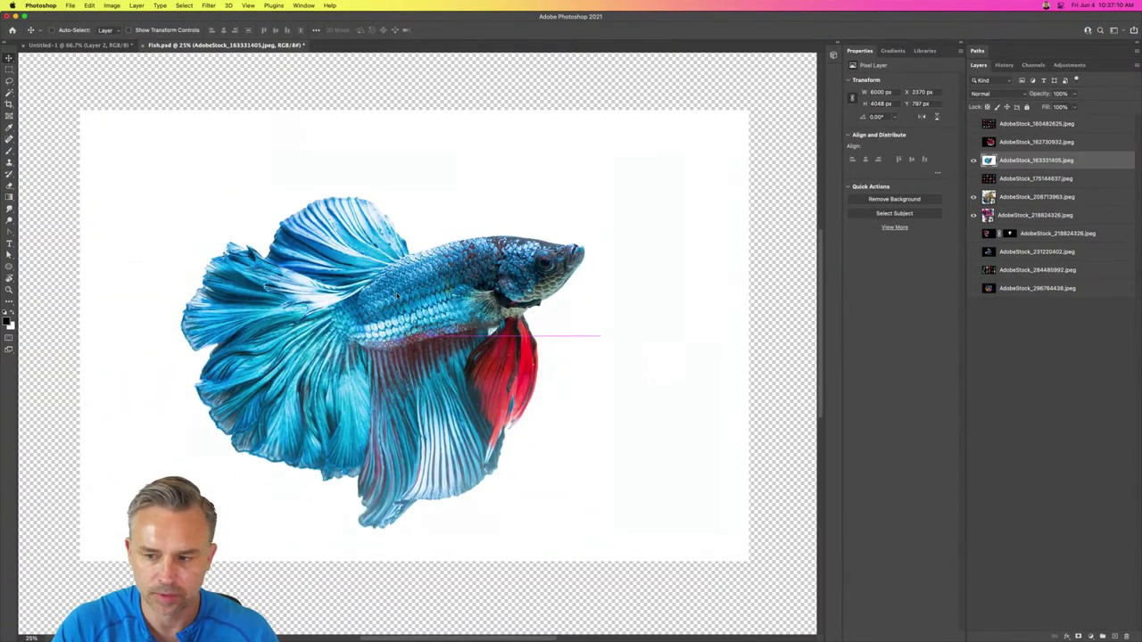
click(848, 199)
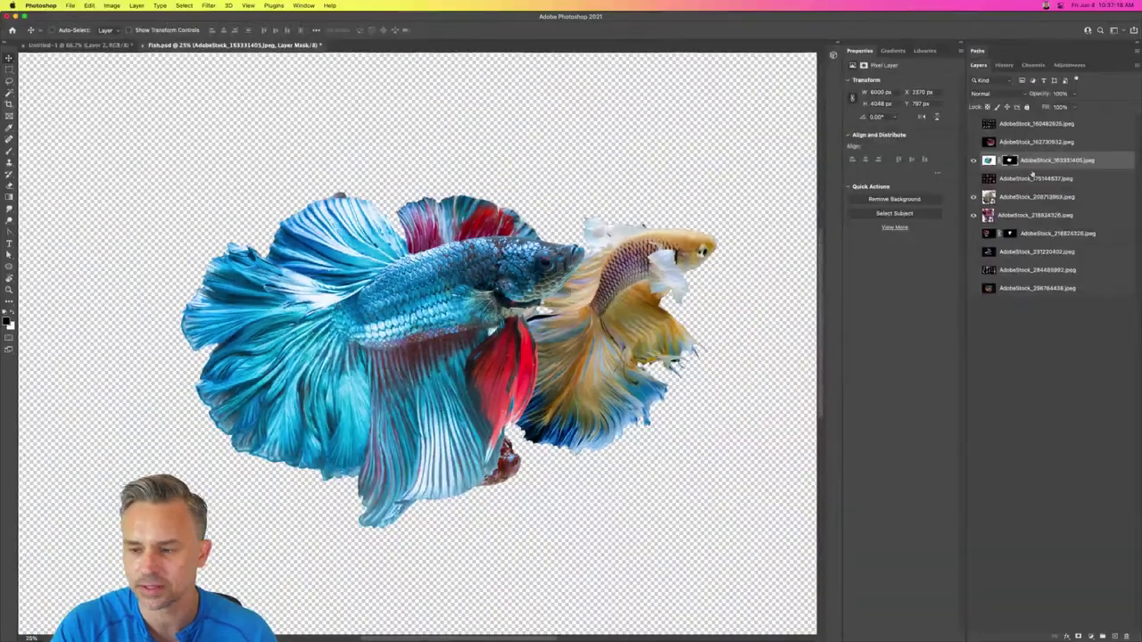
key(super+alt+shift+s)
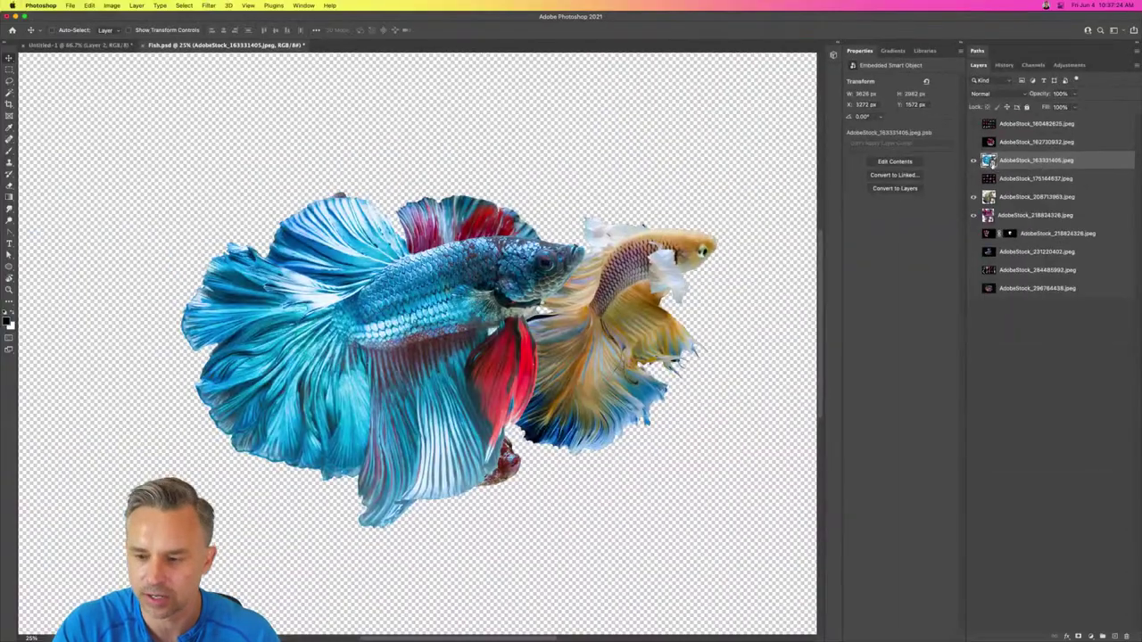
click(972, 159)
Step: Show and centre the red betta on black, remove its black background, convert it to a smart object, and hide it
click(972, 141)
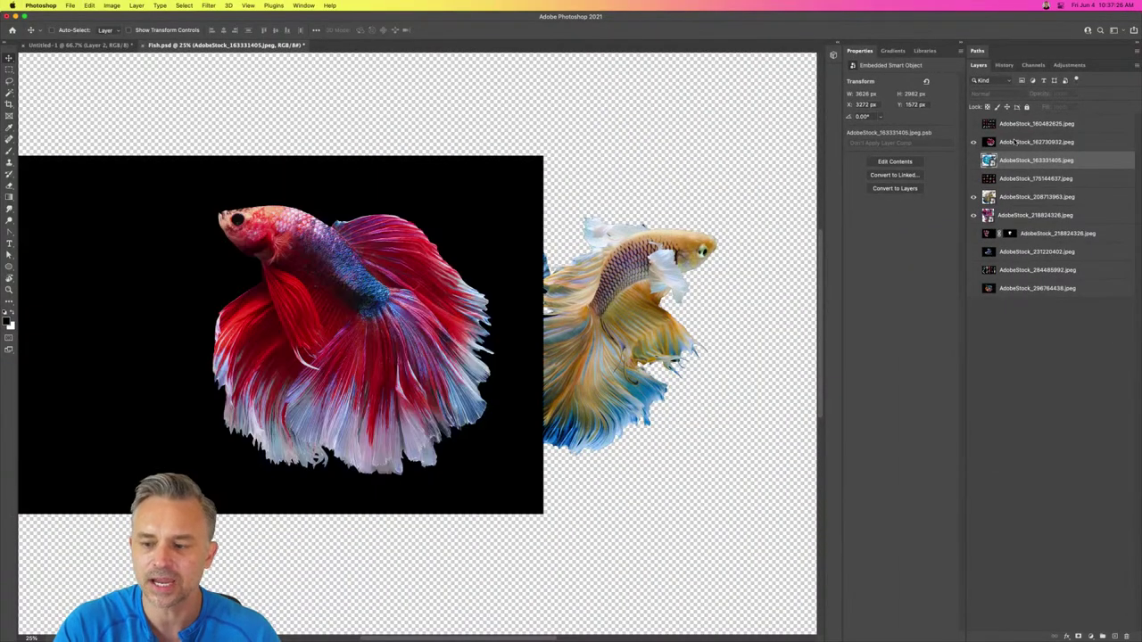
click(1017, 143)
drag(214, 274, 386, 302)
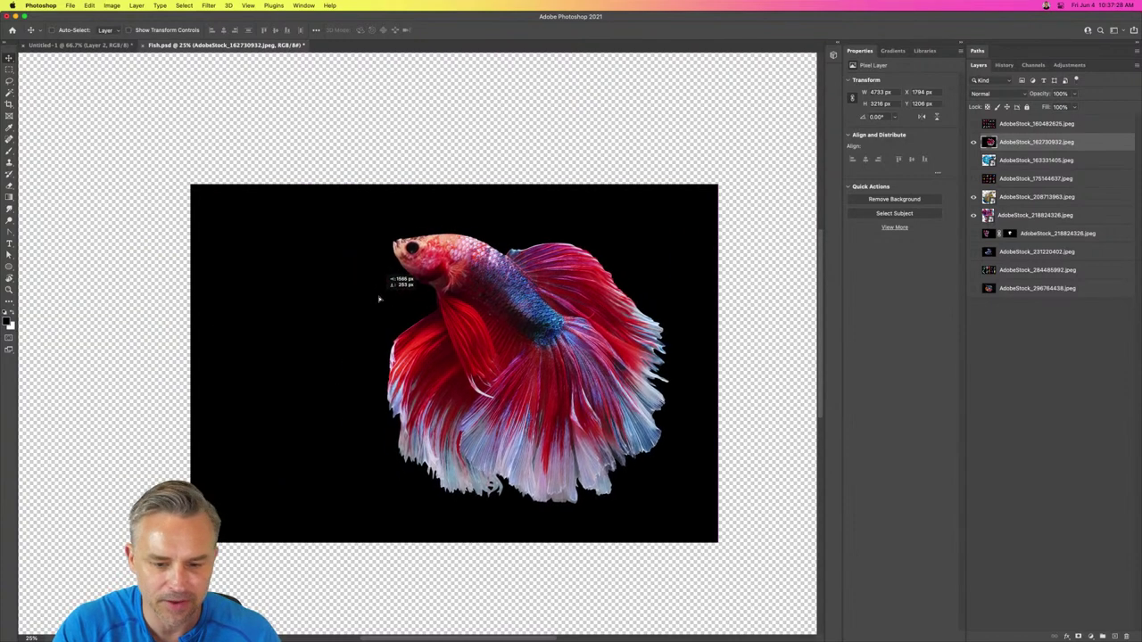
click(880, 199)
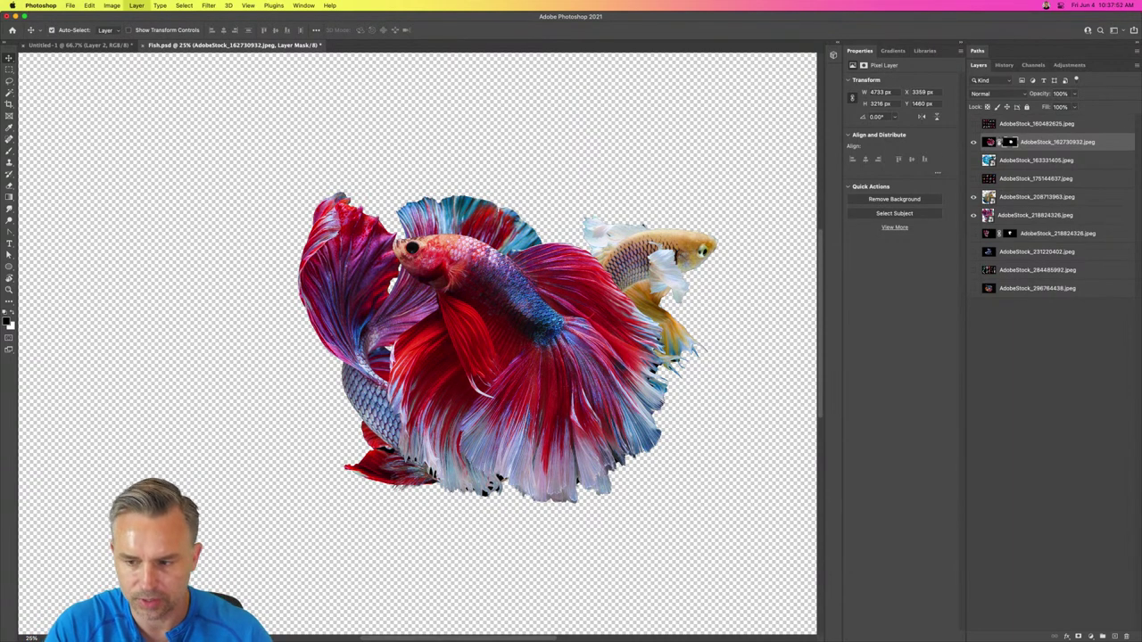
key(super+alt+s)
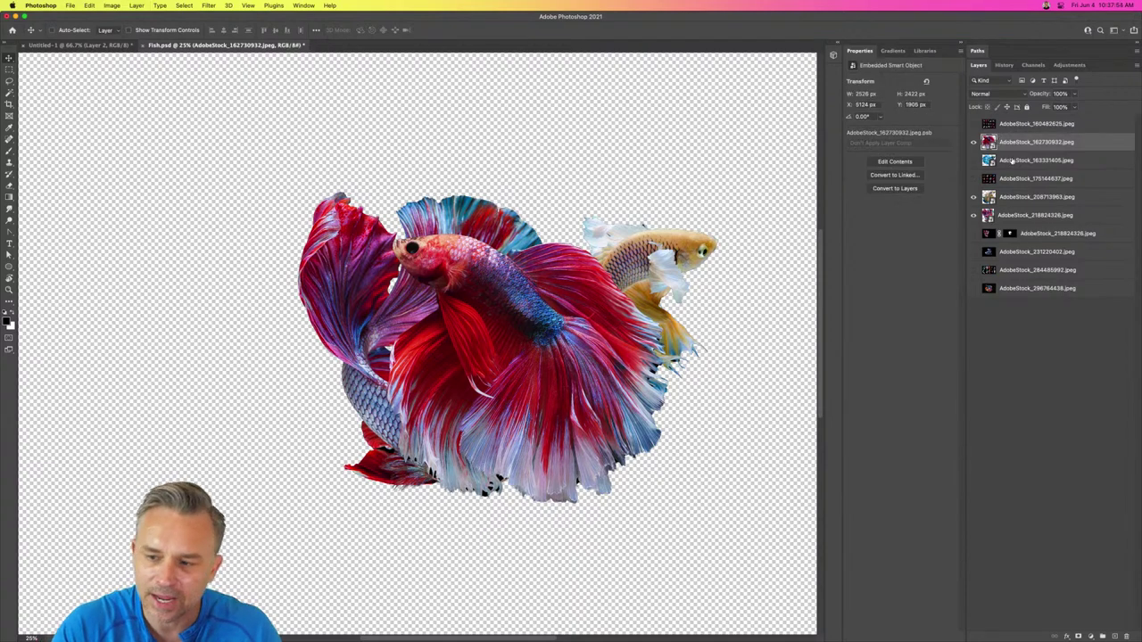
click(973, 142)
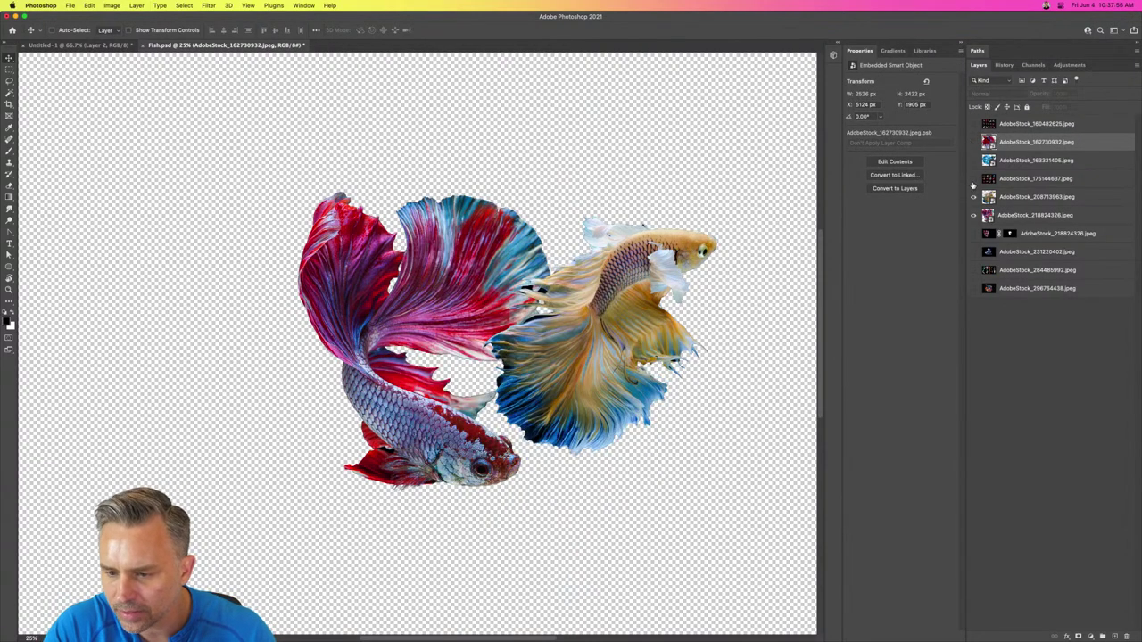
Step: Hide the gold fish and convert the masked red-and-white fish layer to a smart object
click(995, 234)
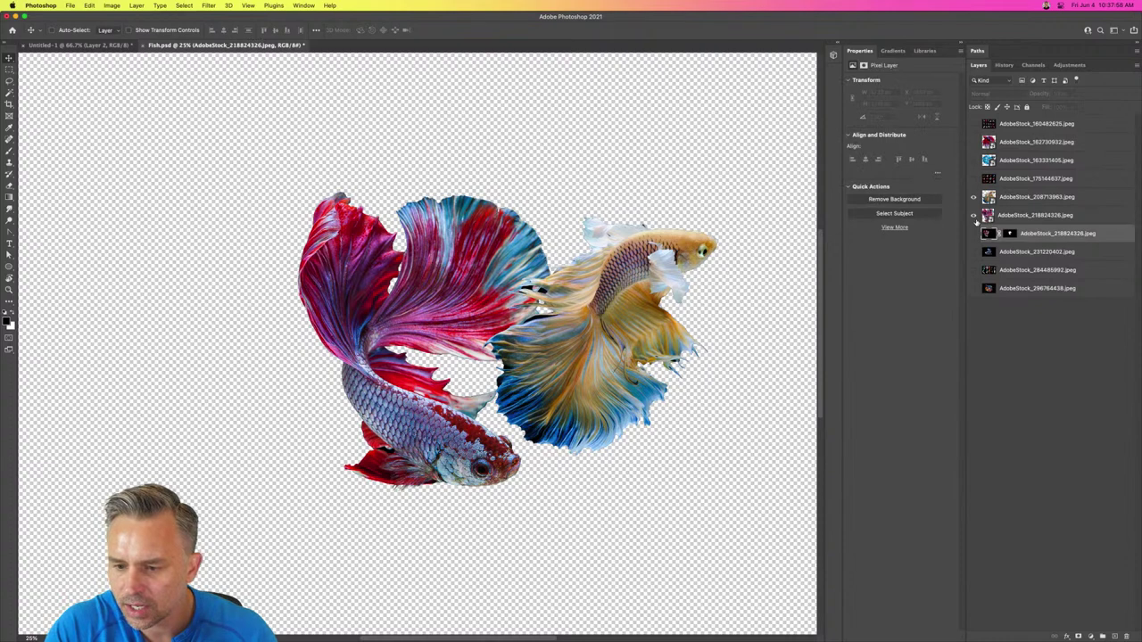
click(974, 216)
click(974, 234)
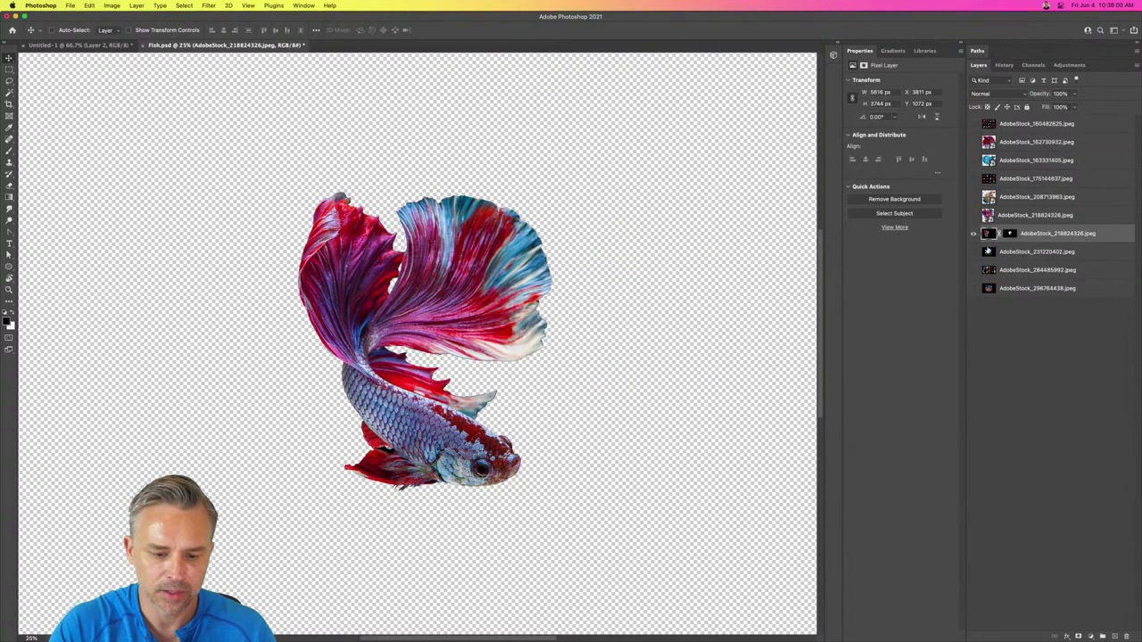
key(super+shift+s)
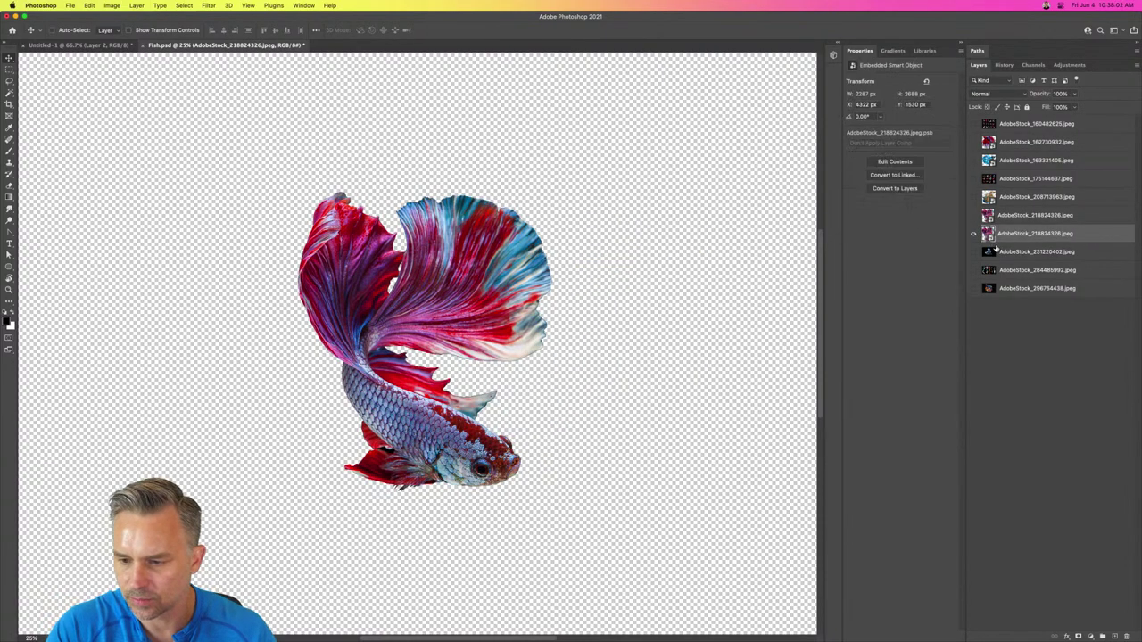
Step: Show the big red fish layer and move it and the blue fish layer lower in the stack
drag(990, 164, 987, 189)
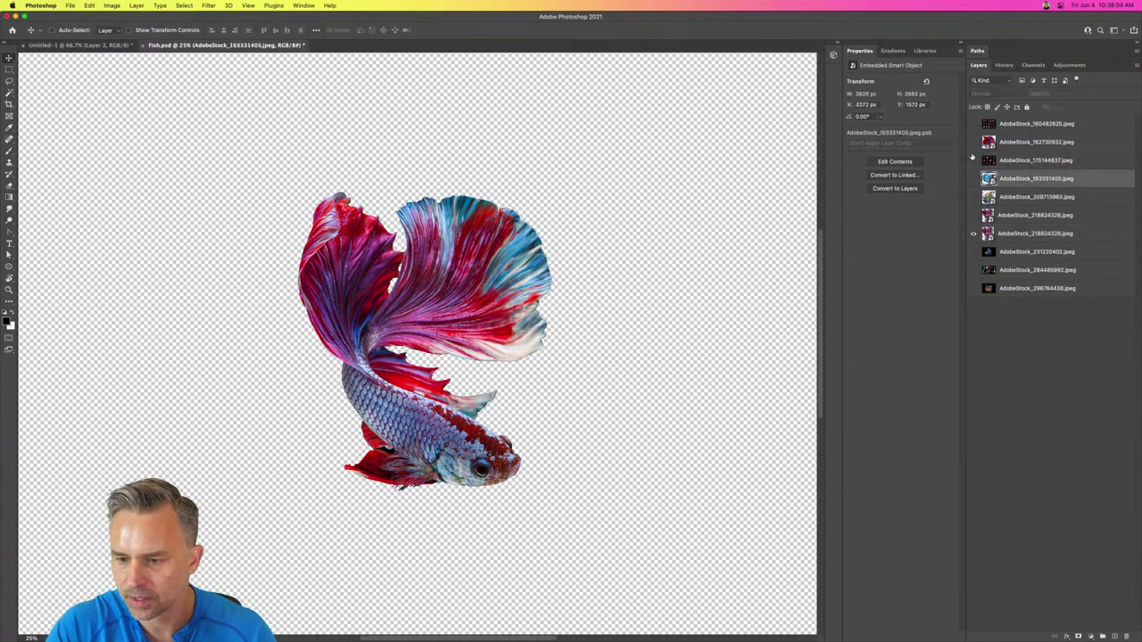
click(974, 142)
drag(1001, 142, 992, 169)
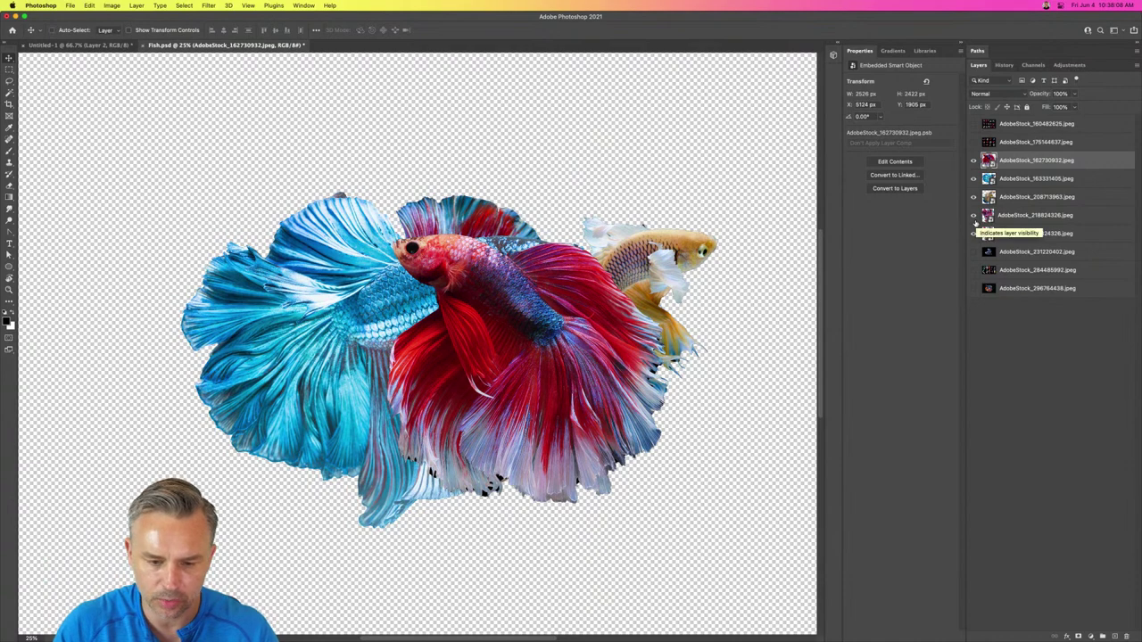
Step: Spread the red, blue, gold and red-and-white fish apart, and delete the duplicate red-and-white layer
key(super+minus)
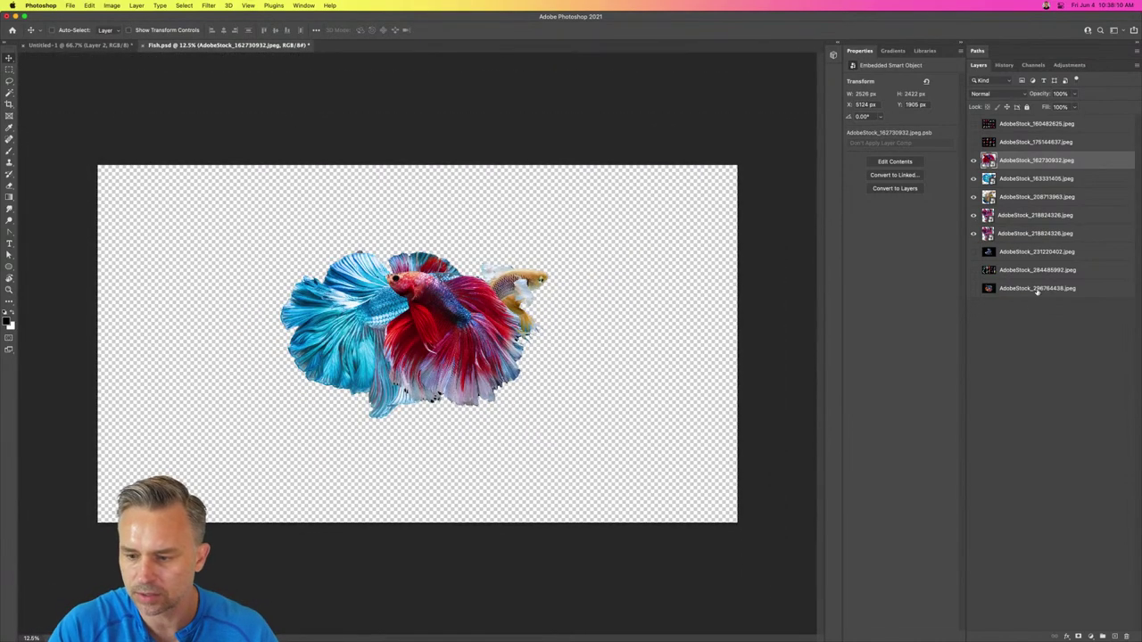
click(1037, 291)
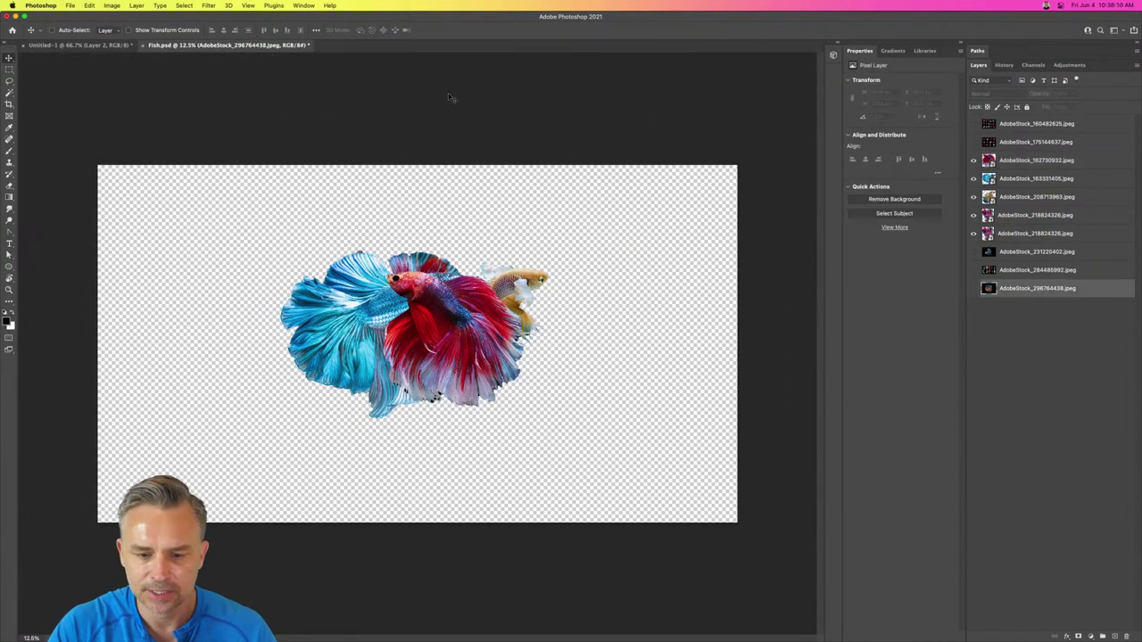
click(1020, 233)
drag(450, 284, 630, 211)
drag(393, 285, 575, 385)
drag(504, 295, 230, 260)
drag(421, 294, 314, 380)
drag(1073, 215, 1127, 635)
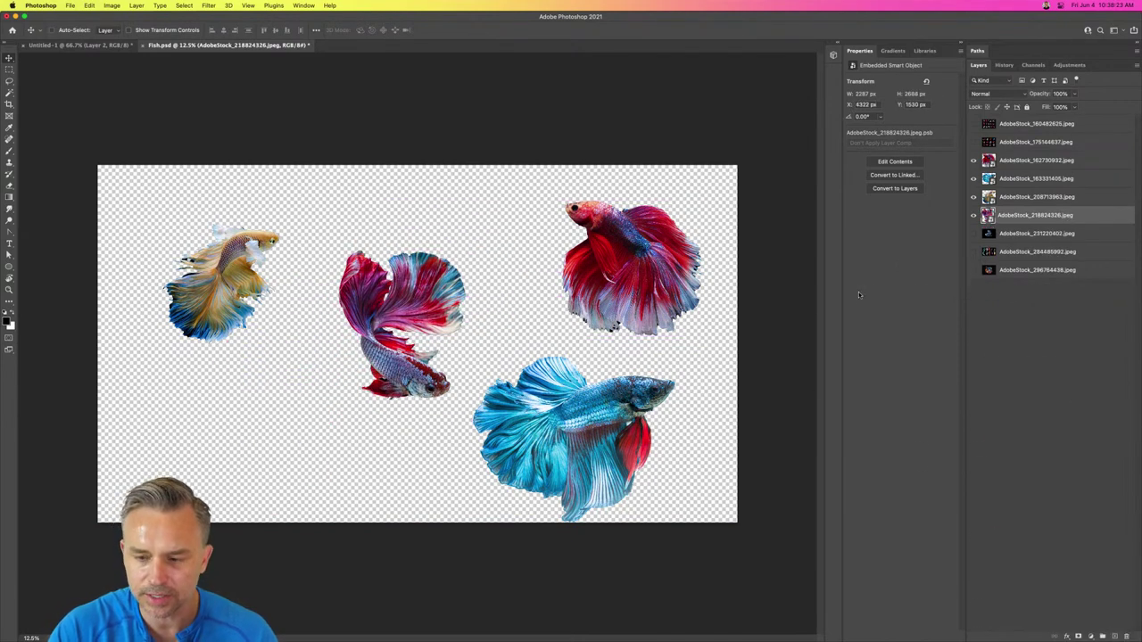
Step: Solo the dark blue fish layer, centre it on the canvas, and remove its black background
click(972, 234)
alt+click(973, 234)
click(993, 234)
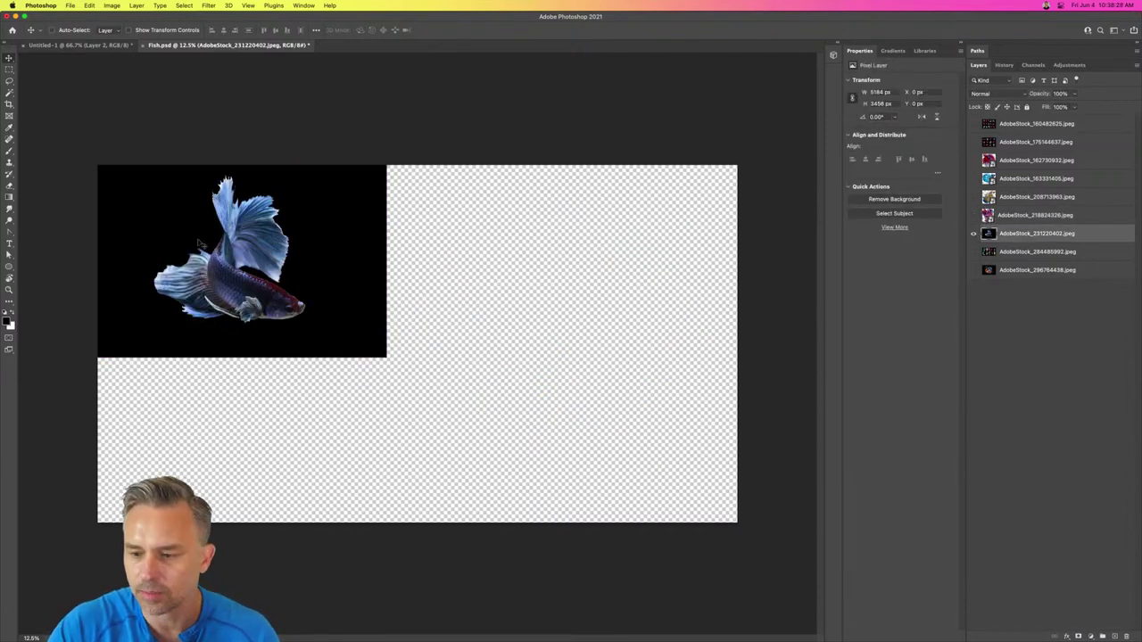
drag(198, 244, 396, 319)
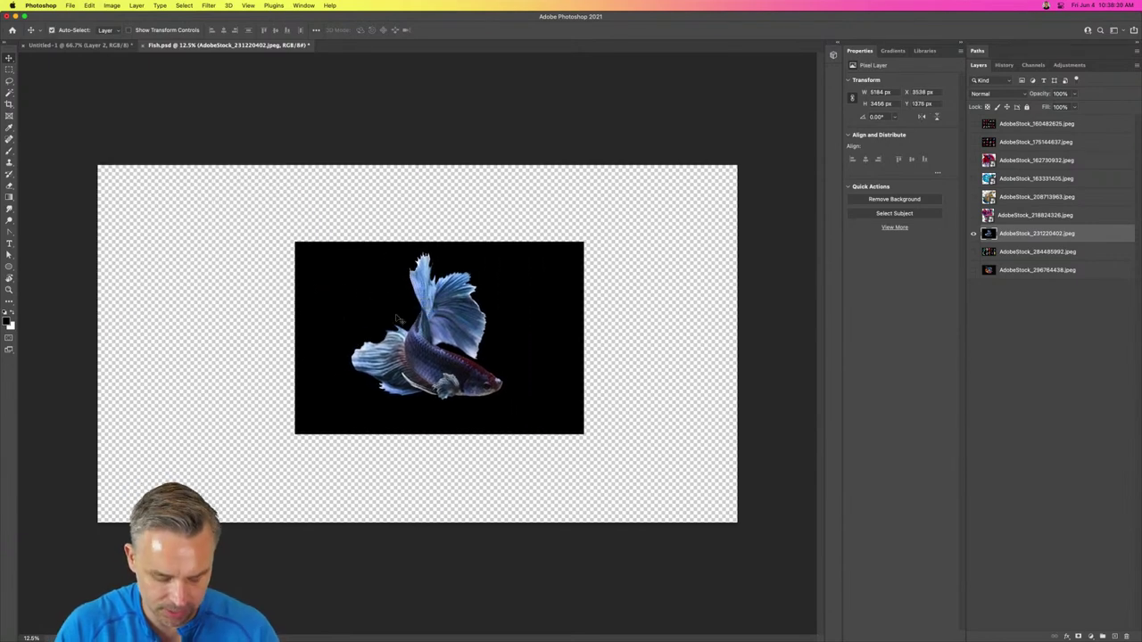
key(super+plus)
key(super+plus)
key(super+plus)
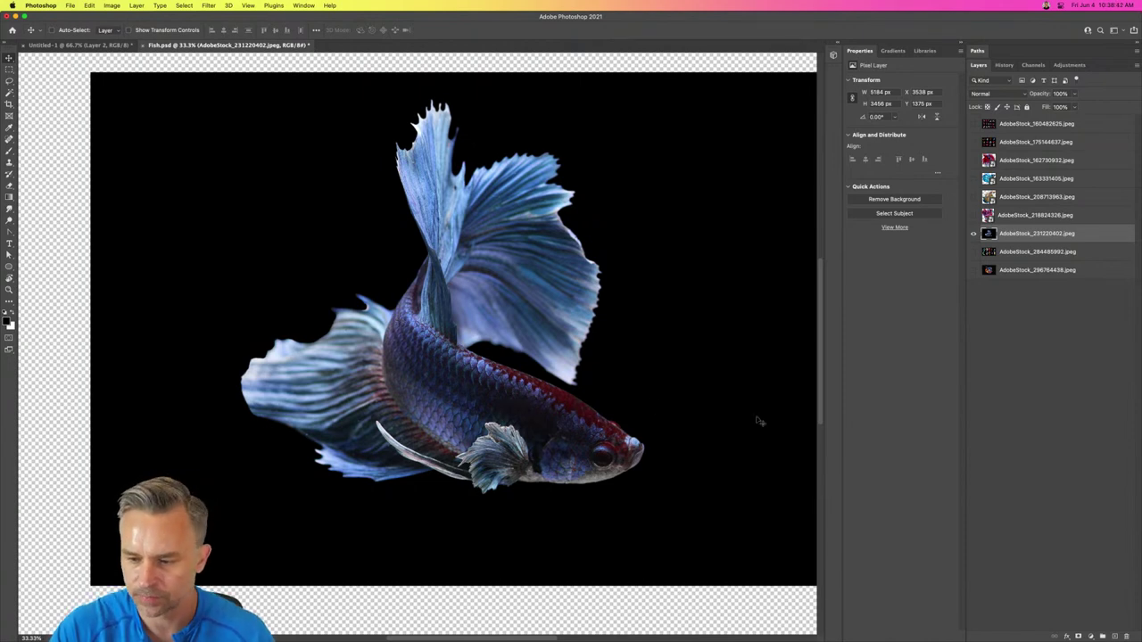
click(865, 203)
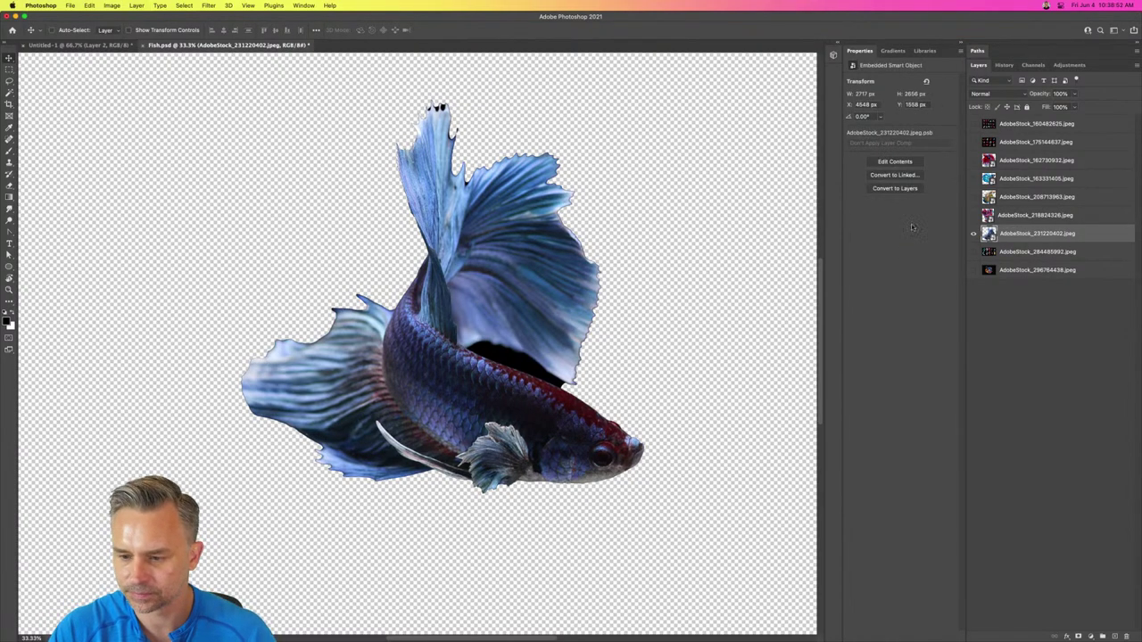
Step: Show the other fish layers again and add an empty Layer 1 above the bottom layer
drag(973, 221, 972, 162)
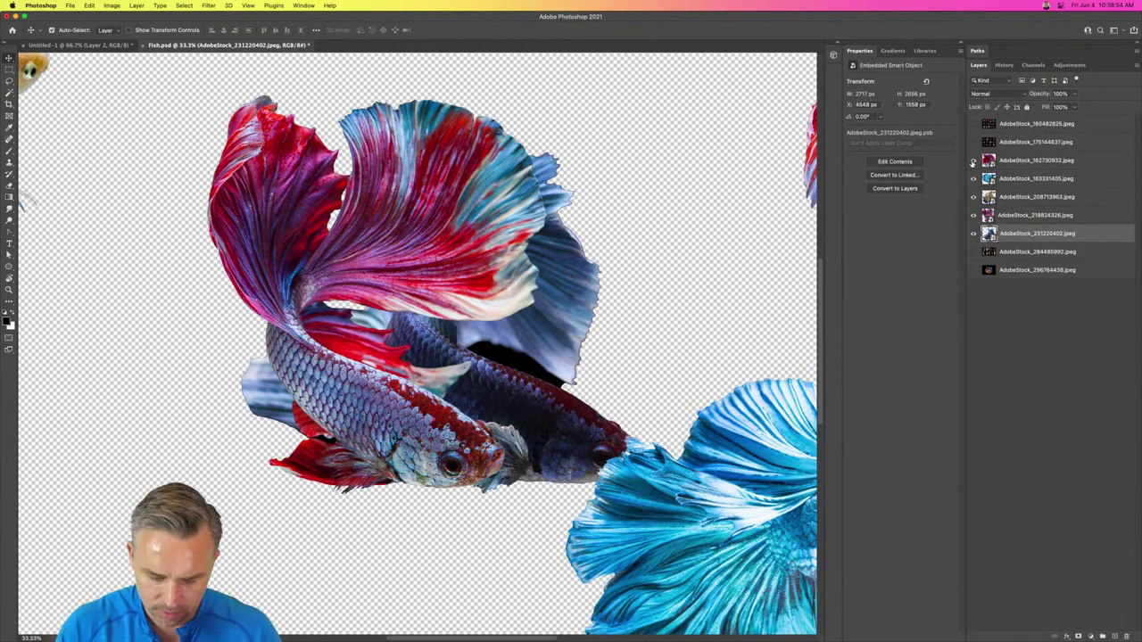
key(super+minus)
key(super+minus)
key(super+minus)
key(super+minus)
key(super+equal)
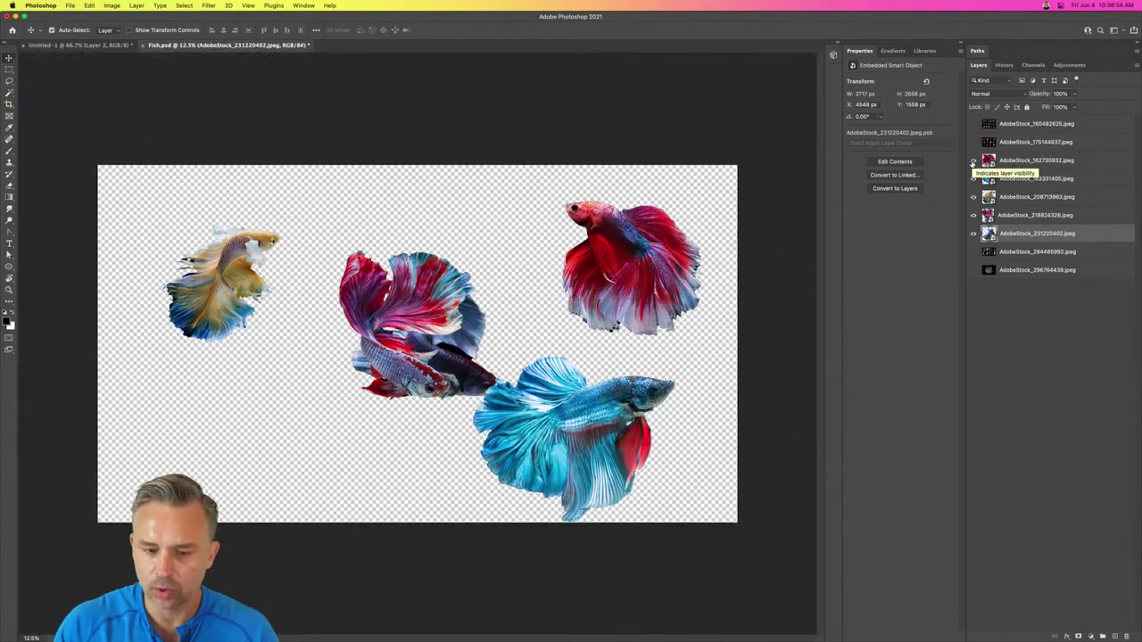
key(super+equal)
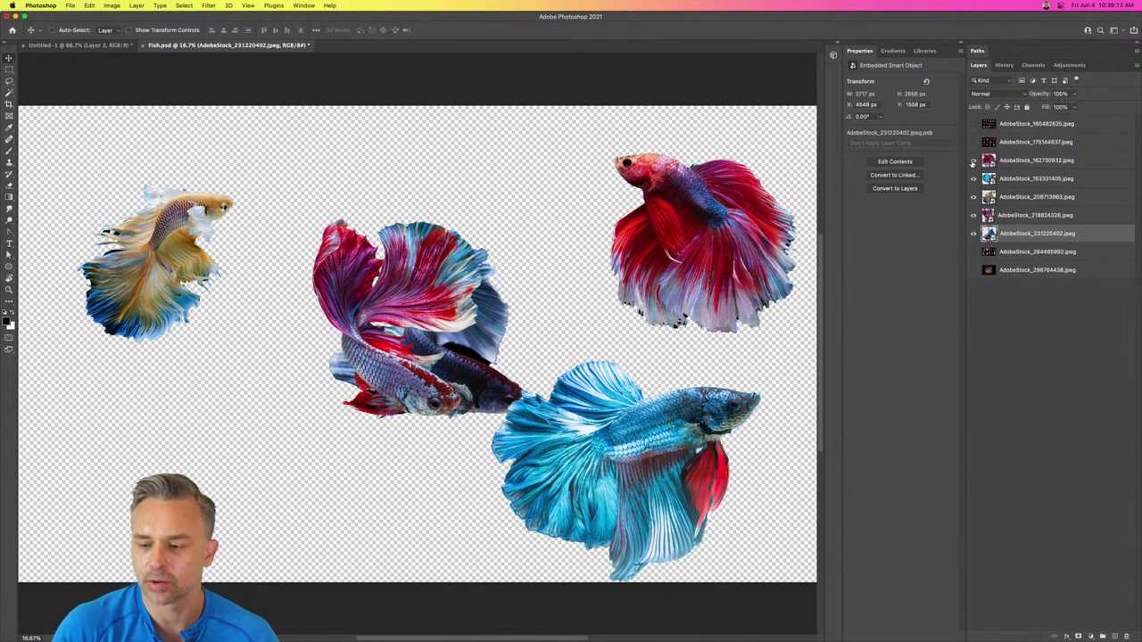
click(1054, 271)
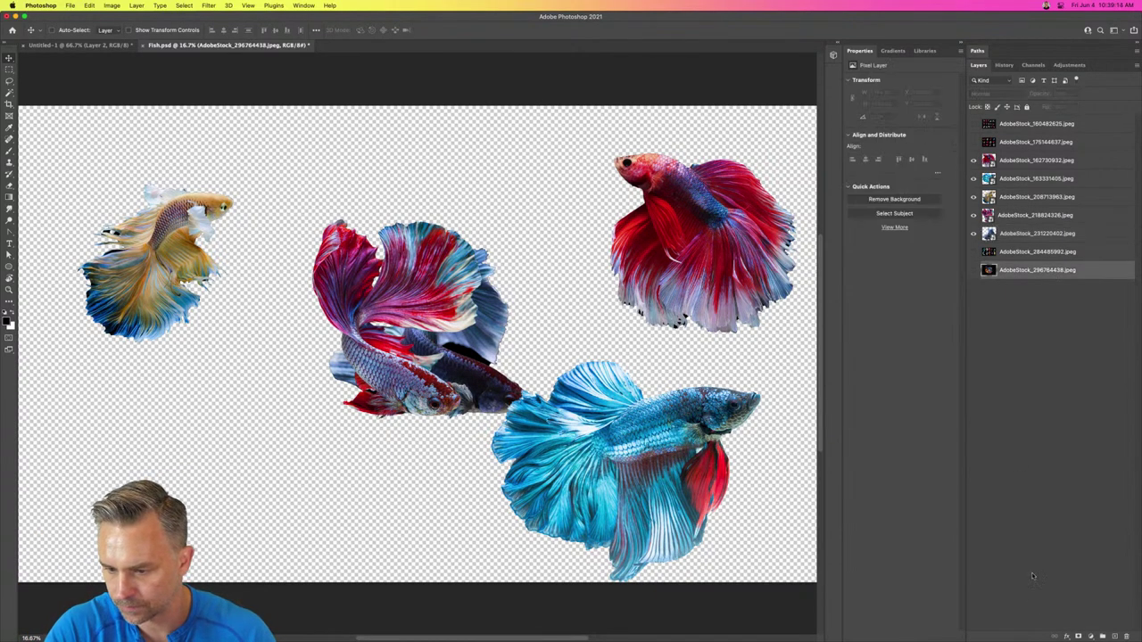
click(1115, 635)
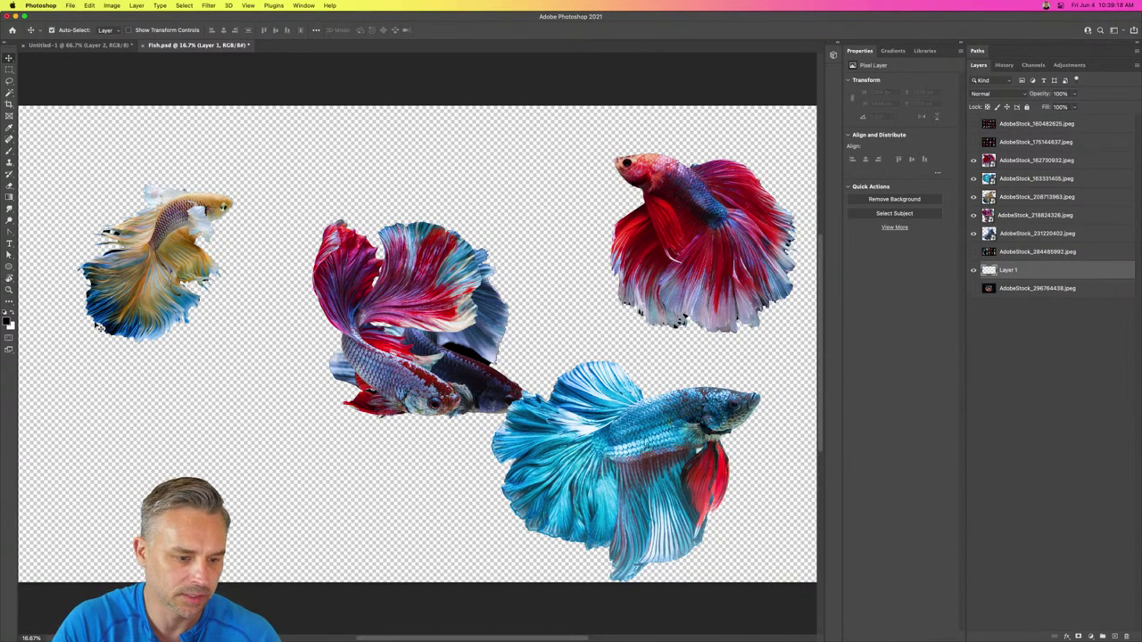
Step: Fill the whole of the new Layer 1 with black
key(super+a)
key(shift+BackSpace)
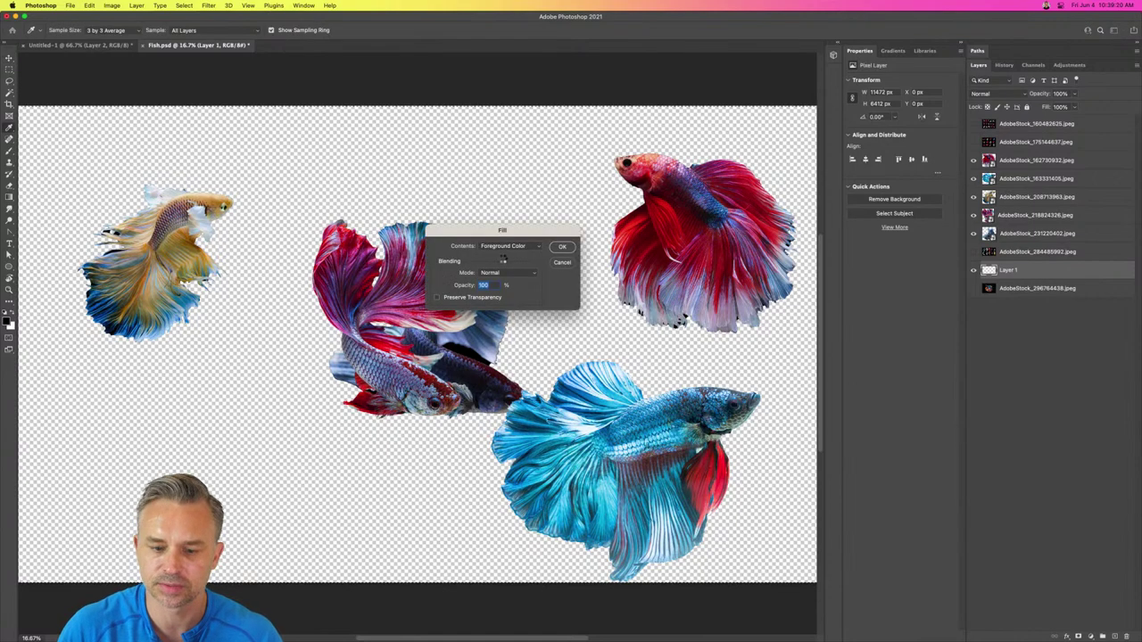
key(Return)
key(super+d)
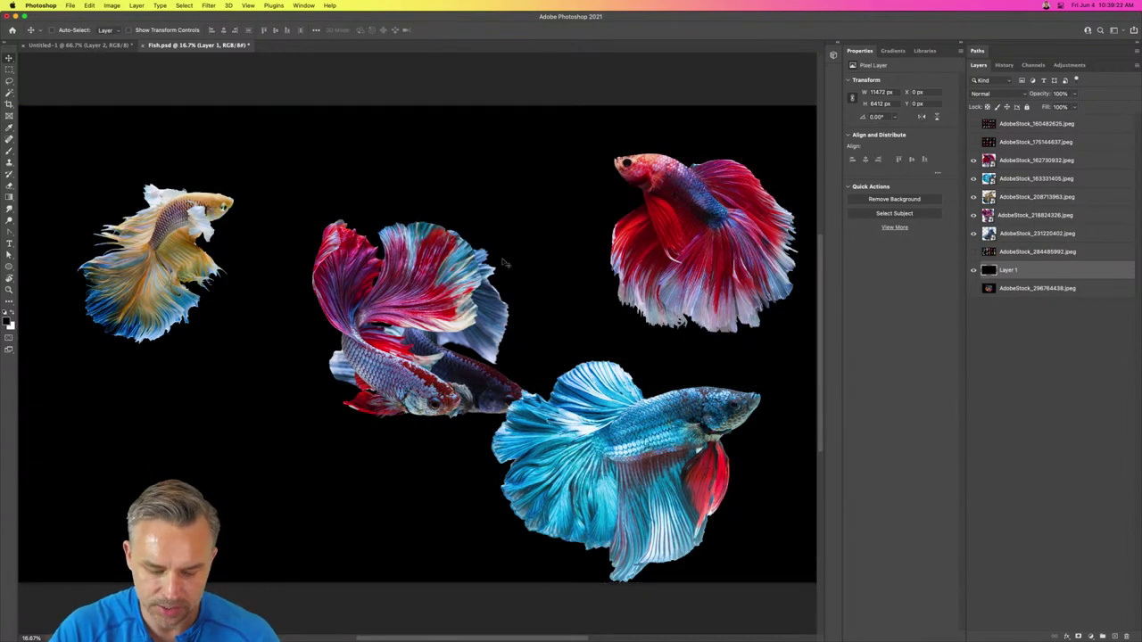
Step: Rearrange the blue, red-and-white and dark blue fish over the black, then save Fish.psd
click(1005, 234)
drag(669, 414, 268, 397)
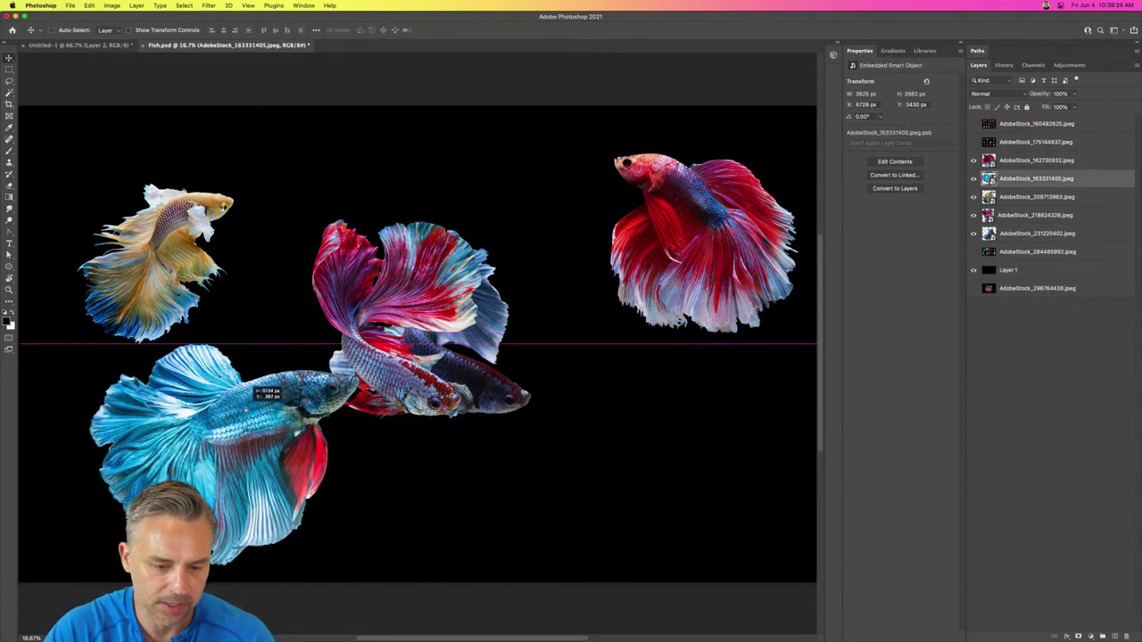
drag(352, 260, 613, 382)
drag(412, 371, 401, 271)
drag(627, 445, 533, 443)
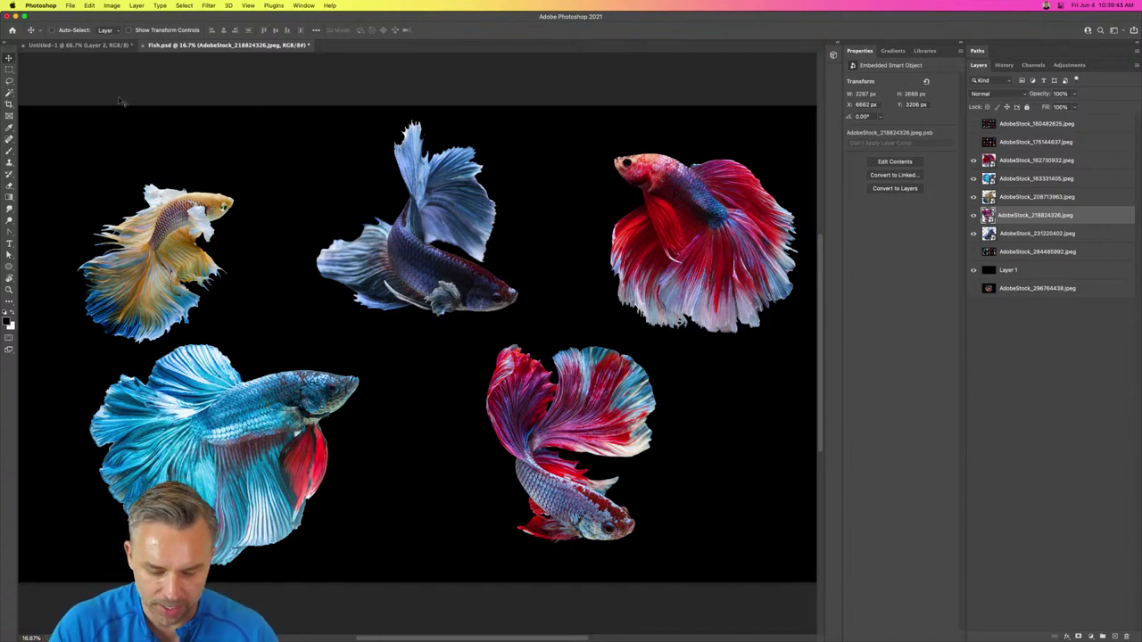
key(super+s)
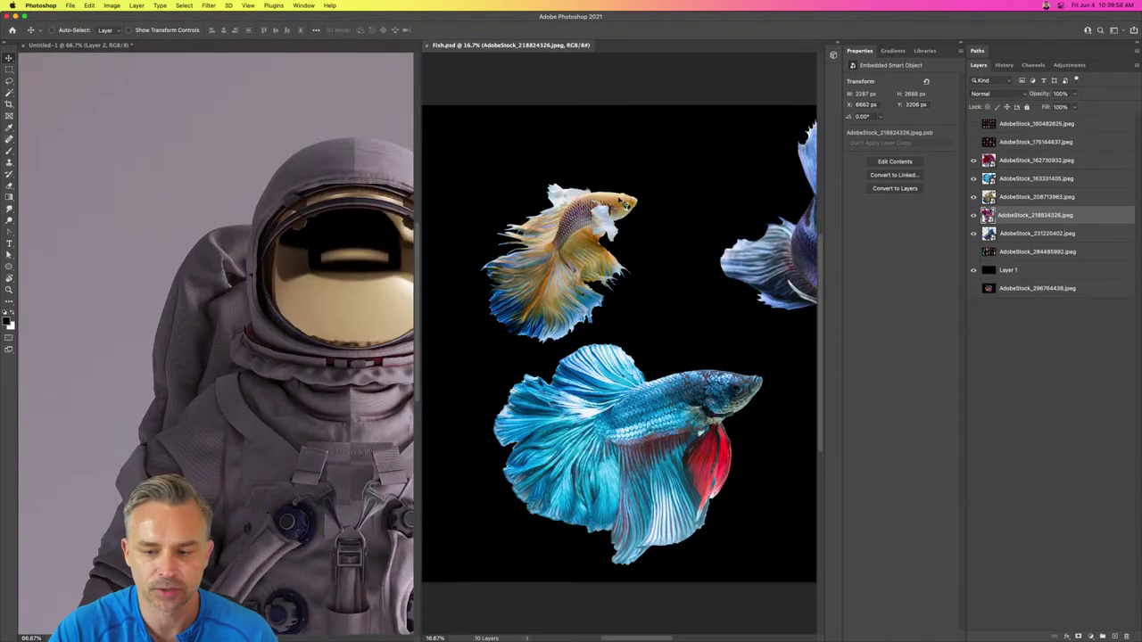
Step: Copy all five fish layers into the astronaut document and close Fish.psd
click(1009, 233)
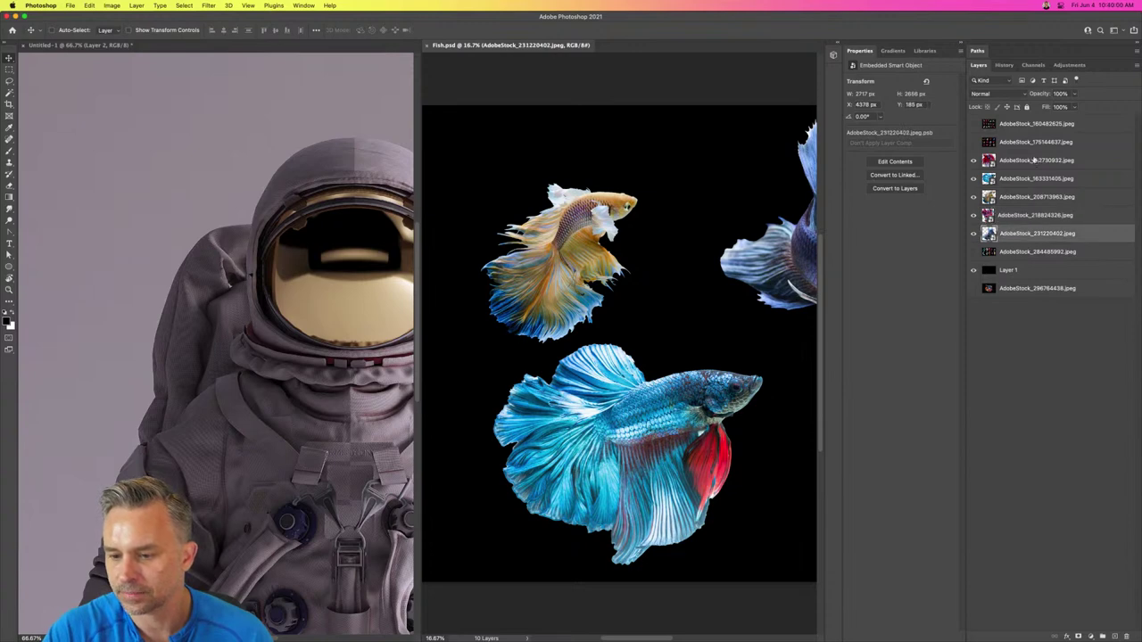
shift+click(1093, 160)
drag(457, 218, 268, 224)
click(427, 46)
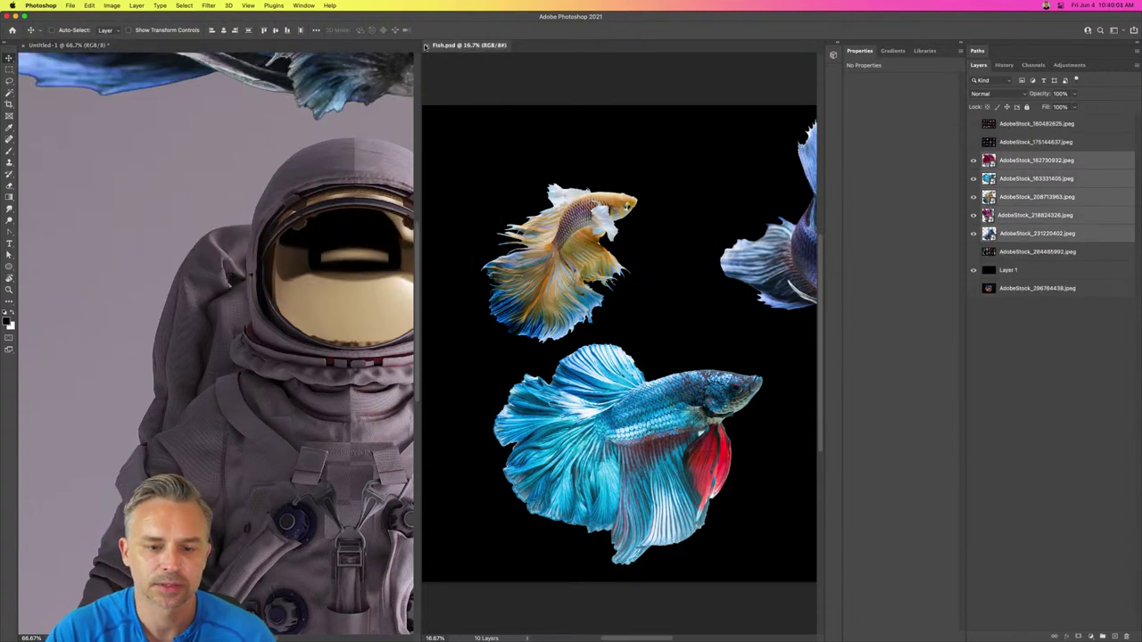
click(426, 46)
key(super+minus)
key(super+minus)
key(super+minus)
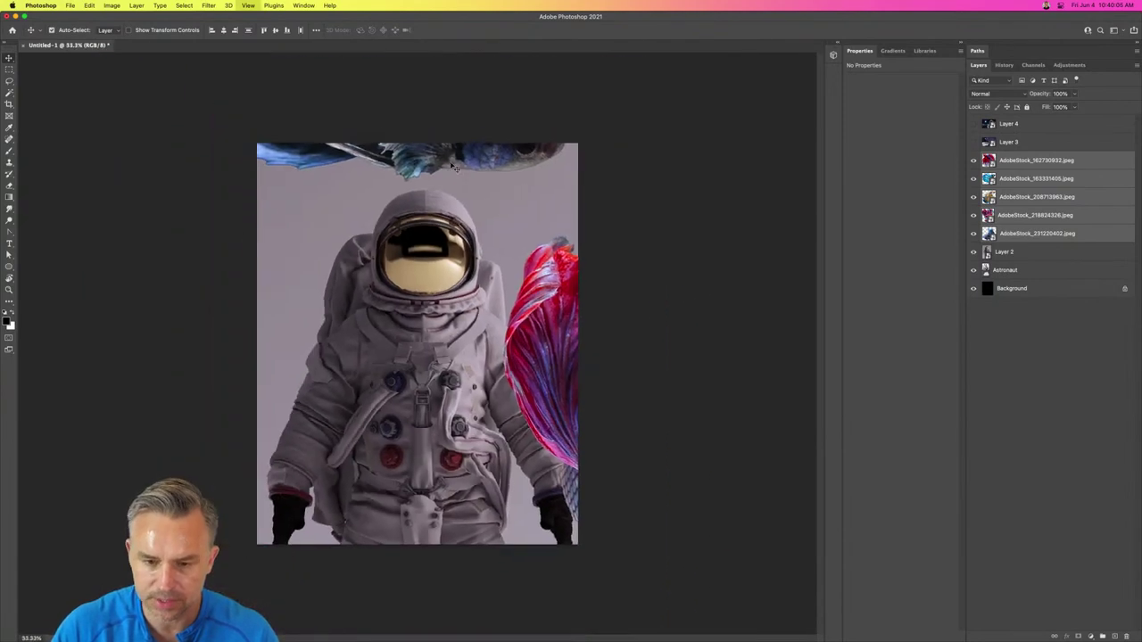
Step: Scale the five fish down together and place them on the astronaut's chest
key(super+t)
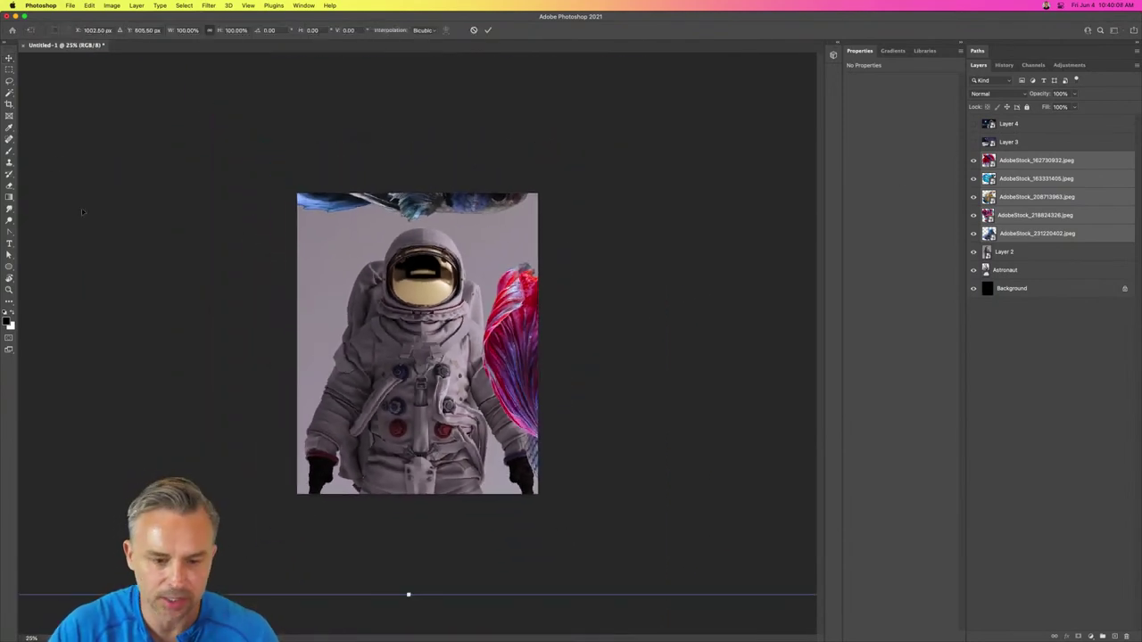
key(super+minus)
key(super+minus)
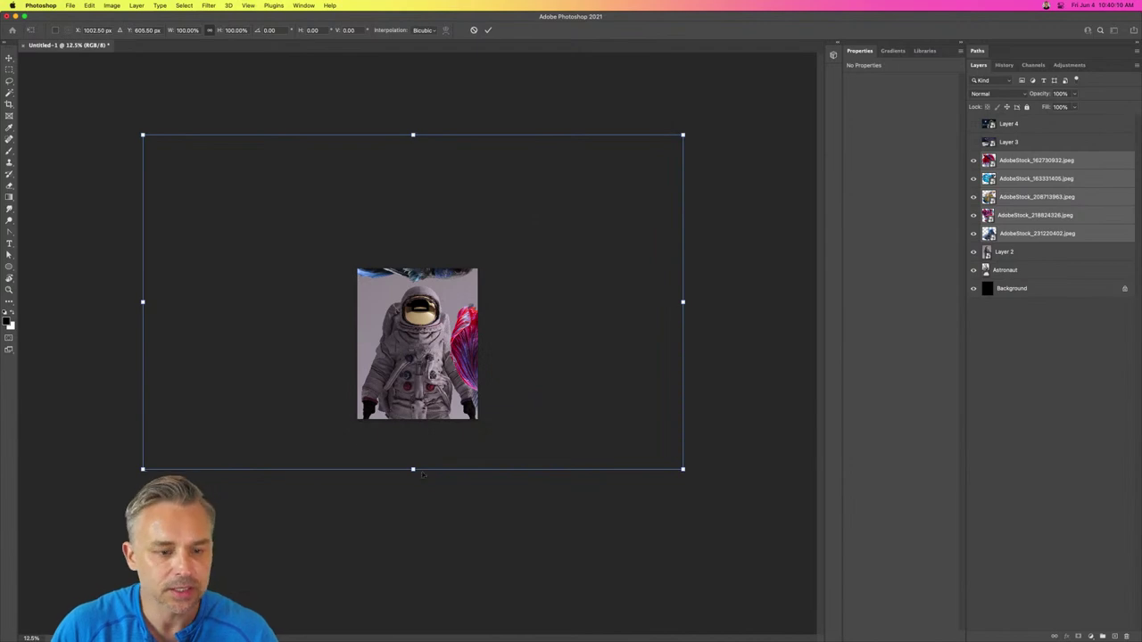
drag(143, 133, 487, 347)
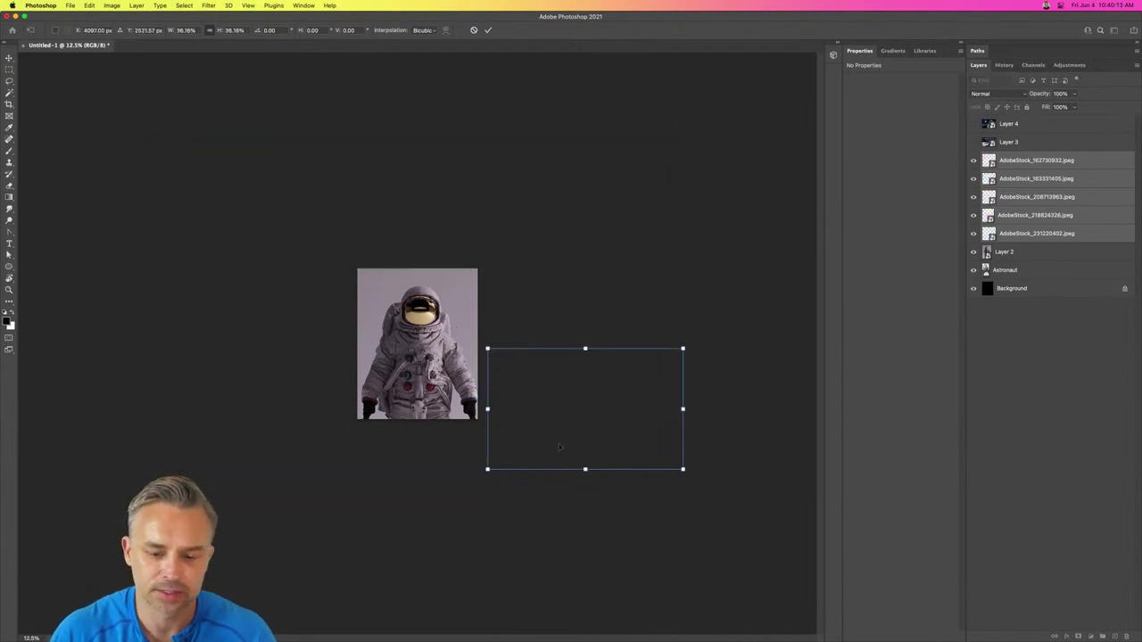
drag(606, 426, 399, 377)
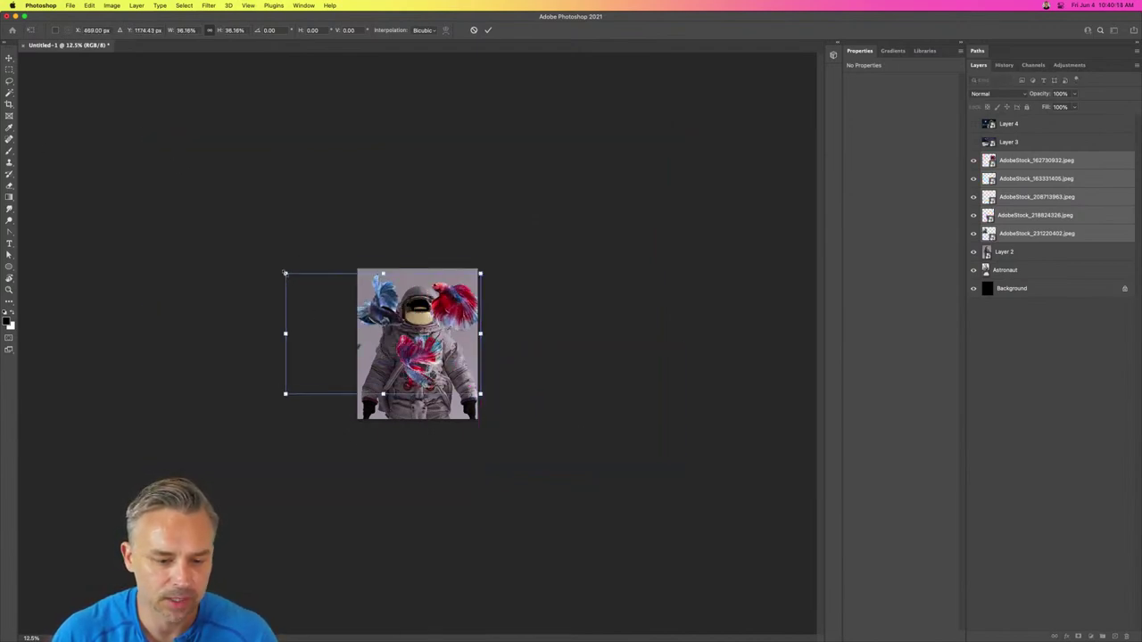
drag(289, 295, 366, 358)
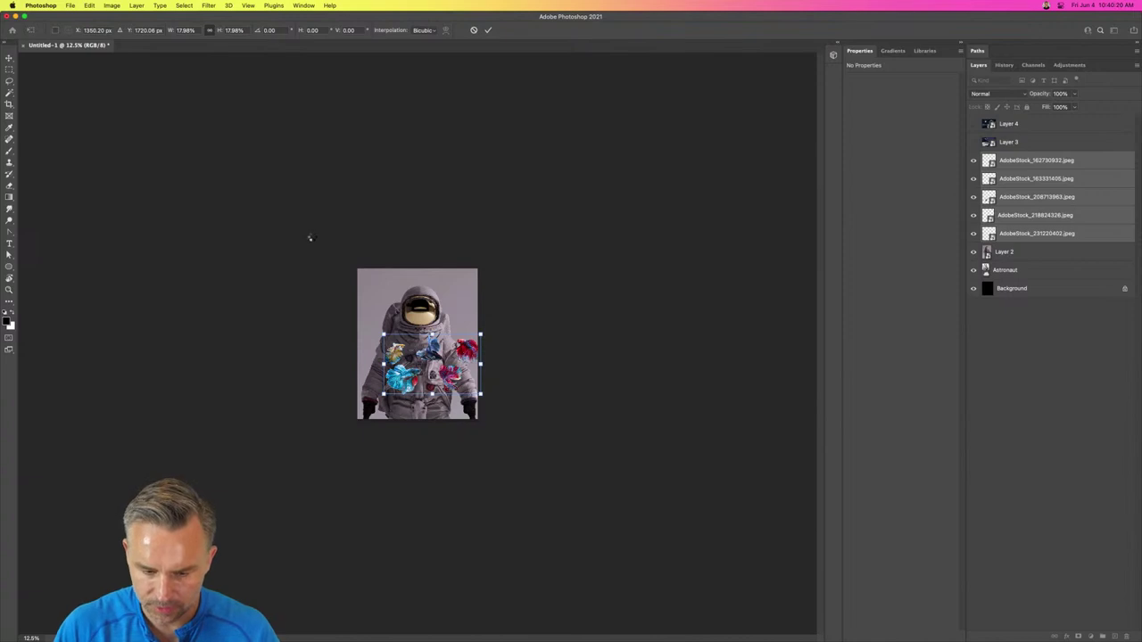
key(Return)
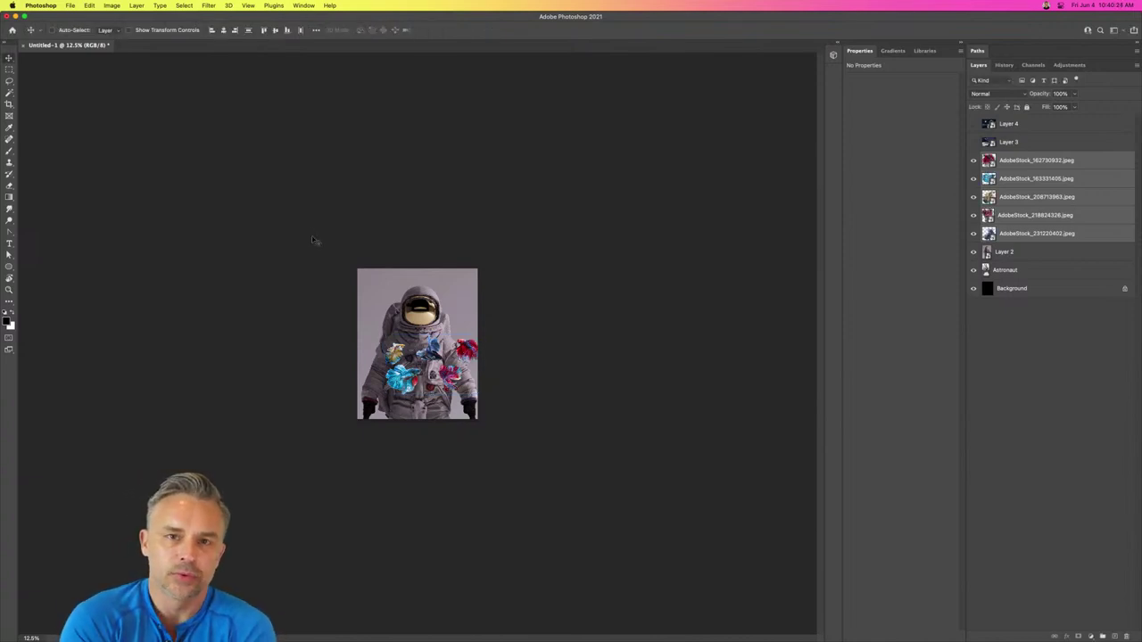
key(super+equal)
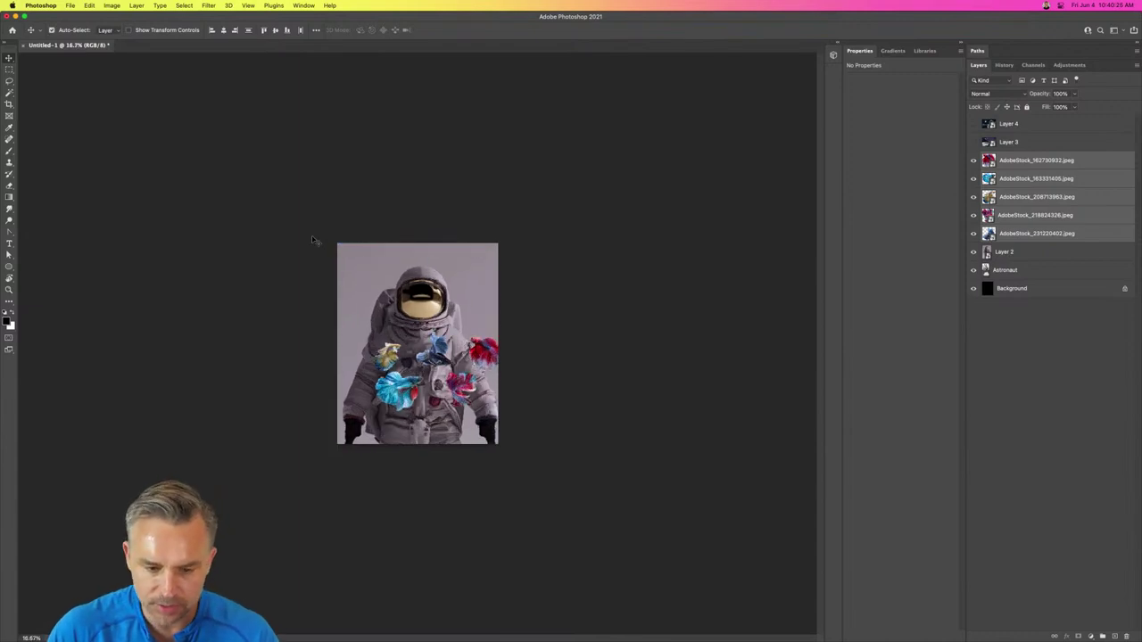
key(super+0)
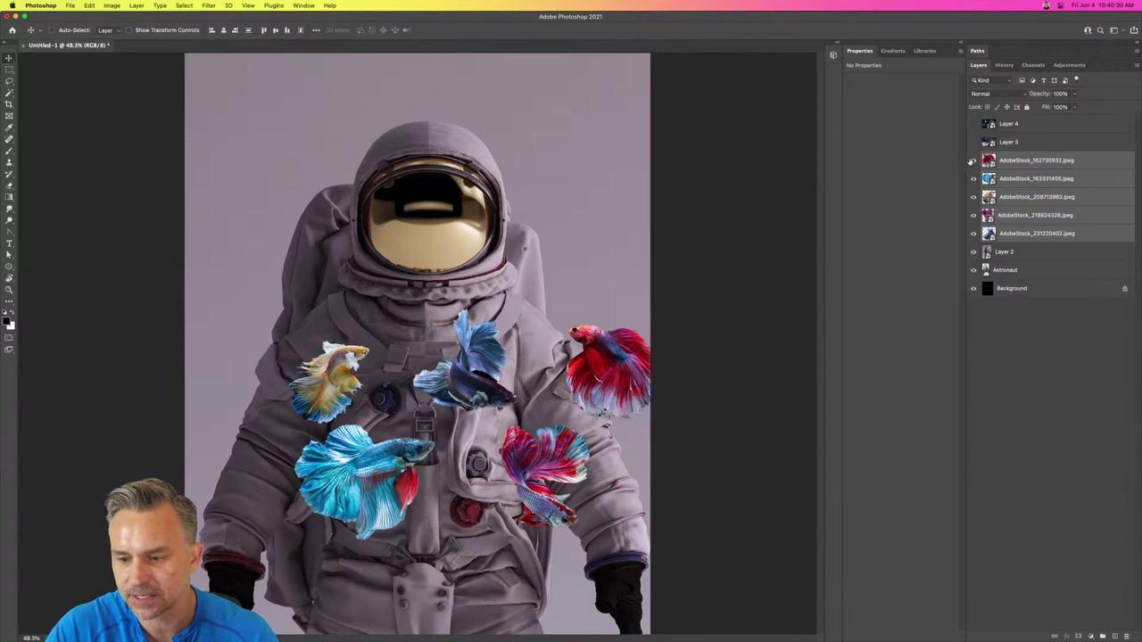
Step: Hide the five fish layers and Layer 2's purple backdrop
drag(973, 160, 972, 237)
click(972, 253)
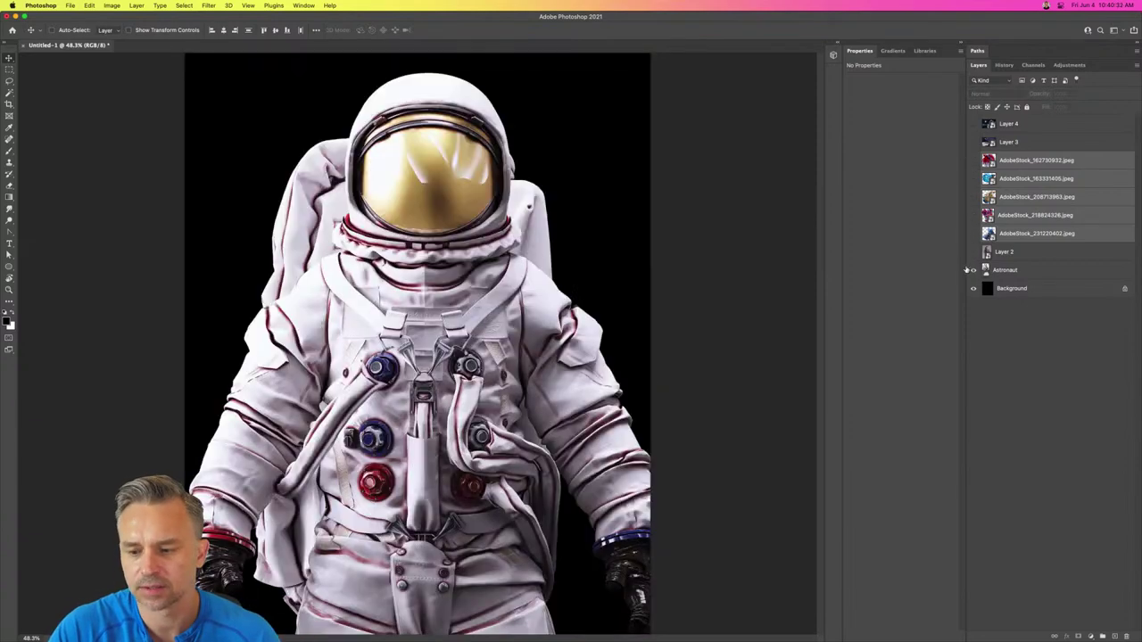
click(973, 271)
click(973, 271)
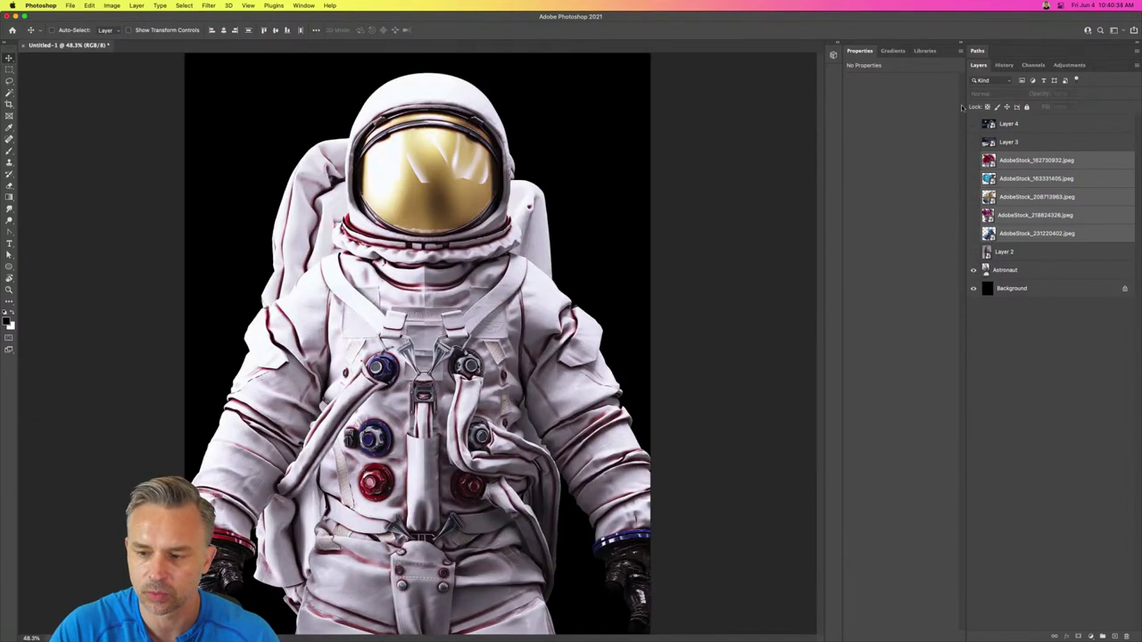
Step: Show the moon scene Layer 3, move it just above Astronaut, and adjust its position
click(1014, 141)
click(973, 143)
drag(1010, 143, 1023, 267)
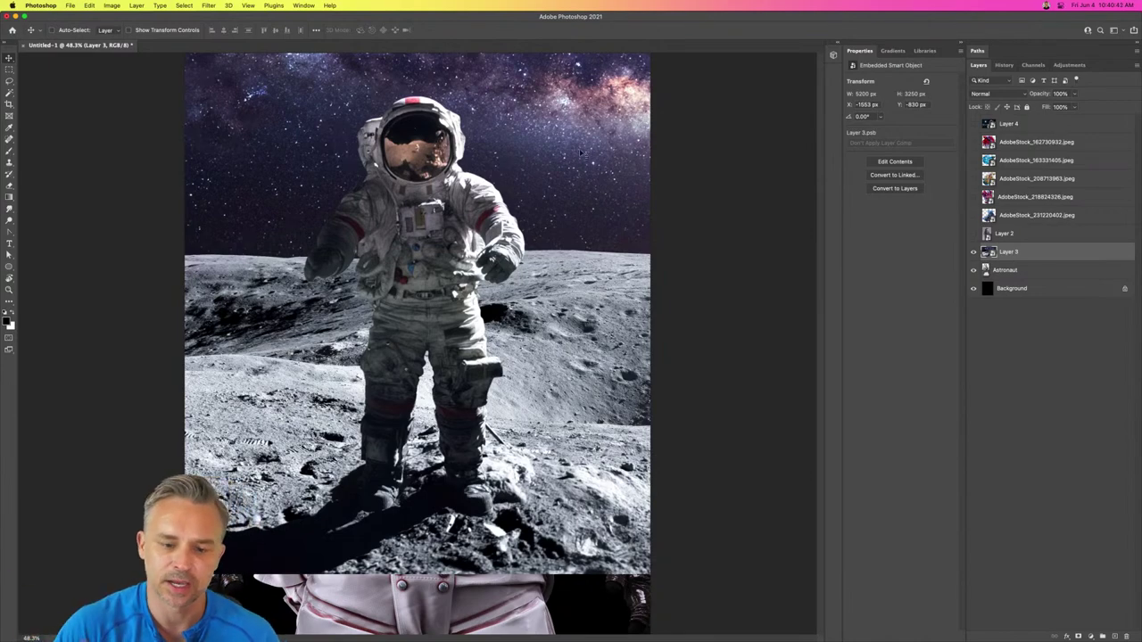
drag(406, 189, 412, 372)
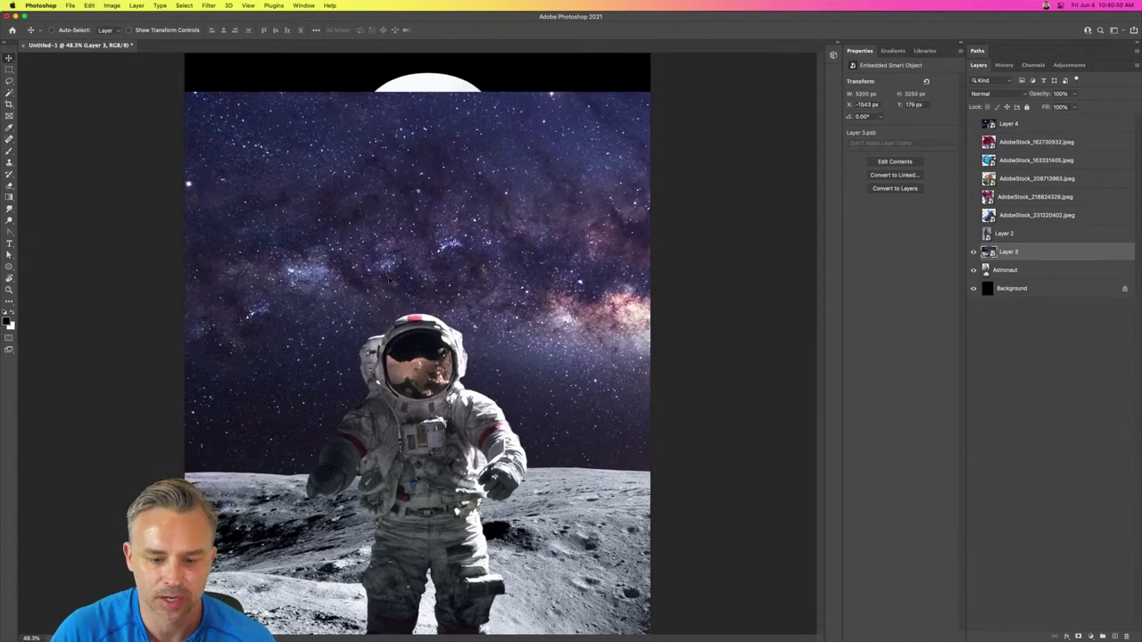
drag(393, 283, 395, 197)
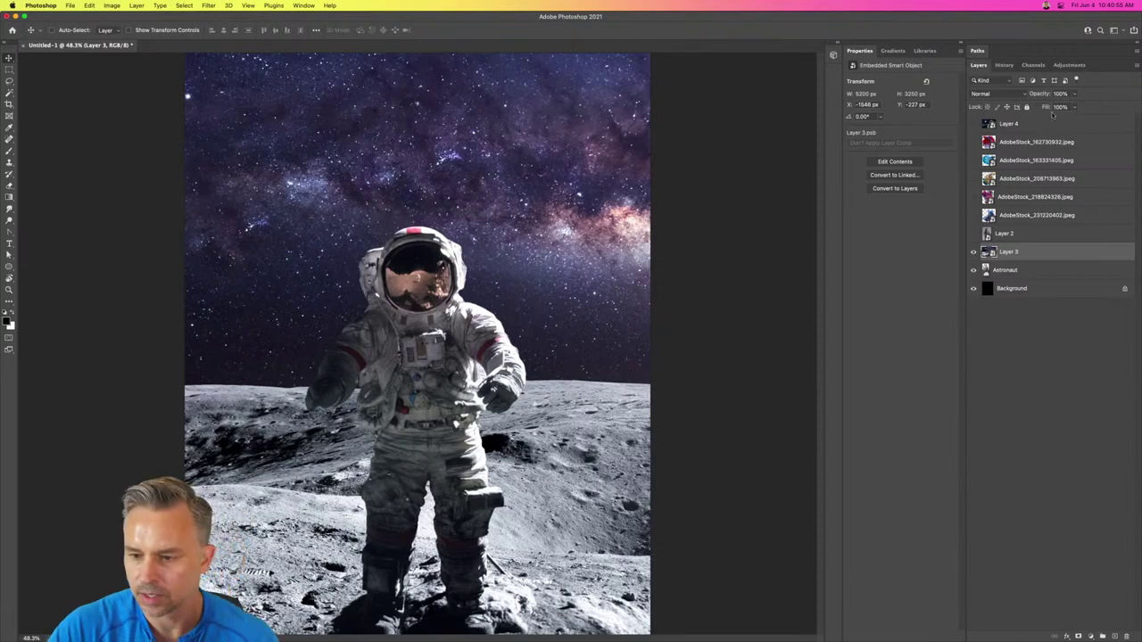
Step: Show Layer 4's close-up astronaut and shift it down on the canvas
click(973, 124)
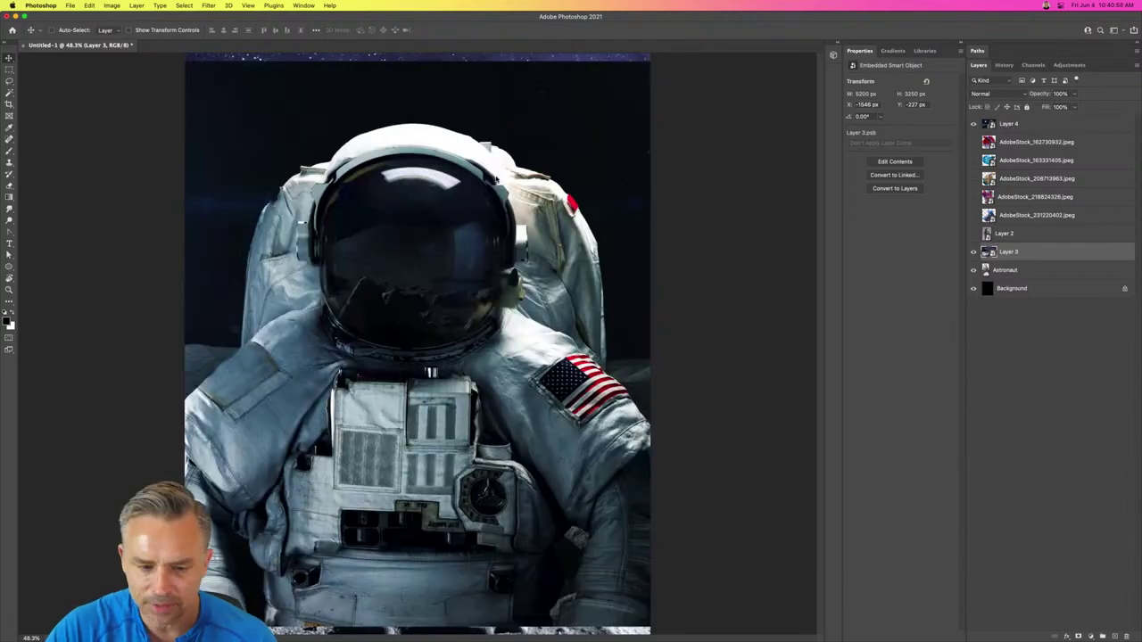
click(1012, 124)
drag(362, 231, 361, 292)
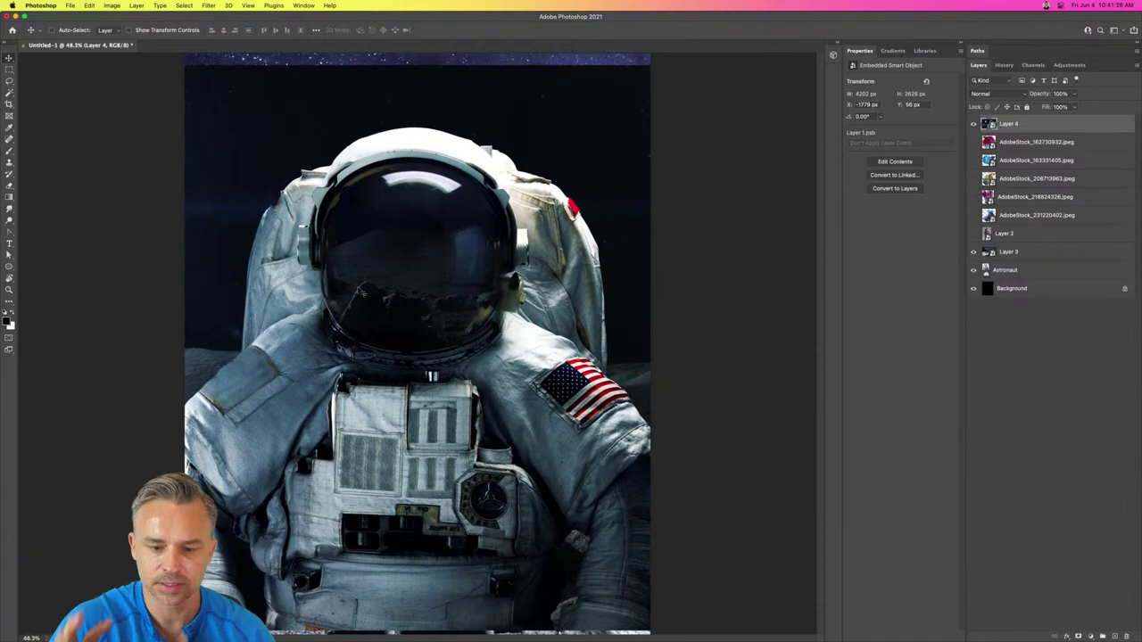
Step: In Adobe Stock, switch the filter to all content and search for 'astronaut'
click(561, 630)
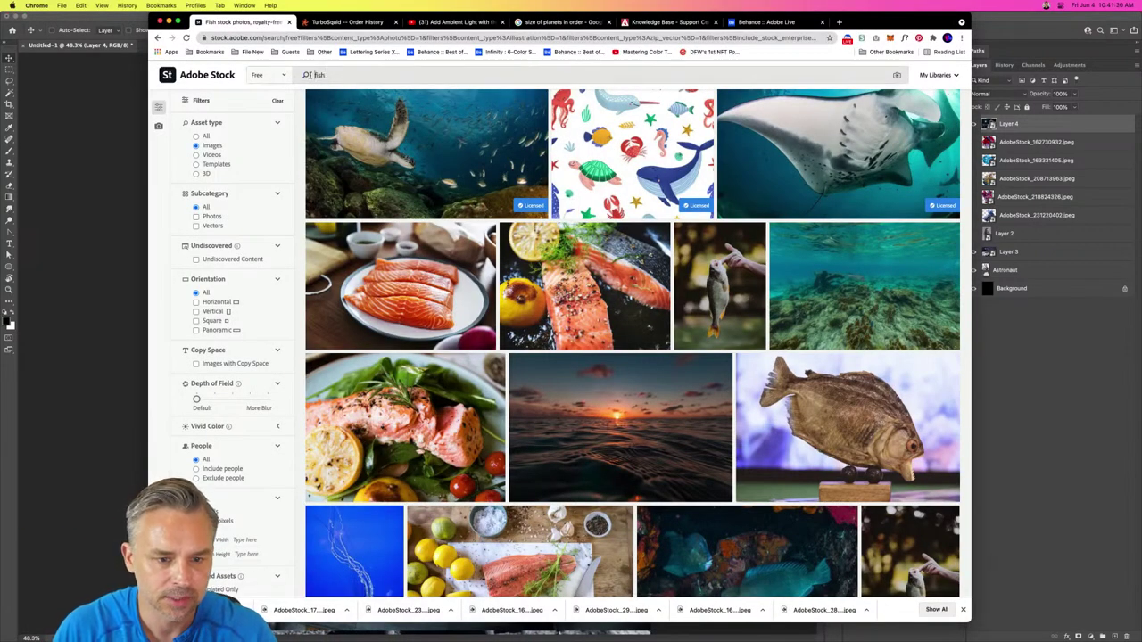
click(282, 75)
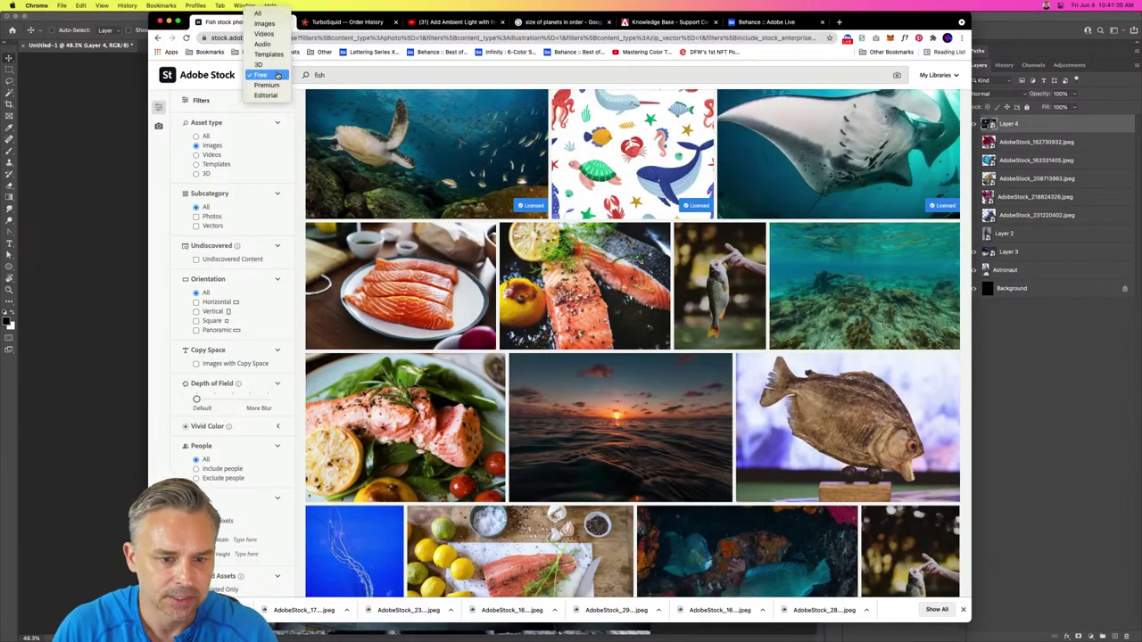
click(267, 15)
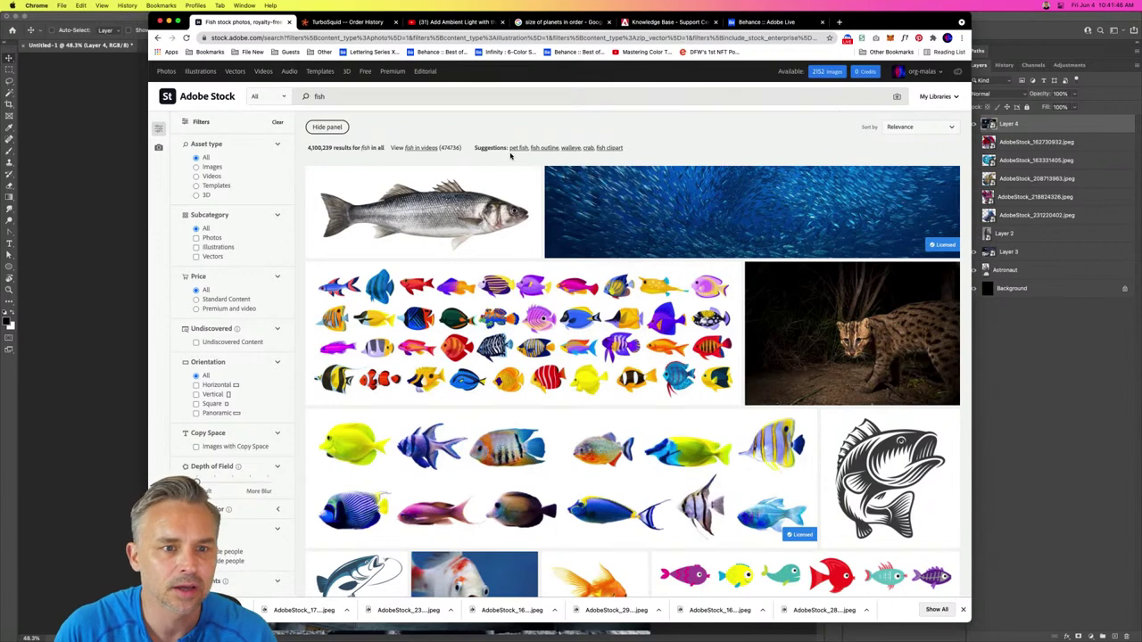
click(294, 94)
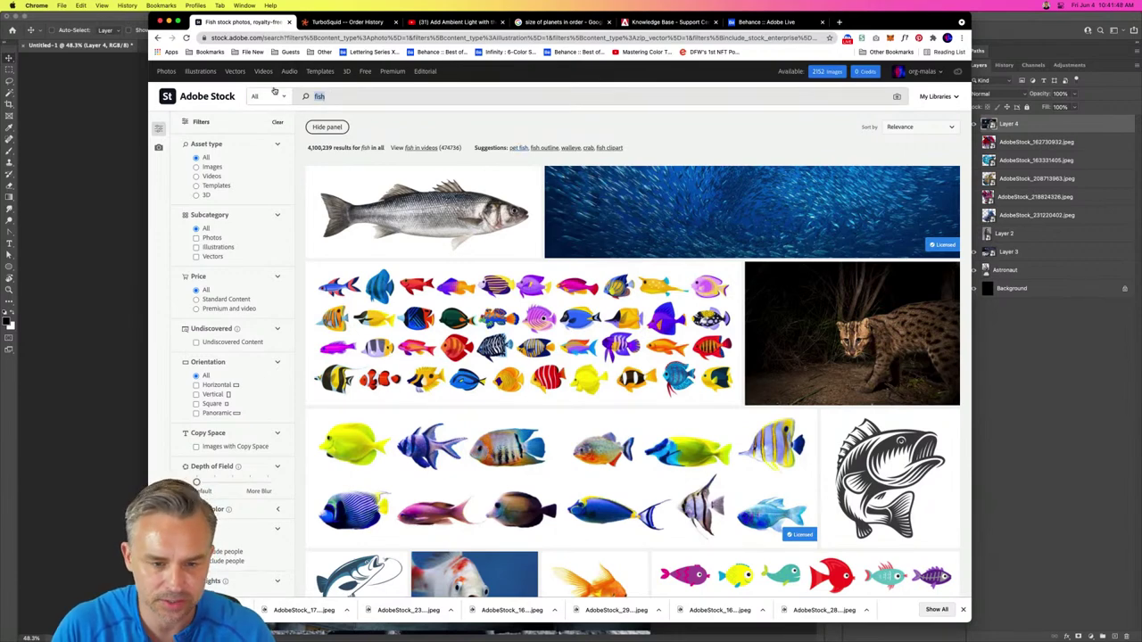
text(astronaut)
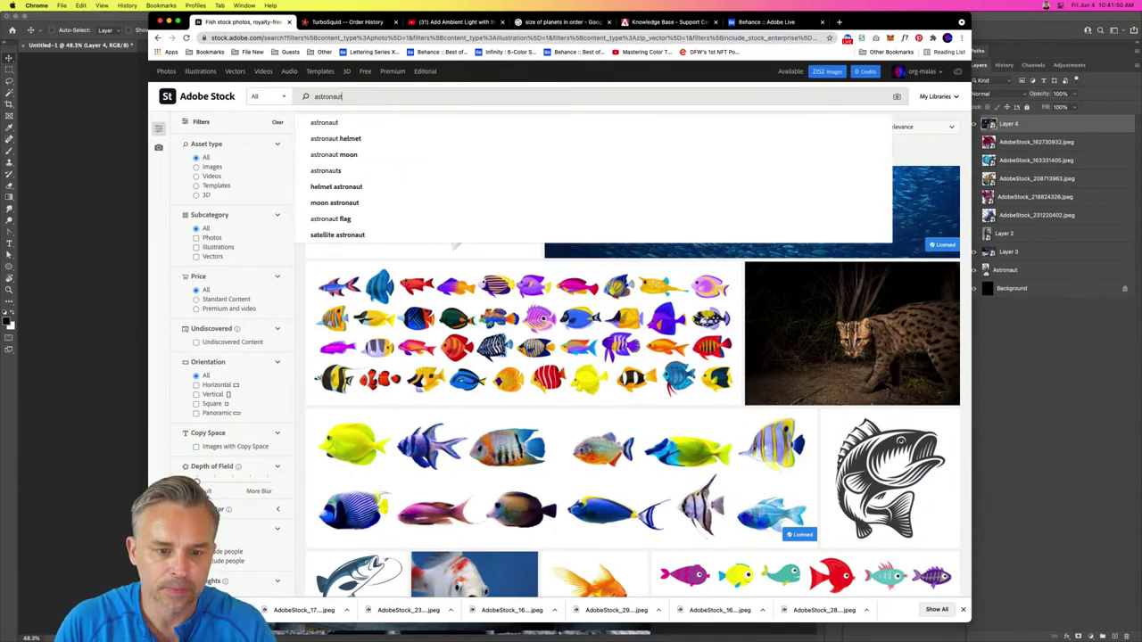
key(Return)
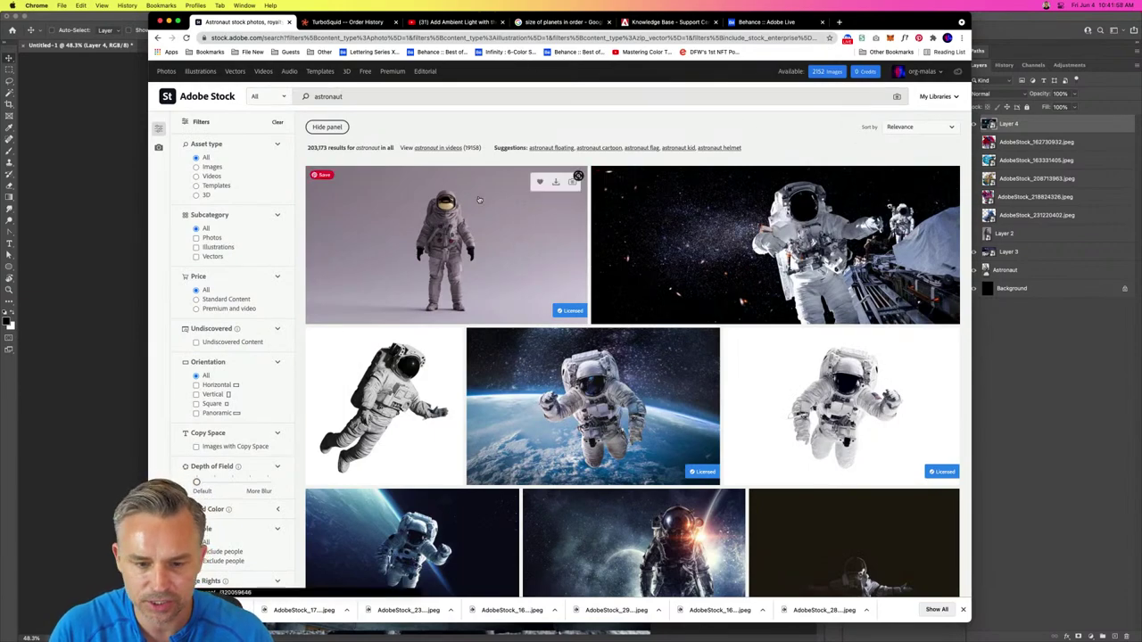
Step: Re-download the astronaut floating above Earth and return to Photoshop, deselecting Layer 4
scroll(639, 282, down, 3)
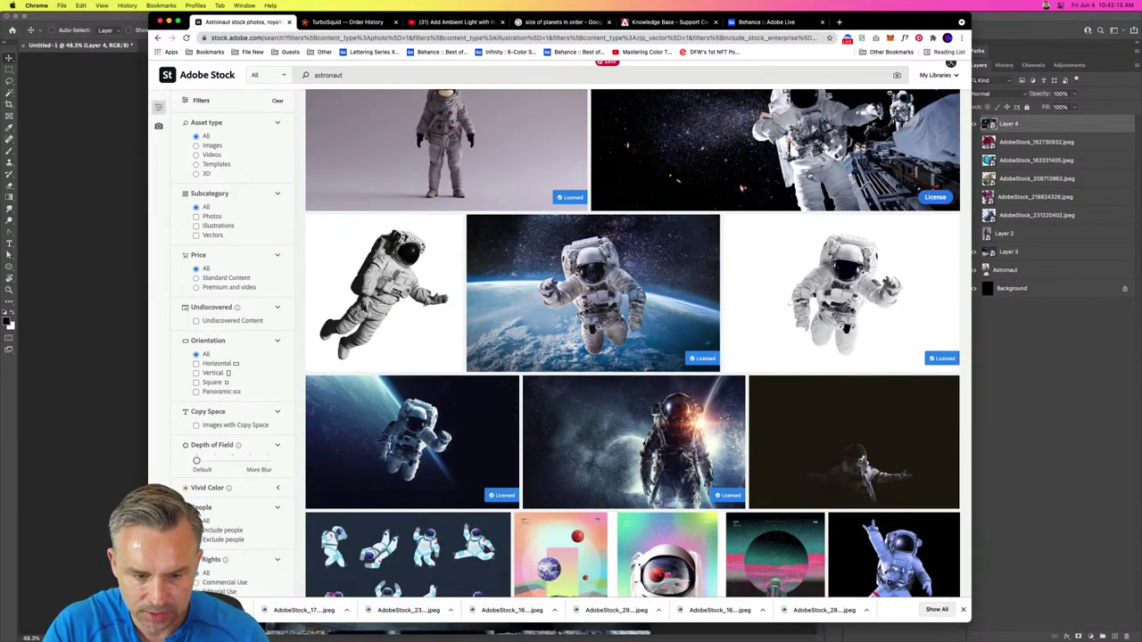
scroll(671, 223, down, 1)
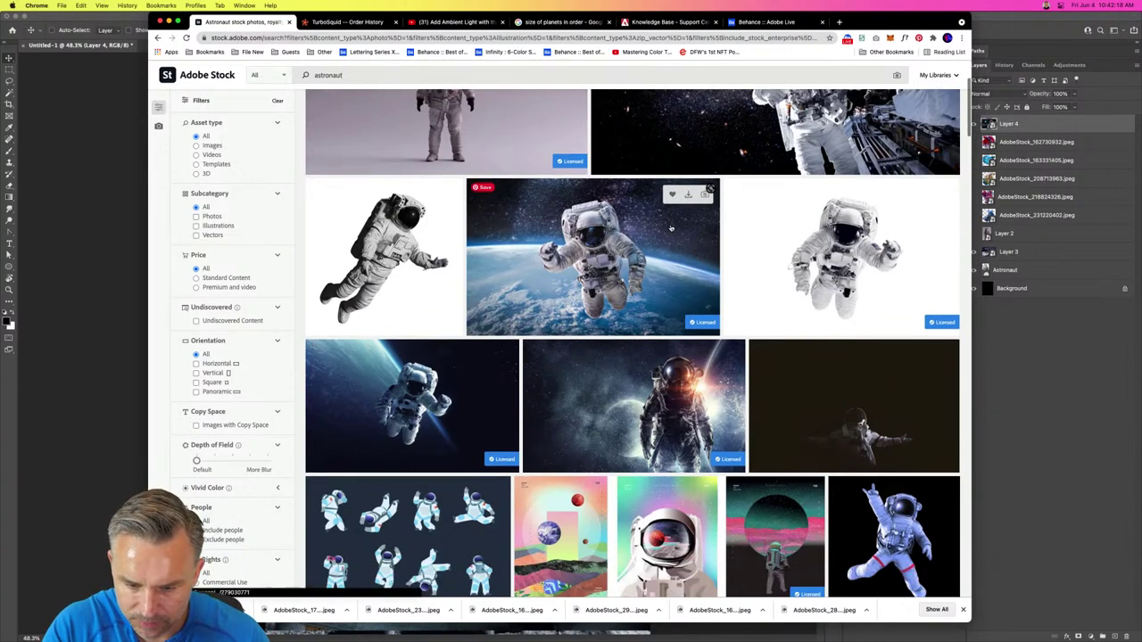
scroll(671, 227, down, 2)
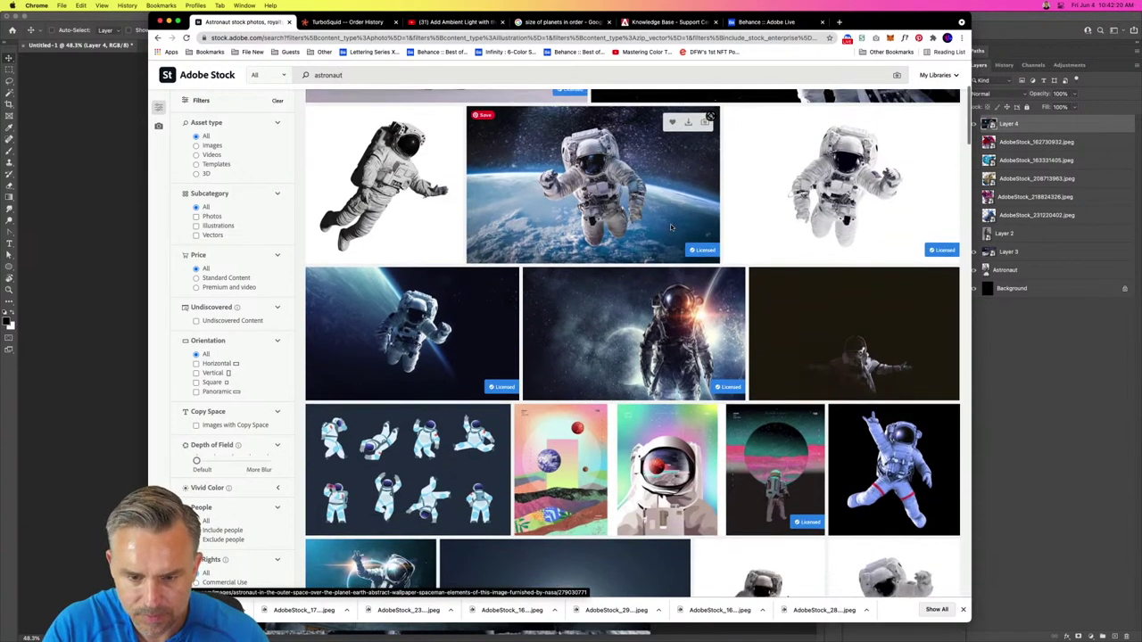
scroll(519, 282, up, 3)
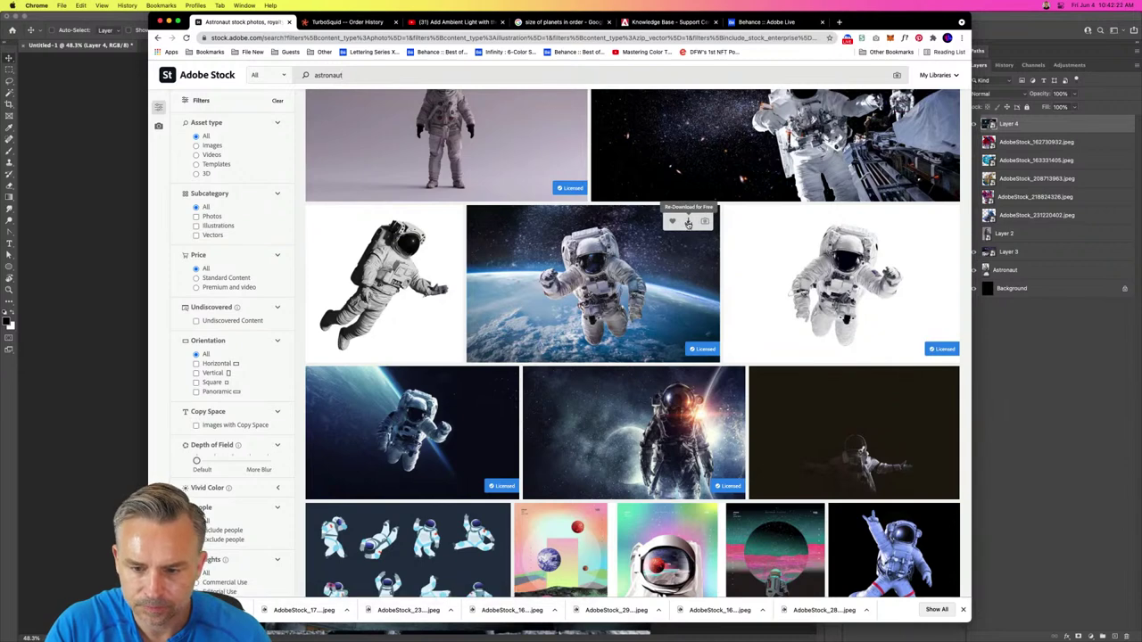
click(687, 222)
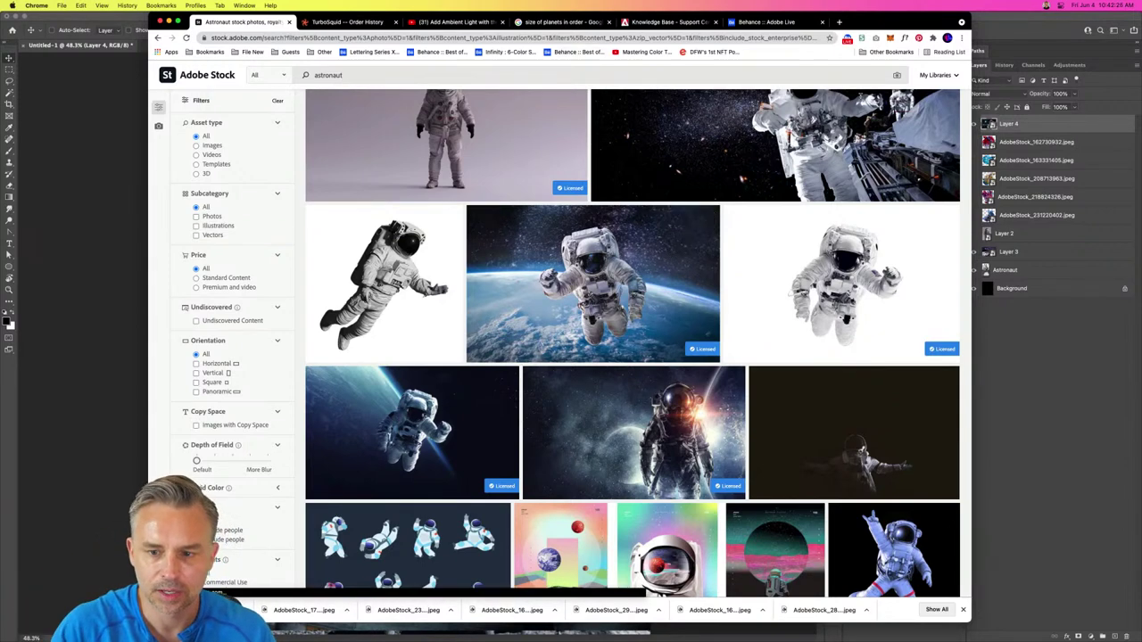
click(1040, 454)
click(1040, 454)
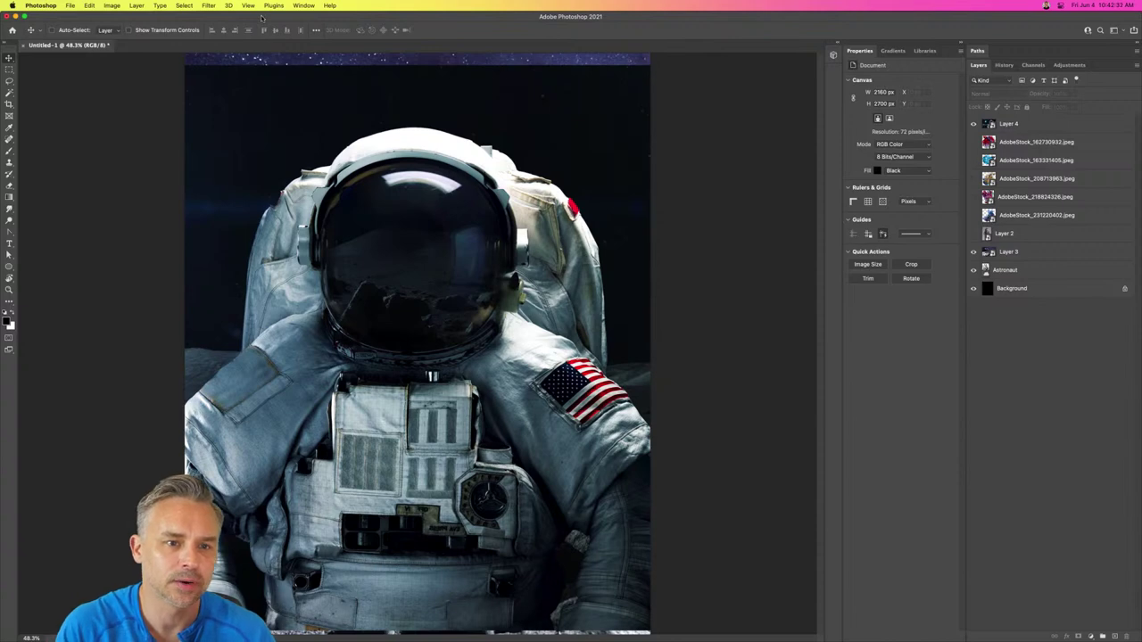
Step: Open the PixelSquid extension panel, move it over the canvas, and log in to PixelSquid
click(302, 5)
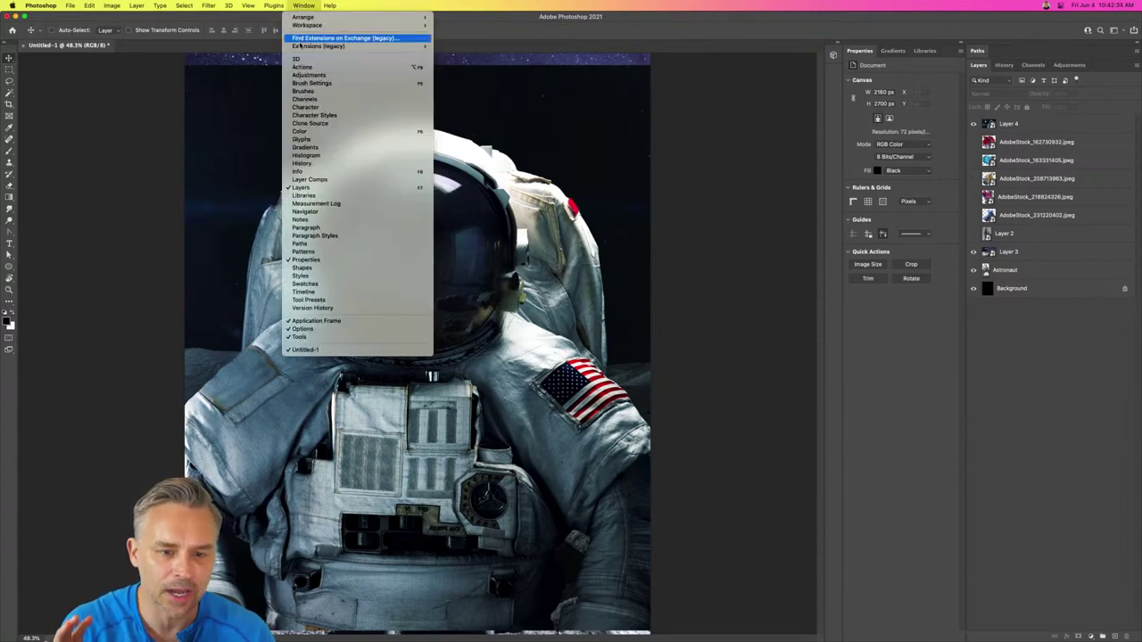
mouse_move(302, 48)
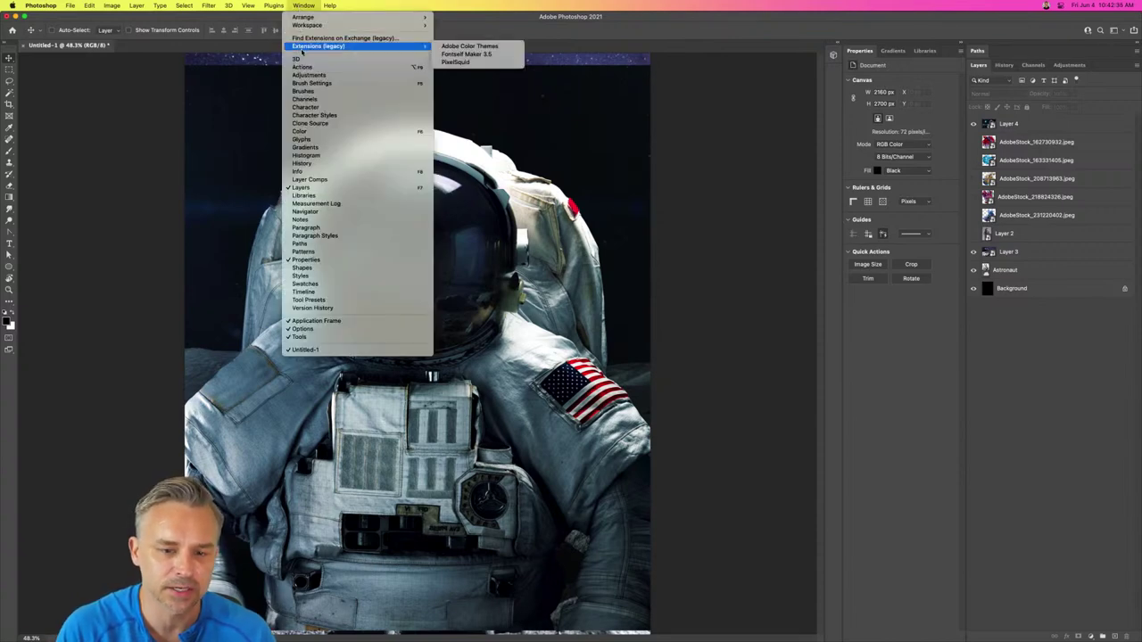
click(476, 61)
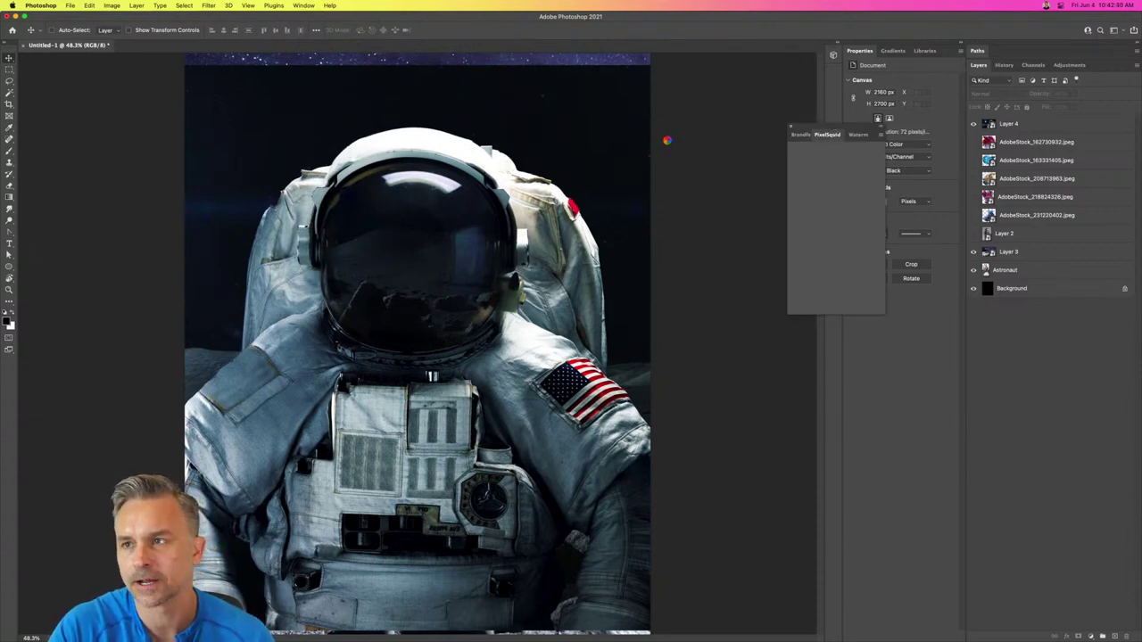
drag(829, 130, 674, 146)
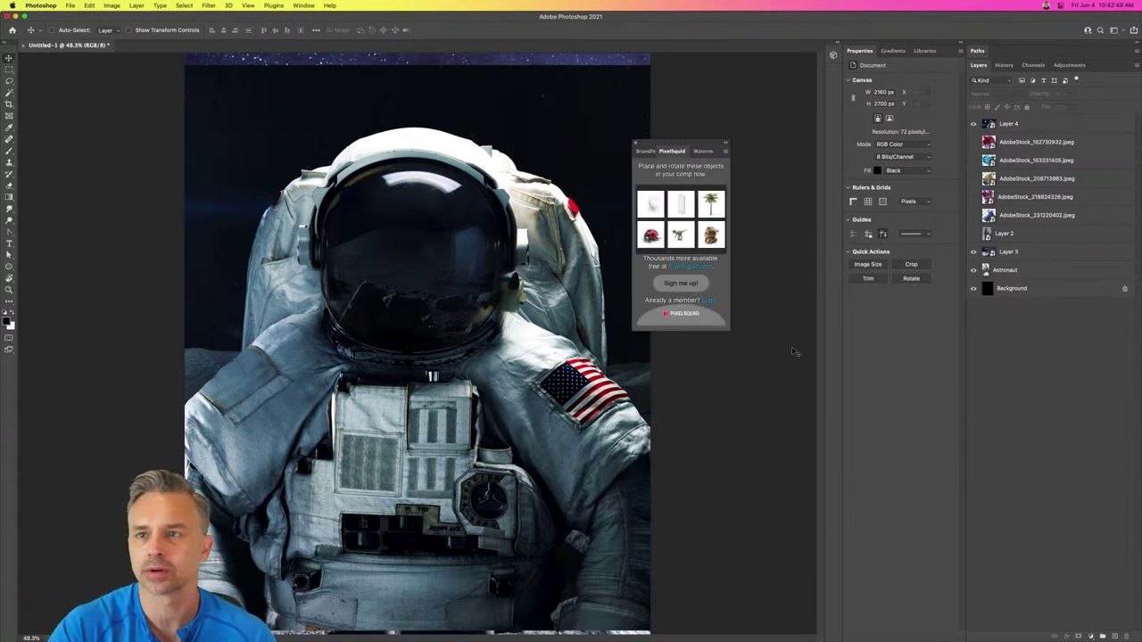
click(708, 301)
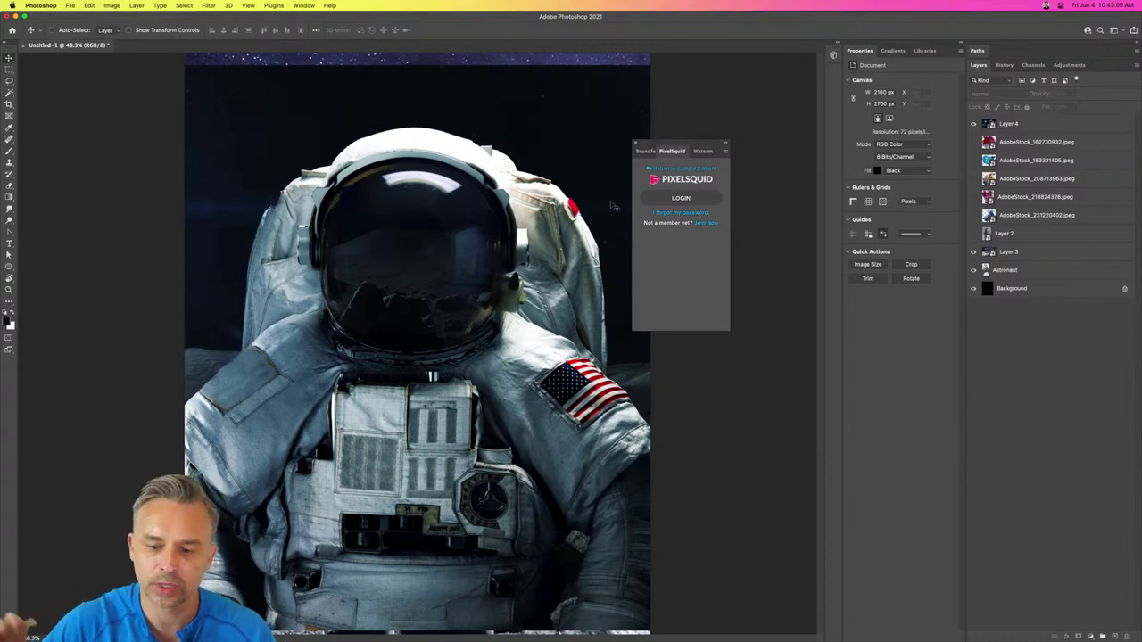
click(680, 199)
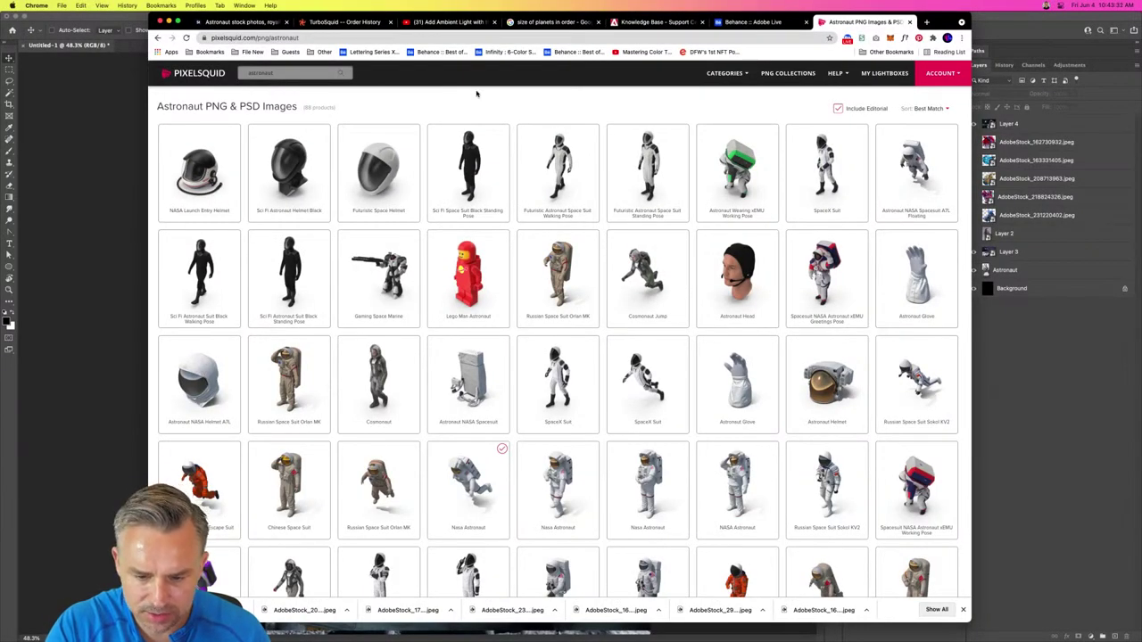
Step: Browse the astronaut results and open lightbox choices for the floating Nasa Astronaut
scroll(476, 92, down, 3)
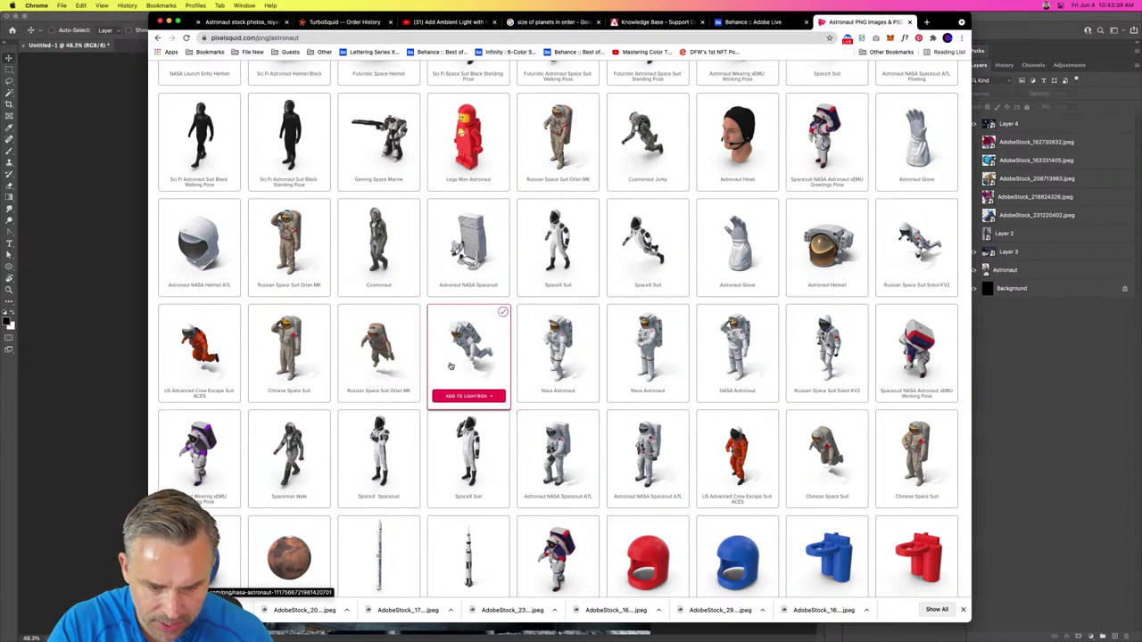
scroll(460, 357, down, 1)
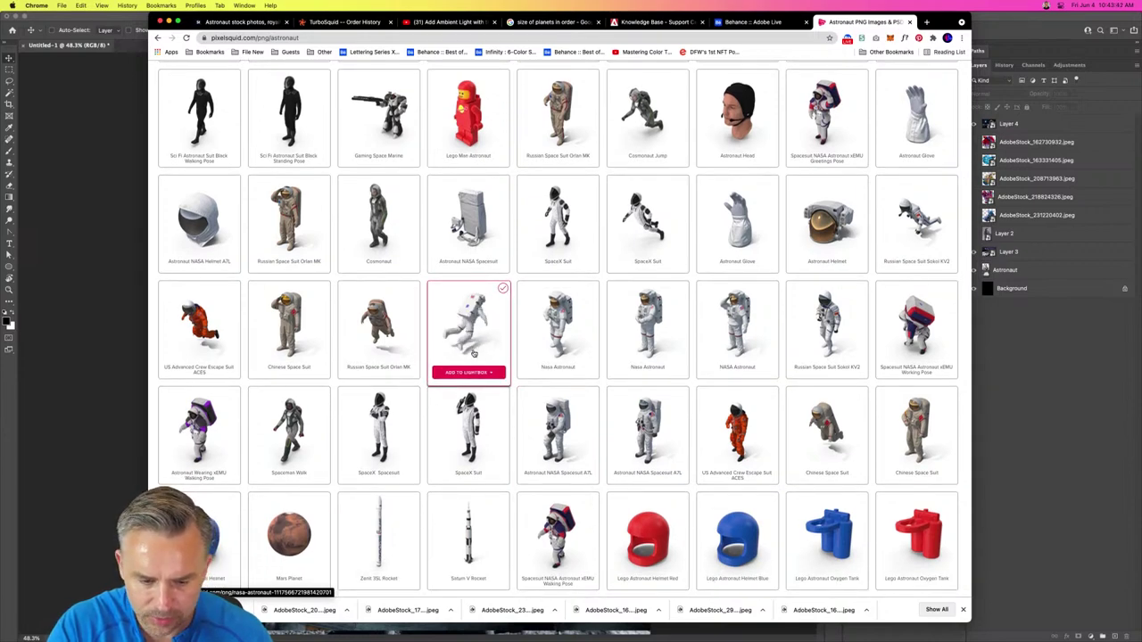
scroll(595, 359, down, 10)
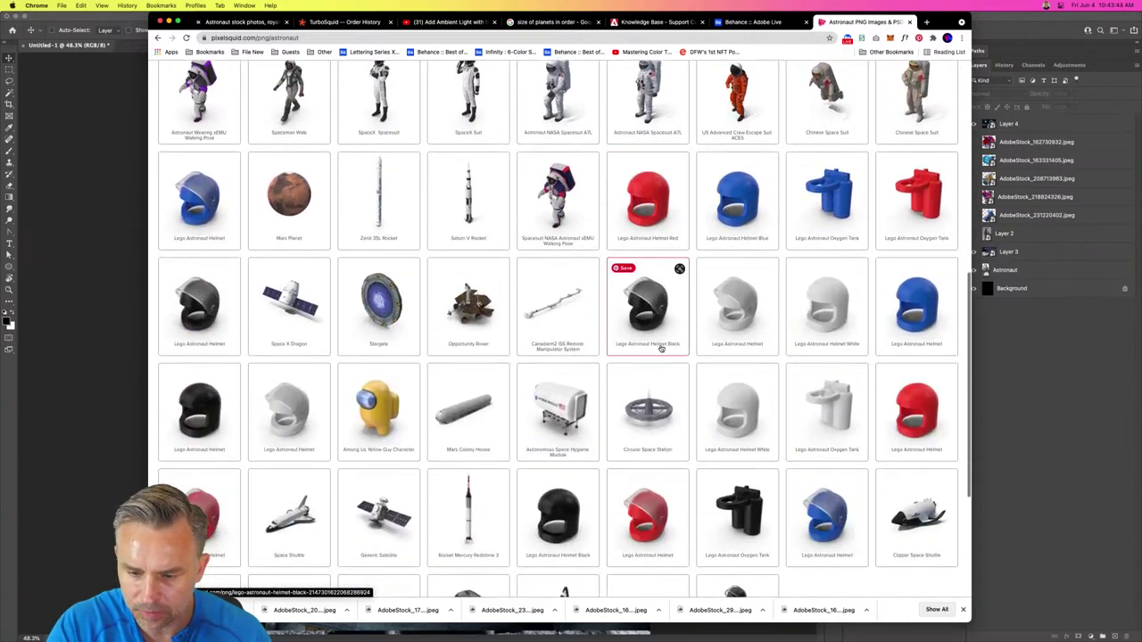
scroll(658, 348, up, 10)
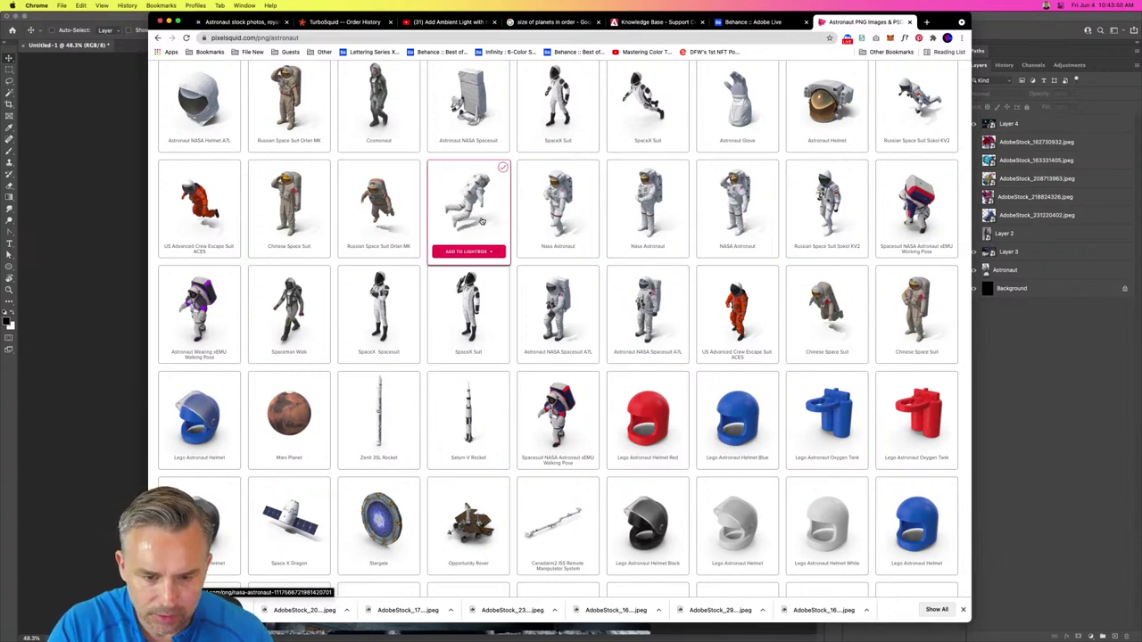
click(468, 251)
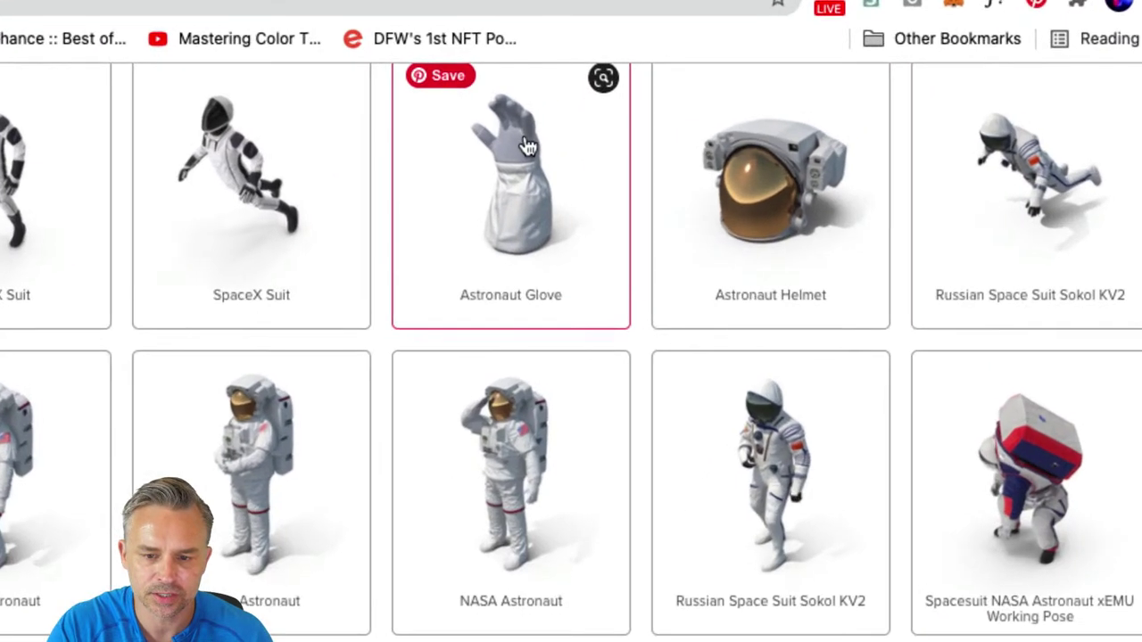
Step: Start creating a new lightbox from the Astronaut Glove's lightbox choices
scroll(528, 143, up, 3)
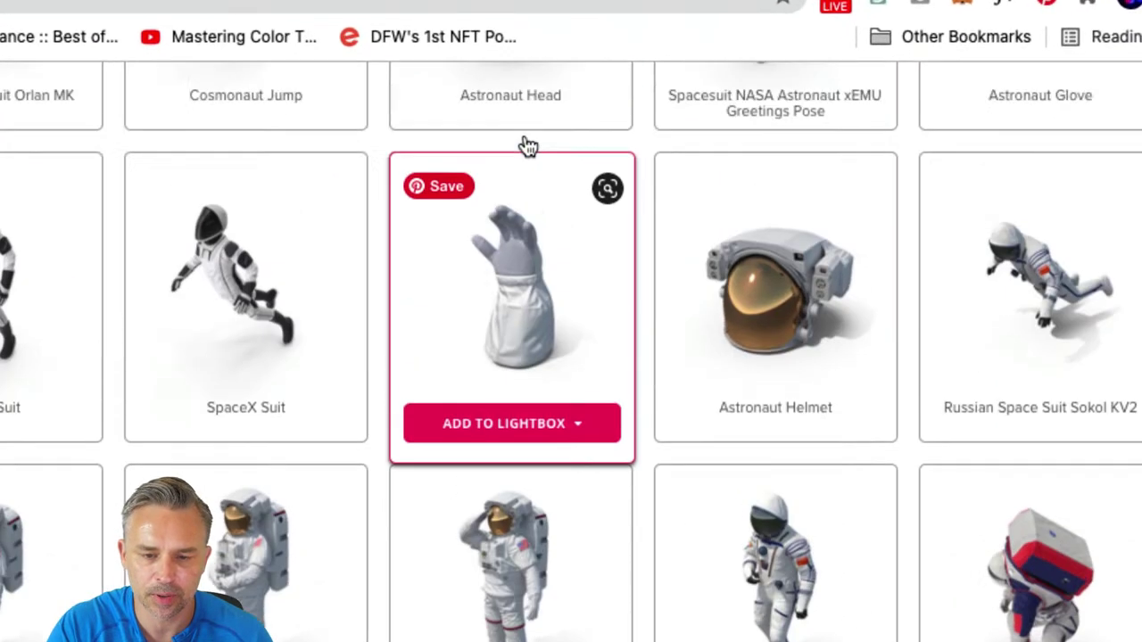
mouse_move(521, 418)
click(505, 483)
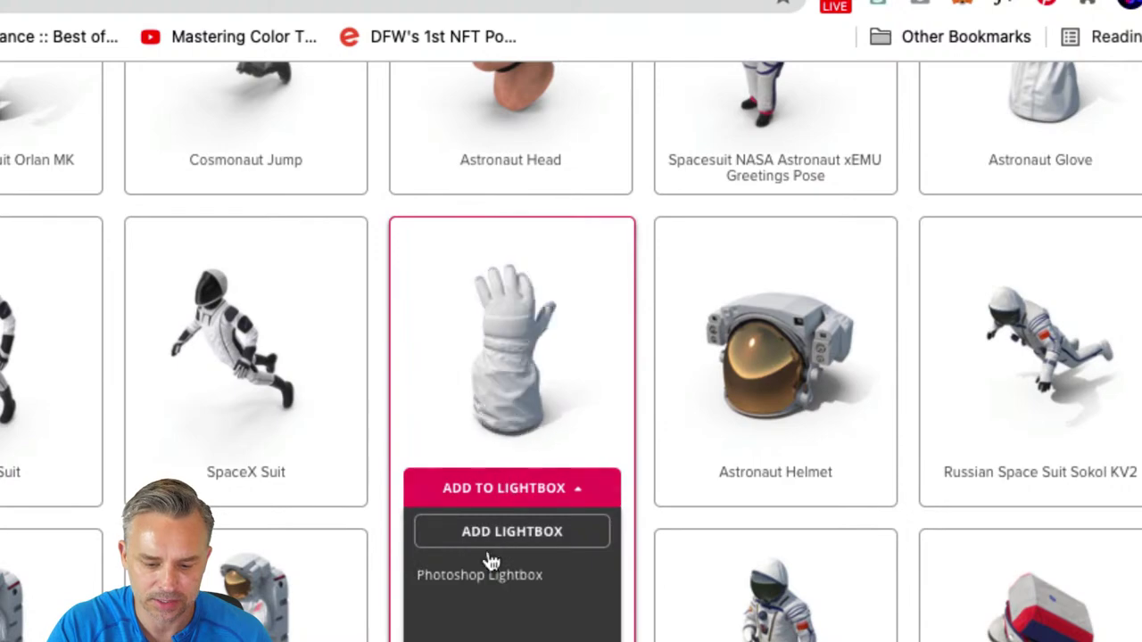
click(472, 533)
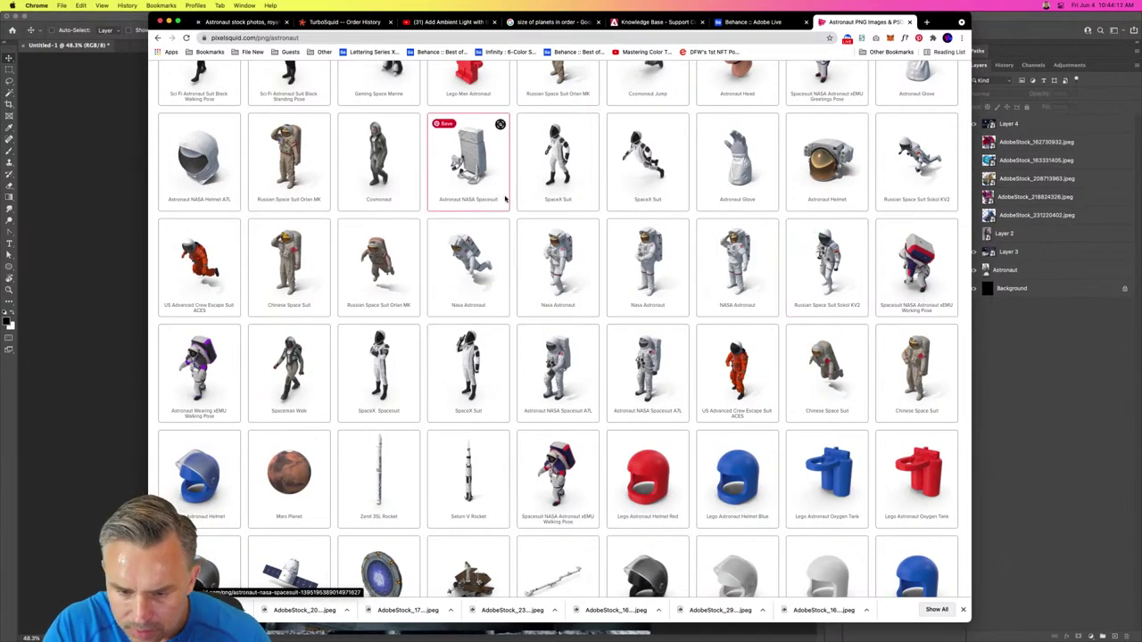
Step: View the saluting NASA Astronaut's product page and lightbox options, then return to results
click(737, 307)
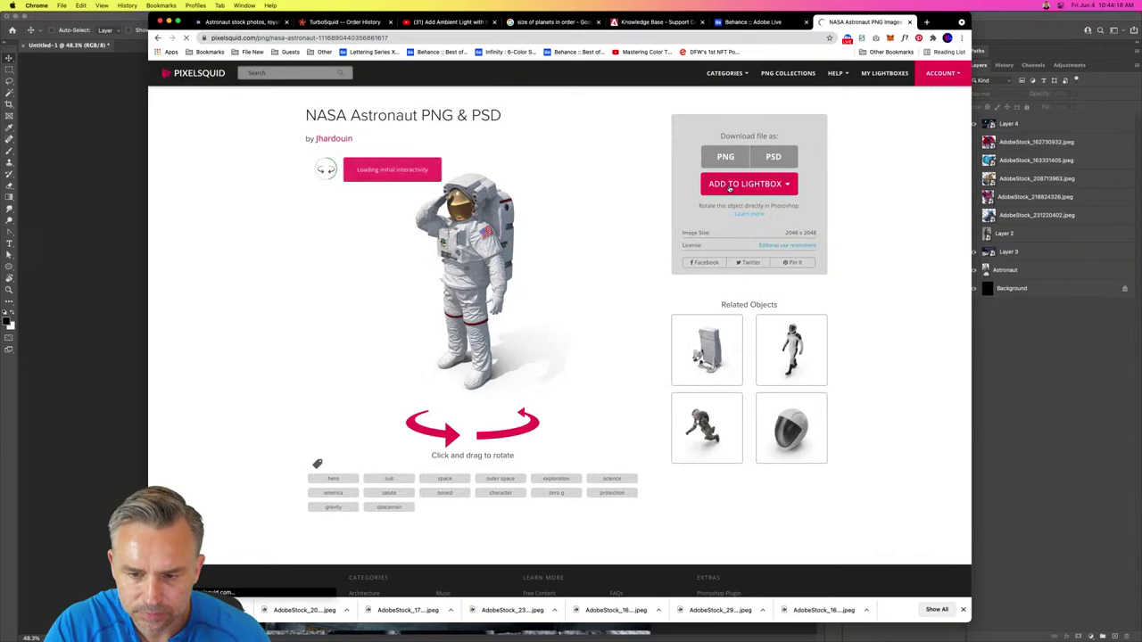
click(730, 185)
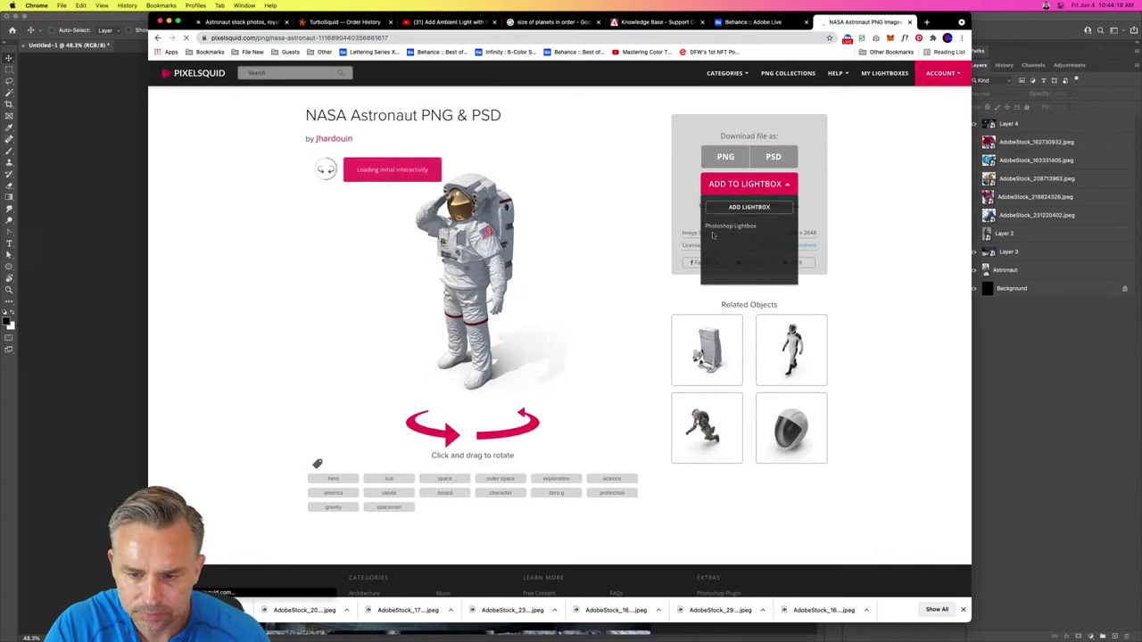
click(158, 37)
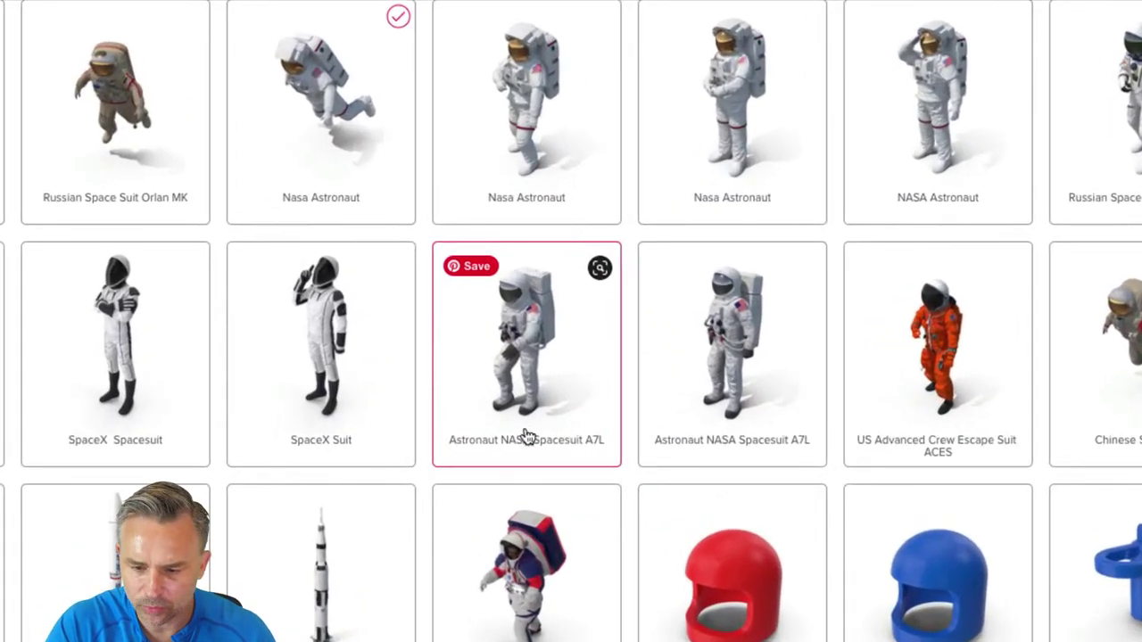
Step: Add the Astronaut NASA Spacesuit A7L to the Photoshop Lightbox
mouse_move(563, 421)
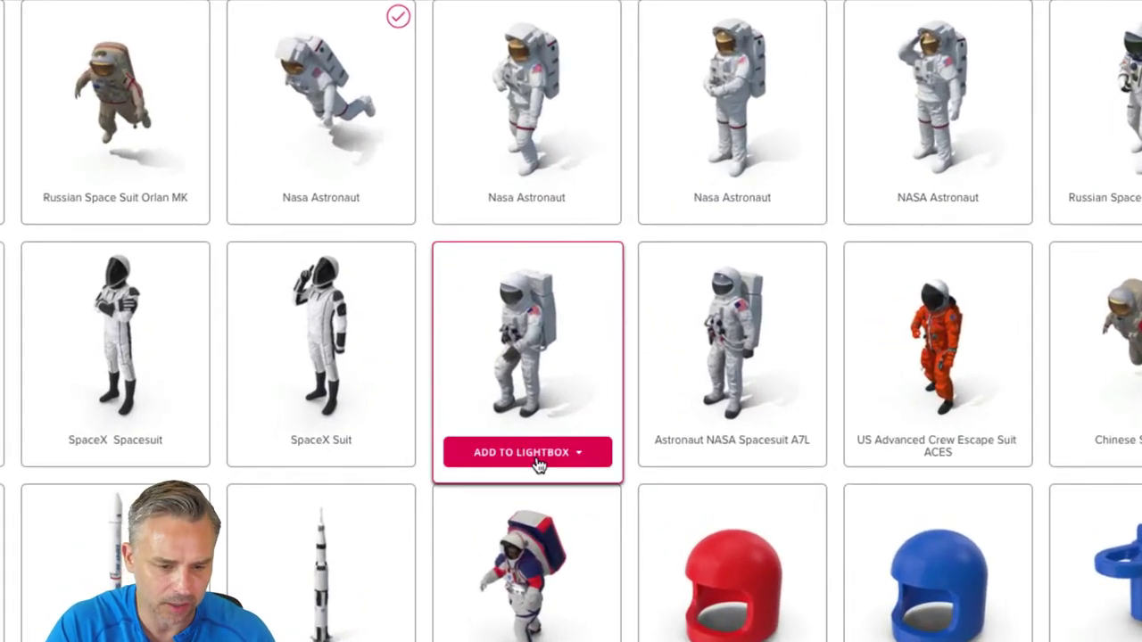
click(578, 460)
click(512, 518)
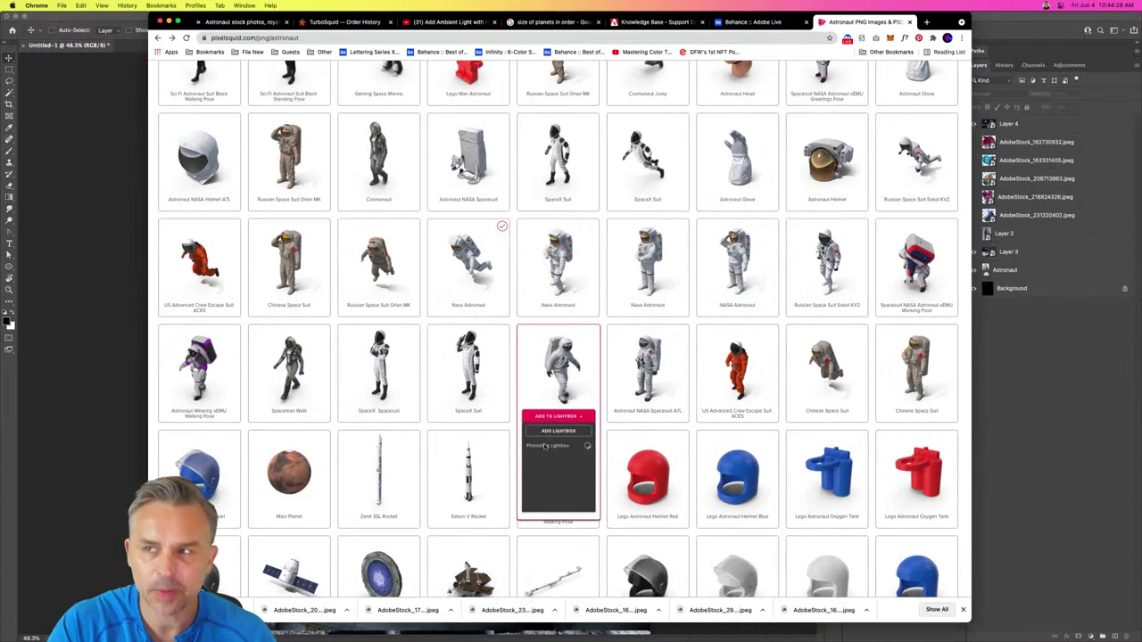
Step: Refresh the PixelSquid models, then search Free Stock Search 2 Pro for 'astronaut'
click(1014, 423)
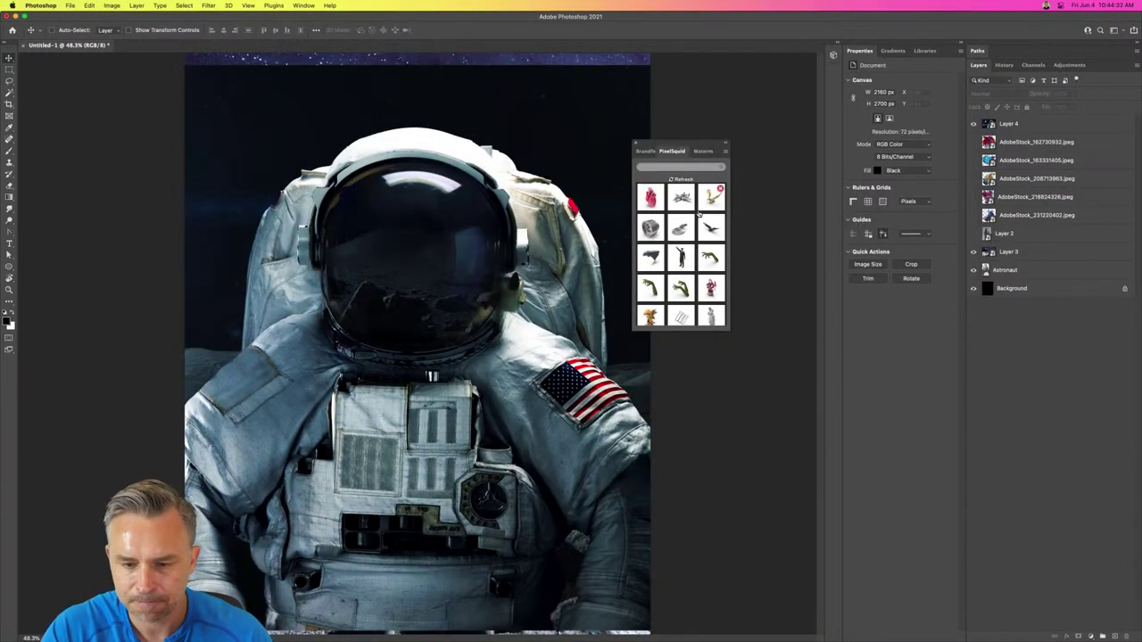
click(678, 179)
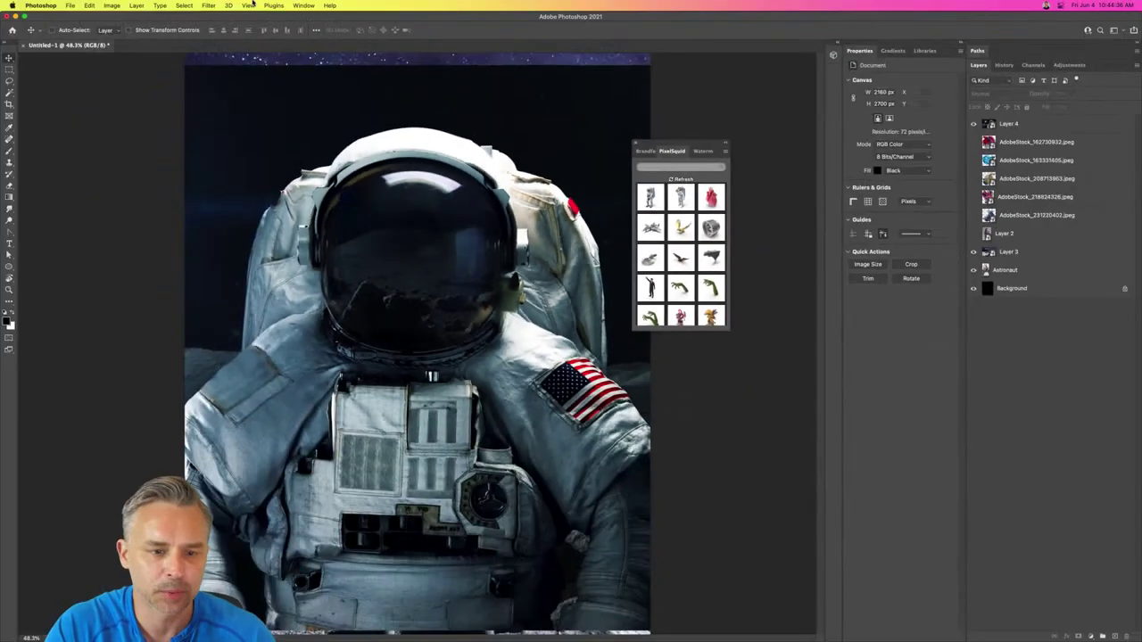
click(272, 5)
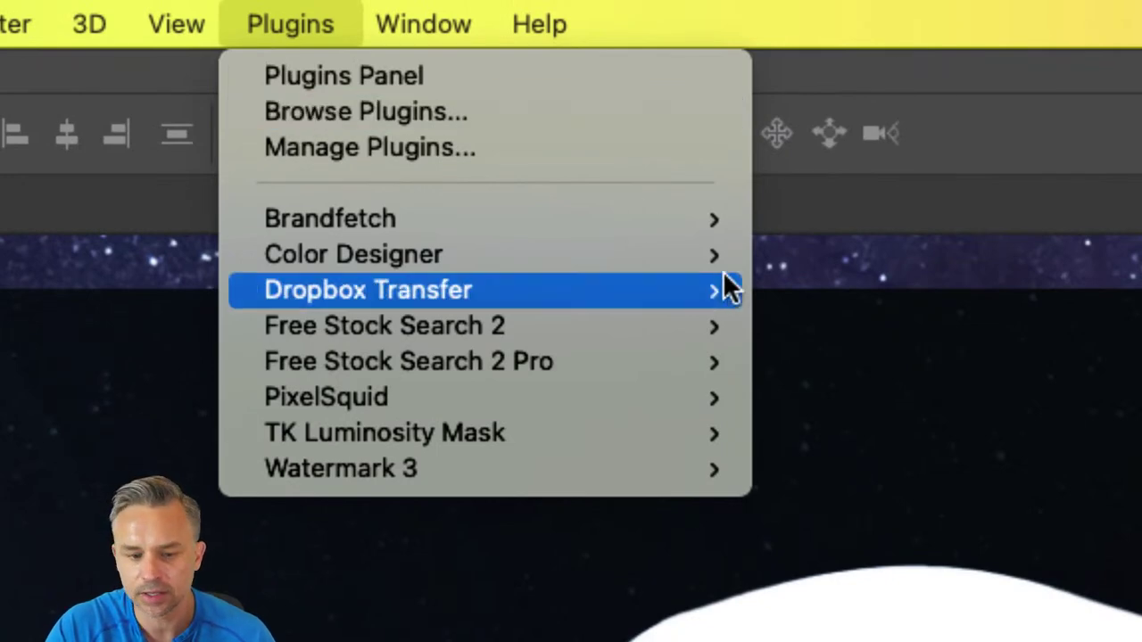
mouse_move(361, 334)
mouse_move(379, 371)
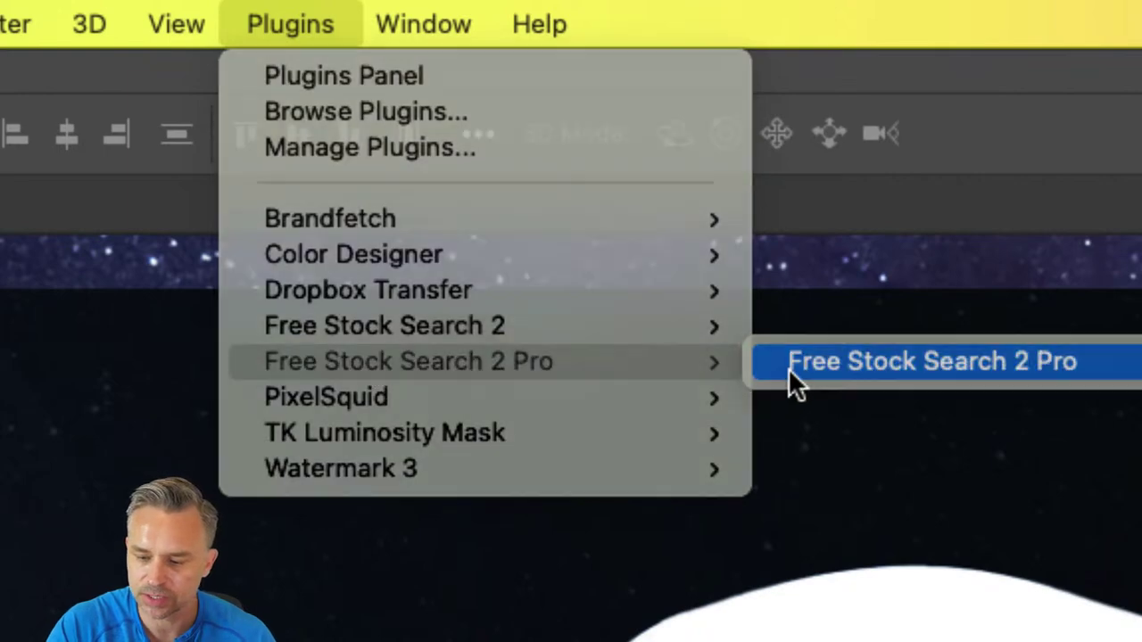
click(788, 368)
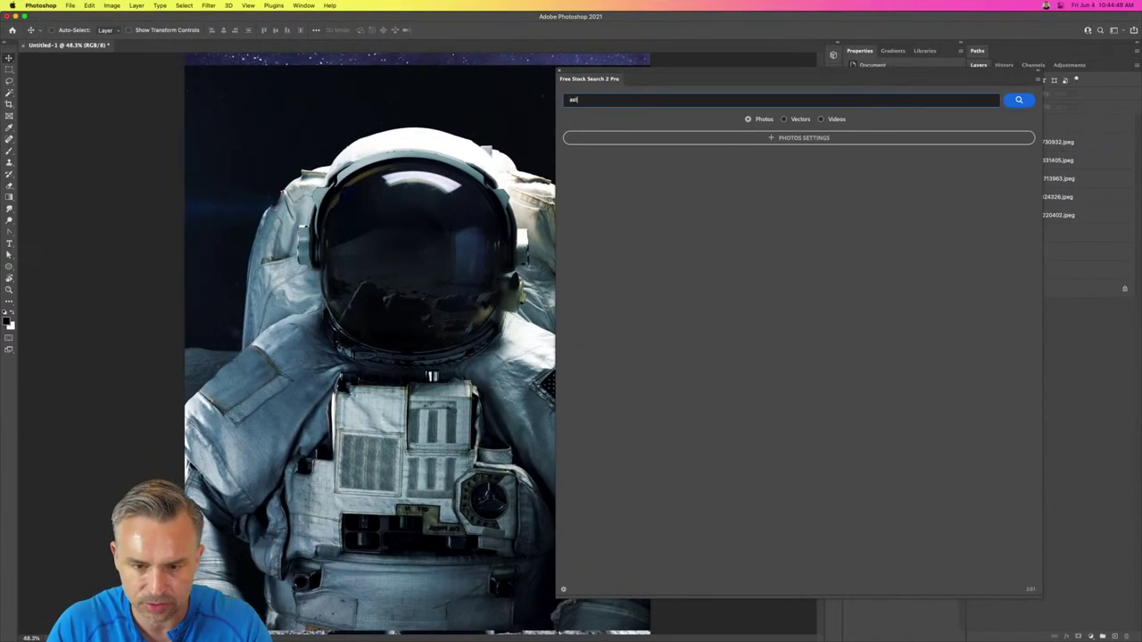
key(Return)
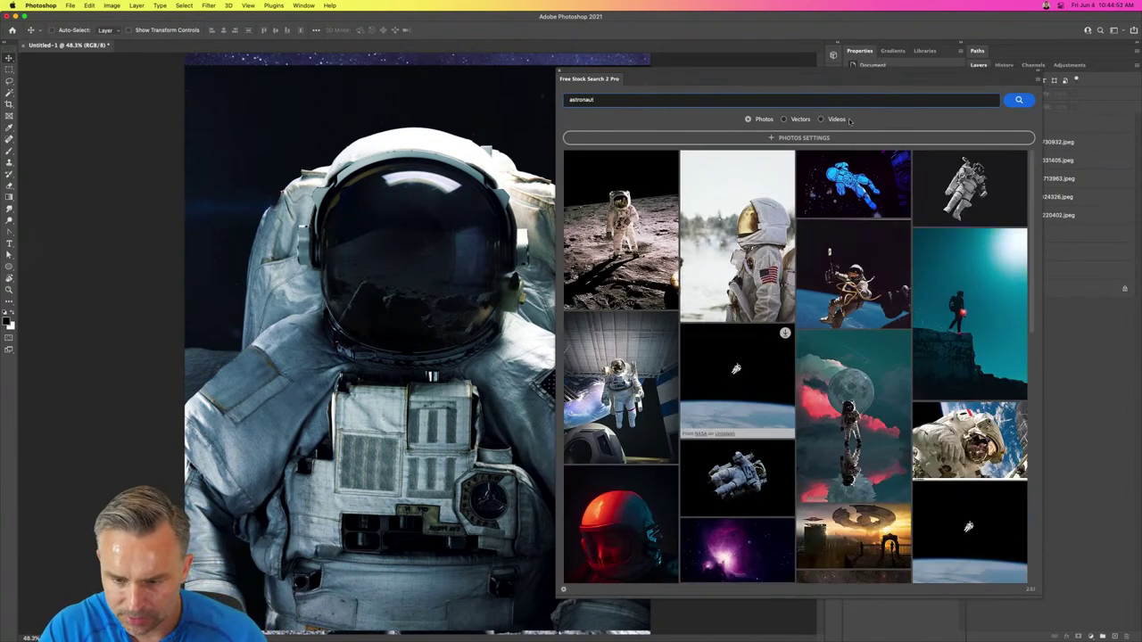
Step: Download the pink nebula photo to the Desktop as 11143-Medium.jpg
scroll(867, 284, down, 15)
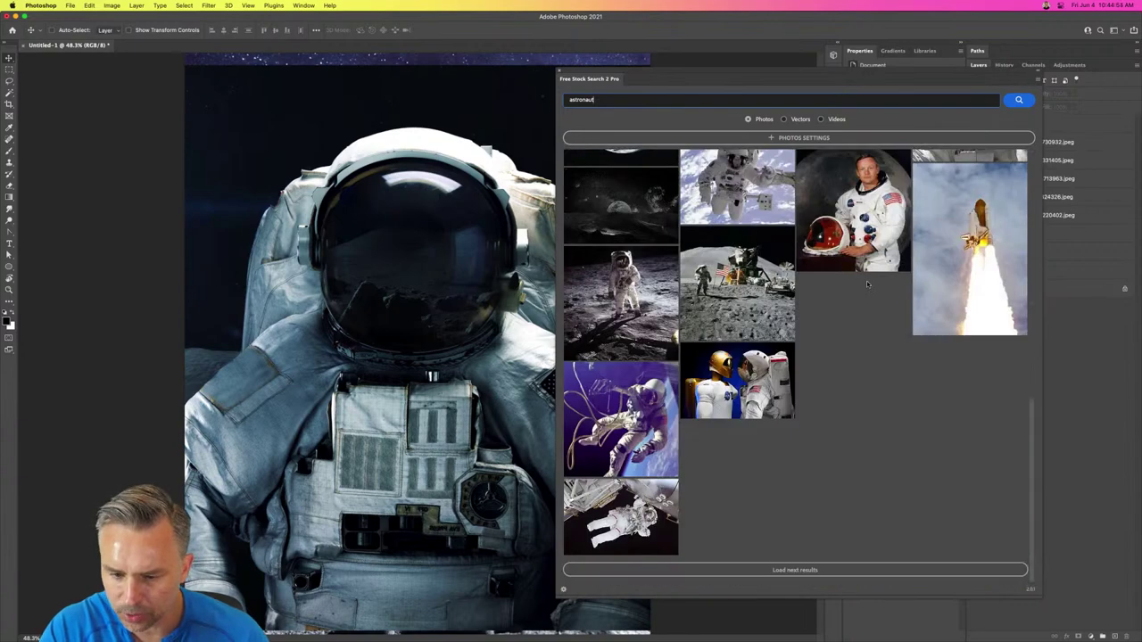
scroll(838, 286, up, 1)
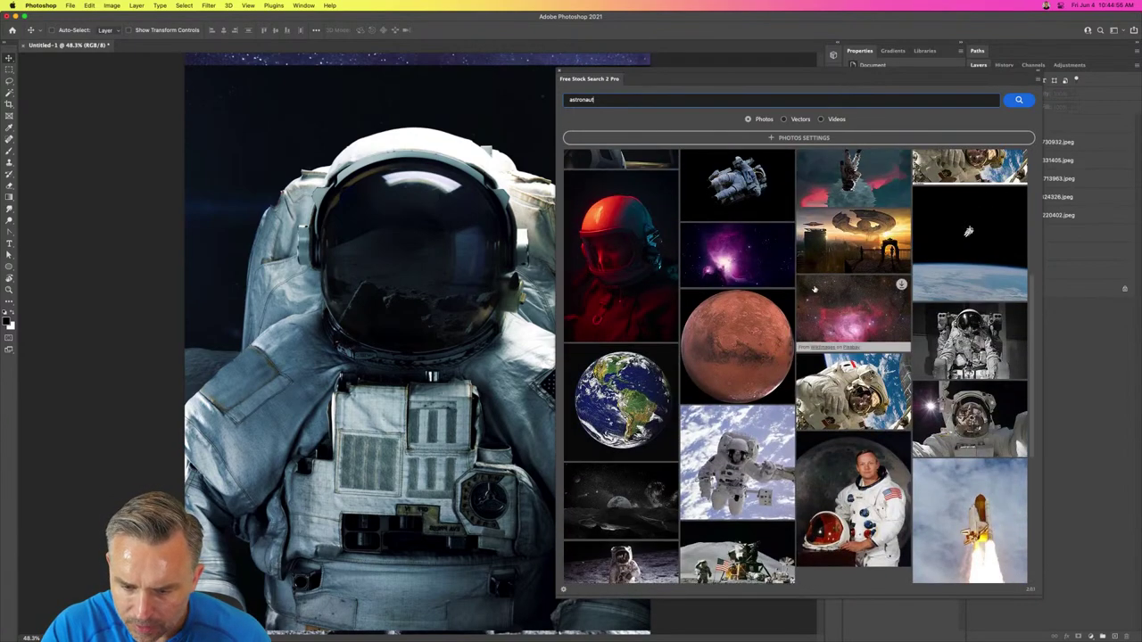
scroll(813, 288, up, 3)
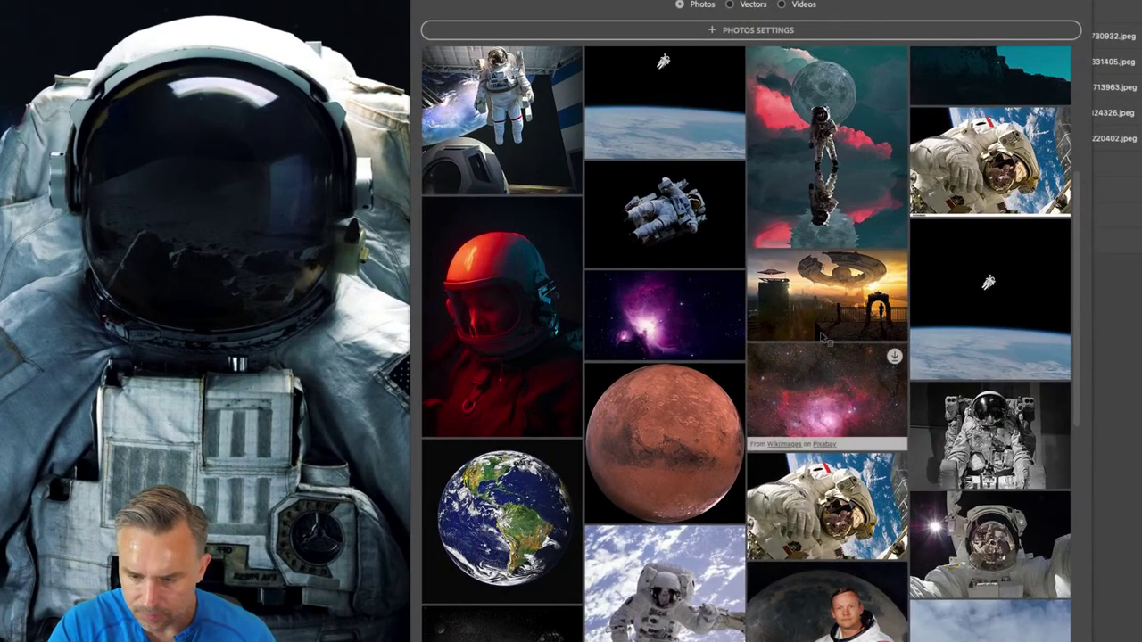
click(901, 370)
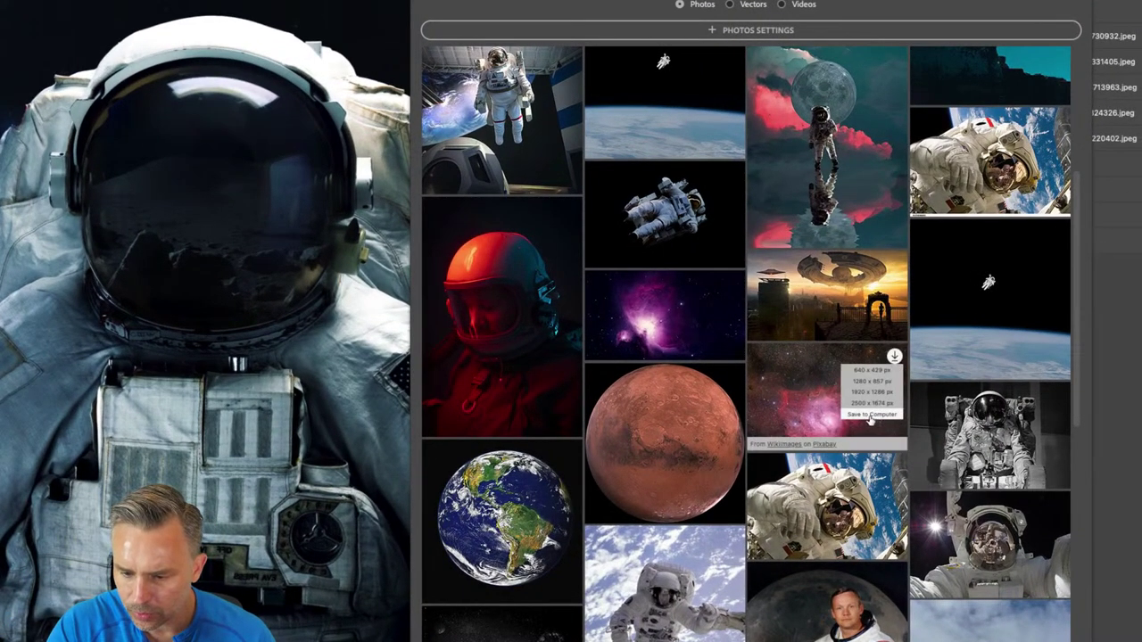
click(870, 415)
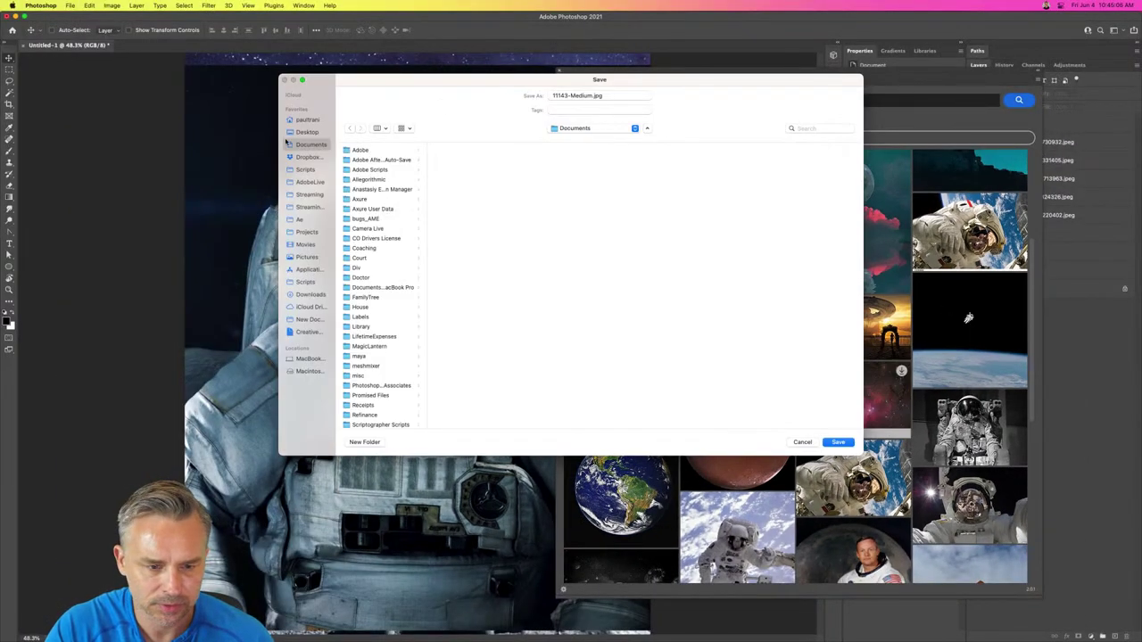
click(301, 132)
Step: Confirm the nebula save, then copy the whole nebula image and close its document
click(837, 442)
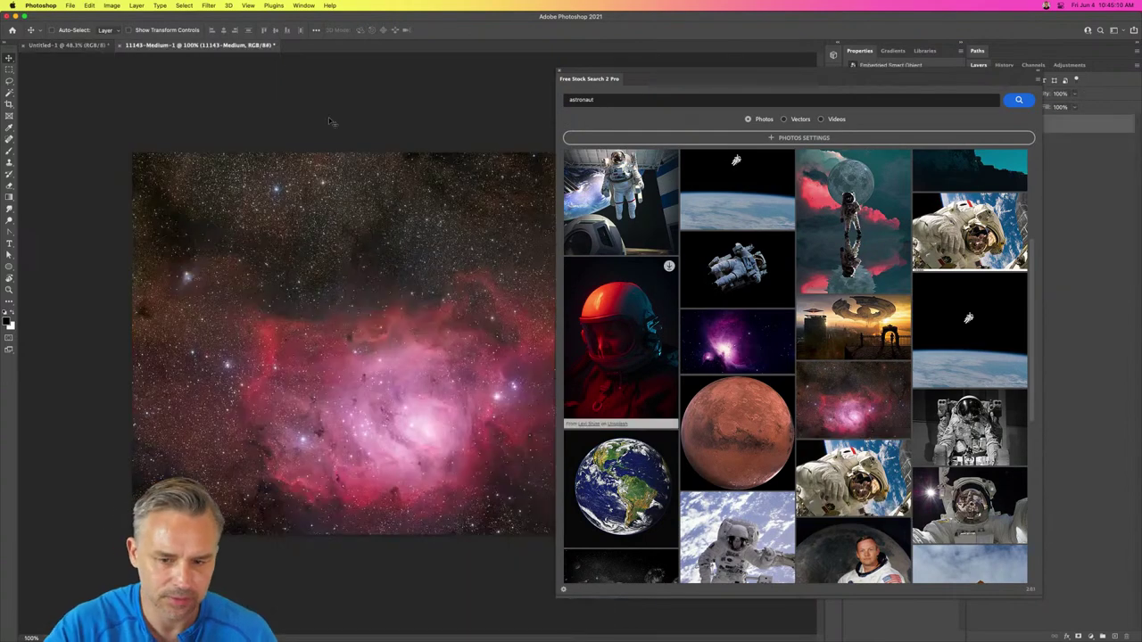
click(559, 71)
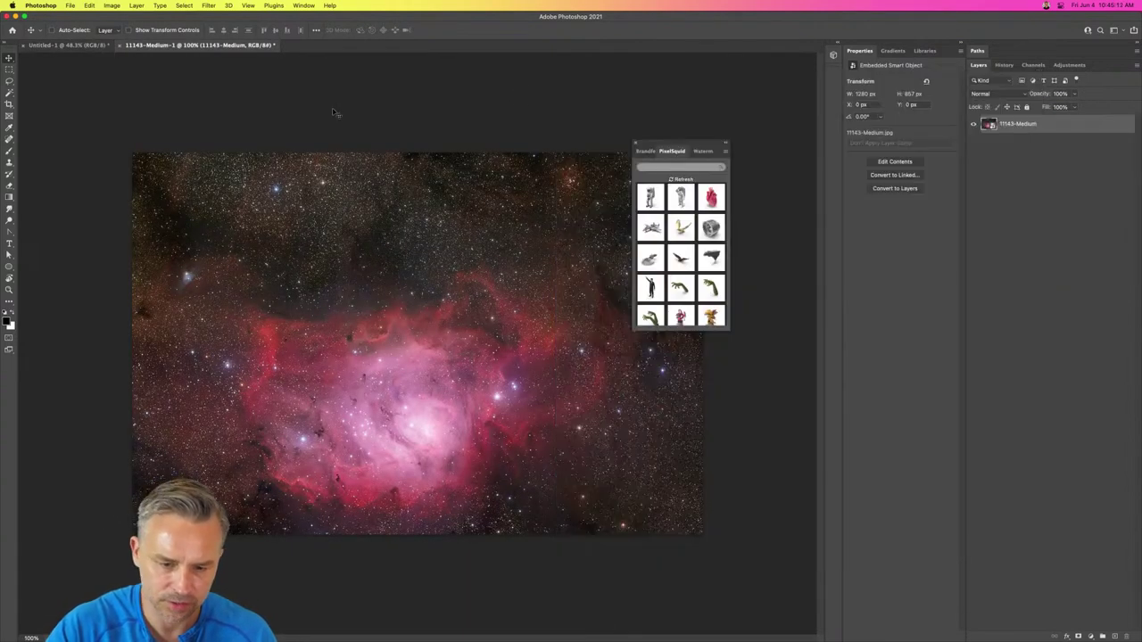
key(super+a)
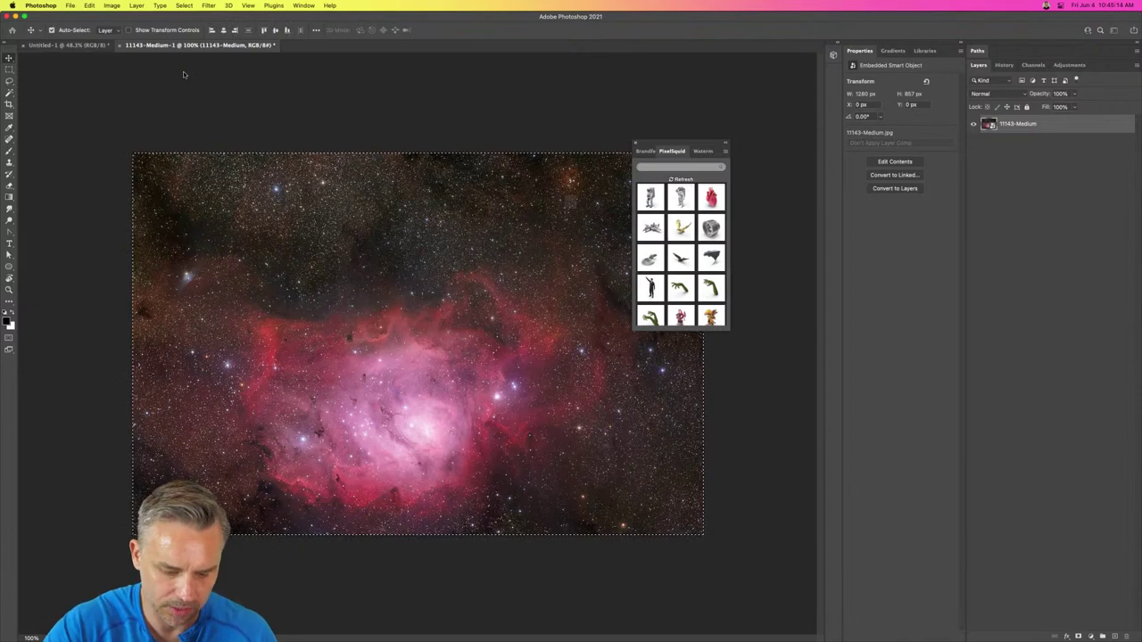
key(super+w)
click(552, 234)
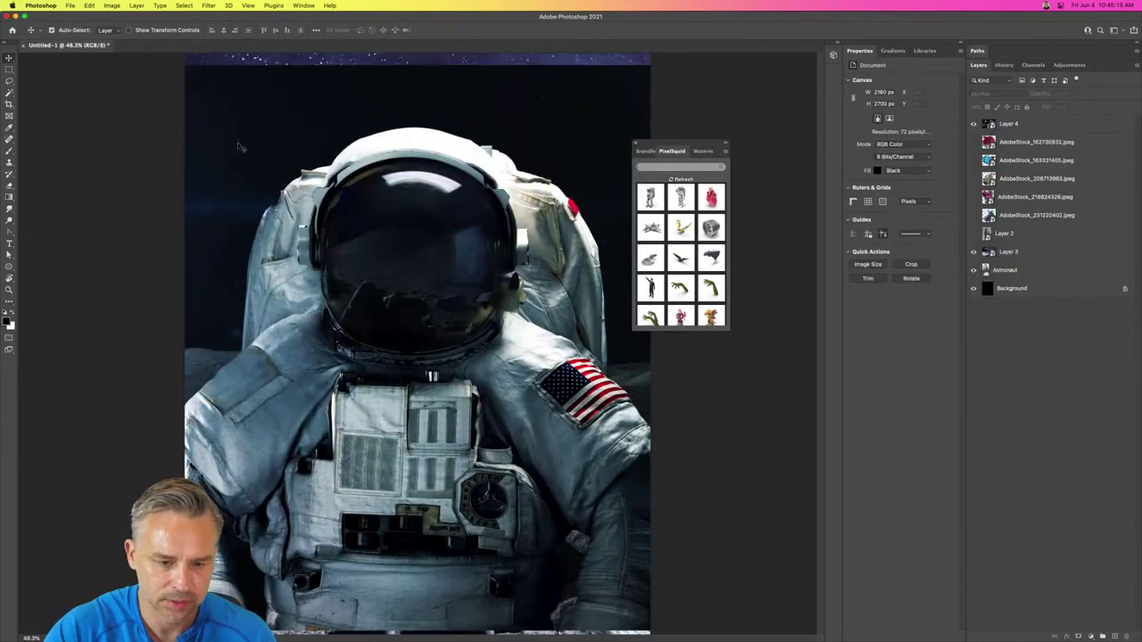
Step: Paste the nebula into the astronaut composite as a hidden layer and download the PixelSquid astronaut
key(super+v)
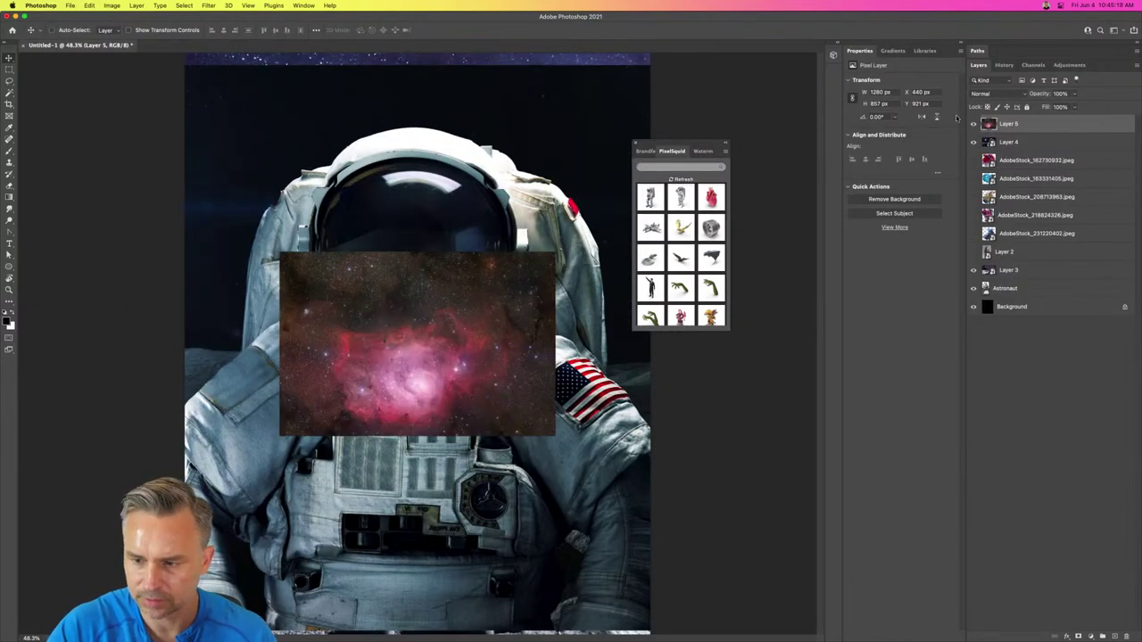
click(973, 124)
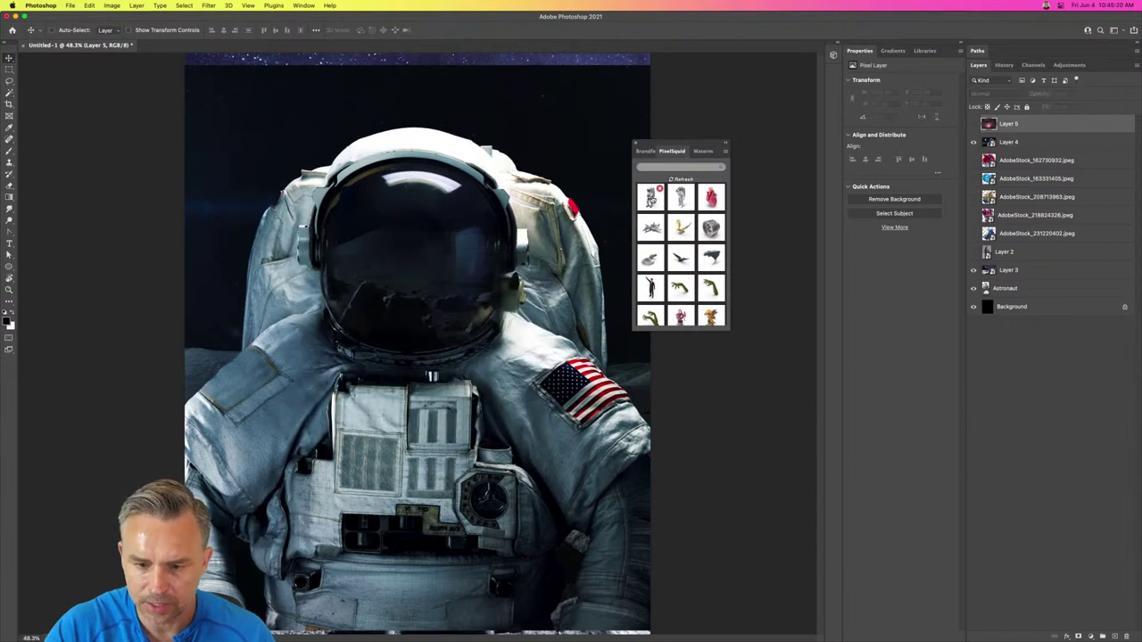
click(651, 198)
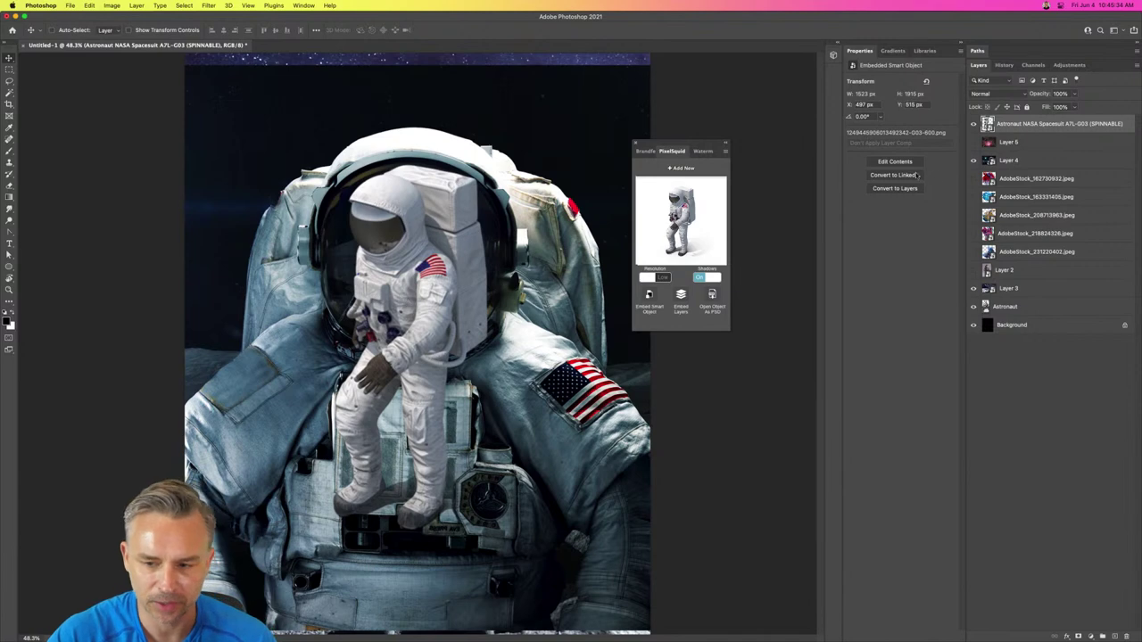
Step: Spin the astronaut to face forward, enlarge it and tilt it about 10° counter-clockwise
drag(671, 223, 688, 223)
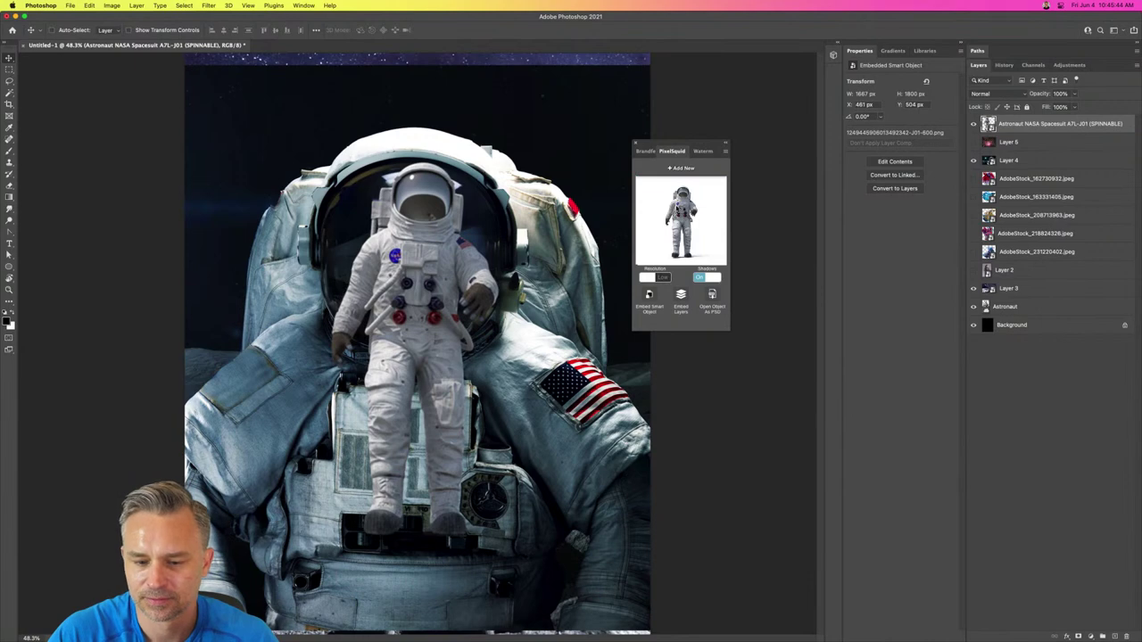
drag(439, 303, 435, 328)
key(ctrl+t)
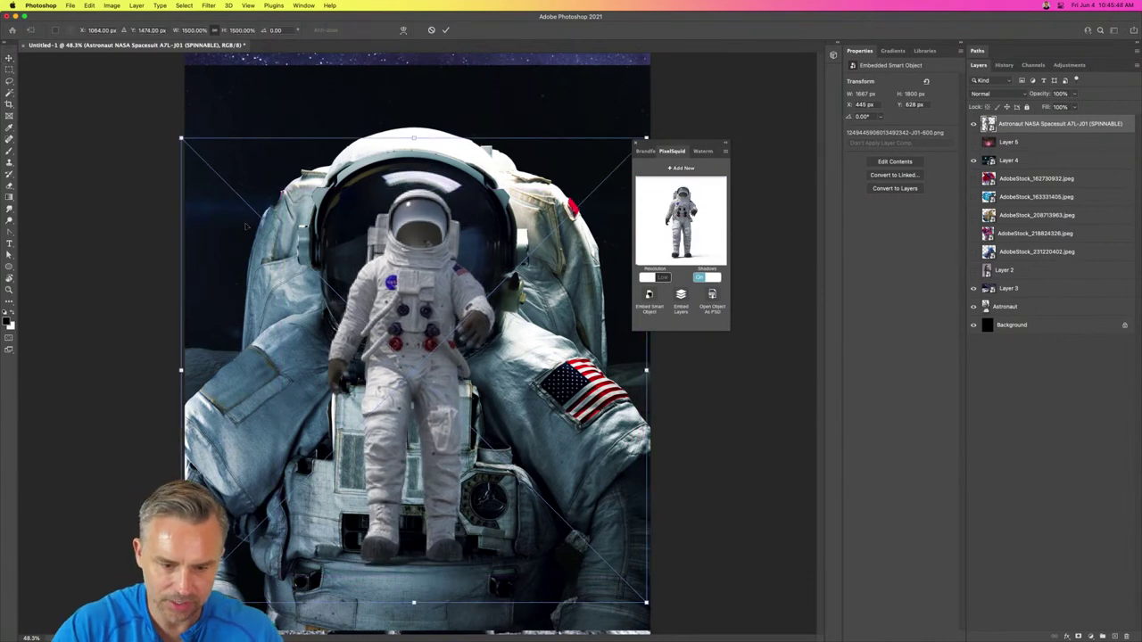
drag(182, 138, 3, 2)
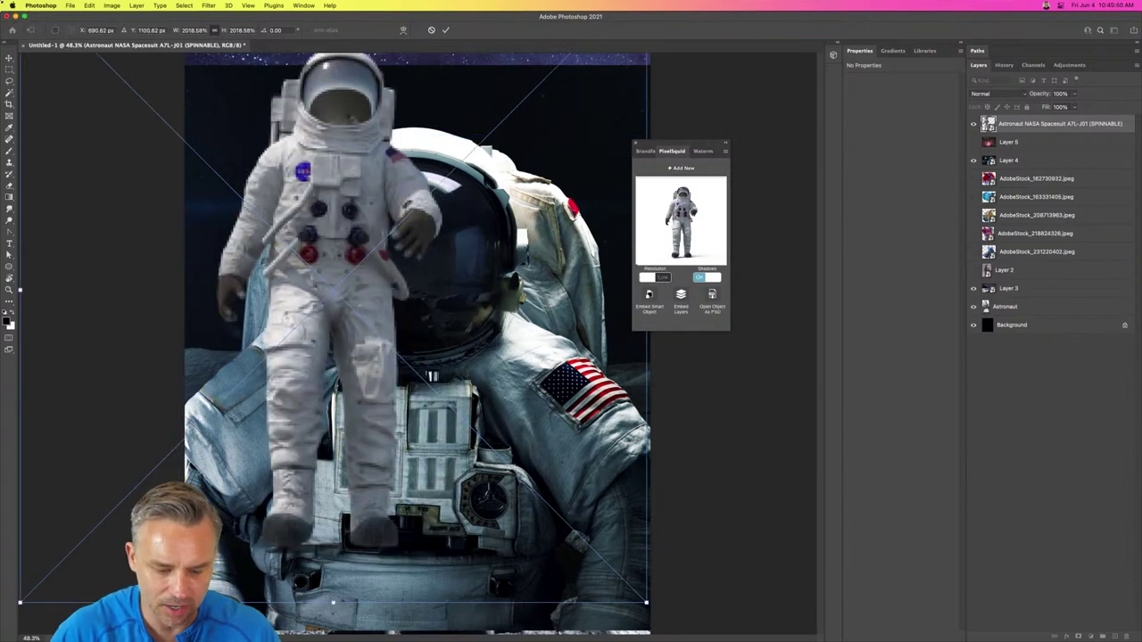
key(ctrl+minus)
key(ctrl+minus)
key(ctrl+minus)
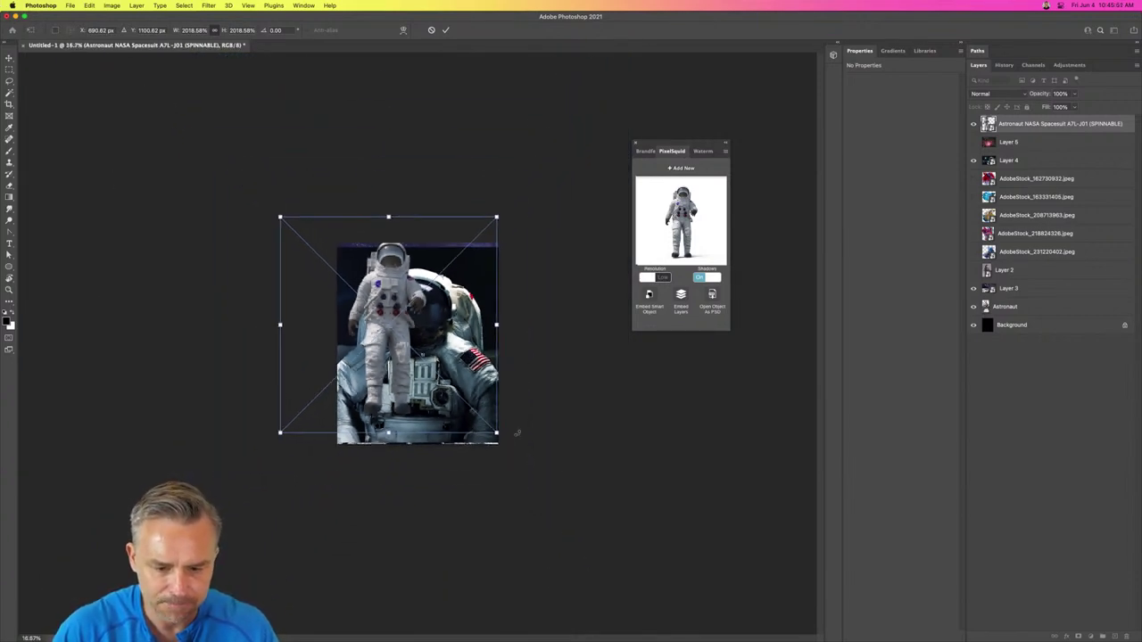
drag(496, 432, 619, 553)
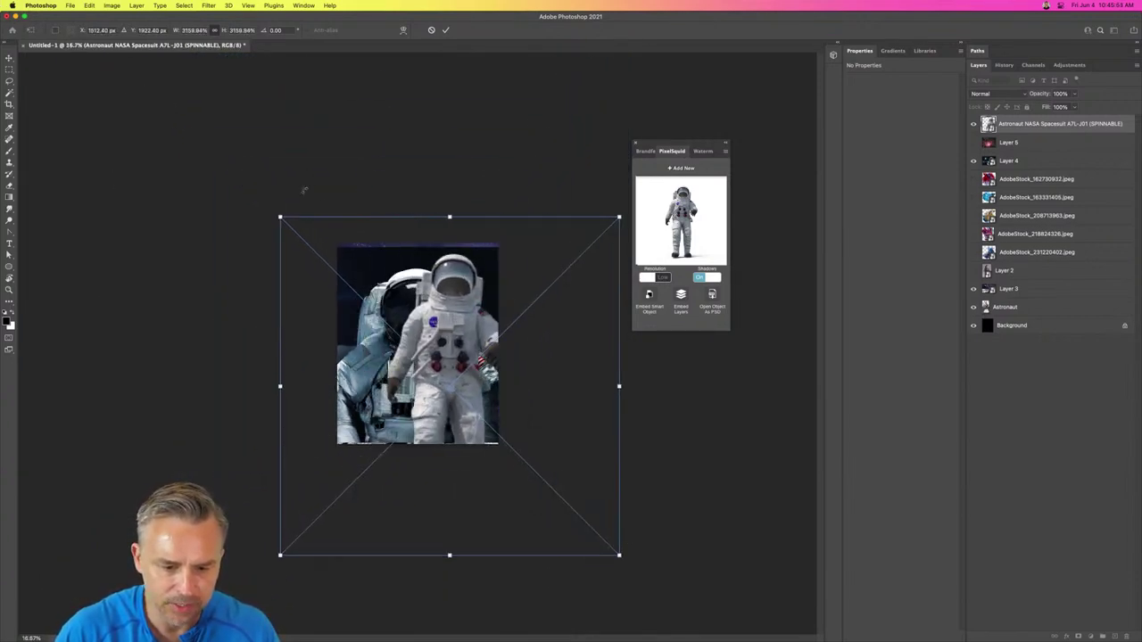
drag(305, 189, 244, 227)
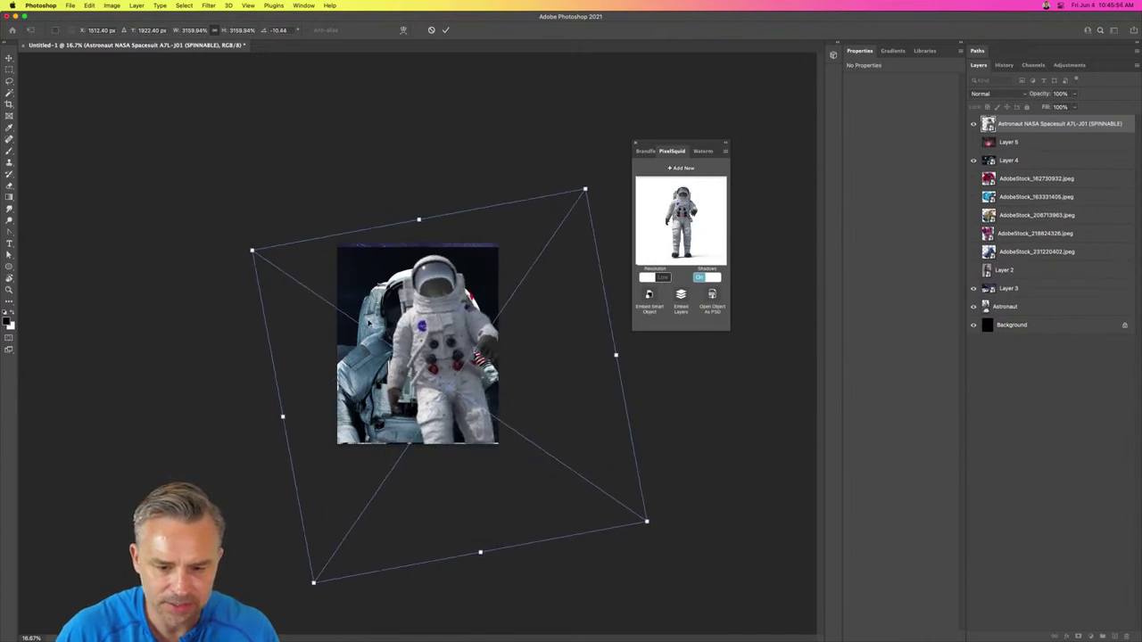
key(Return)
drag(443, 332, 415, 342)
Step: Set the PixelSquid model to High resolution with shadows off, then browse the saved models
scroll(416, 342, up, 5)
scroll(418, 343, down, 1)
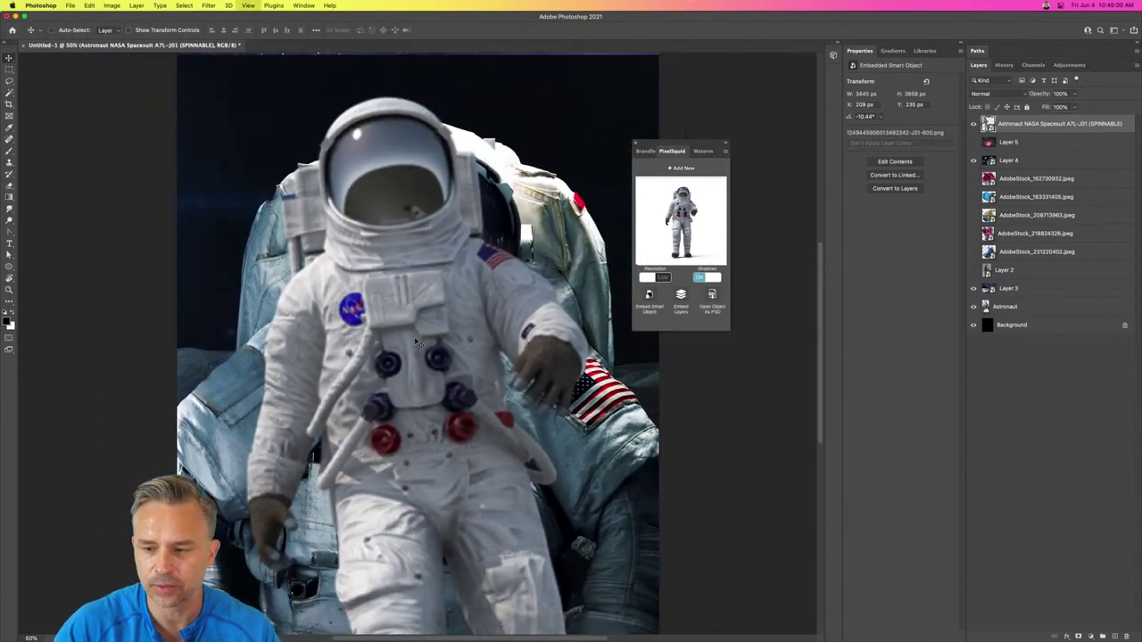
click(656, 279)
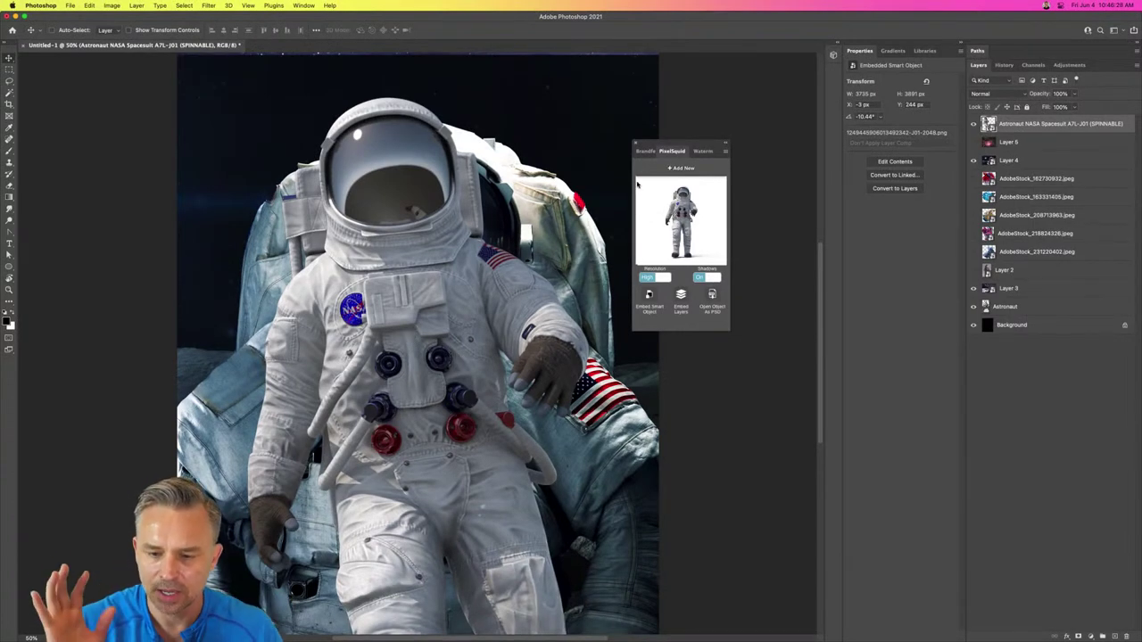
click(706, 278)
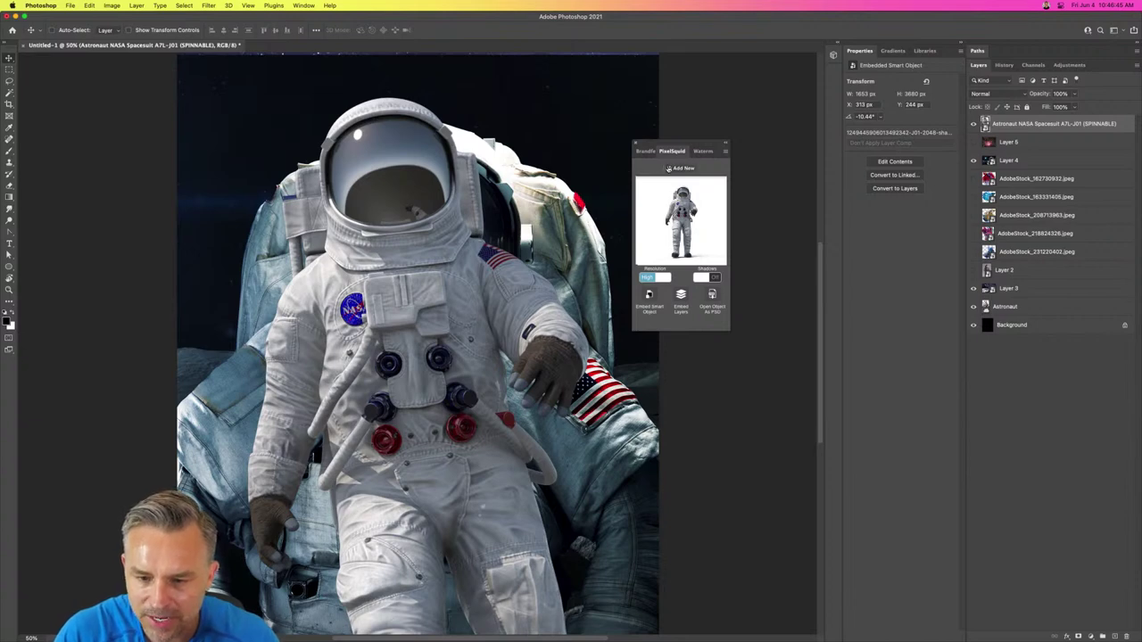
click(668, 166)
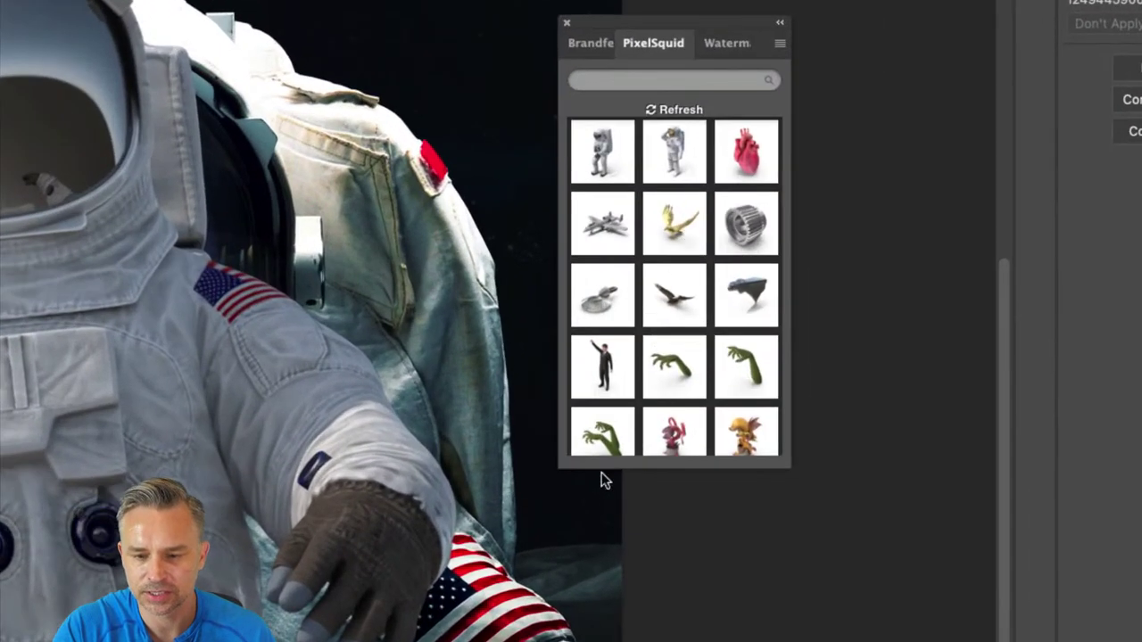
scroll(637, 339, down, 2)
scroll(634, 343, down, 10)
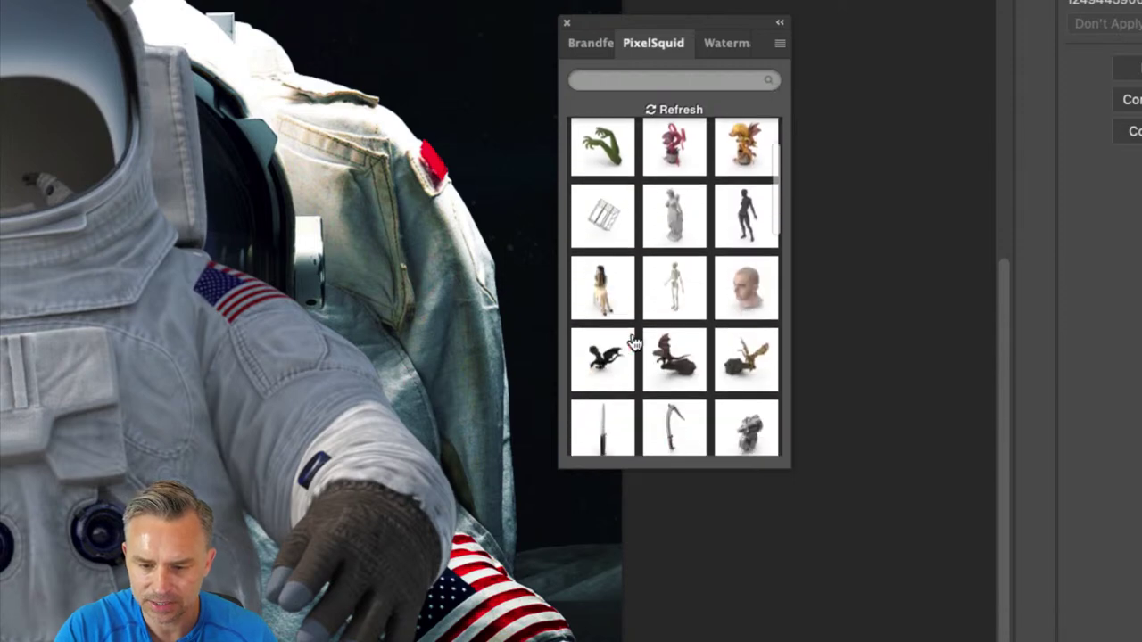
scroll(632, 332, down, 6)
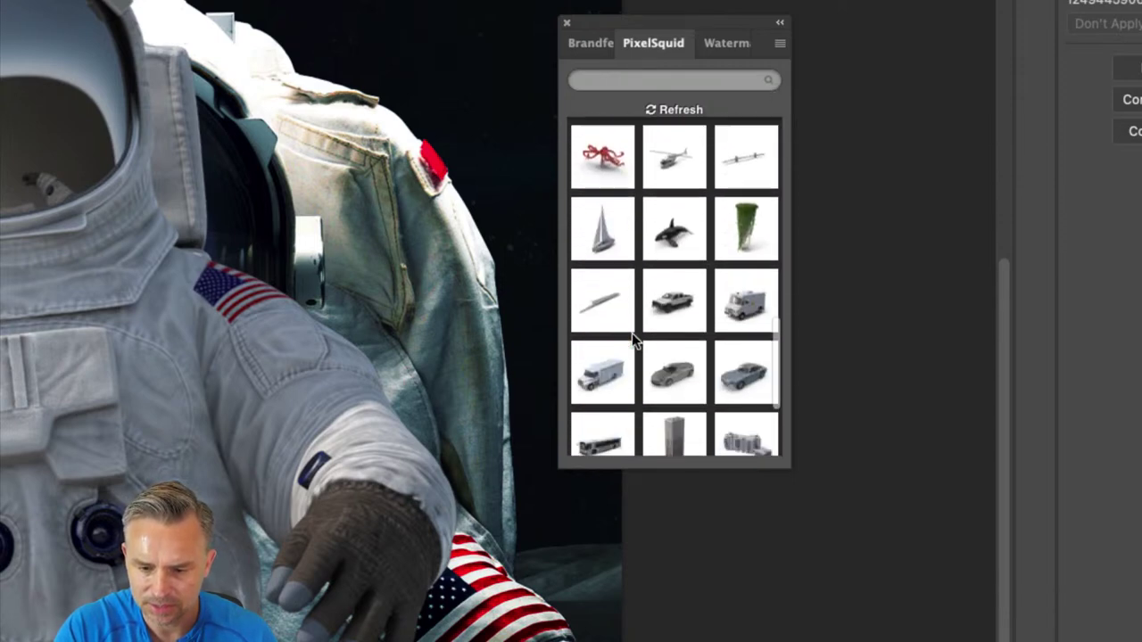
scroll(632, 332, up, 2)
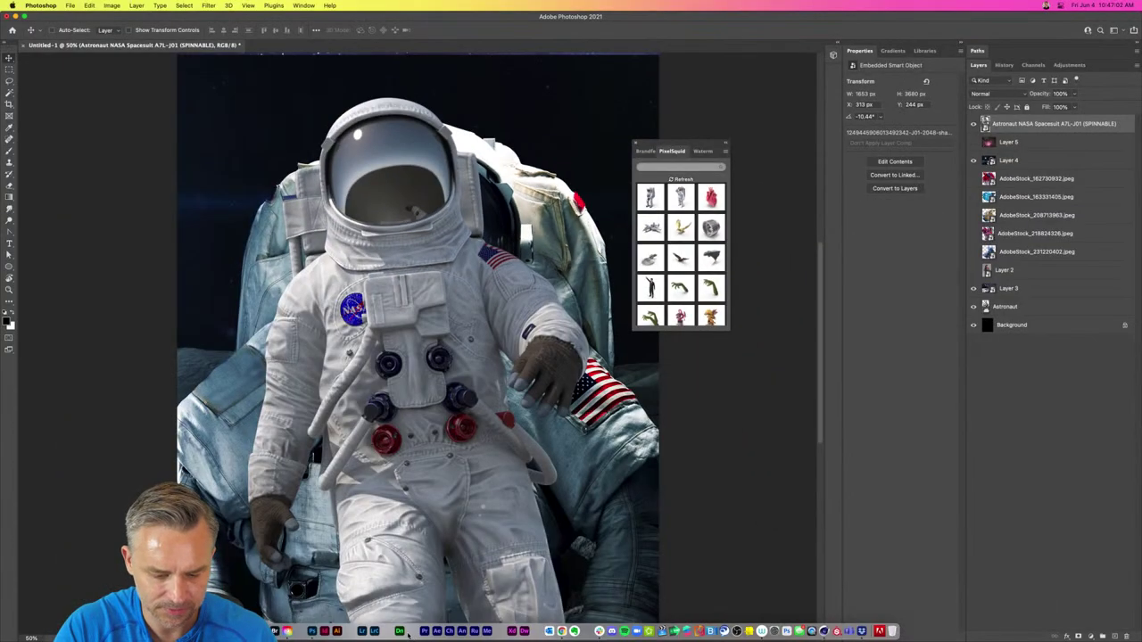
Step: Add the Astronaut Glove to the PixelSquid Photoshop Lightbox in Chrome and return to Photoshop
click(560, 630)
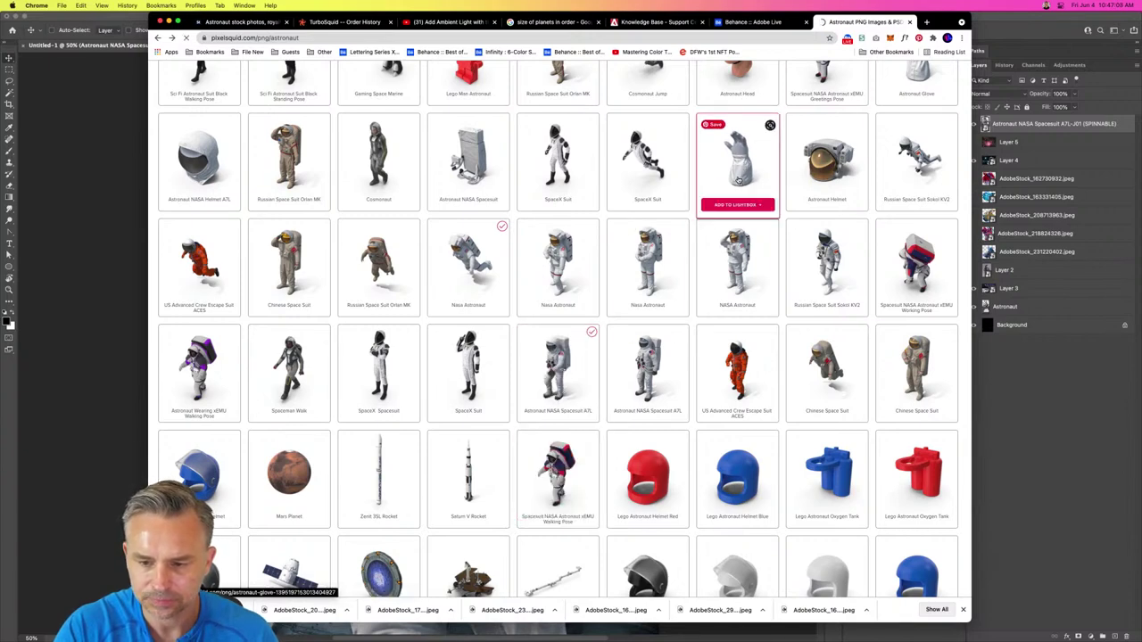
mouse_move(733, 205)
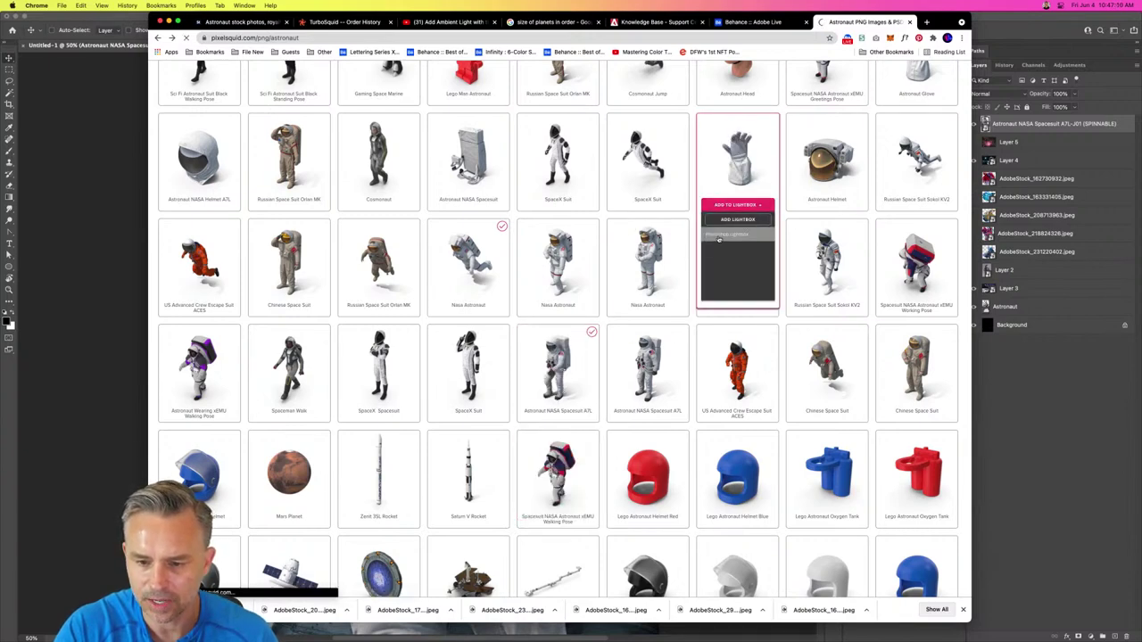
drag(937, 25, 455, 29)
click(650, 34)
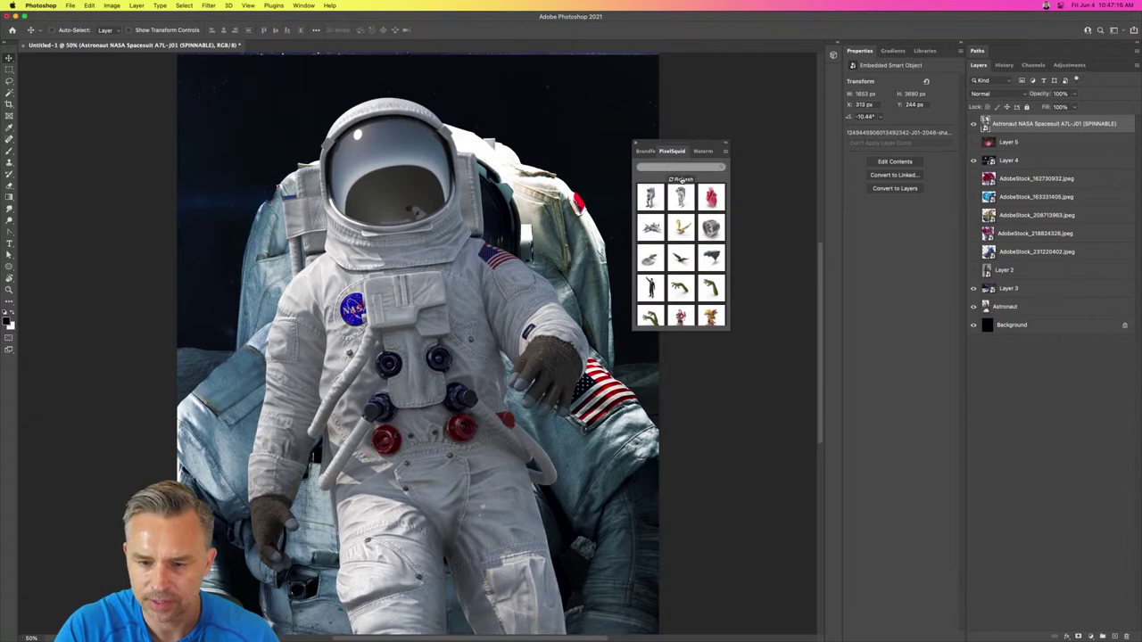
Step: Place the Astronaut Glove-C05 model, spin it and move it toward the astronaut's shoulder
click(682, 179)
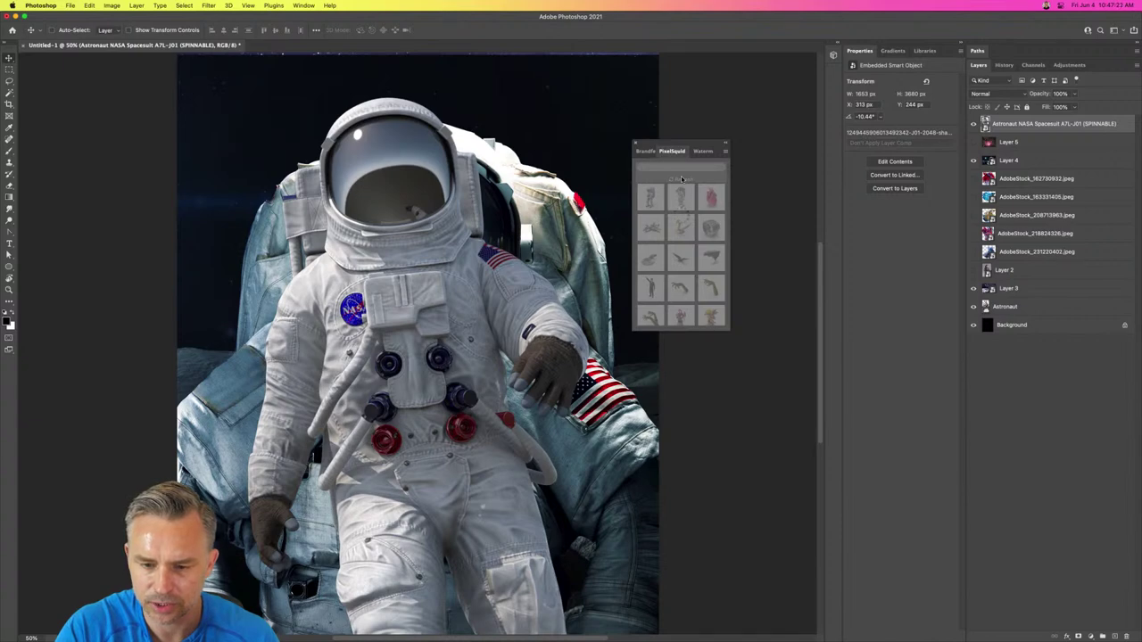
click(649, 195)
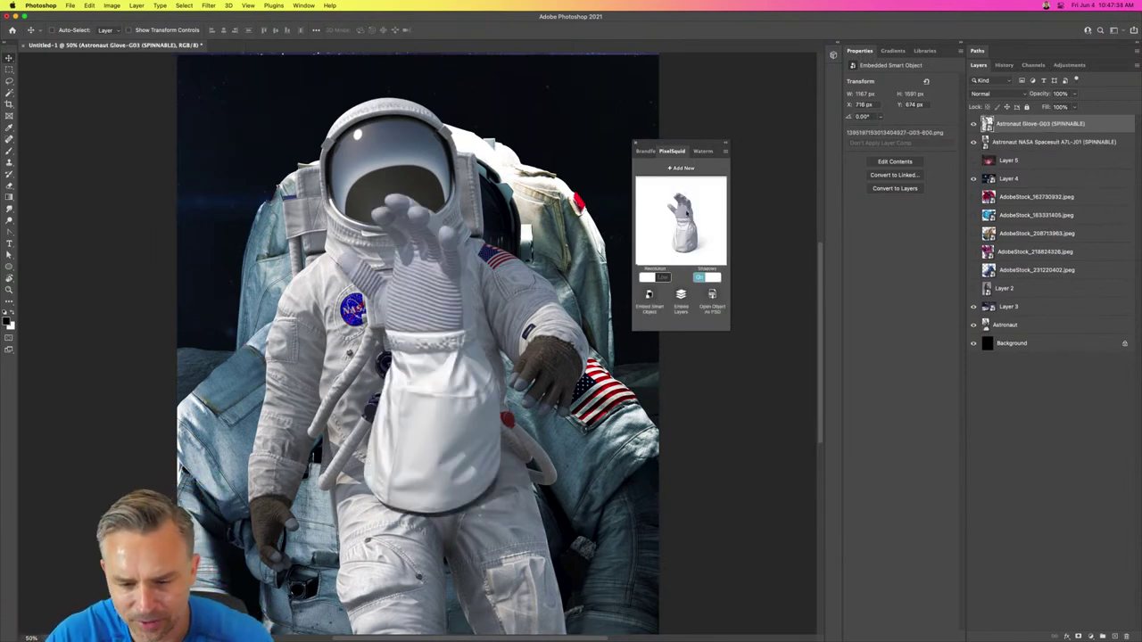
drag(456, 357, 452, 310)
mouse_move(679, 218)
mouse_down()
mouse_move(663, 250)
mouse_move(682, 239)
mouse_move(681, 249)
mouse_move(690, 215)
mouse_up()
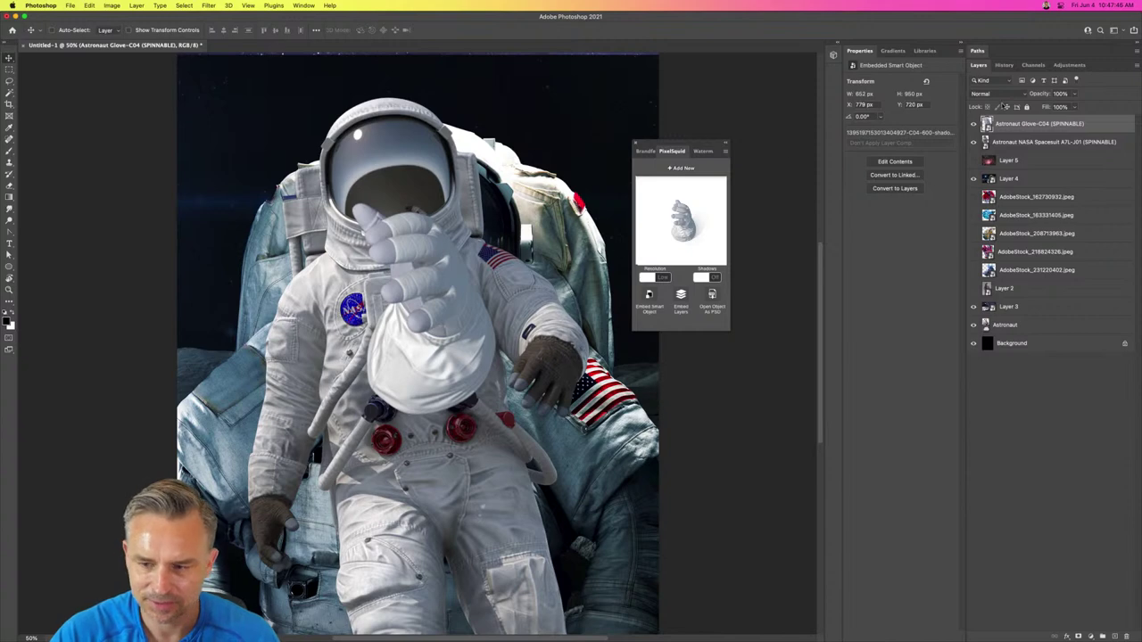
drag(385, 339, 511, 318)
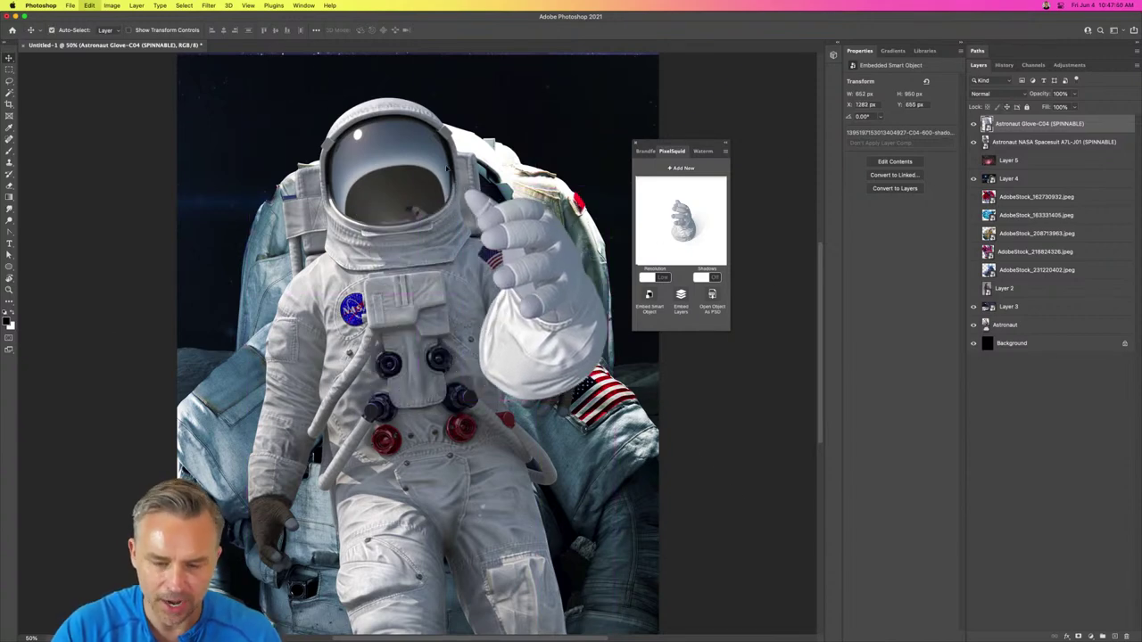
Step: Shrink the glove to 355 × 604 px beside the raised arm and remove the Watermark tab
key(ctrl+t)
drag(289, 528, 486, 332)
drag(534, 223, 439, 333)
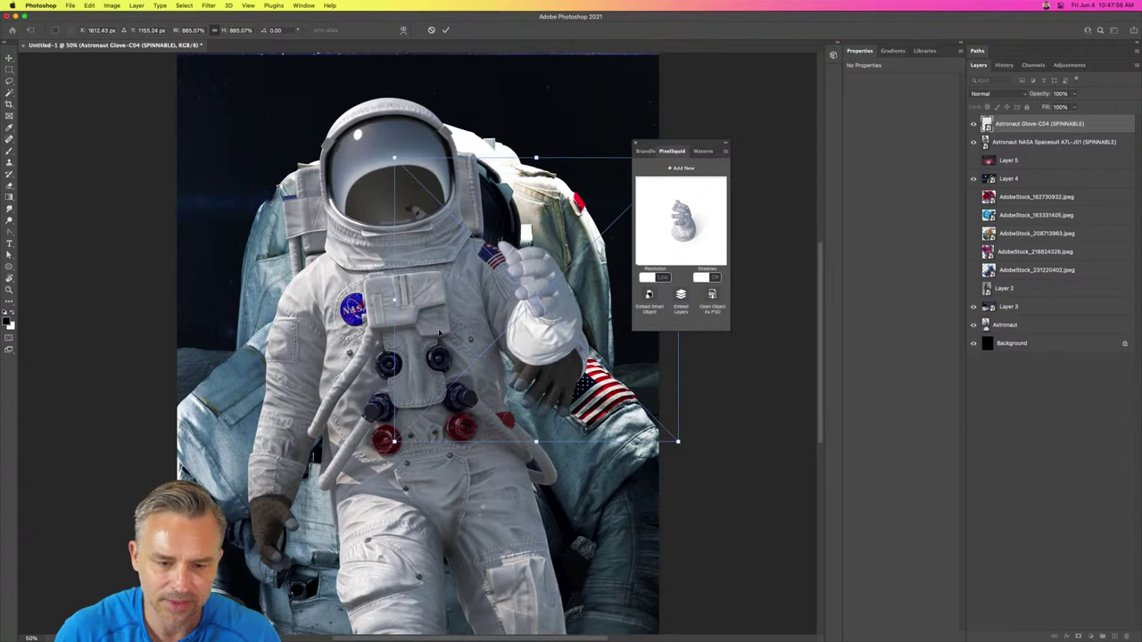
key(Return)
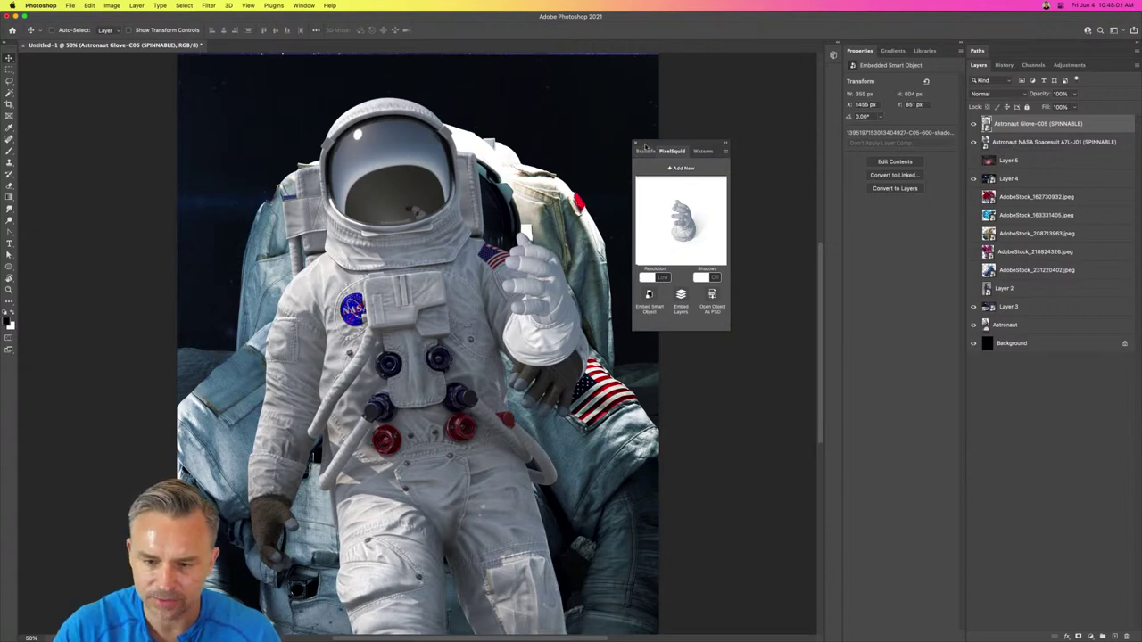
drag(645, 145, 504, 230)
click(506, 226)
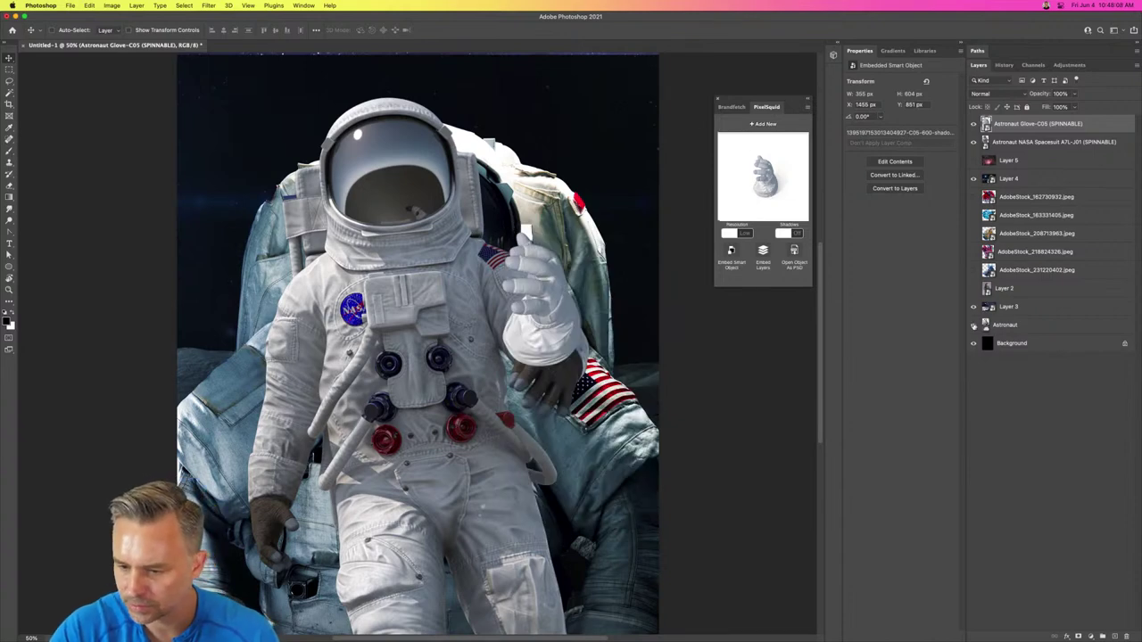
Step: Hide Layer 4 and darken the glove with Levels: input black 73, output white 201
click(973, 180)
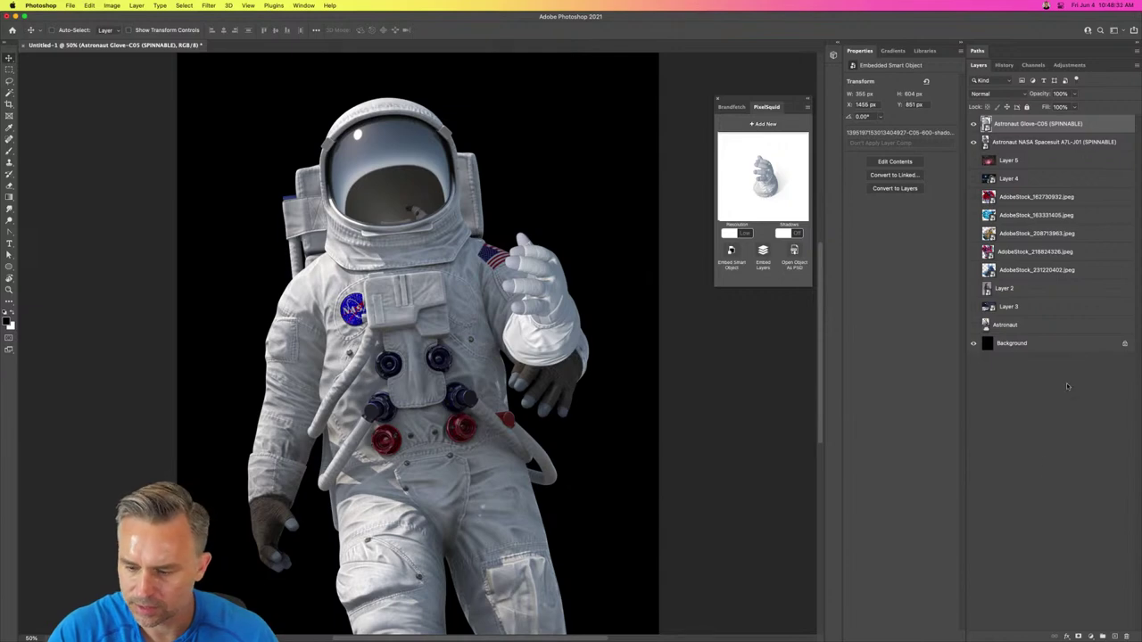
key(super+l)
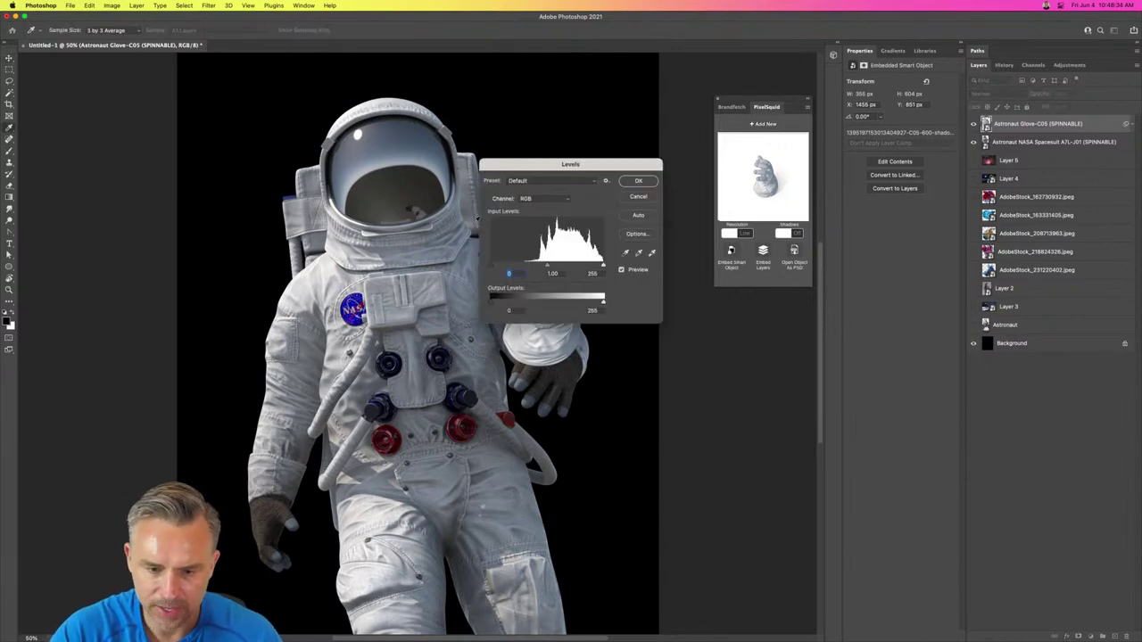
drag(508, 165, 656, 237)
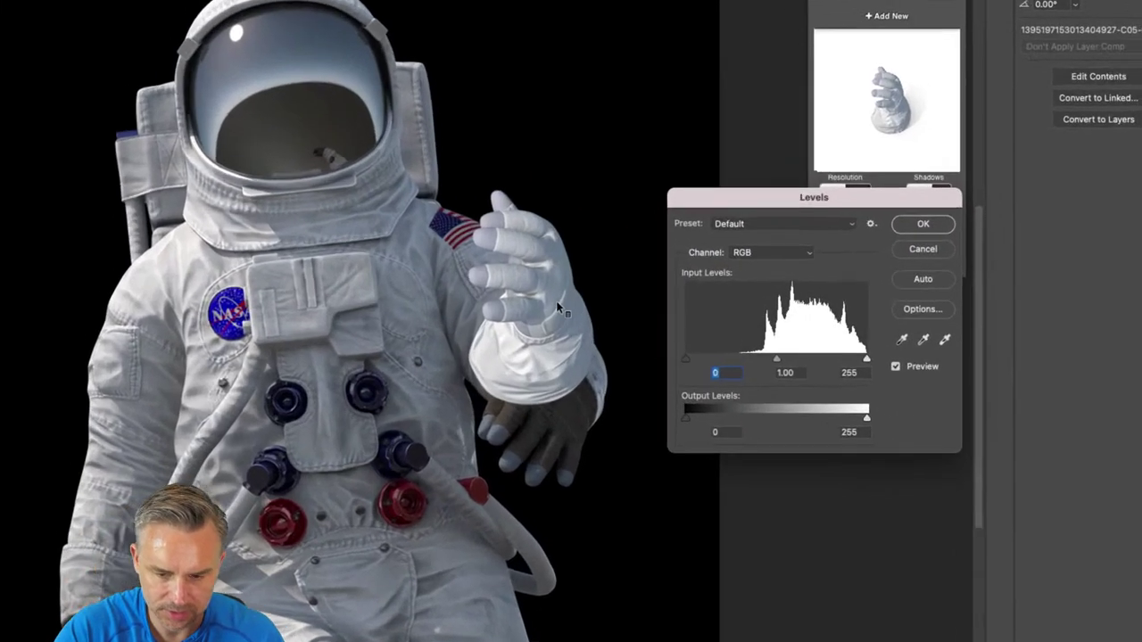
drag(683, 414, 690, 420)
drag(687, 360, 740, 365)
drag(683, 425, 645, 430)
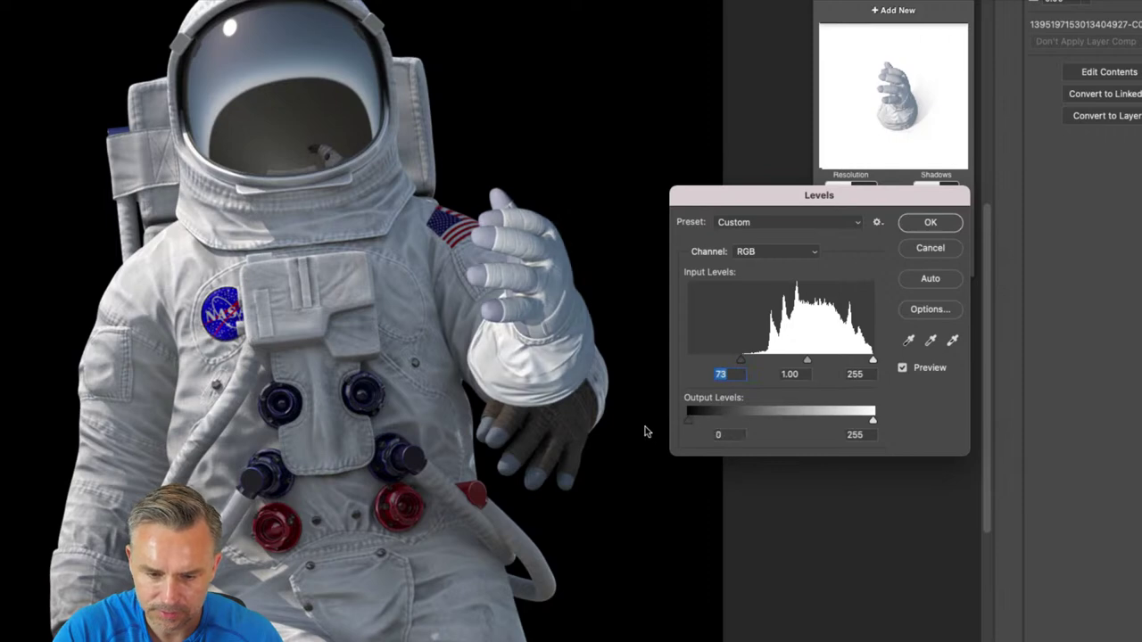
drag(875, 422, 833, 423)
key(Tab)
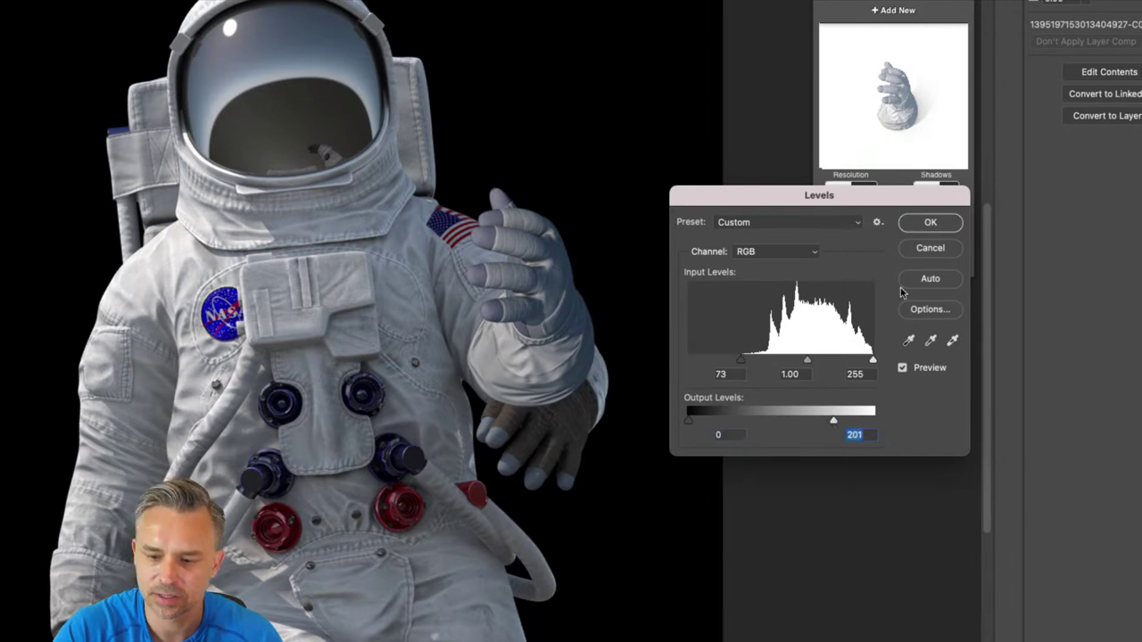
click(927, 224)
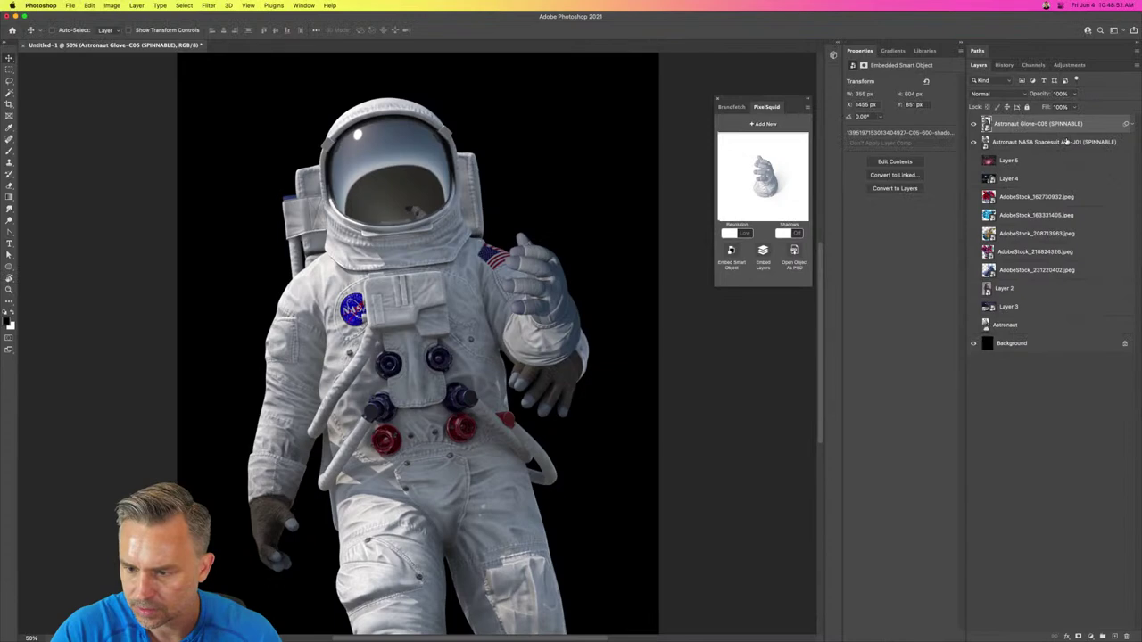
Step: Duplicate the spacesuit layer with Cmd+J and hide the white glove layer
click(1138, 102)
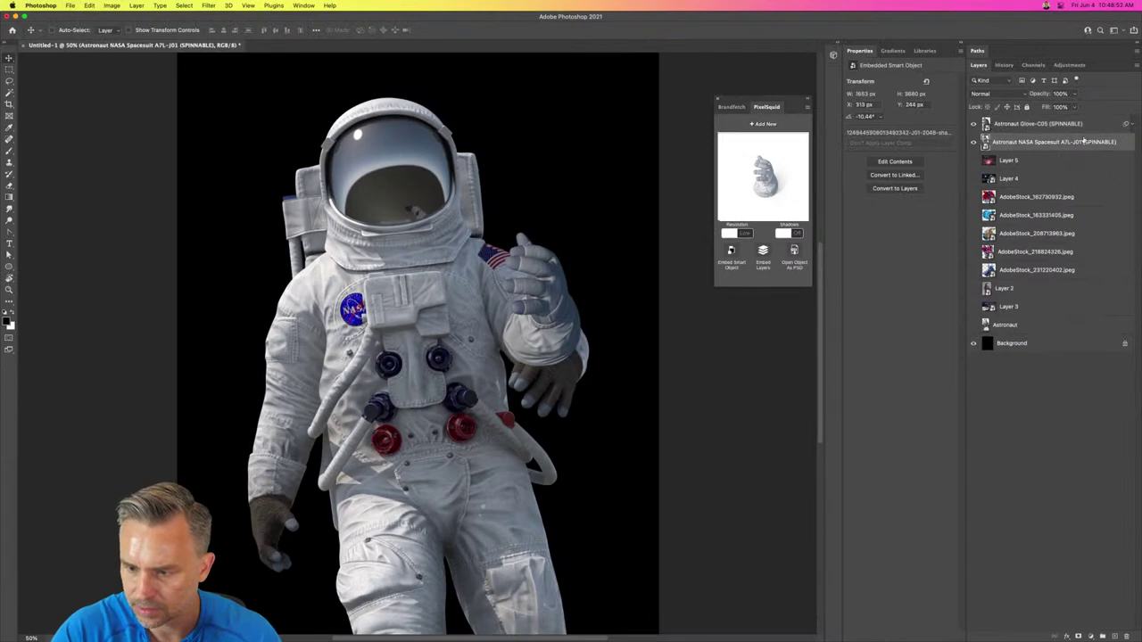
click(8, 81)
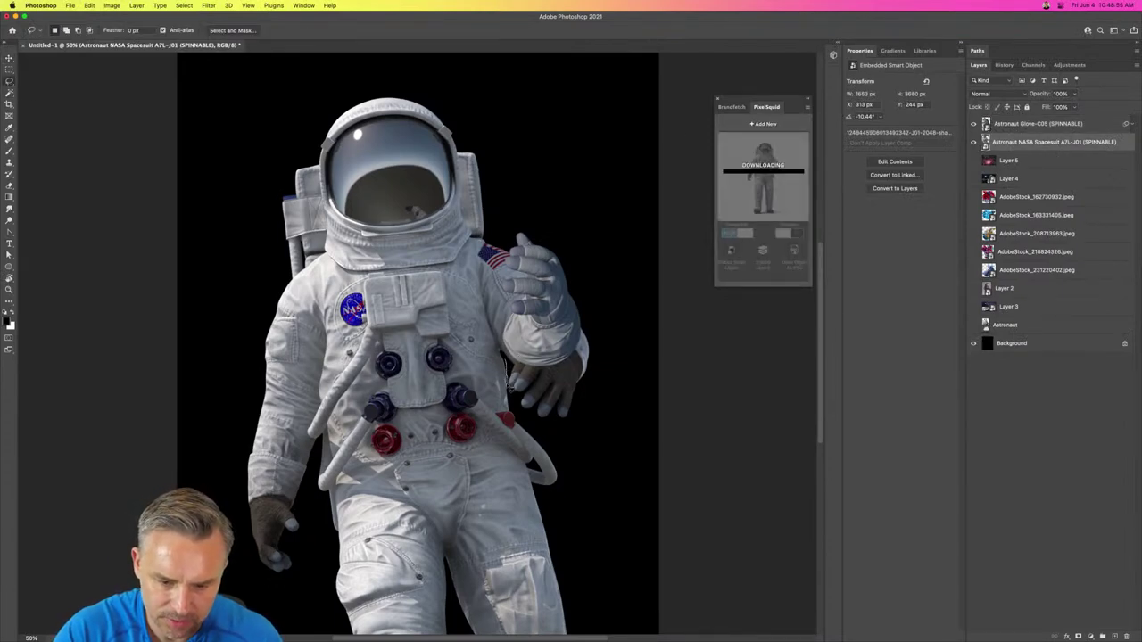
mouse_move(511, 400)
mouse_down()
mouse_move(554, 431)
mouse_move(577, 430)
mouse_move(588, 389)
mouse_move(587, 360)
mouse_move(569, 341)
mouse_move(507, 371)
mouse_up()
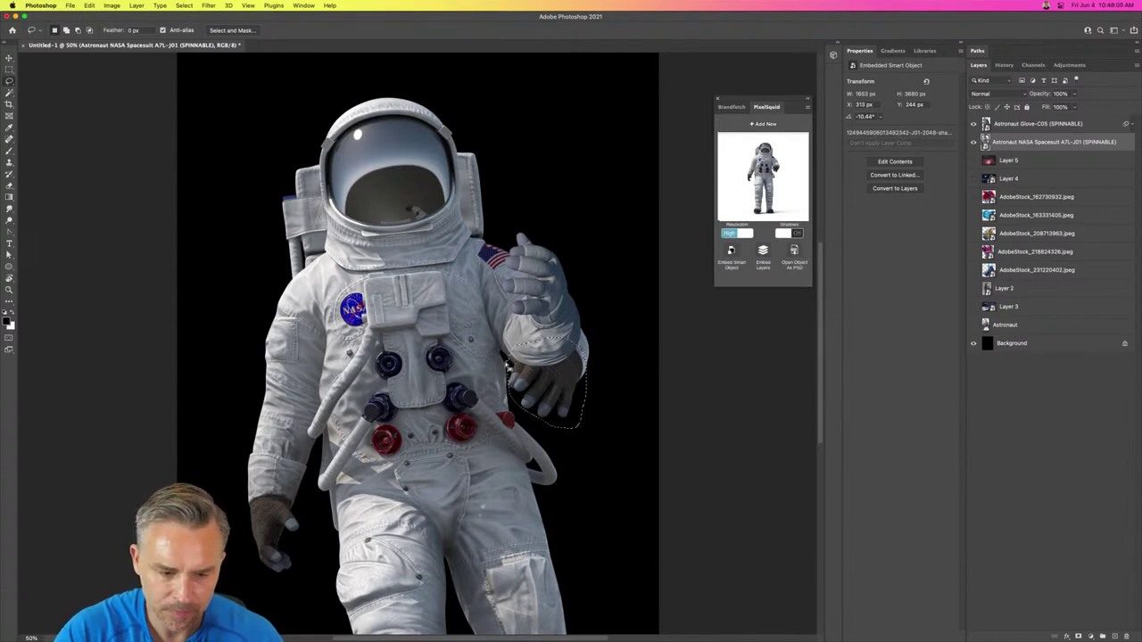
key(super+d)
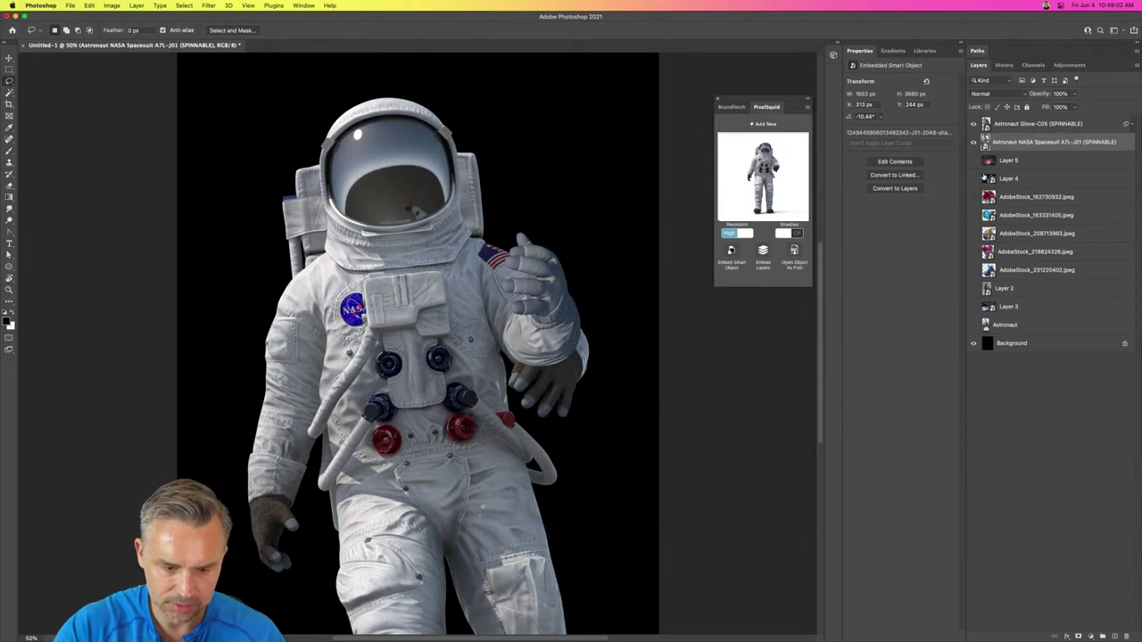
key(super+j)
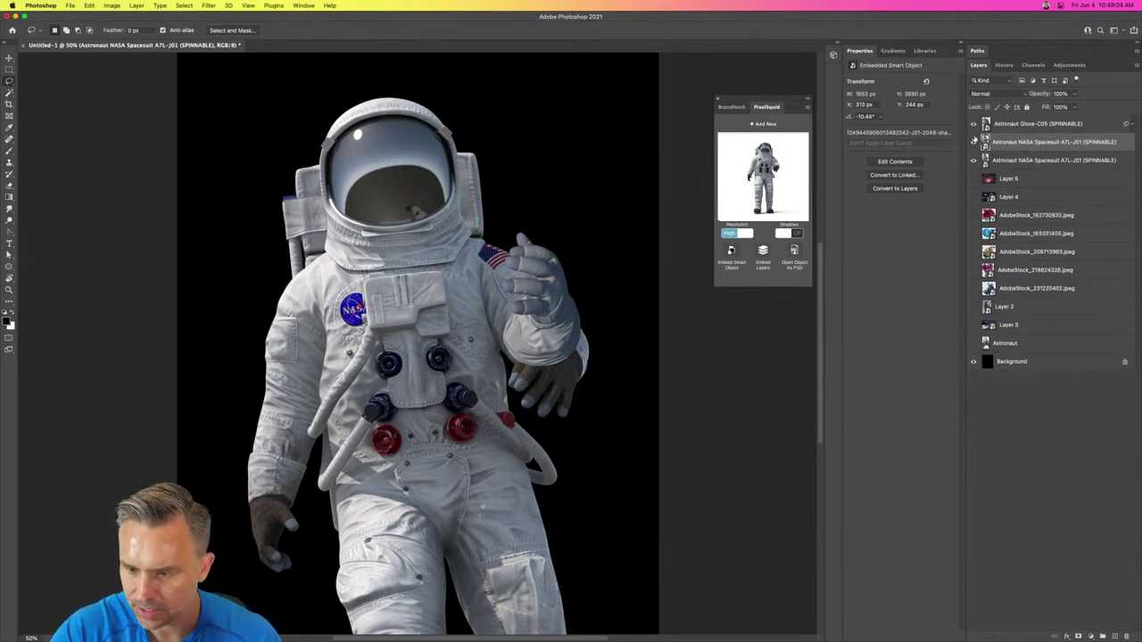
click(973, 124)
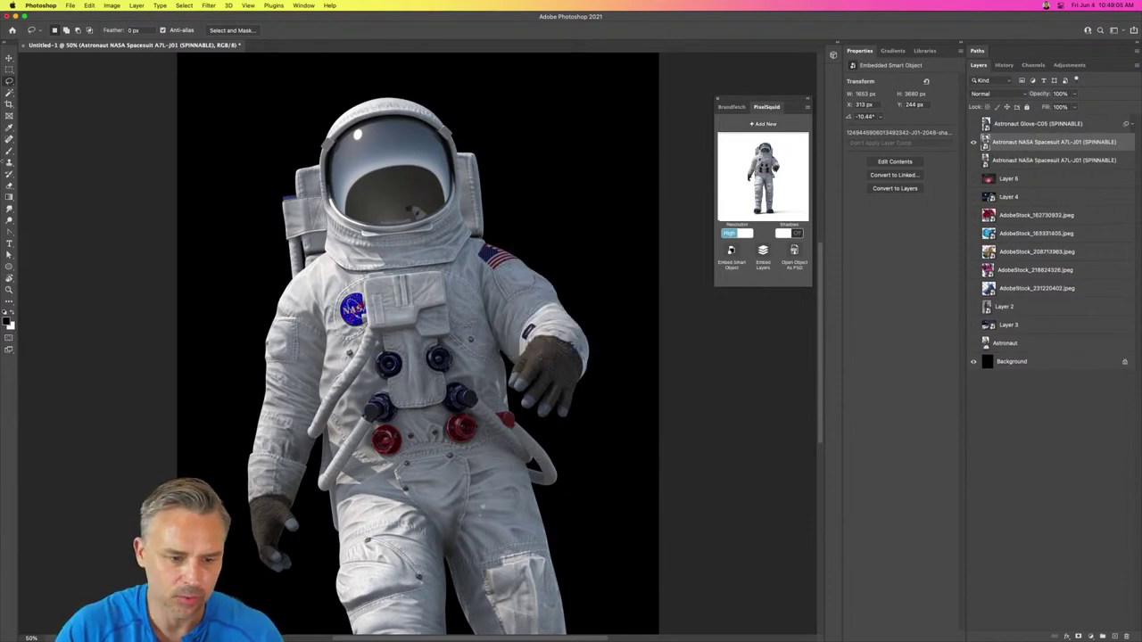
Step: Move the astronaut up and left and re-spin it to the low-angle A7L-M02 pose
key(v)
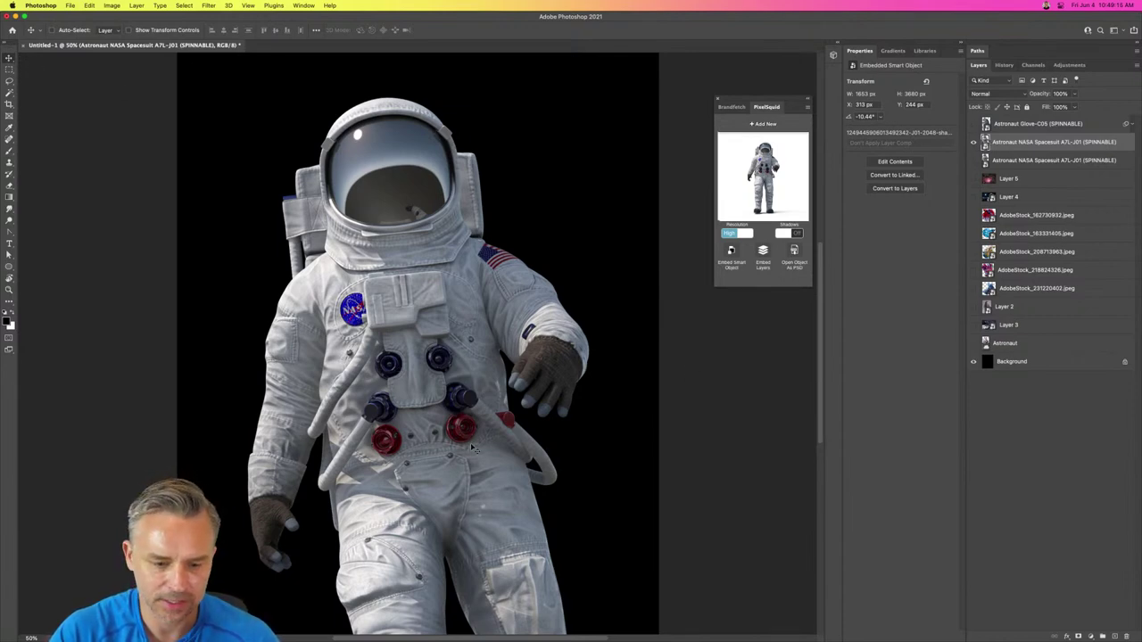
drag(471, 446, 457, 407)
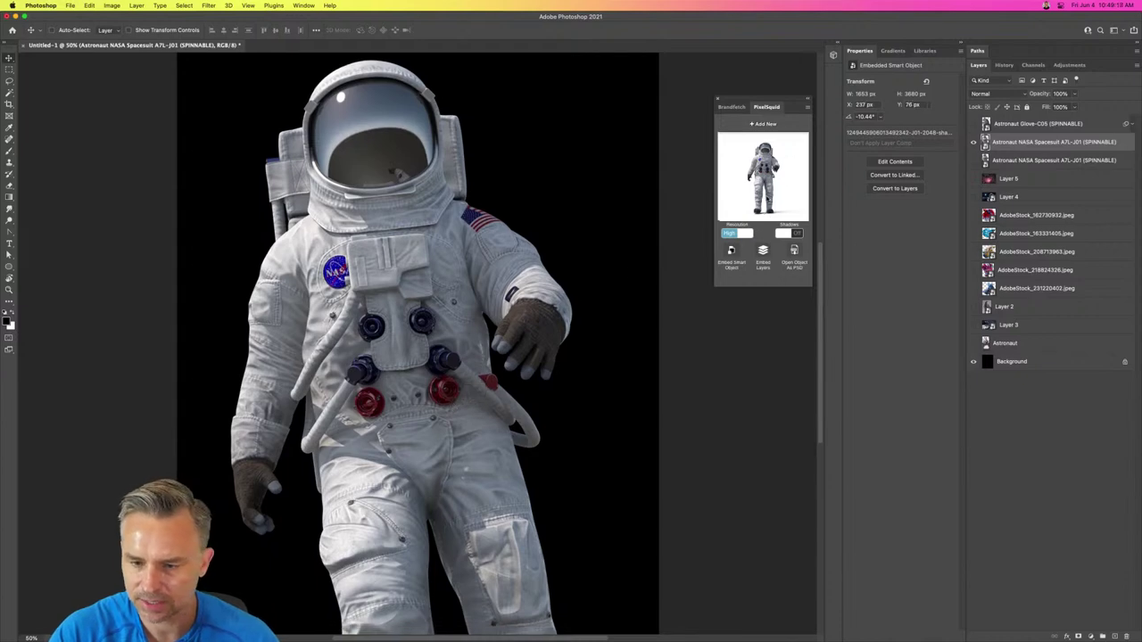
mouse_move(760, 192)
mouse_down()
mouse_move(751, 152)
mouse_move(757, 191)
mouse_up()
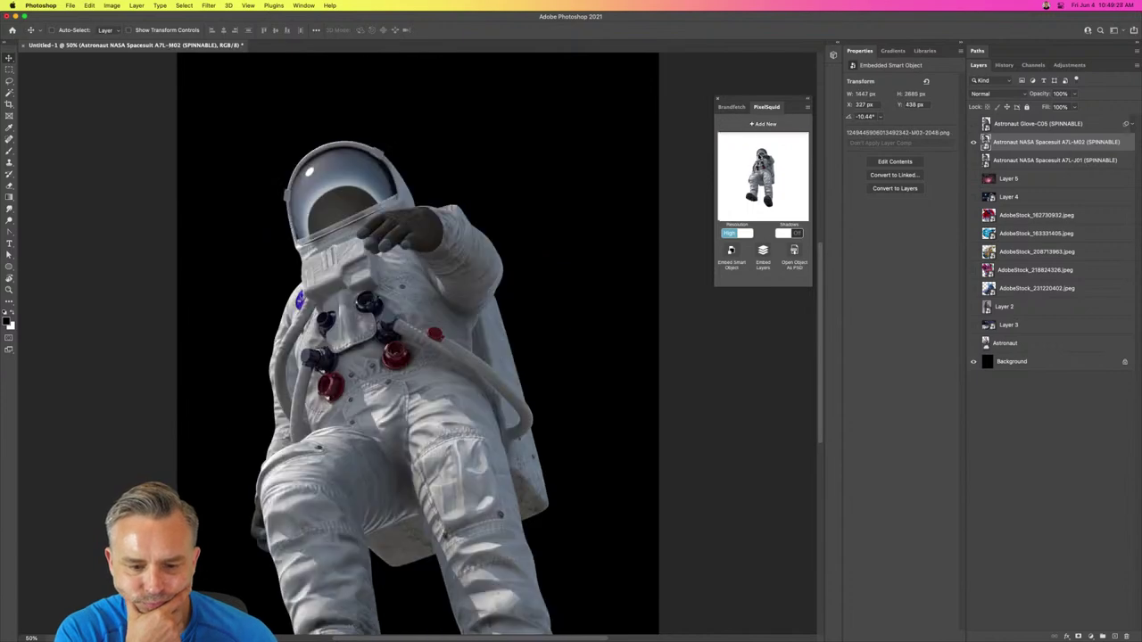
Step: Rasterize the M02 spacesuit layer and copy its raised arm onto a new Layer 6
right_click(1043, 144)
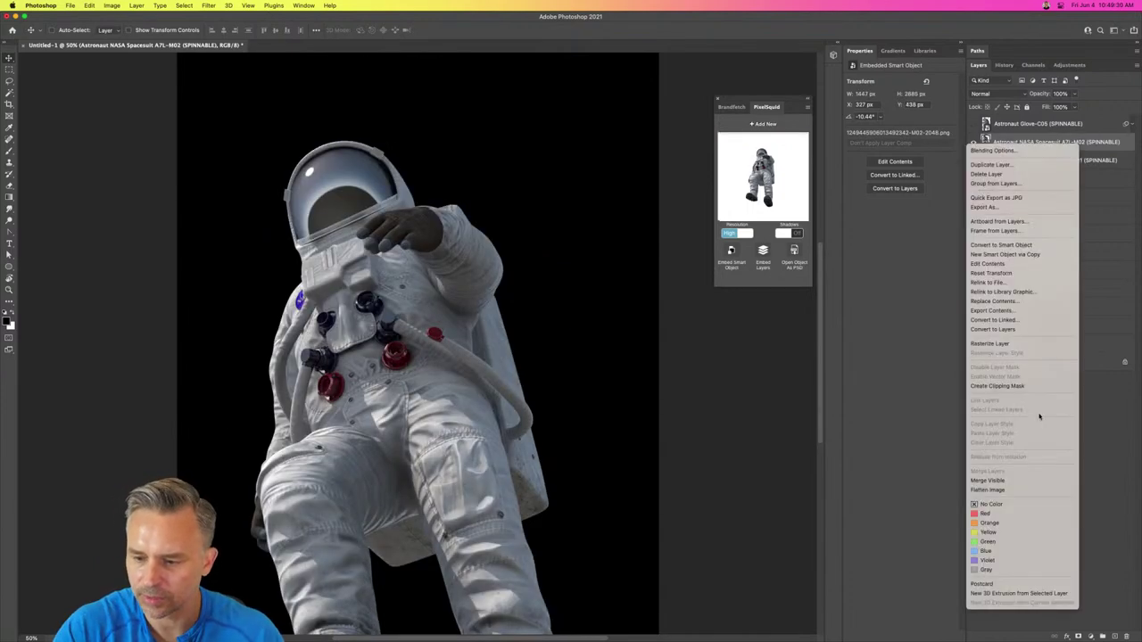
click(1035, 344)
key(l)
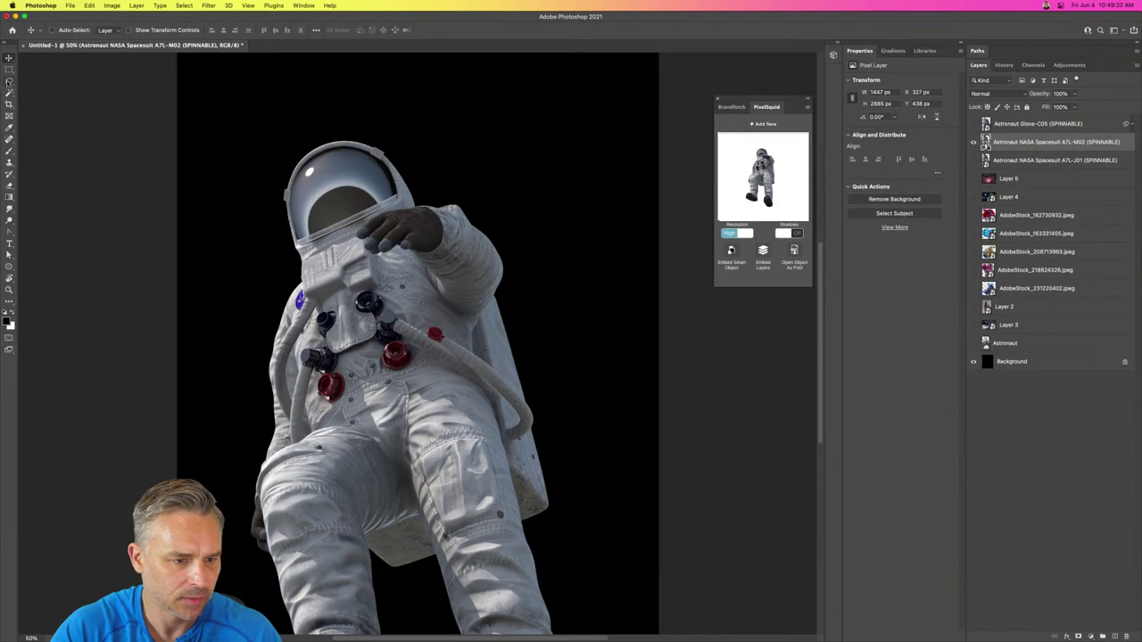
mouse_move(423, 195)
mouse_down()
mouse_move(412, 246)
mouse_move(451, 314)
mouse_move(470, 318)
mouse_move(500, 292)
mouse_move(541, 298)
mouse_move(548, 216)
mouse_move(511, 143)
mouse_up()
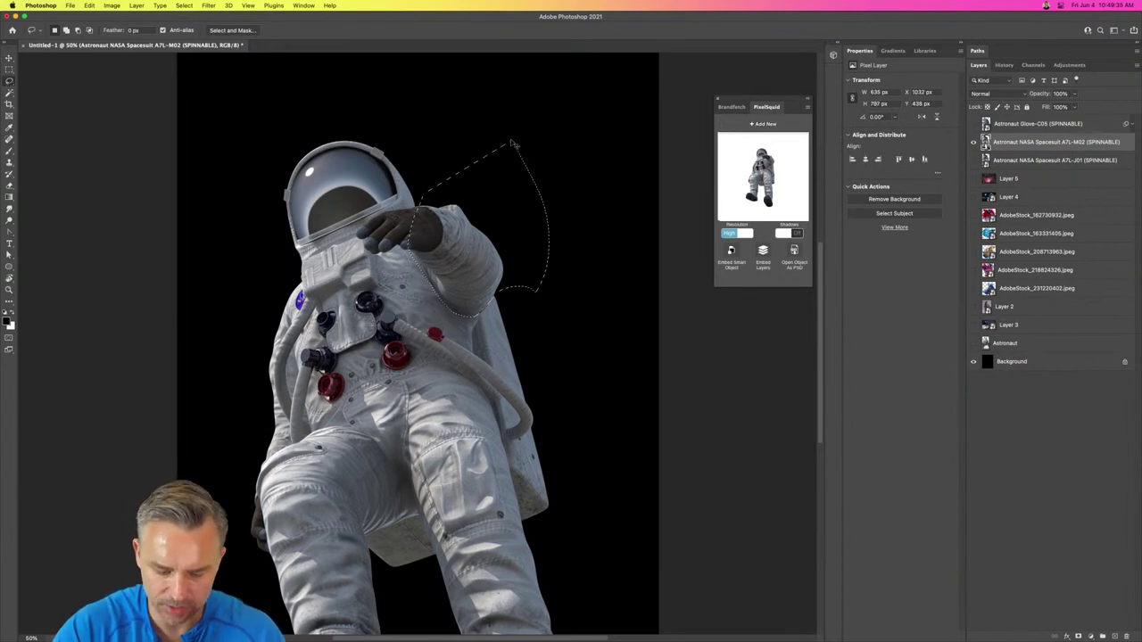
key(super+x)
key(super+z)
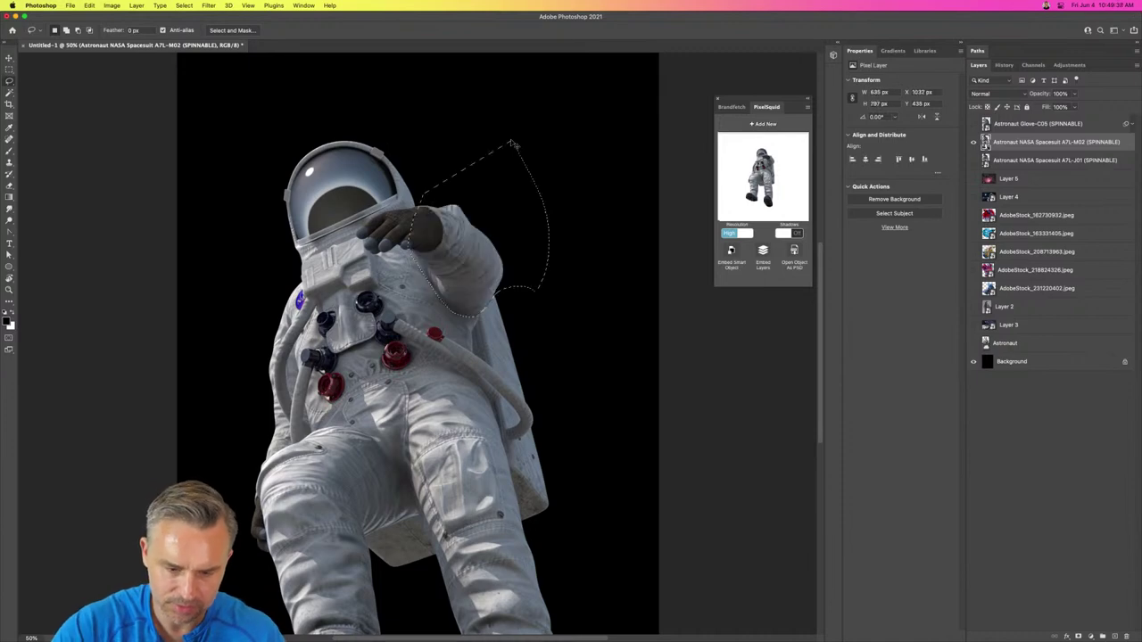
key(super+v)
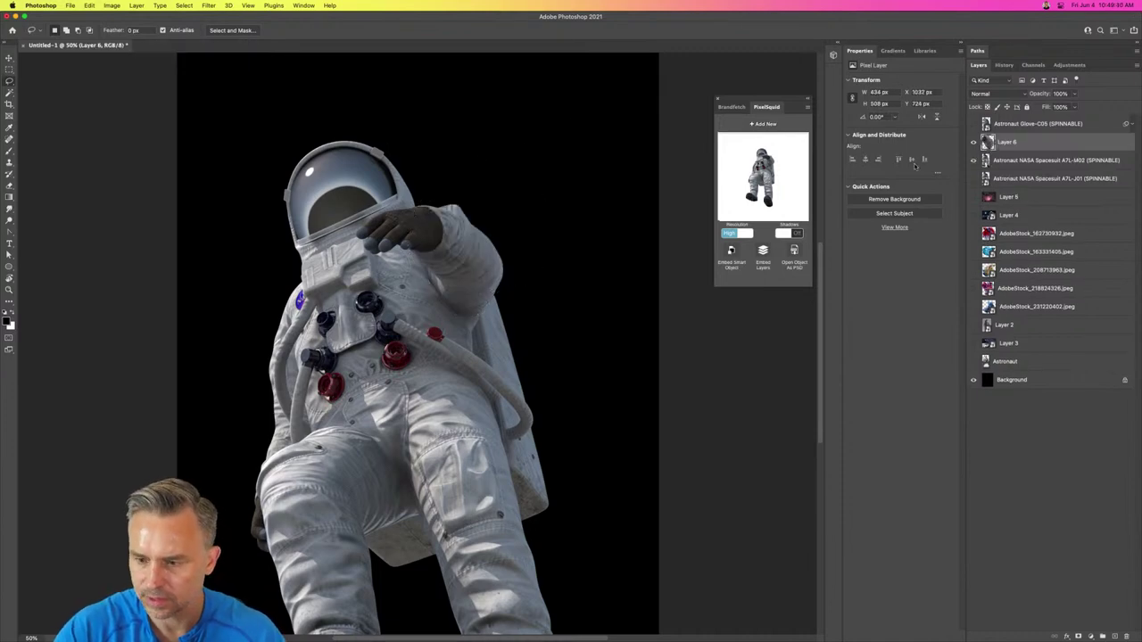
Step: Hide the M02 layer and re-spin the J01 spacesuit to the front-facing A7L-H01 angle
click(973, 160)
click(973, 179)
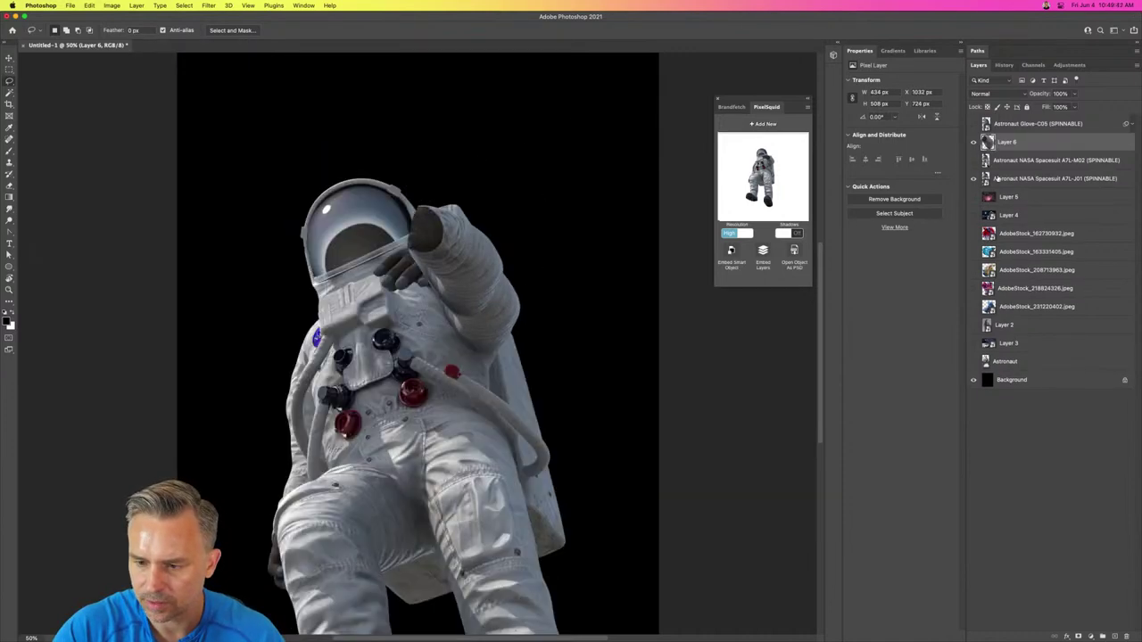
click(1053, 179)
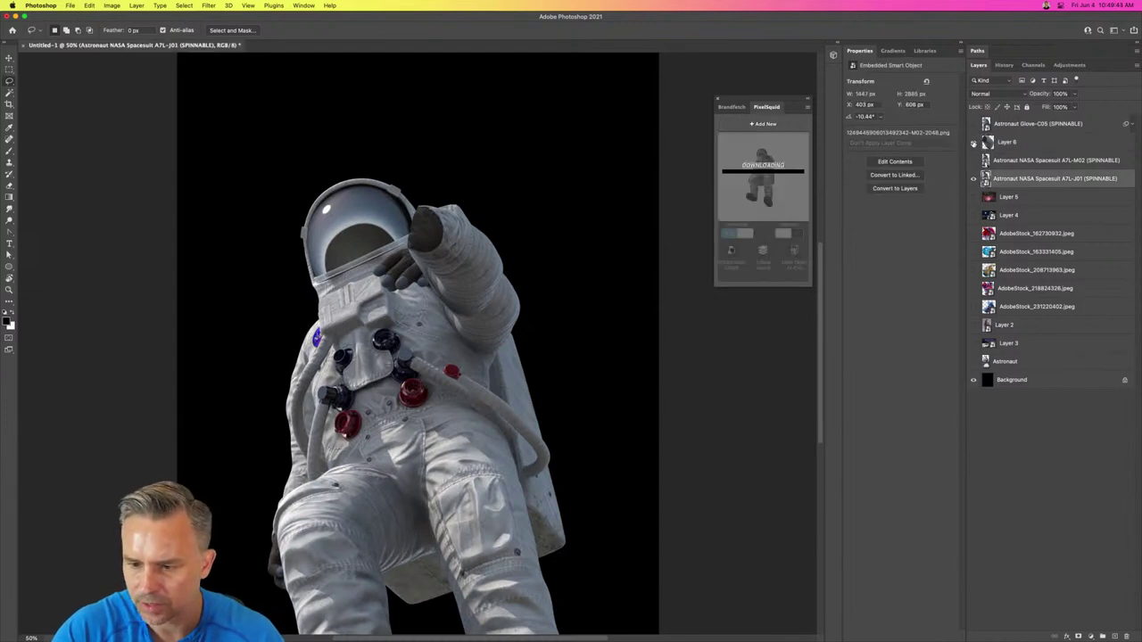
key(v)
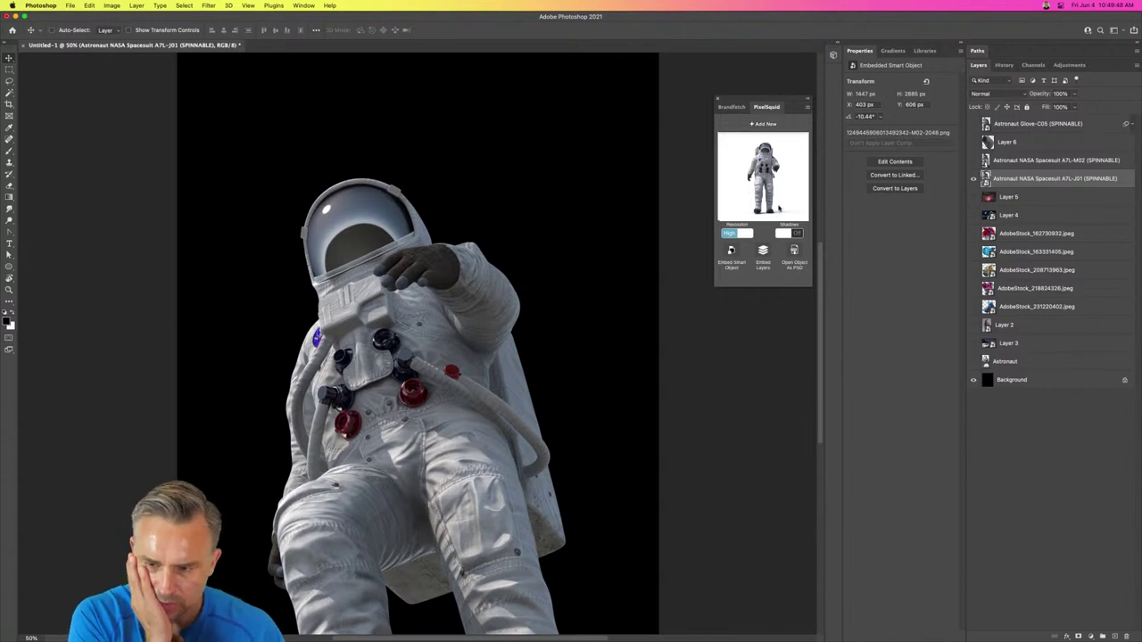
drag(757, 178, 754, 176)
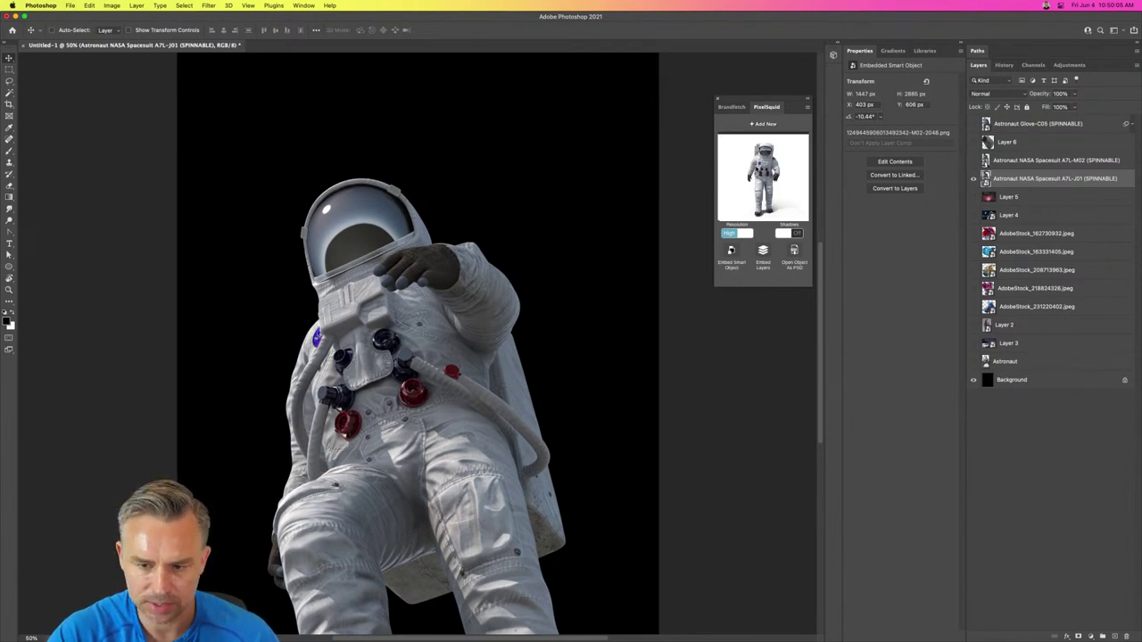
click(757, 169)
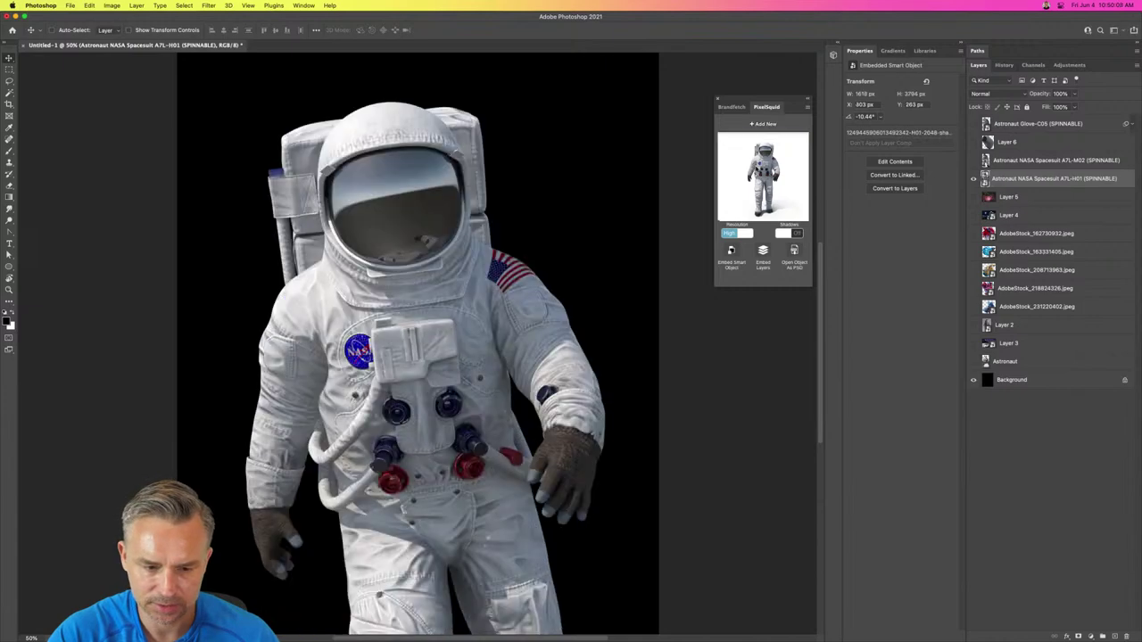
Step: Apply the A7L-K01 angle, show the white glove layer and hide Layer 6
drag(777, 195, 774, 183)
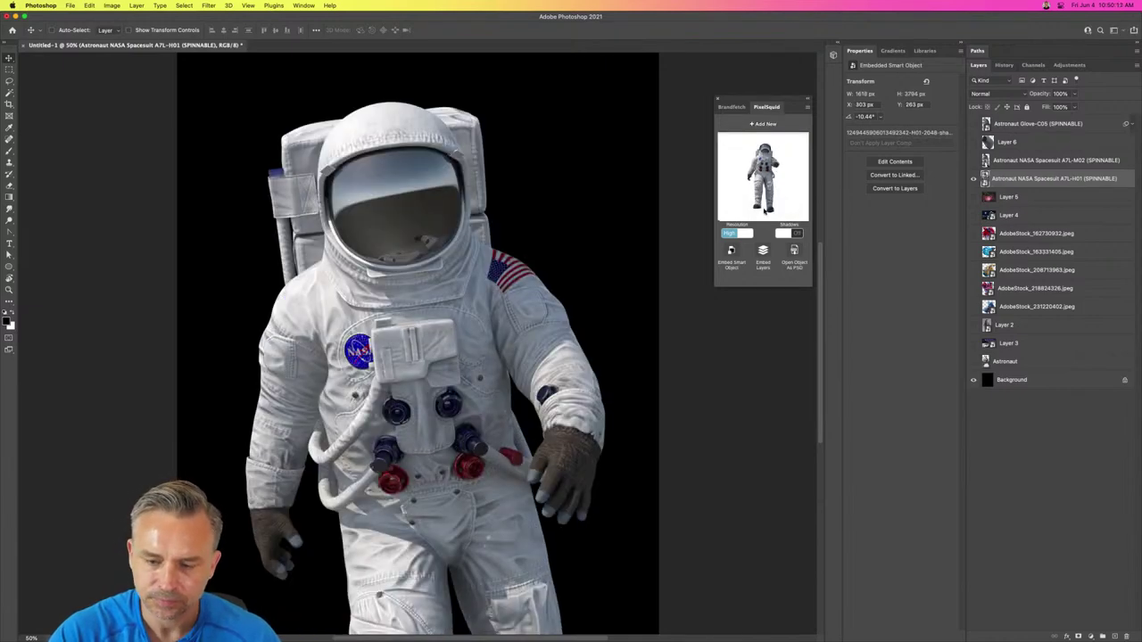
click(765, 211)
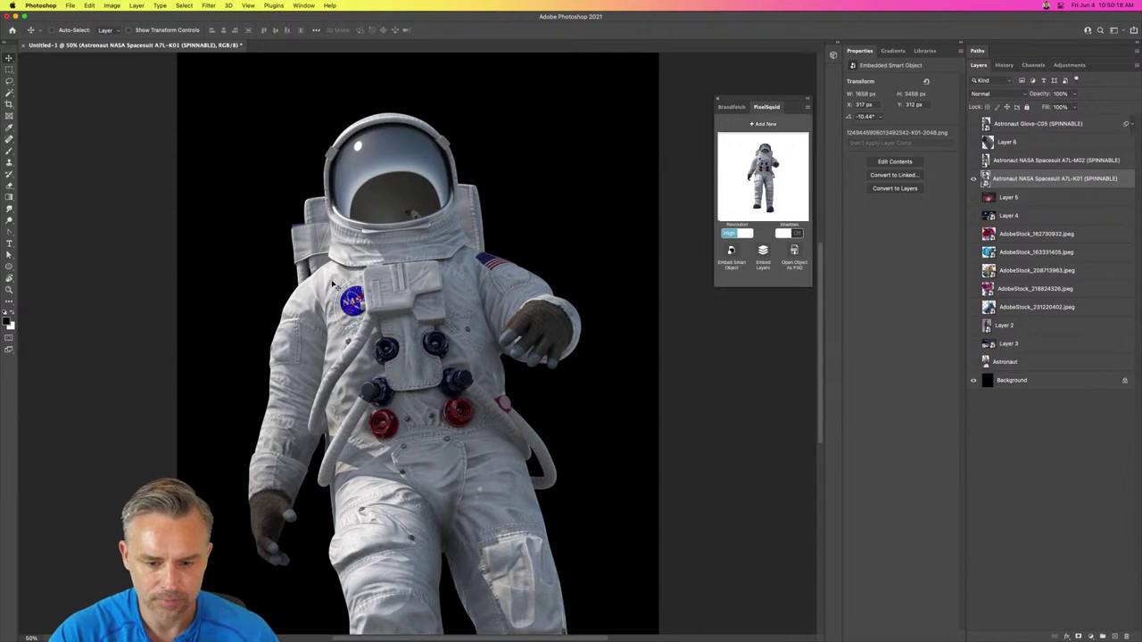
click(973, 142)
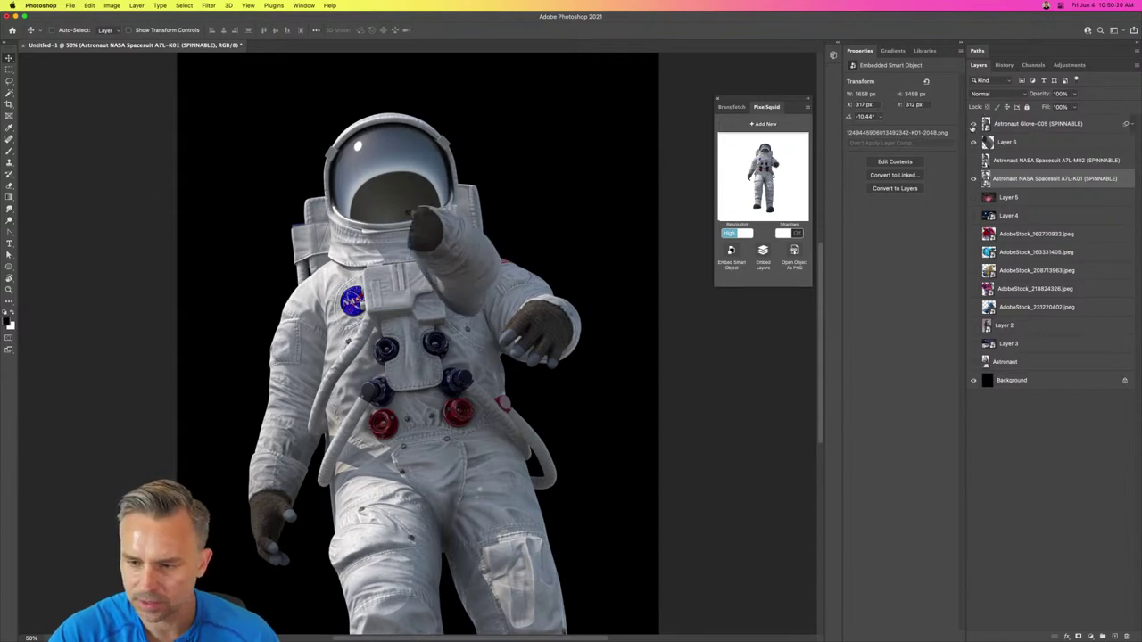
click(973, 123)
click(1019, 127)
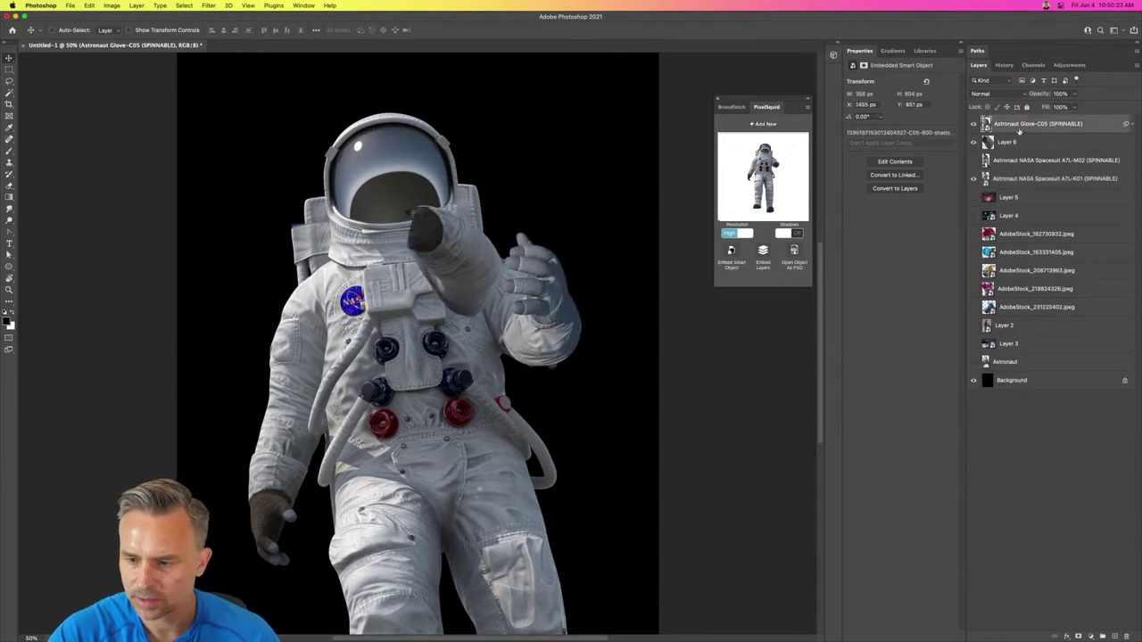
click(1011, 145)
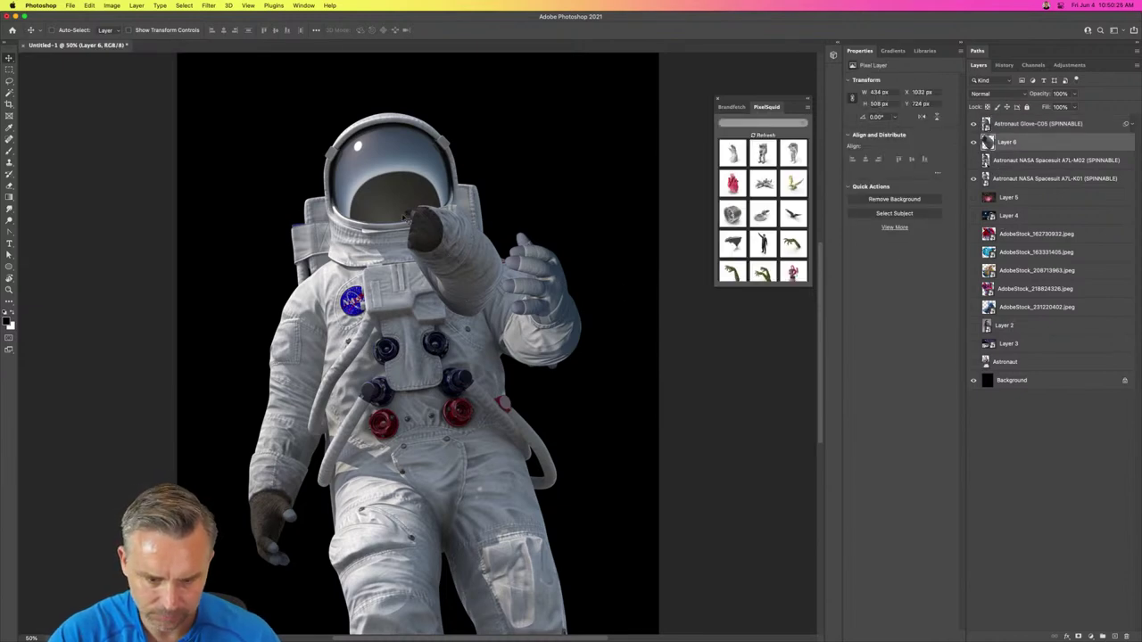
click(972, 143)
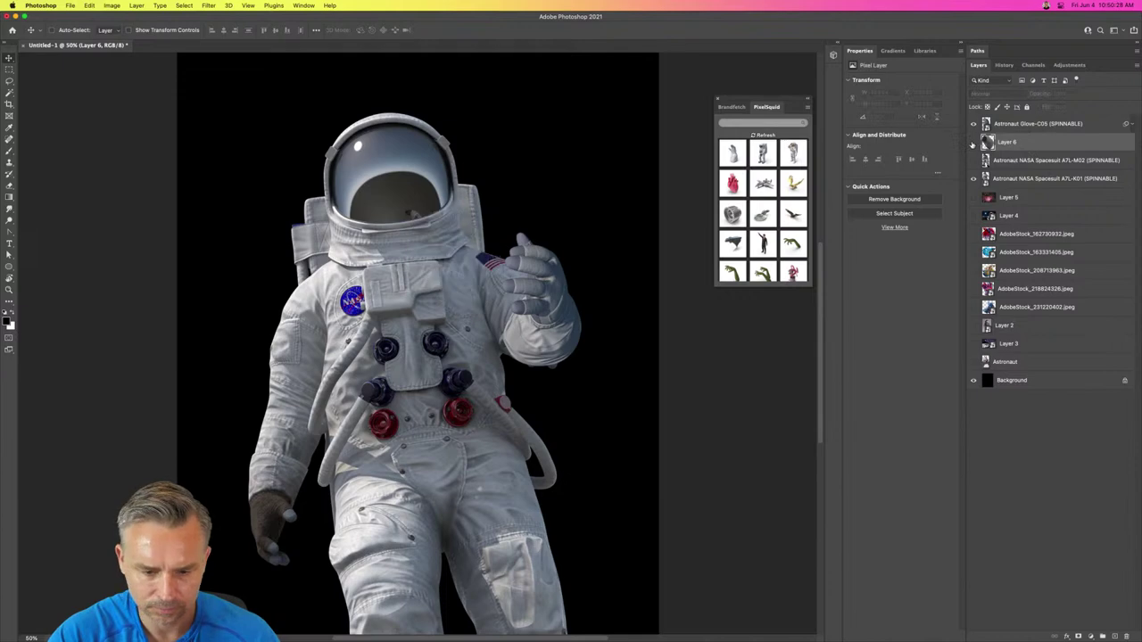
click(1023, 124)
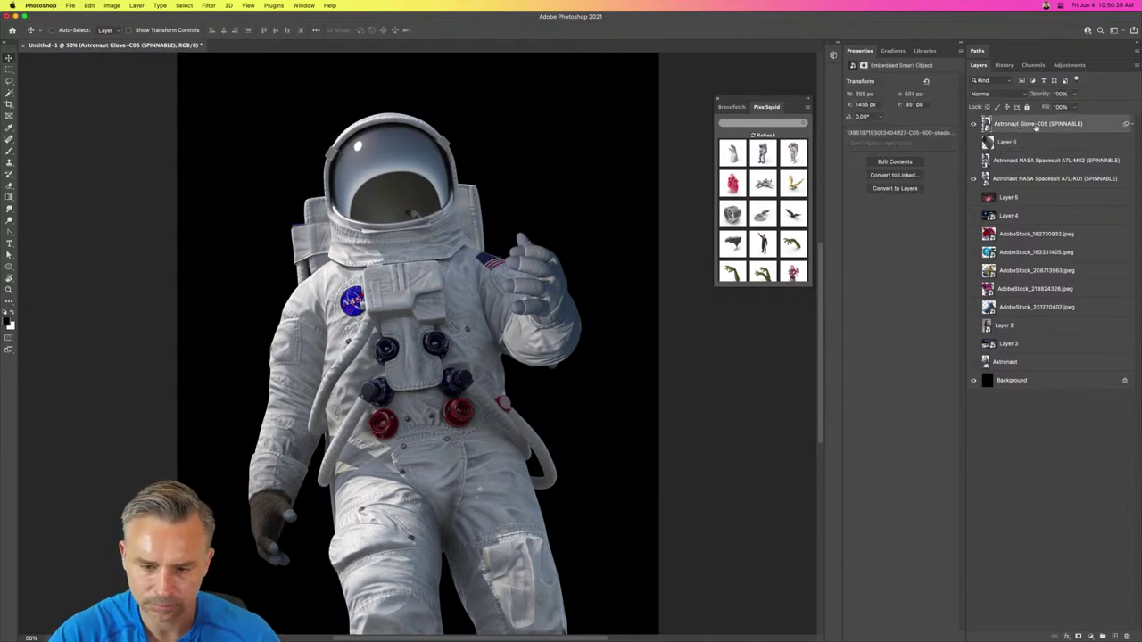
Step: Move the white glove down to Y 876 px over the raised hand and add empty Layer 7
drag(282, 171, 282, 175)
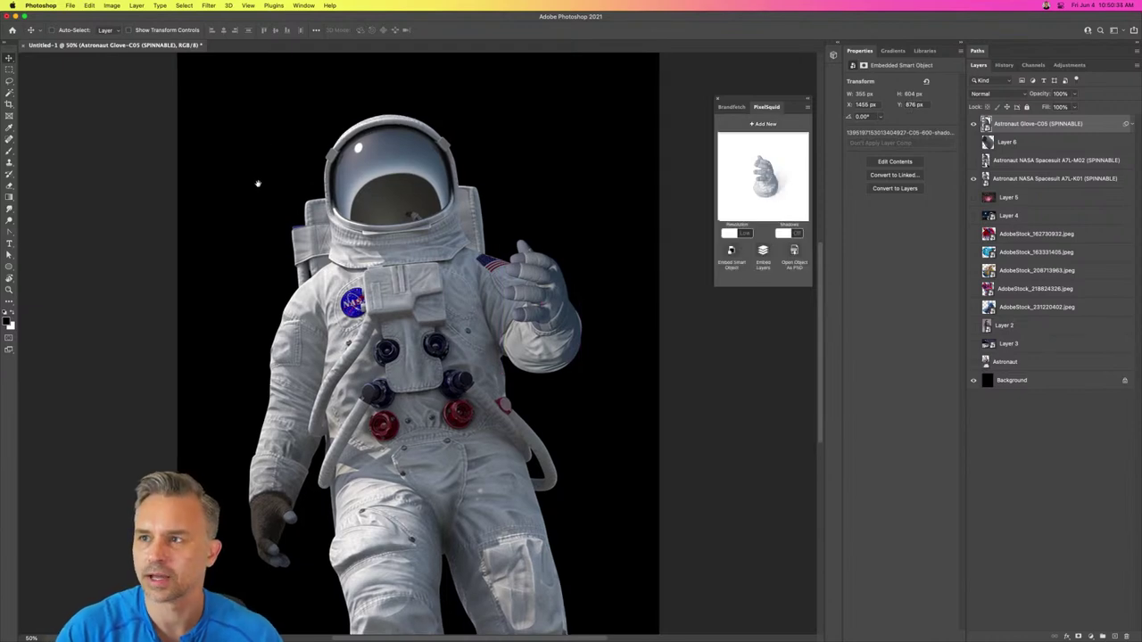
scroll(257, 184, up, 1)
scroll(259, 189, down, 1)
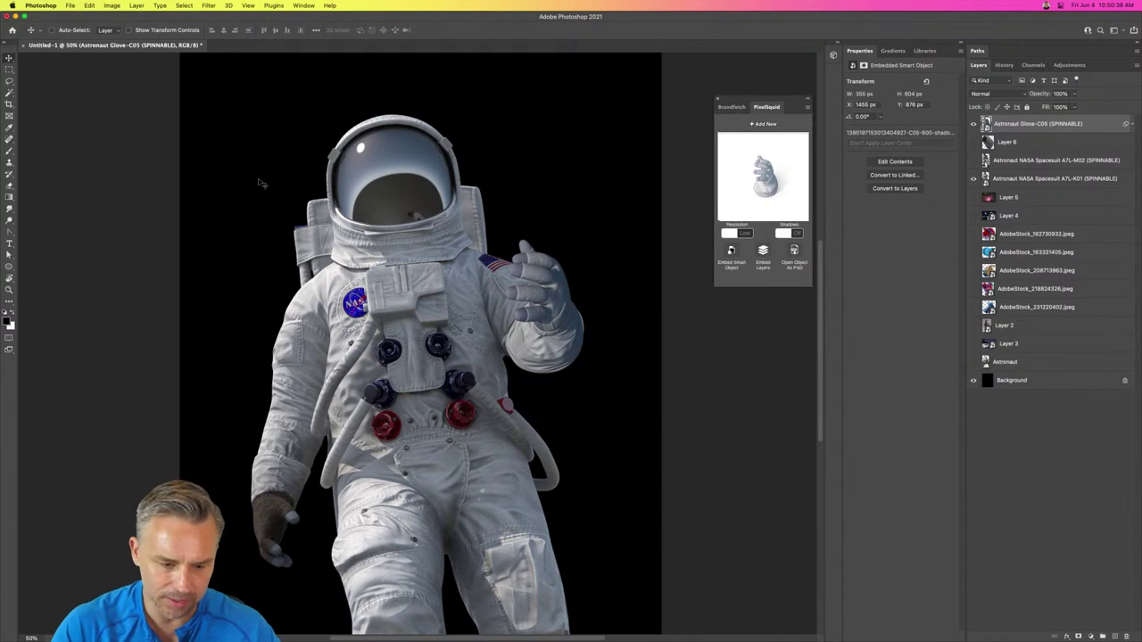
key(super+h)
key(super+plus)
scroll(259, 184, up, 3)
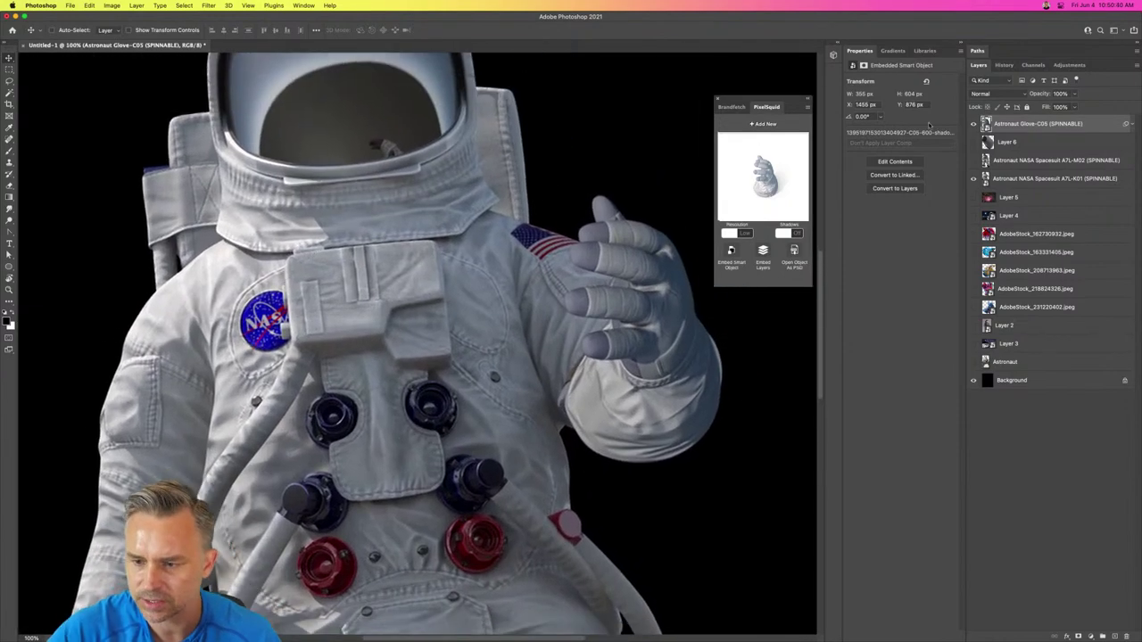
click(1114, 636)
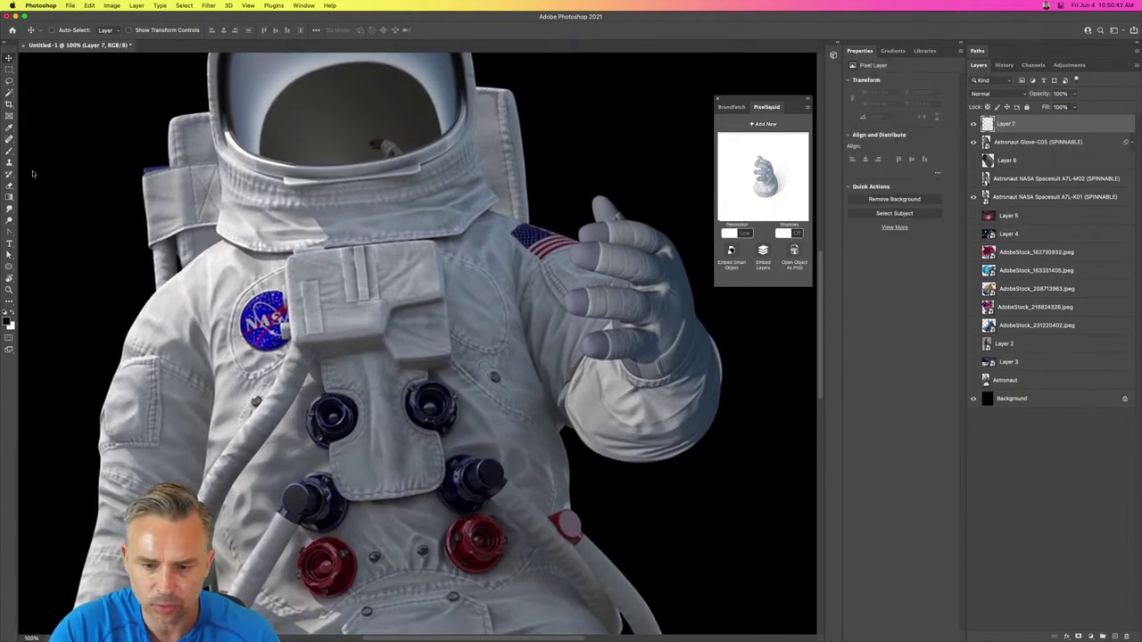
Step: Trace a freehand lasso selection around the astronaut's raised glove at 200% zoom
click(9, 93)
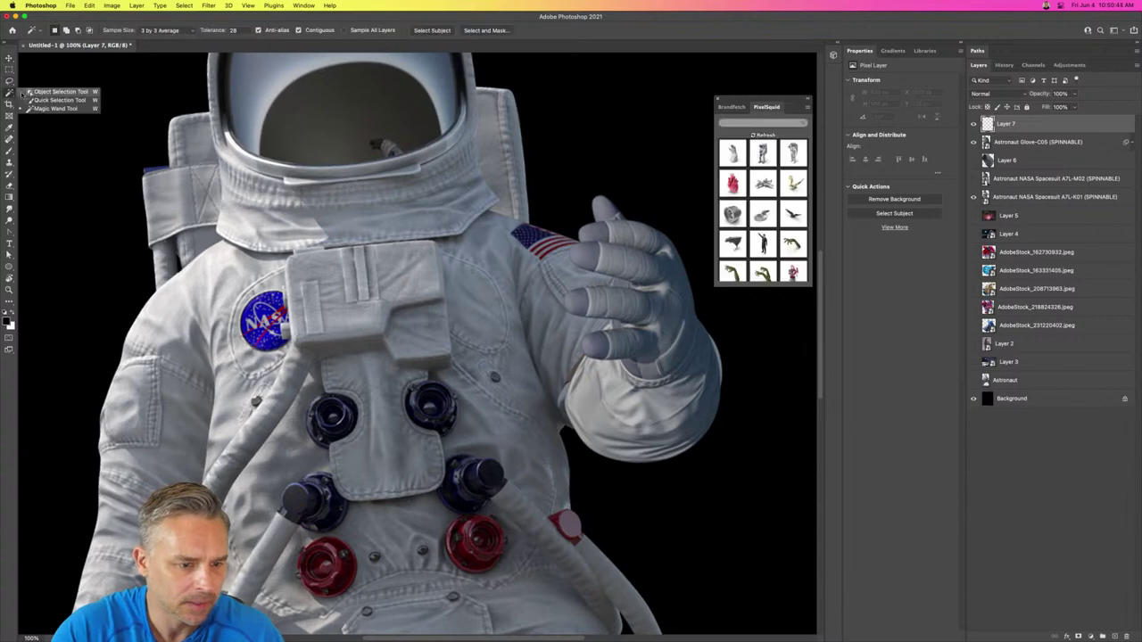
key(shift+w)
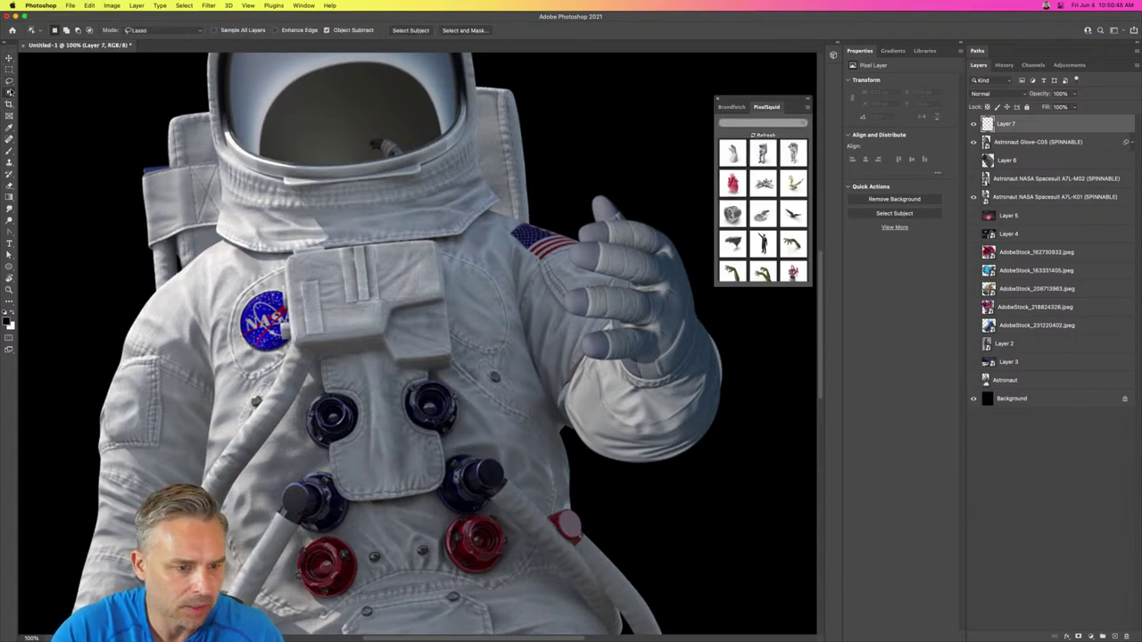
click(8, 92)
click(59, 100)
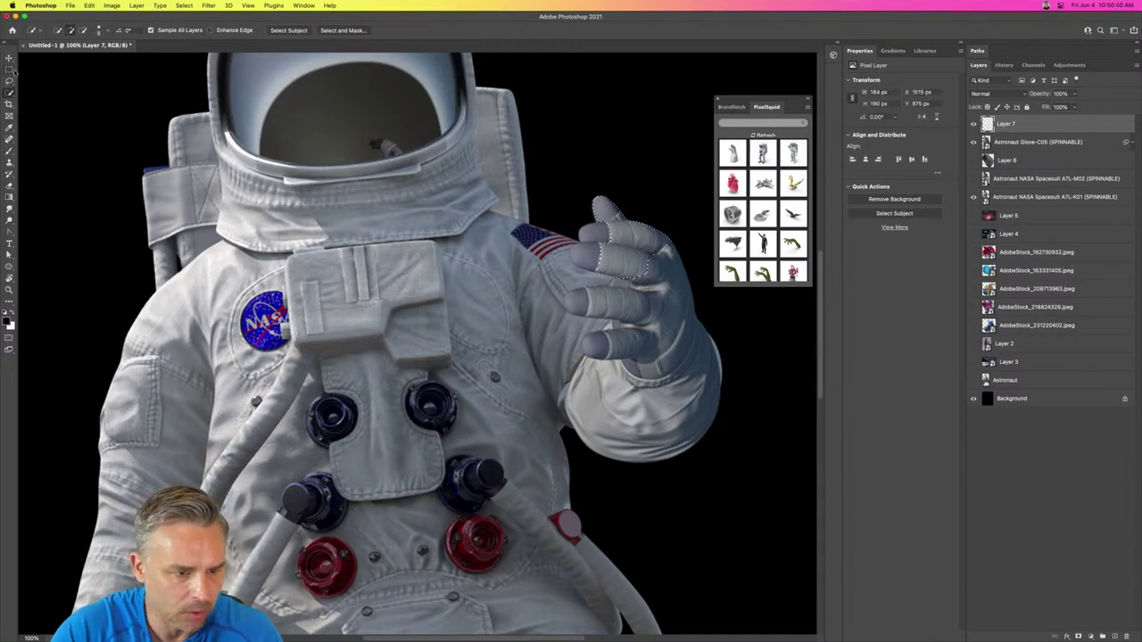
key(l)
key(super+equal)
scroll(624, 98, right, 5)
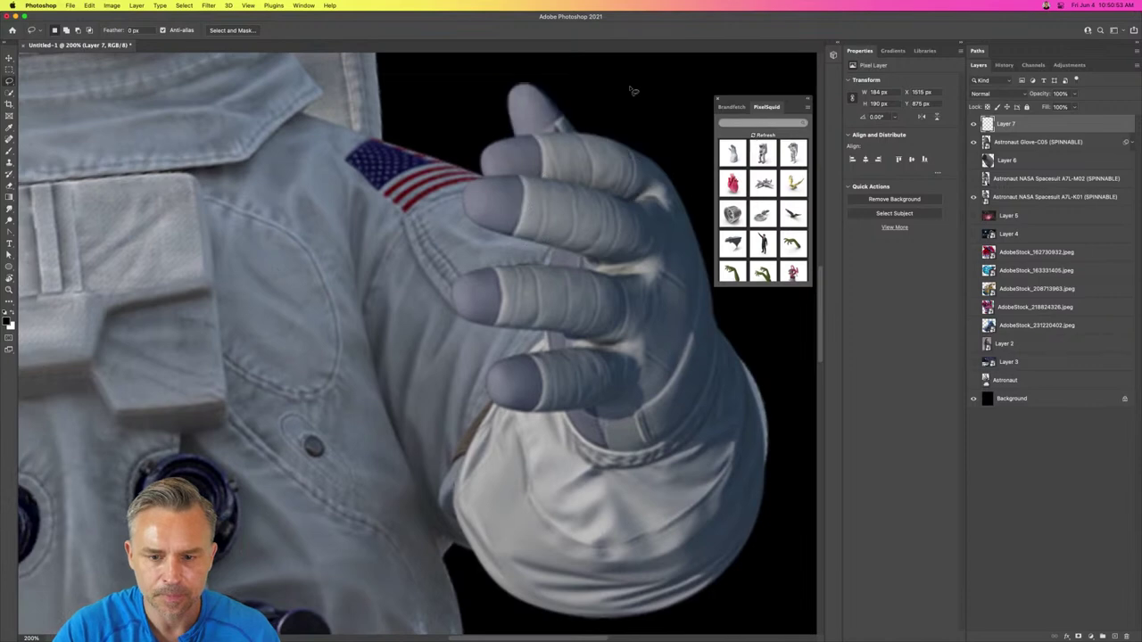
mouse_move(610, 92)
mouse_down()
mouse_move(598, 111)
mouse_move(538, 134)
mouse_move(540, 174)
mouse_move(521, 179)
mouse_move(514, 234)
mouse_move(488, 268)
mouse_move(499, 286)
mouse_move(496, 336)
mouse_move(533, 361)
mouse_move(536, 413)
mouse_move(570, 421)
mouse_move(587, 442)
mouse_move(628, 450)
mouse_move(684, 426)
mouse_up()
mouse_move(708, 365)
mouse_down()
mouse_move(708, 253)
mouse_move(677, 128)
mouse_move(653, 89)
mouse_up()
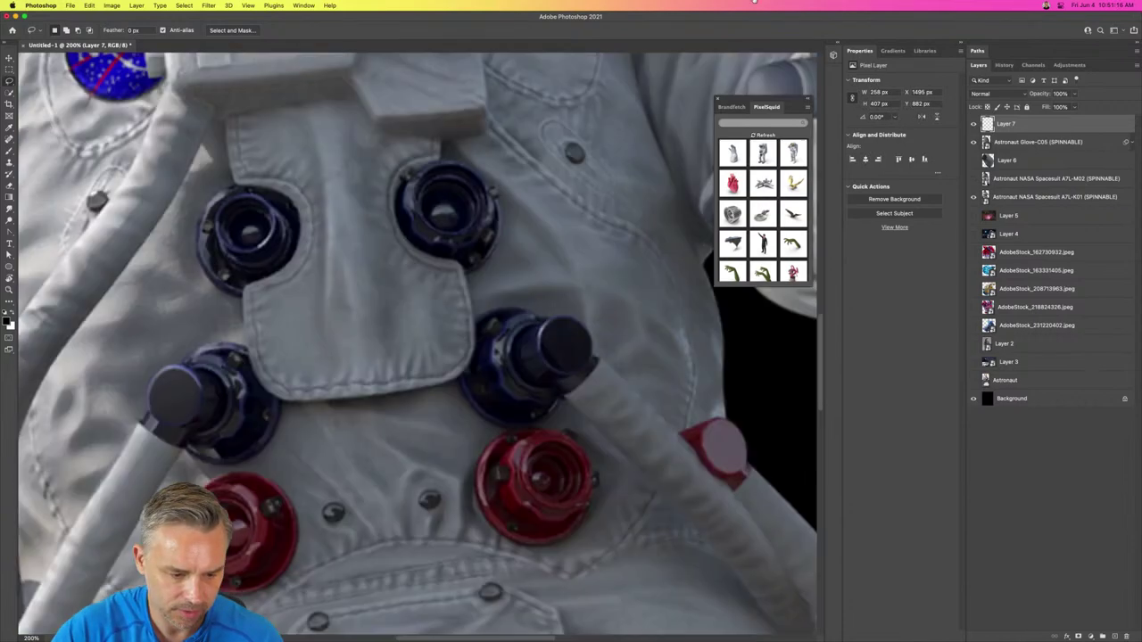
scroll(542, 347, down, 10)
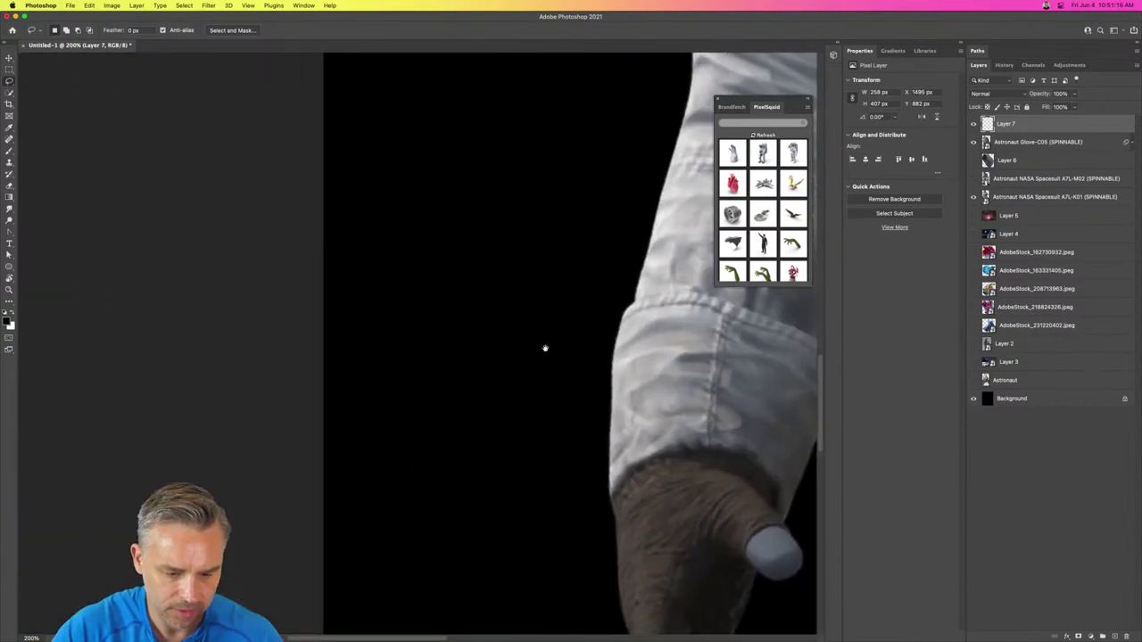
scroll(354, 214, right, 3)
Step: Fill the glove selection on Layer 7 with a sampled dark grey-brown, then deselect
key(i)
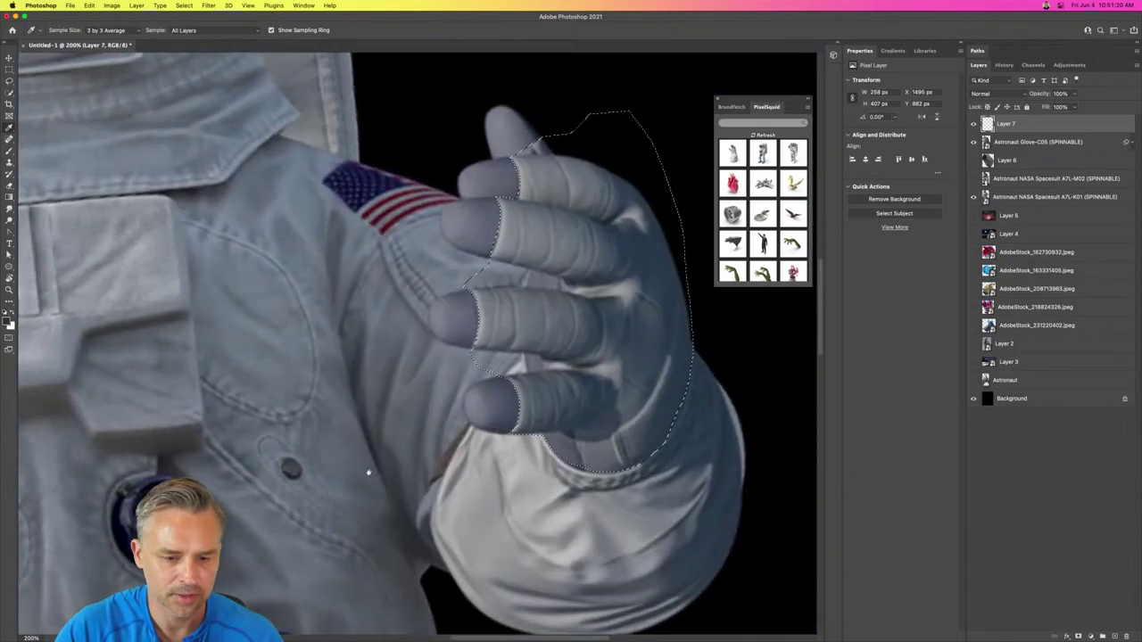
key(shift+BackSpace)
key(Return)
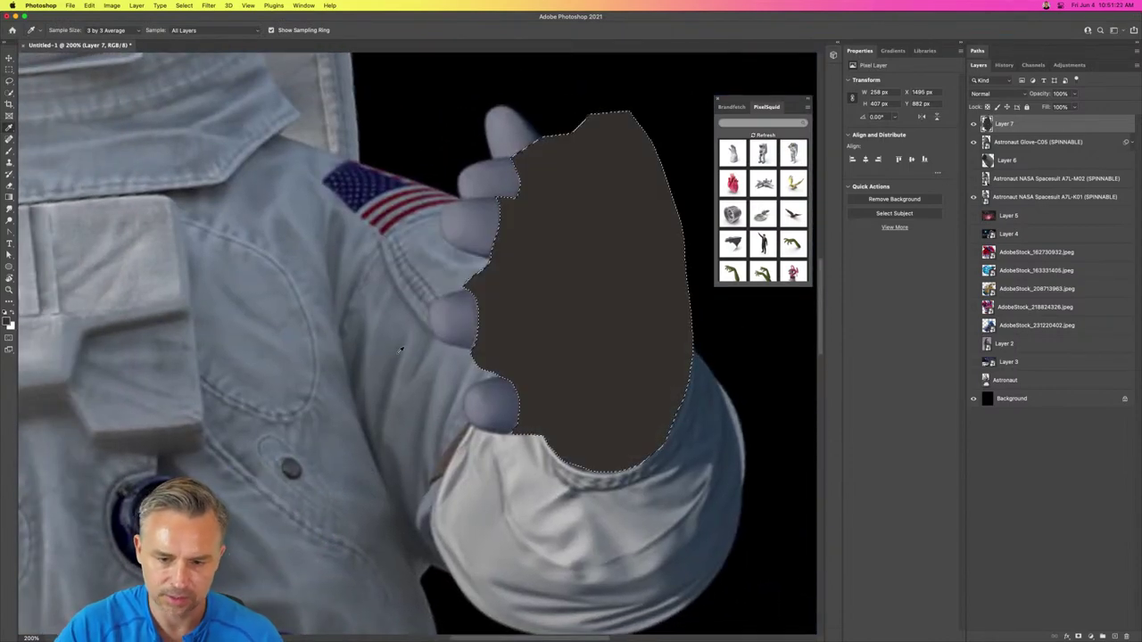
key(super+d)
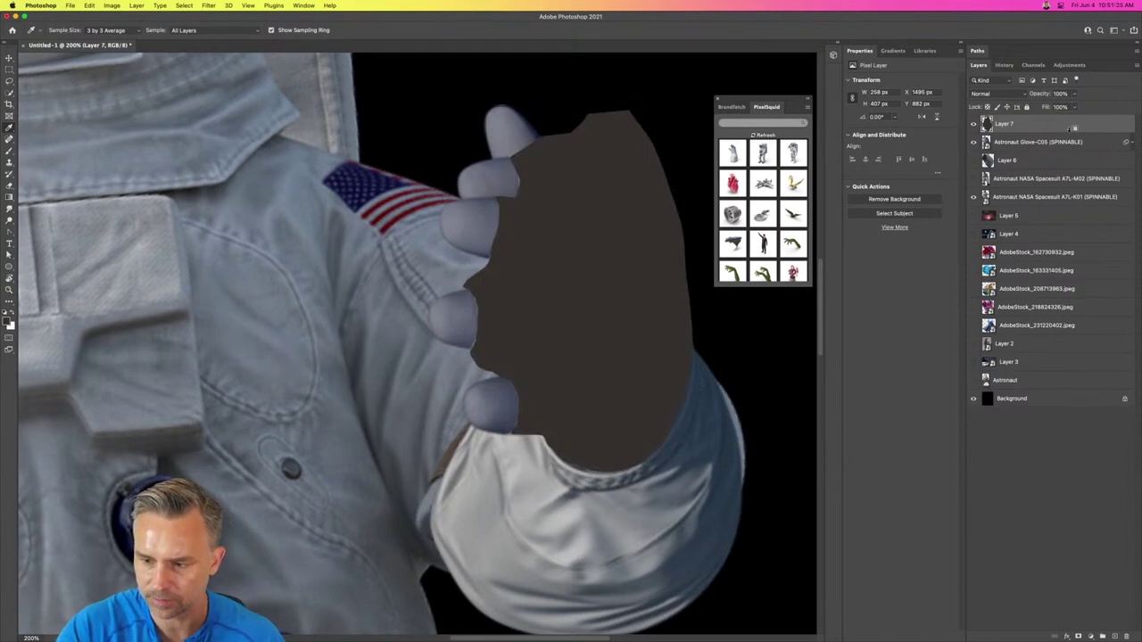
drag(1071, 130, 1056, 130)
click(979, 93)
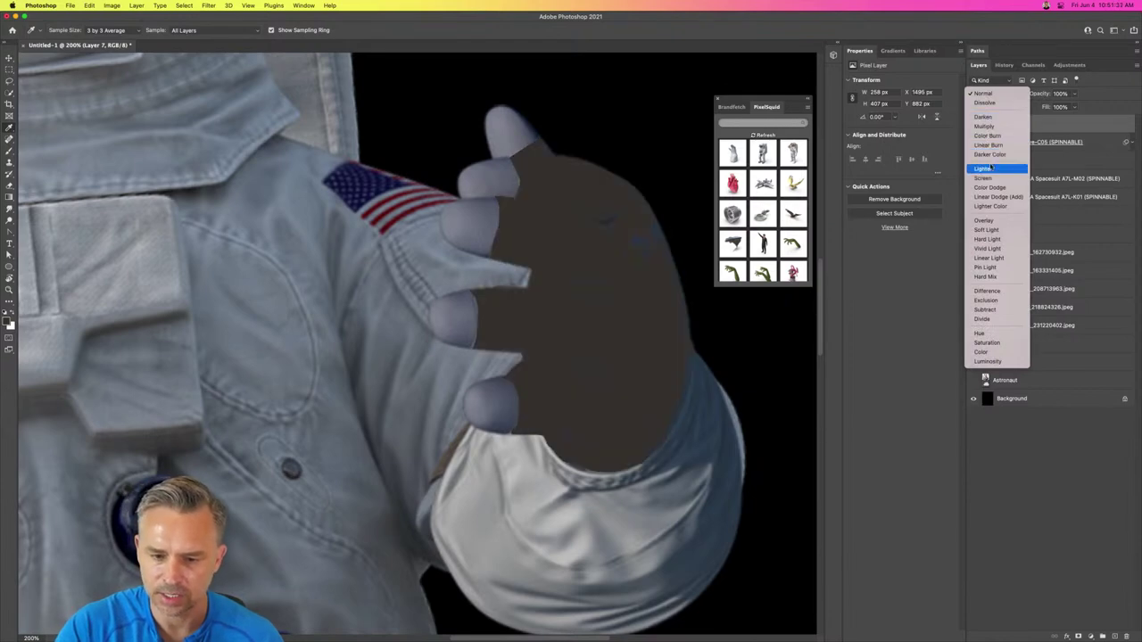
Step: Set Layer 7's blend mode to Overlay so its dark fill shades the glove
click(991, 222)
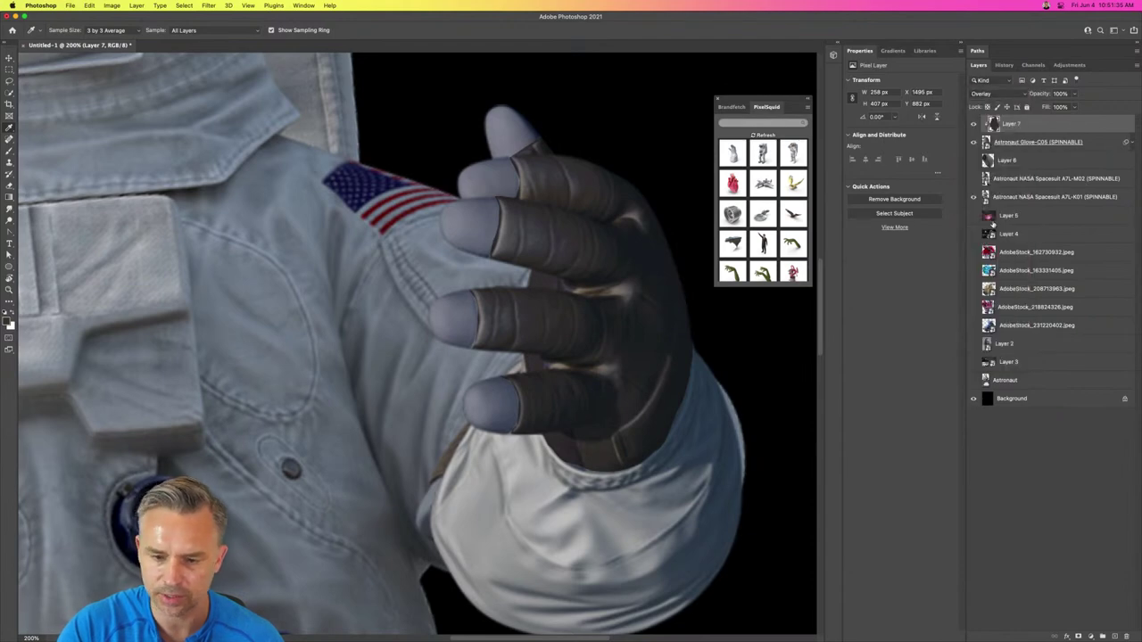
key(super+minus)
key(super+minus)
key(super+minus)
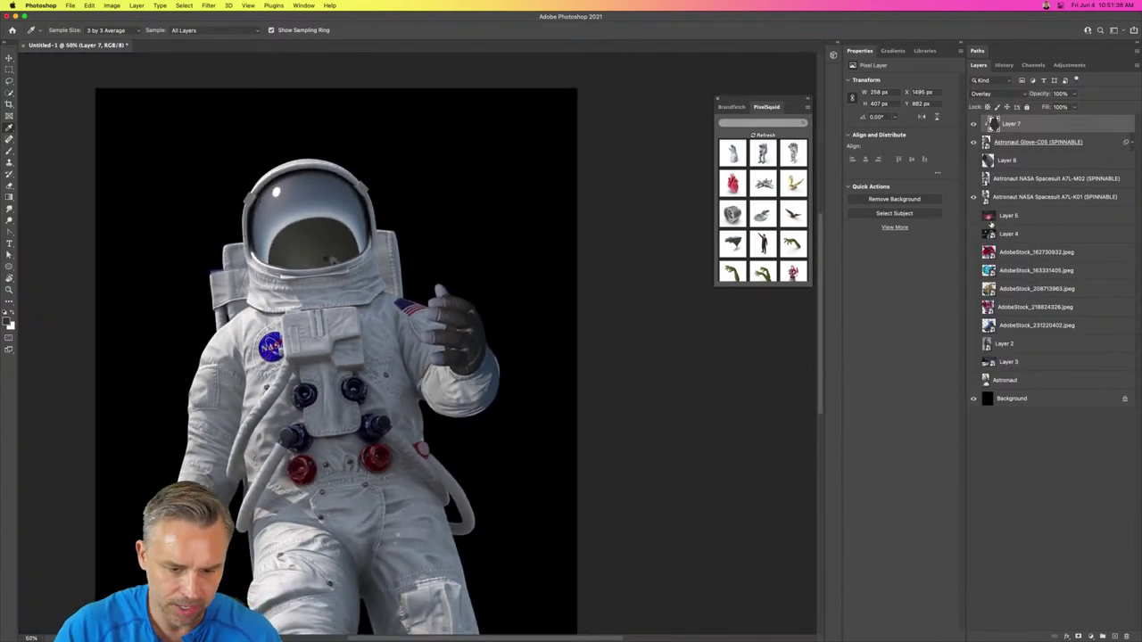
scroll(495, 336, left, 5)
scroll(495, 337, down, 2)
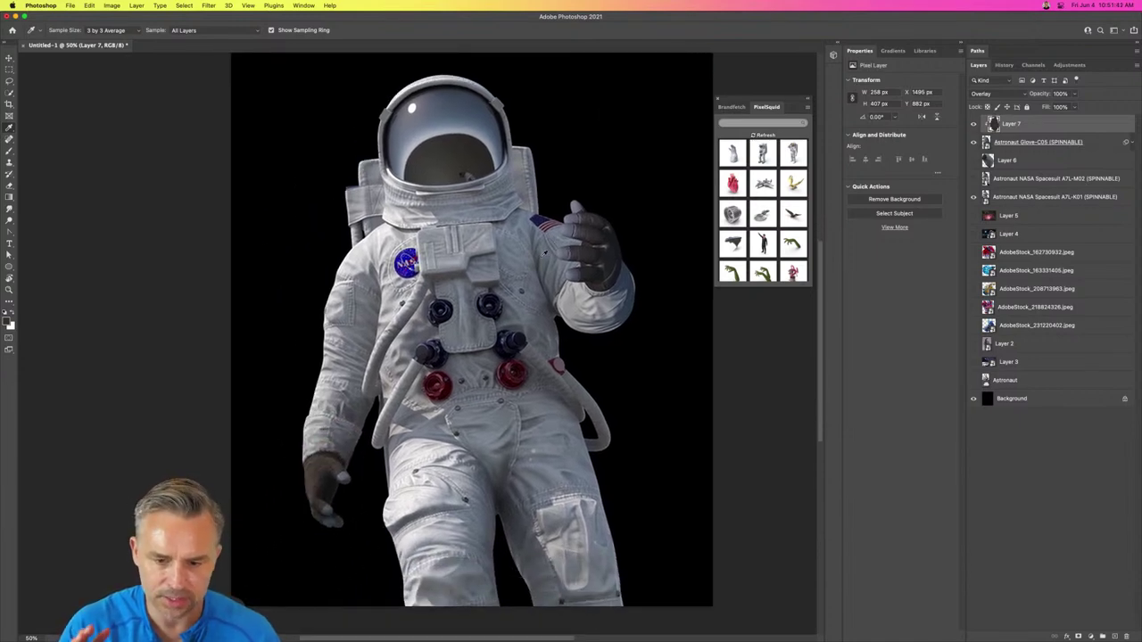
key(super+plus)
key(super+plus)
key(super+plus)
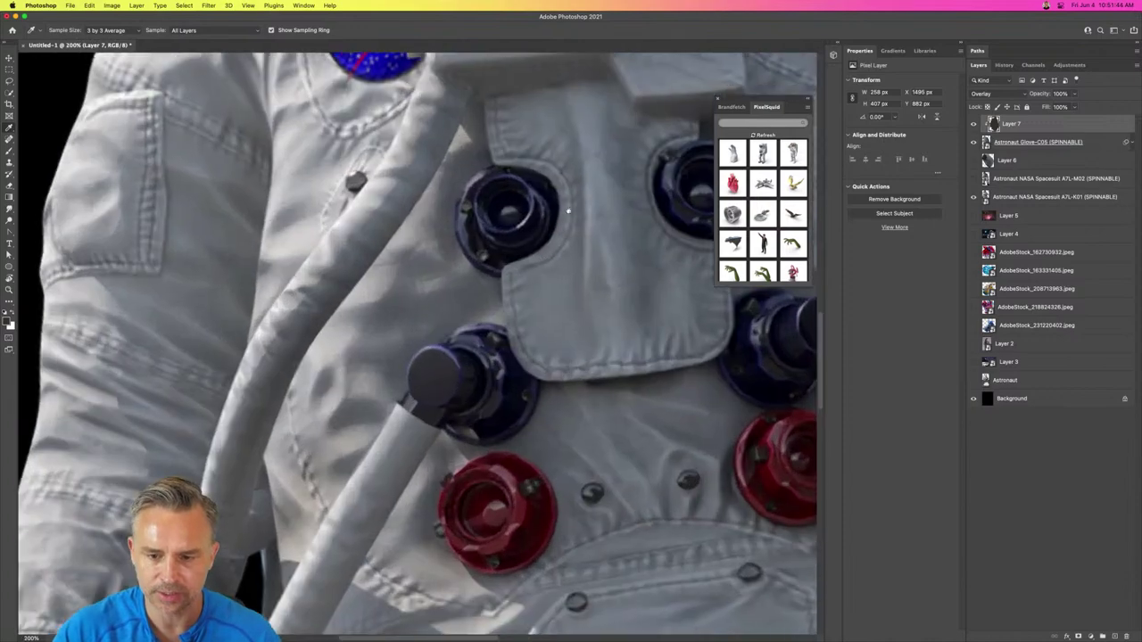
scroll(476, 298, right, 5)
scroll(476, 297, up, 4)
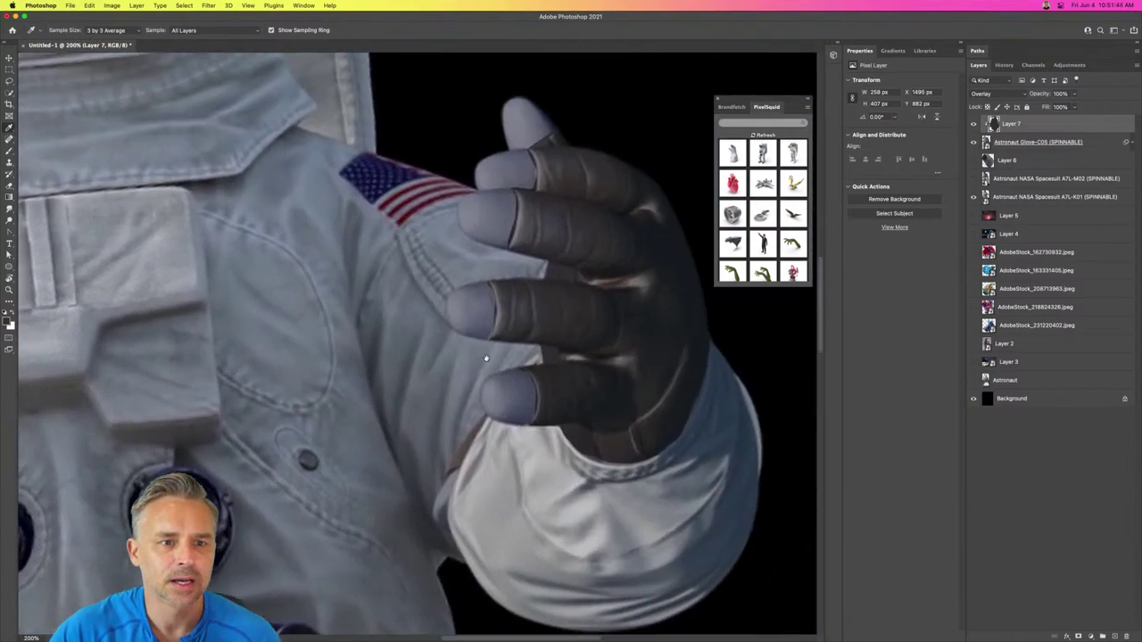
scroll(334, 317, left, 2)
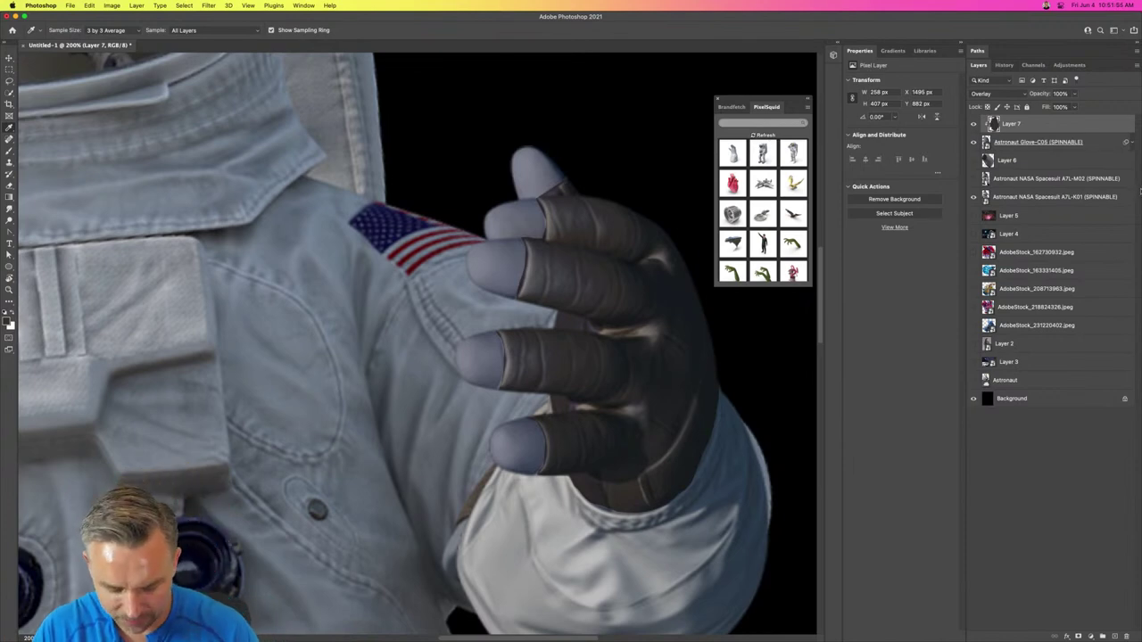
Step: With the Brush tool active, add a white layer mask to Layer 7
key(b)
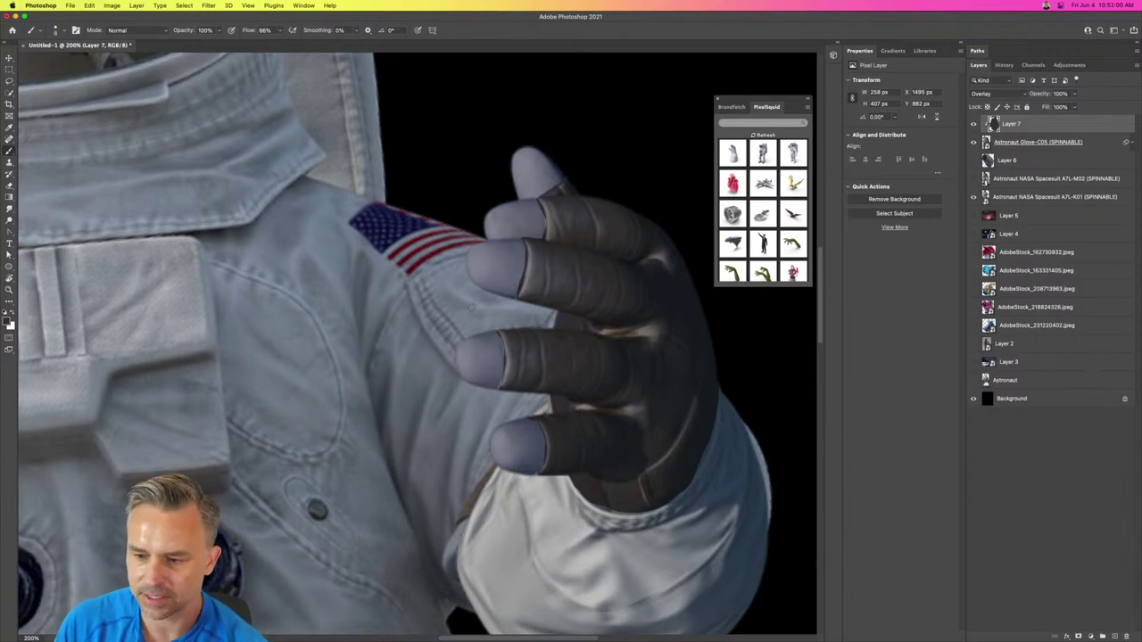
click(1079, 636)
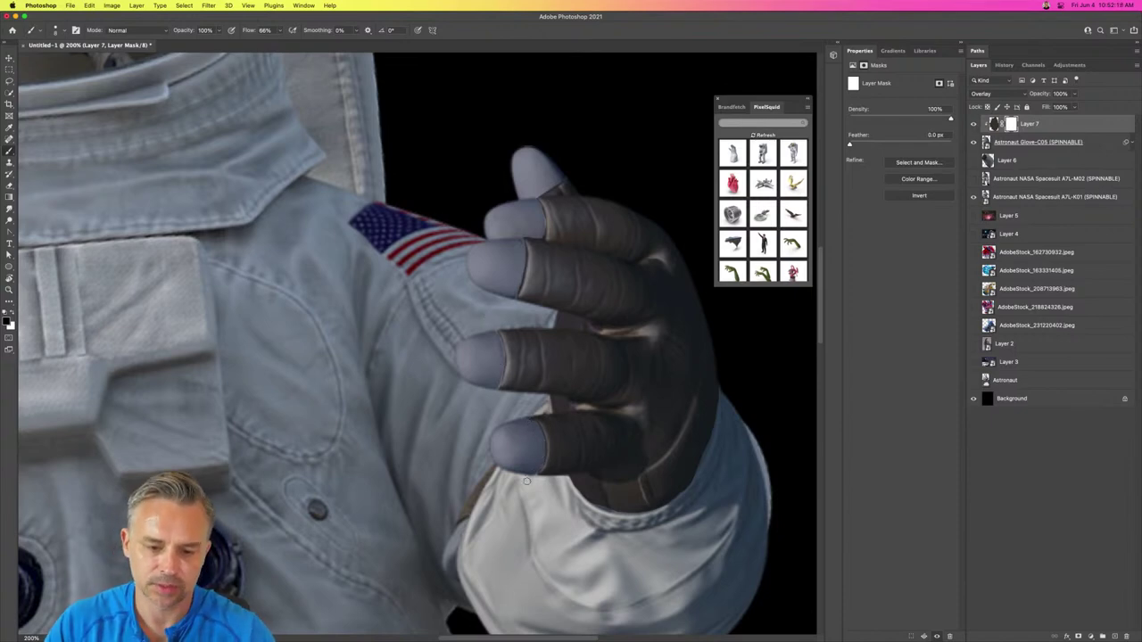
key(super+0)
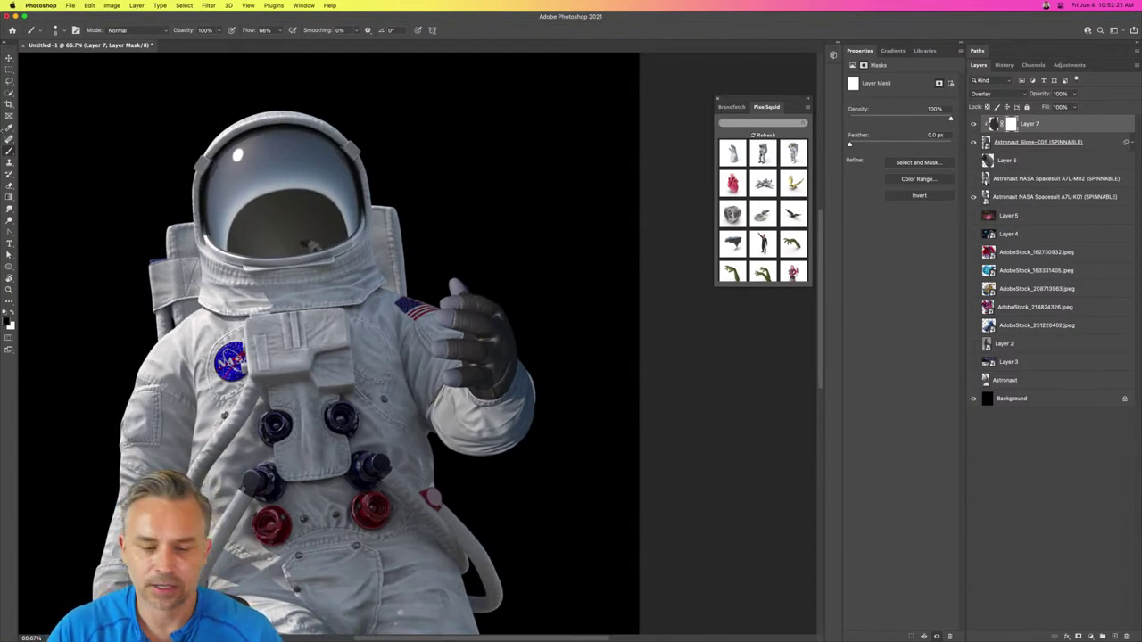
drag(74, 262, 265, 250)
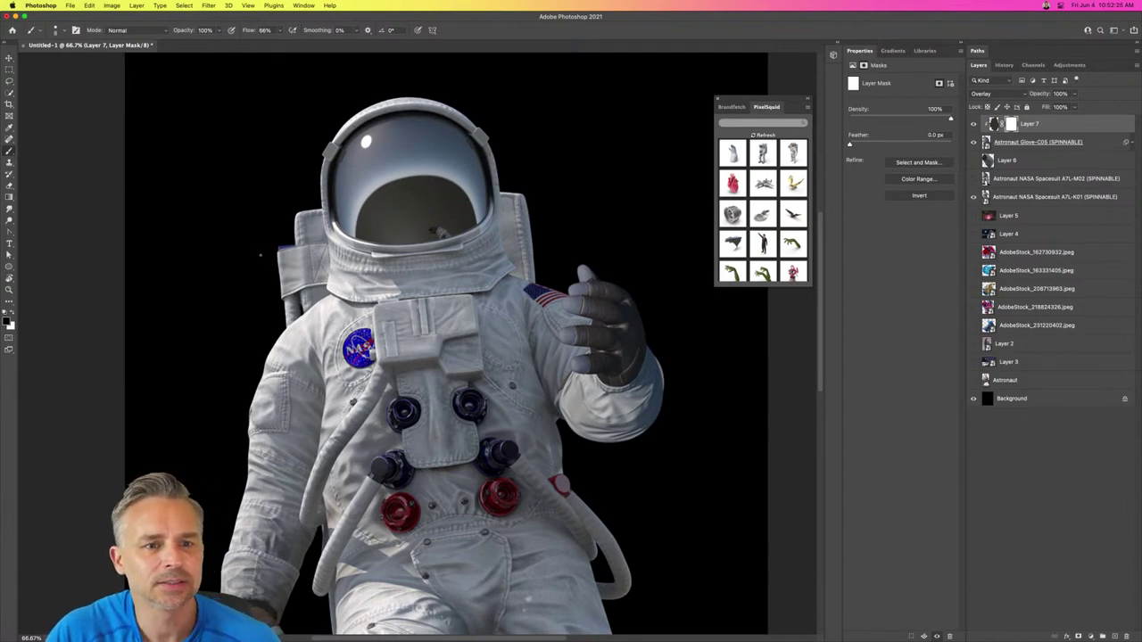
key(v)
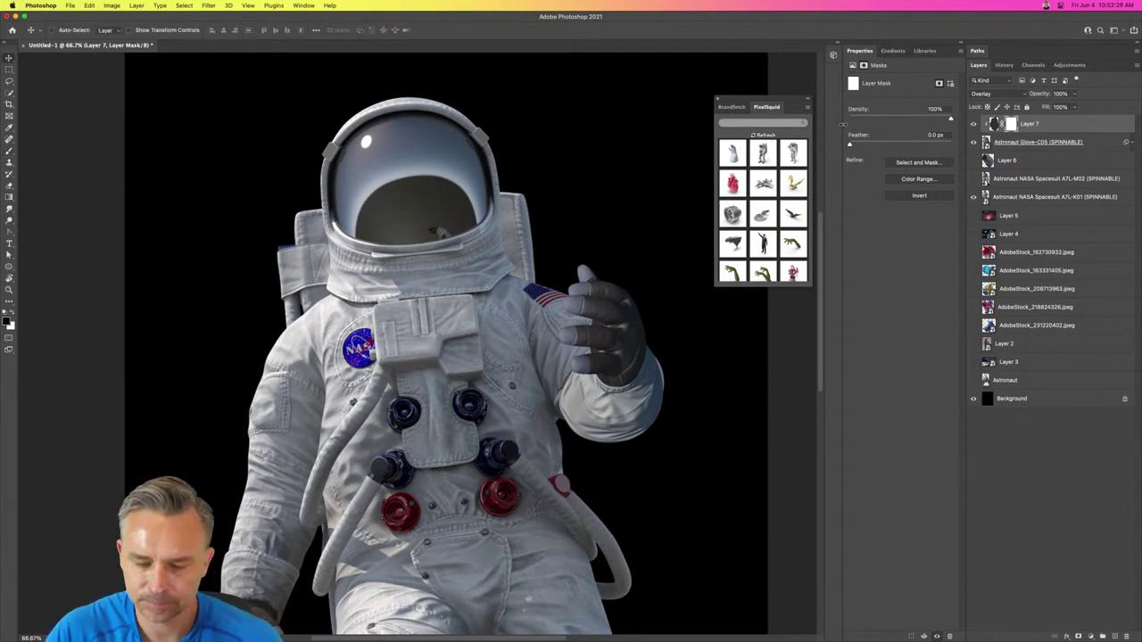
Step: Save the composite as SpaceFish.psd on the Desktop, then combine Layer 7 and the glove into one smart object
key(super+s)
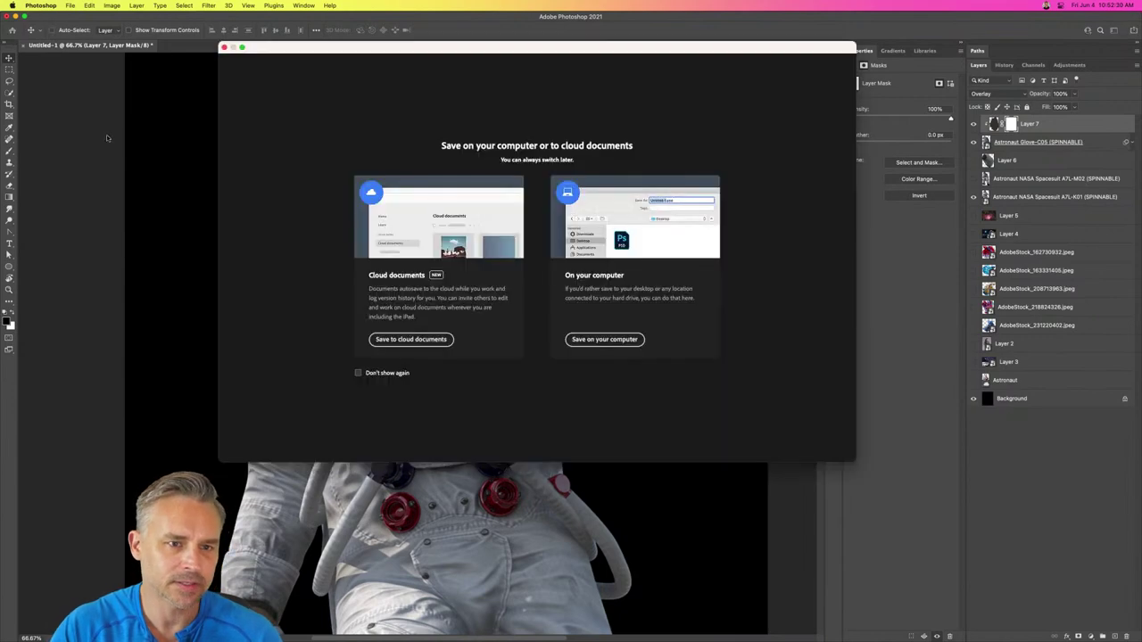
click(609, 345)
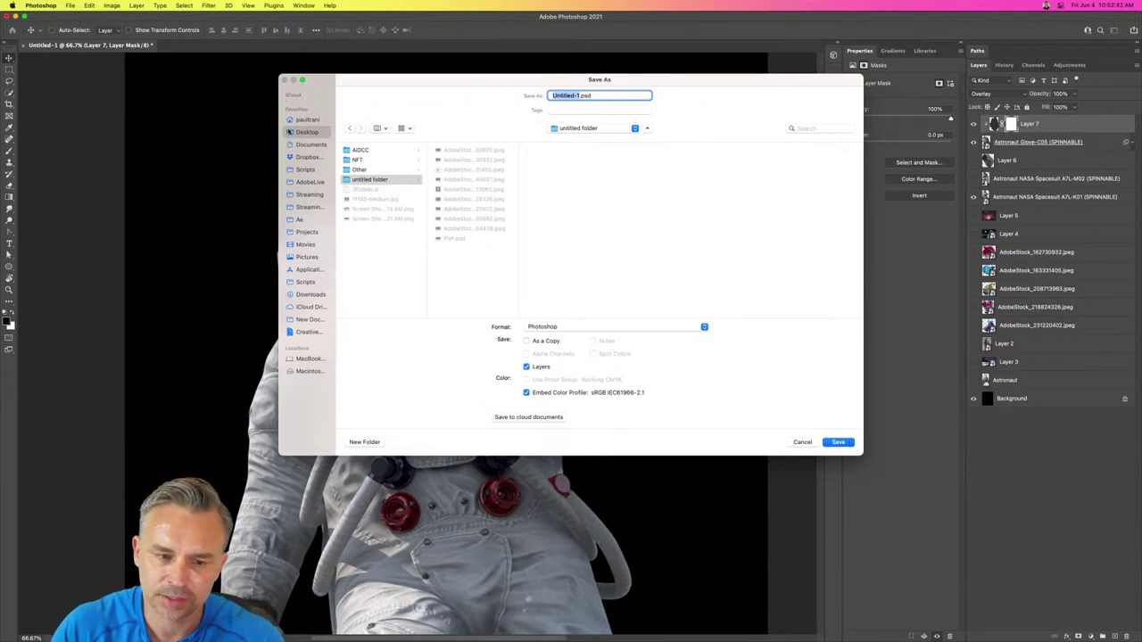
drag(452, 81, 453, 110)
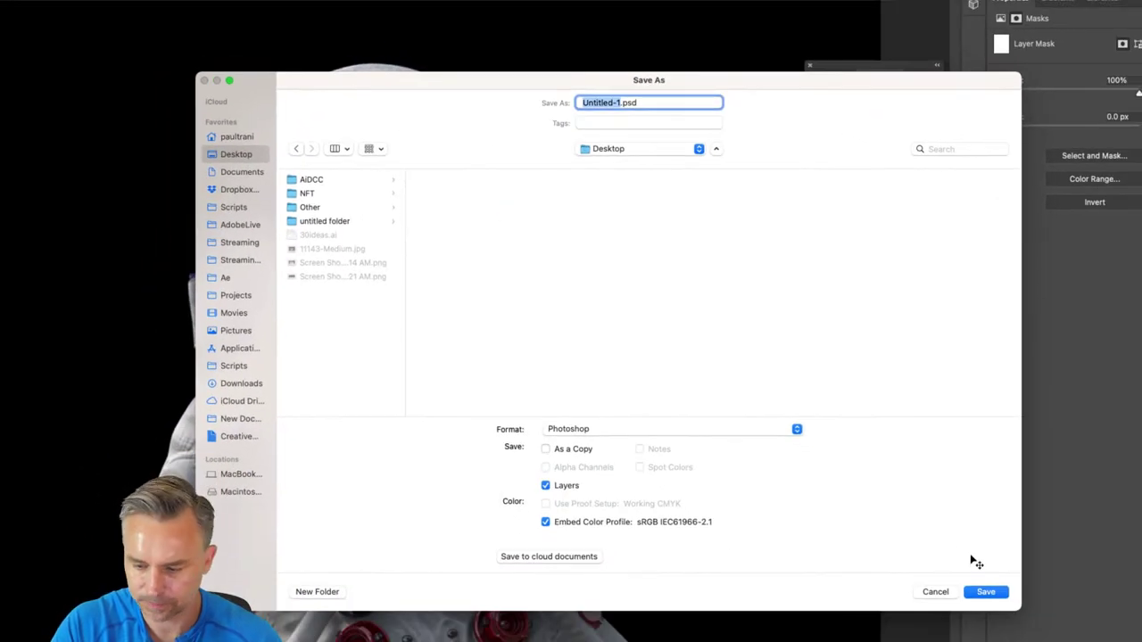
drag(1024, 611, 905, 477)
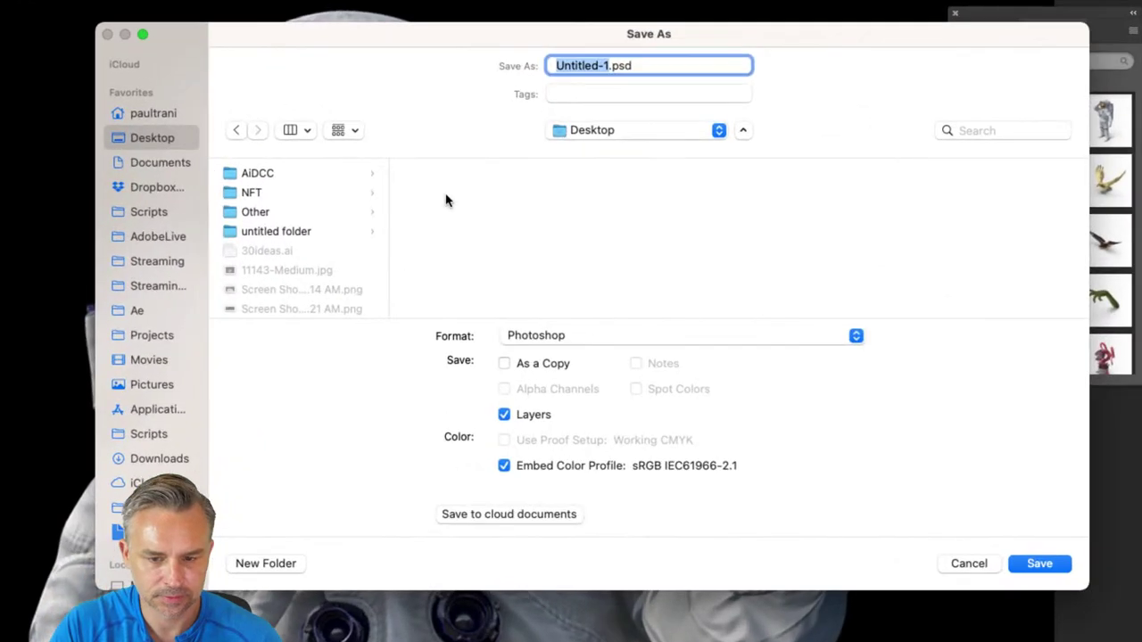
text(SpaceFish)
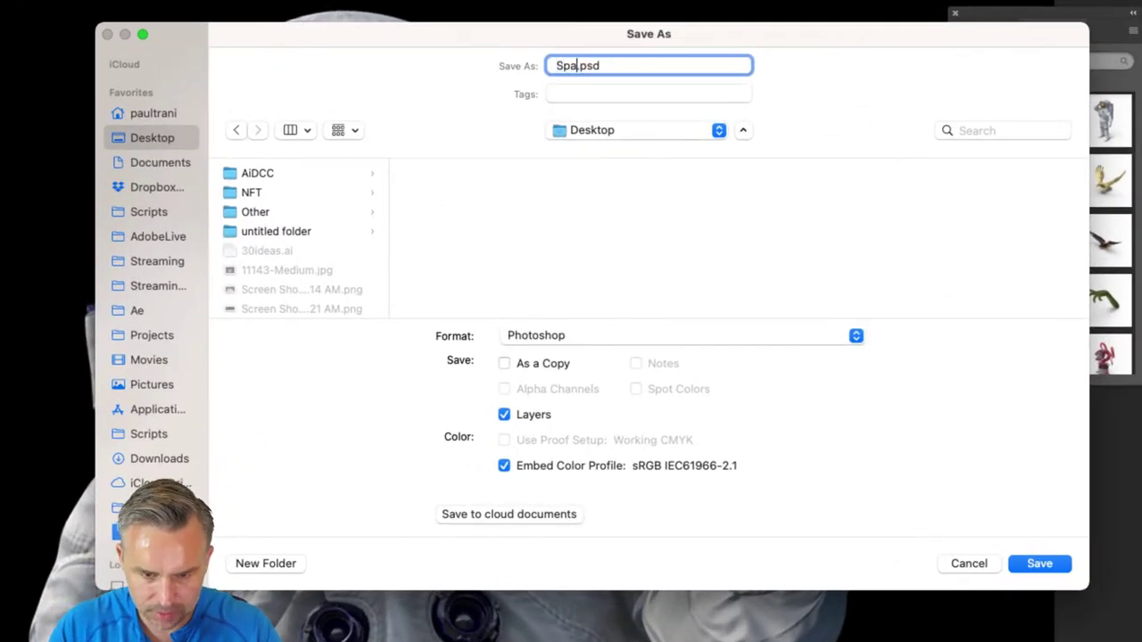
key(Return)
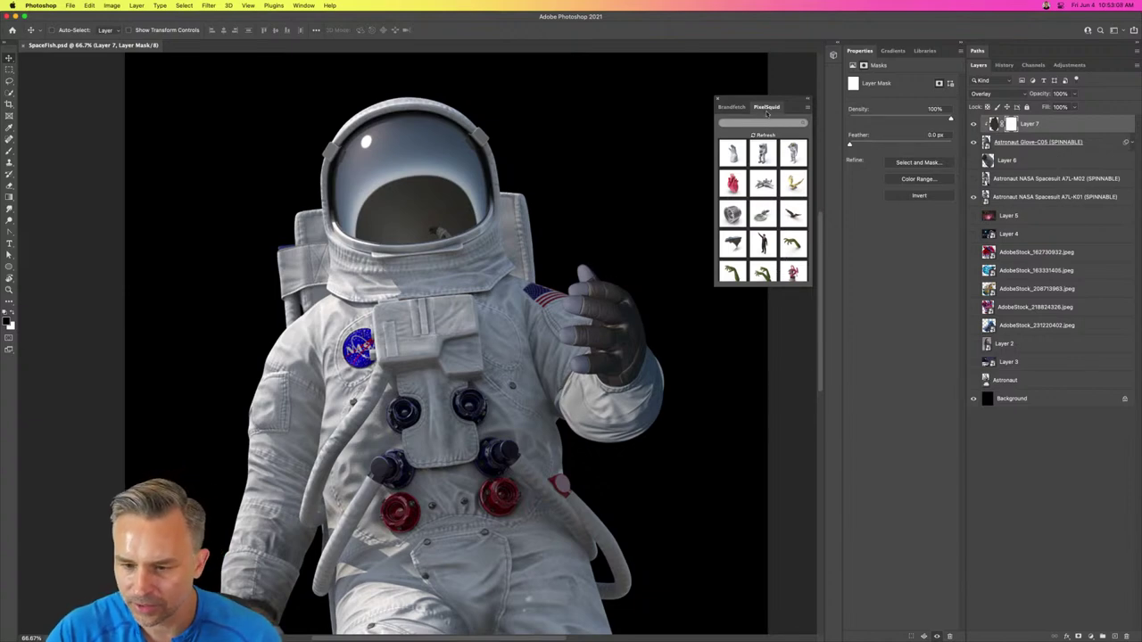
shift+click(1099, 145)
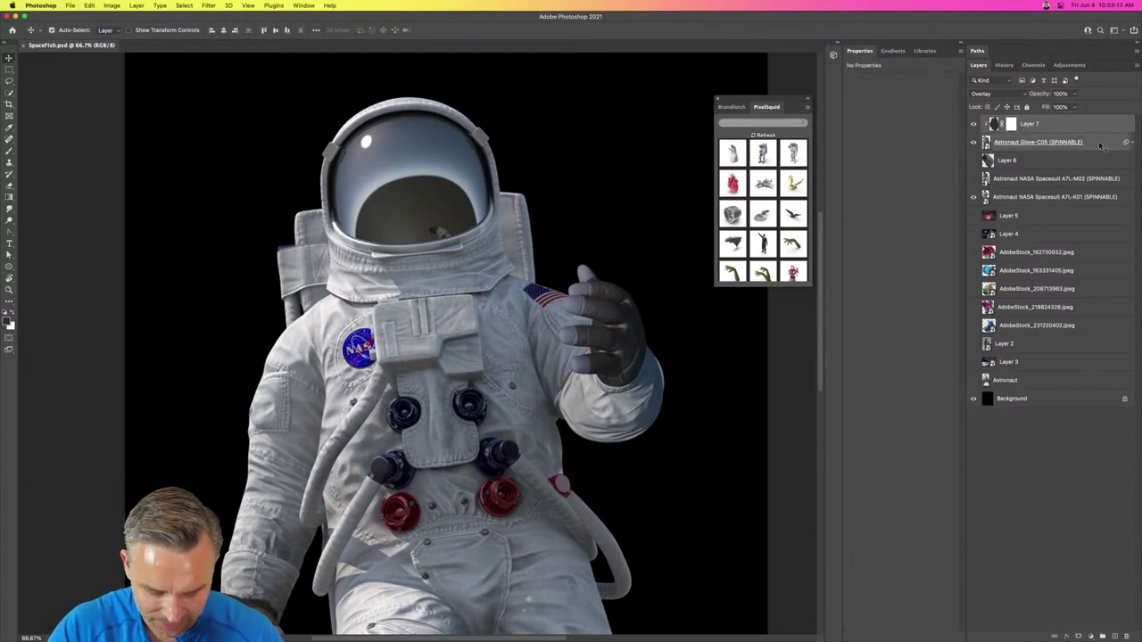
key(ctrl+e)
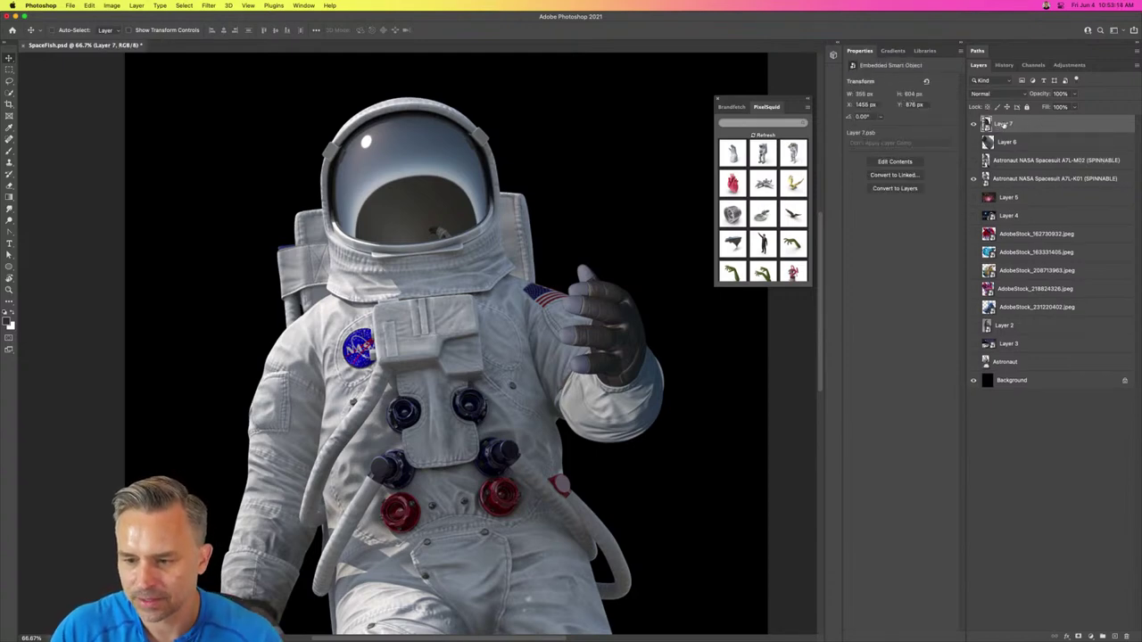
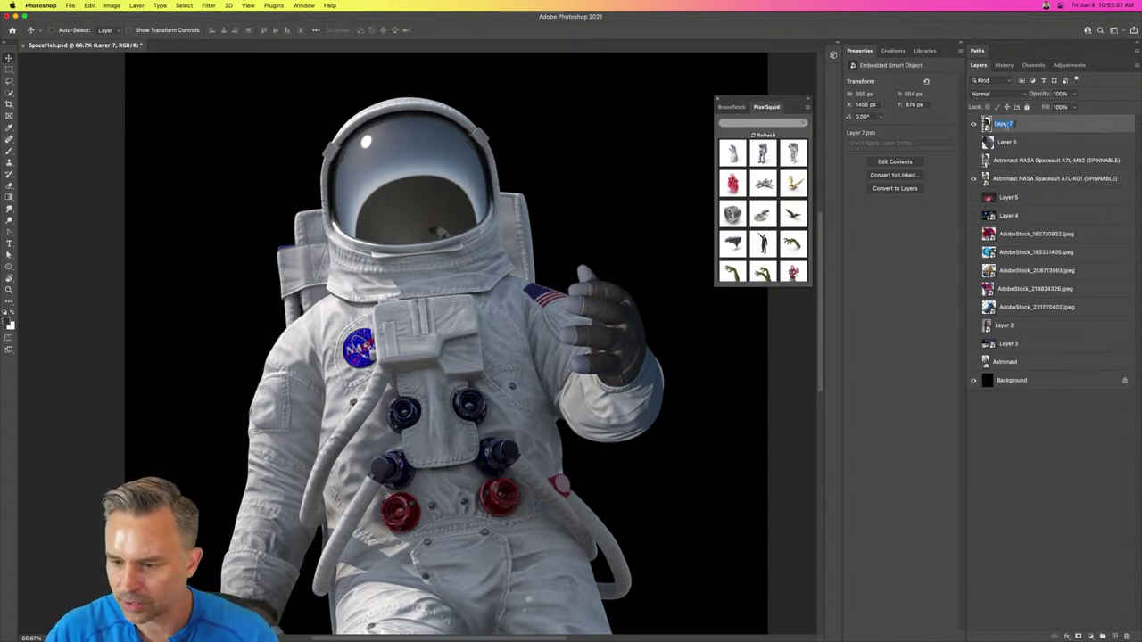
Step: Name the top layer 'astronaut', toggle the body layer's visibility, and select the A7L-K01 spacesuit layer
text(fitro)
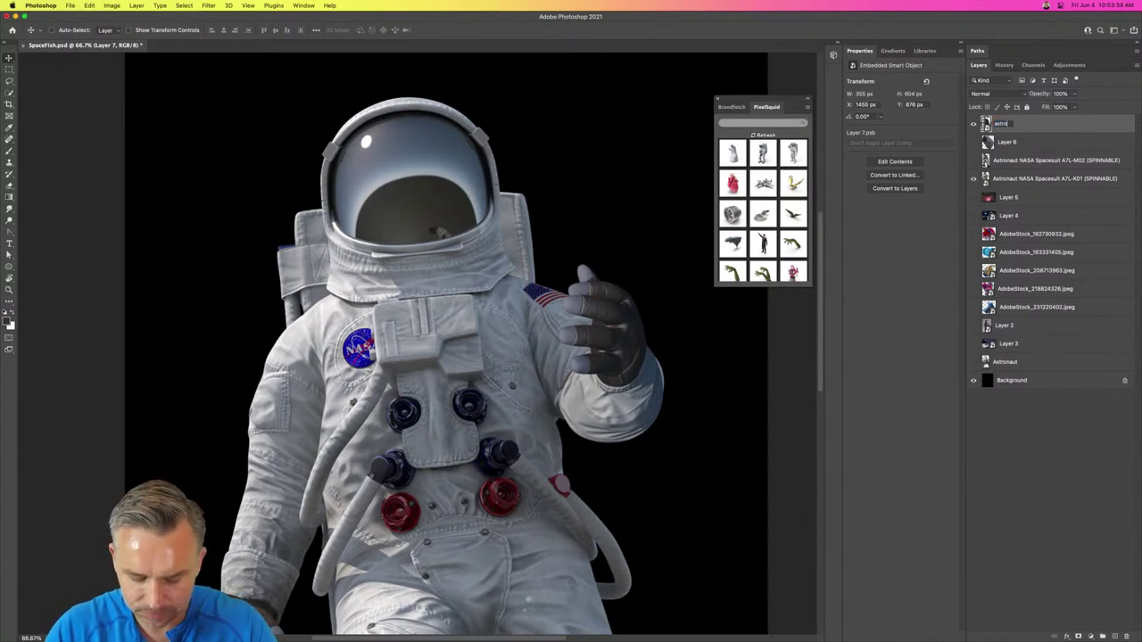
text(naut)
key(Return)
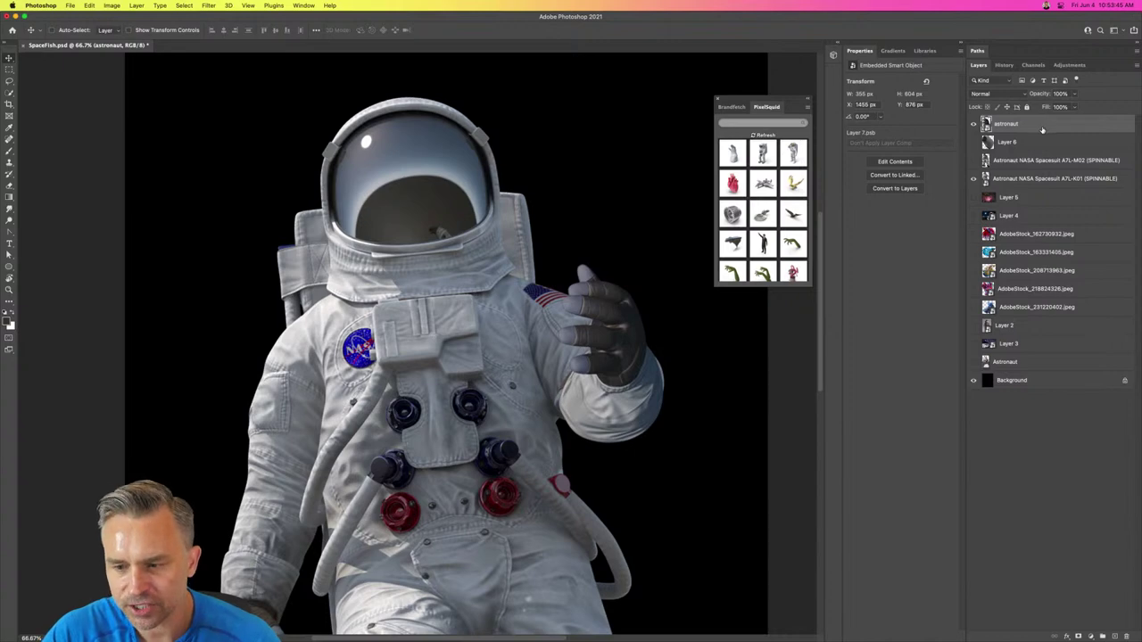
click(974, 180)
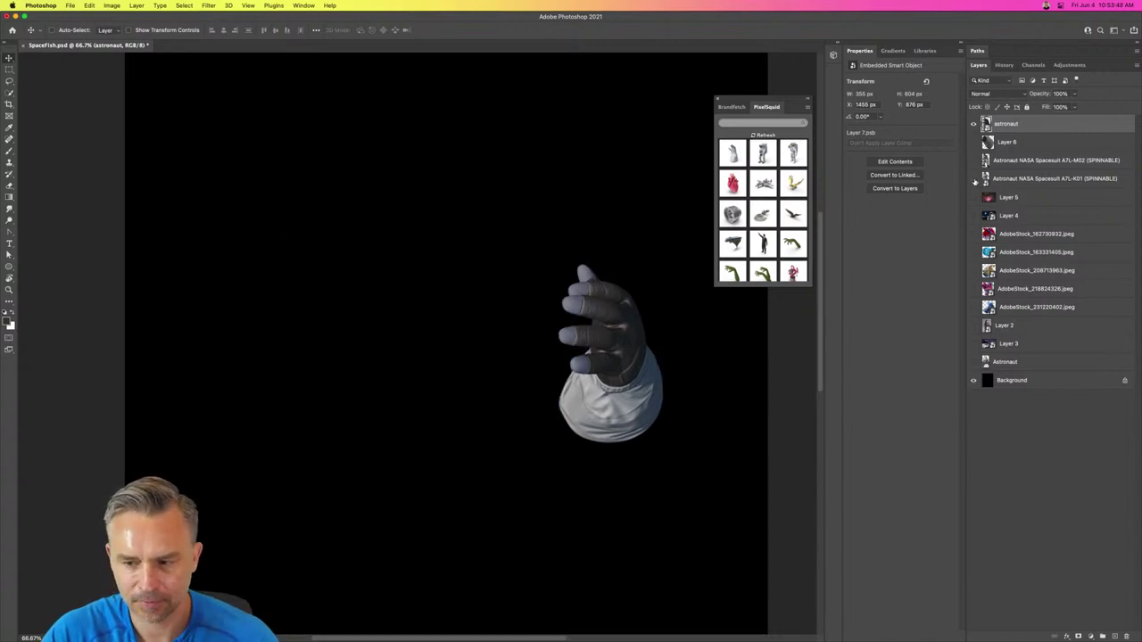
click(974, 179)
click(1035, 182)
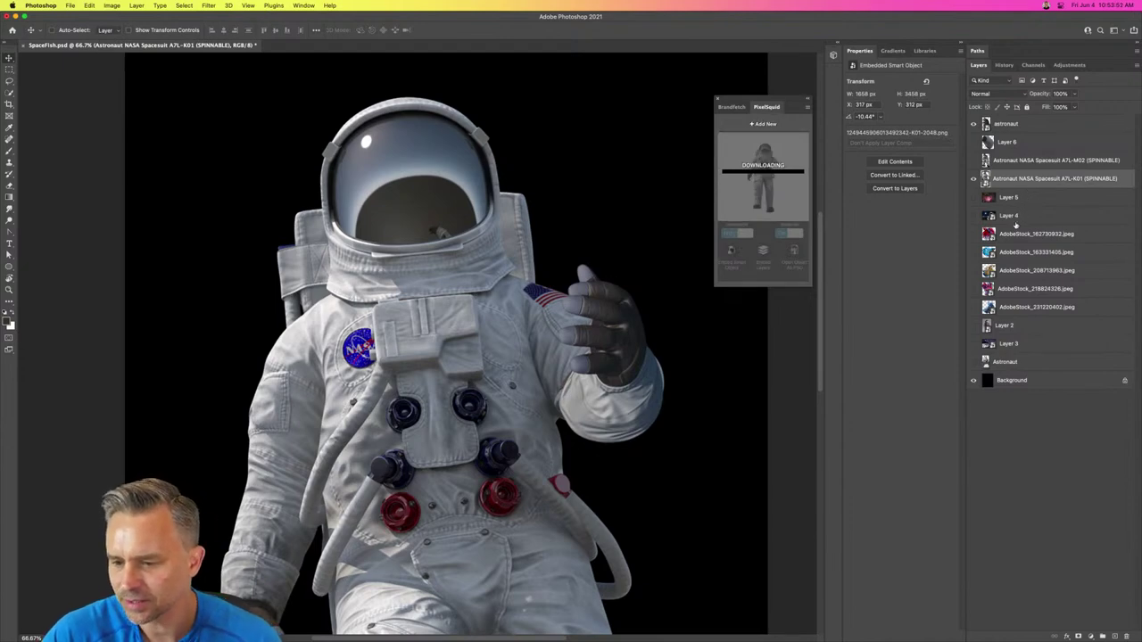
Step: Show Layer 5's nebula star image, rotate it -90° and scale it to cover the canvas
click(973, 197)
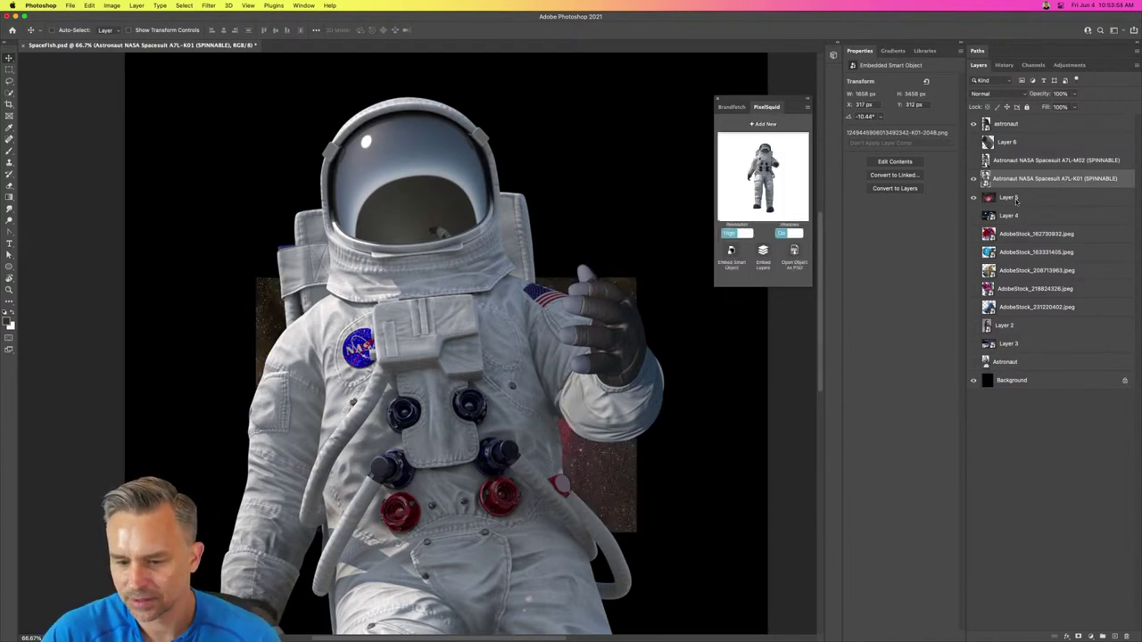
click(1015, 198)
key(super+t)
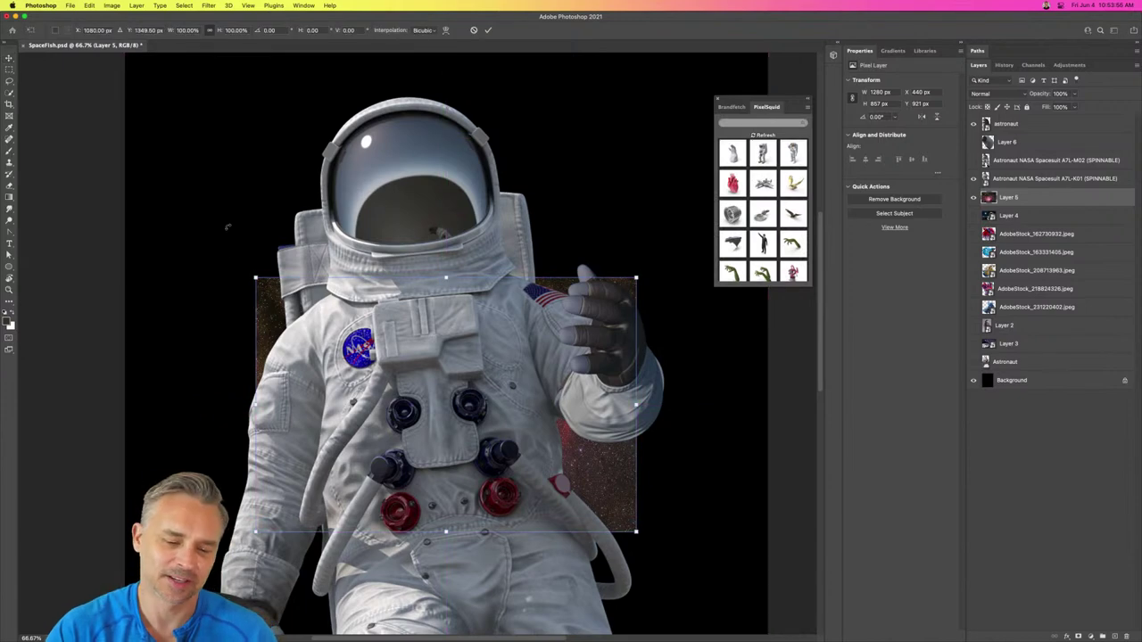
drag(254, 276, 33, 128)
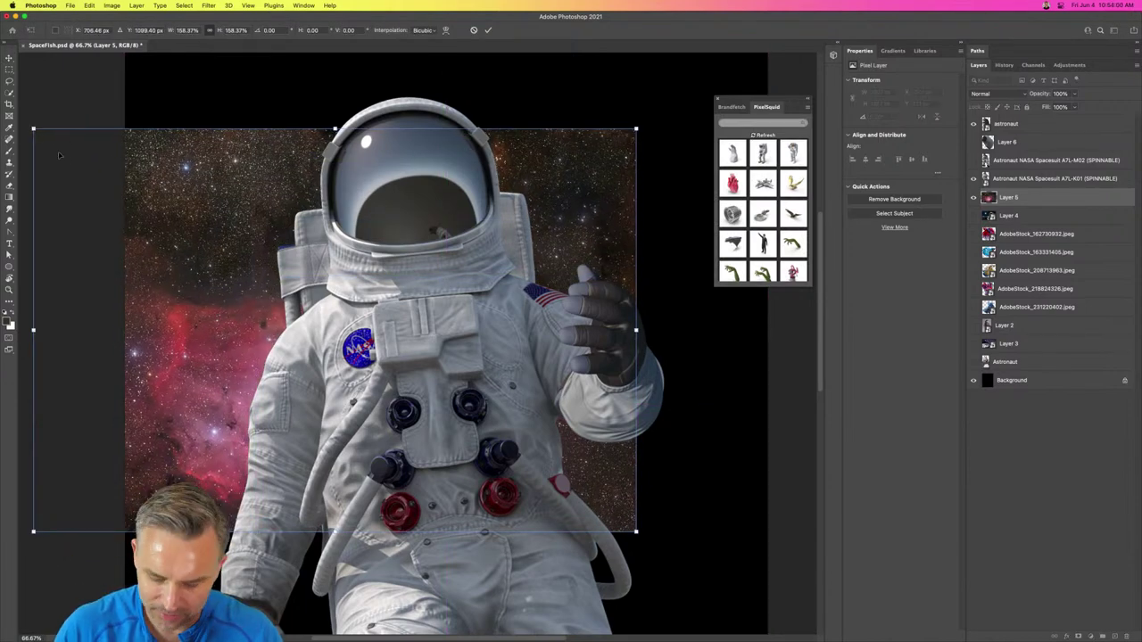
key(super+minus)
key(super+minus)
drag(185, 190, 257, 441)
drag(259, 156, 173, 40)
drag(182, 170, 302, 257)
drag(292, 566, 252, 622)
key(Return)
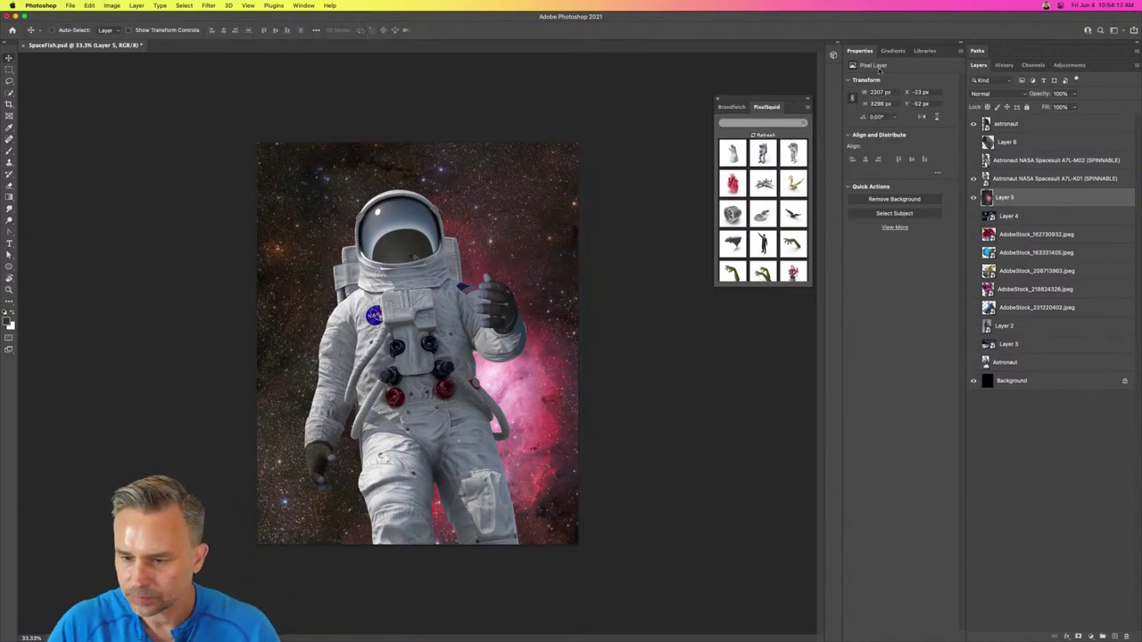
click(925, 50)
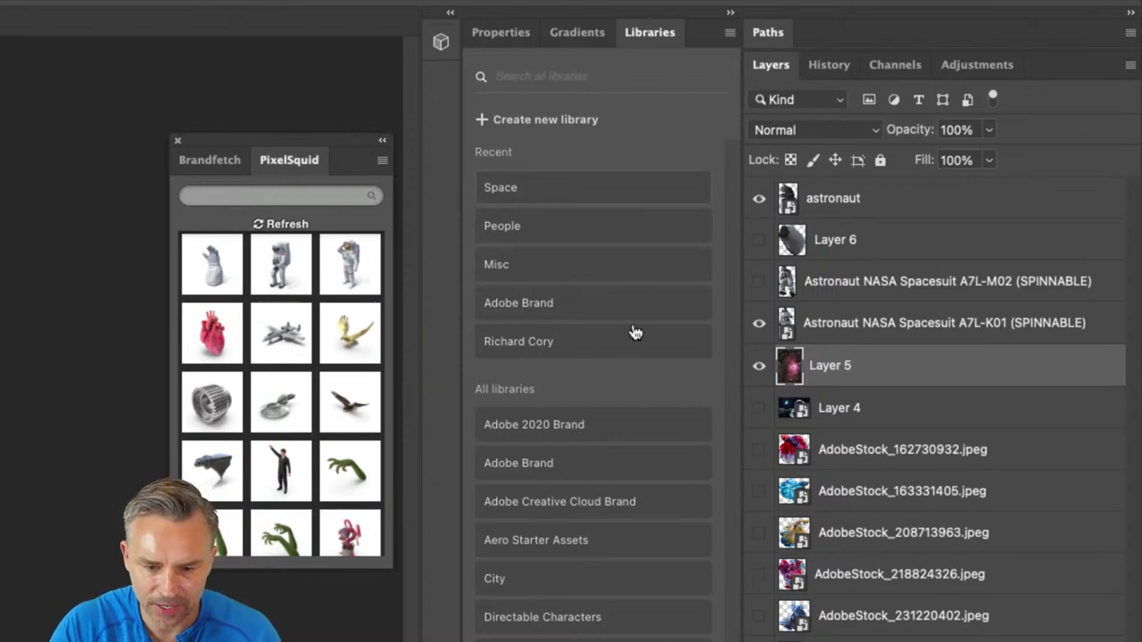
Step: Place a Milky Way star field from the Space library, rotated and scaled to fill the canvas
click(535, 187)
scroll(584, 330, down, 5)
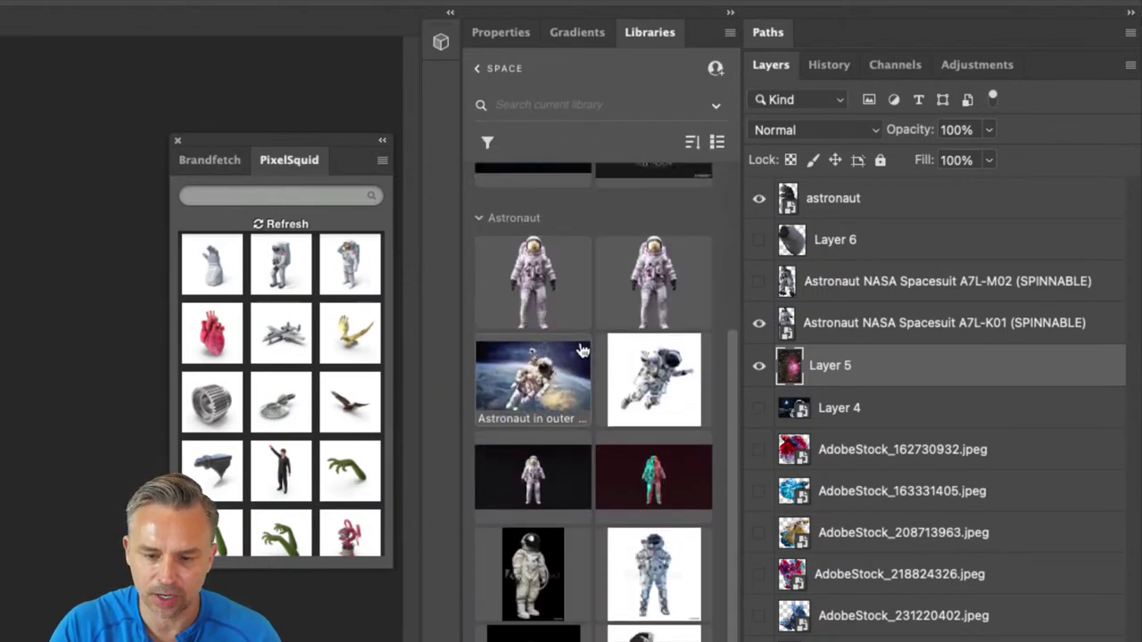
scroll(579, 357, down, 15)
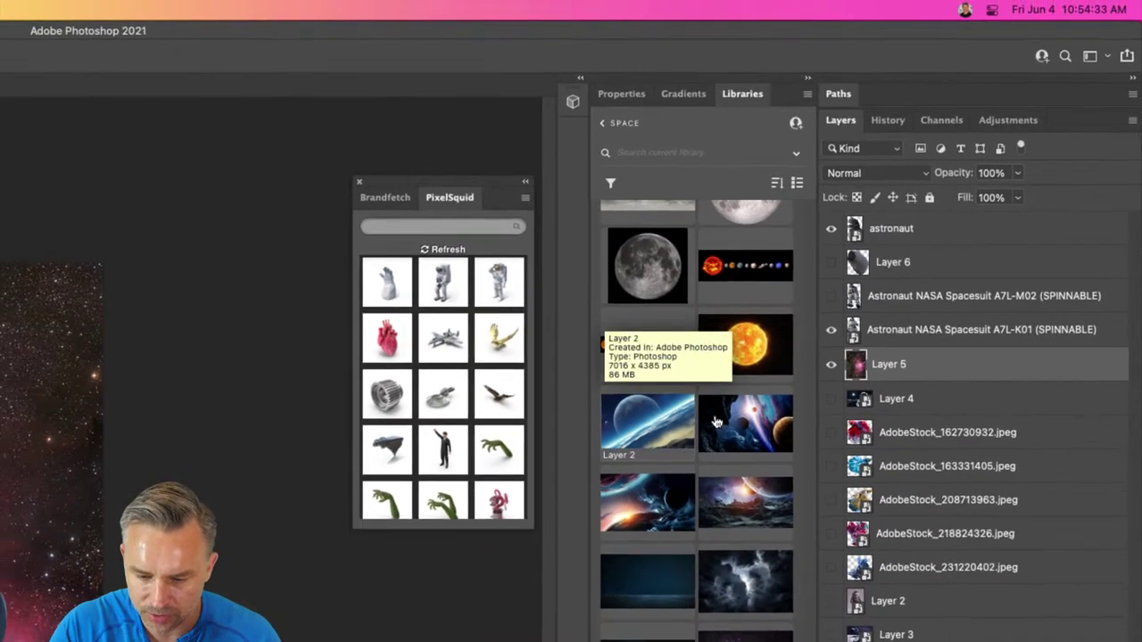
scroll(571, 401, down, 5)
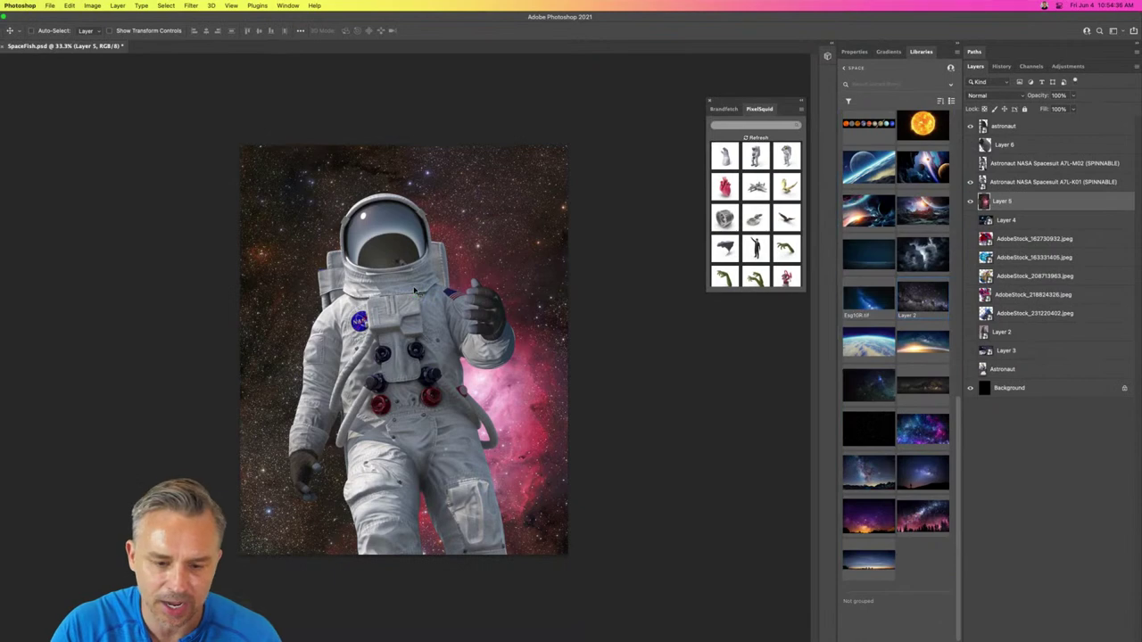
drag(415, 290, 415, 289)
drag(283, 206, 267, 425)
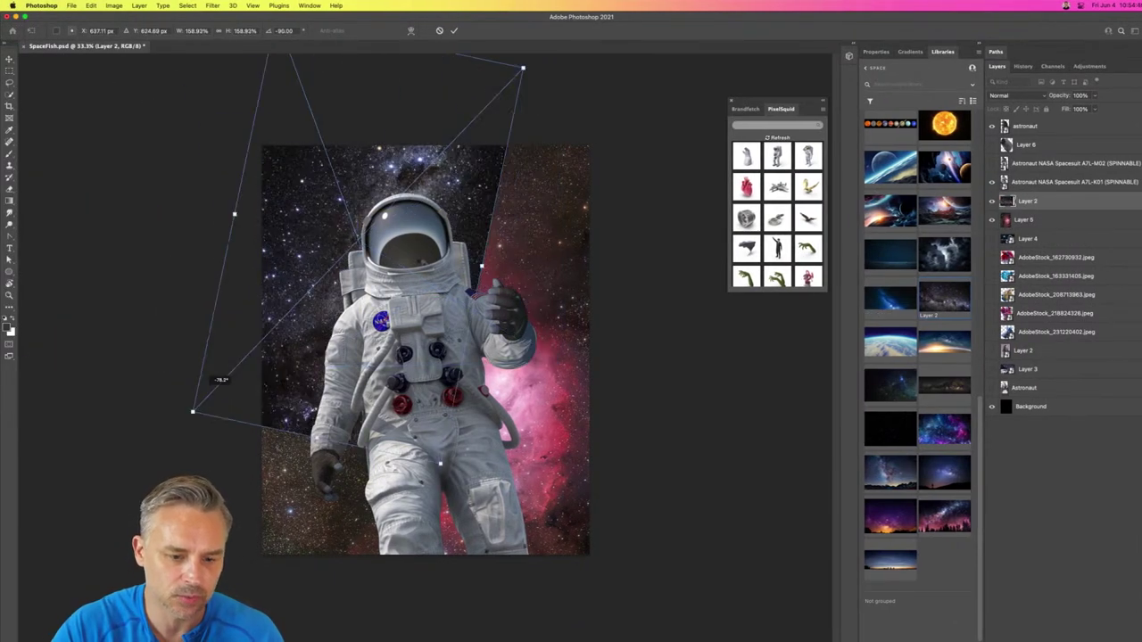
drag(269, 265, 372, 376)
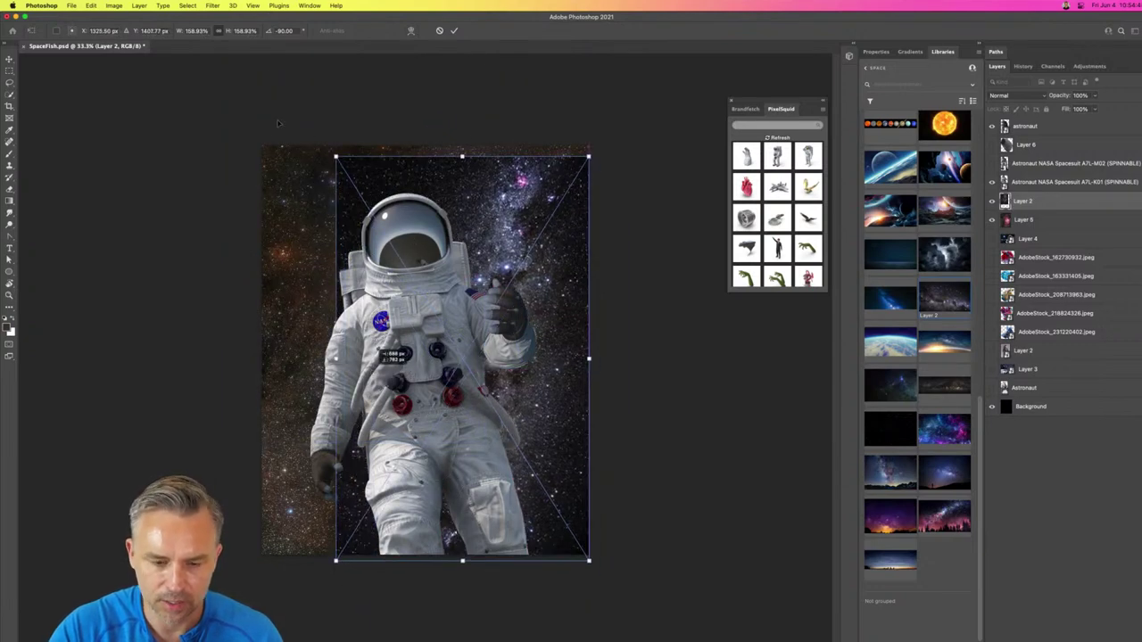
drag(336, 157, 212, 48)
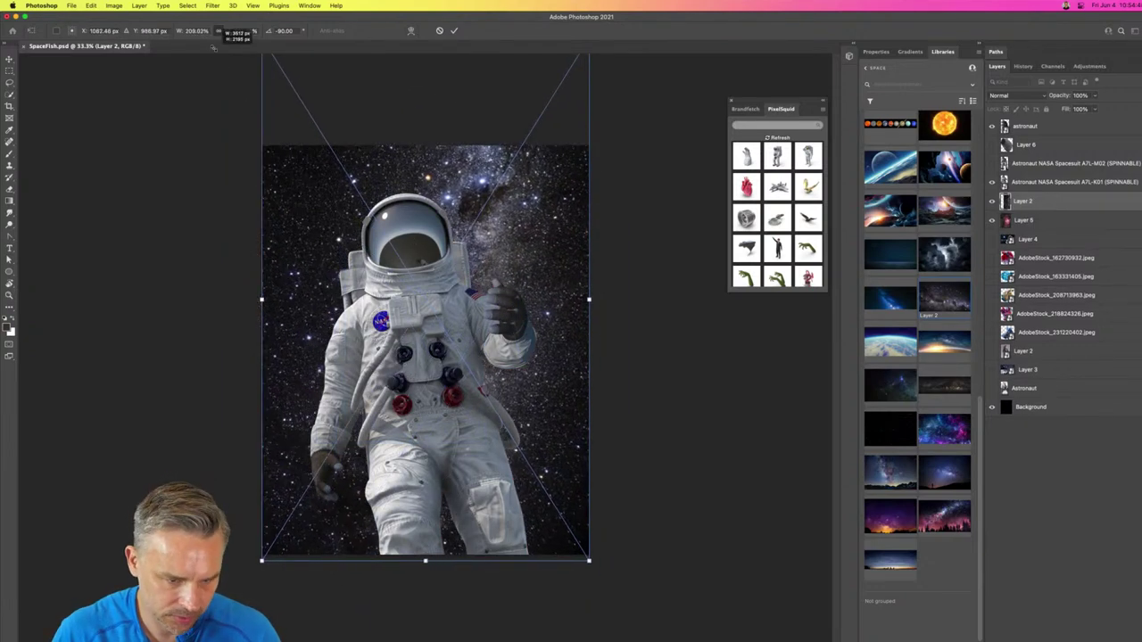
key(Return)
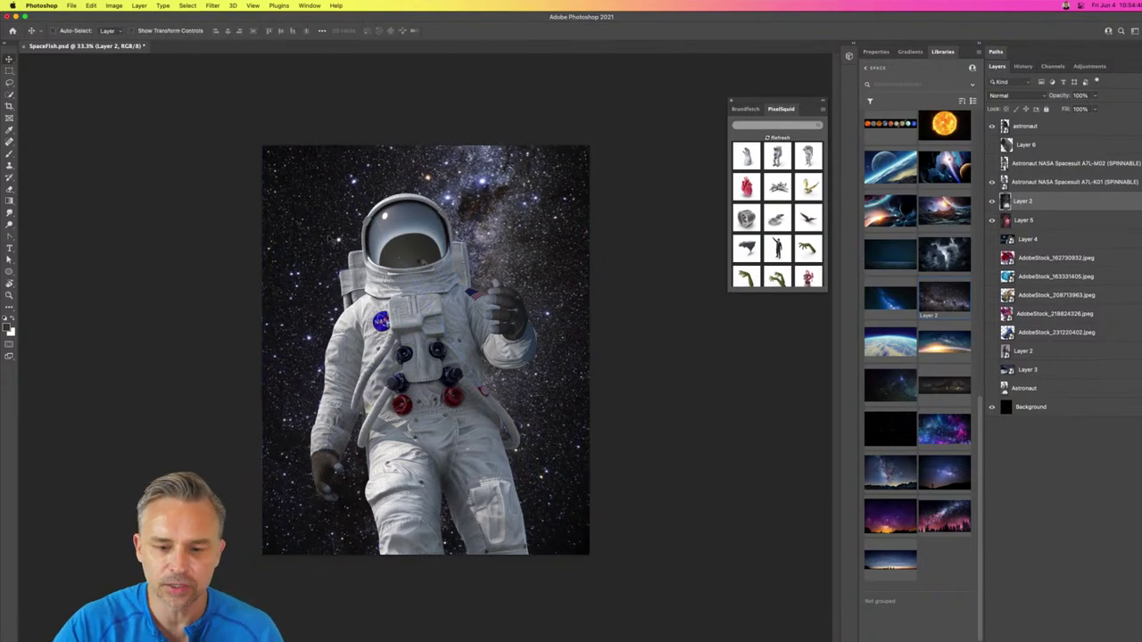
Step: Deepen the star field's shadows with a Levels black input of 10
key(super+l)
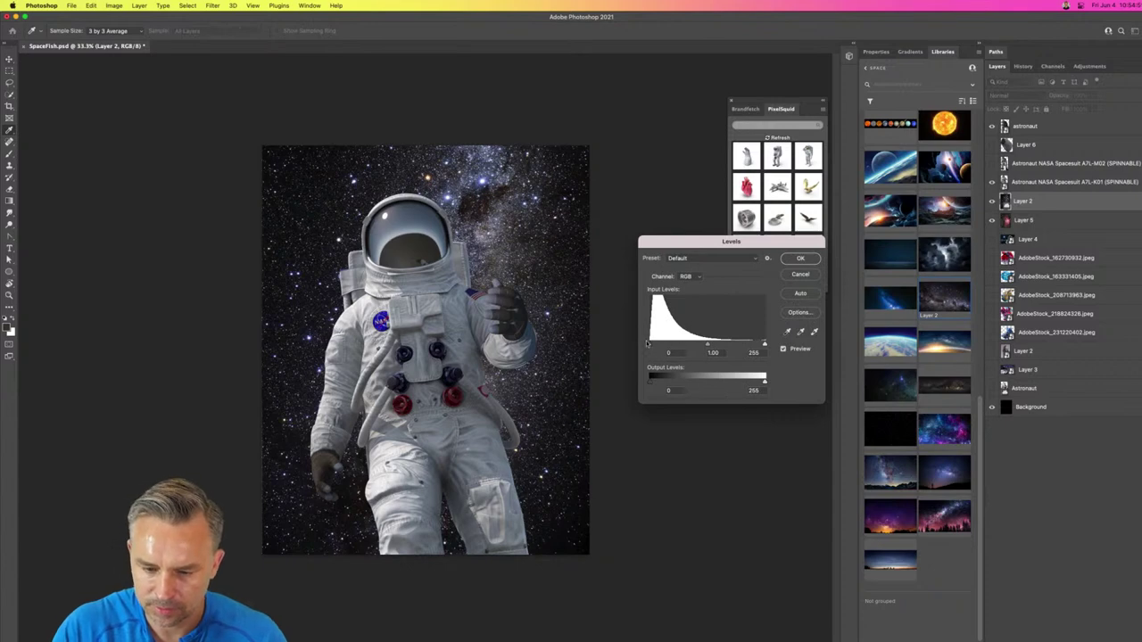
drag(648, 344, 667, 346)
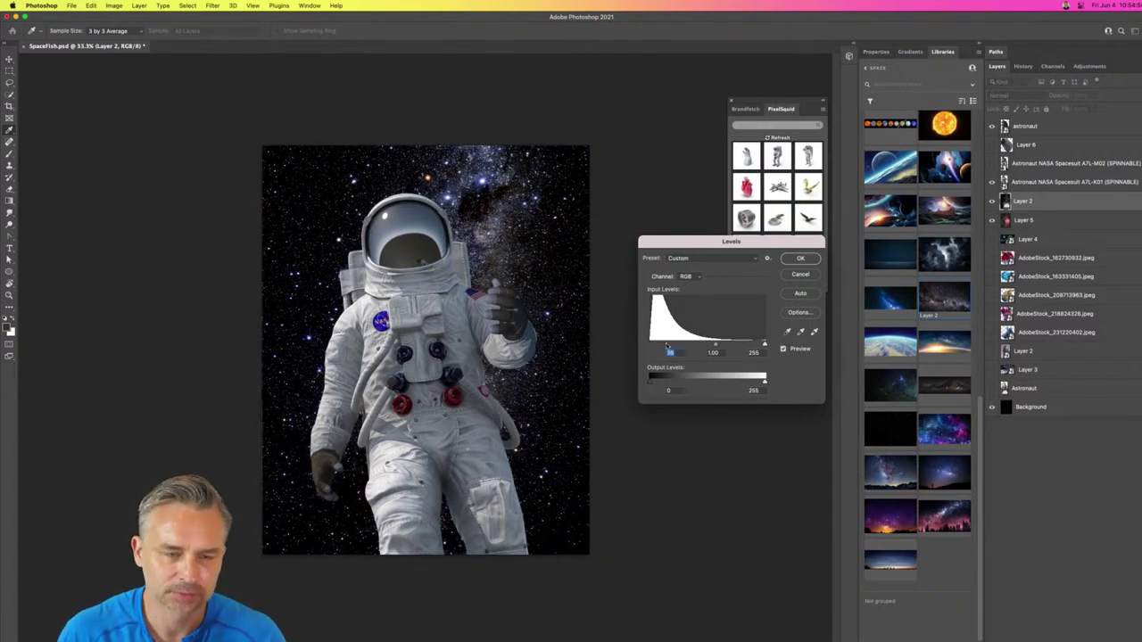
key(Return)
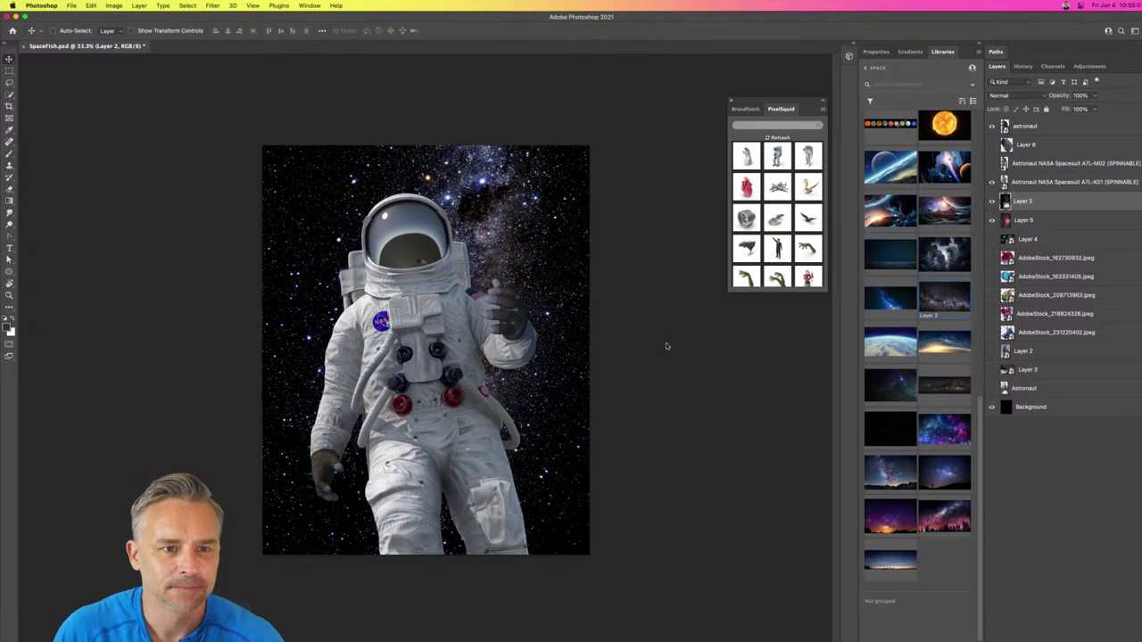
key(super+plus)
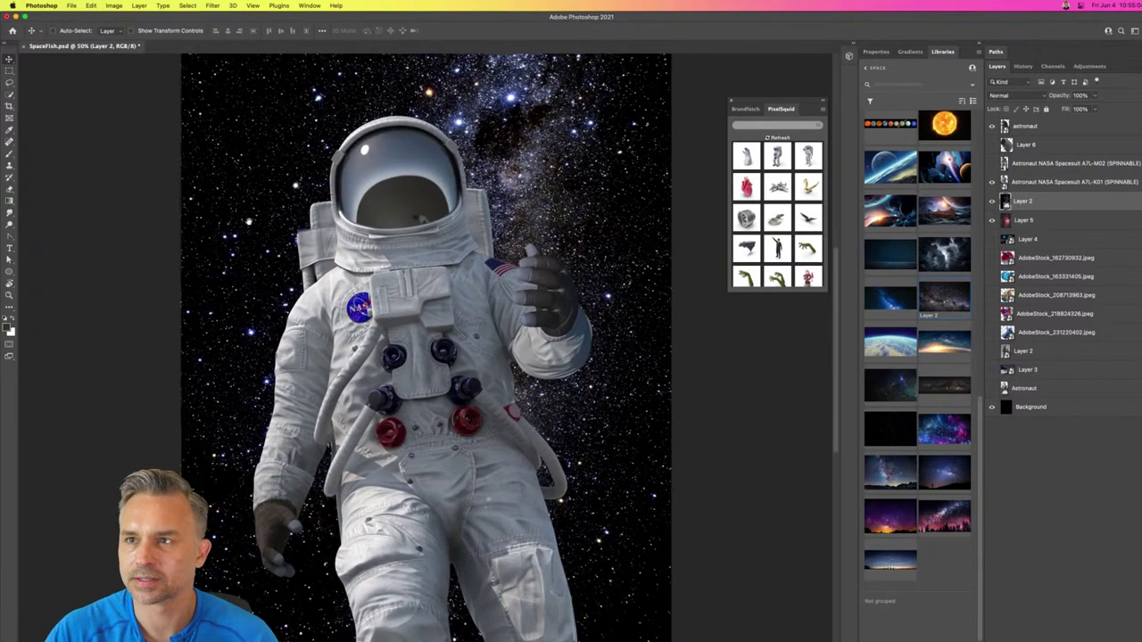
Step: Move the five AdobeStock fish layers to the top of the layer stack
scroll(434, 348, up, 2)
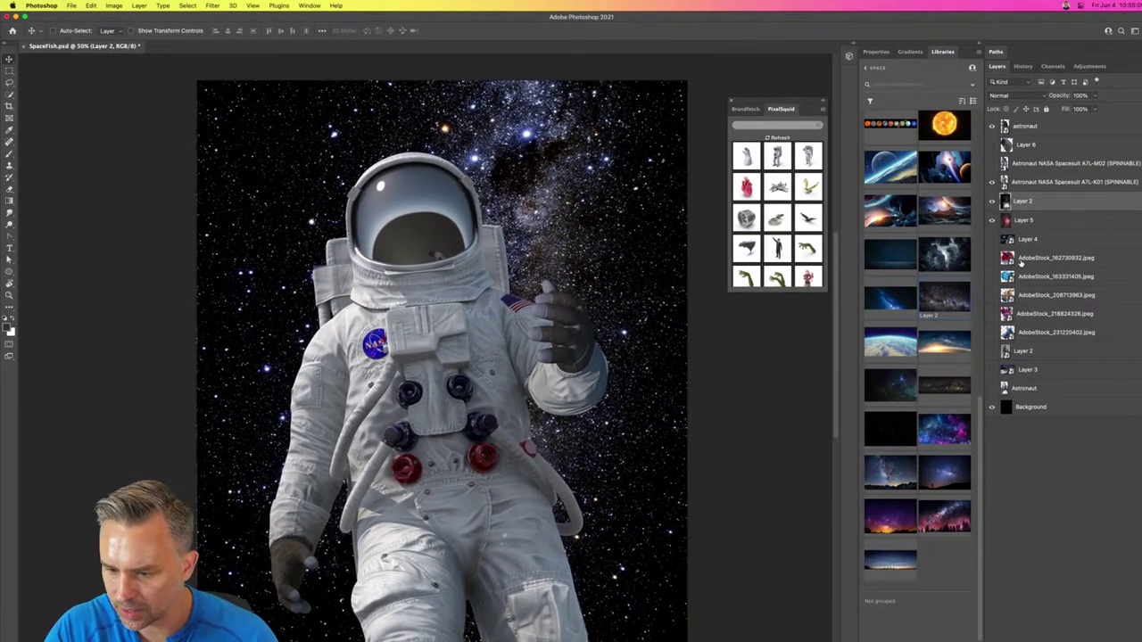
click(1025, 258)
shift+click(1061, 332)
drag(1116, 259, 1041, 126)
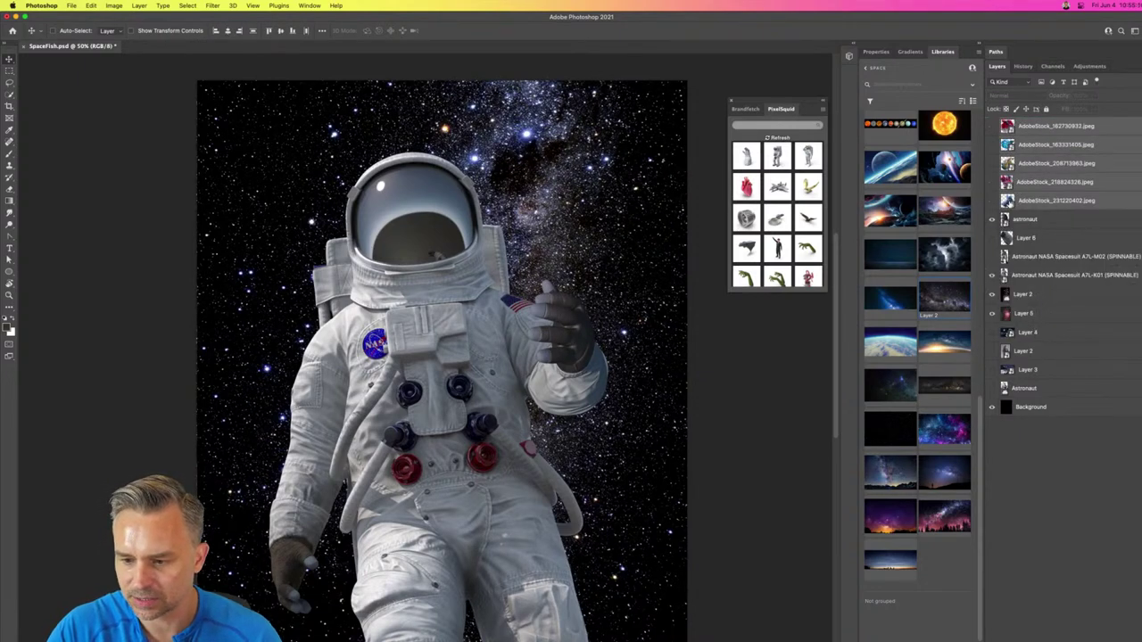
Step: Rename the astronaut layer to 'hand'
click(1035, 224)
double_click(1025, 220)
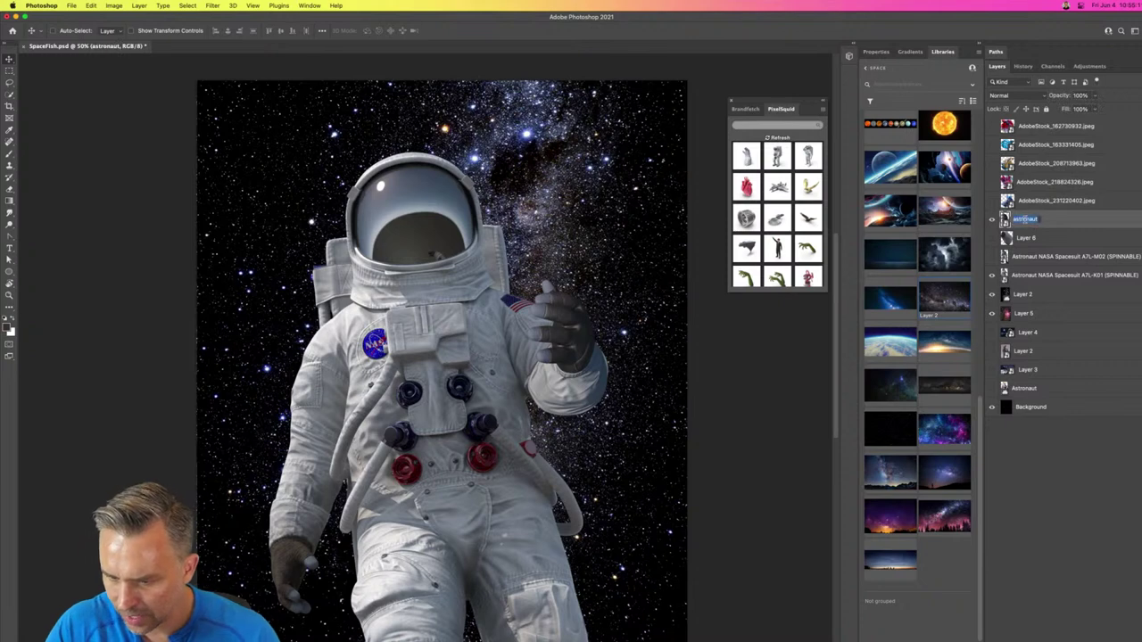
text(hand)
key(Return)
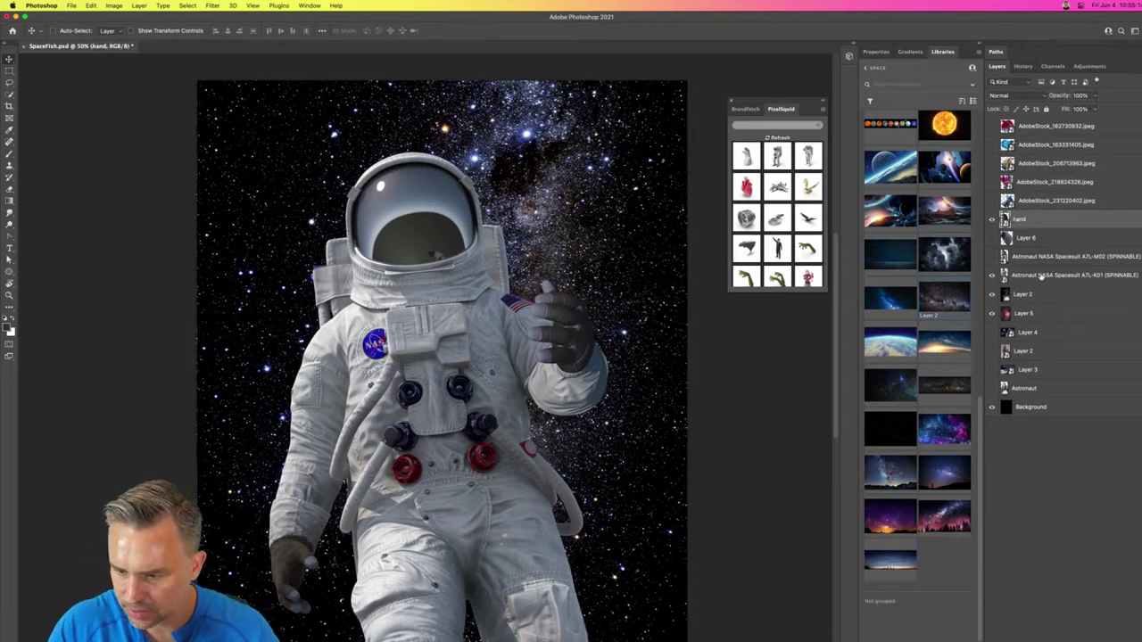
Step: Reorder the A7L-K01 and A7L-M02 spacesuit layers and hide the unused astronaut variants and Layer 2
click(1040, 276)
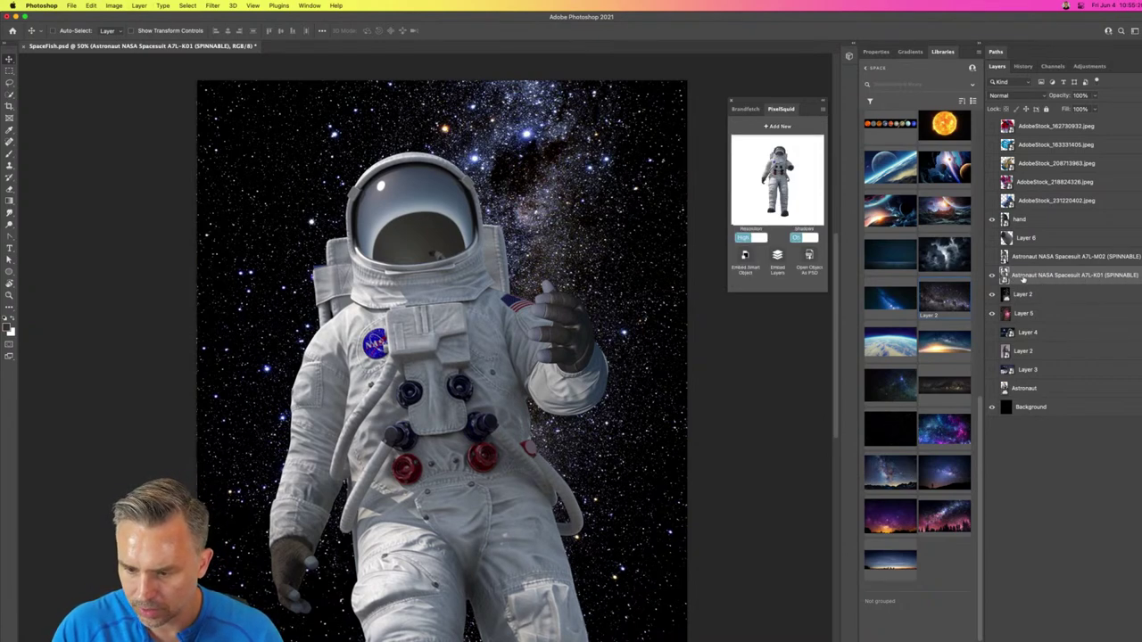
drag(1035, 277, 1048, 230)
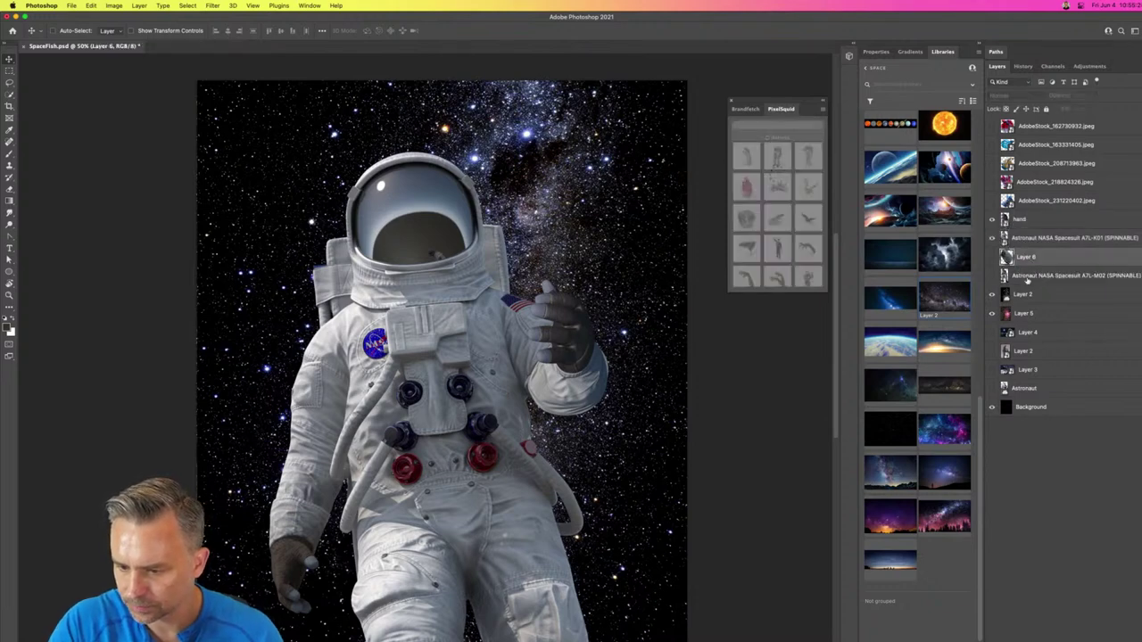
drag(1026, 278, 1080, 335)
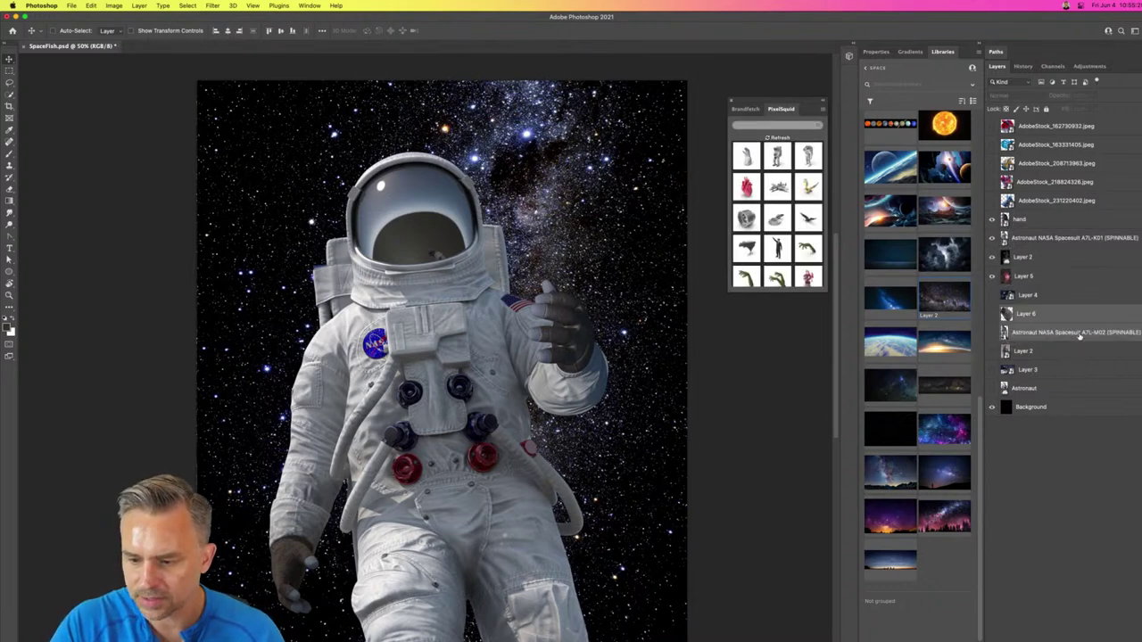
click(1021, 371)
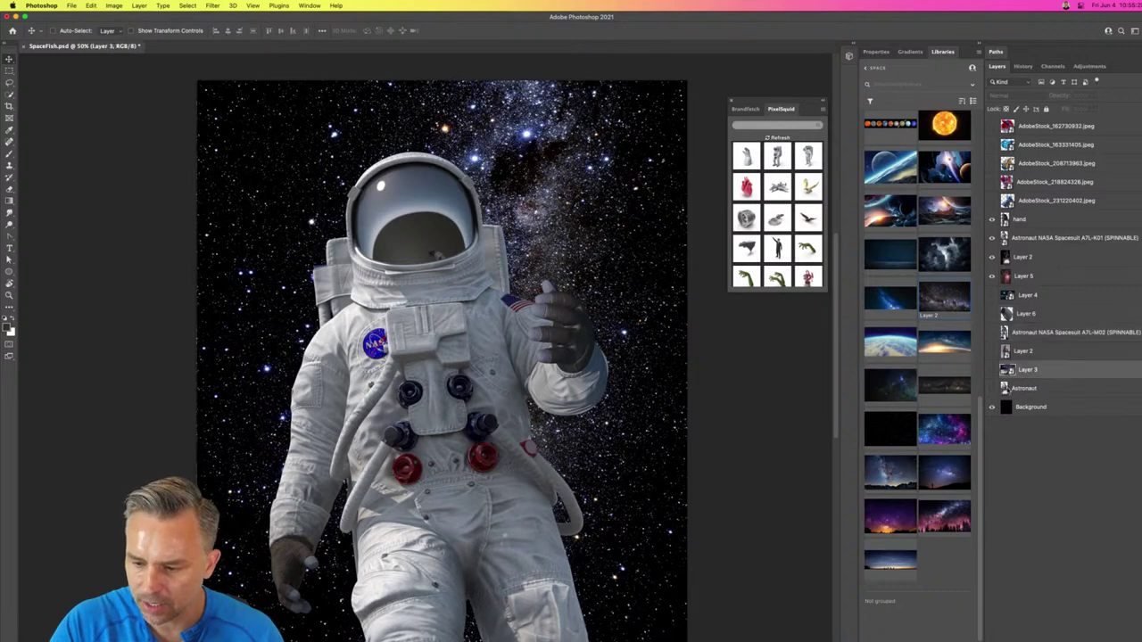
click(1012, 389)
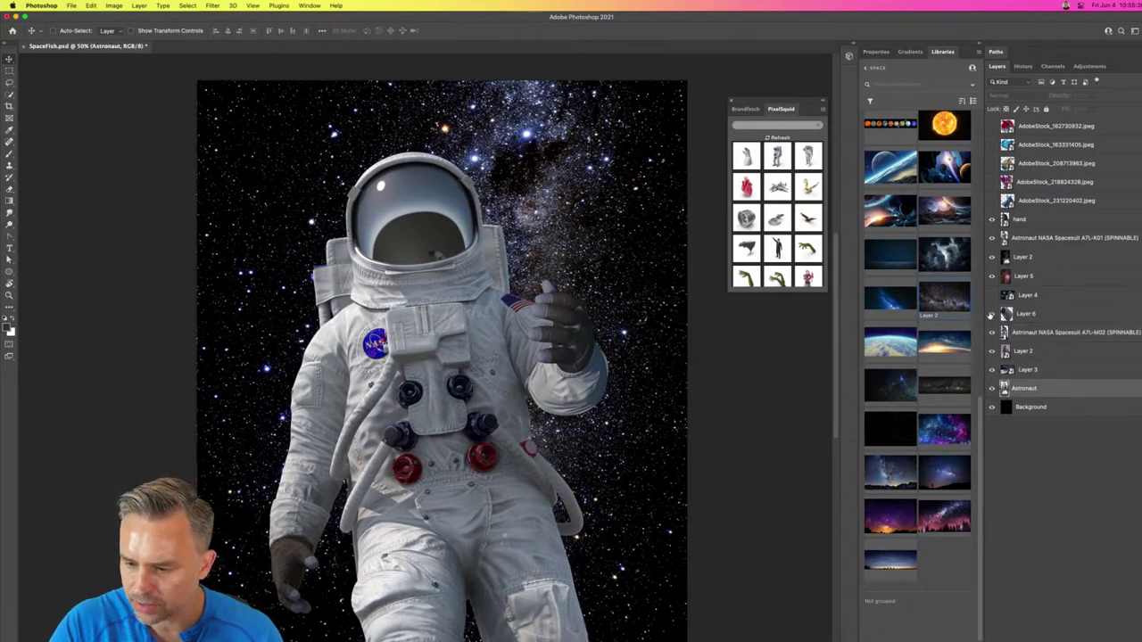
drag(990, 391, 992, 334)
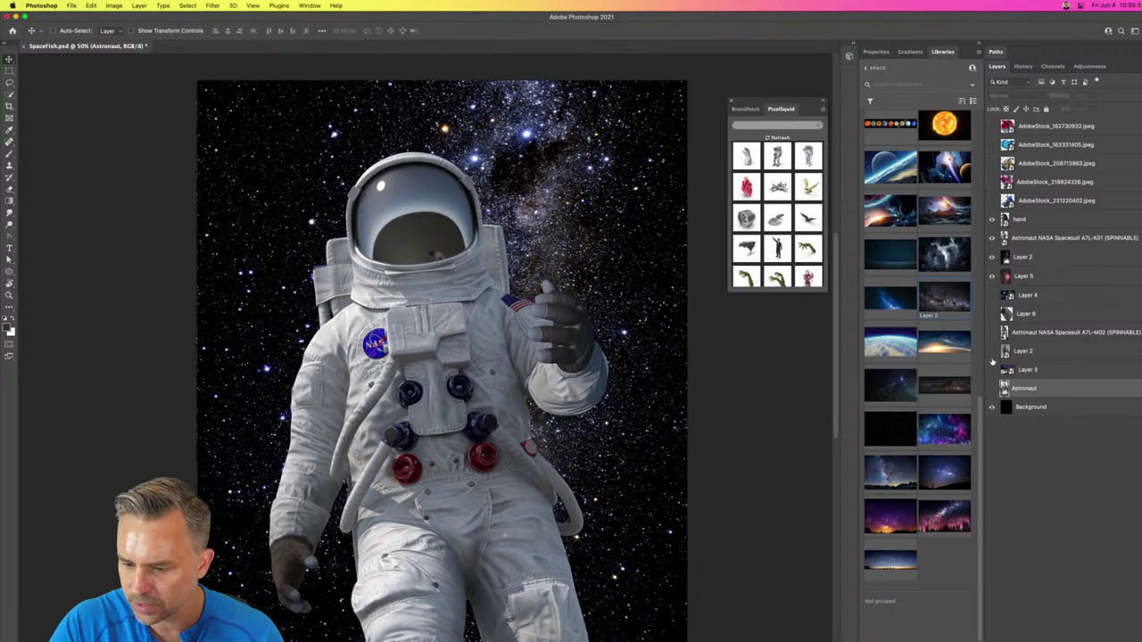
Step: Group the leftover layers from Layer 5 to Astronaut as 'resources' and move it to the top
shift+click(1059, 295)
shift+click(1056, 275)
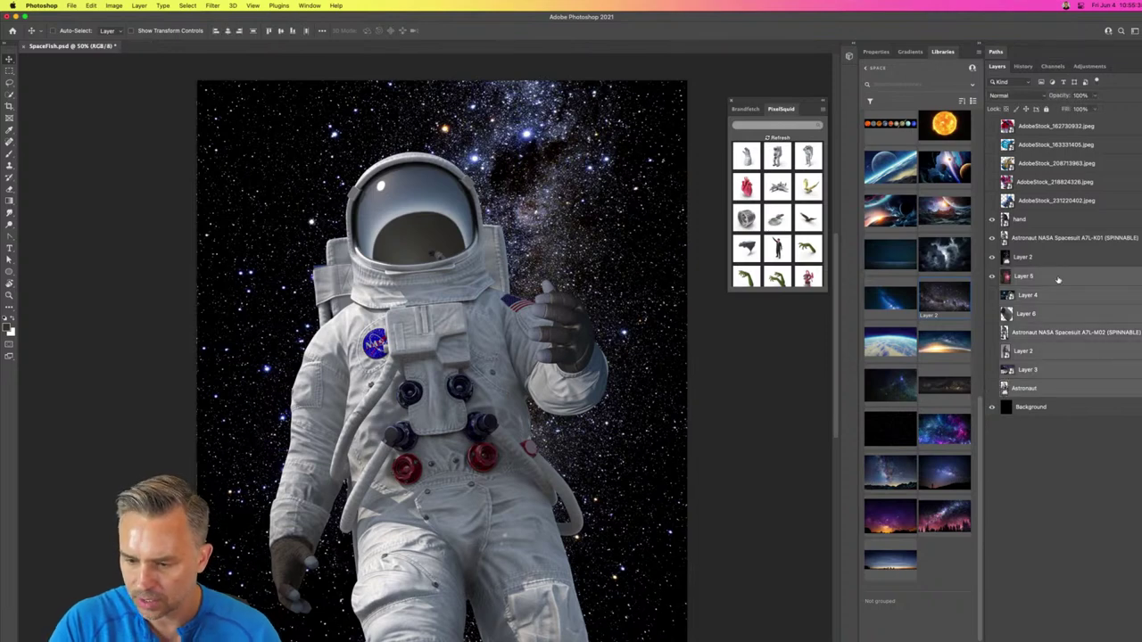
key(super+g)
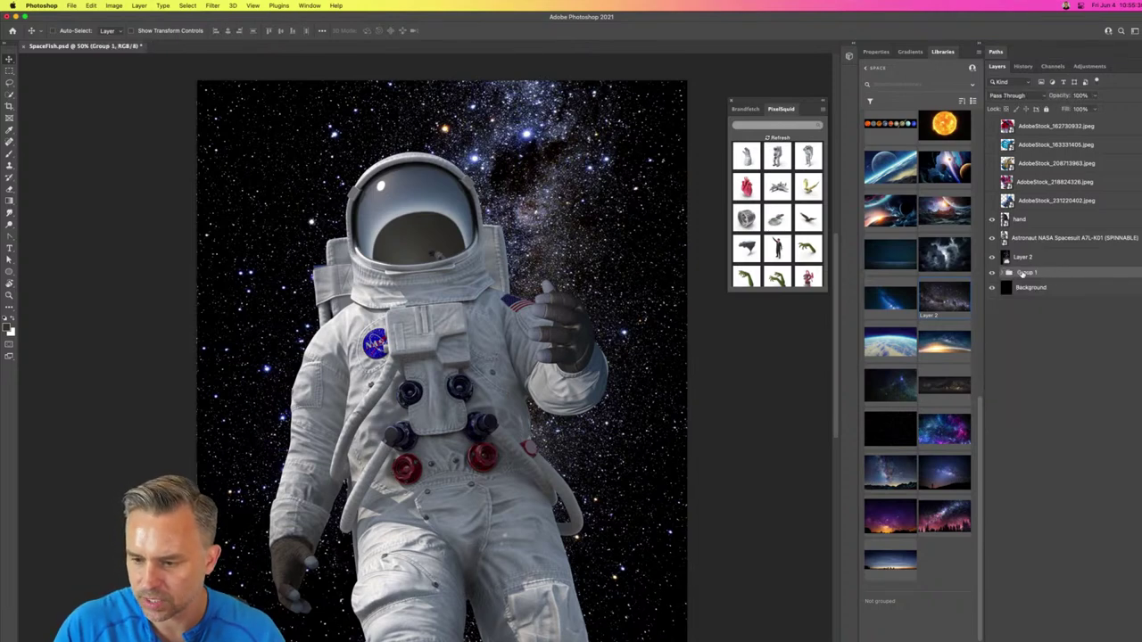
text(resources)
key(Return)
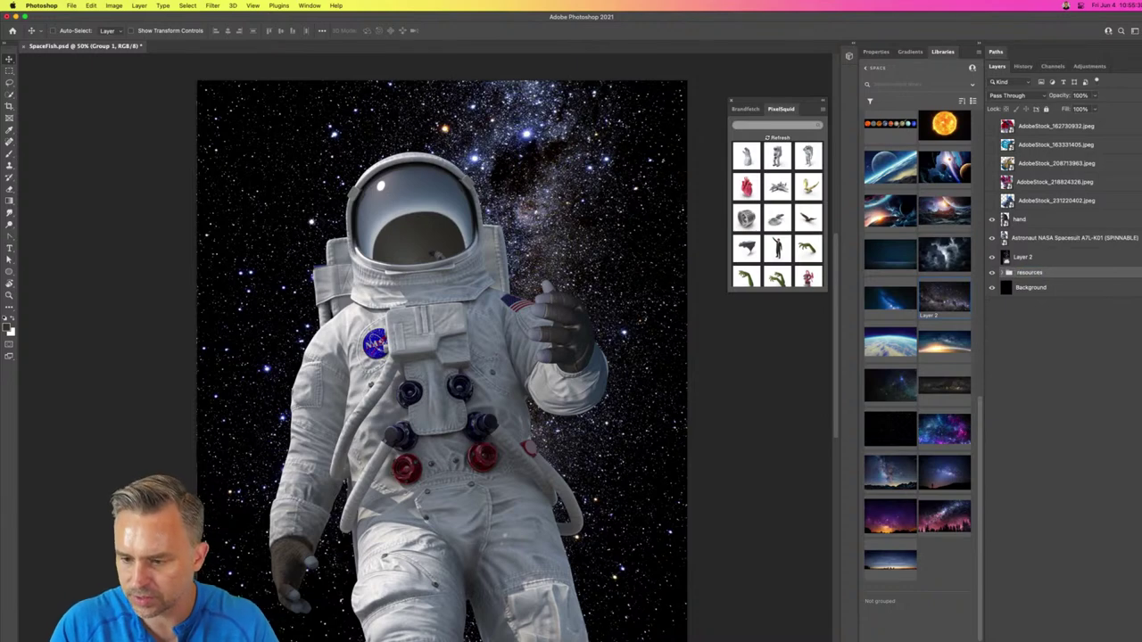
drag(1044, 272, 1042, 125)
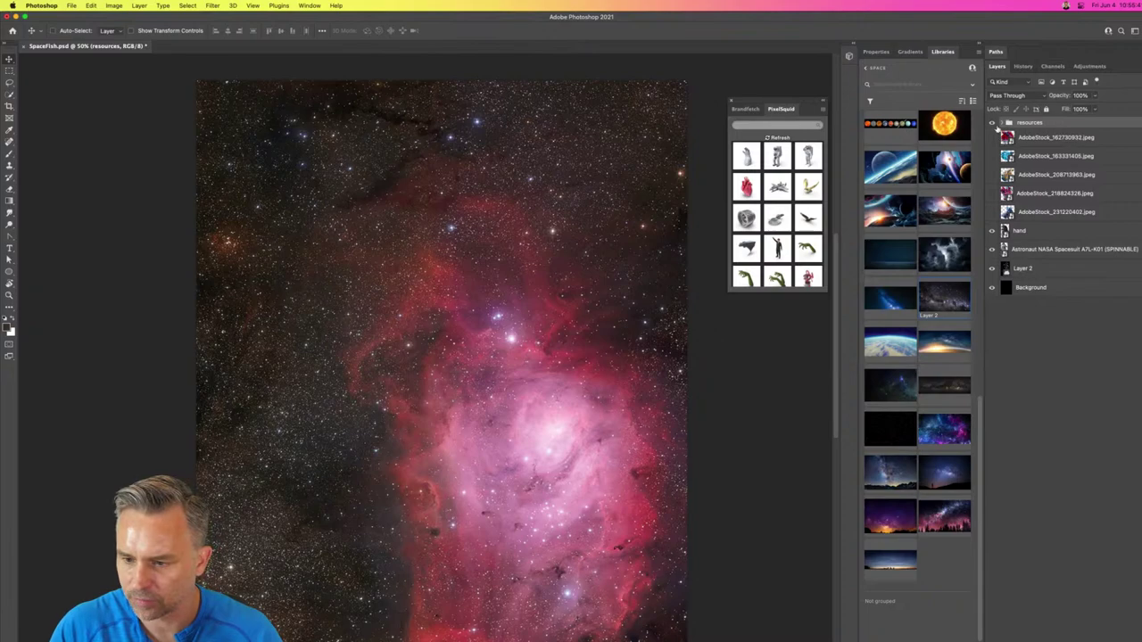
Step: Hide the resources group, then show and select all five betta fish layers
click(992, 123)
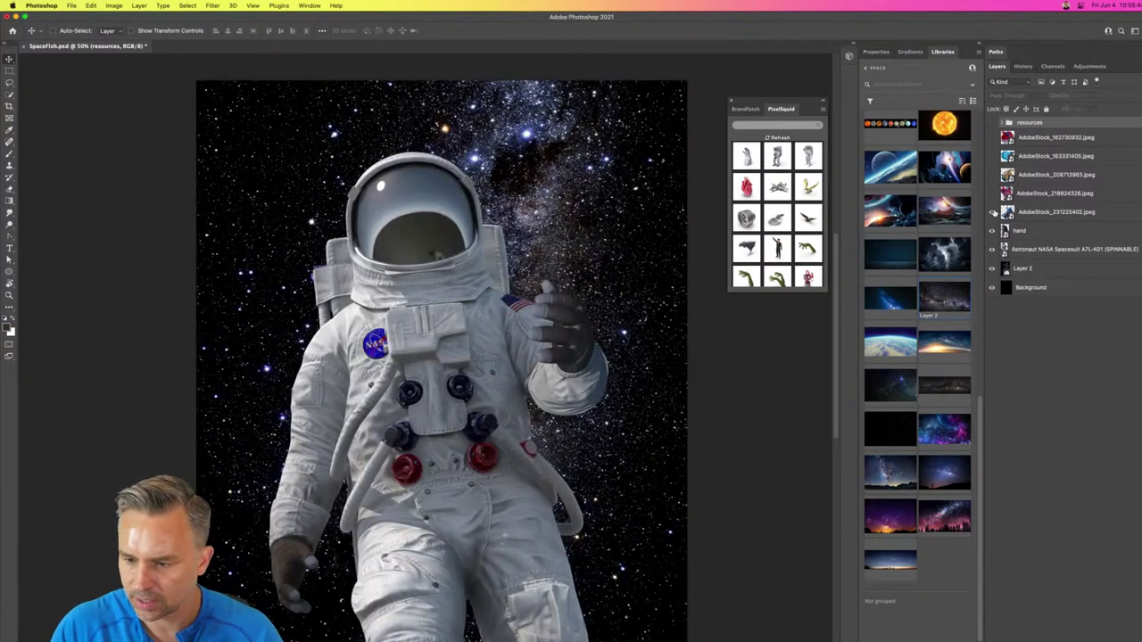
click(992, 213)
click(1024, 220)
key(super+equal)
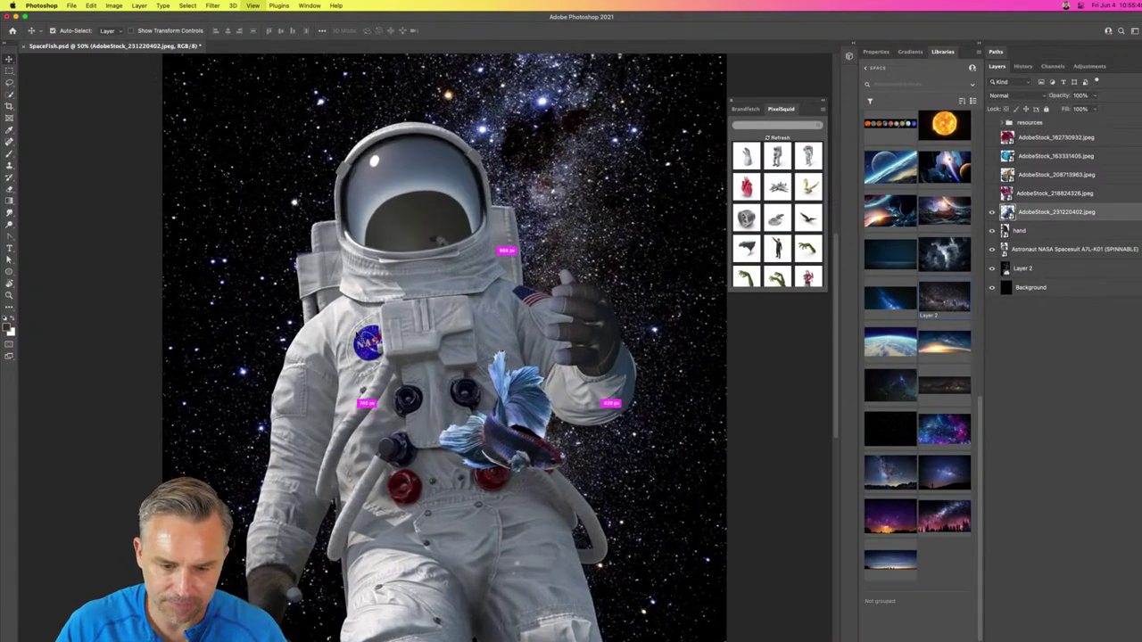
key(super+equal)
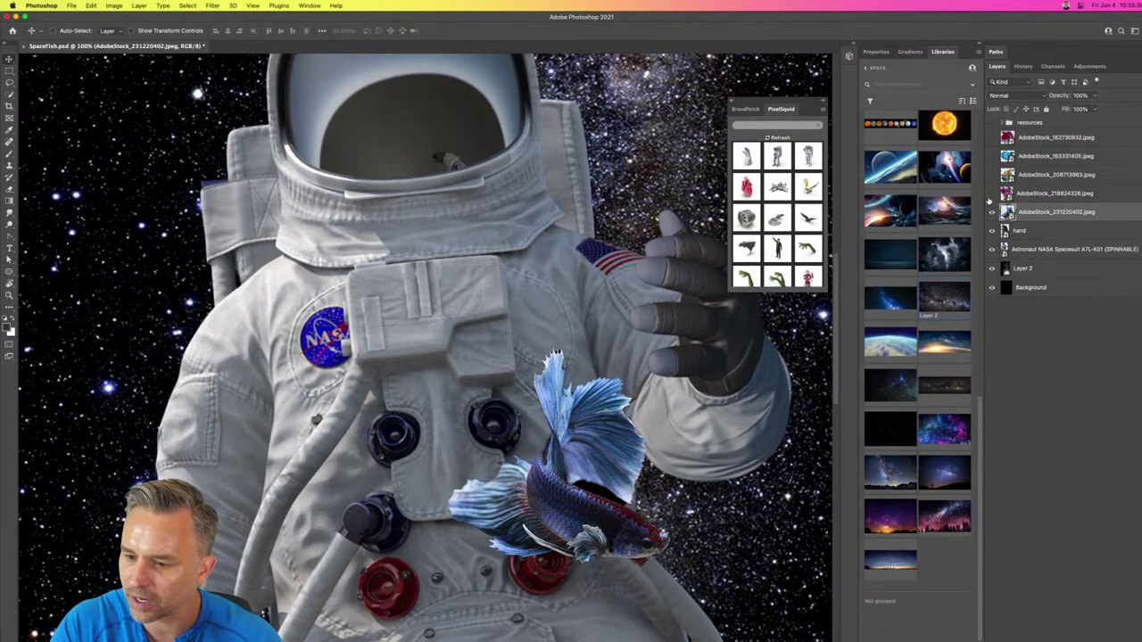
drag(991, 138, 991, 193)
shift+click(1046, 138)
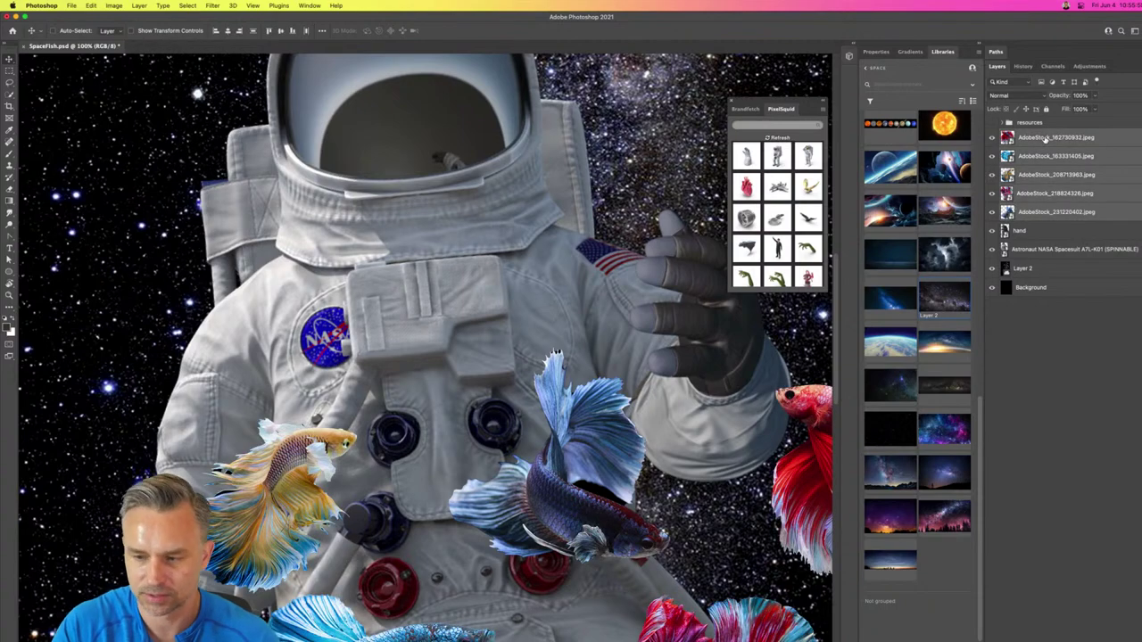
Step: Scale the five fish to about 78% and move them over the helmet and chest
key(super+minus)
key(super+minus)
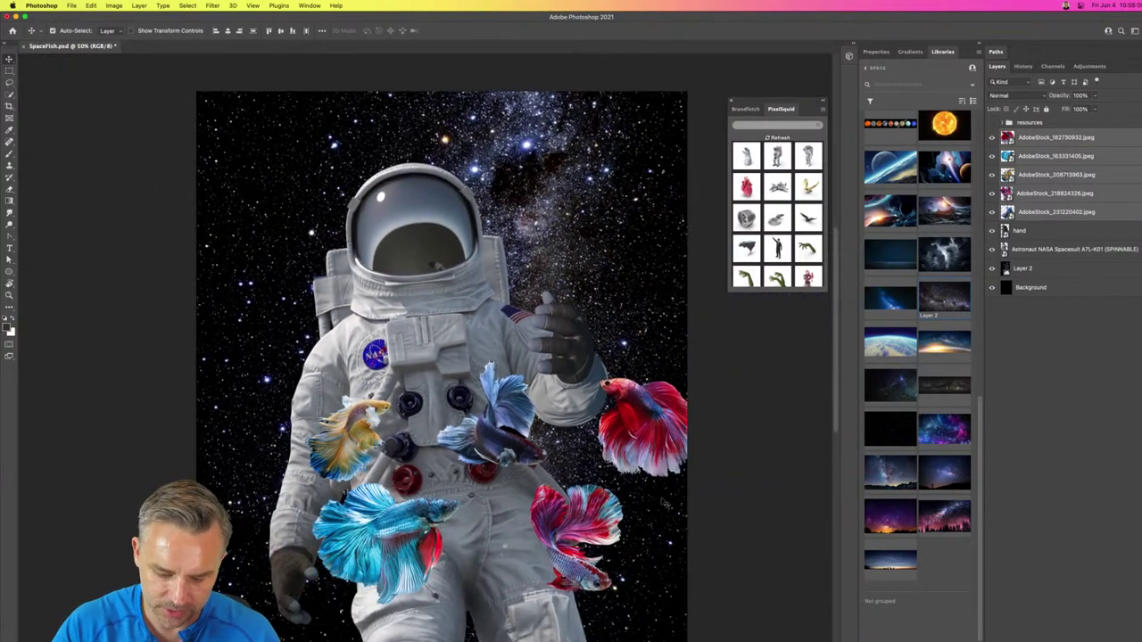
key(super+t)
drag(700, 596, 626, 557)
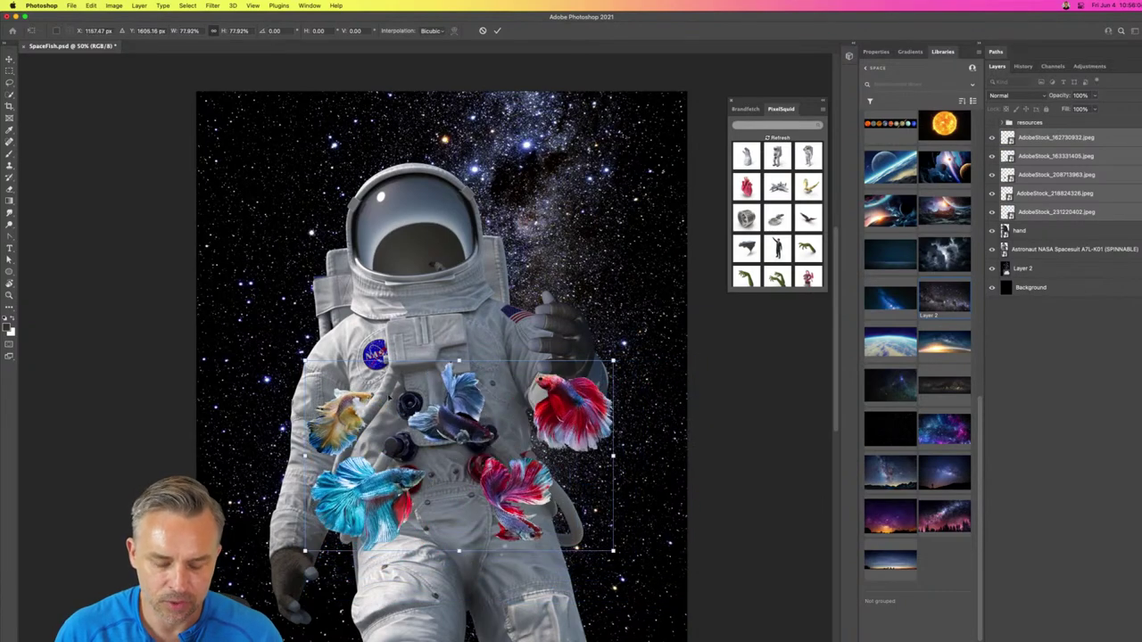
drag(394, 397, 365, 284)
key(super+plus)
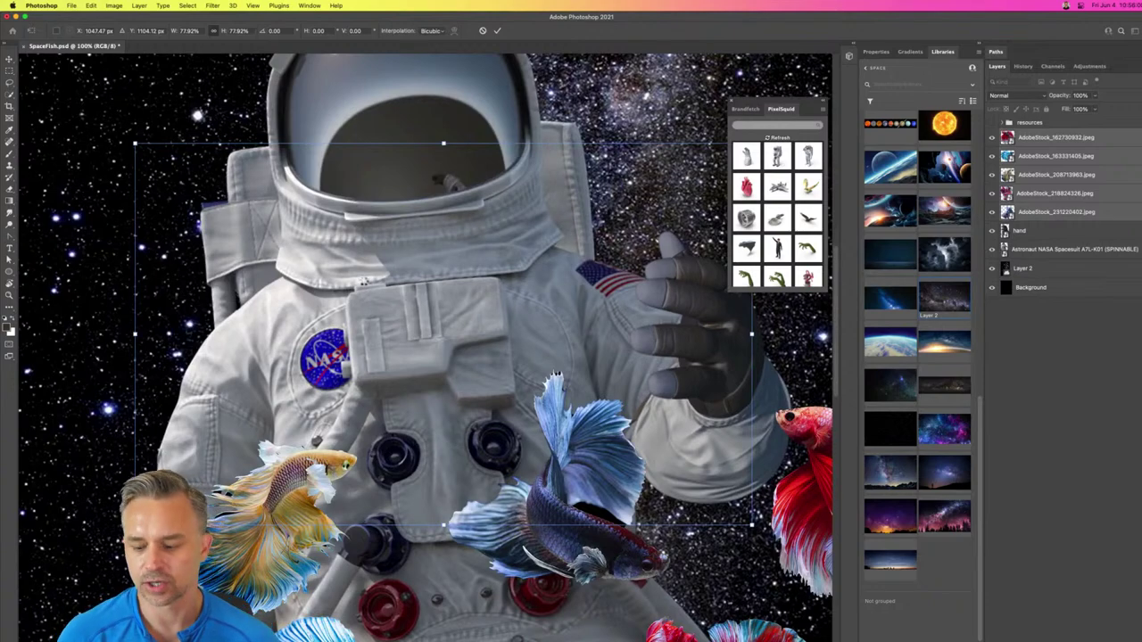
key(Return)
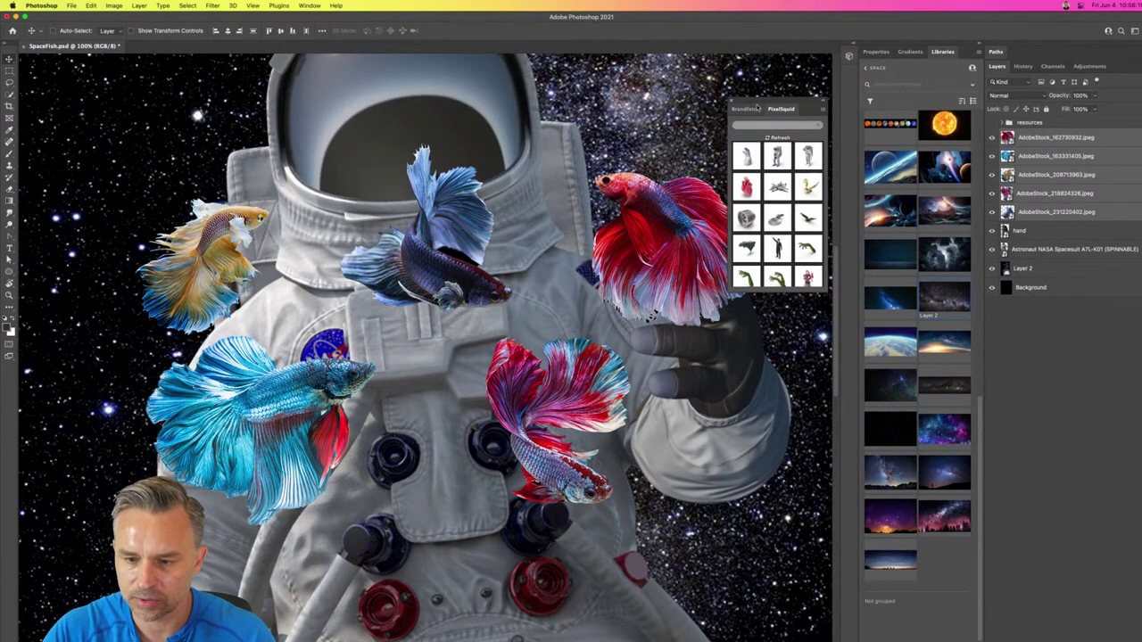
Step: Detach the Brandfetch panel from its group and close it
drag(745, 109, 616, 153)
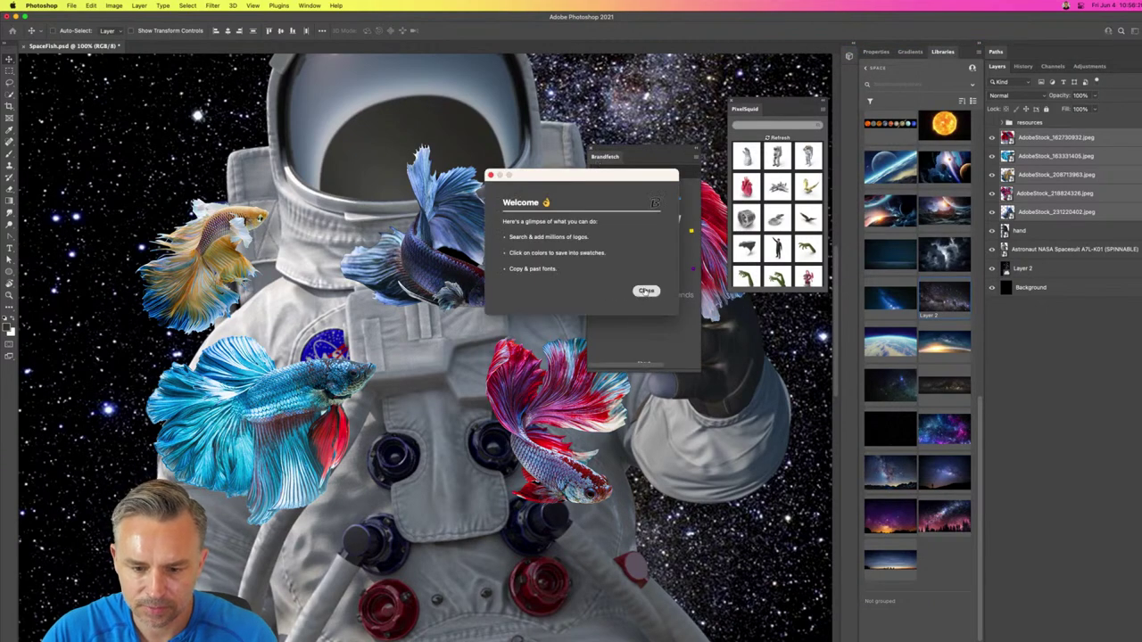
click(645, 289)
click(592, 150)
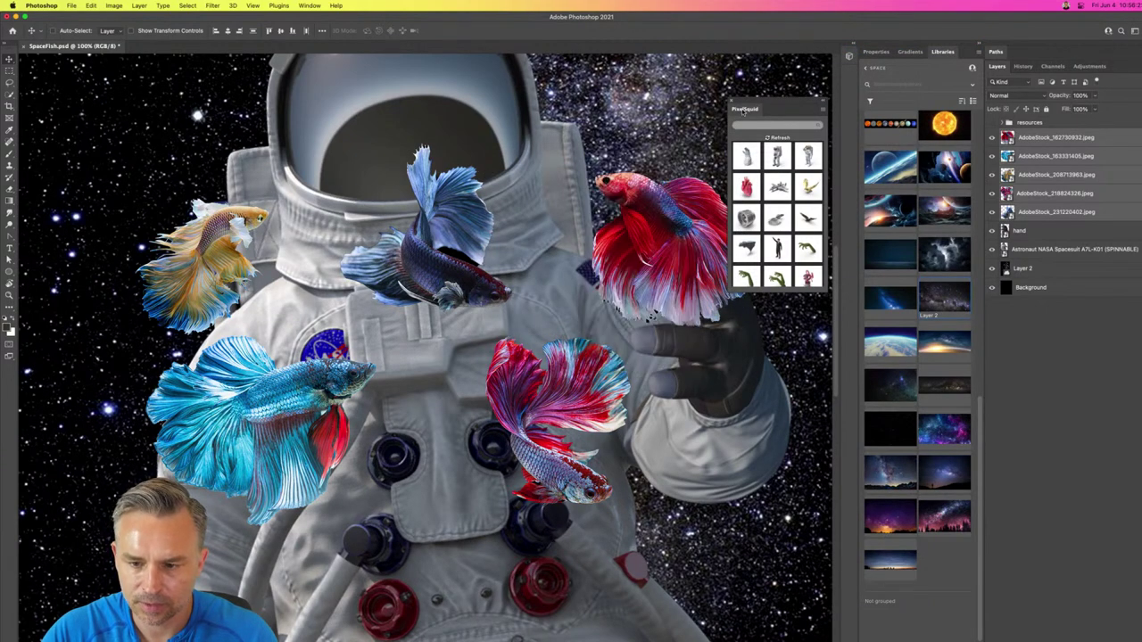
Step: Dock PixelSquid beside Libraries, show the Space library, and select the red fish layer
drag(748, 108, 878, 55)
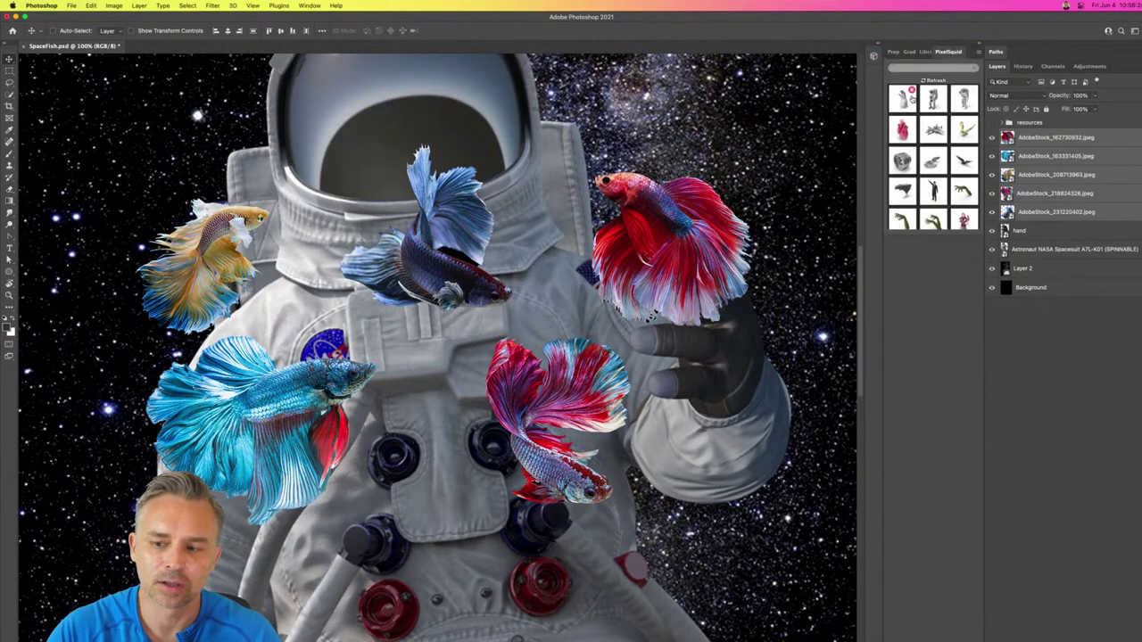
click(924, 52)
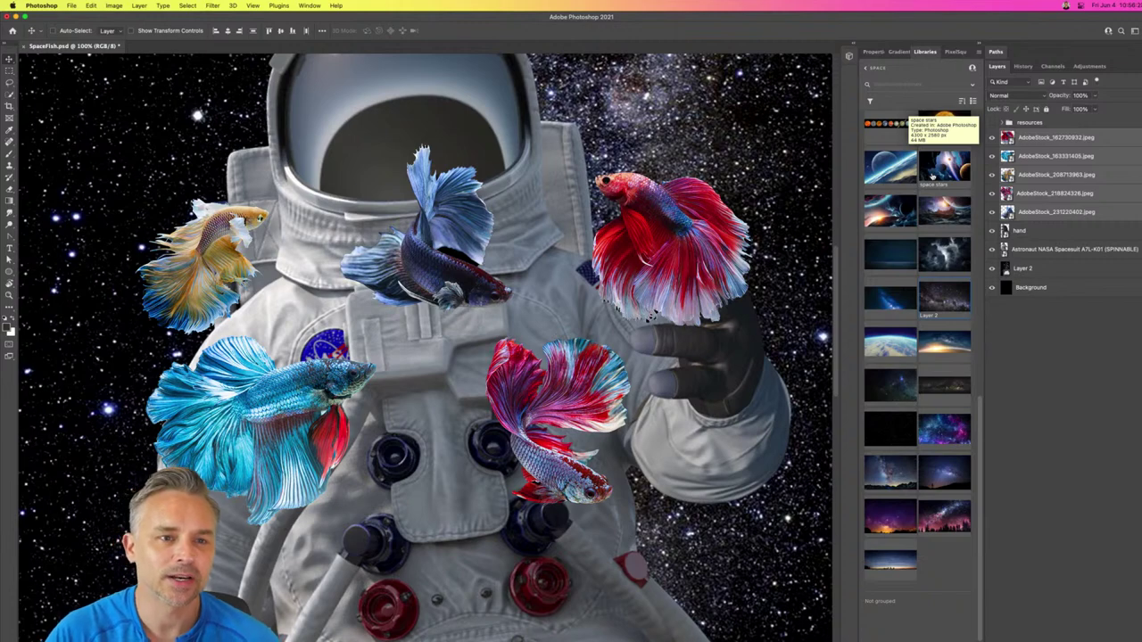
click(1074, 139)
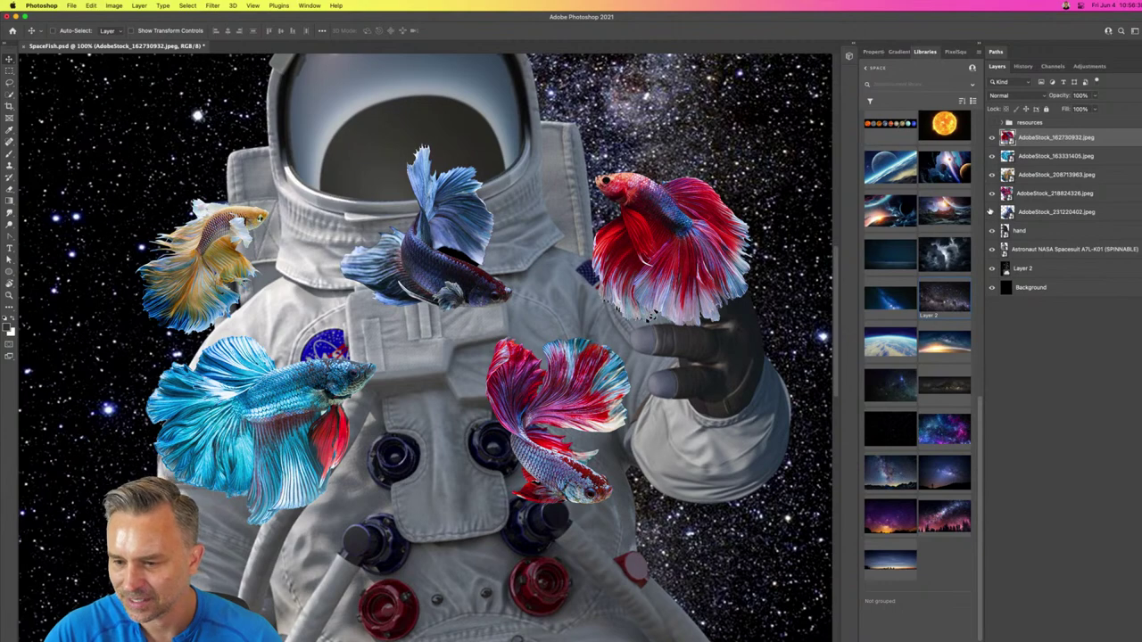
Step: Move the red fish layer beneath 'hand' and rotate it about -45° over the glove
drag(1007, 139, 1026, 234)
drag(669, 241, 581, 255)
key(super+t)
drag(486, 142, 490, 254)
key(Return)
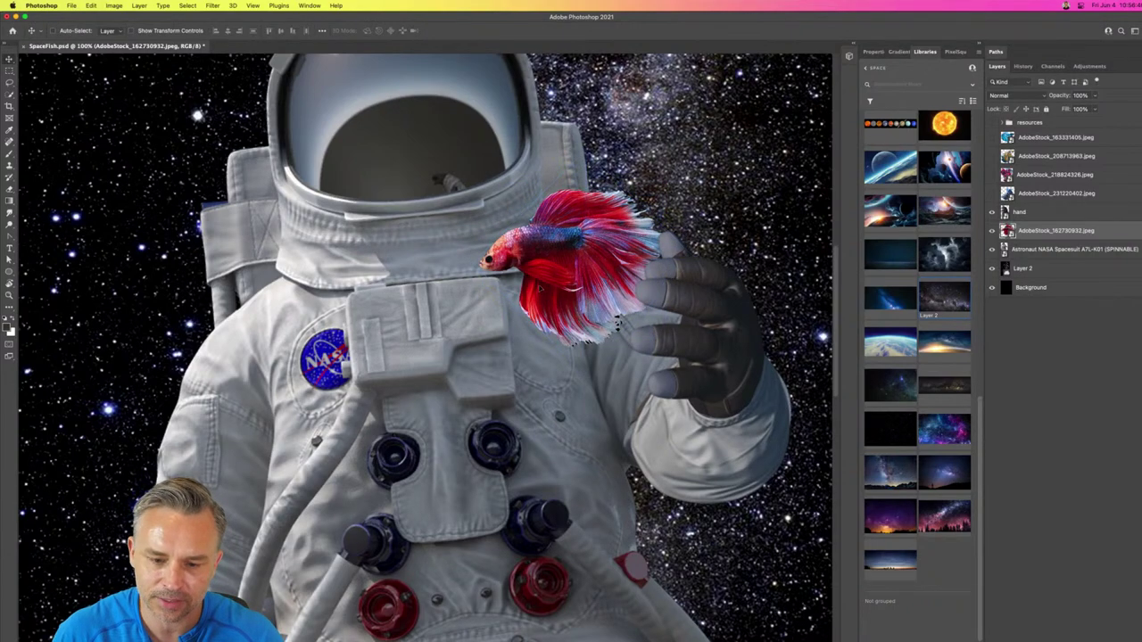
mouse_move(537, 285)
mouse_down()
mouse_move(523, 263)
mouse_move(544, 278)
mouse_up()
Step: Shrink the red fish to about 53% so it perches on the gloved hand
key(super+minus)
key(super+minus)
key(super+minus)
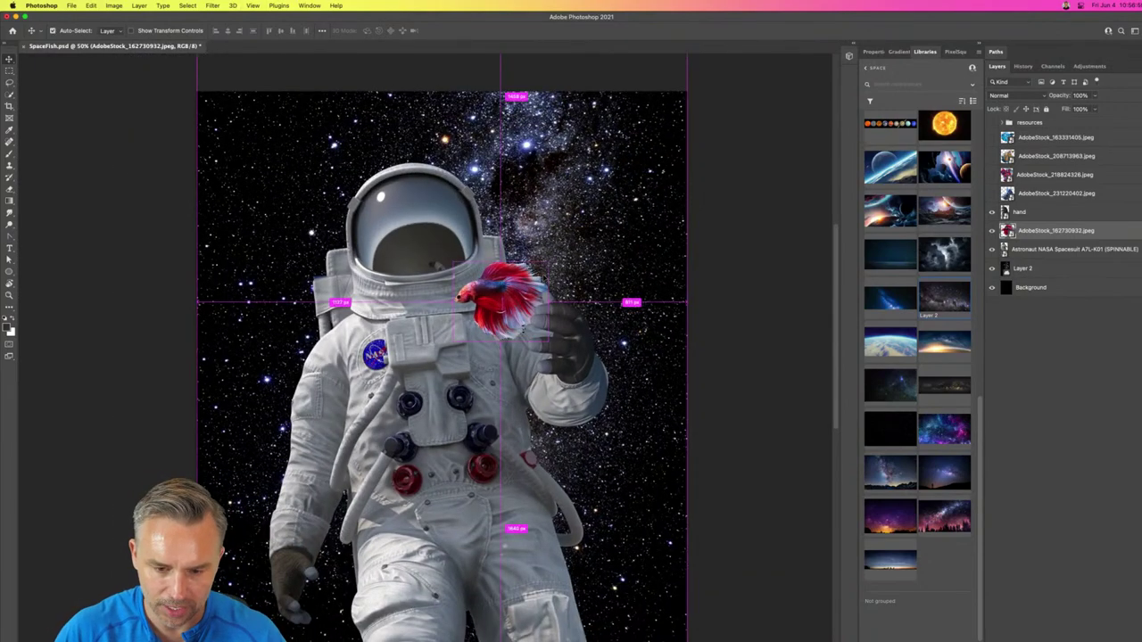
key(super+plus)
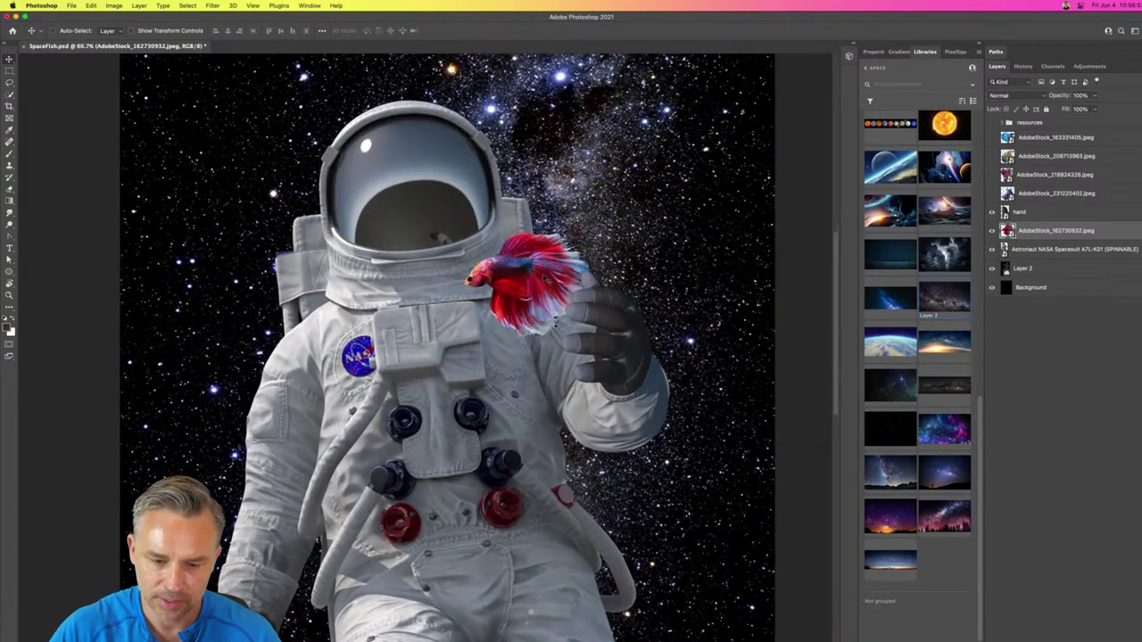
key(super+t)
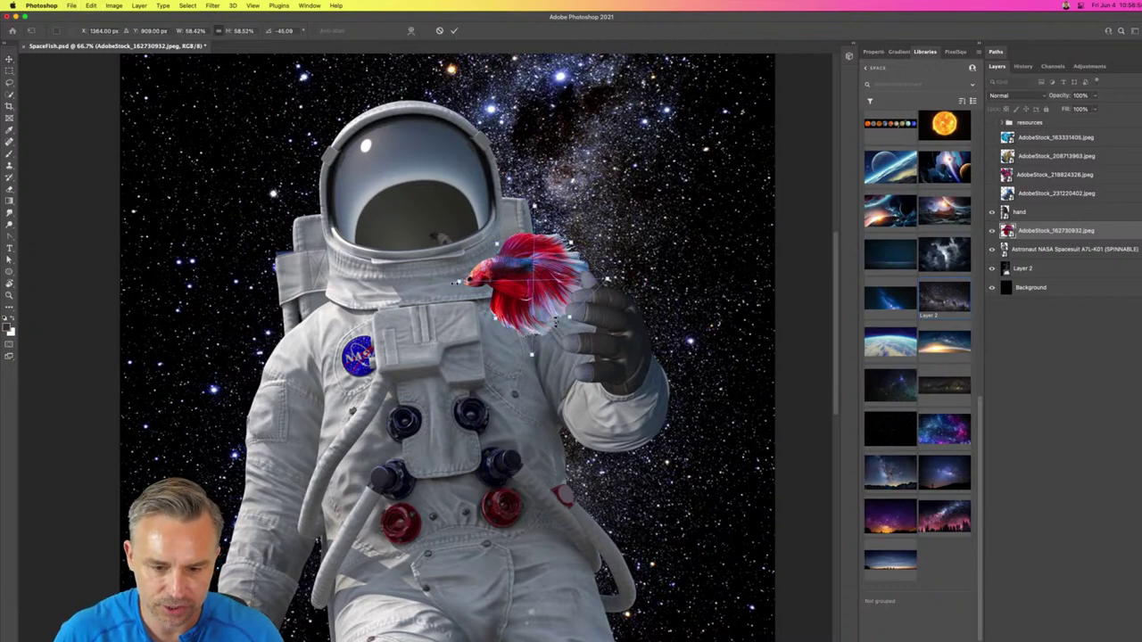
drag(455, 282, 502, 282)
key(Return)
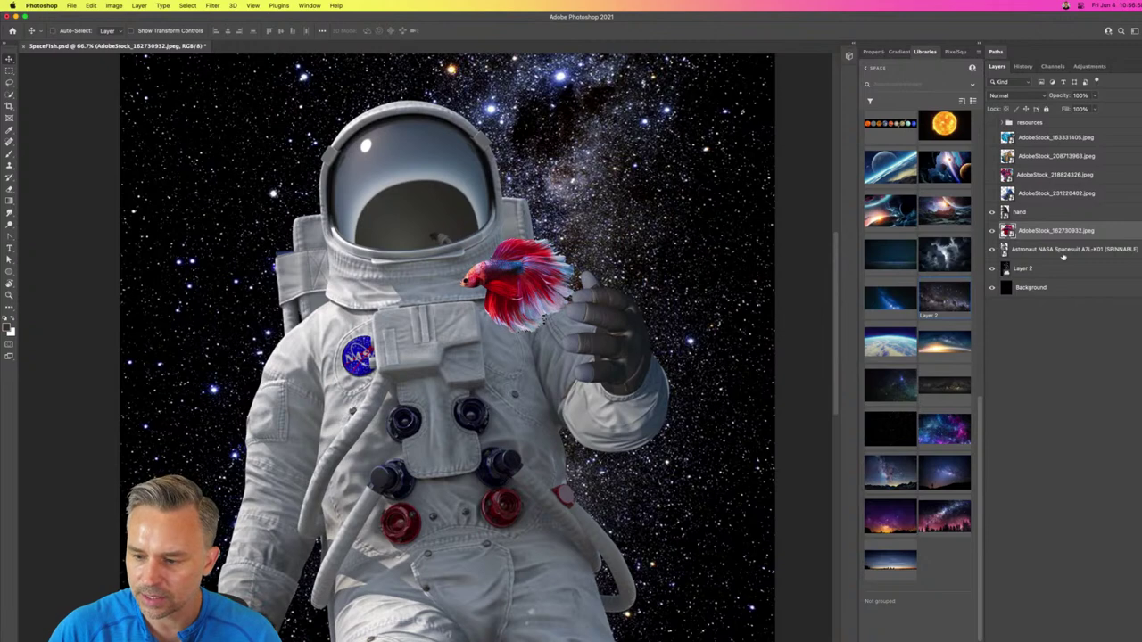
Step: Select the A7L-K01 spacesuit layer, cancelling stray Preferences, Levels and adjustment-menu openings
click(1064, 252)
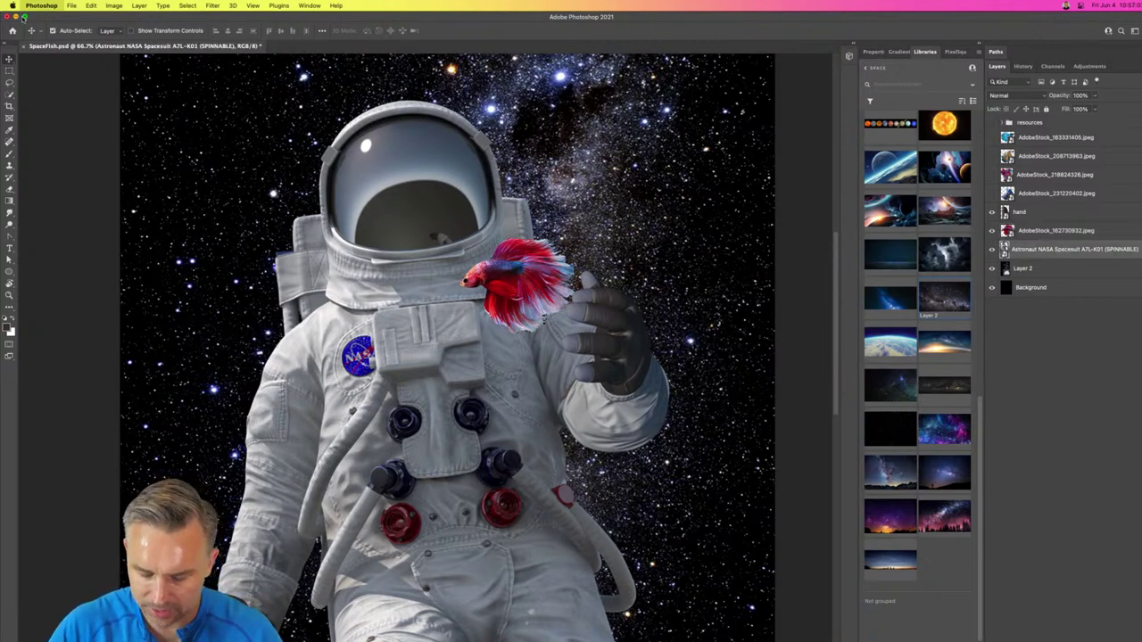
key(super+k)
key(Escape)
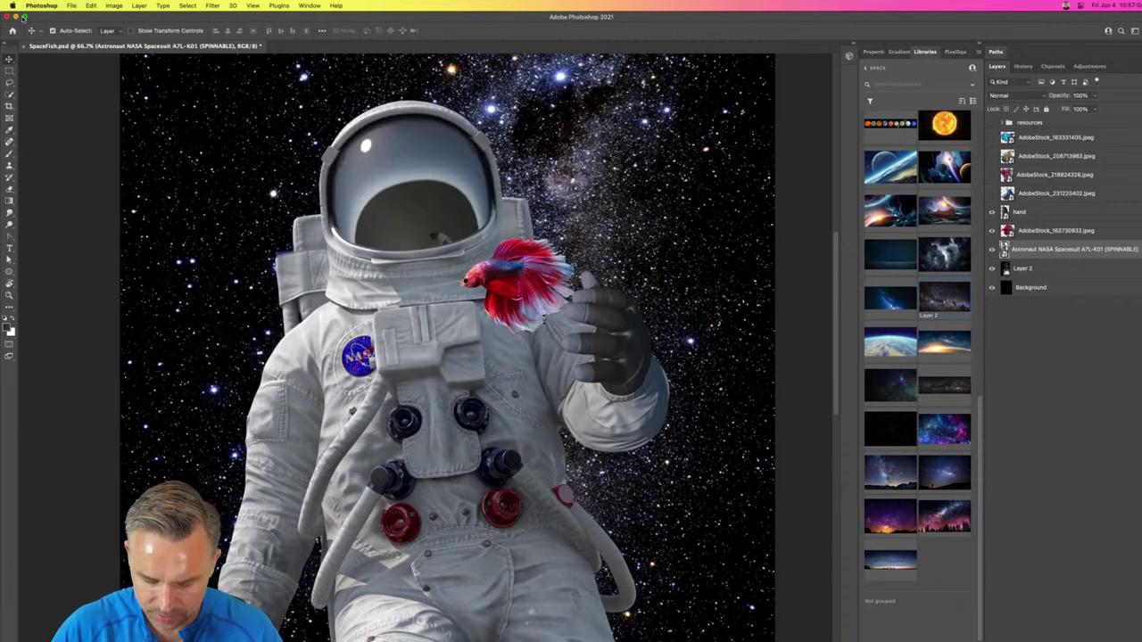
key(super+l)
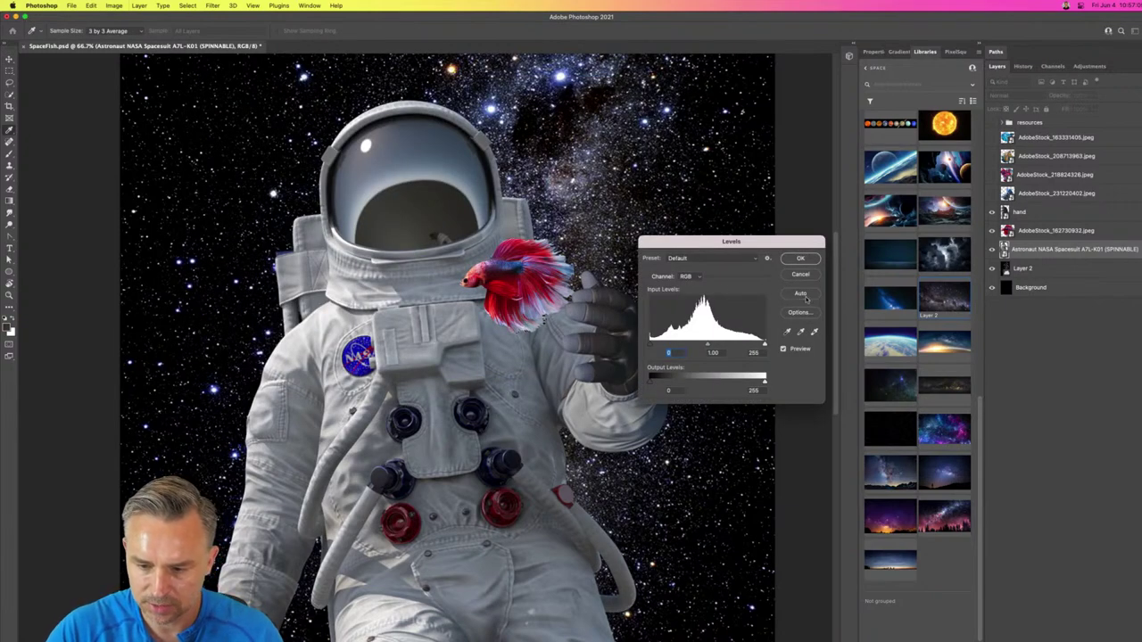
key(Escape)
key(v)
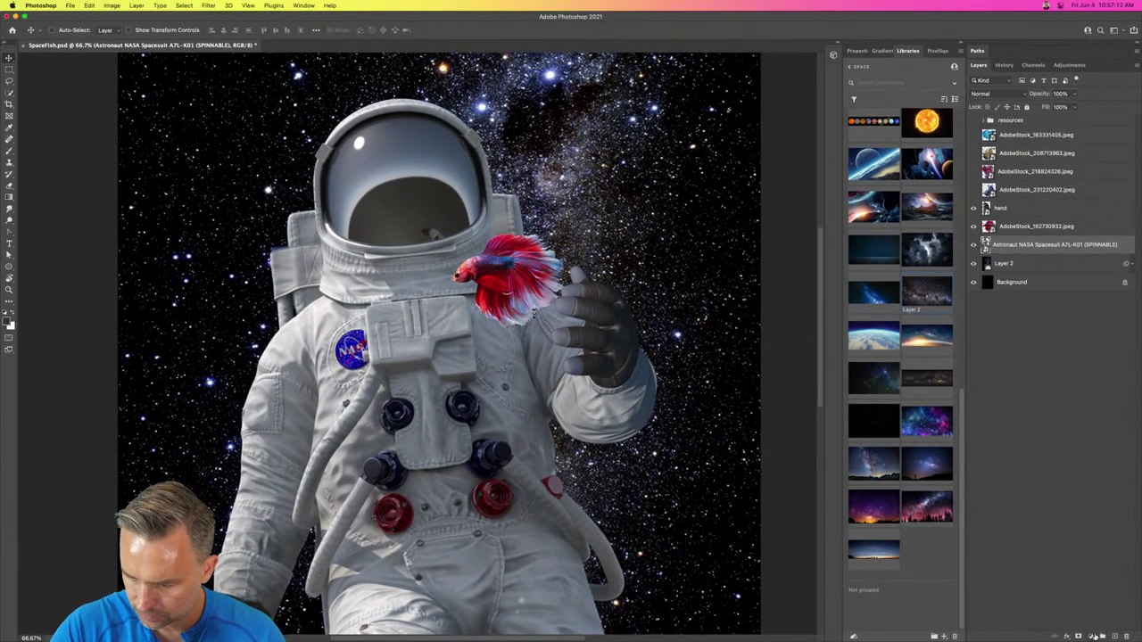
click(1094, 636)
click(993, 230)
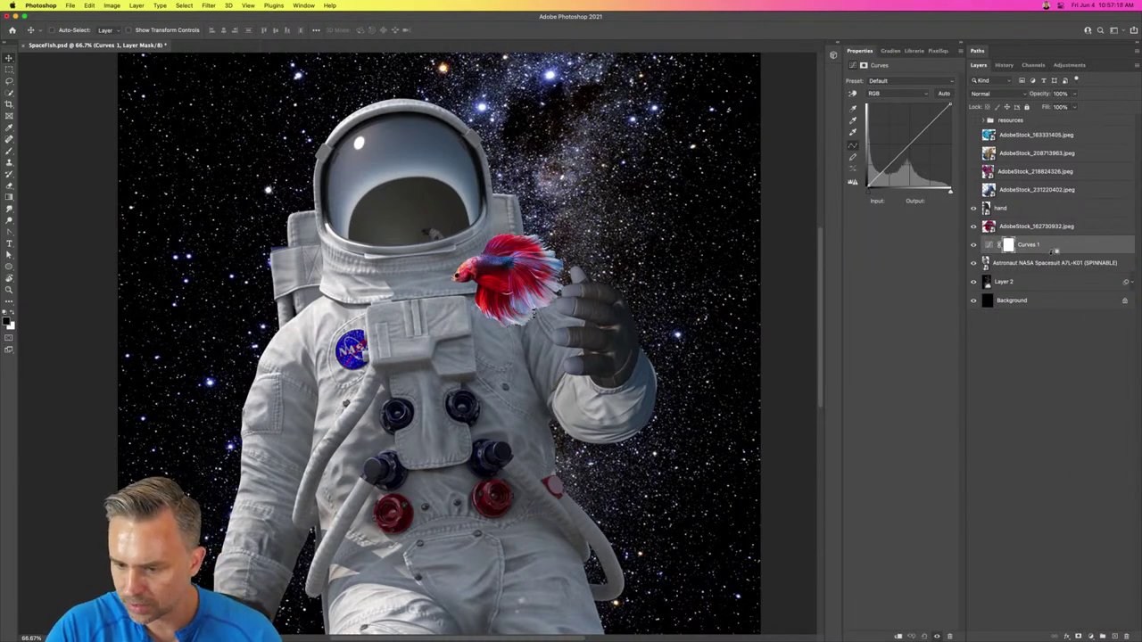
Step: Add a clipped Curves 1 S-curve that deepens the suit's shadows and lifts its highlights
alt+click(1056, 252)
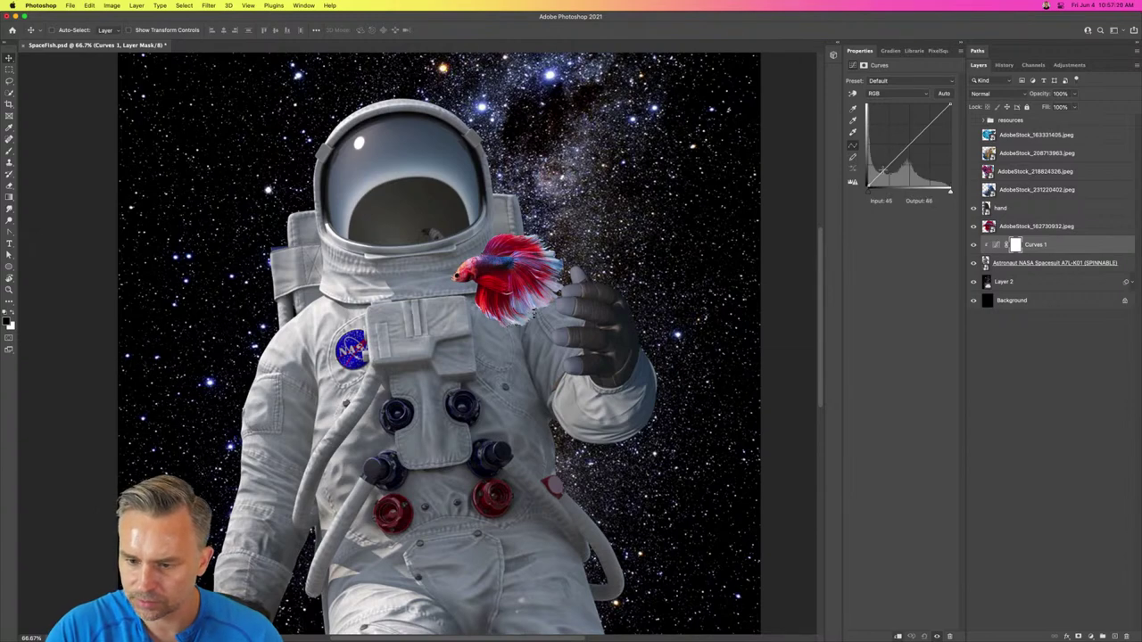
drag(889, 166, 933, 109)
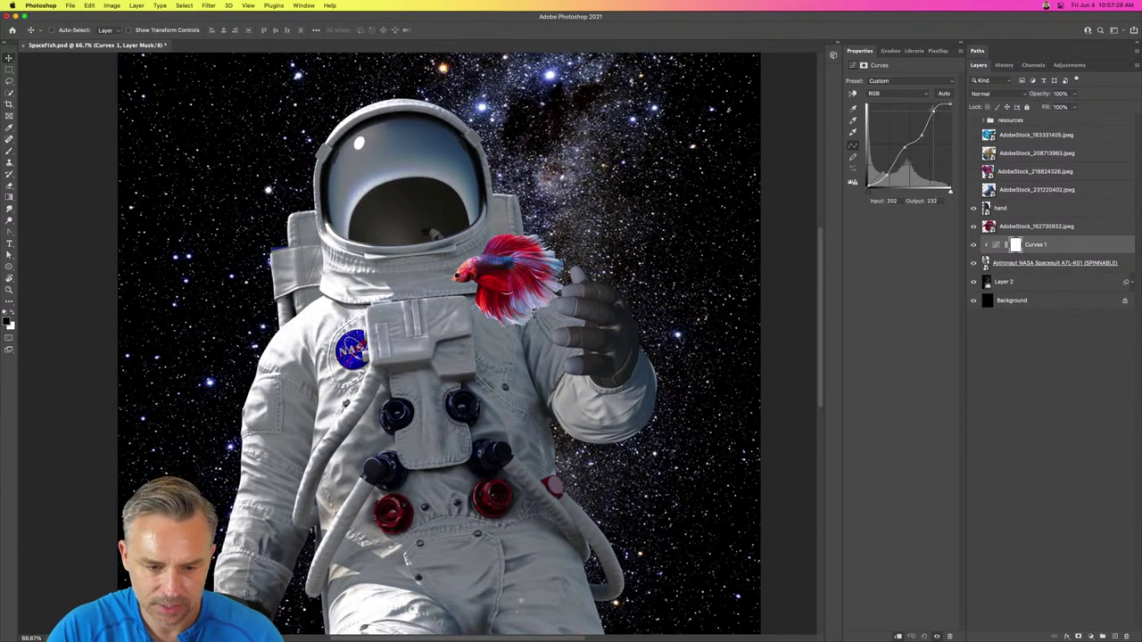
drag(885, 177, 889, 173)
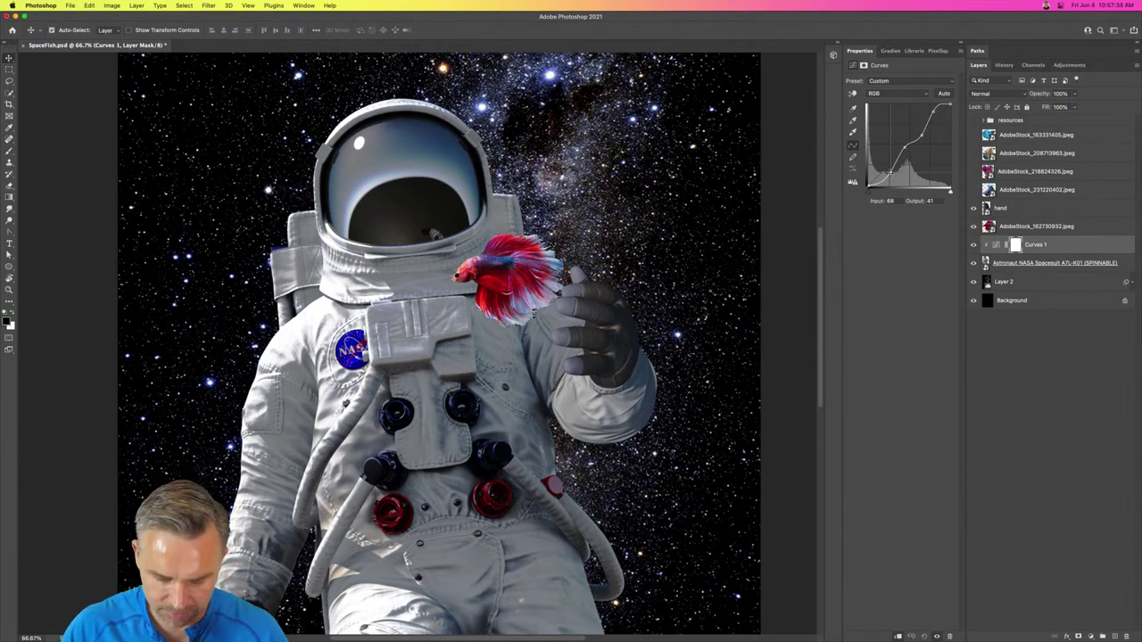
key(super+1)
drag(907, 146, 910, 157)
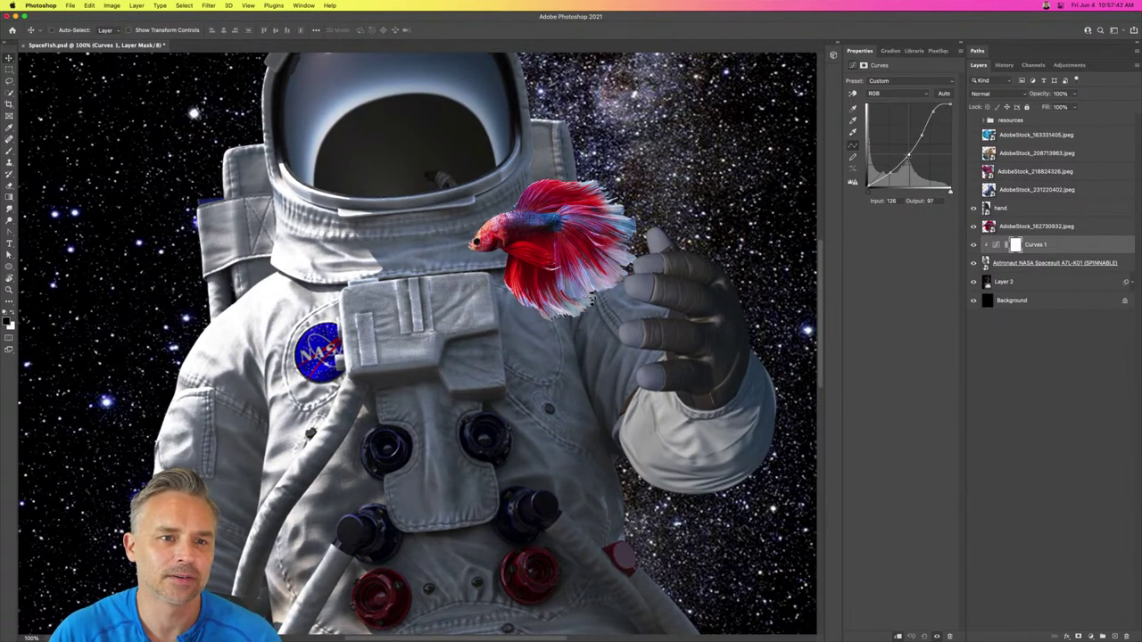
drag(932, 122, 937, 110)
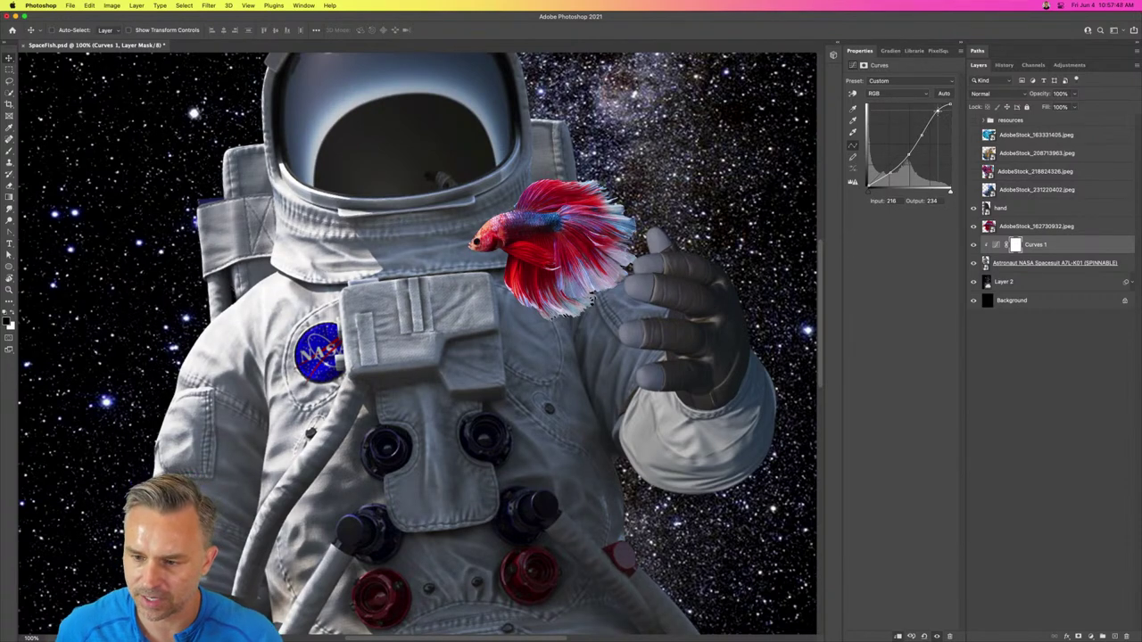
drag(937, 111, 934, 109)
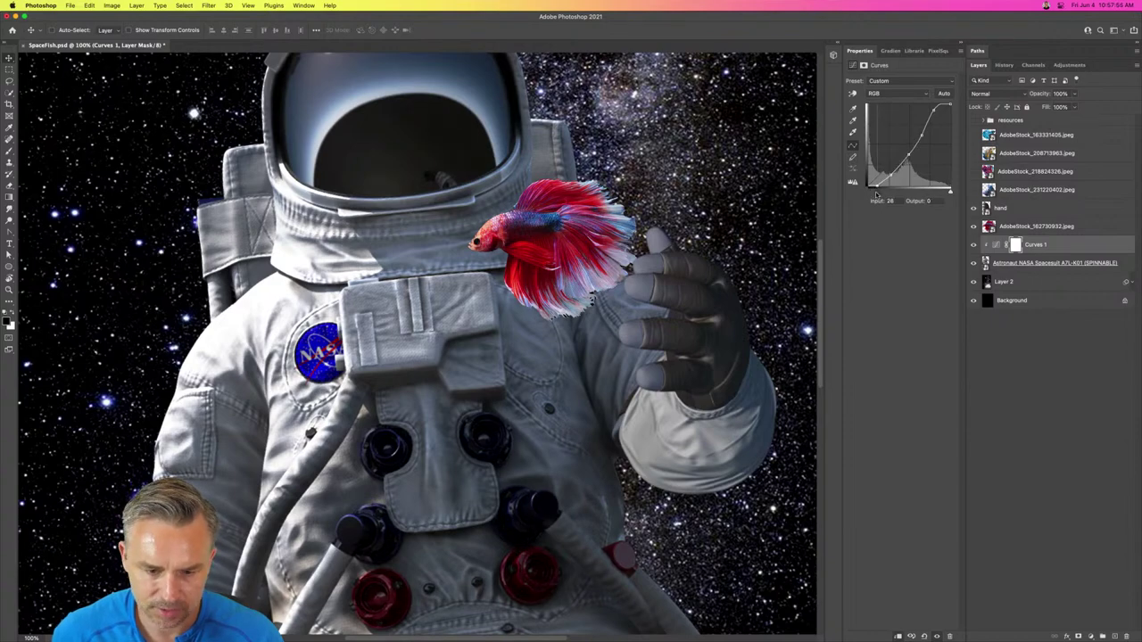
key(backslash)
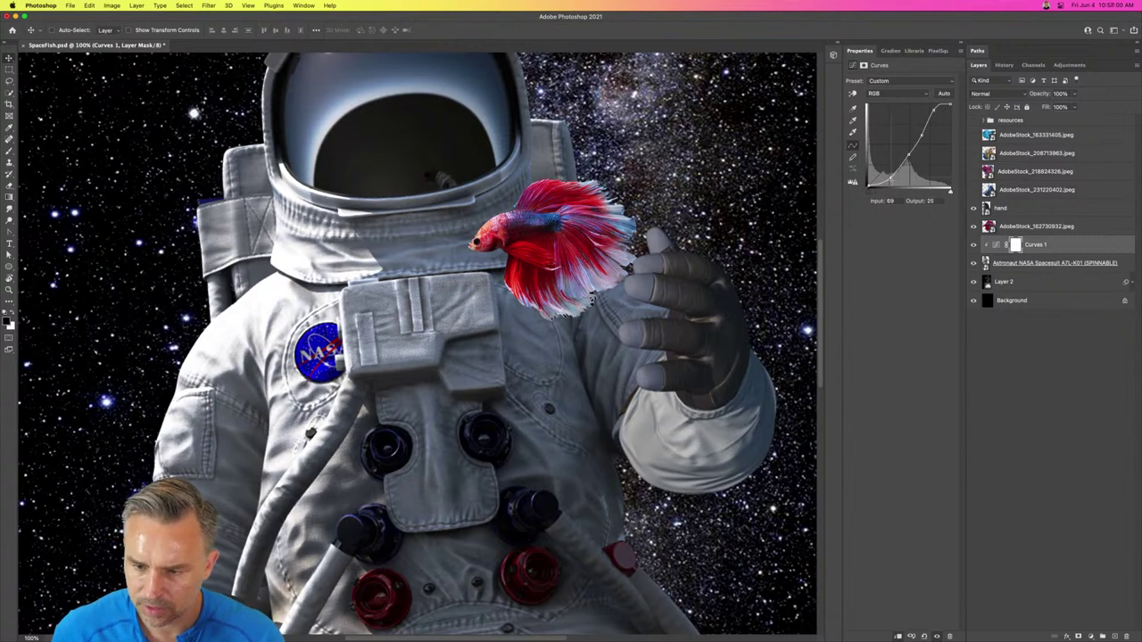
drag(888, 177, 892, 179)
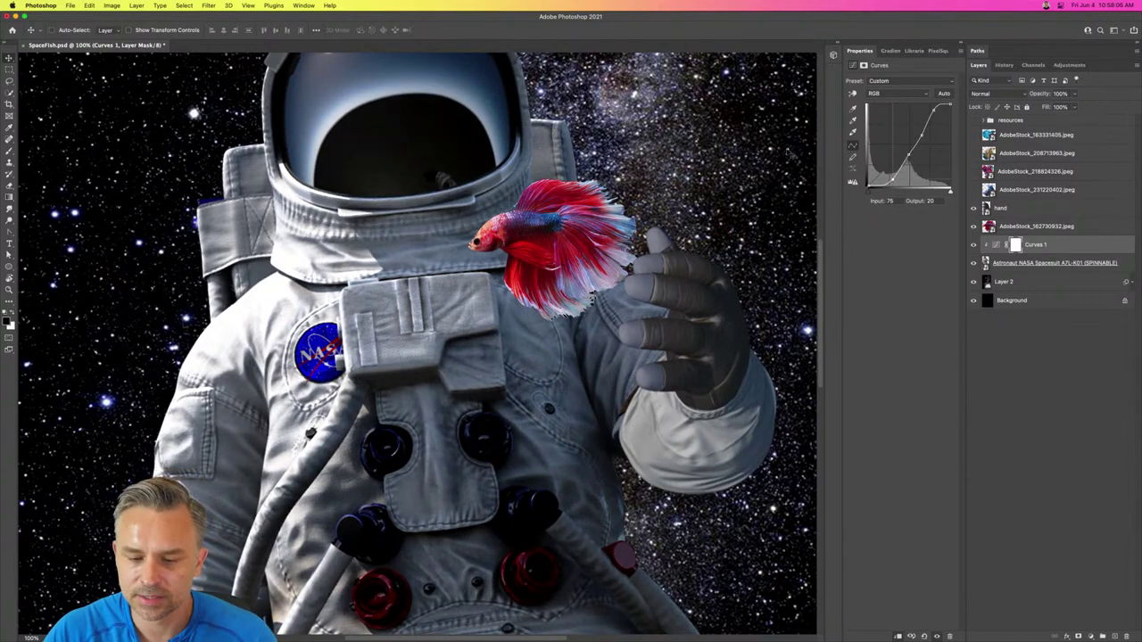
click(1034, 225)
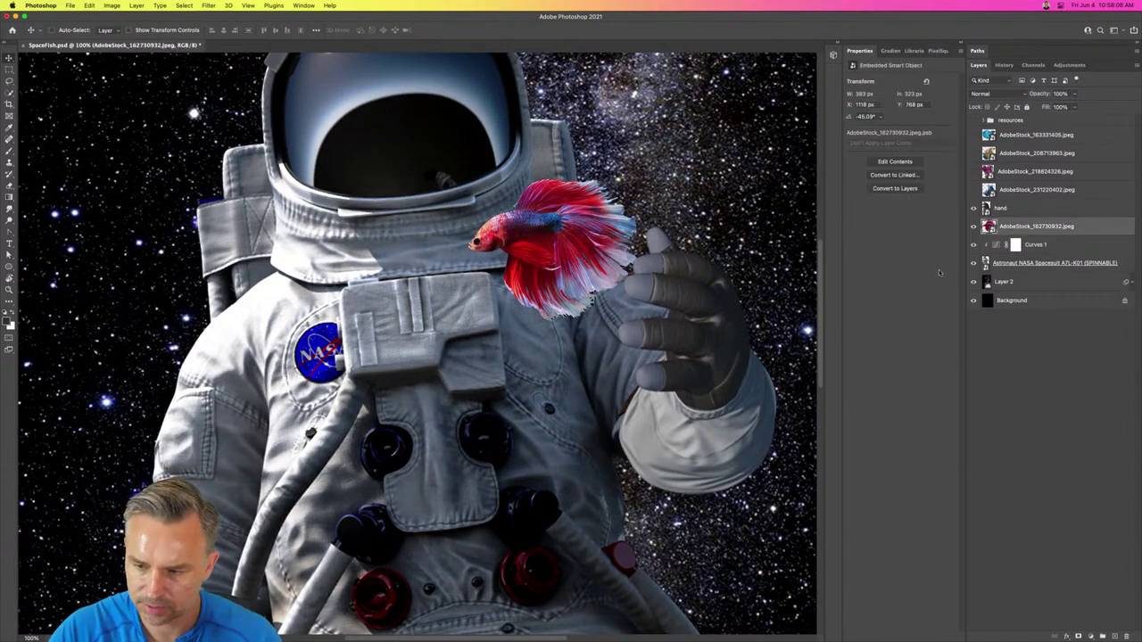
Step: Set the red fish's Levels black input to 33 and shift it right and down against the glove
key(super+l)
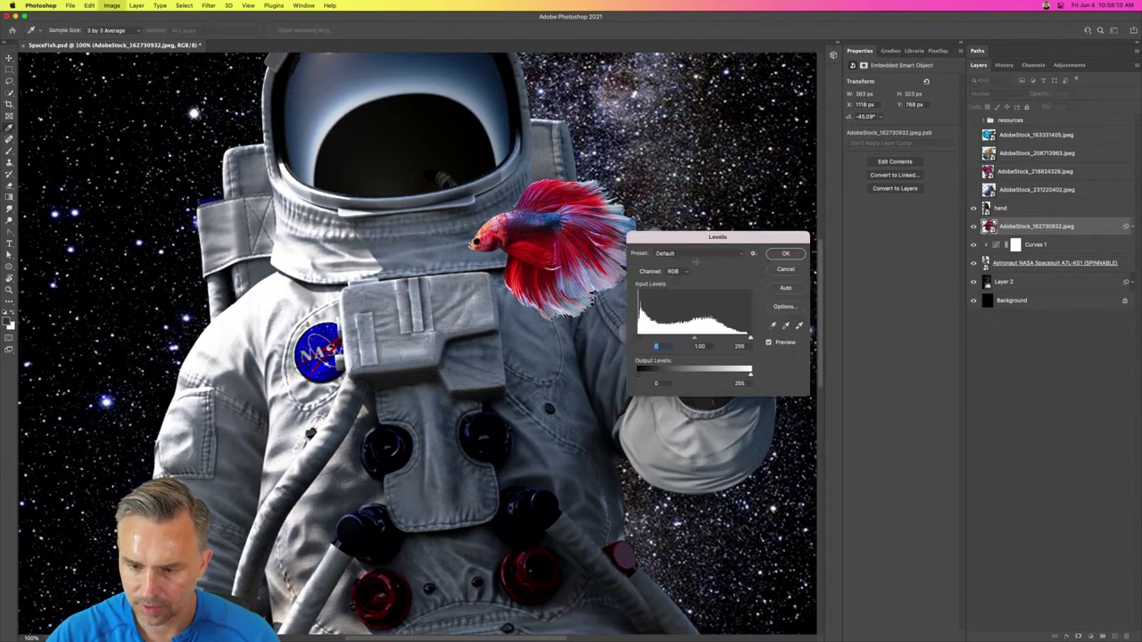
drag(643, 342, 652, 344)
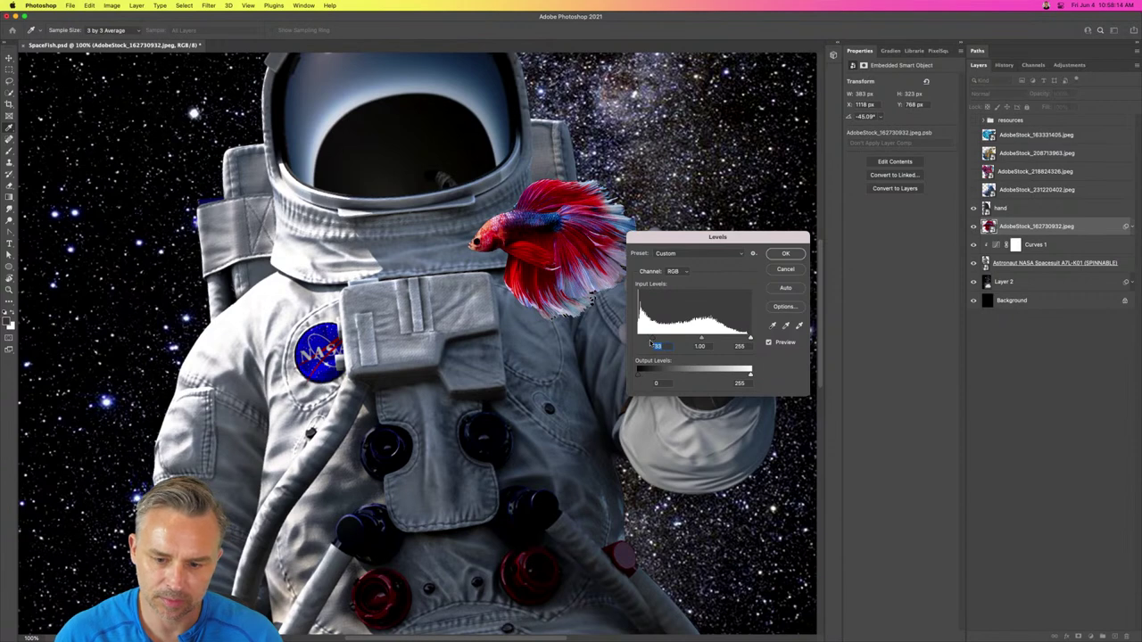
key(Return)
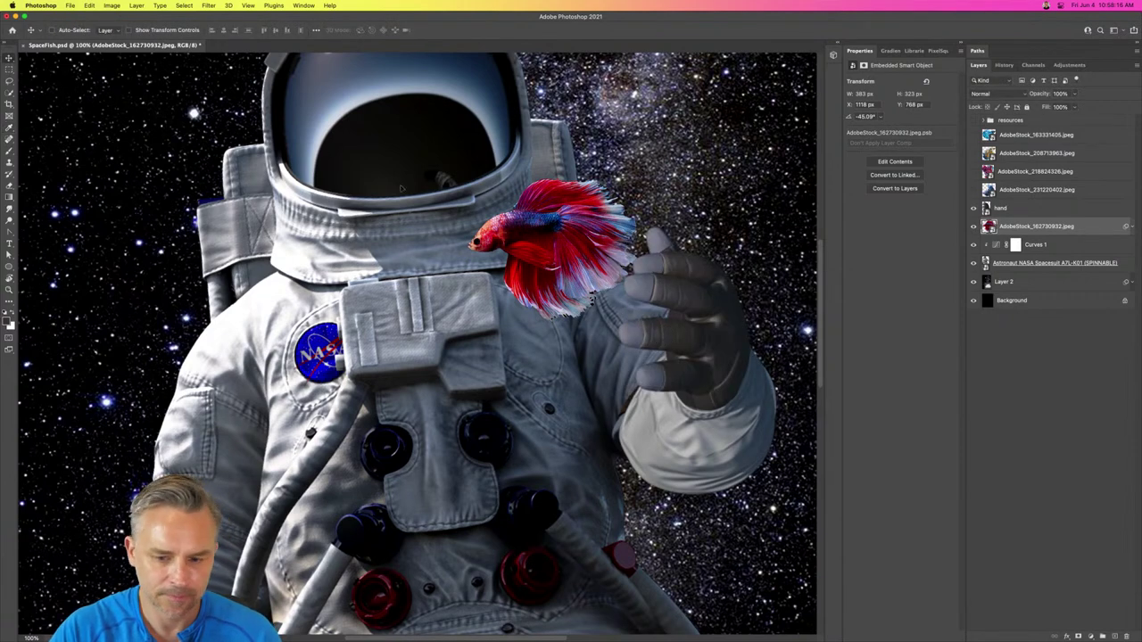
drag(402, 188, 428, 194)
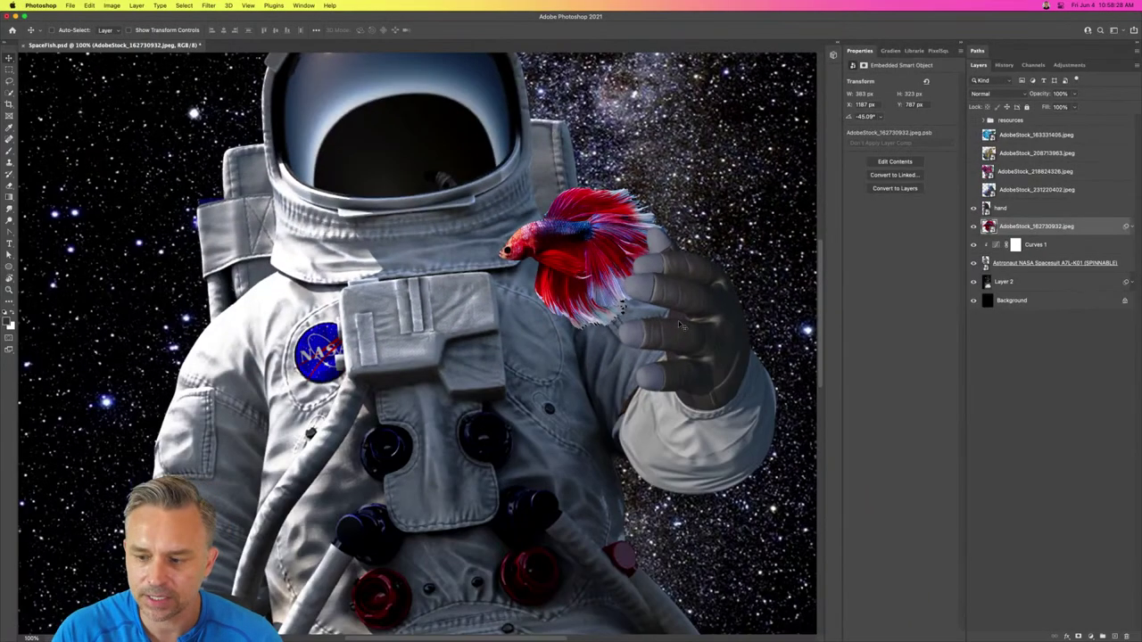
Step: Duplicate the hand layer and set the copy up as a smart object from its layer menu
click(1015, 210)
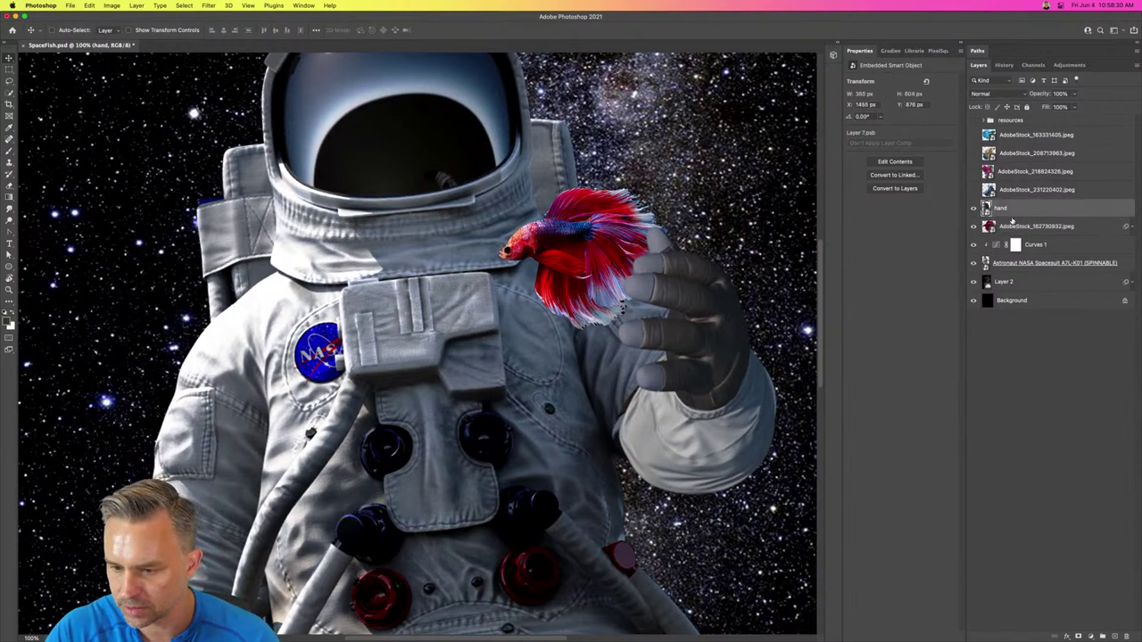
key(super+j)
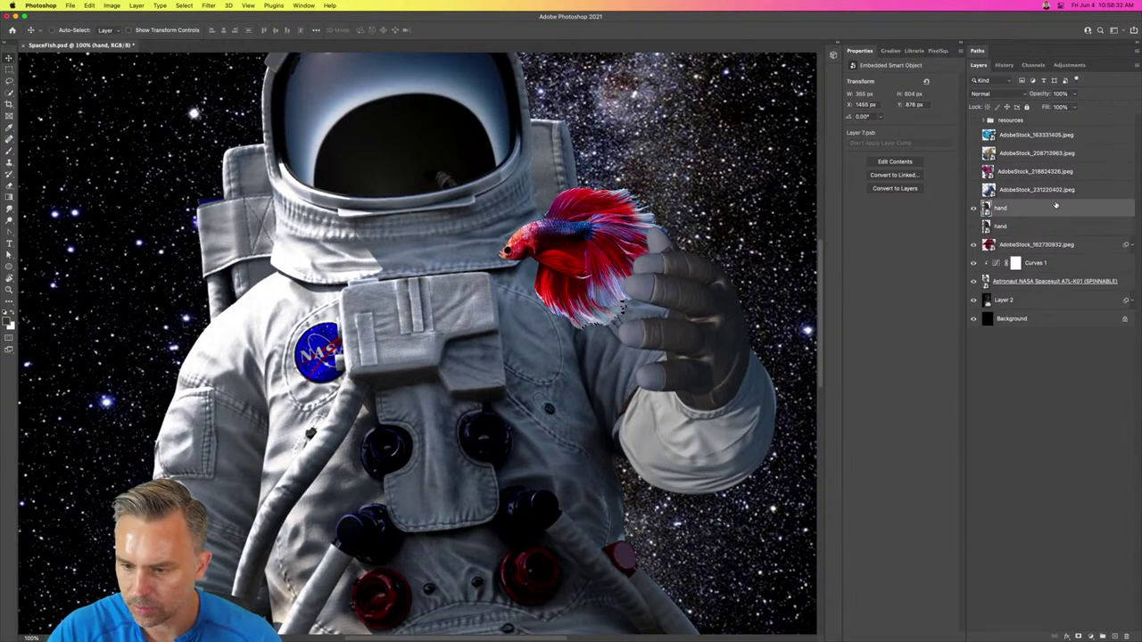
right_click(1055, 207)
click(999, 351)
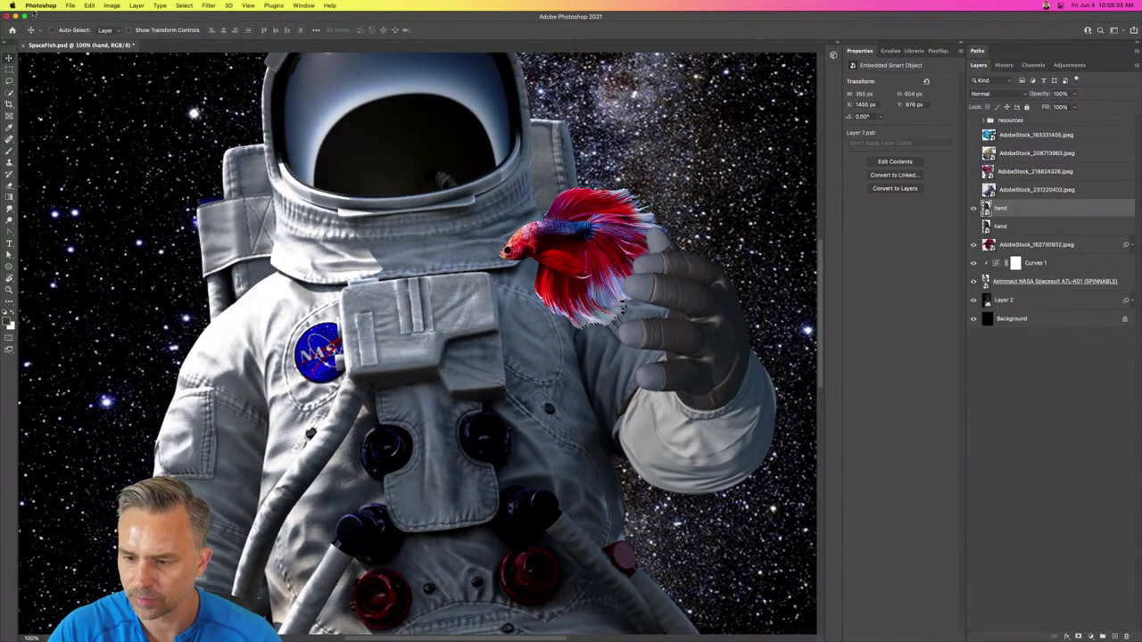
Step: Sharpen the hand copy to about 105 using the Camera Raw Filter's Detail settings
click(209, 5)
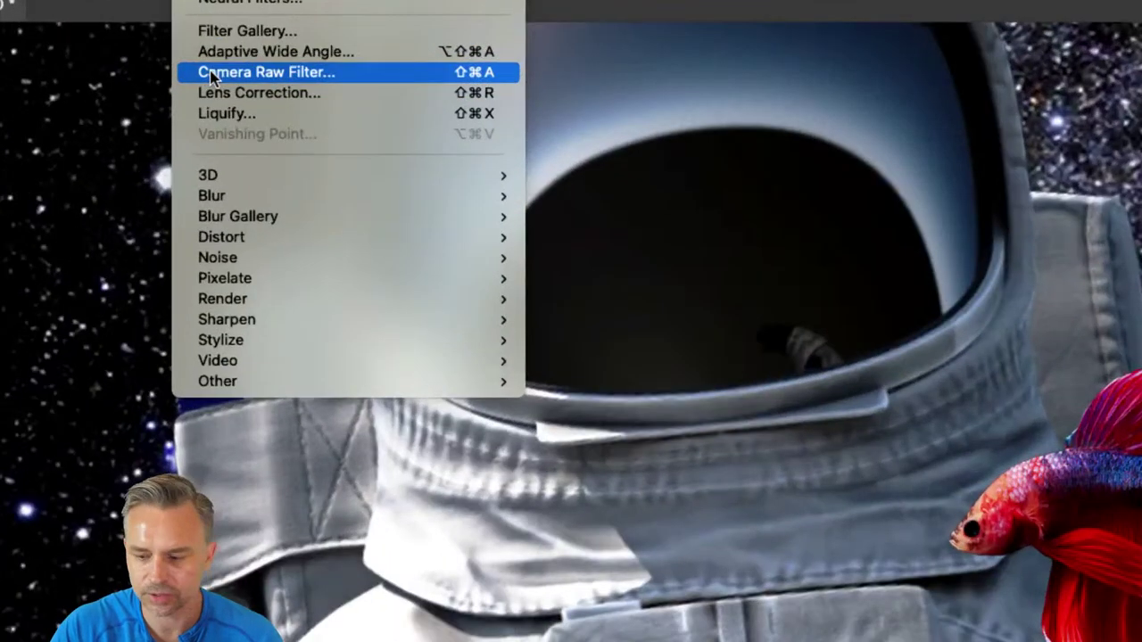
click(209, 72)
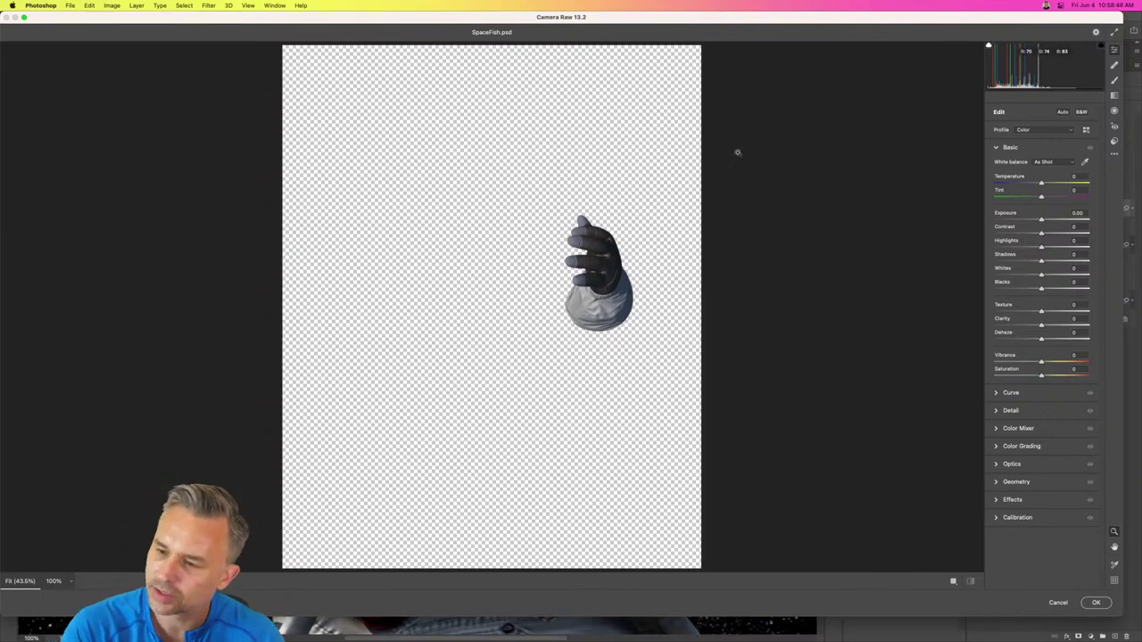
drag(1123, 613, 791, 568)
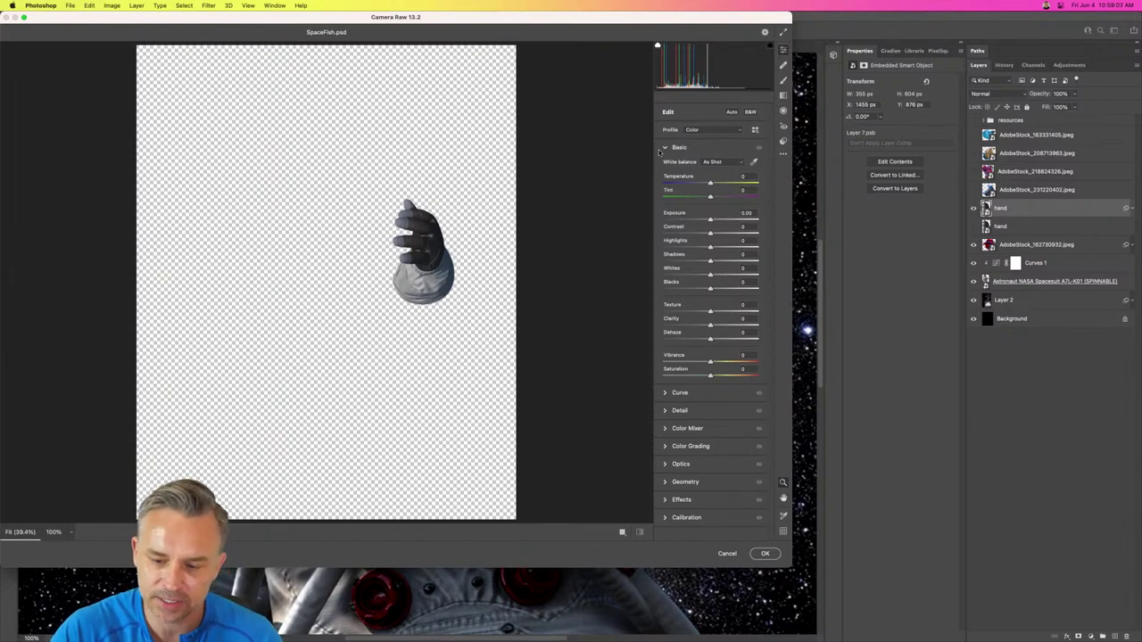
click(666, 409)
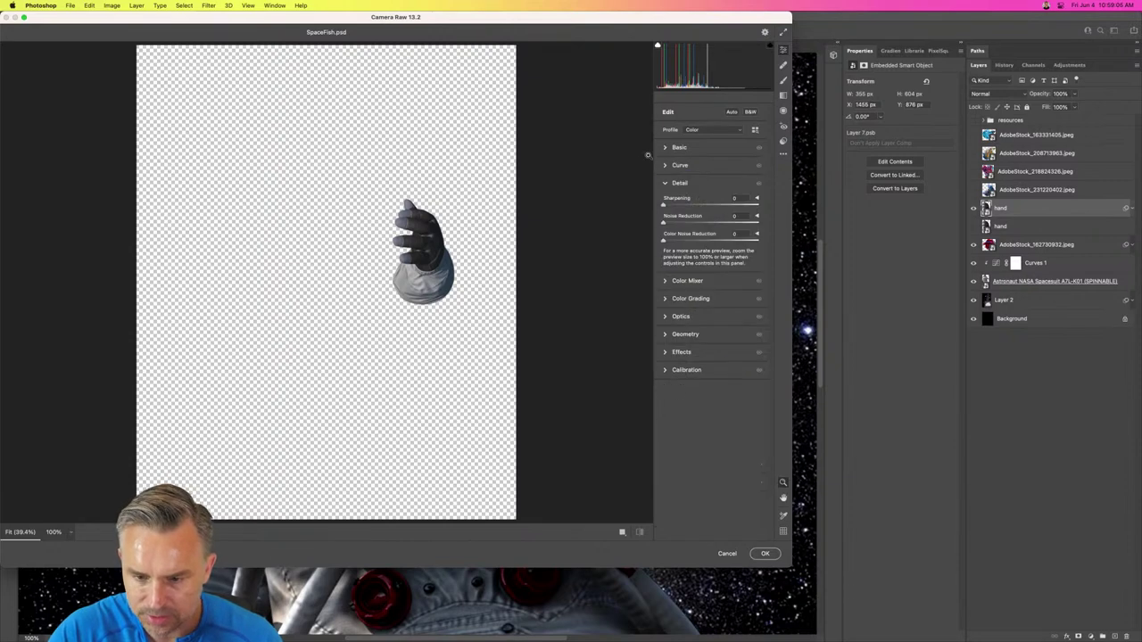
drag(663, 205, 711, 206)
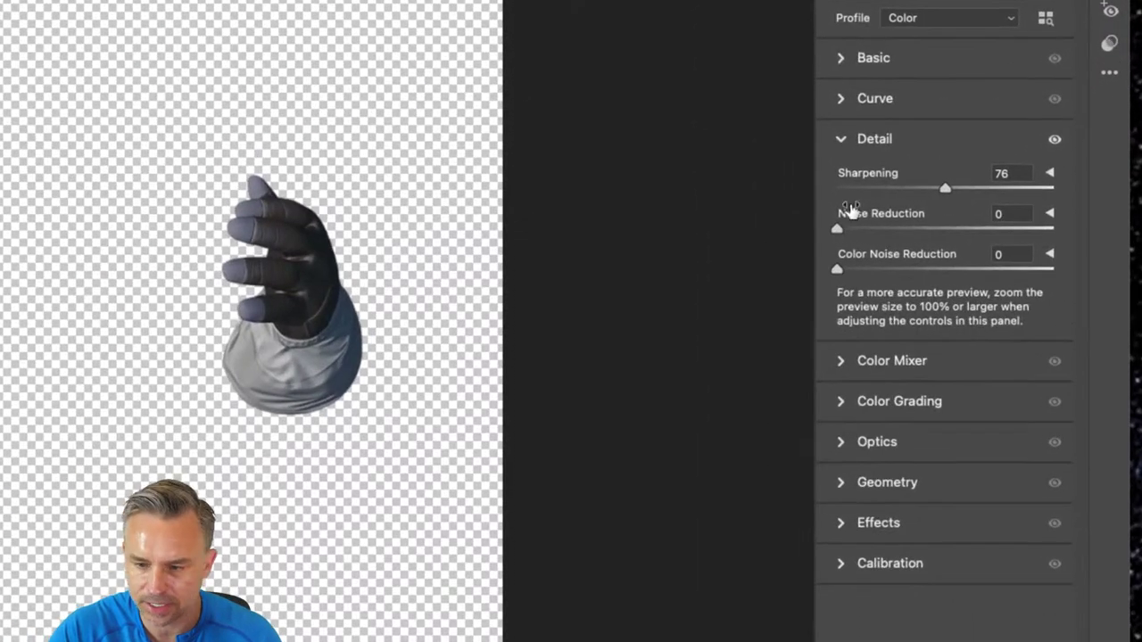
drag(943, 189, 967, 193)
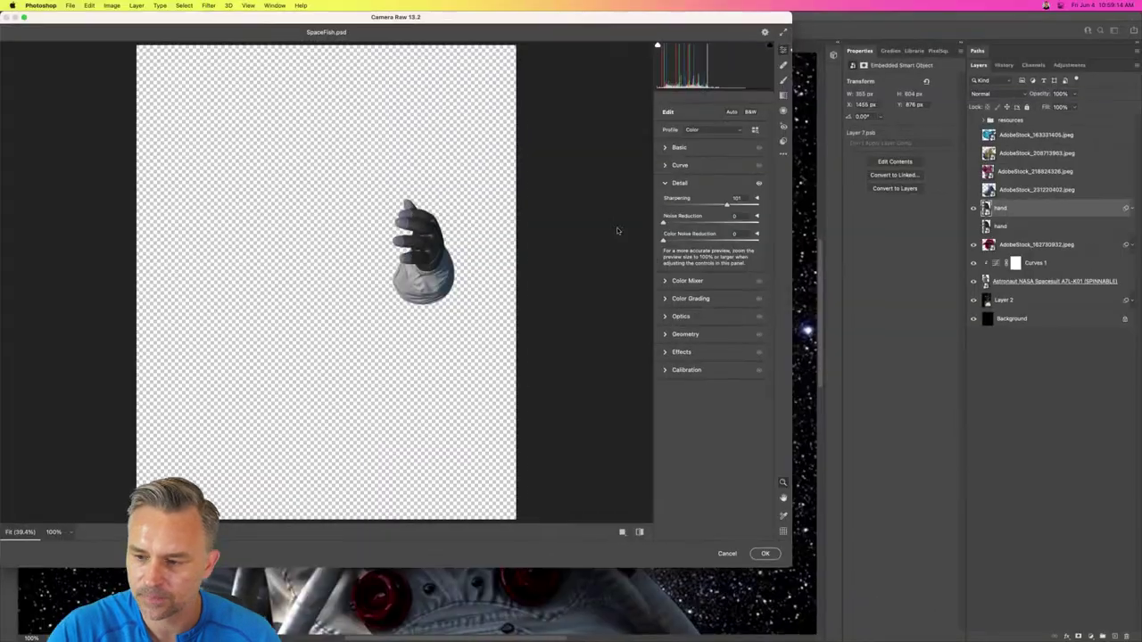
click(765, 553)
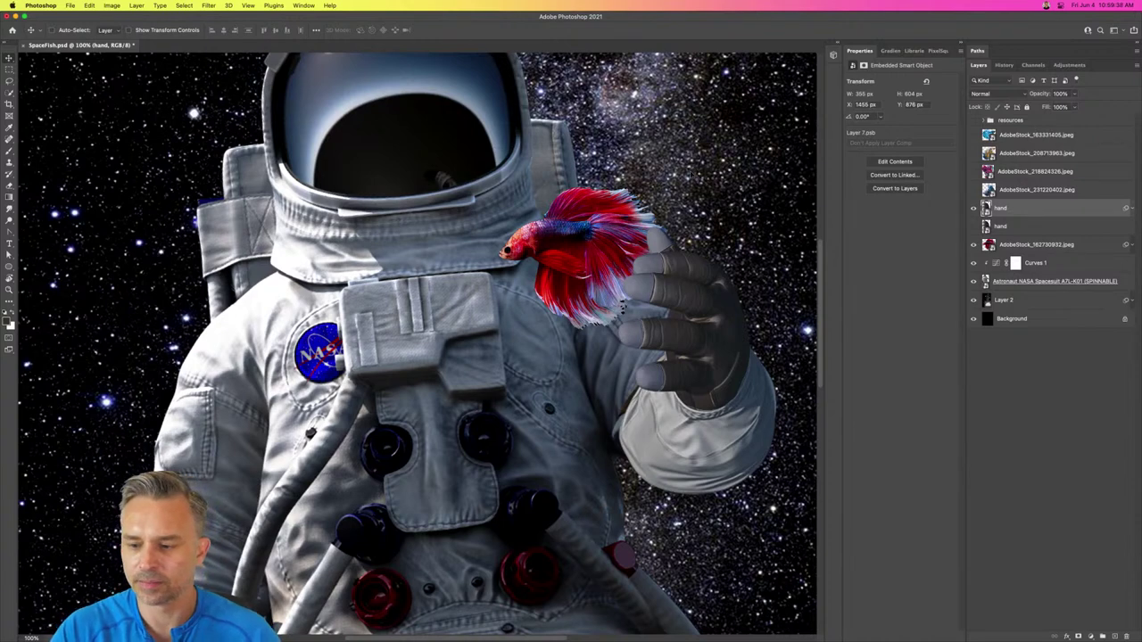
Step: Add a new Layer 7 and place it below the red fish, above Curves 1
click(1060, 225)
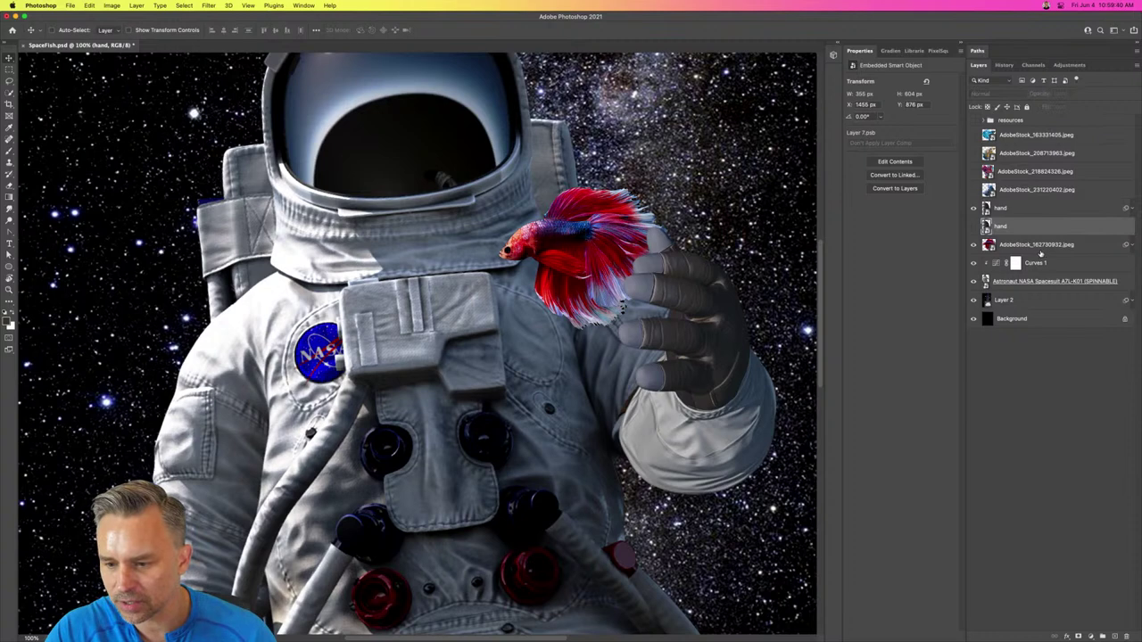
click(1114, 635)
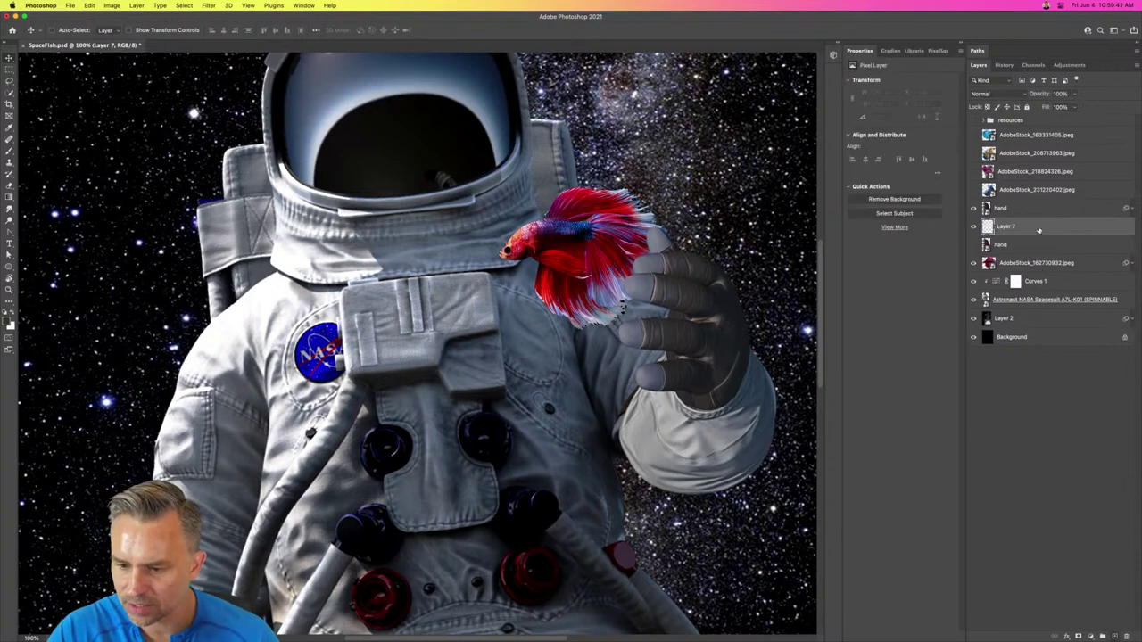
drag(1038, 230, 1034, 271)
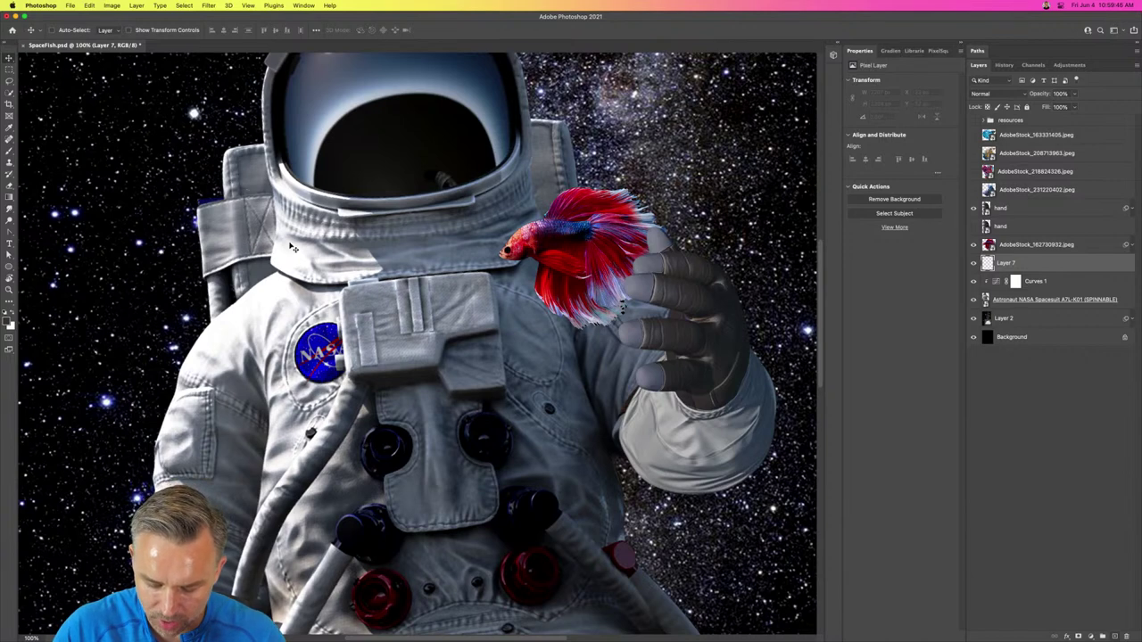
Step: Sample the fish's red as the foreground colour and select Layer 7
key(i)
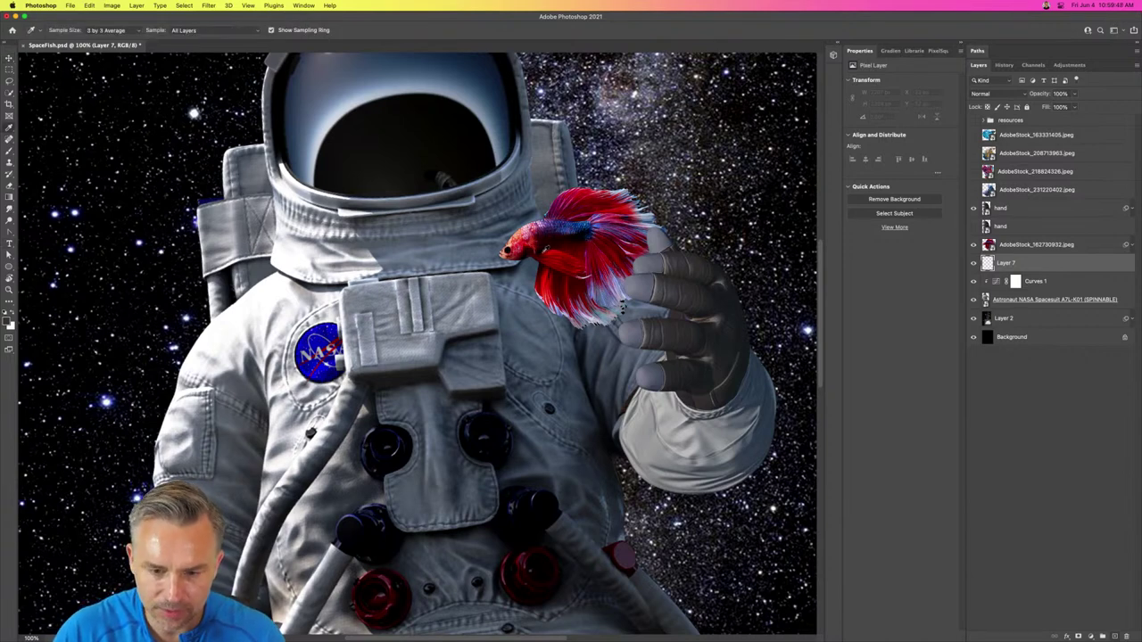
click(555, 247)
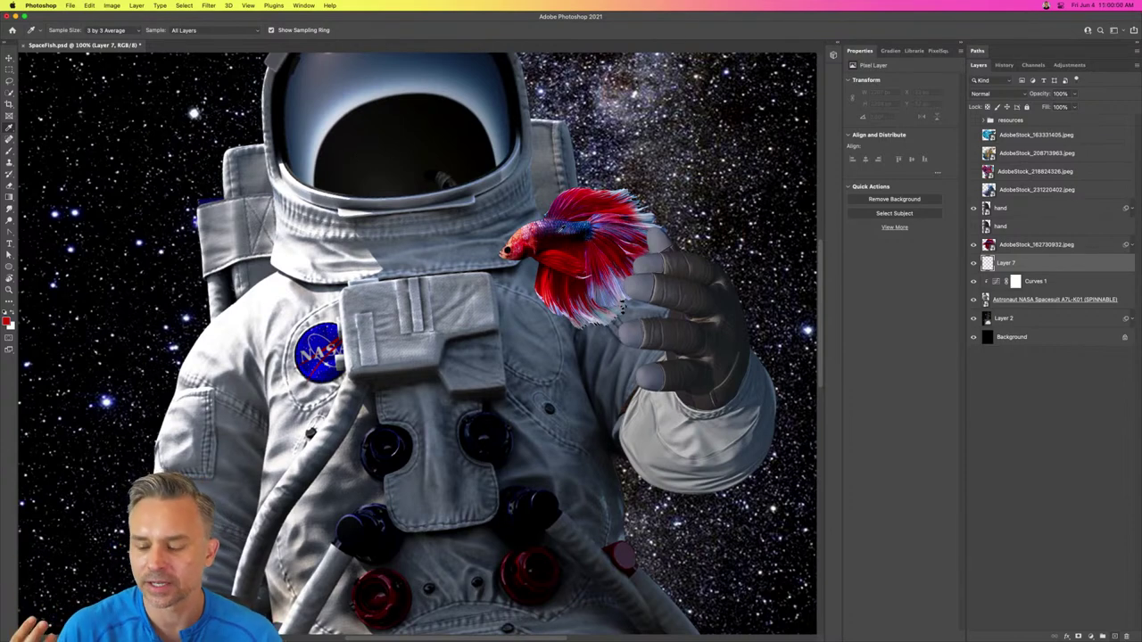
key(v)
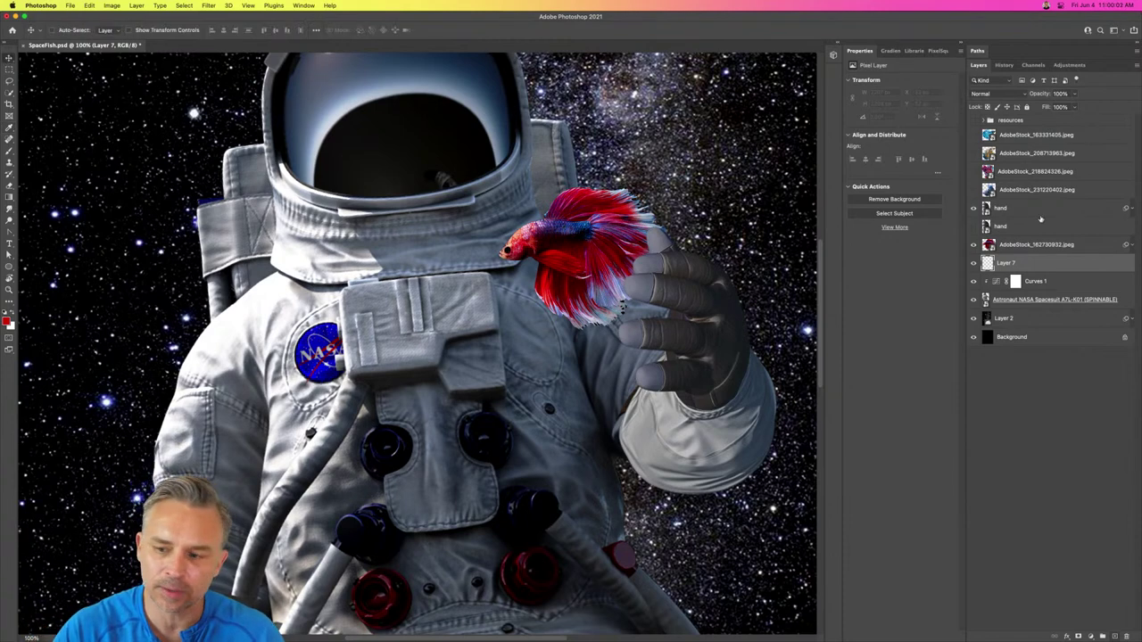
click(985, 191)
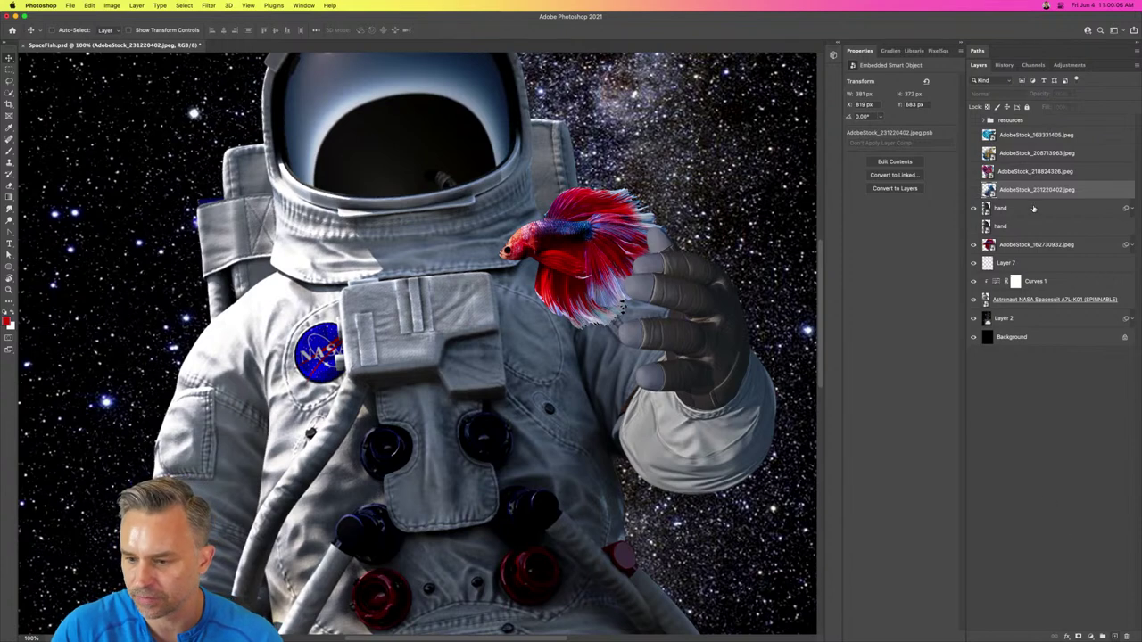
click(1006, 262)
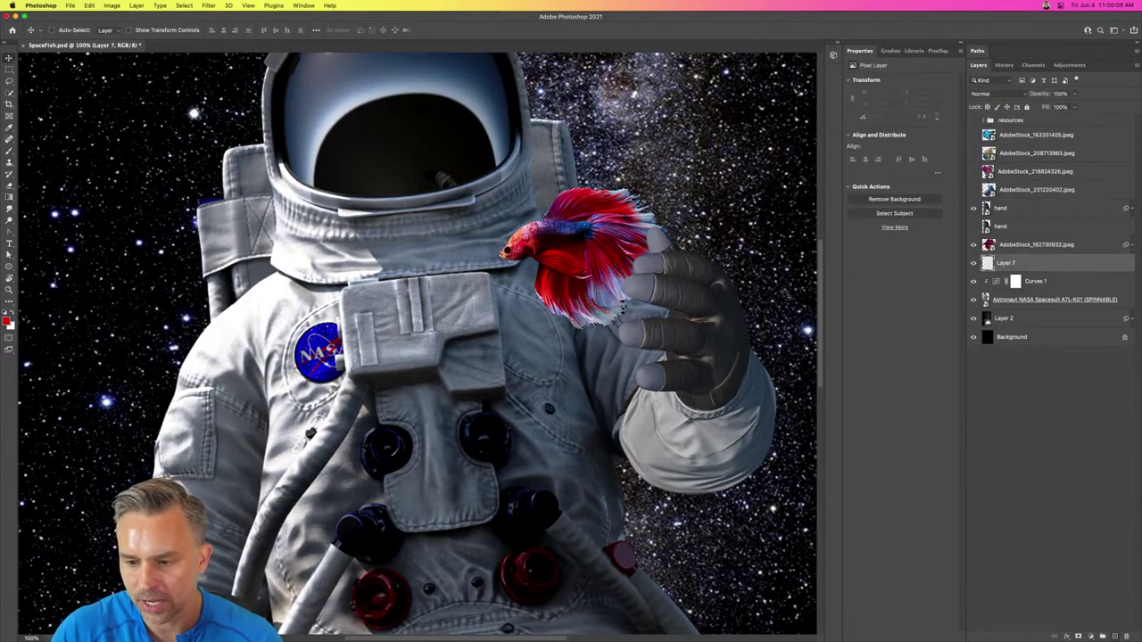
Step: Paint a soft red glow around the fish with an enlarged Soft Round brush
key(b)
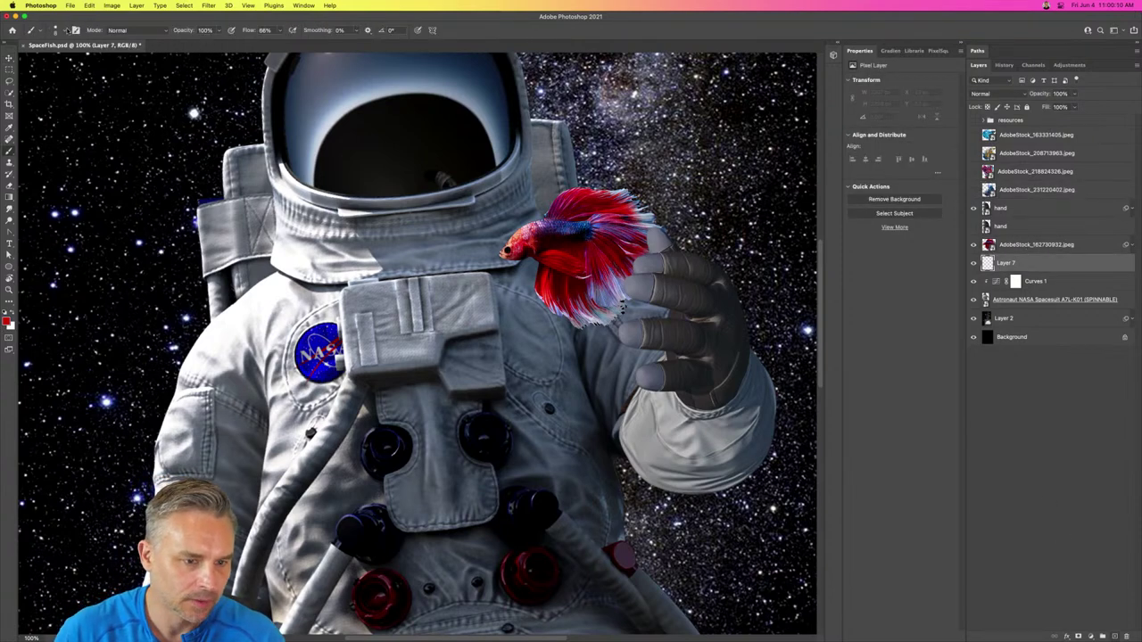
click(57, 31)
click(62, 156)
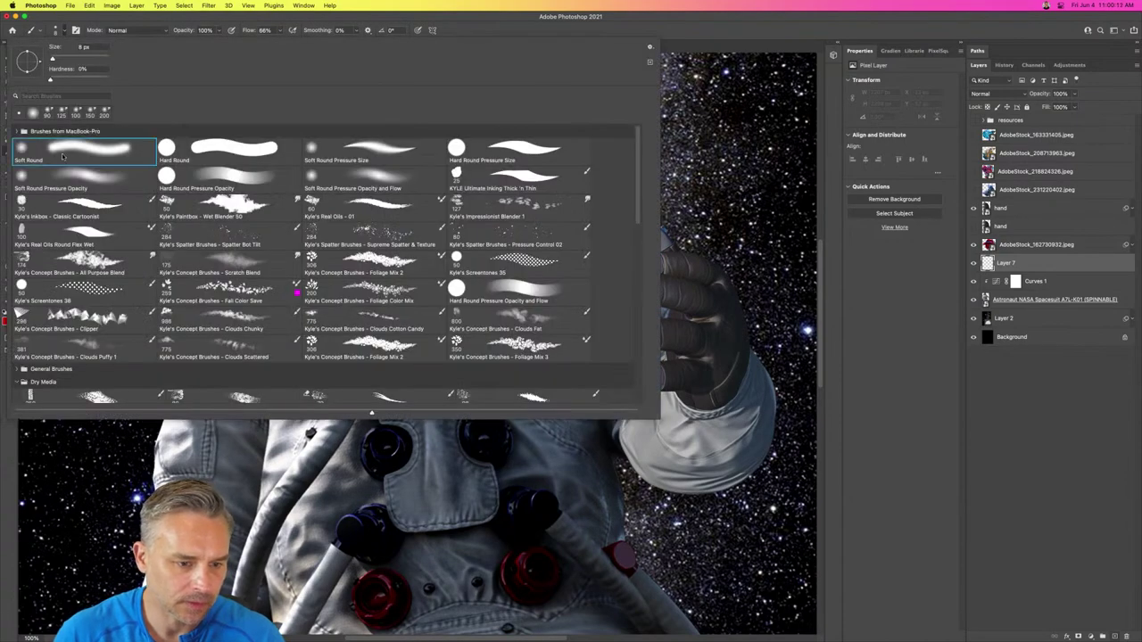
key(Return)
key(bracketright)
key(bracketright)
key(bracketright)
key(bracketright)
key(bracketright)
key(bracketright)
key(bracketright)
key(bracketright)
key(bracketright)
key(bracketright)
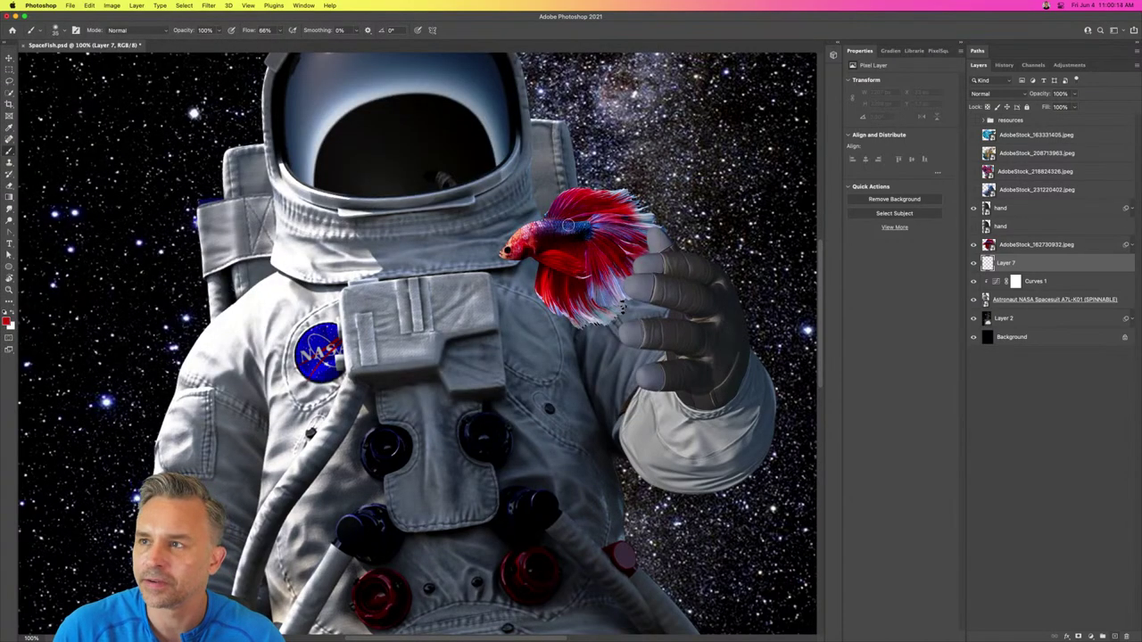
mouse_move(575, 236)
mouse_down()
mouse_move(579, 214)
mouse_move(615, 206)
mouse_move(571, 268)
mouse_move(582, 264)
mouse_move(561, 255)
mouse_move(574, 242)
mouse_move(652, 259)
mouse_up()
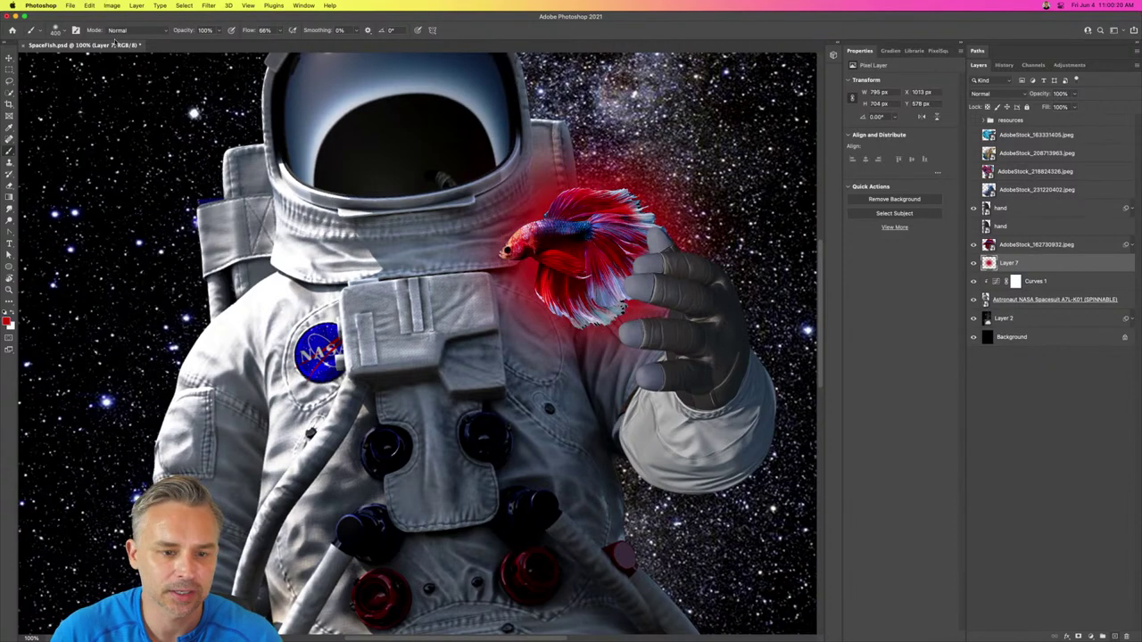
Step: Set Layer 7's blend mode to Vivid Light and select the fish layer
click(1011, 94)
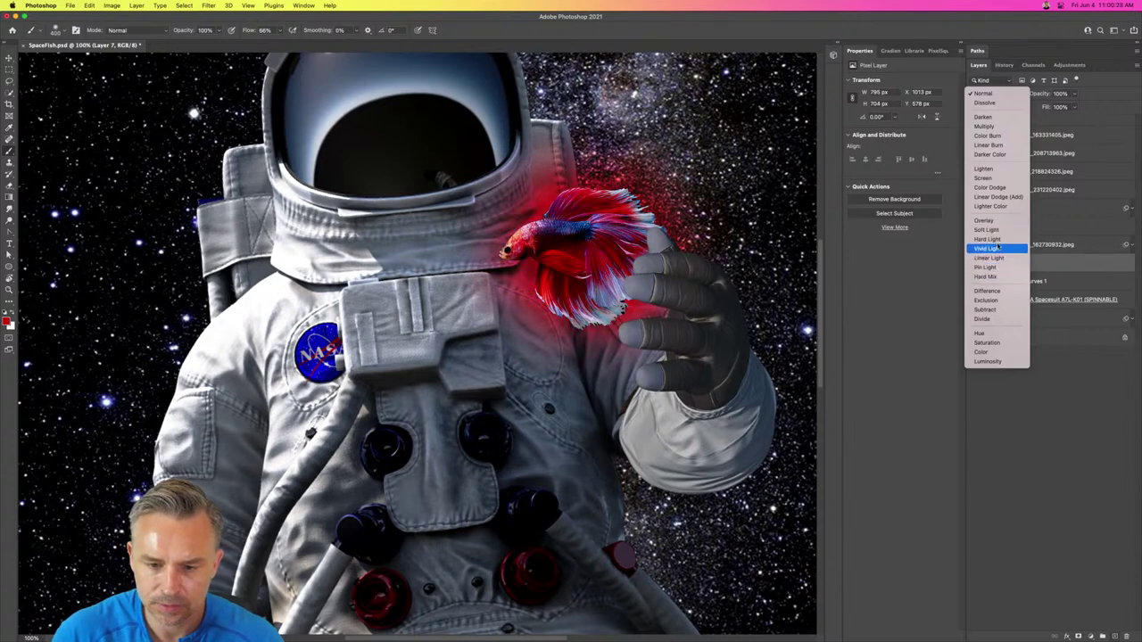
click(998, 248)
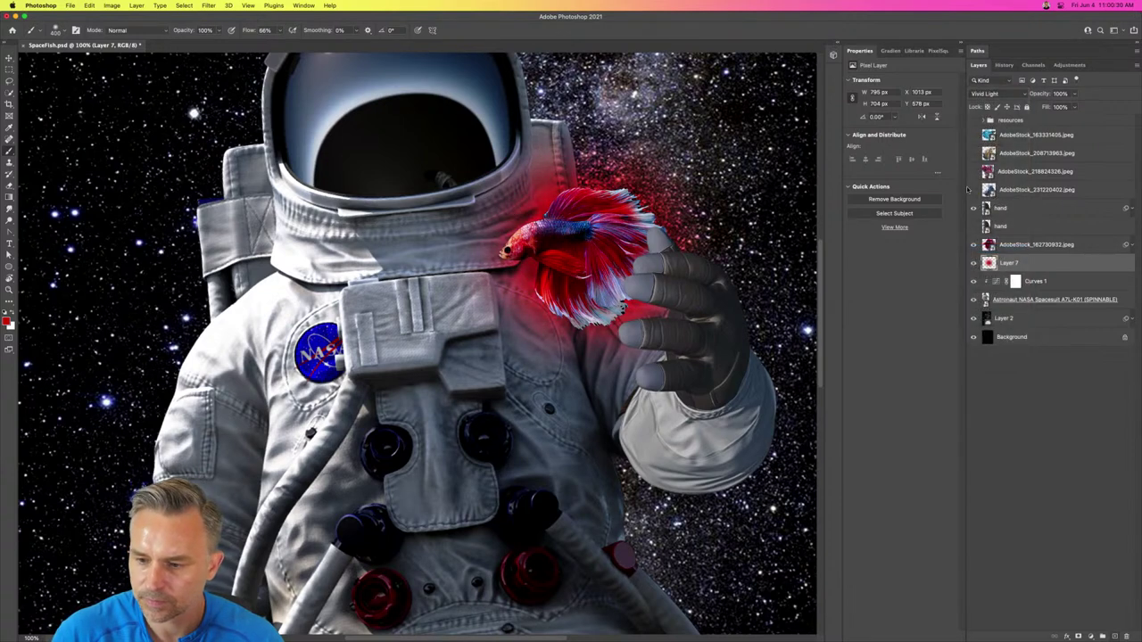
click(1015, 250)
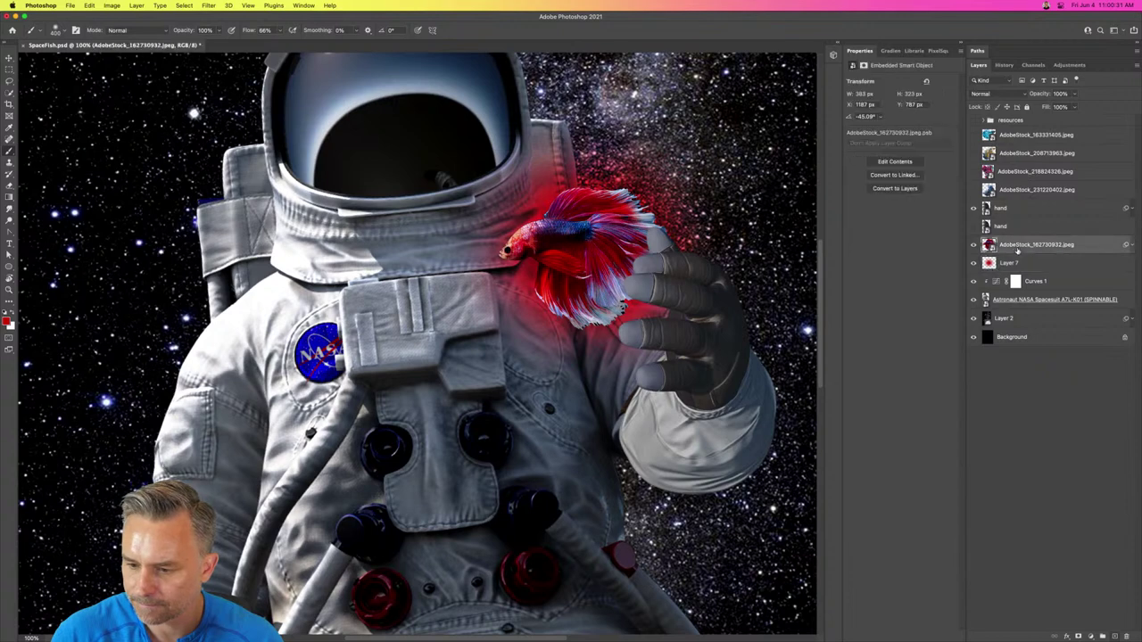
Step: Add Layer 8 with red strokes around the fish in Screen mode
click(1113, 637)
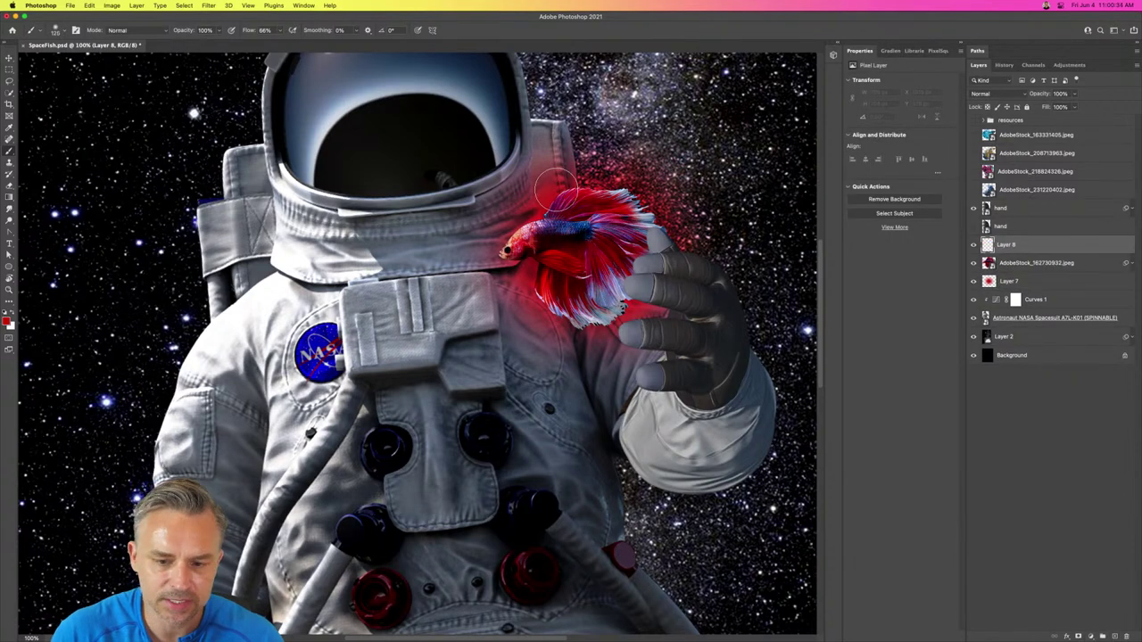
mouse_move(558, 190)
mouse_down()
mouse_move(602, 227)
mouse_move(589, 281)
mouse_up()
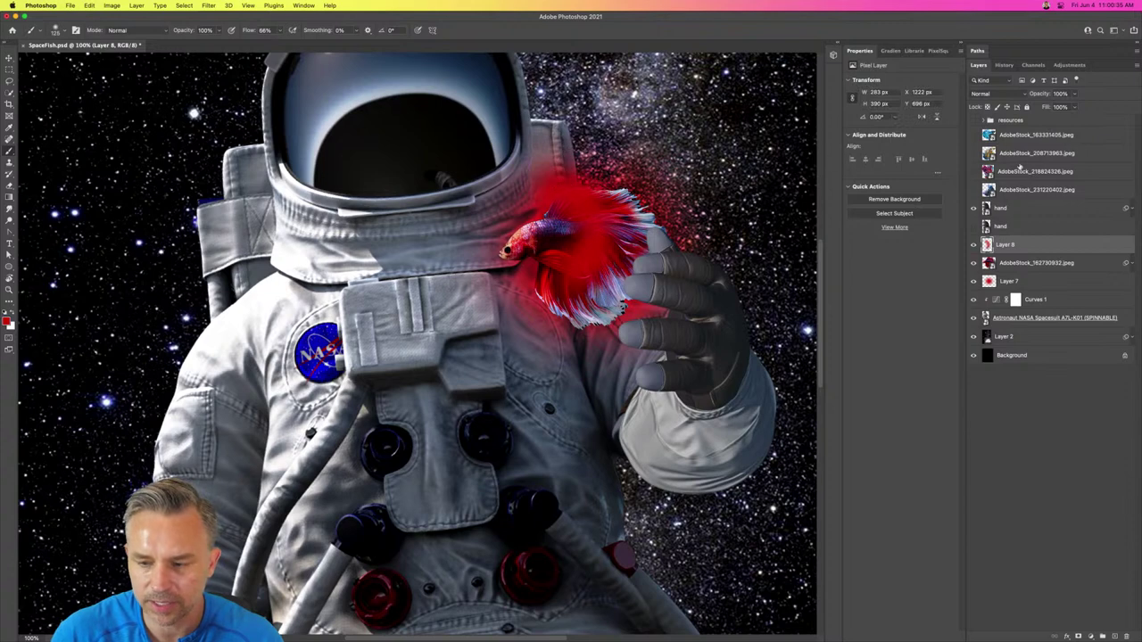
click(1004, 94)
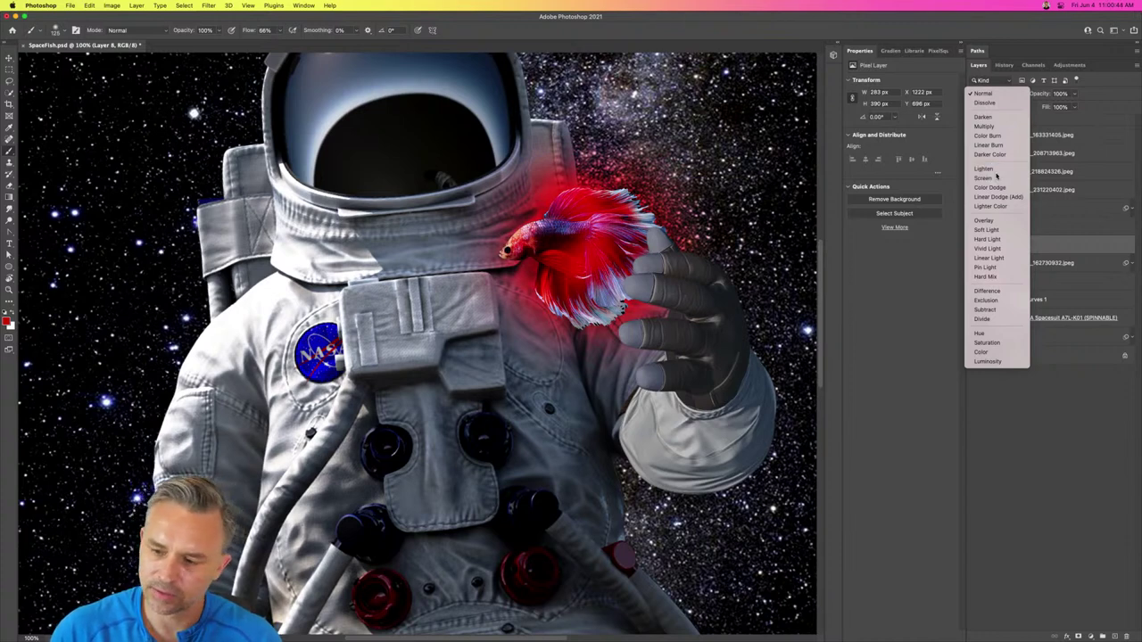
click(997, 178)
Step: Add Layer 9 with red paint over the fish and chest in Soft Light mode
click(1113, 636)
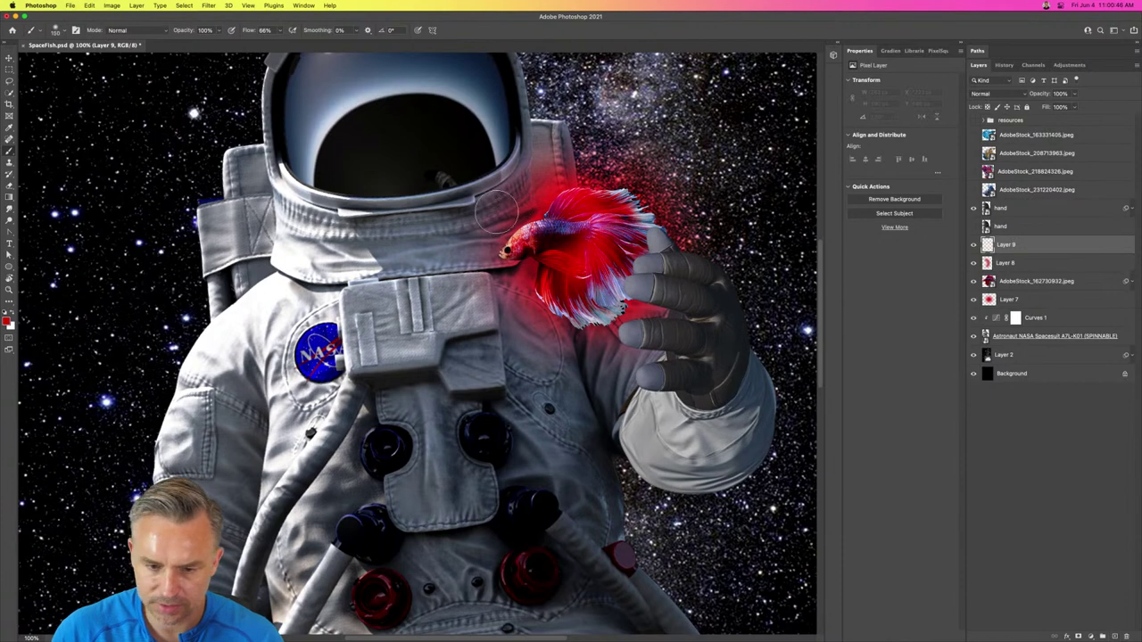
mouse_move(522, 225)
mouse_down()
mouse_move(668, 266)
mouse_move(507, 293)
mouse_up()
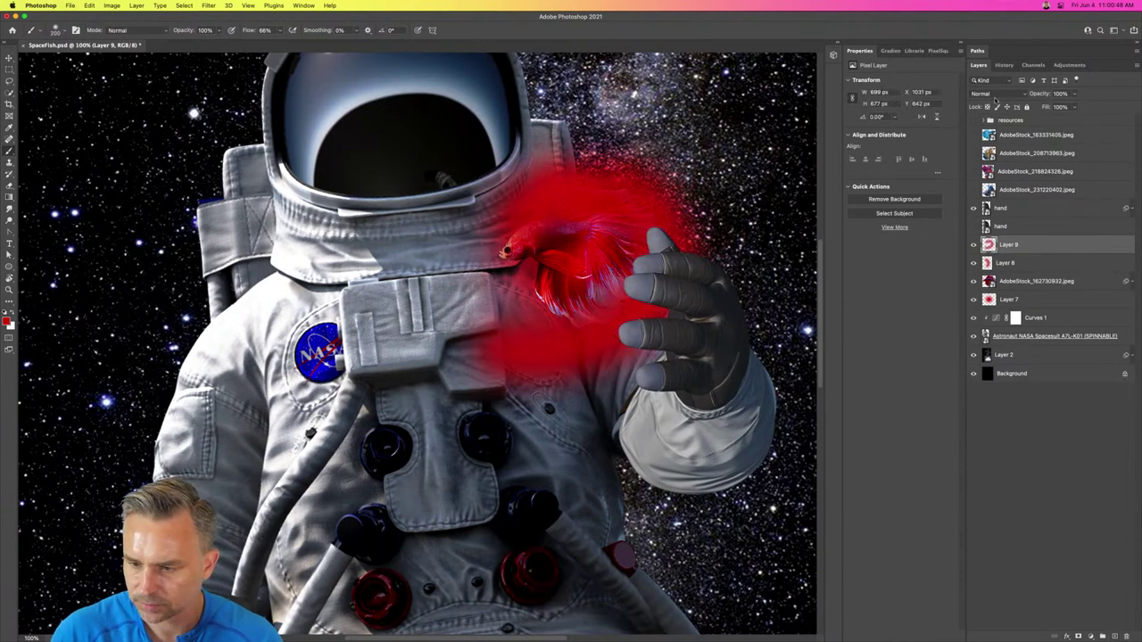
click(996, 96)
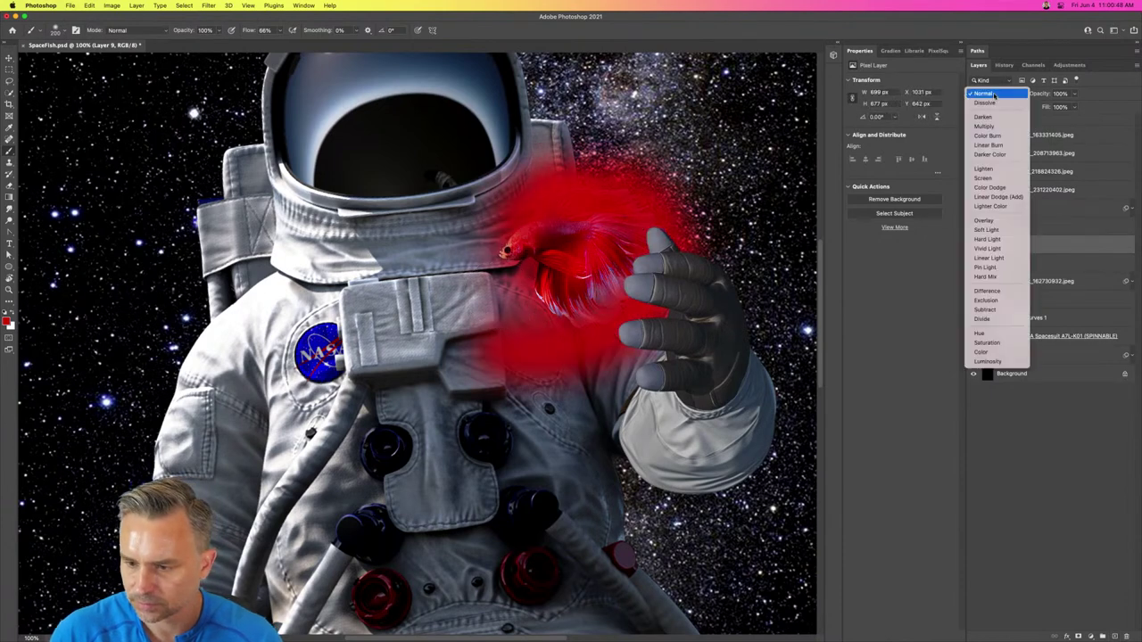
click(1006, 232)
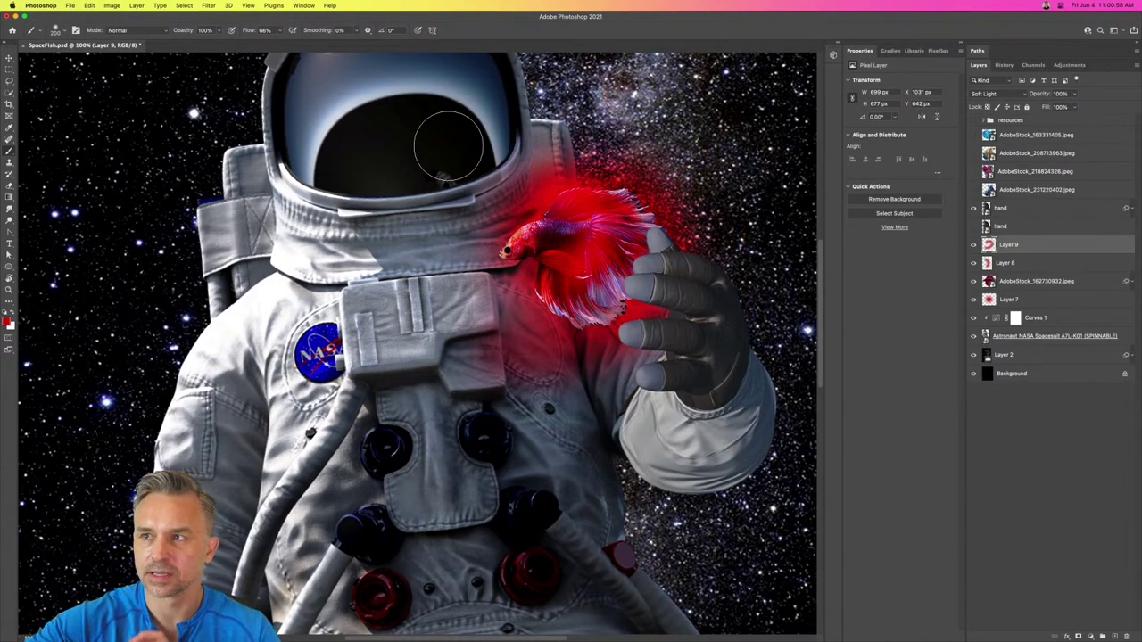
Step: Zoom in and out to inspect the fish, collar and chest
key(super+equal)
key(super+equal)
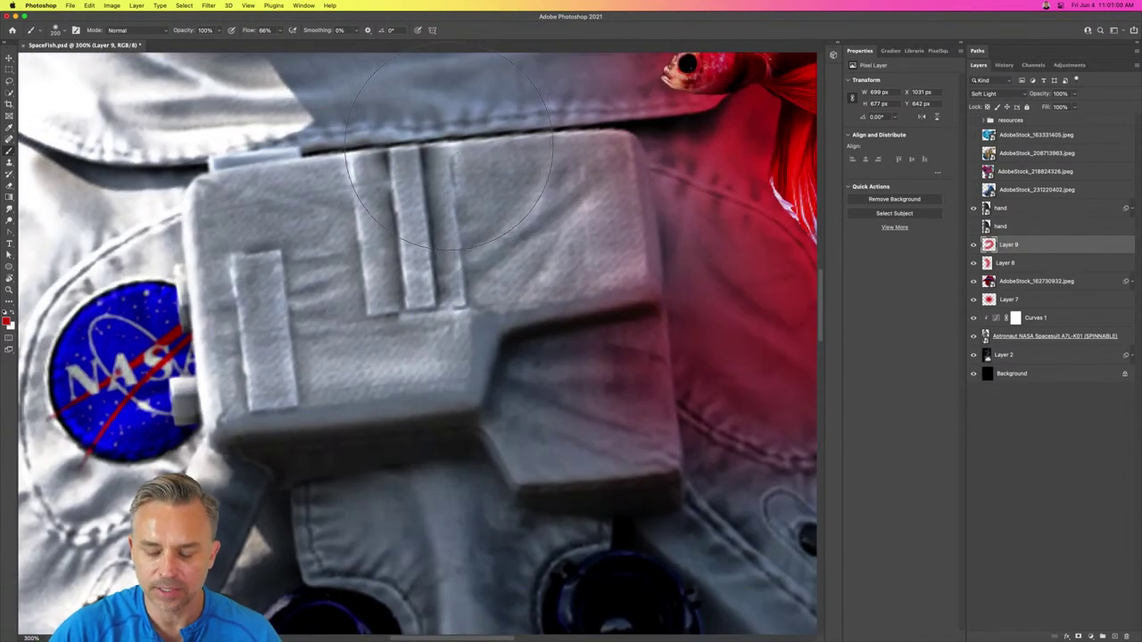
key(super+minus)
key(super+minus)
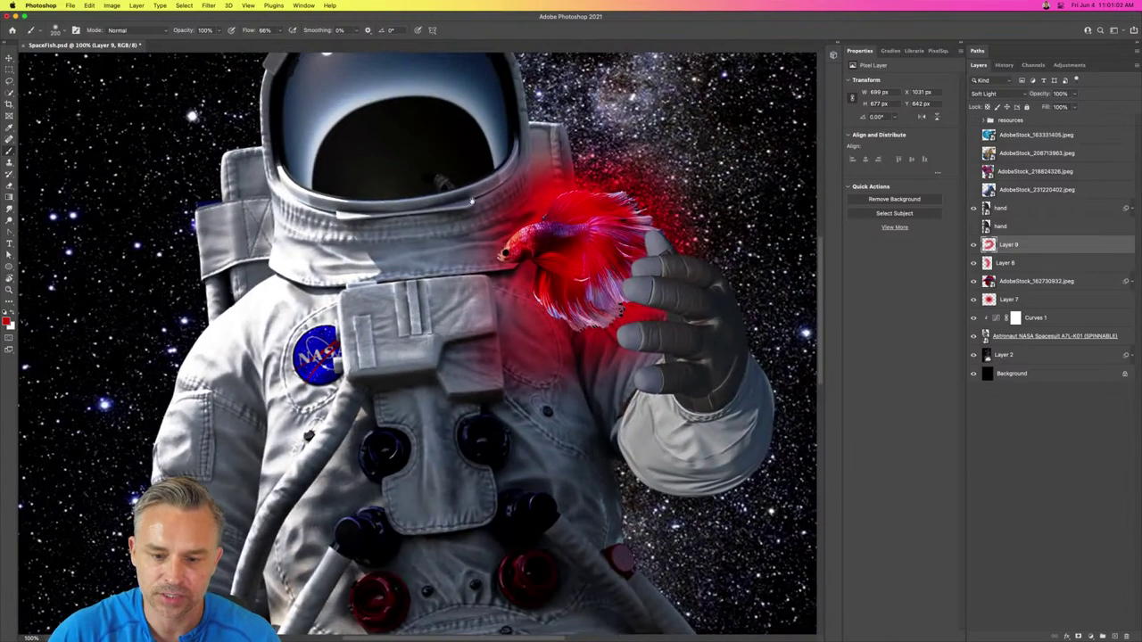
key(super+equal)
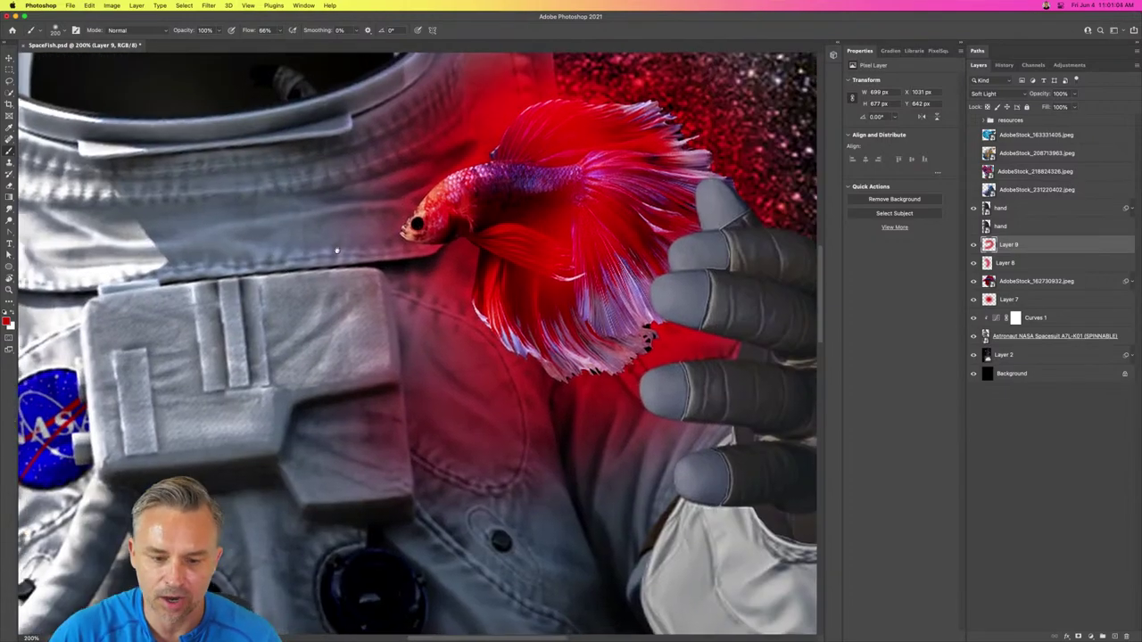
scroll(337, 250, right, 2)
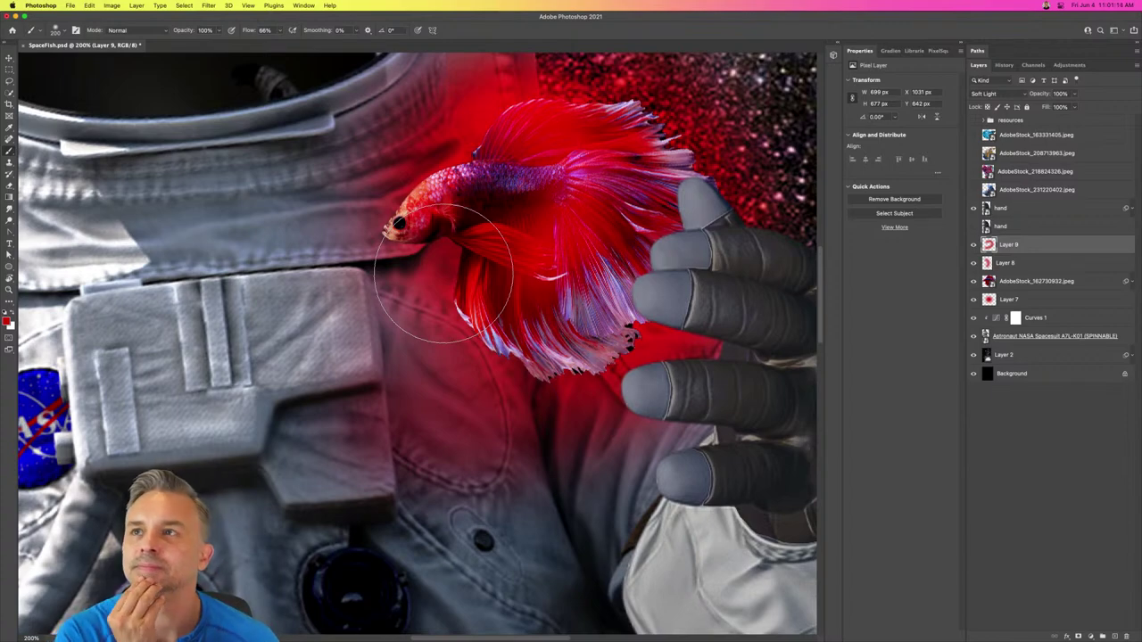
key(super+minus)
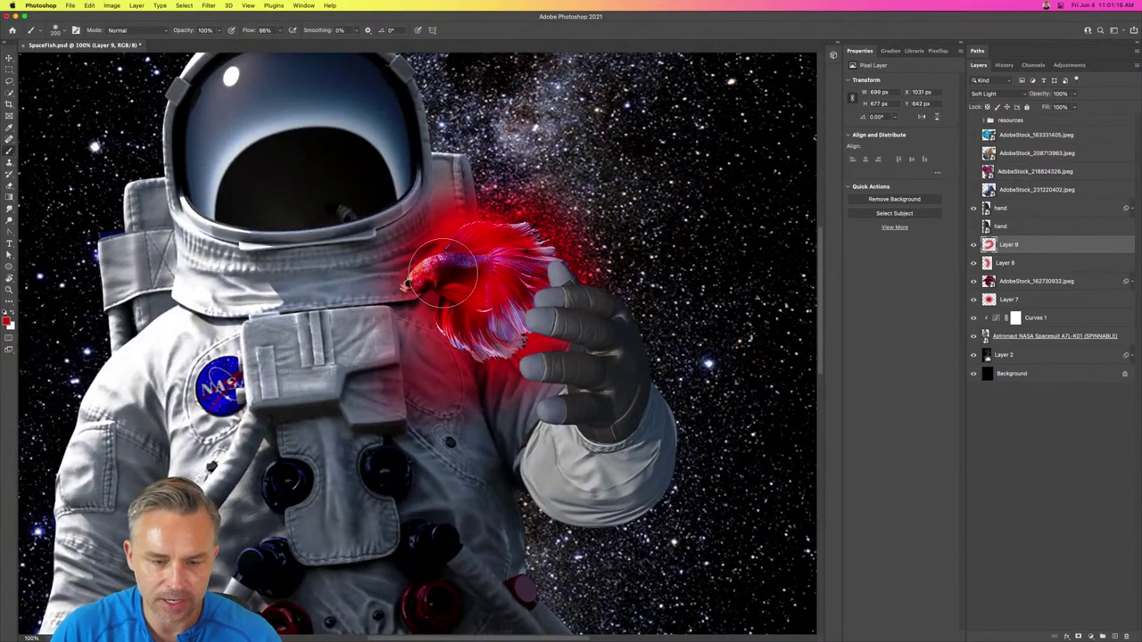
scroll(429, 285, up, 3)
scroll(428, 285, left, 3)
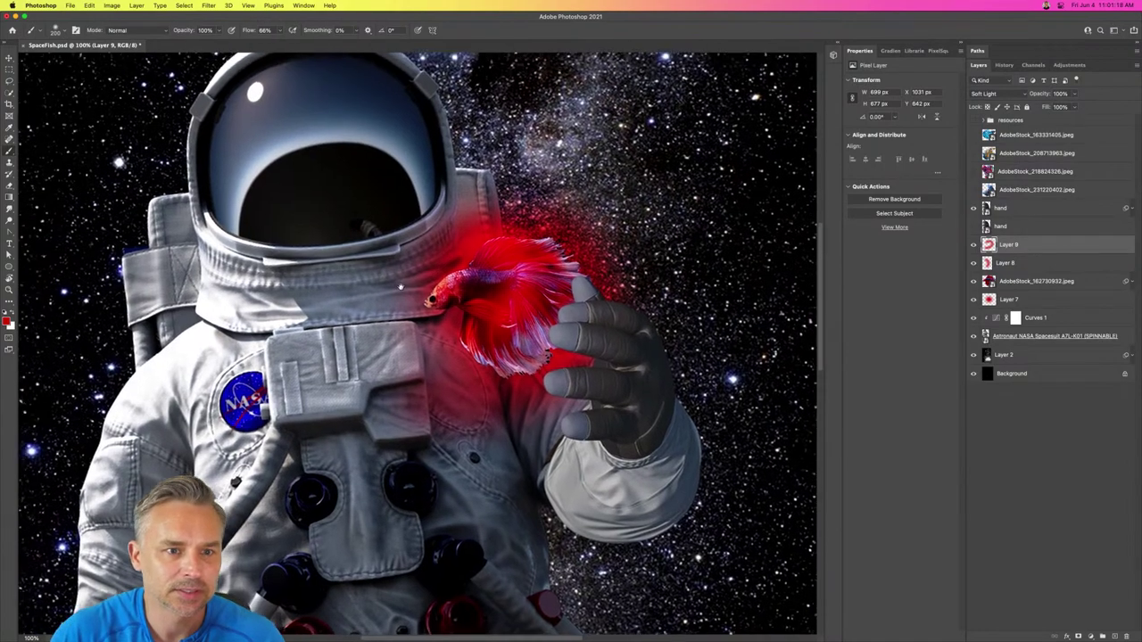
Step: Hide Layer 9 and add a new Layer 10 above Layer 8
click(972, 244)
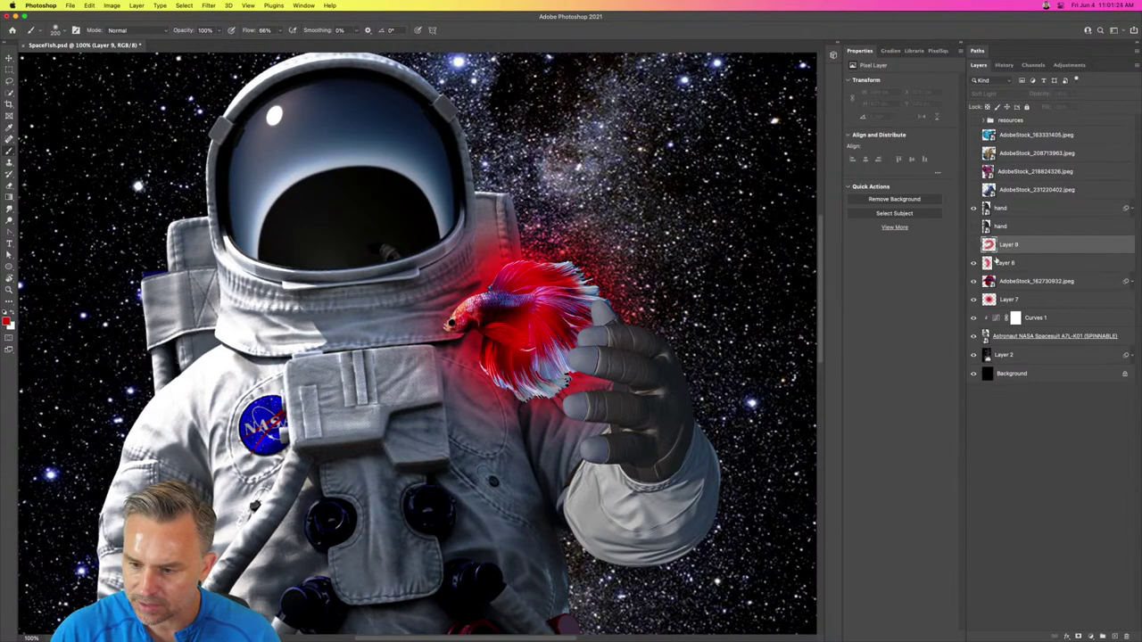
click(997, 262)
click(1113, 636)
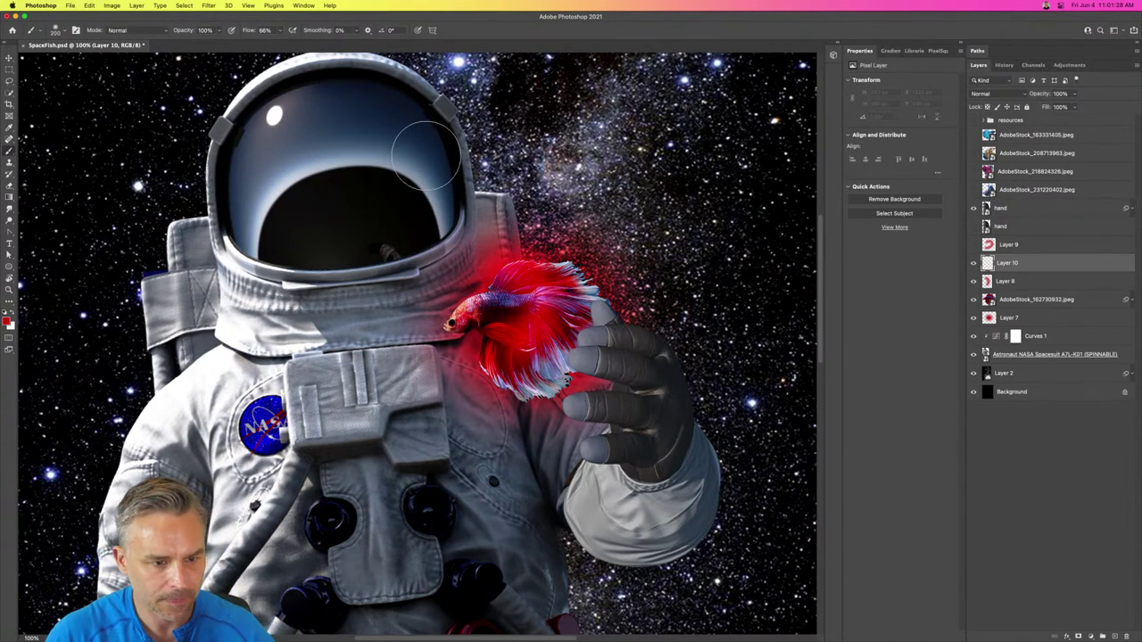
Step: Paint more red over the fish on Layer 10 with the Soft Round Pressure Opacity brush
mouse_move(544, 268)
mouse_down()
mouse_move(571, 285)
mouse_move(555, 291)
mouse_up()
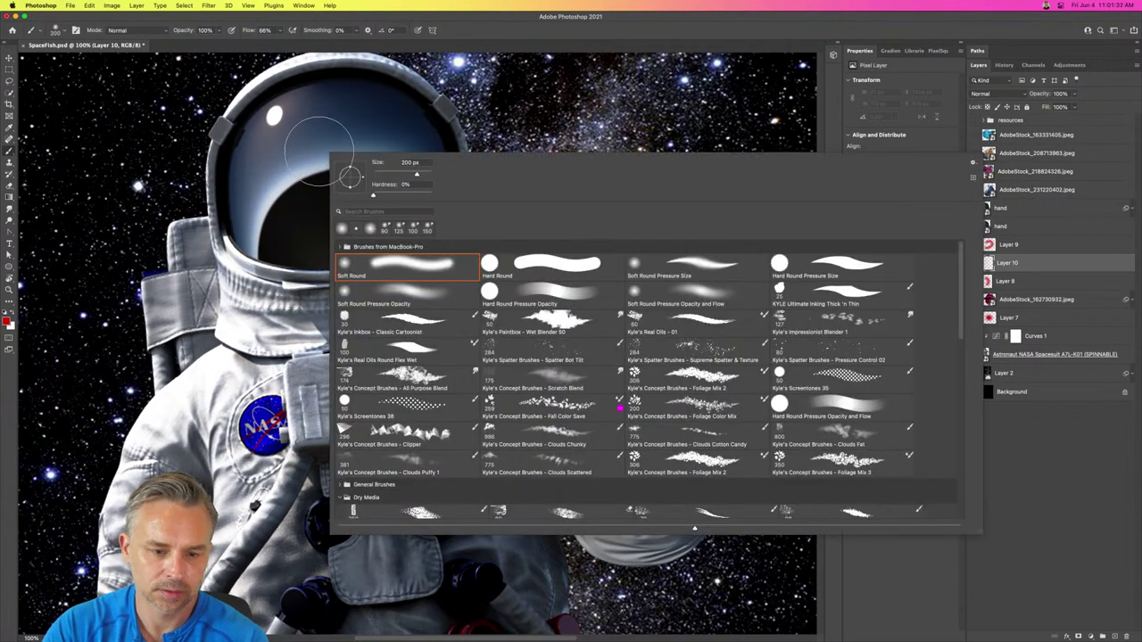
right_click(330, 159)
click(365, 303)
key(Return)
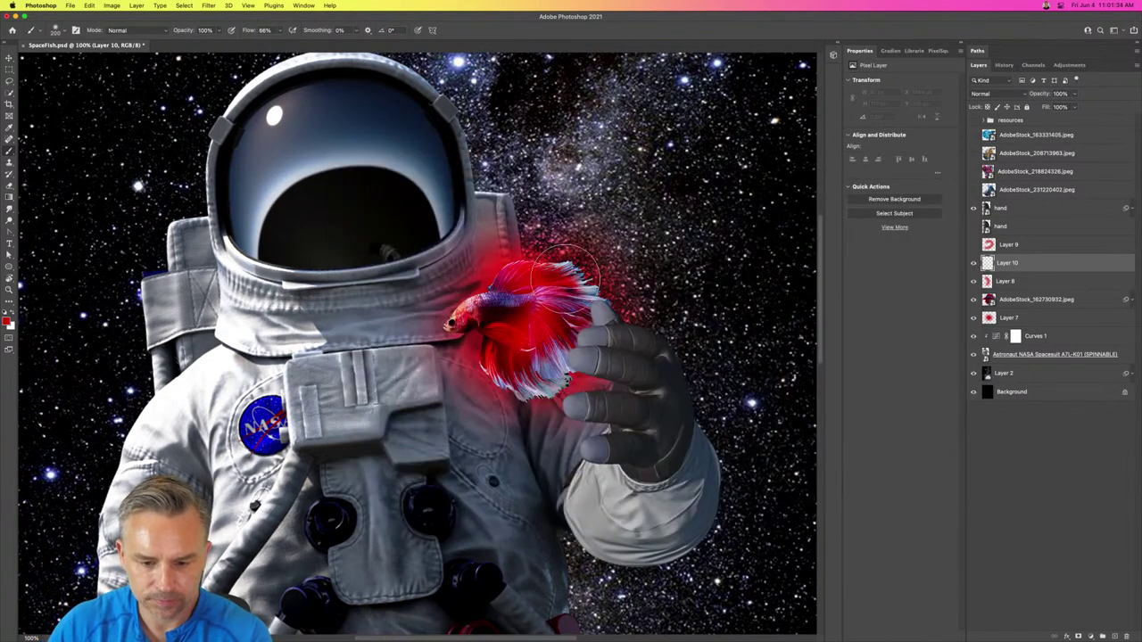
mouse_move(562, 294)
mouse_down()
mouse_move(548, 321)
mouse_move(562, 269)
mouse_move(605, 320)
mouse_move(567, 260)
mouse_move(620, 308)
mouse_move(561, 266)
mouse_move(500, 267)
mouse_move(480, 288)
mouse_move(485, 370)
mouse_move(547, 386)
mouse_move(469, 360)
mouse_move(511, 400)
mouse_move(551, 399)
mouse_move(512, 401)
mouse_move(482, 375)
mouse_up()
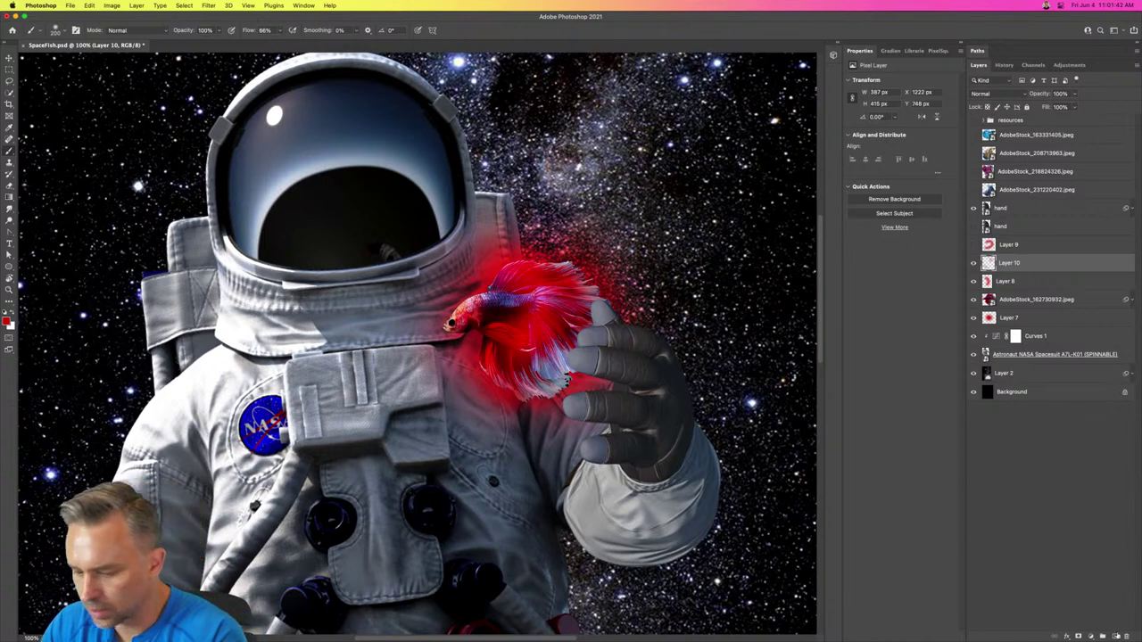
Step: Add two new layers, paint white highlights over the lower fins, then sample the fish's red
key(super+alt+shift+n)
key(super+alt+shift+n)
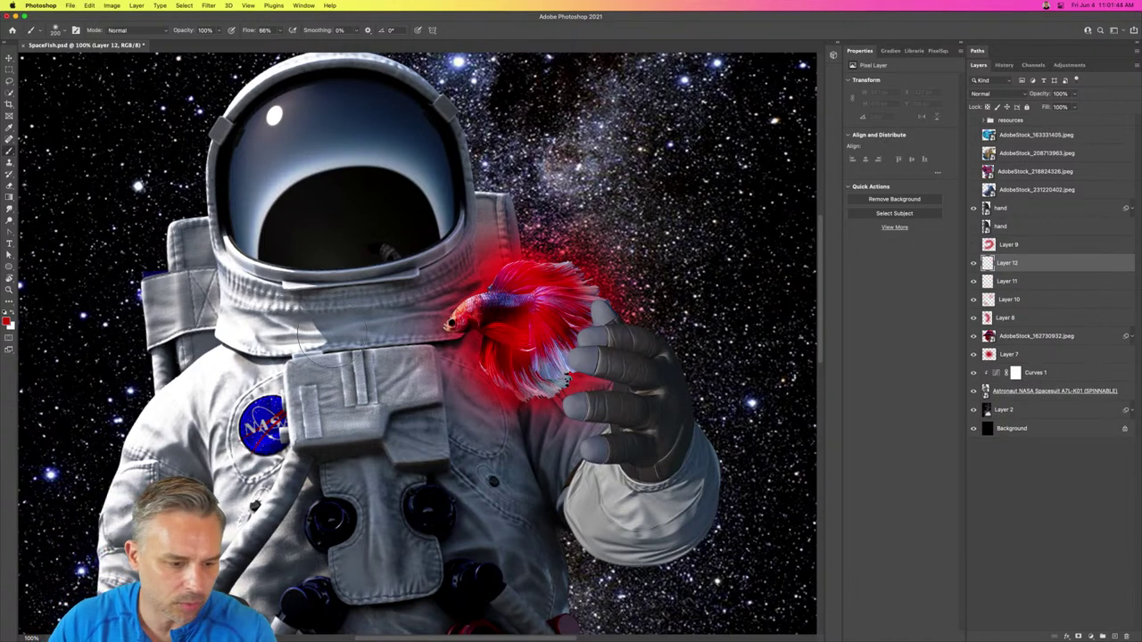
click(13, 318)
key(bracketleft)
key(bracketleft)
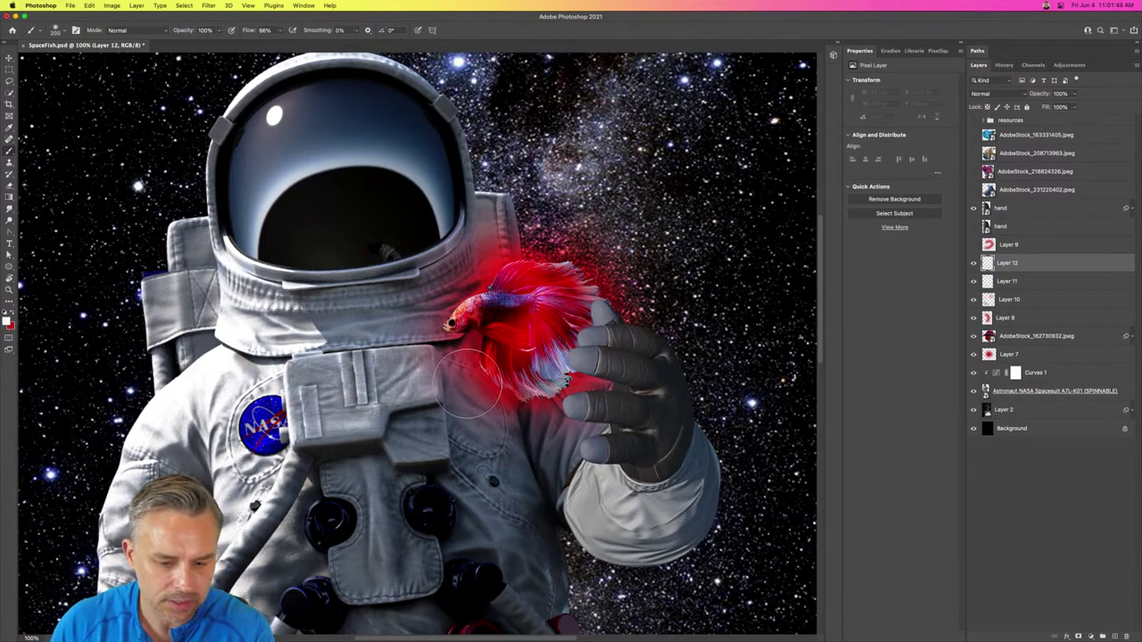
mouse_move(468, 384)
mouse_down()
mouse_move(535, 390)
mouse_move(525, 376)
mouse_move(531, 356)
mouse_move(569, 300)
mouse_move(553, 277)
mouse_move(587, 349)
mouse_move(570, 391)
mouse_move(533, 385)
mouse_up()
key(bracketright)
key(bracketright)
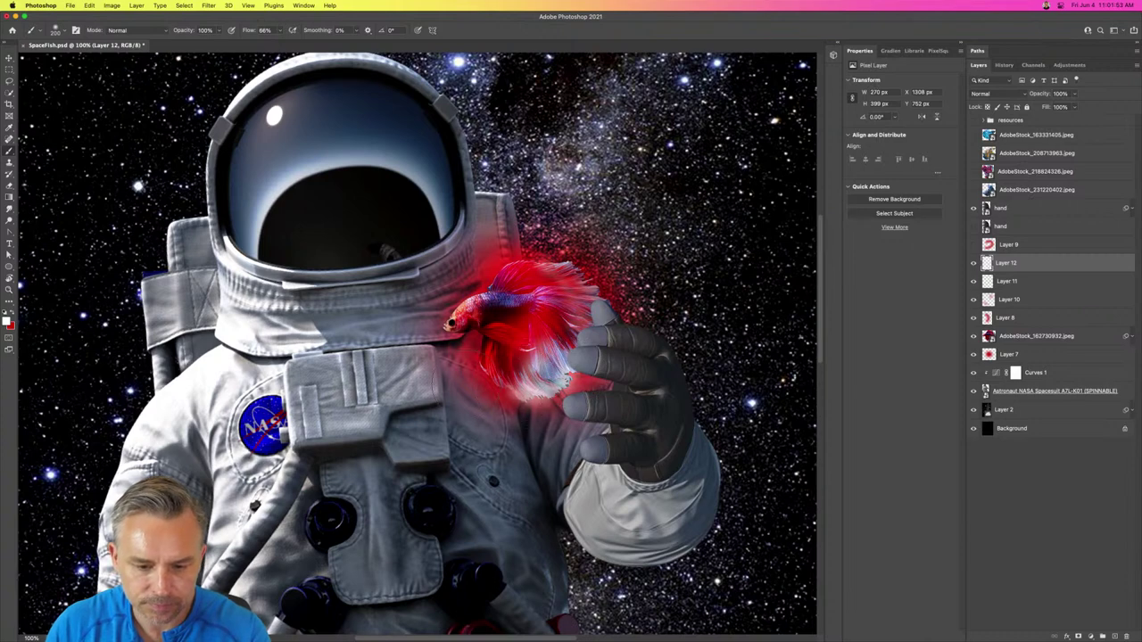
key(i)
click(466, 305)
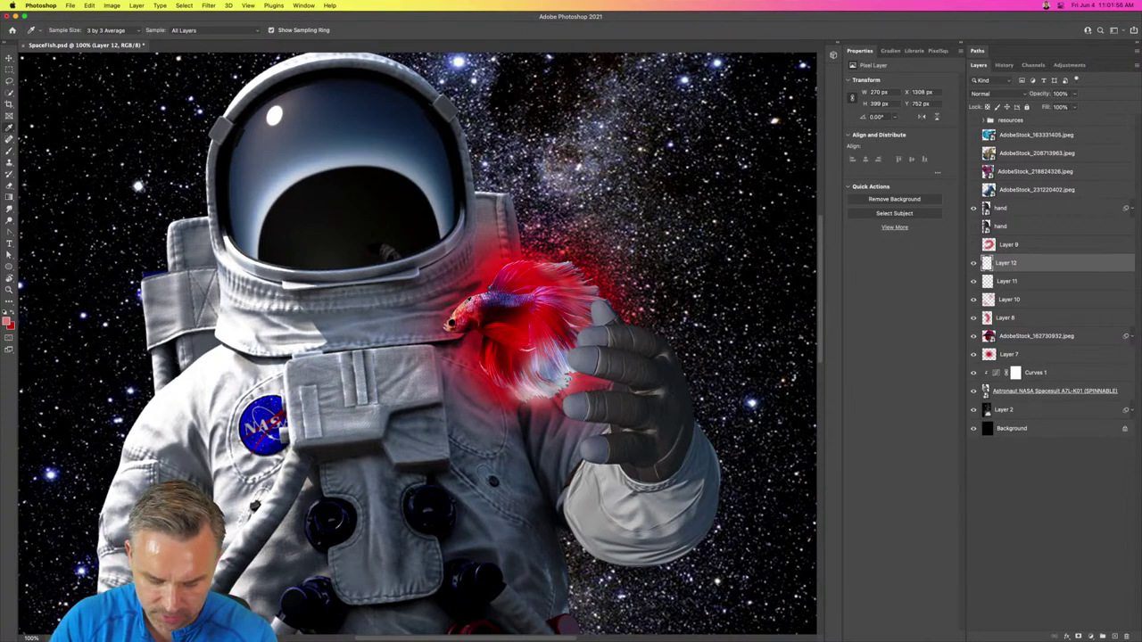
Step: Paint red over the fish's body on Layer 12 and sample a colour from the fish
key(b)
mouse_move(469, 307)
mouse_down()
mouse_move(489, 323)
mouse_move(455, 303)
mouse_move(486, 322)
mouse_move(432, 314)
mouse_move(462, 301)
mouse_up()
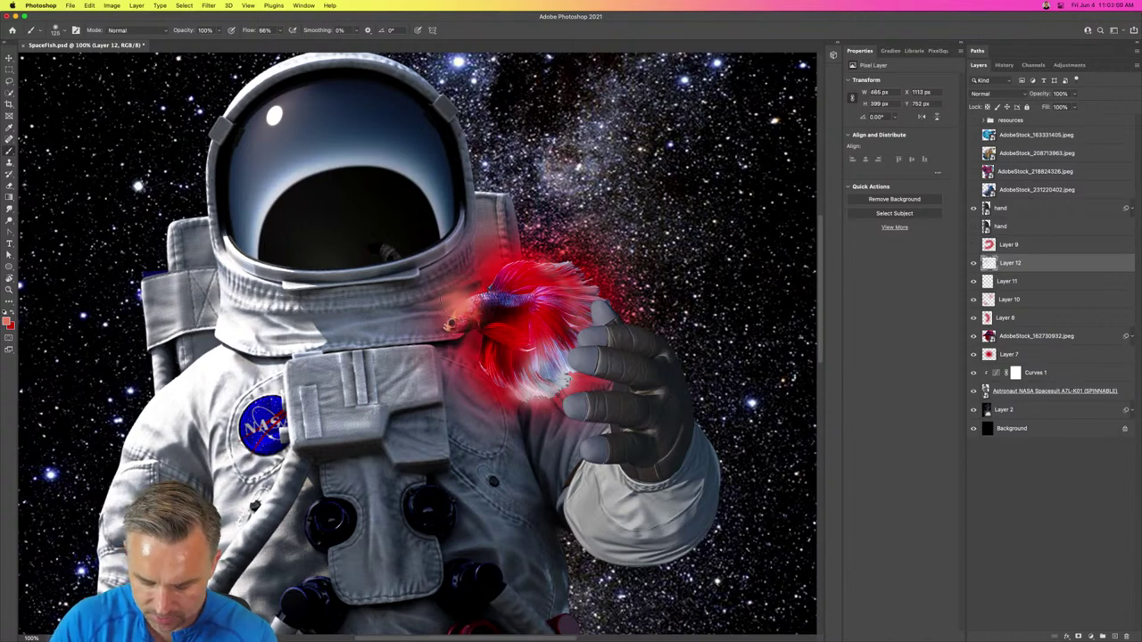
key(i)
click(505, 291)
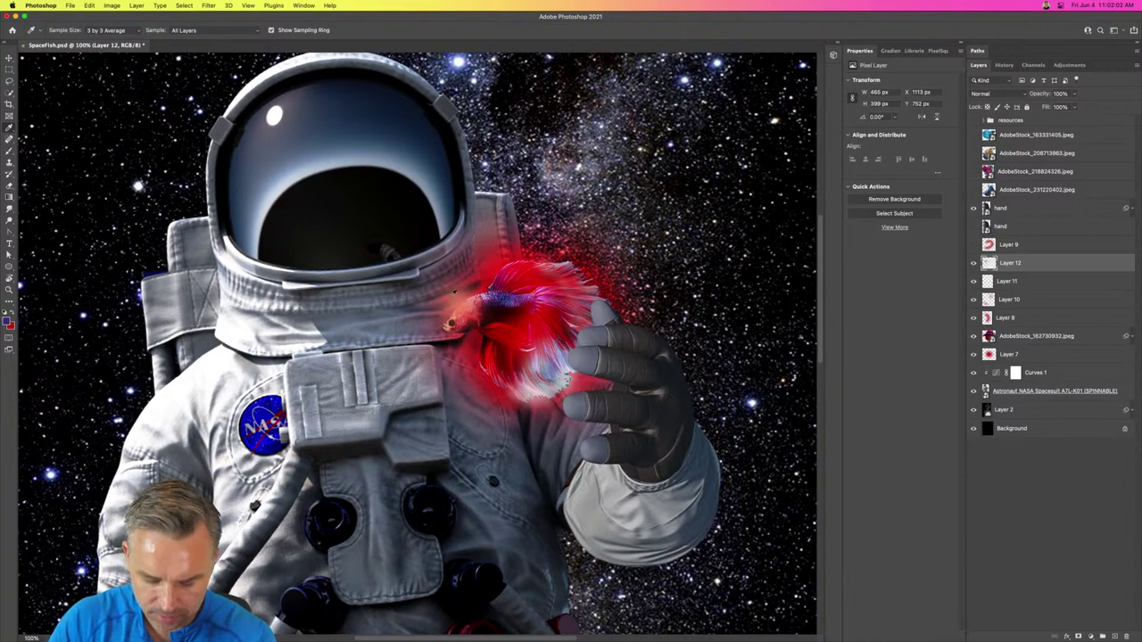
Step: Choose a vivid blue foreground colour in the Color Picker and return to the Brush
click(8, 324)
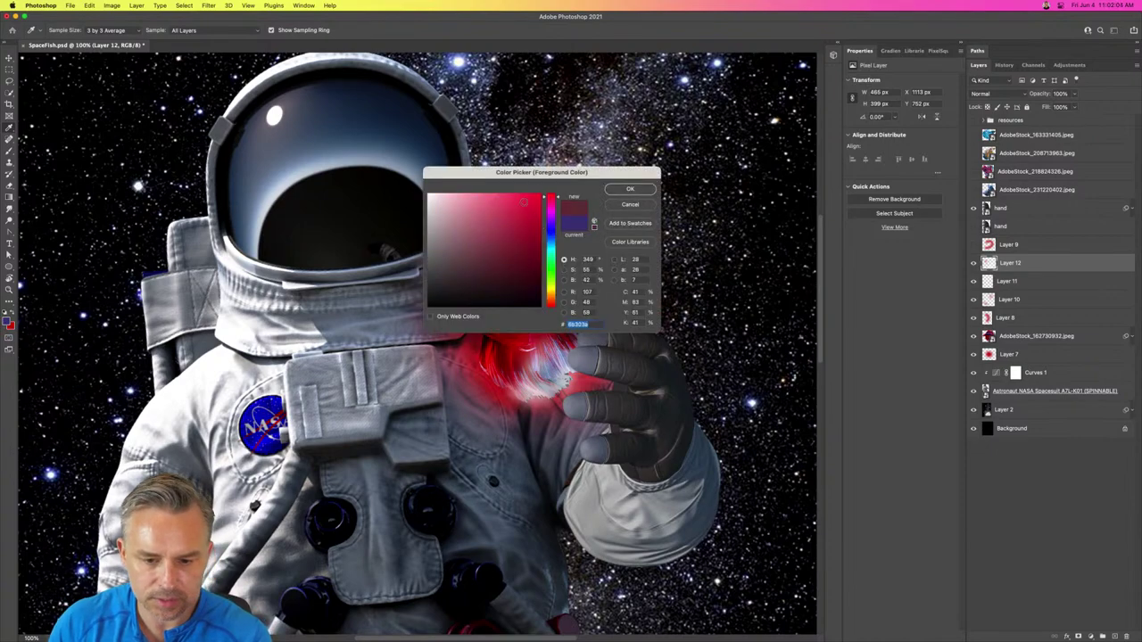
drag(523, 202, 530, 193)
click(549, 233)
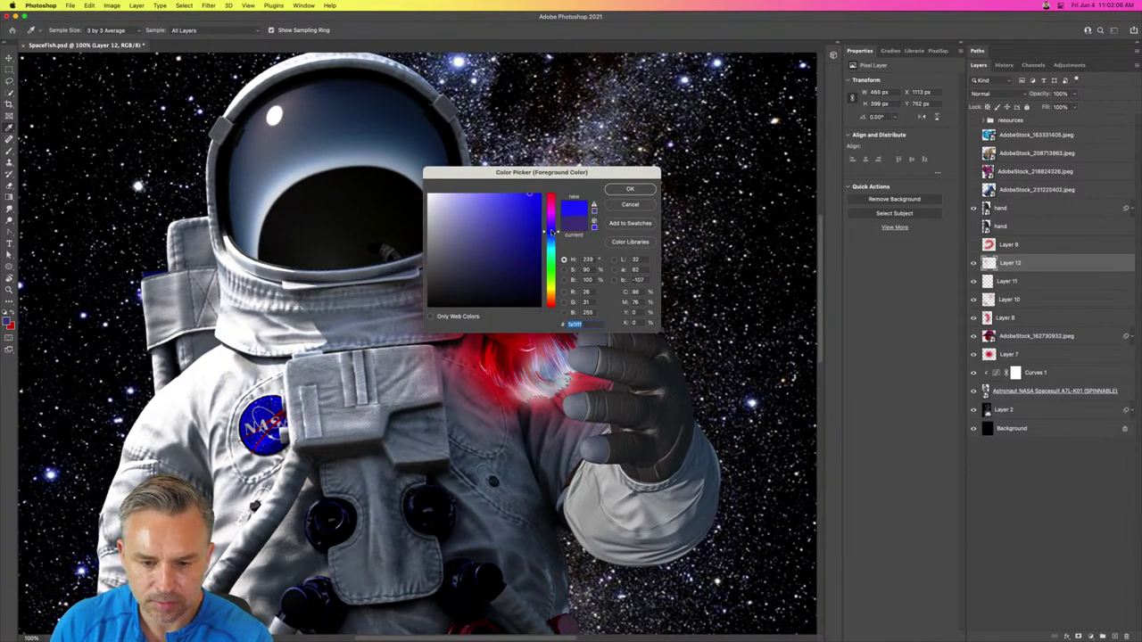
key(Return)
key(b)
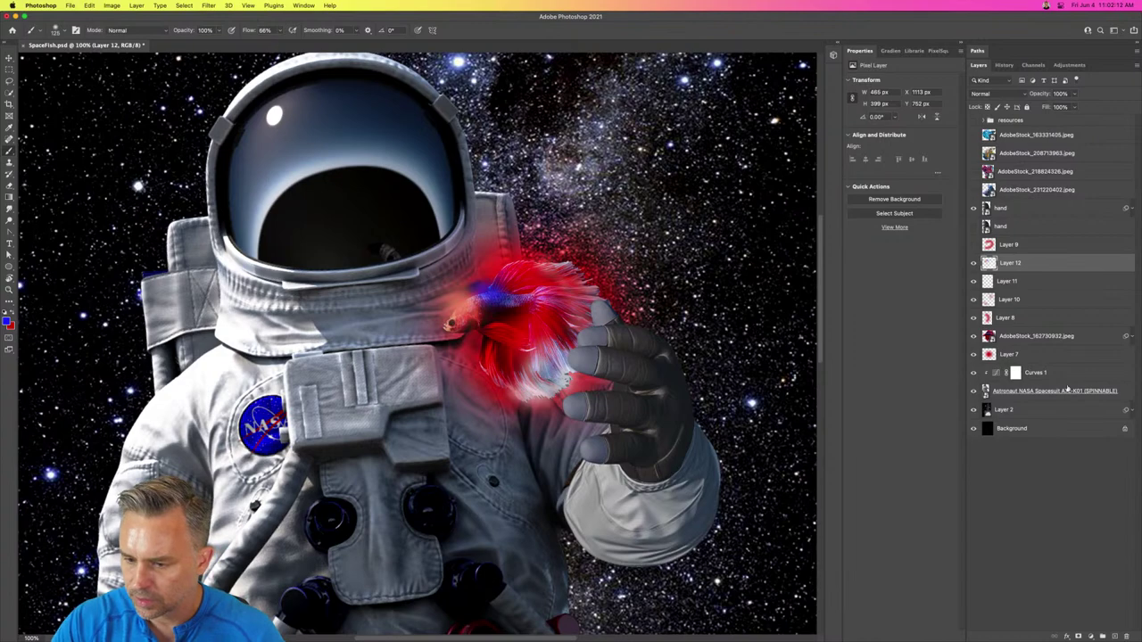
Step: Rasterize the AdobeStock_162730932.jpeg fish layer
click(1030, 336)
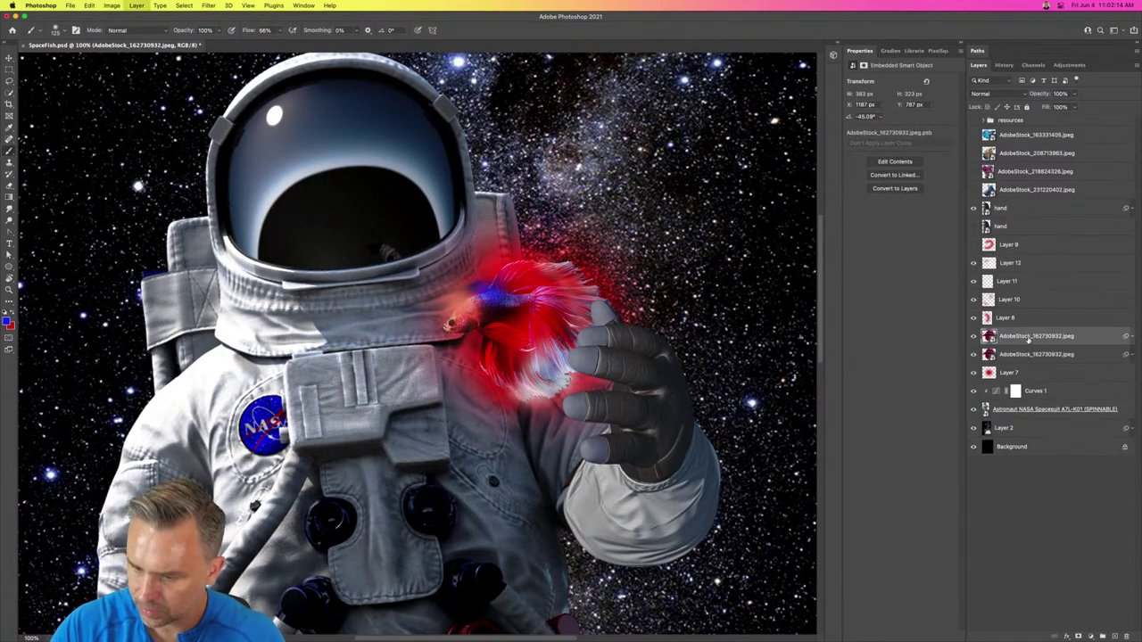
right_click(1030, 336)
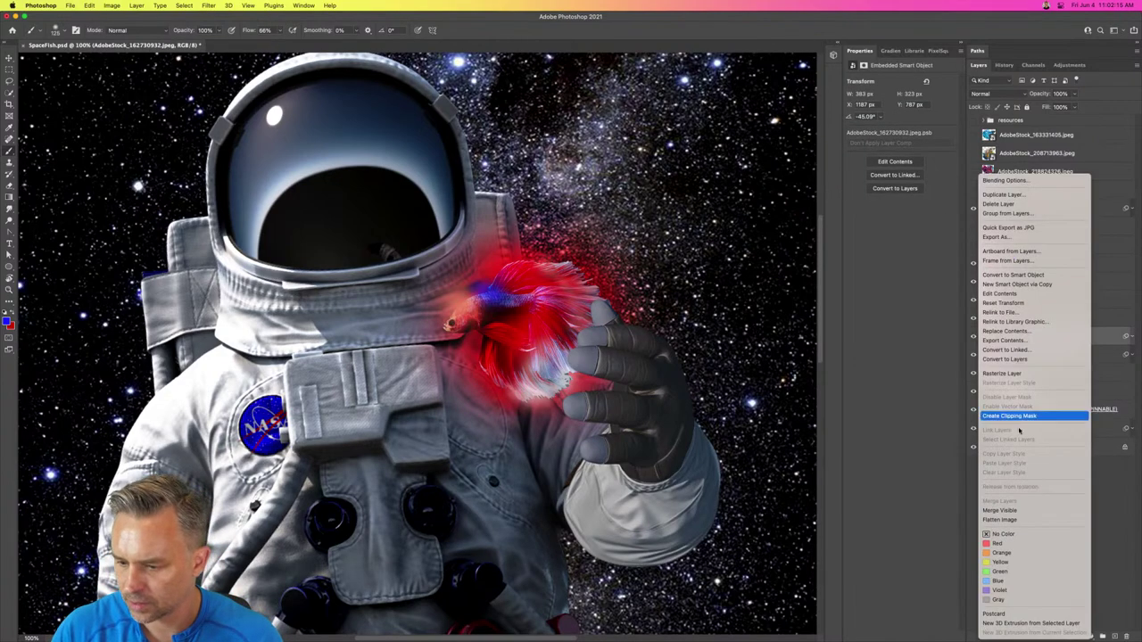
click(1001, 373)
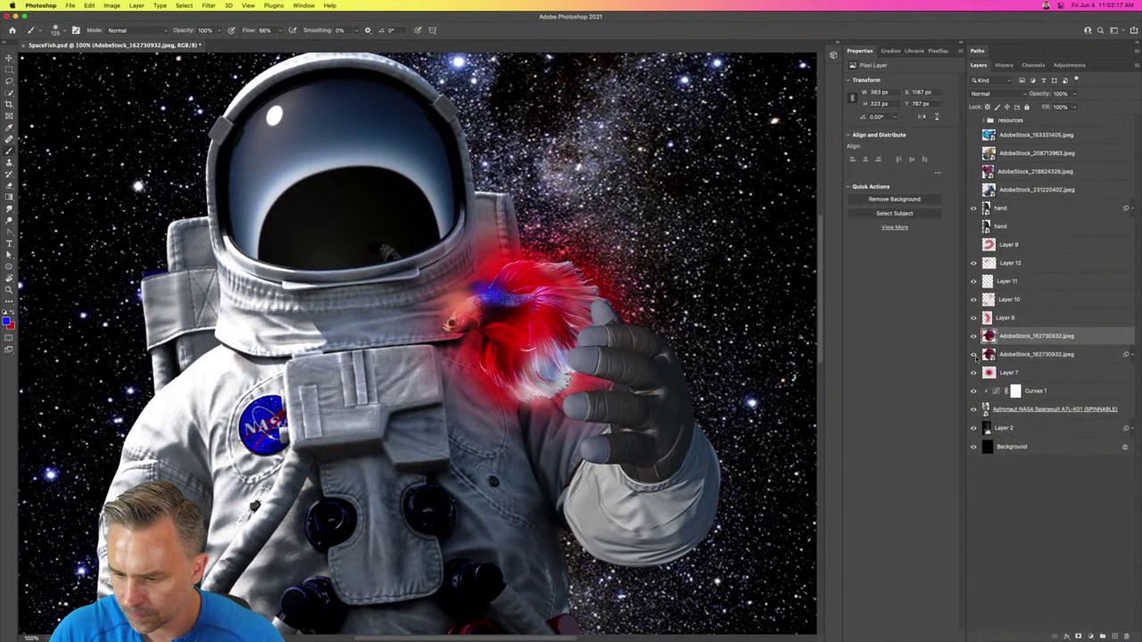
Step: Try a Gaussian Blur of about 6.8 on the fish, zooming in to inspect it
click(209, 5)
mouse_move(235, 140)
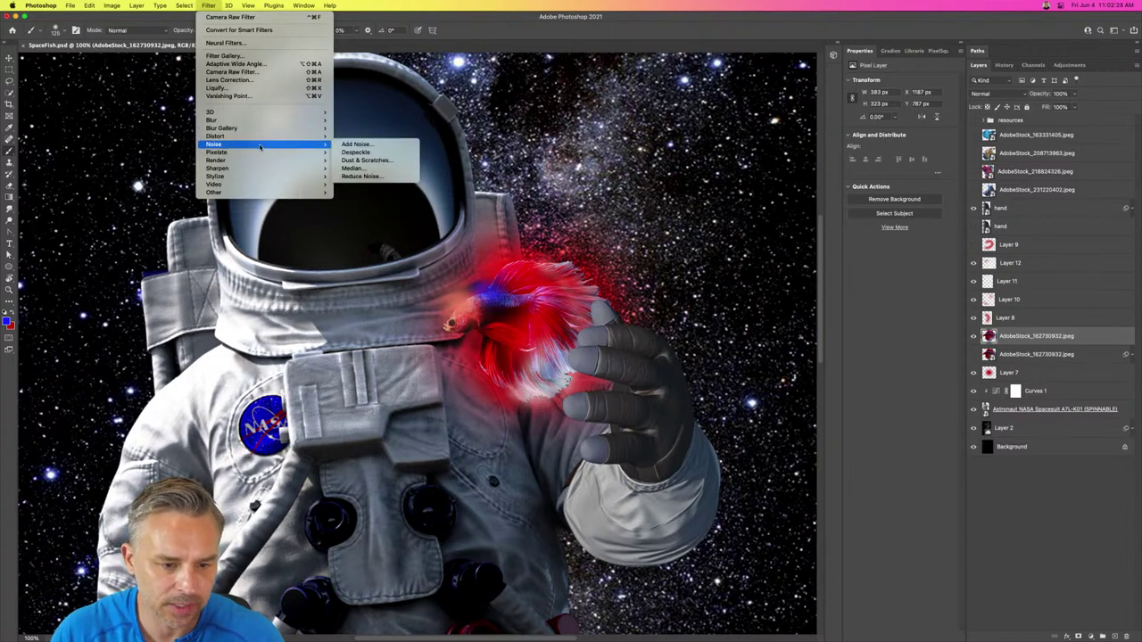
mouse_move(260, 121)
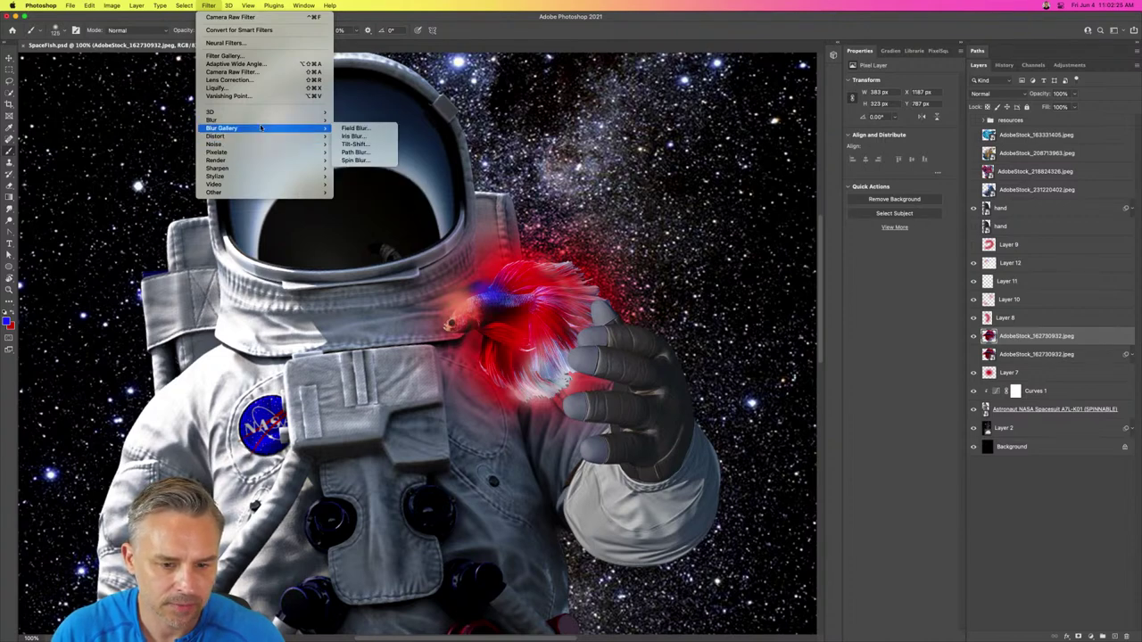
click(361, 154)
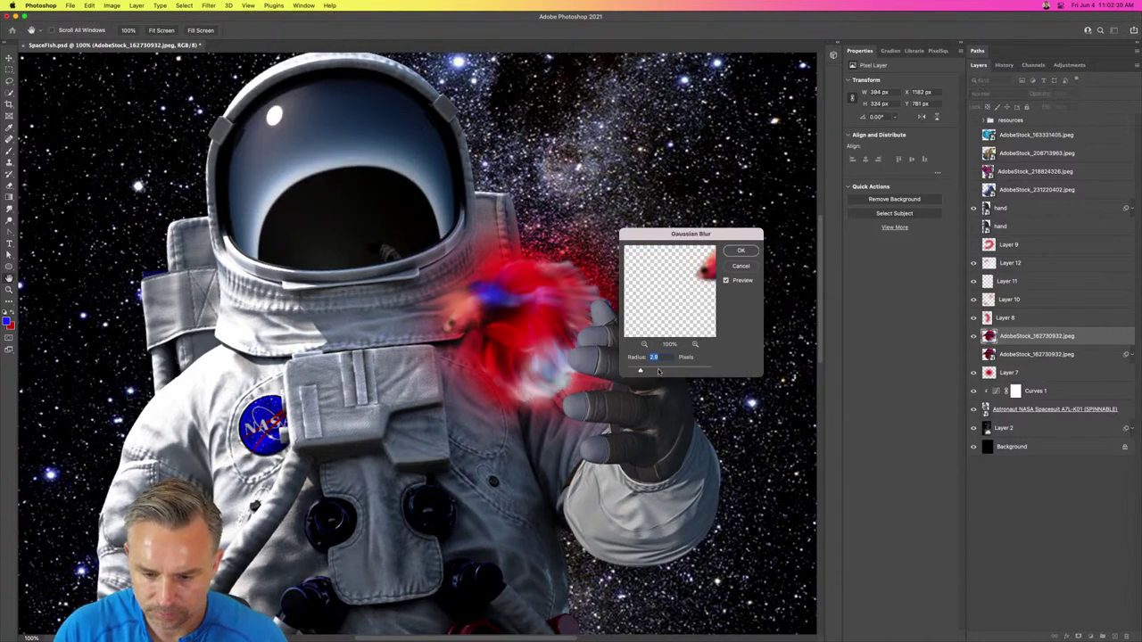
drag(639, 370, 653, 372)
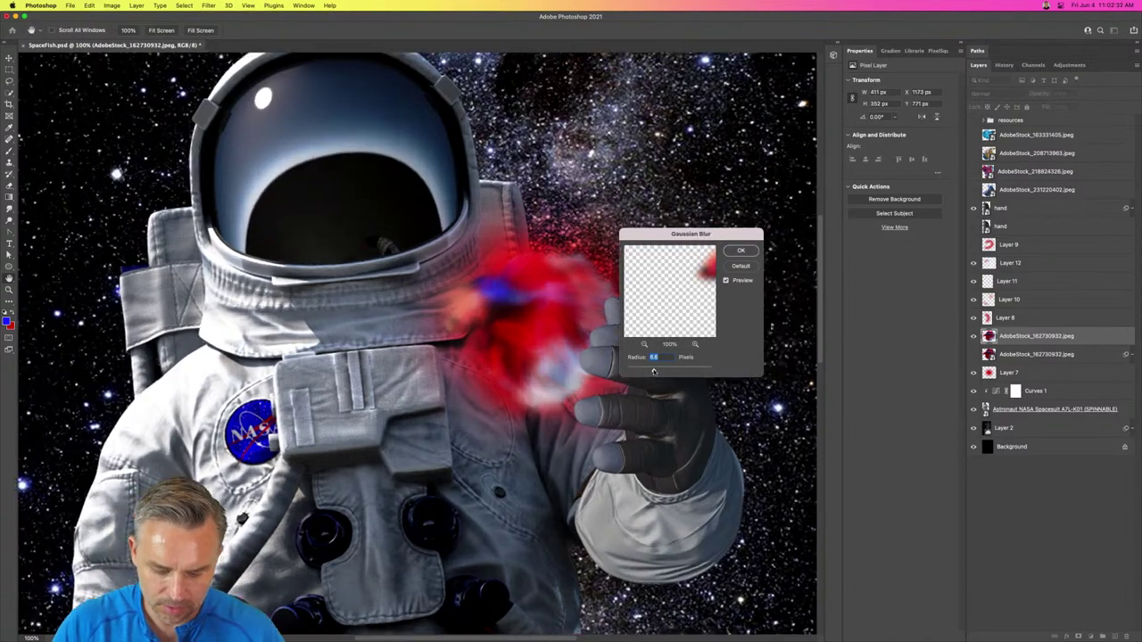
key(super+plus)
scroll(290, 310, right, 5)
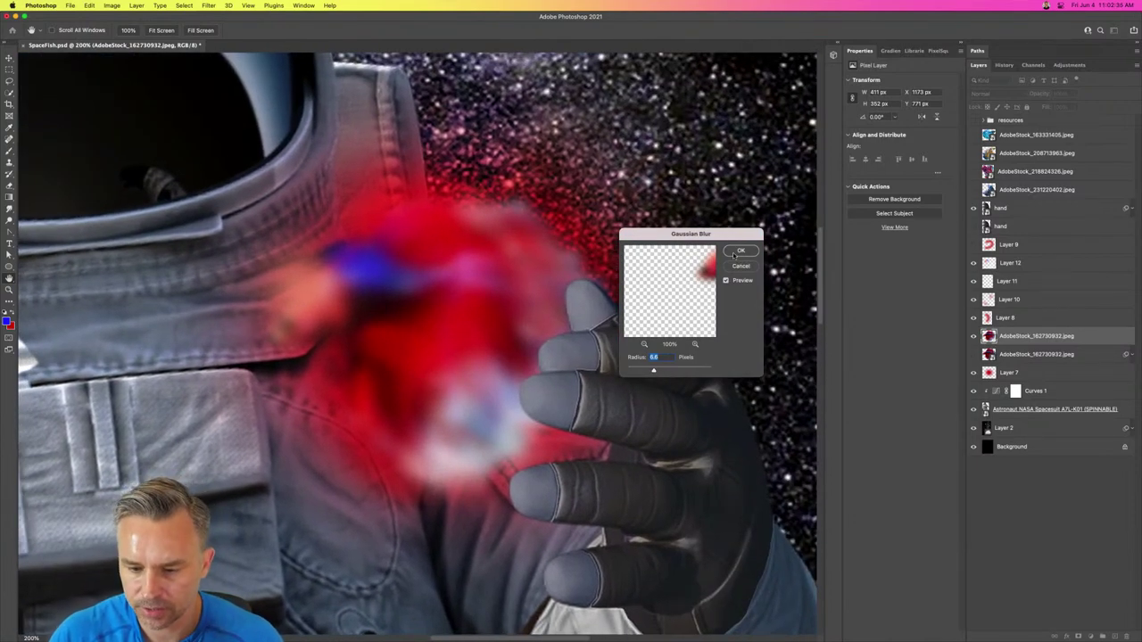
Step: Apply and then undo the blur, and convert the fish layer to a smart object
key(Return)
key(super+z)
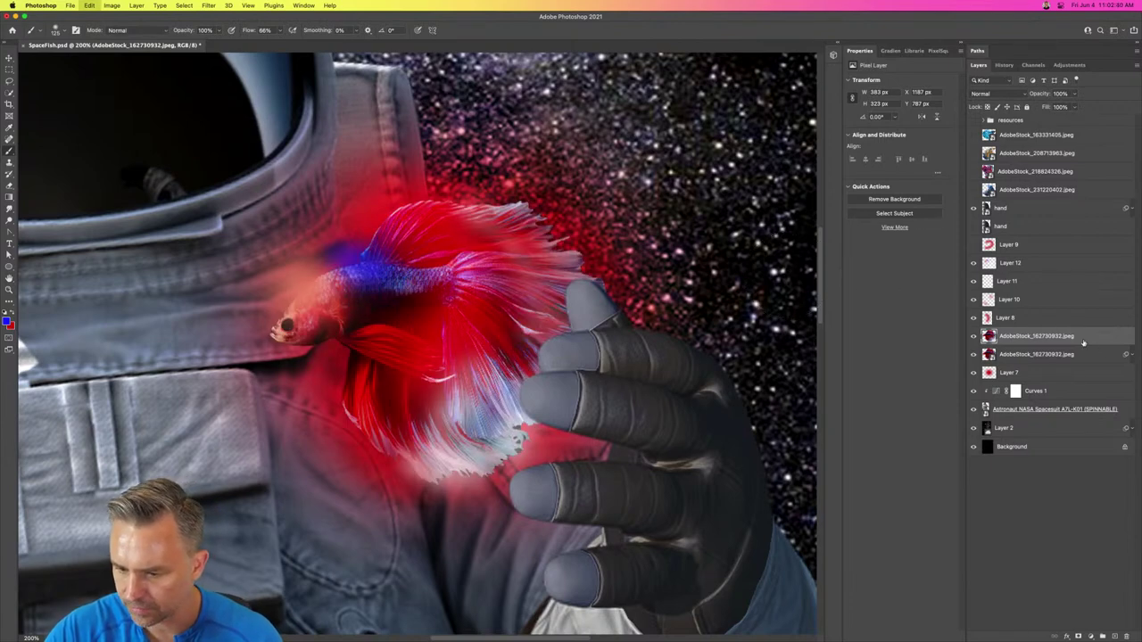
key(super+shift+s)
Step: Apply a Gaussian Blur to the fish
click(202, 6)
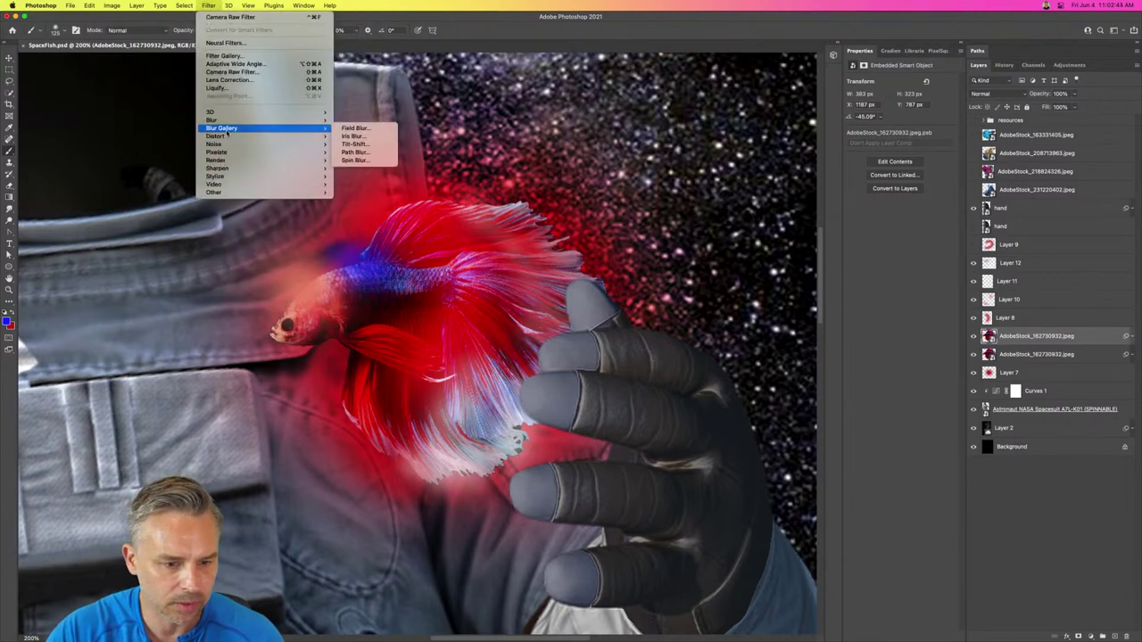
mouse_move(268, 120)
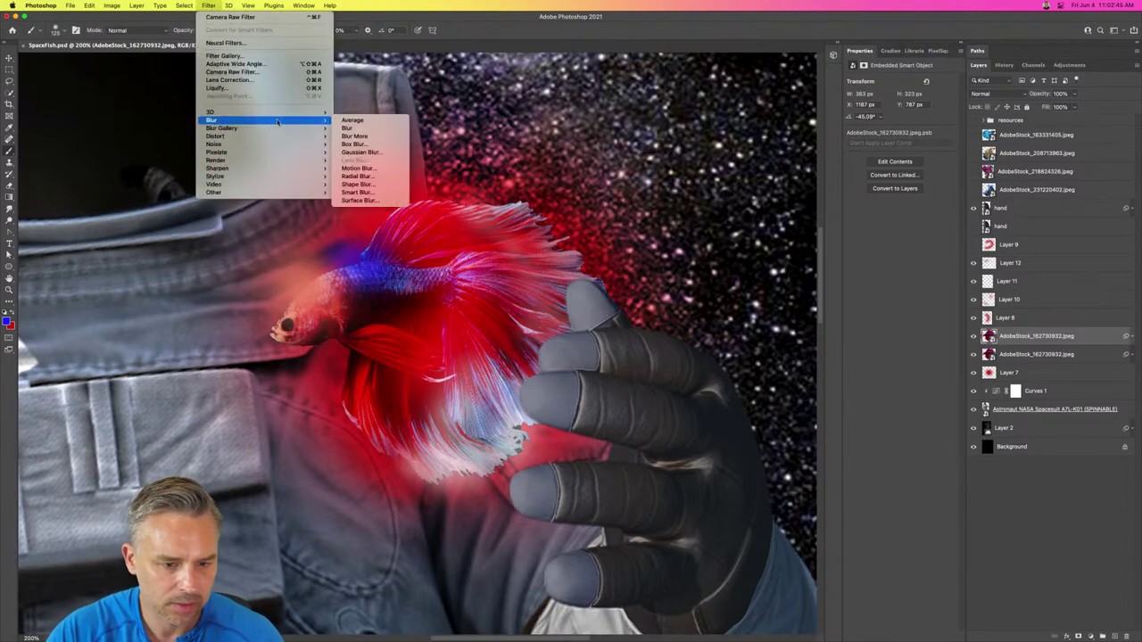
click(356, 154)
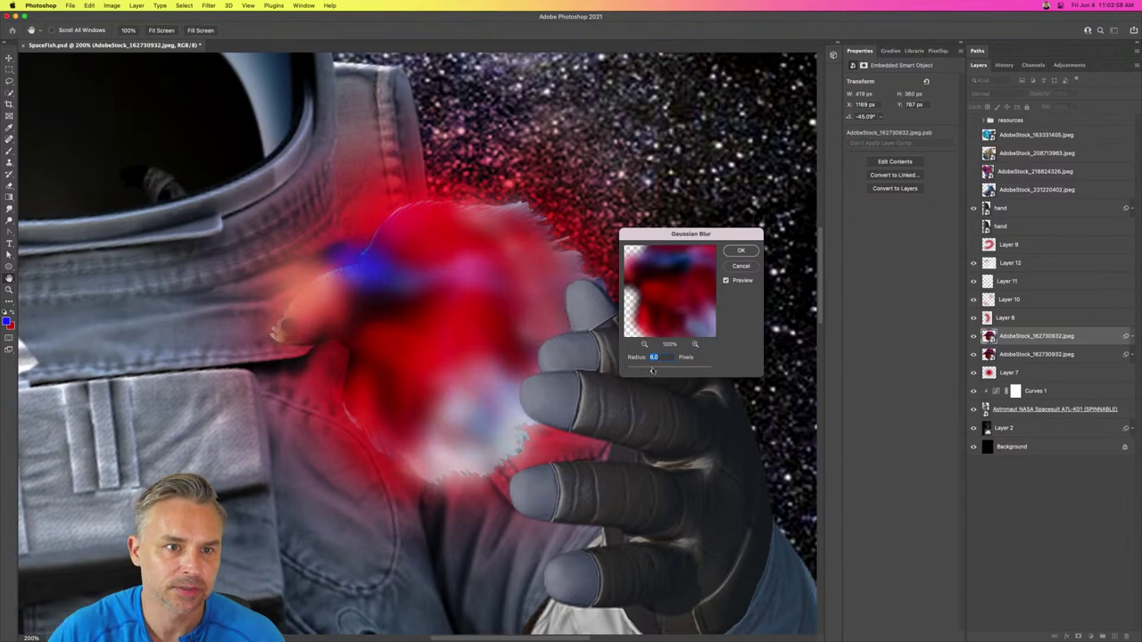
click(740, 251)
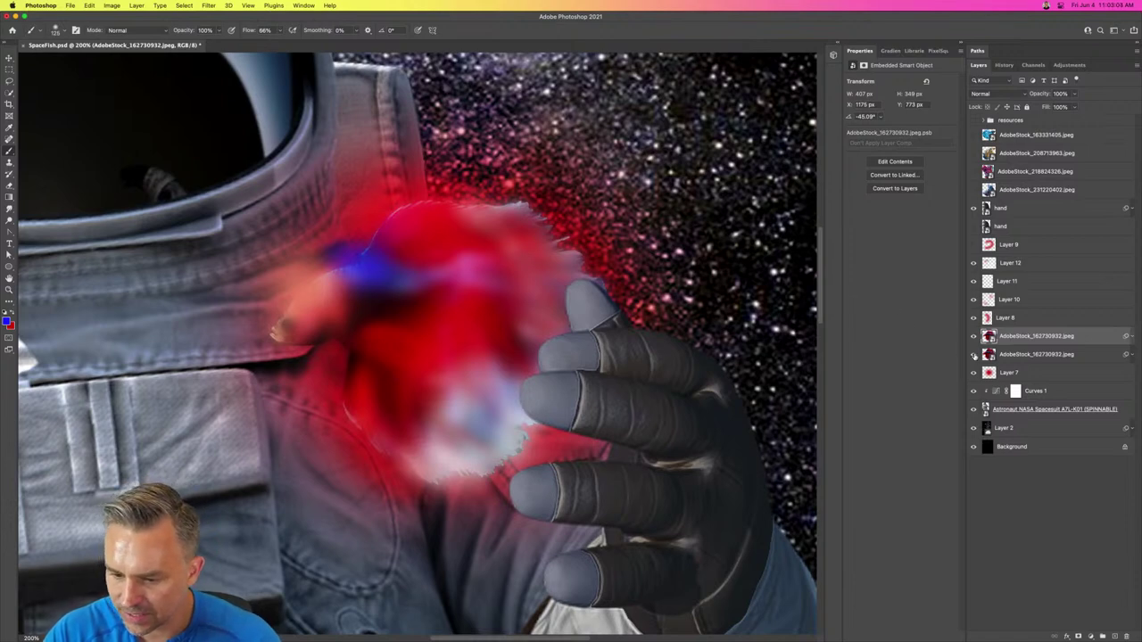
Step: Hide the sharp fish copy and set the blurred fish to Overlay
click(973, 354)
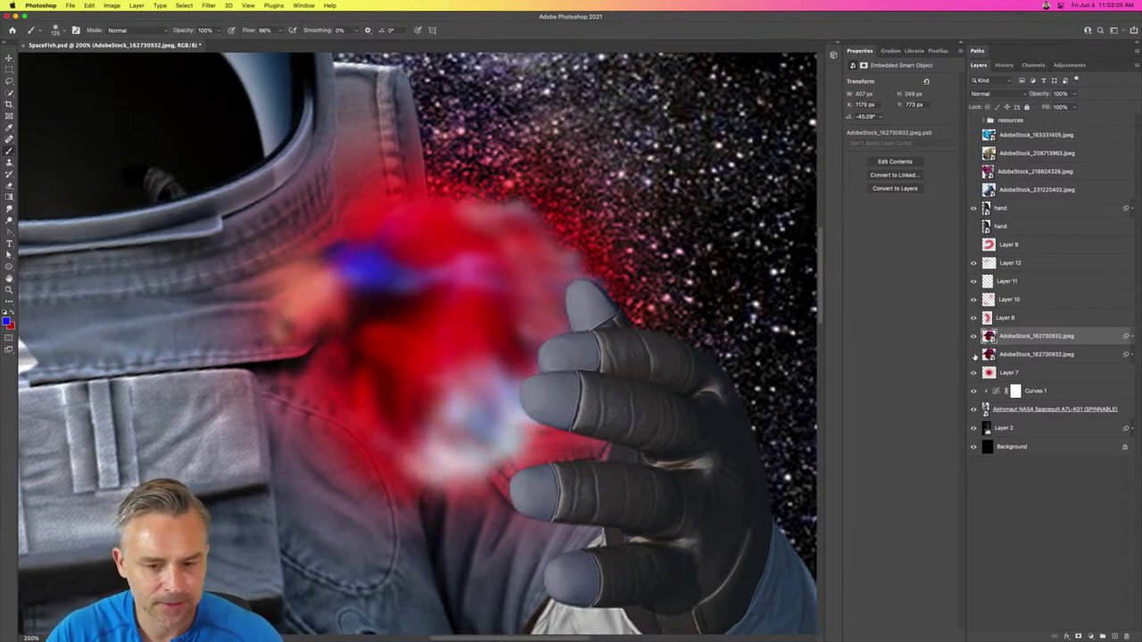
click(8, 58)
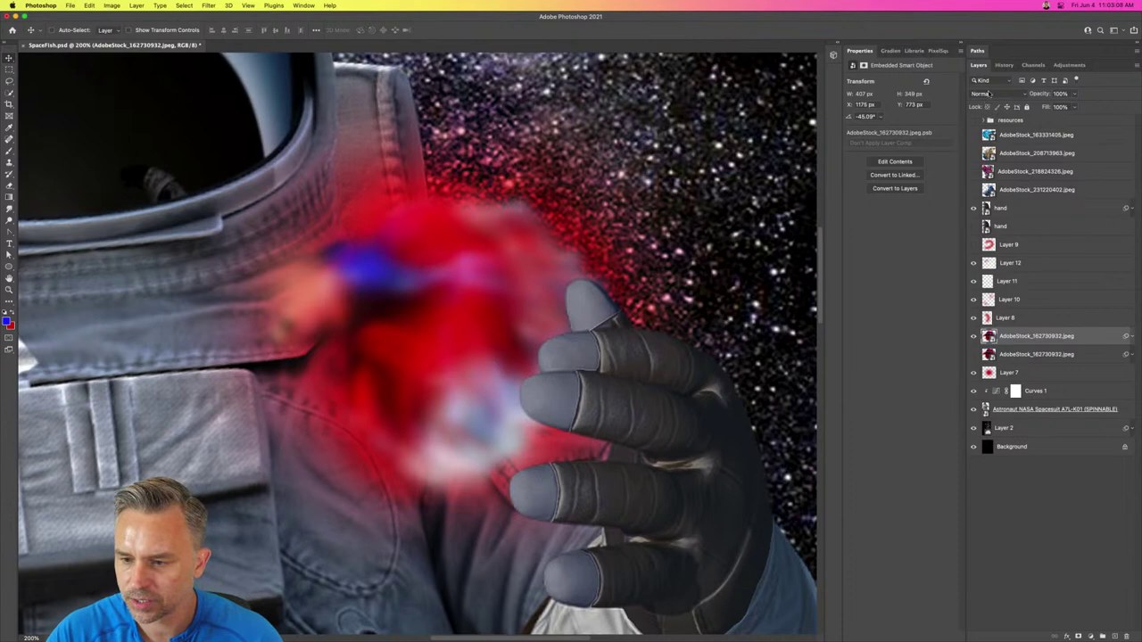
click(989, 94)
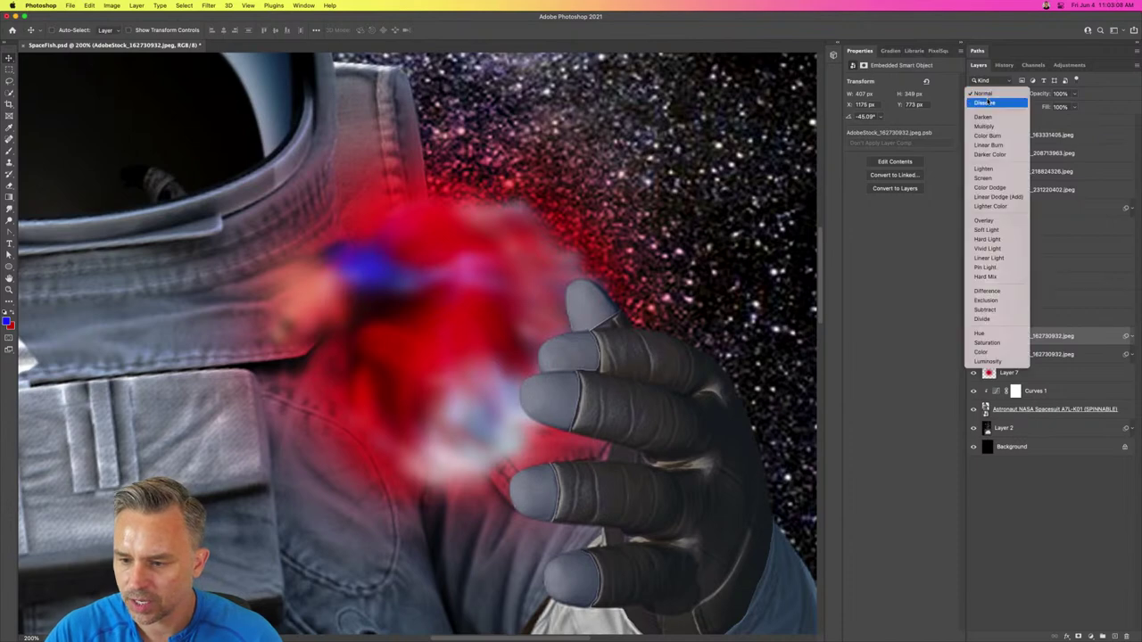
click(982, 221)
Step: Compare fish layers by toggling visibility, then set the fish layer to Hard Light
click(973, 354)
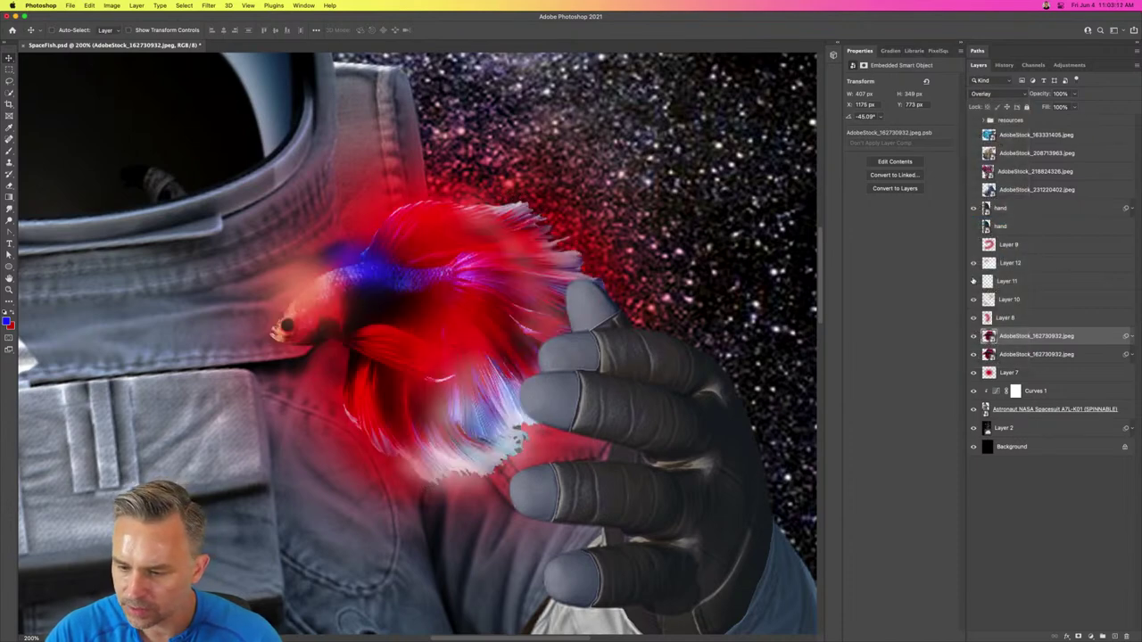
click(973, 301)
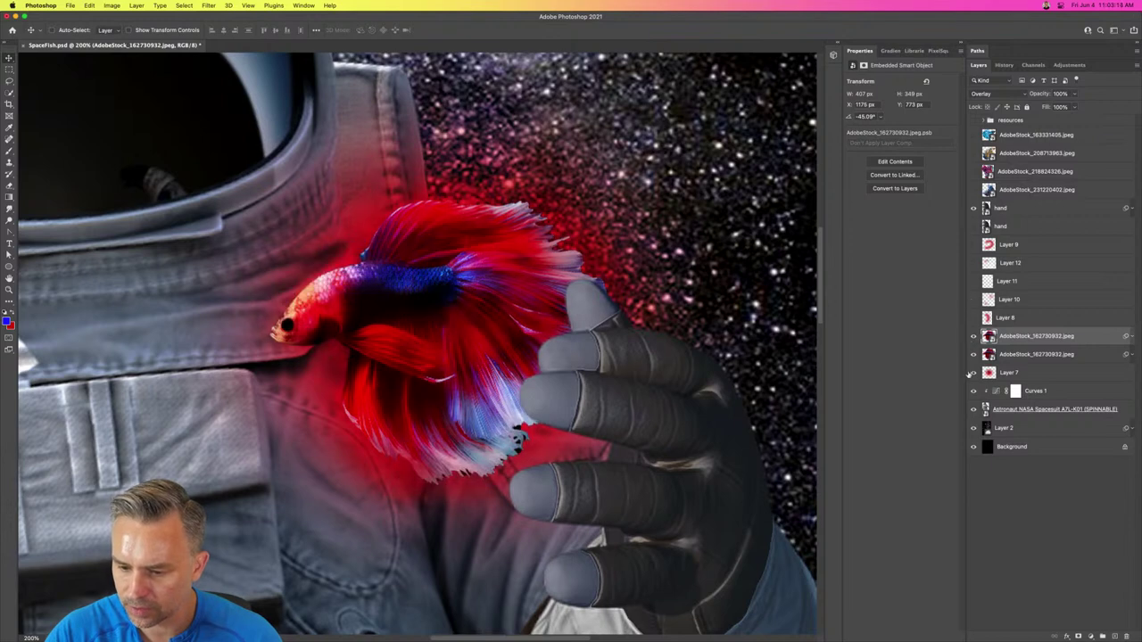
click(972, 373)
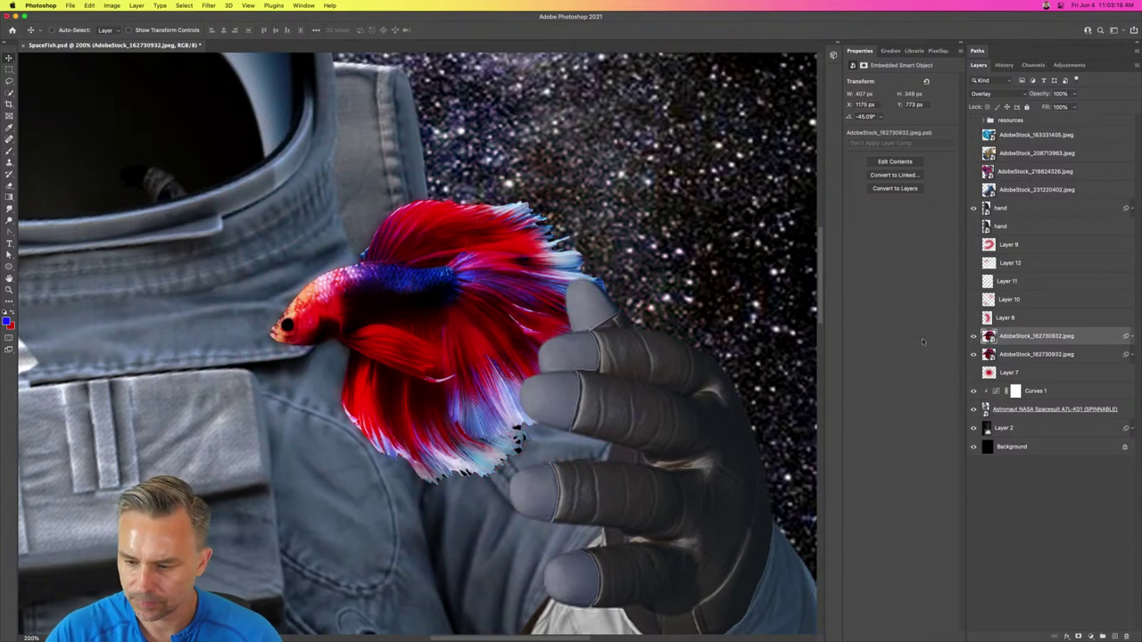
click(972, 337)
click(972, 337)
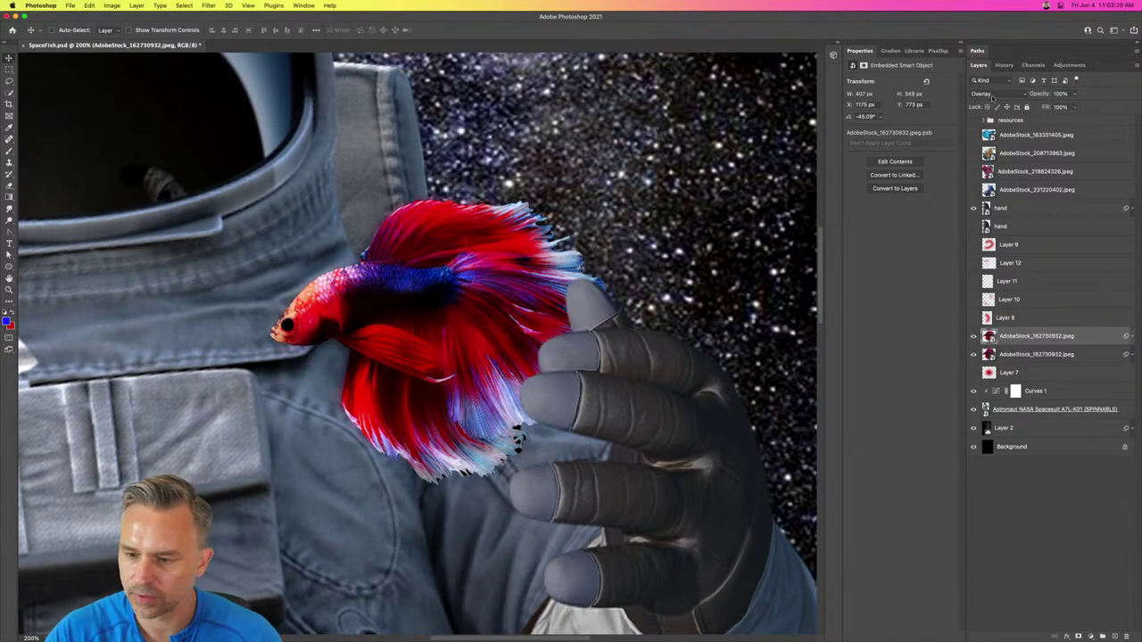
click(994, 94)
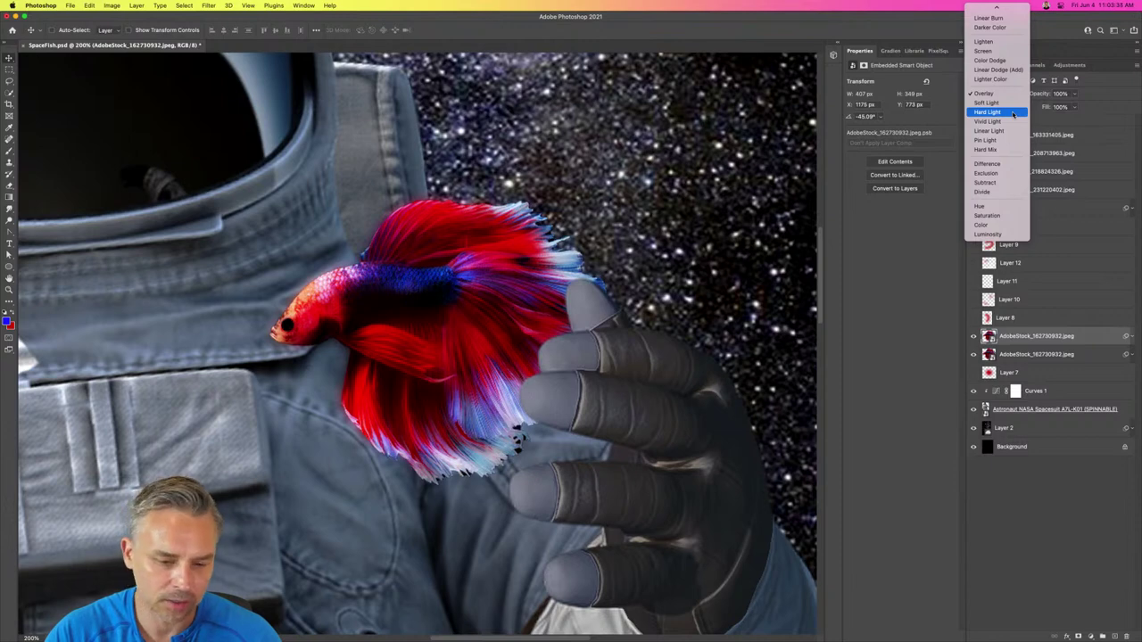
click(1013, 114)
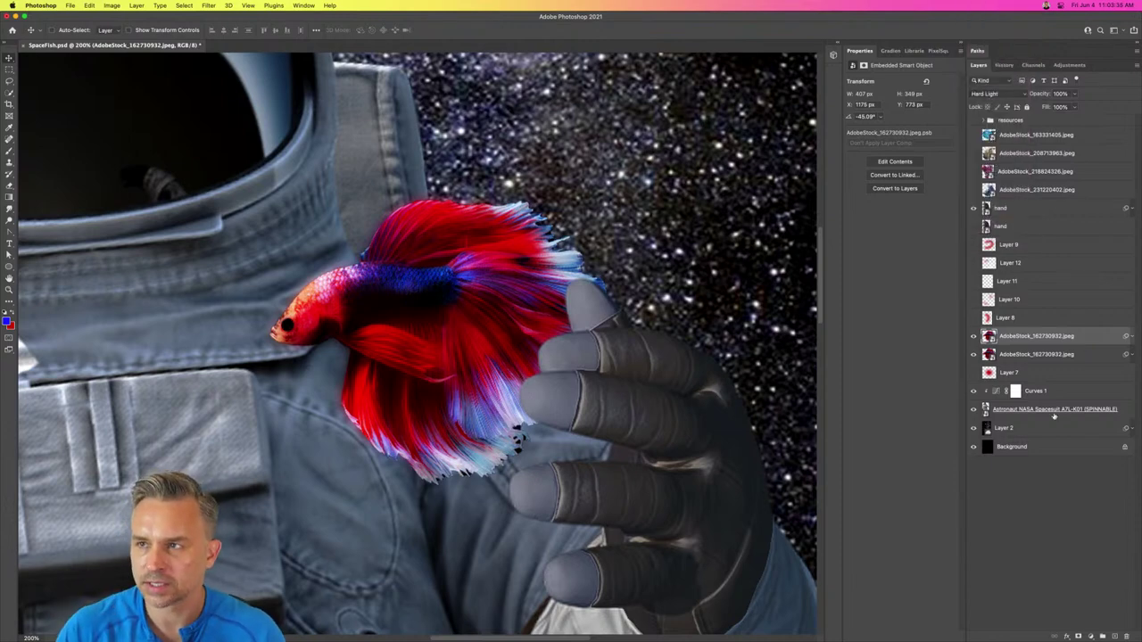
Step: Show the red glow layers and motion-blurred fish again, including Layer 7
click(973, 318)
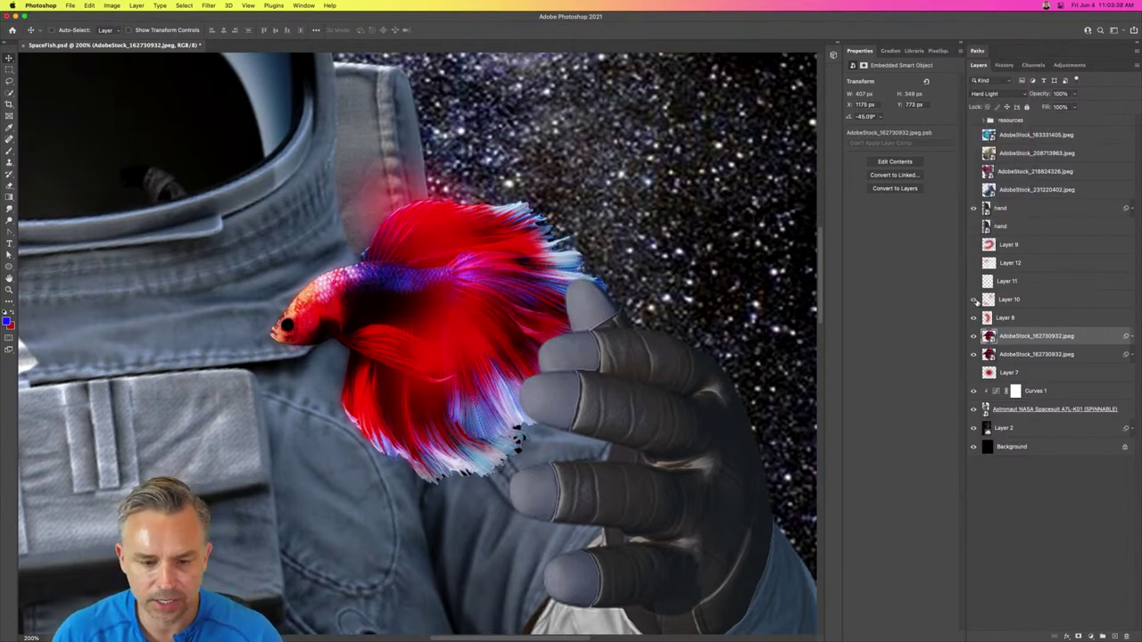
click(973, 300)
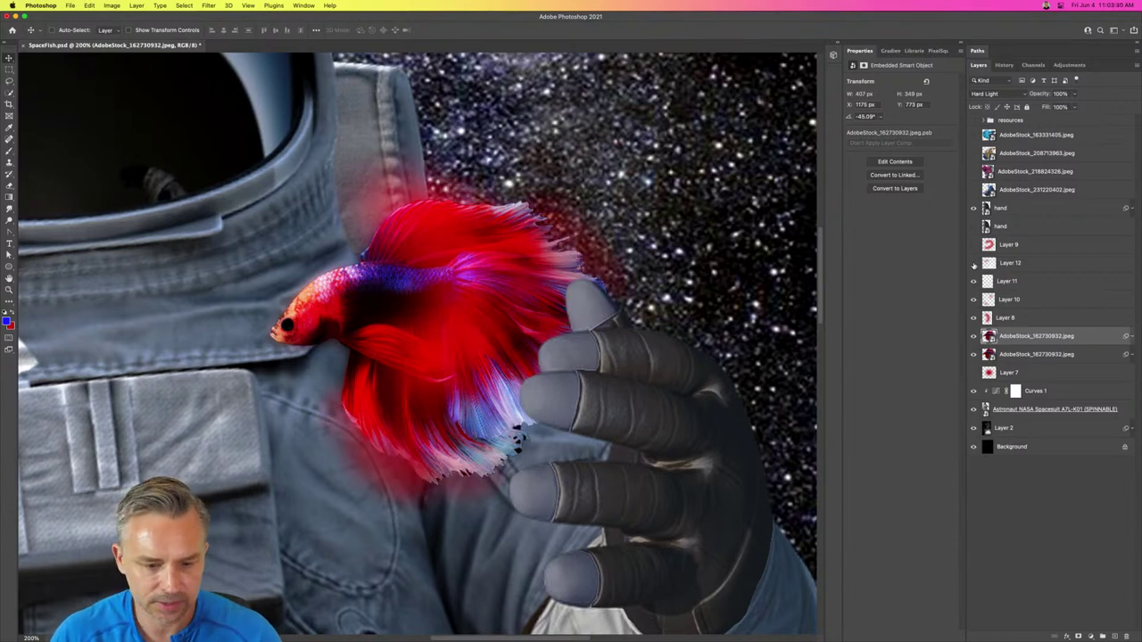
click(973, 263)
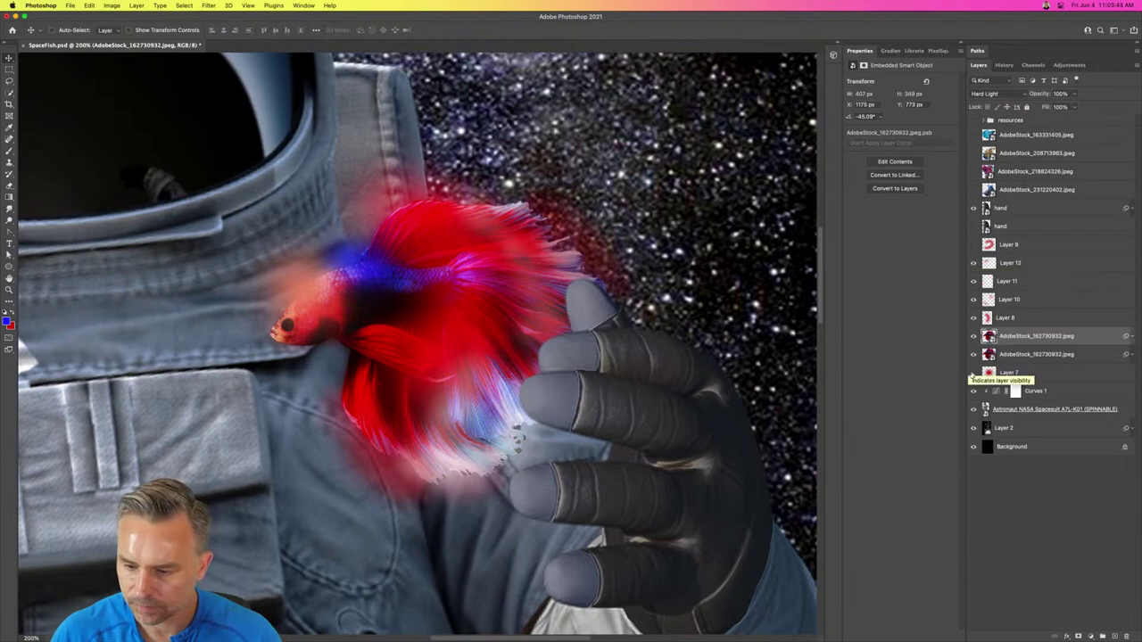
click(973, 373)
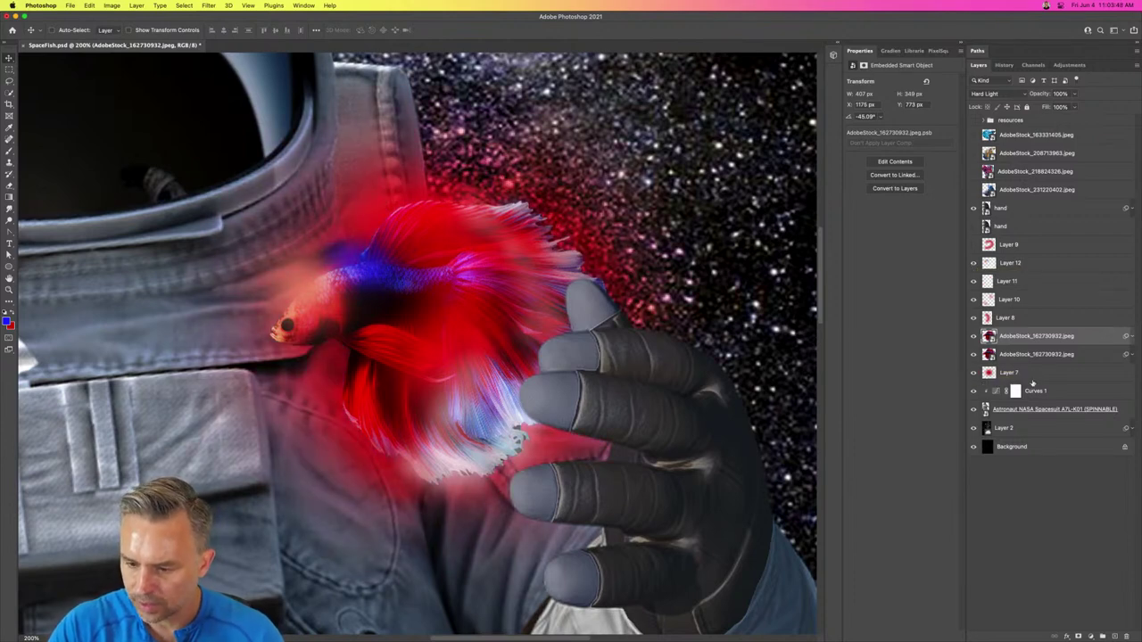
click(1000, 207)
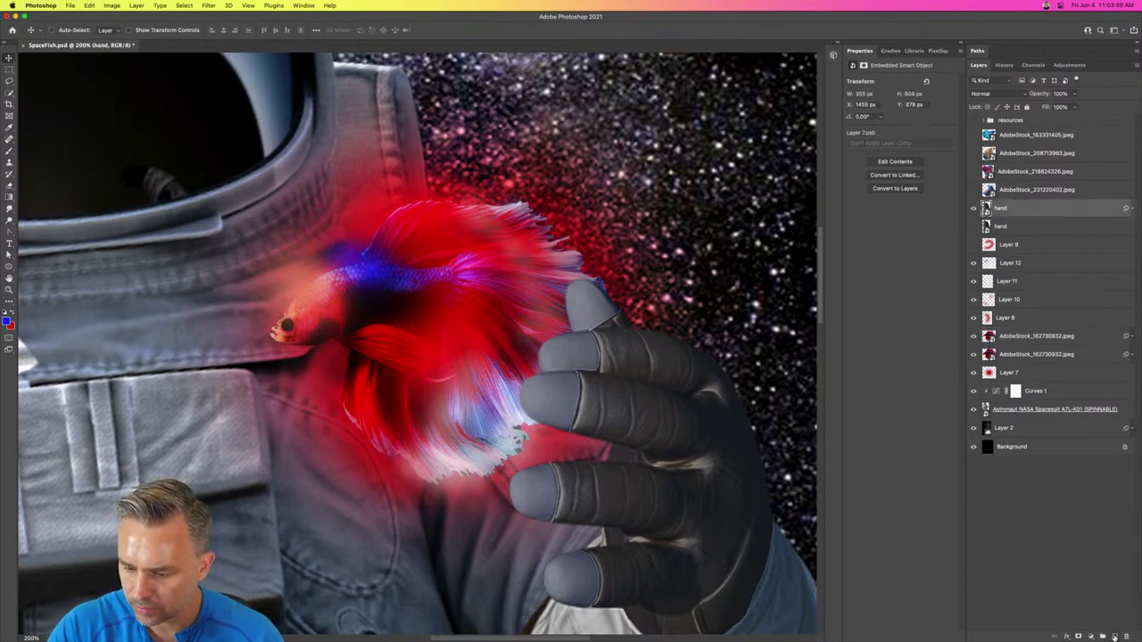
Step: Add a layer clipped to the hand and paint red onto the glove fingers
click(1114, 636)
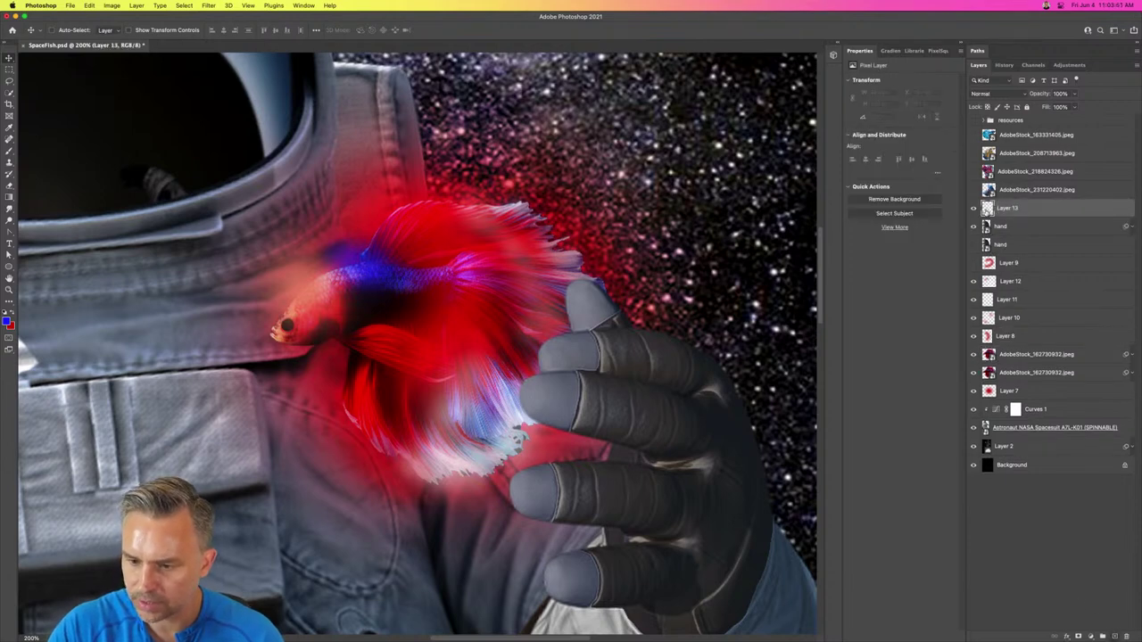
alt+click(1006, 217)
key(b)
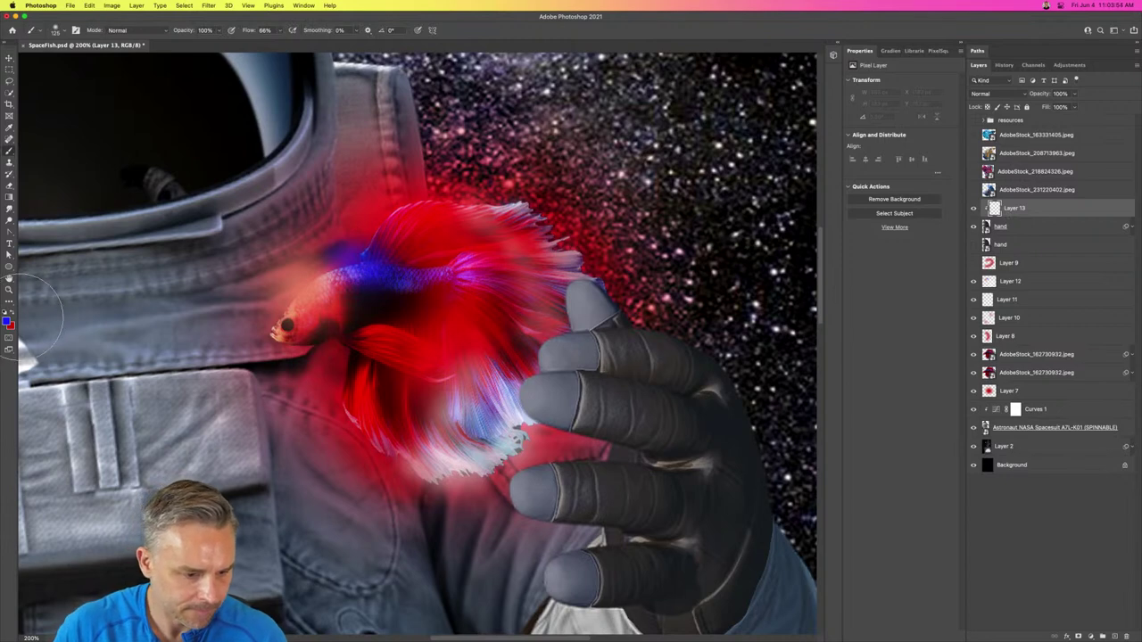
click(14, 312)
key(bracketleft)
key(bracketleft)
key(bracketleft)
mouse_move(504, 399)
mouse_down()
mouse_move(526, 397)
mouse_move(575, 296)
mouse_move(568, 318)
mouse_move(587, 324)
mouse_up()
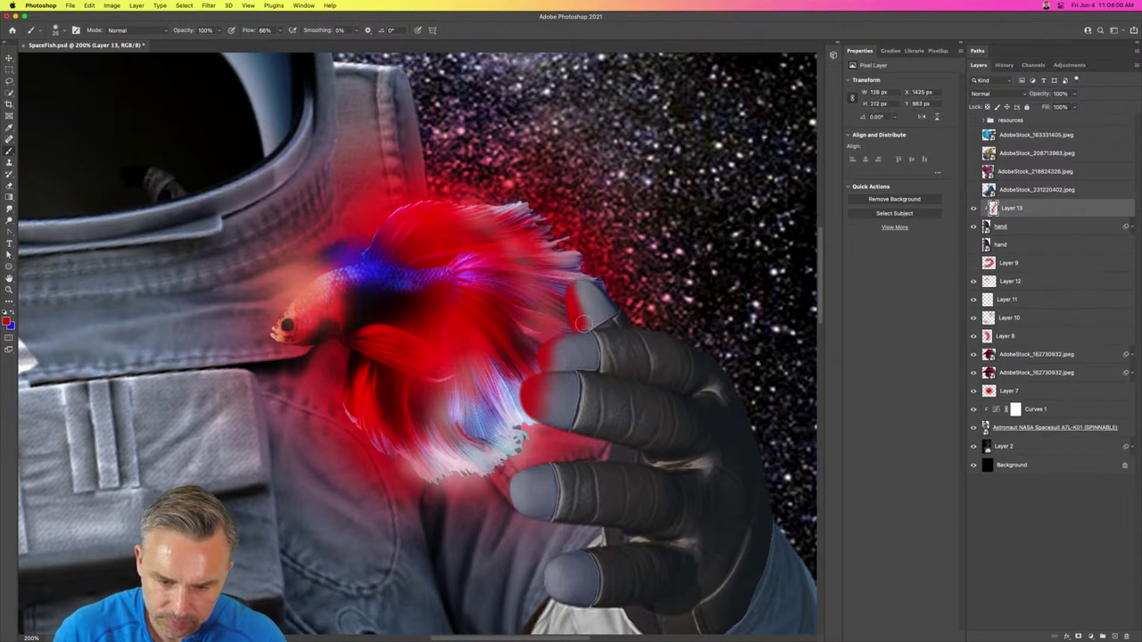
mouse_move(505, 487)
mouse_down()
mouse_move(571, 457)
mouse_move(620, 455)
mouse_up()
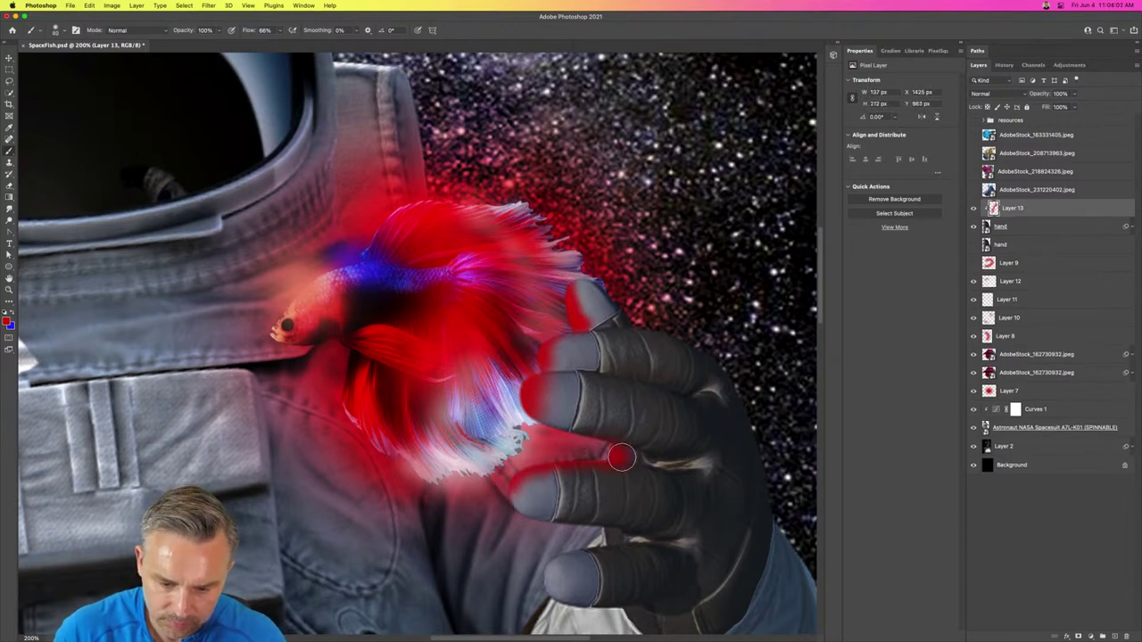
mouse_move(591, 540)
mouse_down()
mouse_move(531, 575)
mouse_move(548, 544)
mouse_up()
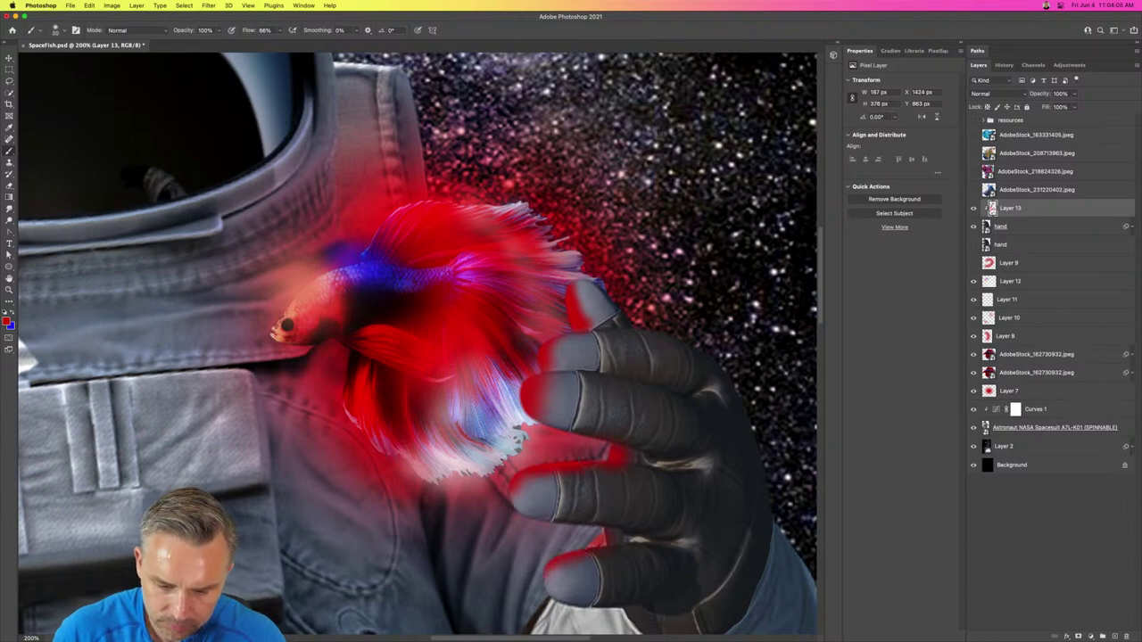
Step: Set the finger paint to Lighten mode and check the glow at 100% and 200%
click(988, 93)
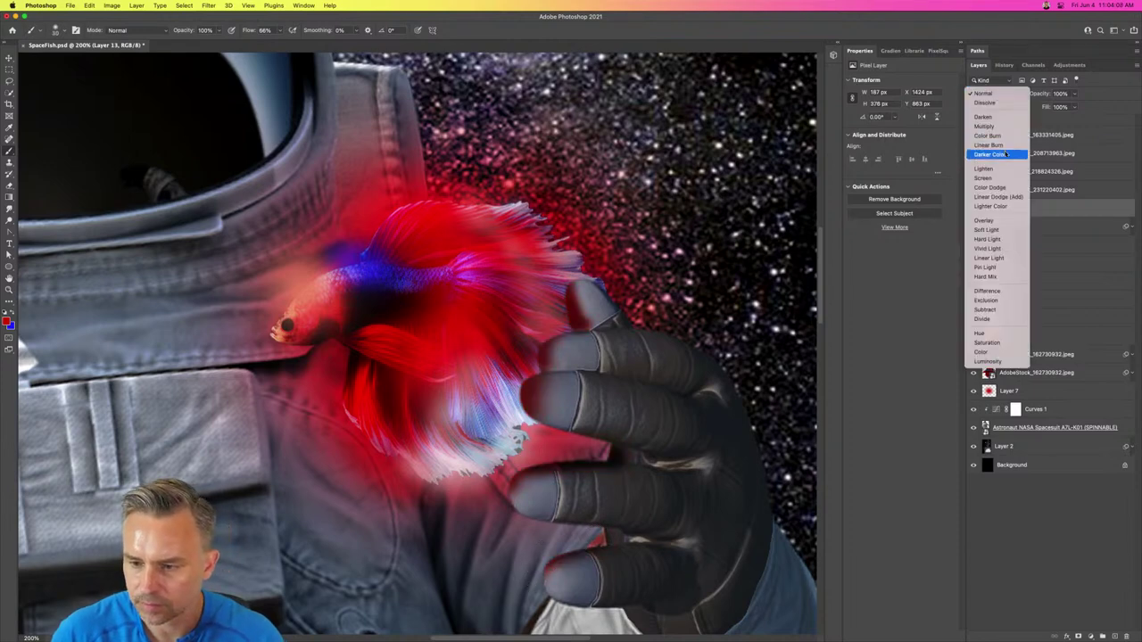
click(997, 168)
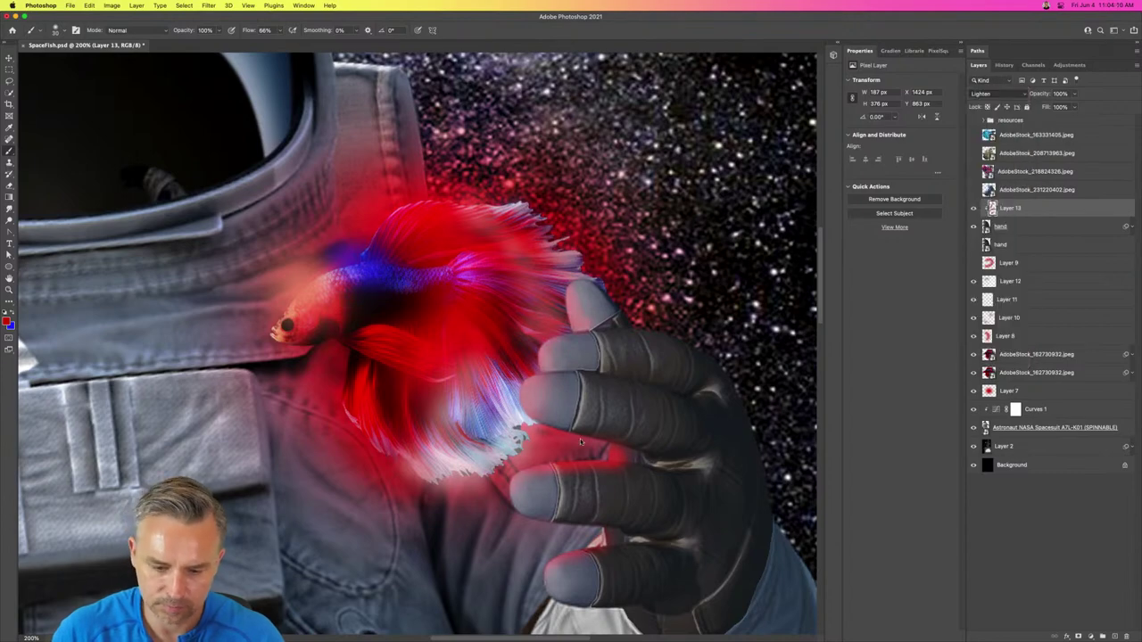
key(super+minus)
key(super+minus)
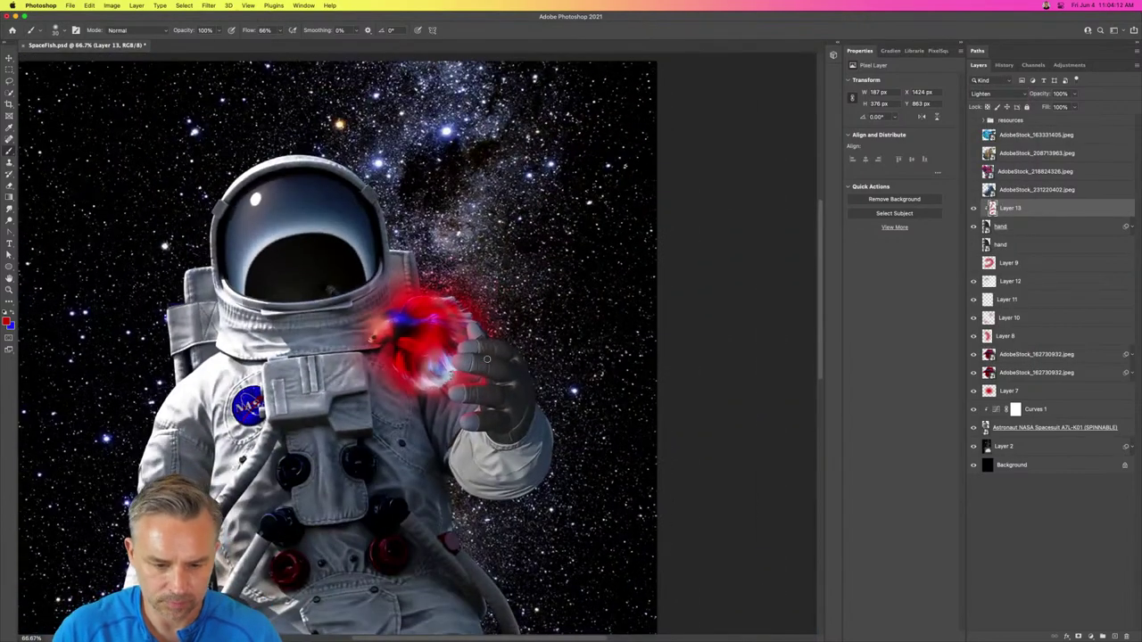
key(super+plus)
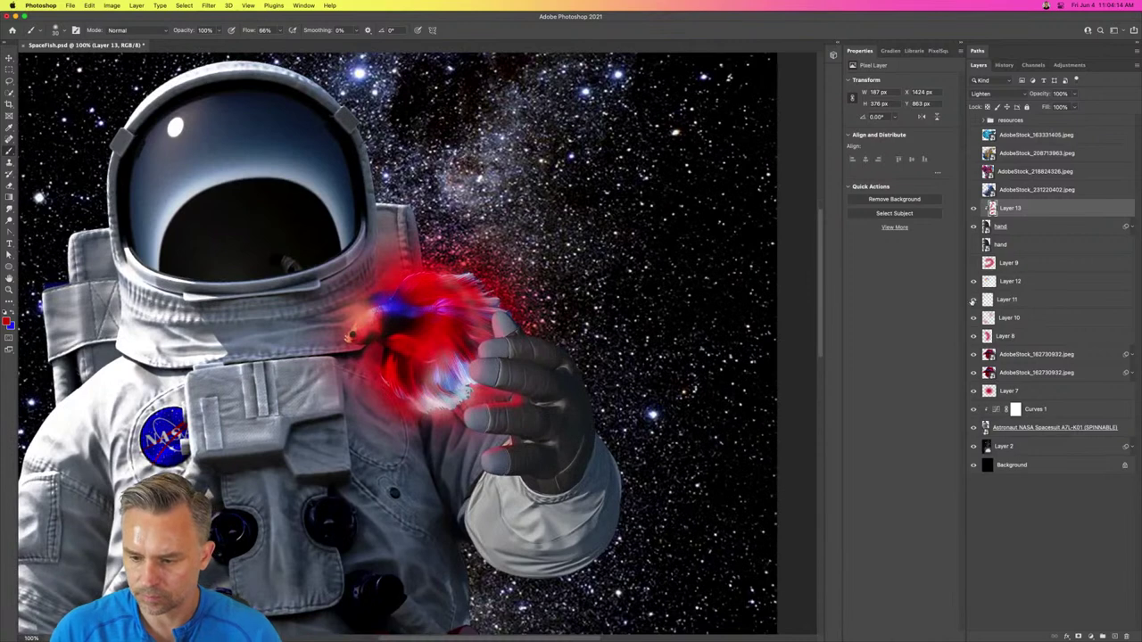
click(974, 317)
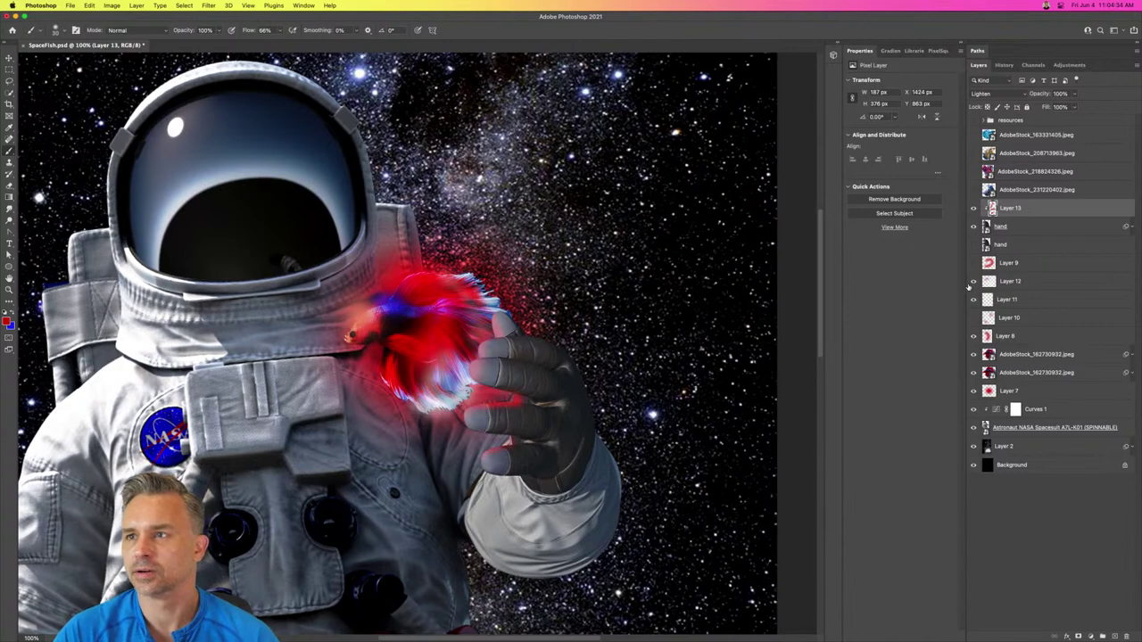
key(super+plus)
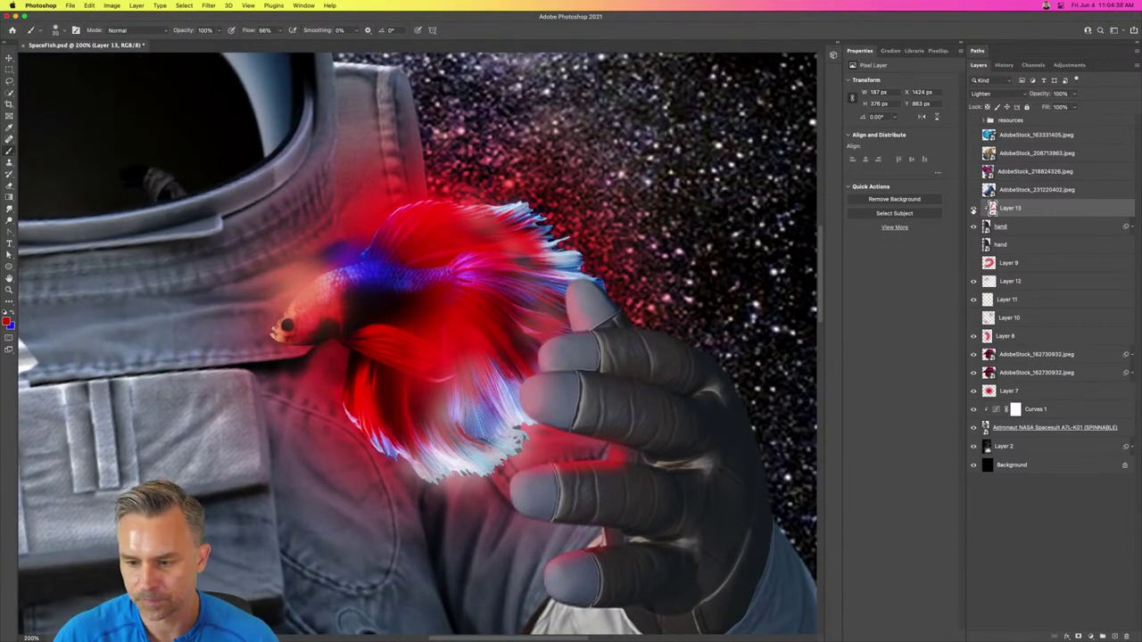
Step: Group Layer 9 down to the fish copies into a group named 'glow'
click(1003, 263)
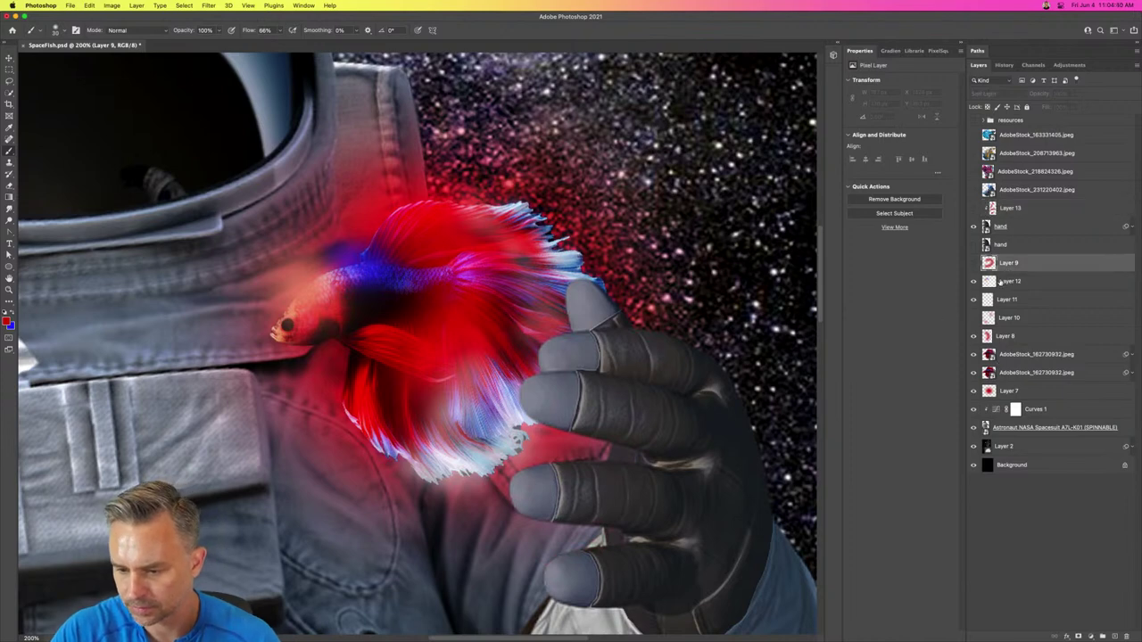
shift+click(1041, 356)
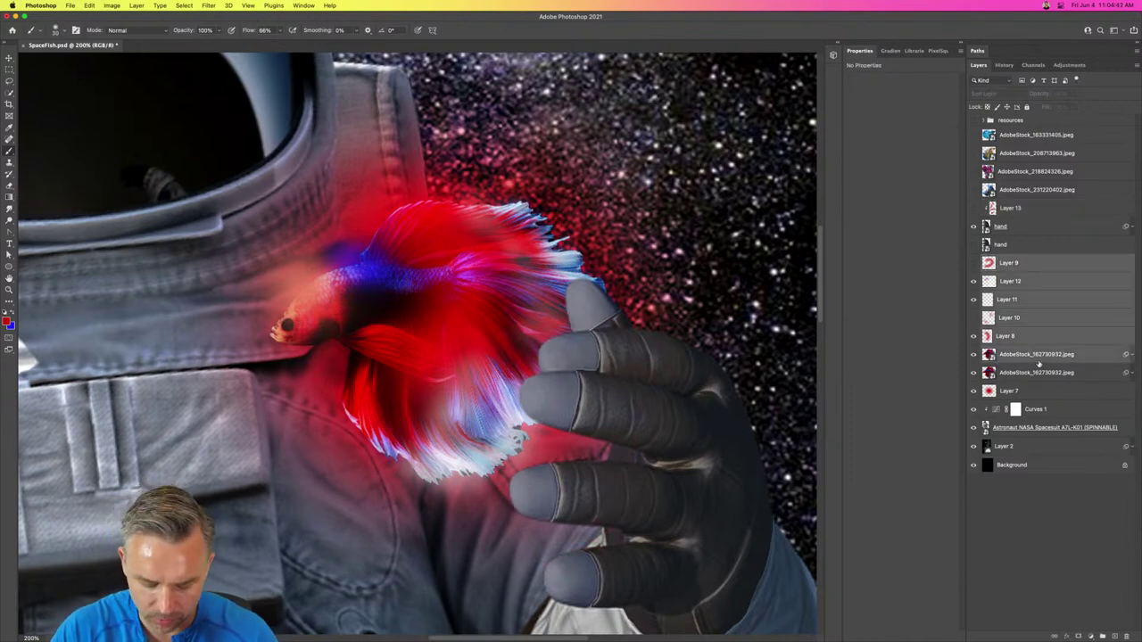
key(super+g)
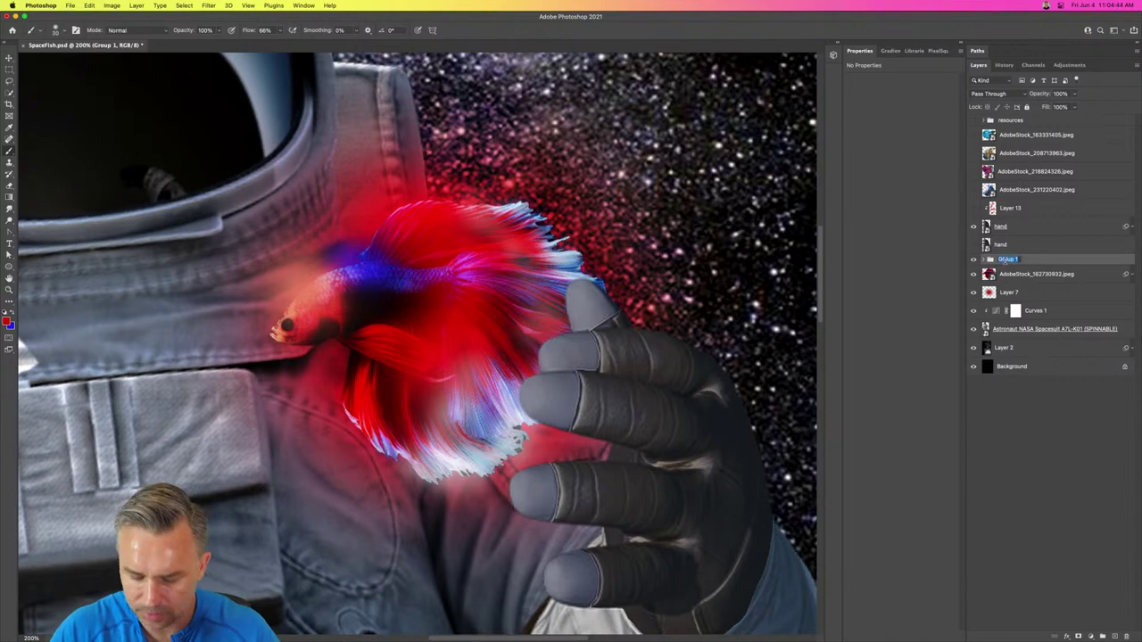
text(f)
text(low)
key(Return)
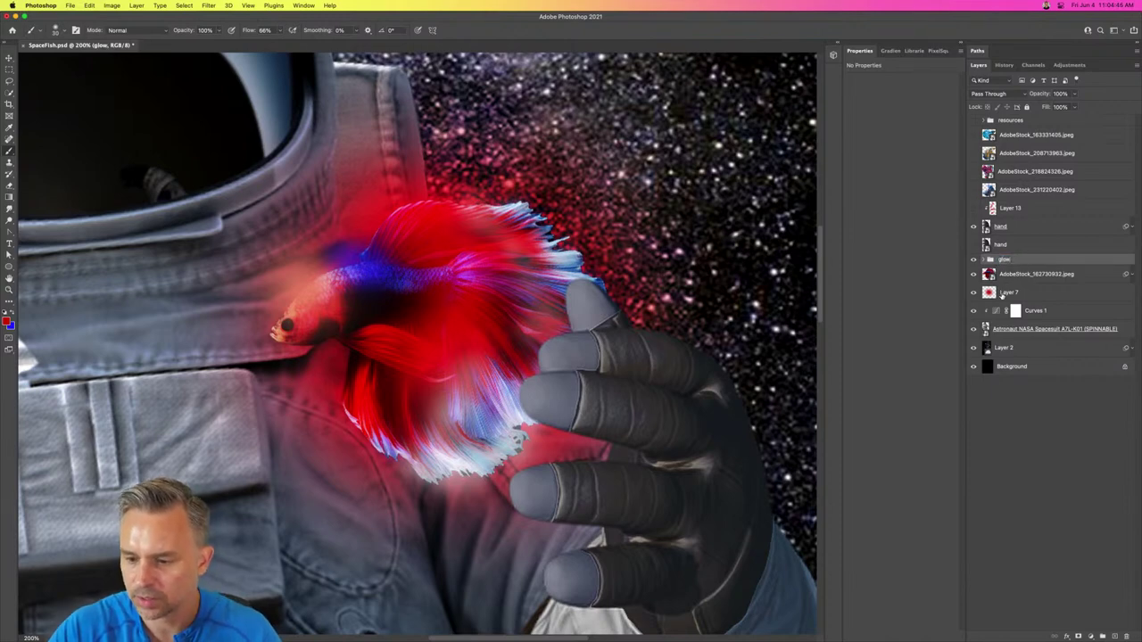
Step: Move Layer 7 into the glow group, hide the group, and zoom out to fit
drag(1003, 294, 974, 262)
click(973, 260)
click(973, 260)
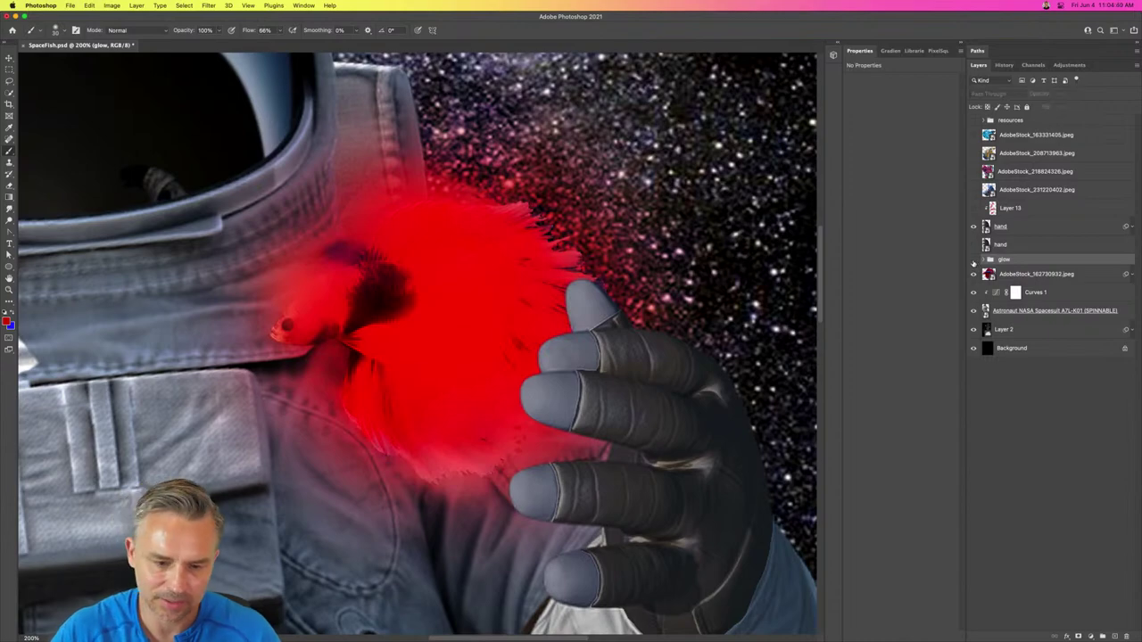
key(super+0)
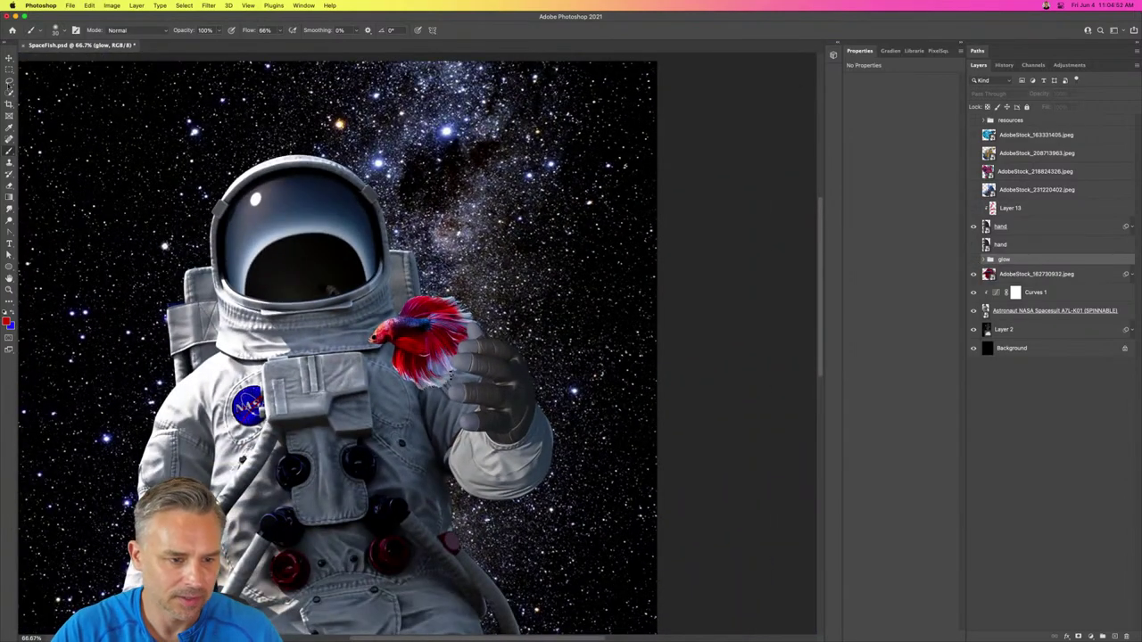
click(9, 60)
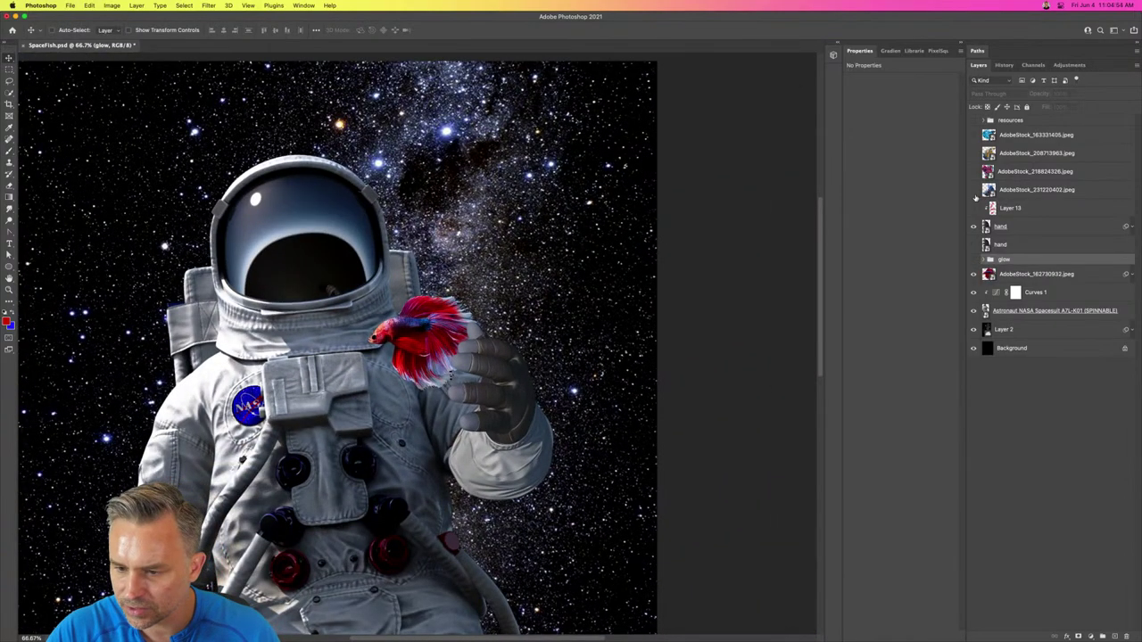
Step: Move the blue fish to the astronaut's left and scale it to about 49%
click(1004, 192)
drag(299, 312, 125, 415)
scroll(206, 397, up, 5)
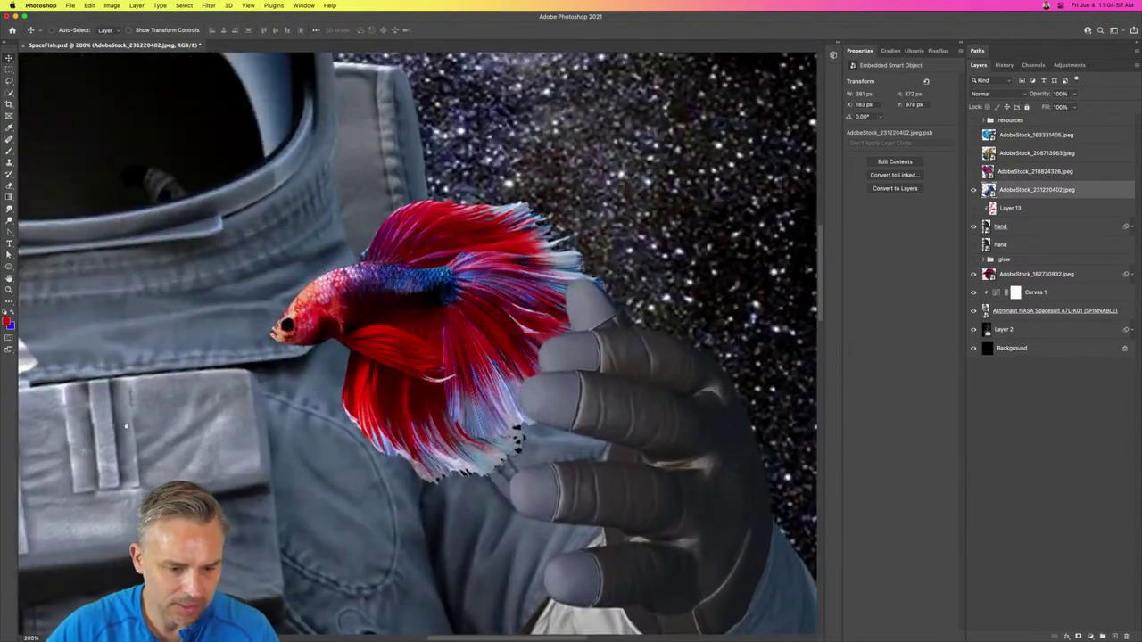
scroll(416, 343, left, 5)
scroll(415, 343, down, 2)
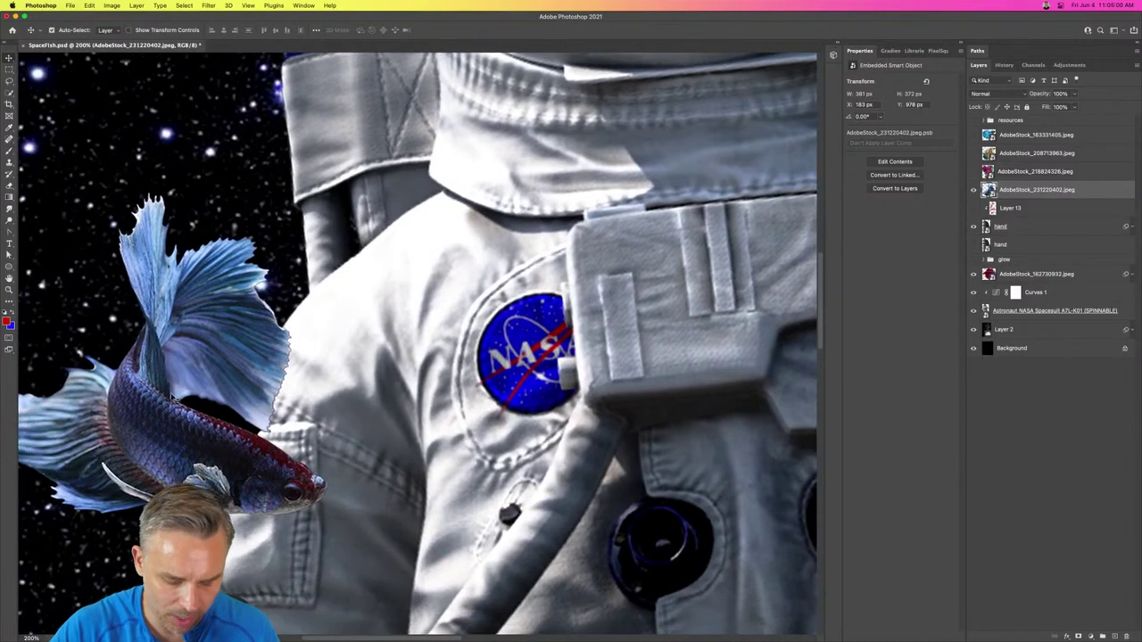
key(ctrl+t)
drag(327, 524, 259, 455)
key(Return)
scroll(61, 371, down, 5)
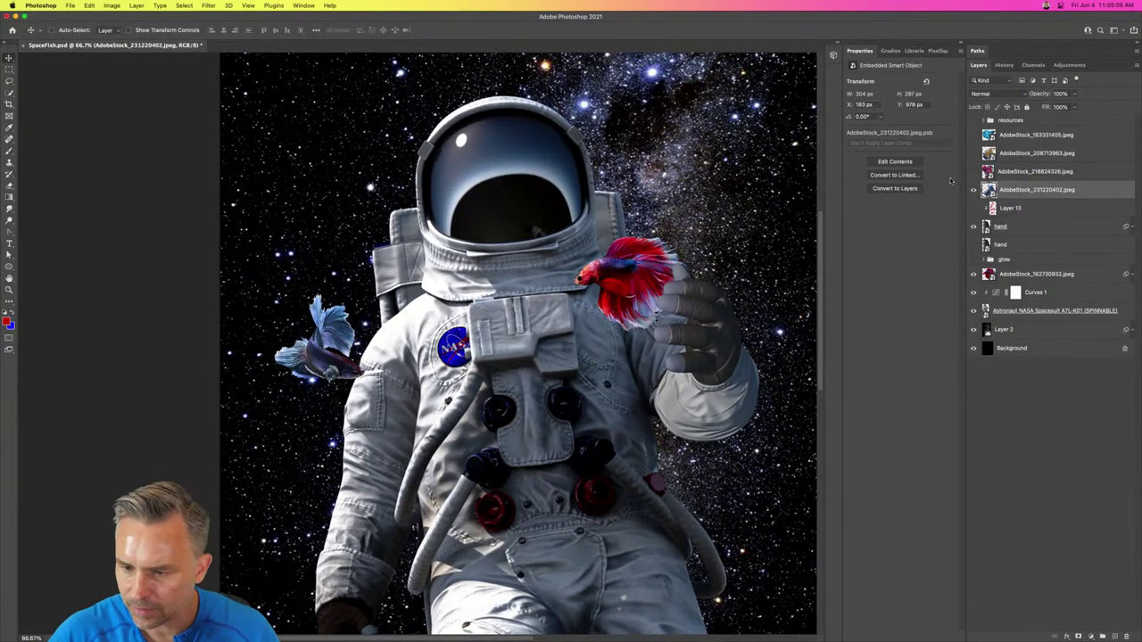
Step: Place the red fish upper left and the golden fish by the left shoulder, hiding red and blue
click(973, 171)
click(1035, 172)
drag(571, 343, 269, 168)
click(973, 152)
click(1034, 152)
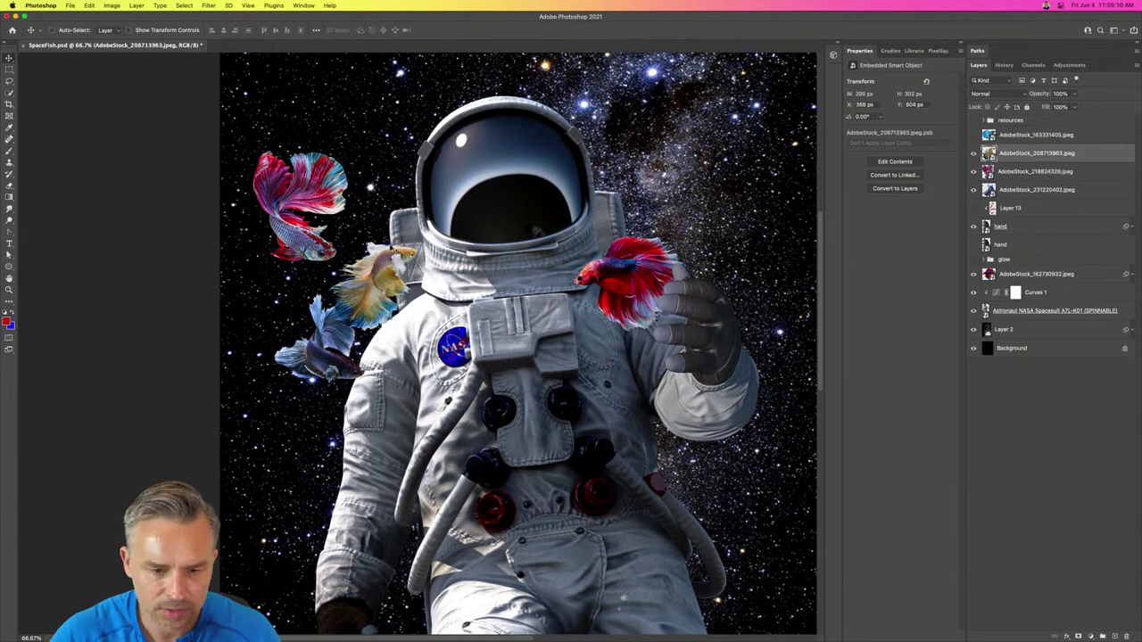
drag(341, 378, 293, 510)
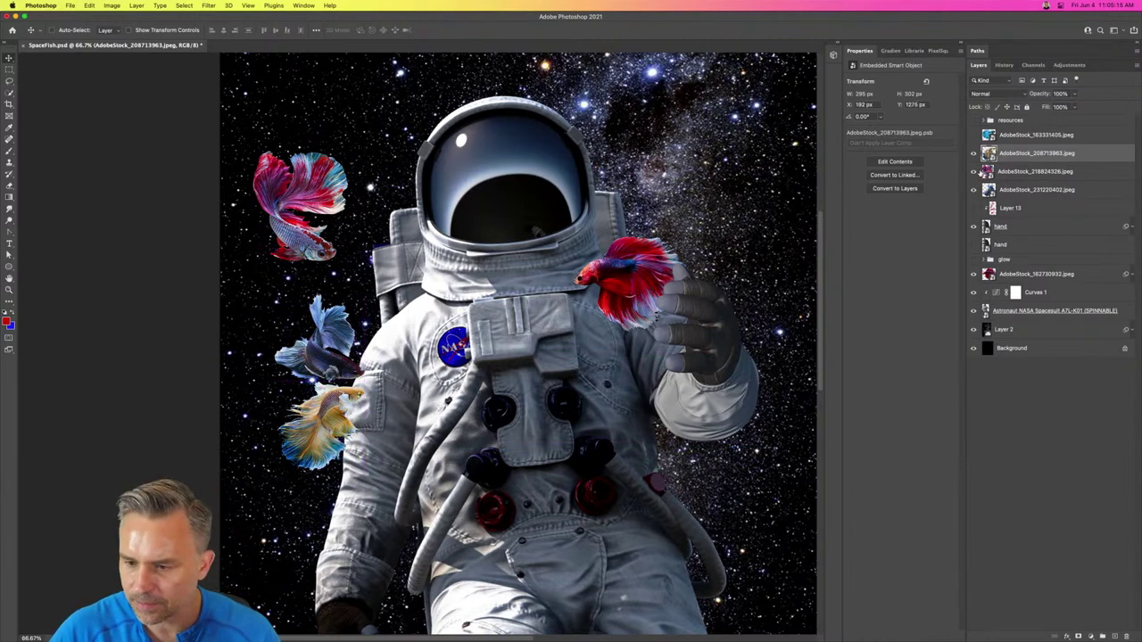
drag(973, 173, 972, 193)
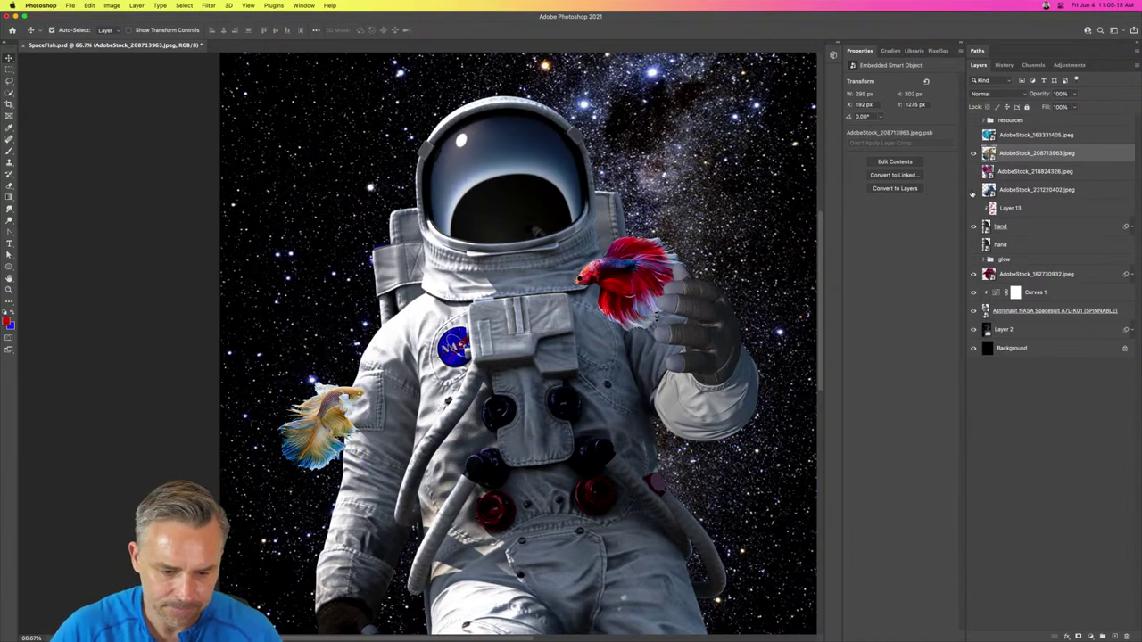
Step: Darken the gold fish with Levels, black input 24
key(super+equal)
key(super+equal)
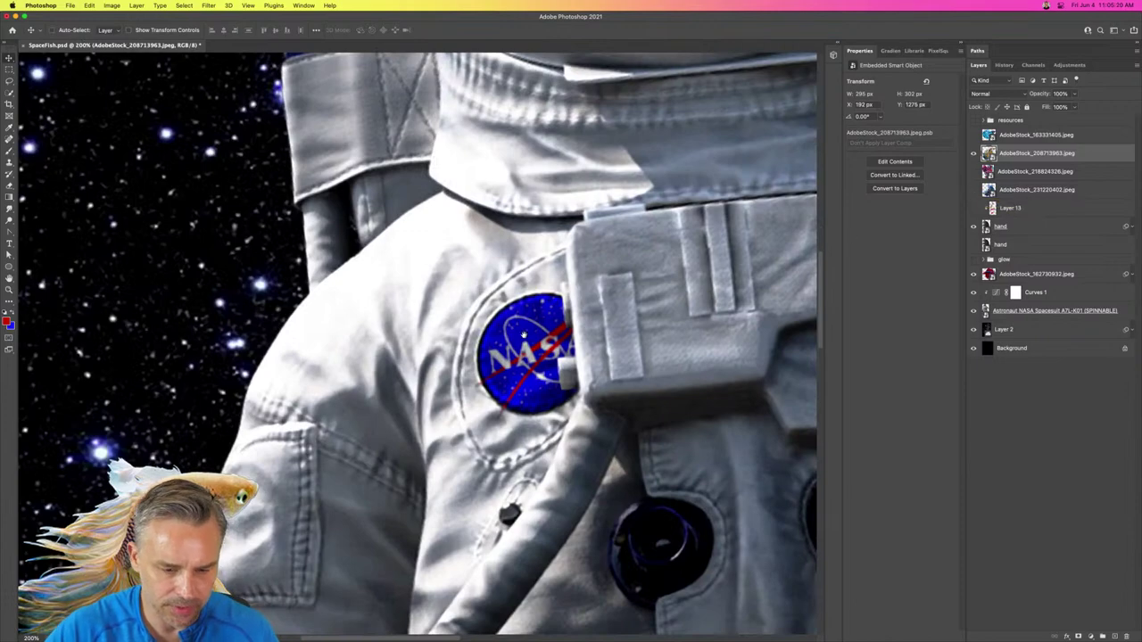
scroll(523, 335, down, 5)
scroll(523, 335, left, 5)
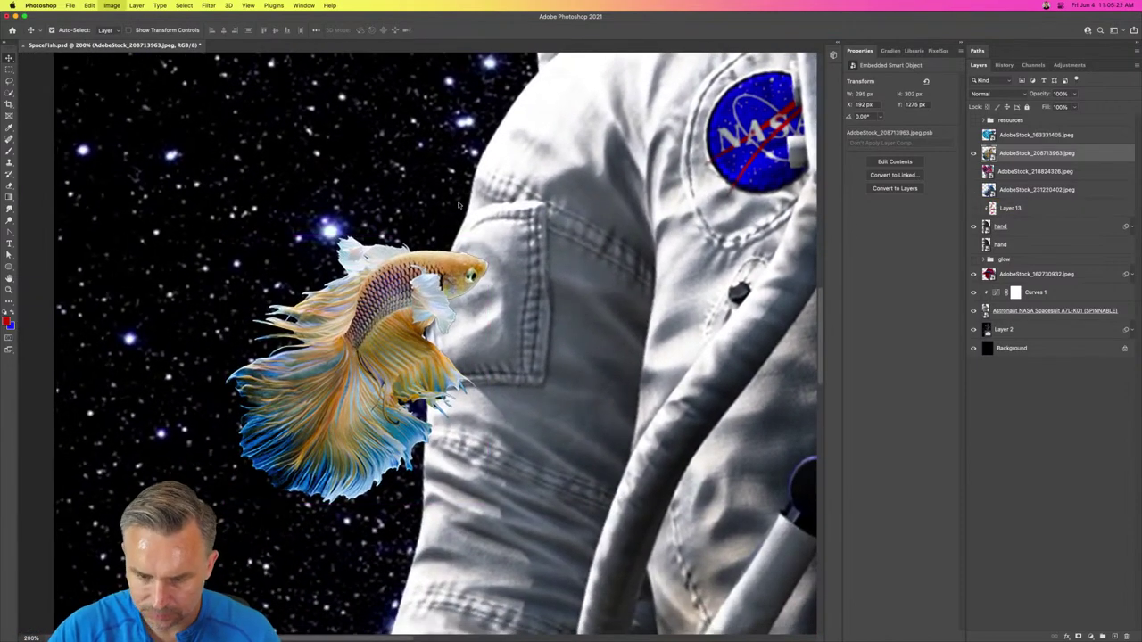
key(super+l)
drag(638, 339, 647, 339)
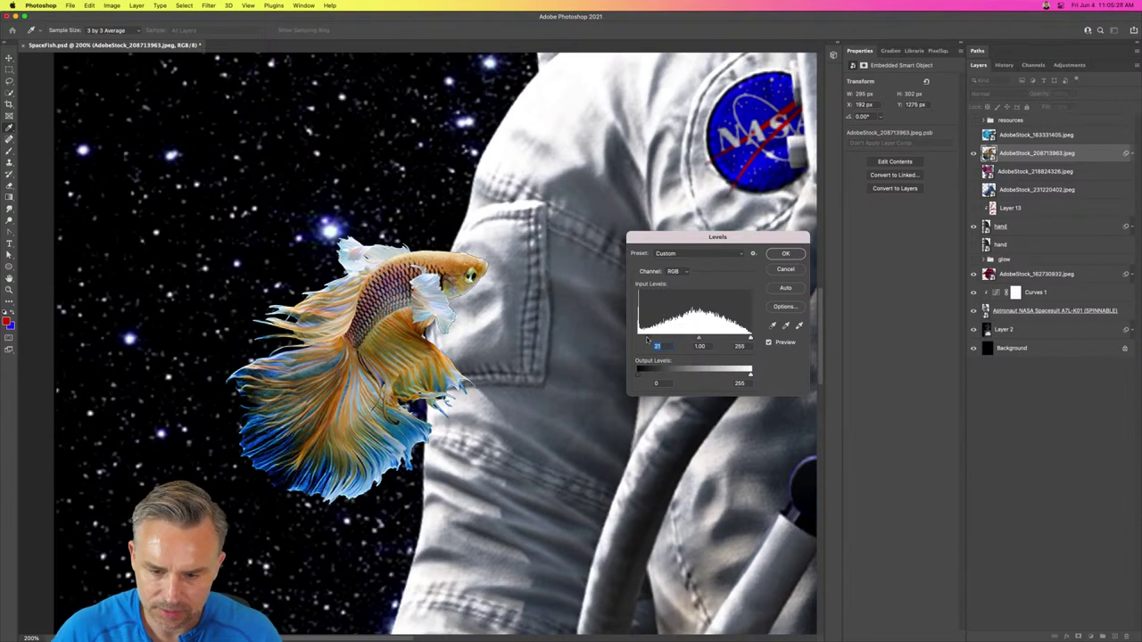
key(Return)
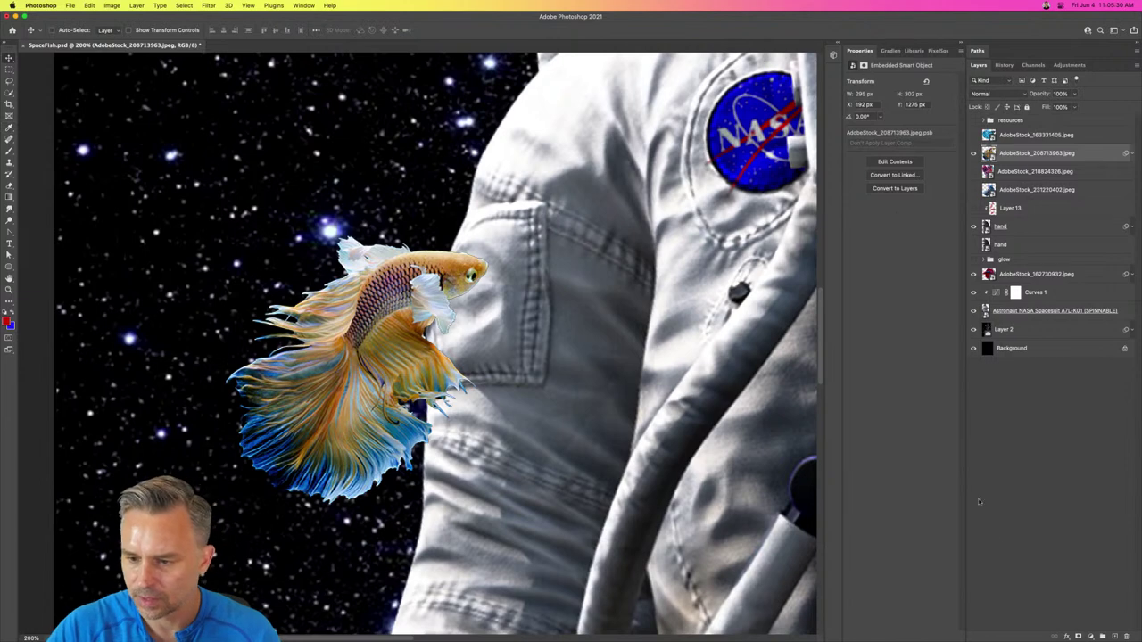
Step: Hide the gold betta's fin behind the astronaut's sleeve by filling a lassoed area of its mask with black
click(1077, 636)
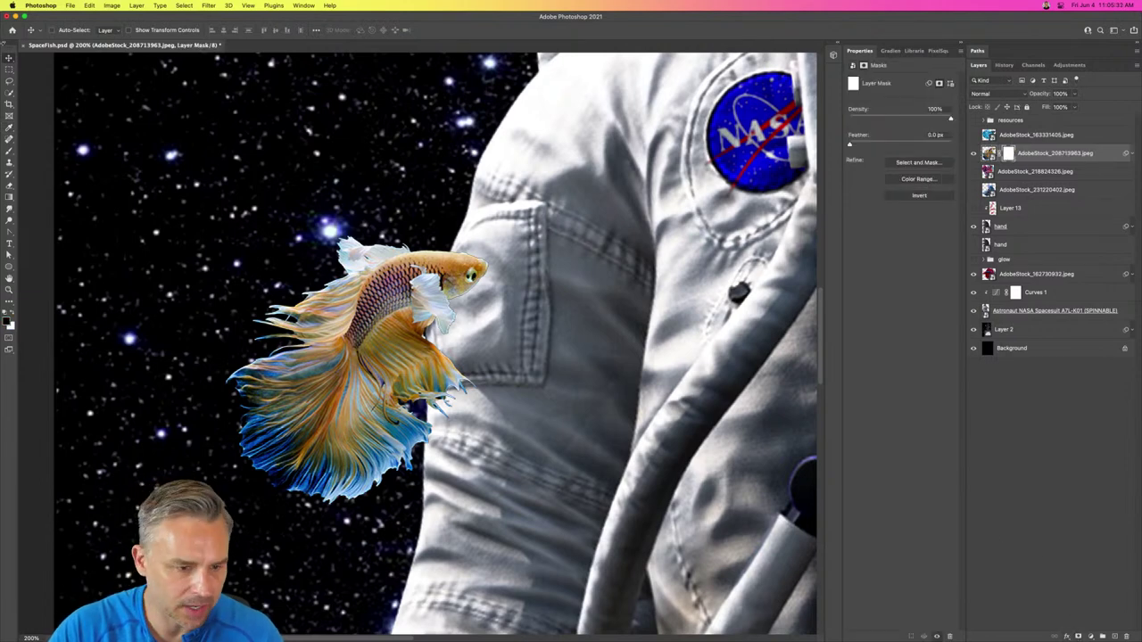
click(10, 80)
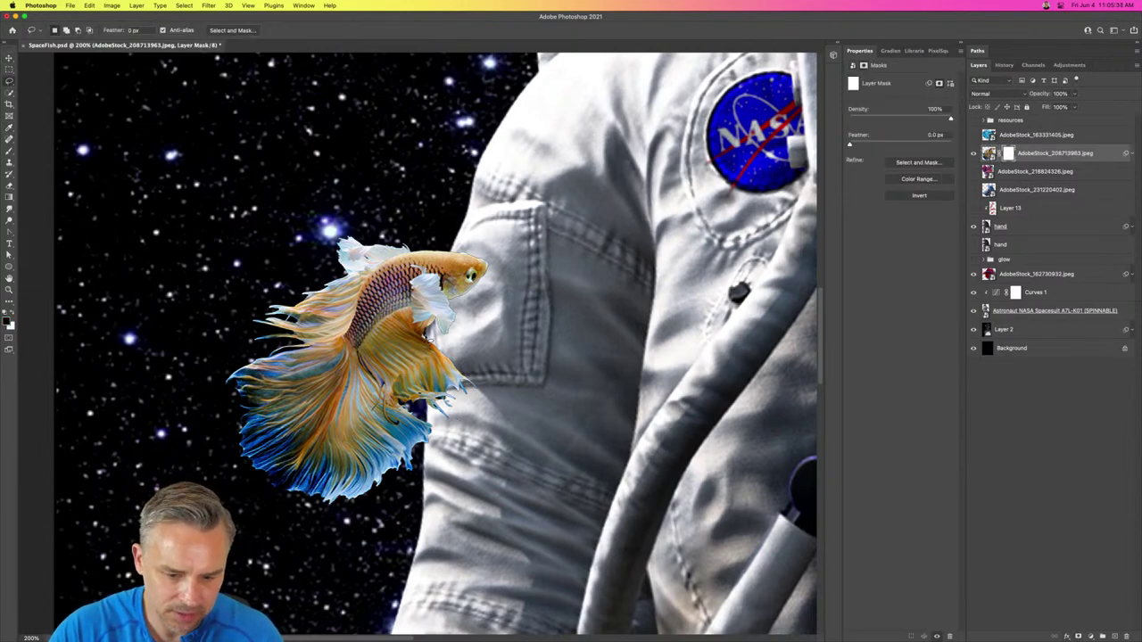
mouse_move(429, 339)
mouse_down()
mouse_move(428, 467)
mouse_move(500, 477)
mouse_move(539, 401)
mouse_move(426, 340)
mouse_up()
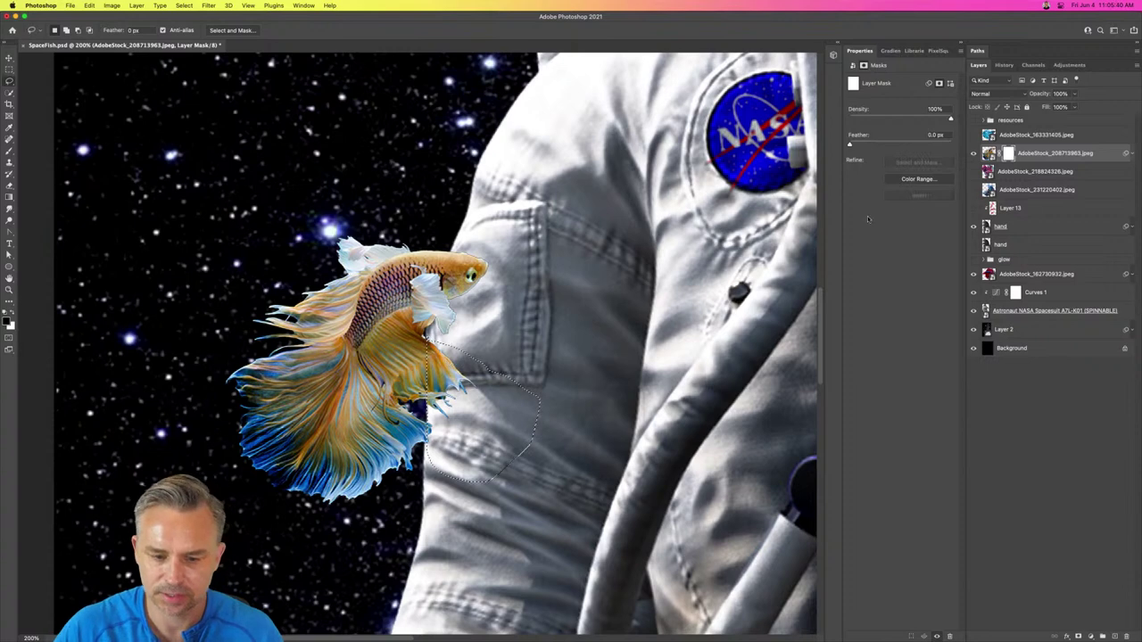
key(shift+BackSpace)
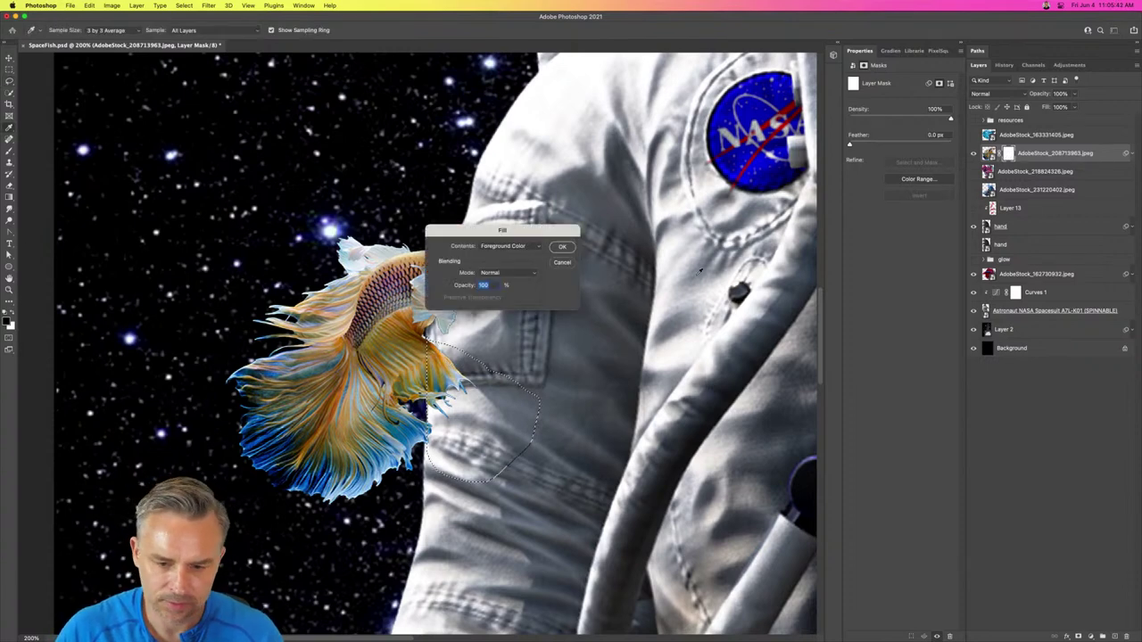
key(Return)
click(188, 293)
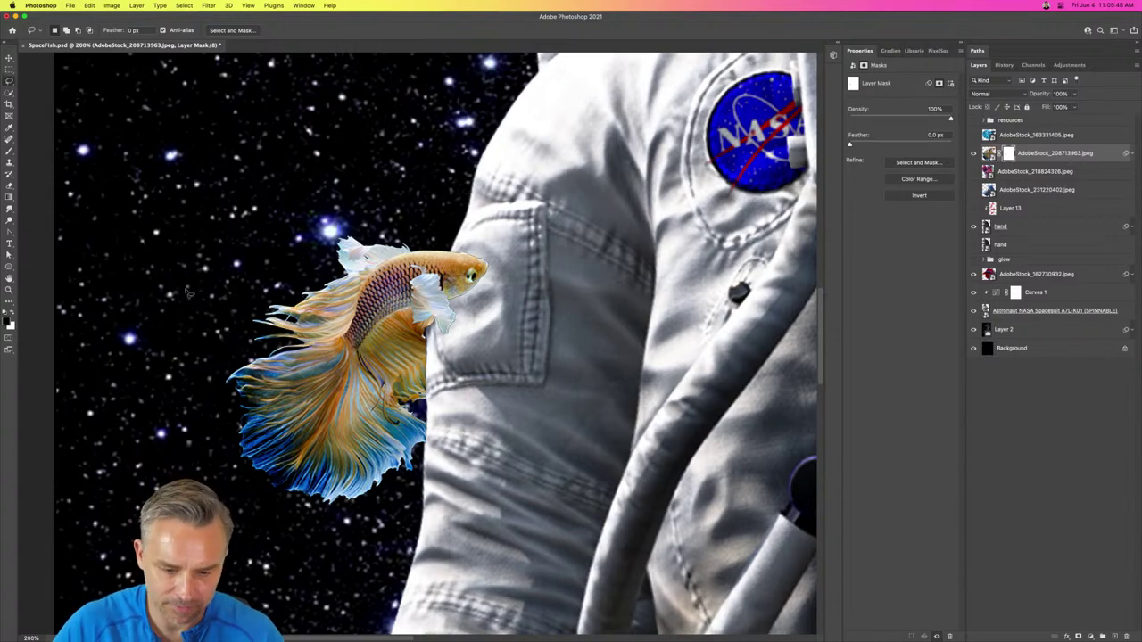
key(super+0)
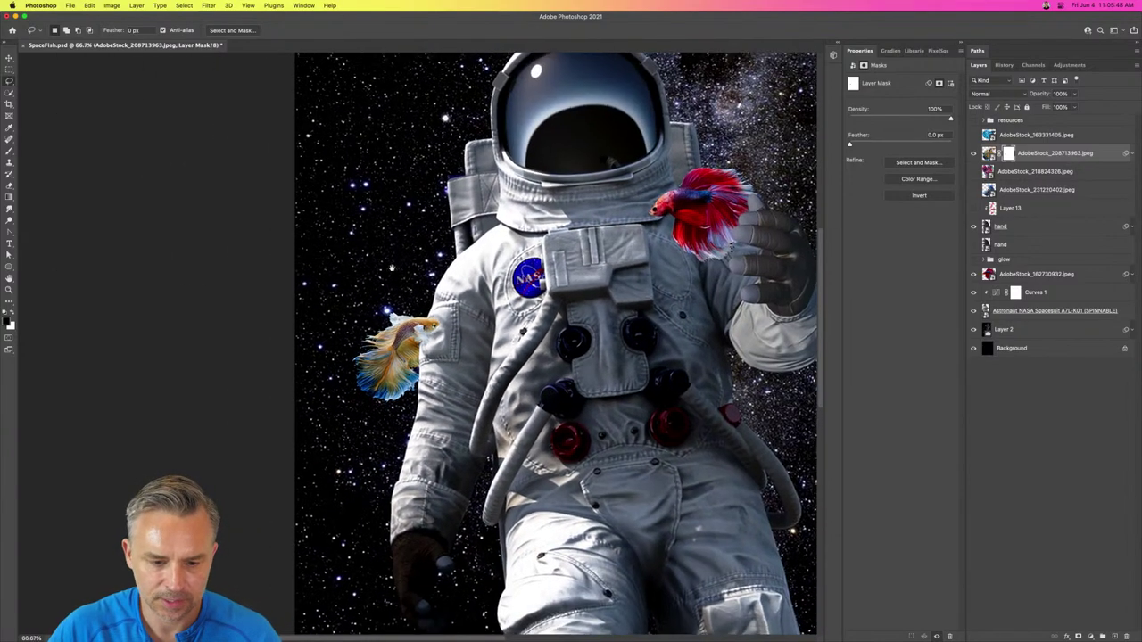
Step: Add Layer 14 and paint dark grey shading, sampled from the suit, beside the gold fish
click(1041, 171)
click(1115, 636)
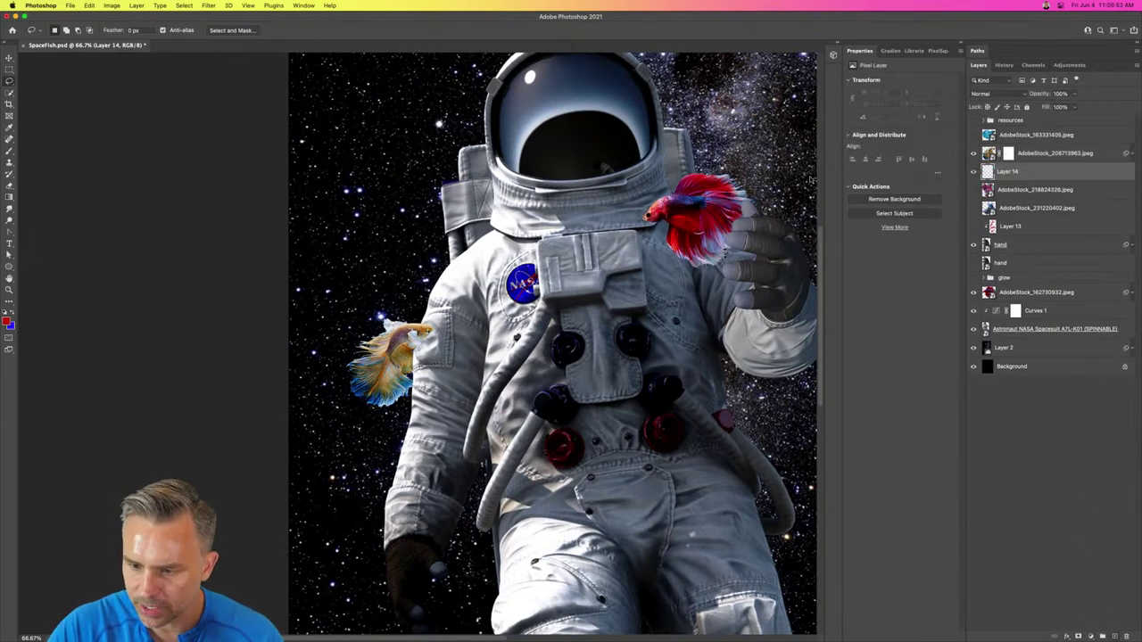
key(b)
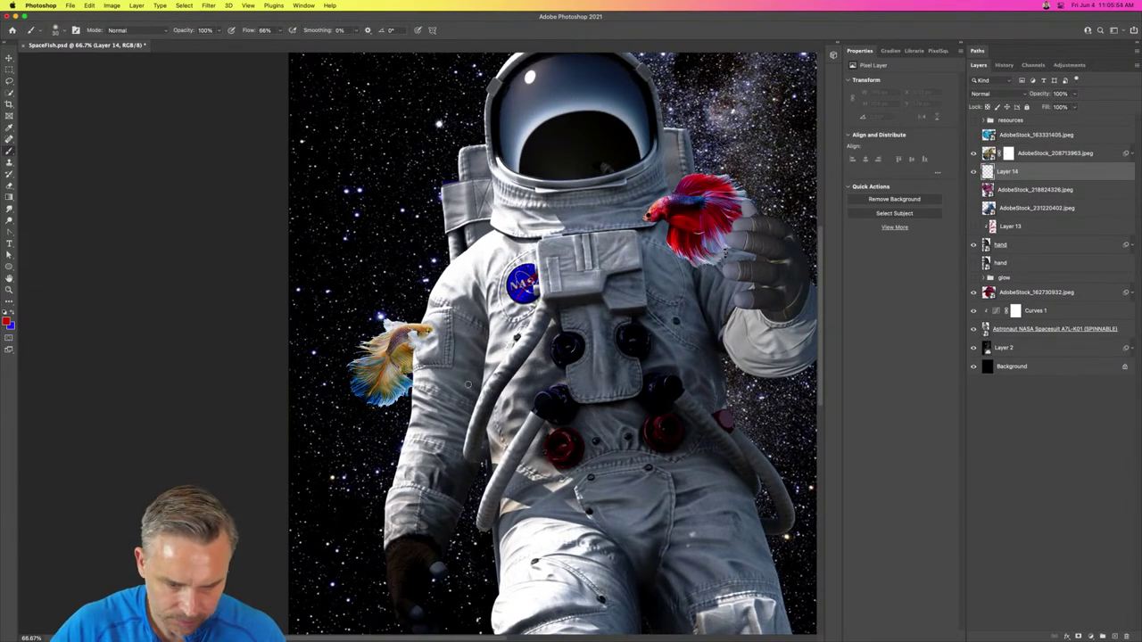
alt+click(486, 349)
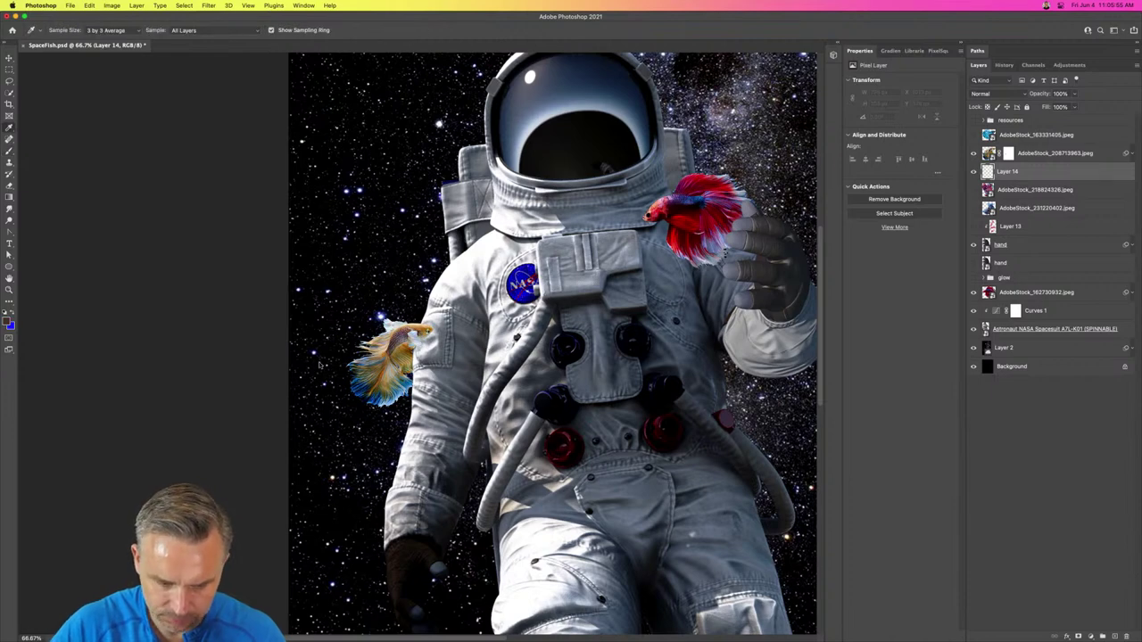
drag(410, 355, 419, 350)
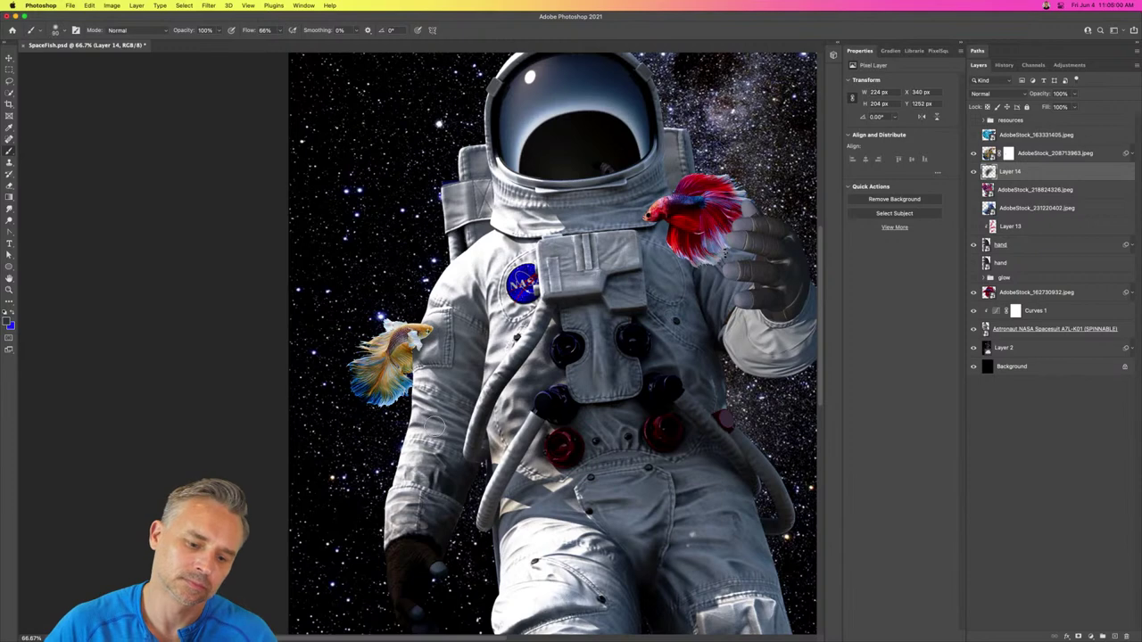
click(1015, 159)
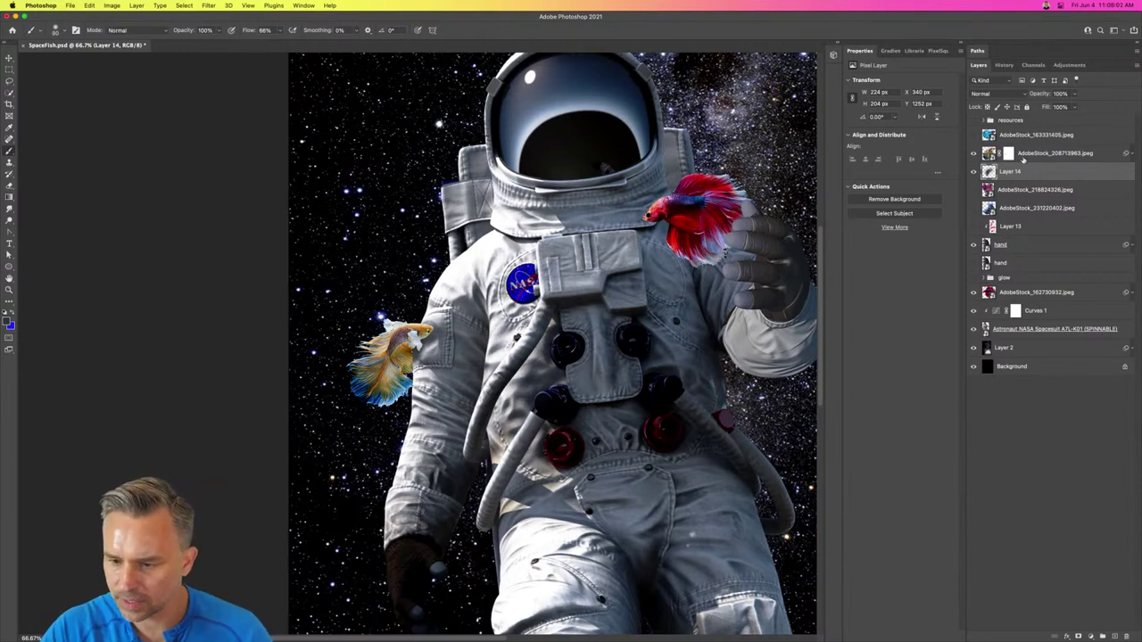
Step: Add Layer 15 and paint over the gold fish's fin with a 200 px brush
click(1114, 636)
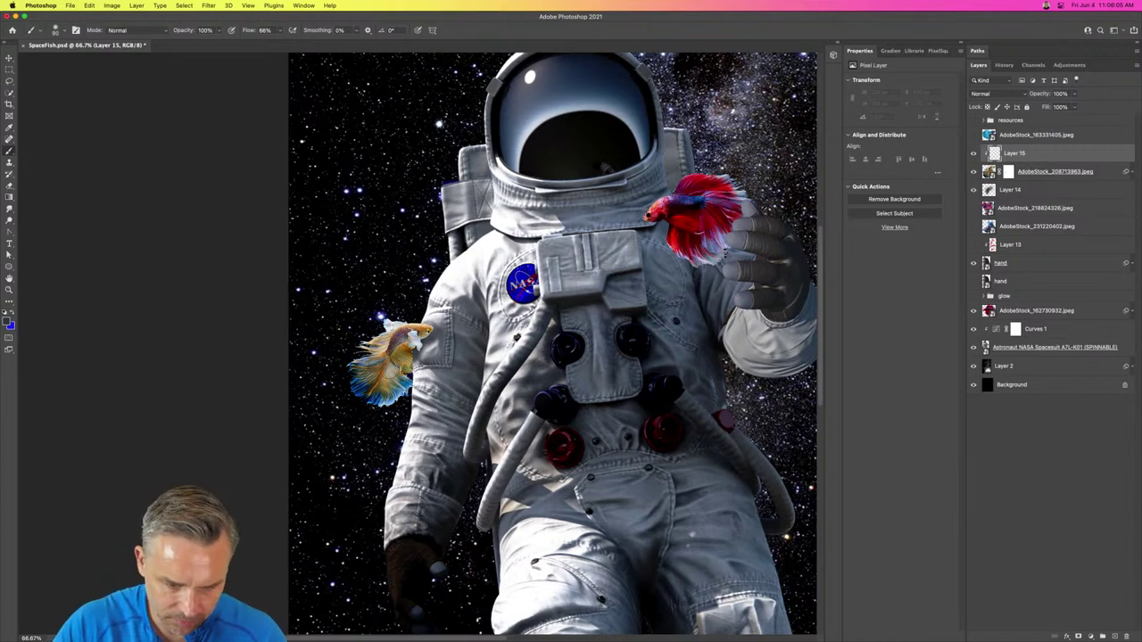
mouse_move(397, 370)
mouse_down()
mouse_move(373, 396)
mouse_move(406, 356)
mouse_up()
key(bracketright)
key(bracketright)
key(bracketright)
key(bracketright)
key(bracketright)
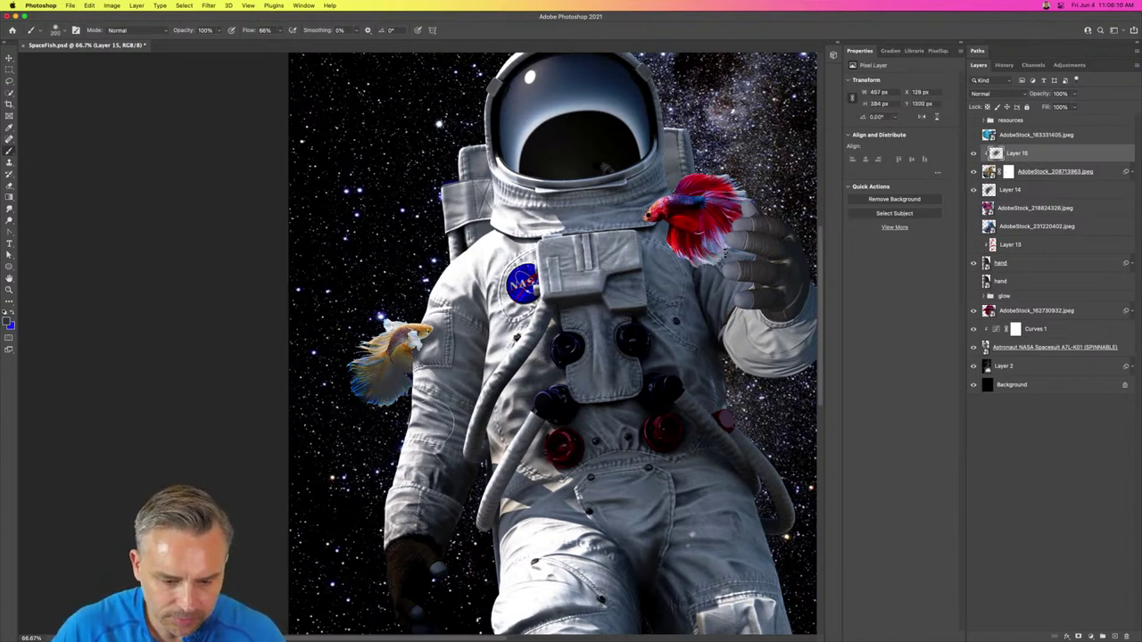
Step: Darken Layer 15 with Hue/Saturation Lightness -58 and set its blend mode to Overlay
key(super+u)
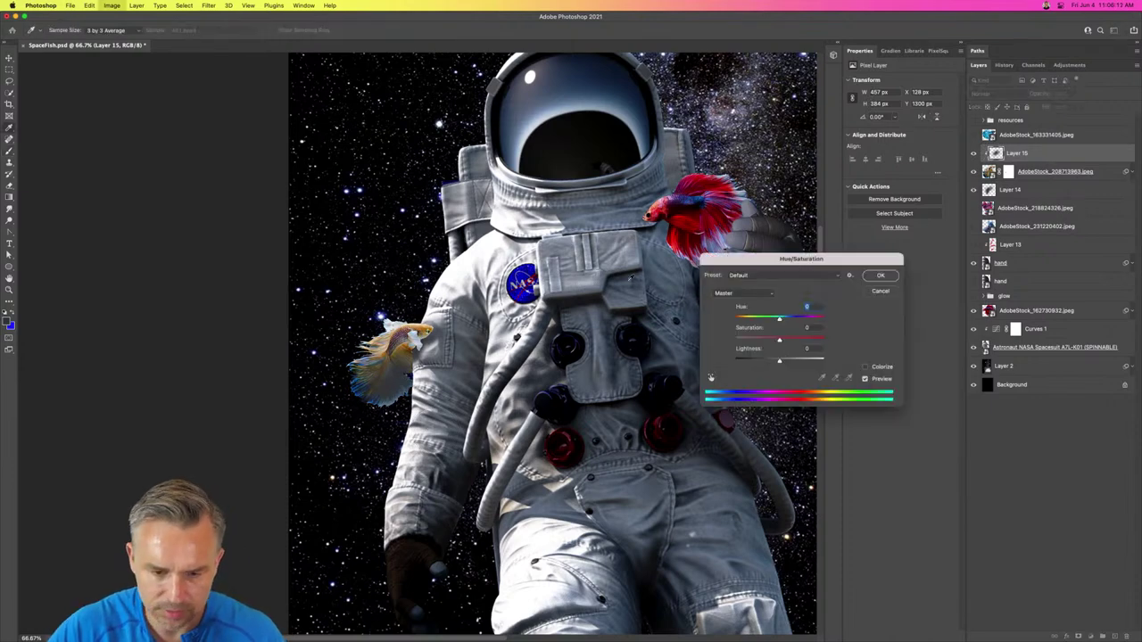
click(753, 361)
key(Return)
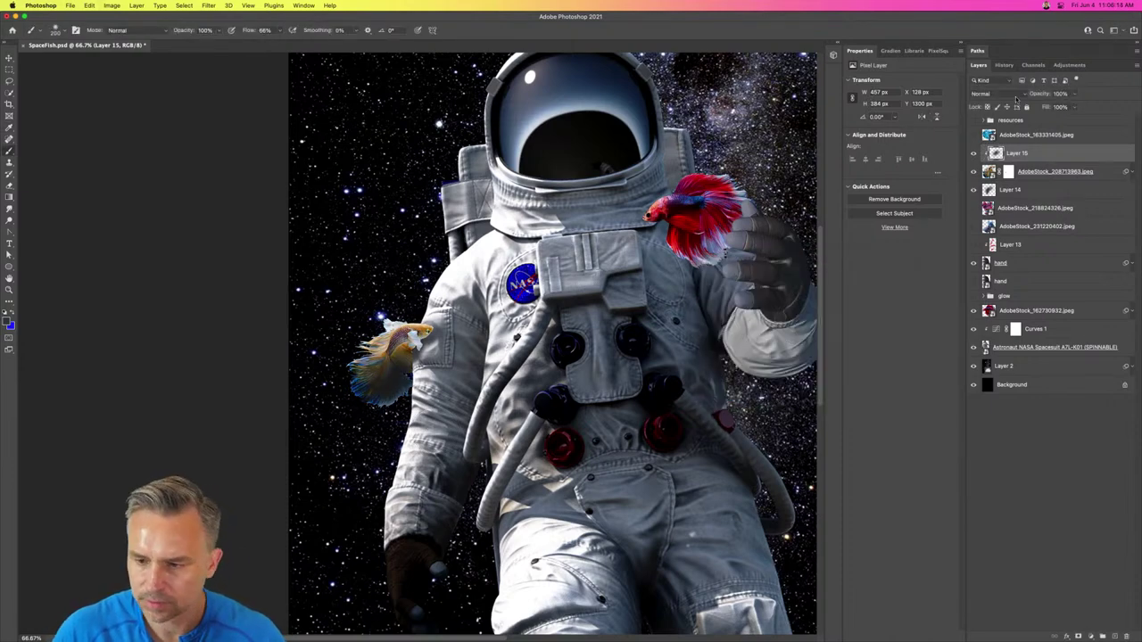
click(999, 93)
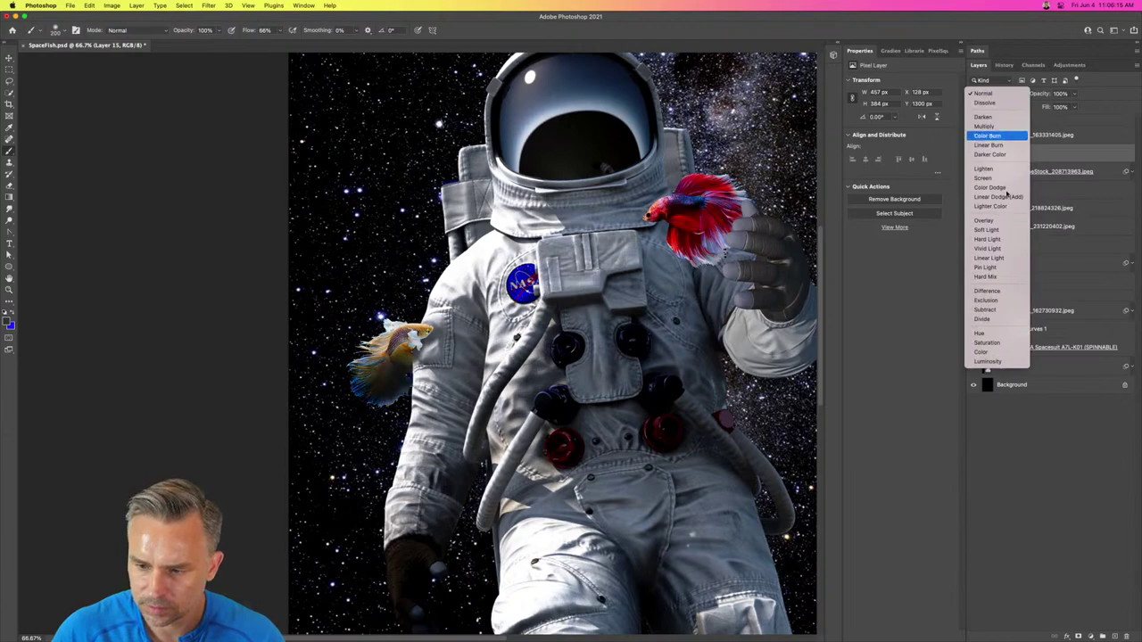
click(984, 220)
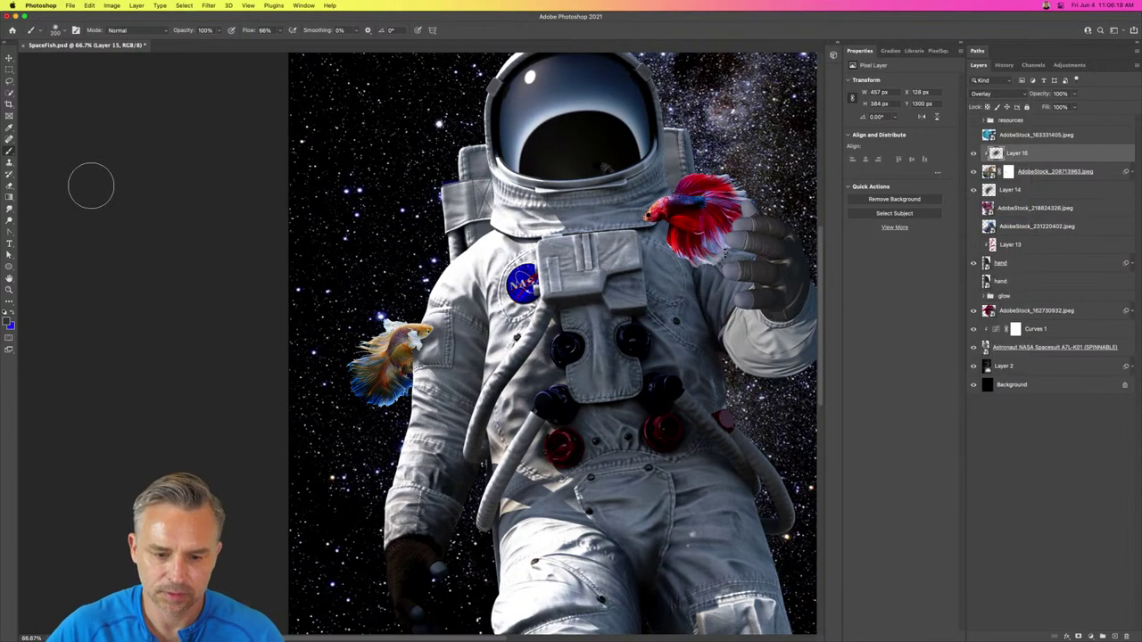
key(super+minus)
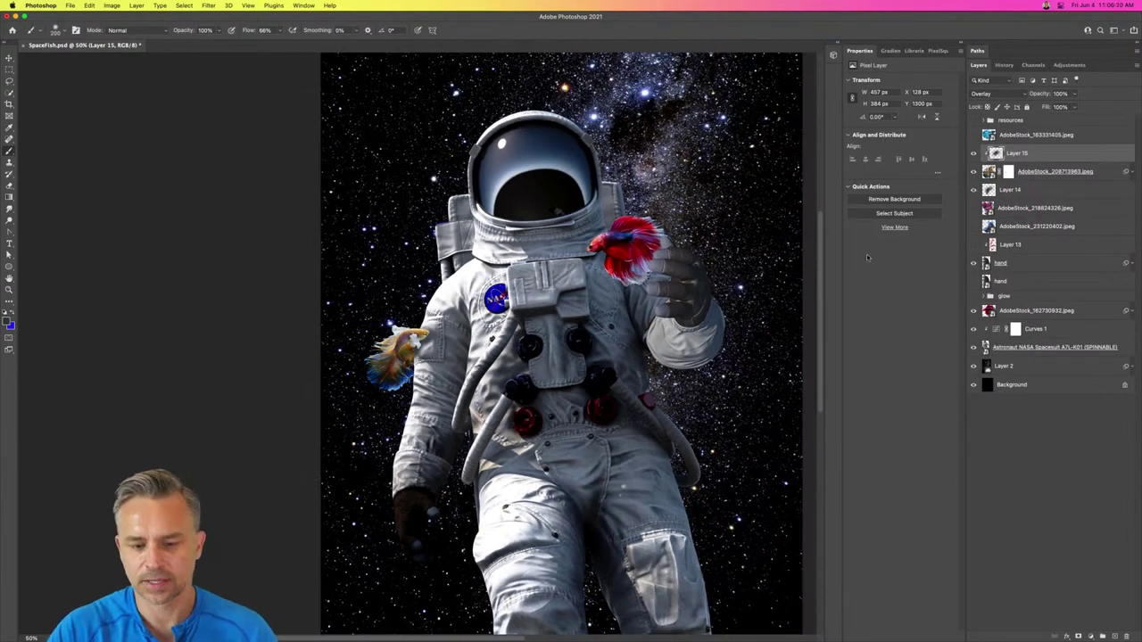
Step: Show the blue betta layer and scale it down onto the astronaut's chest
click(974, 135)
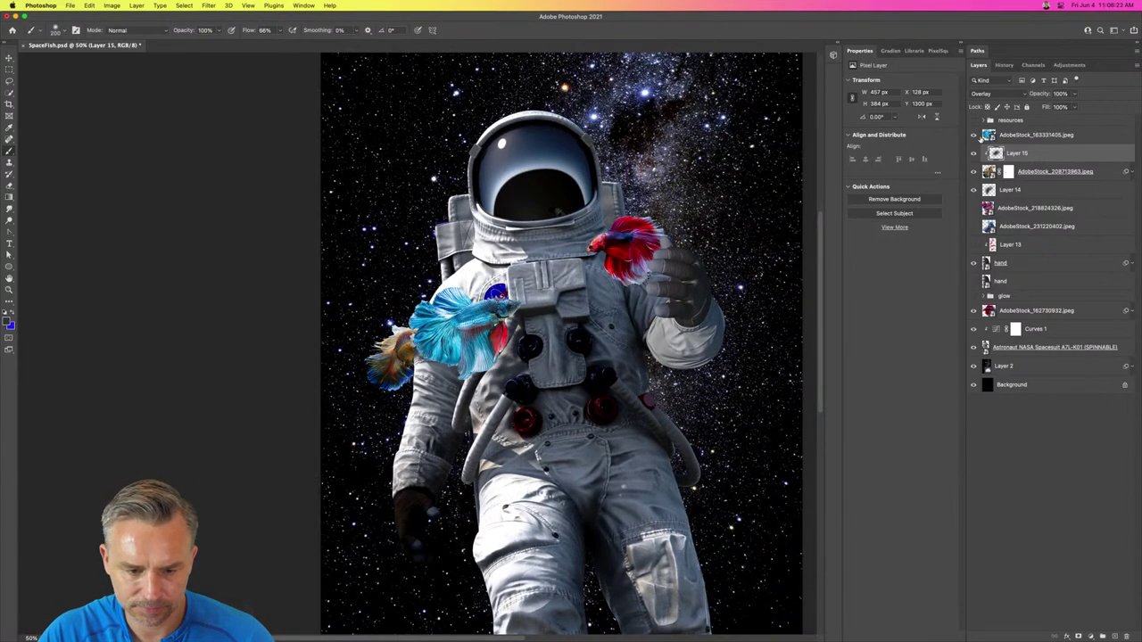
click(1023, 134)
key(super+t)
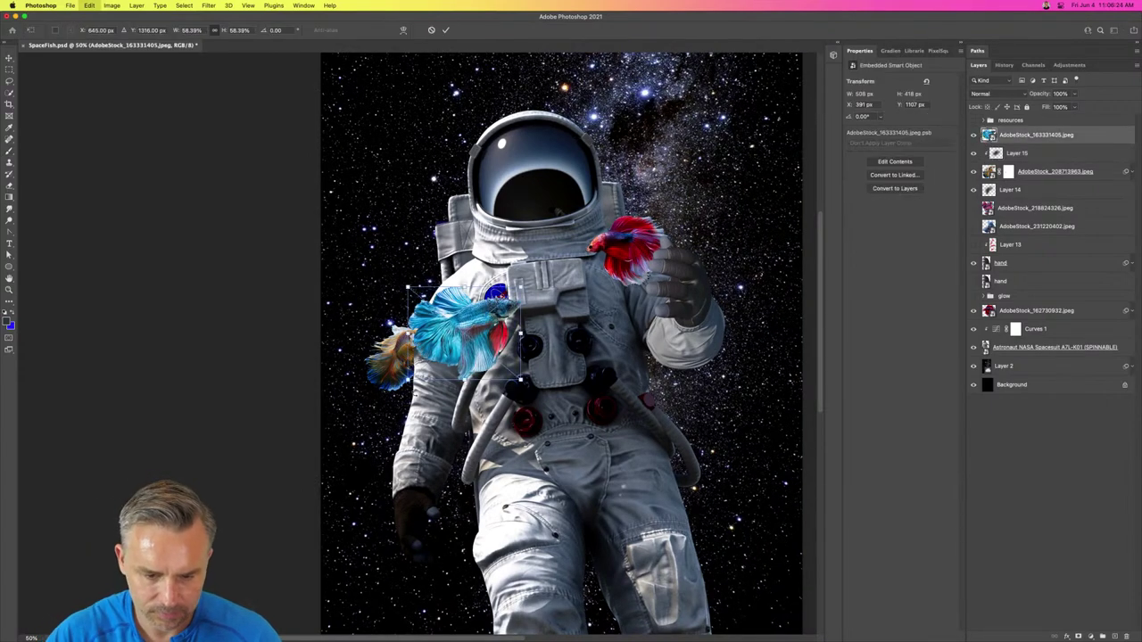
drag(520, 379, 573, 381)
key(Return)
key(b)
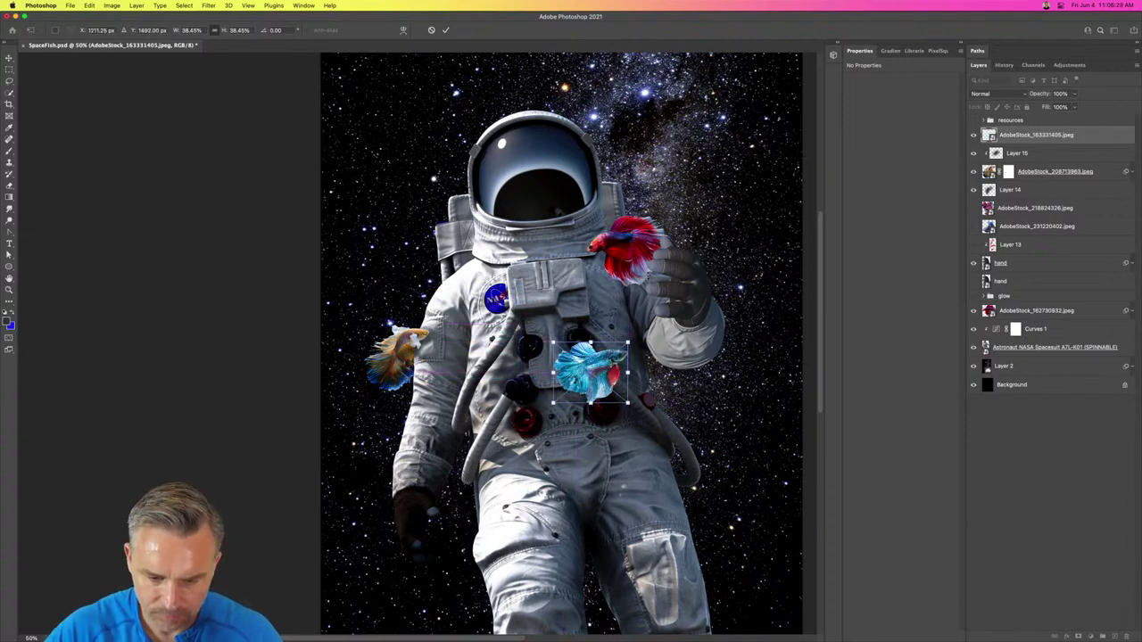
key(super+plus)
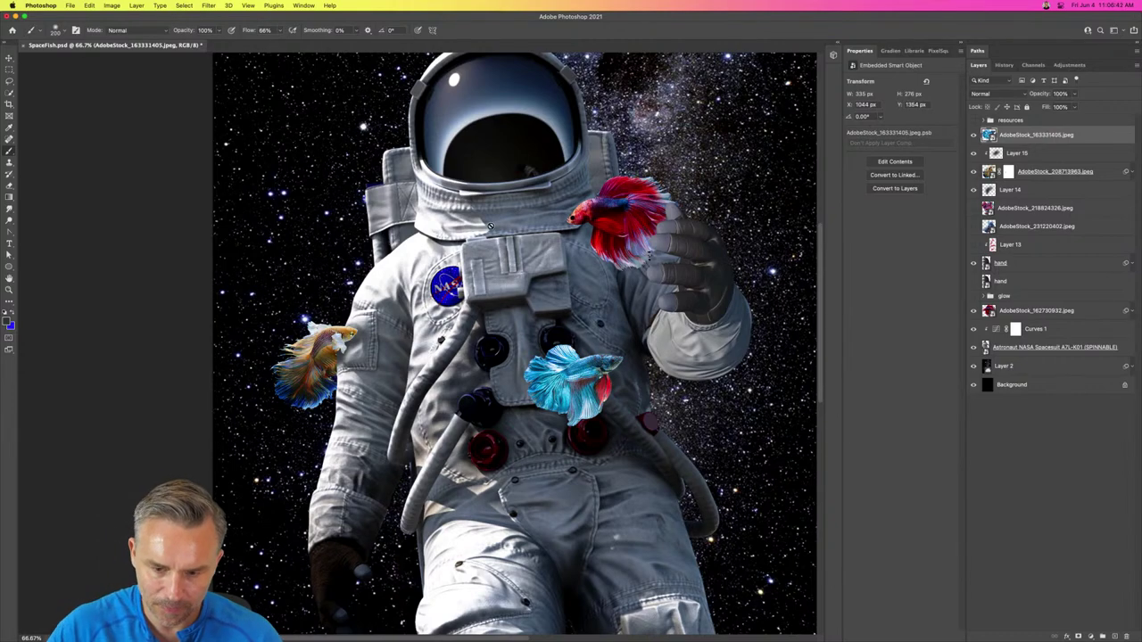
key(super+equal)
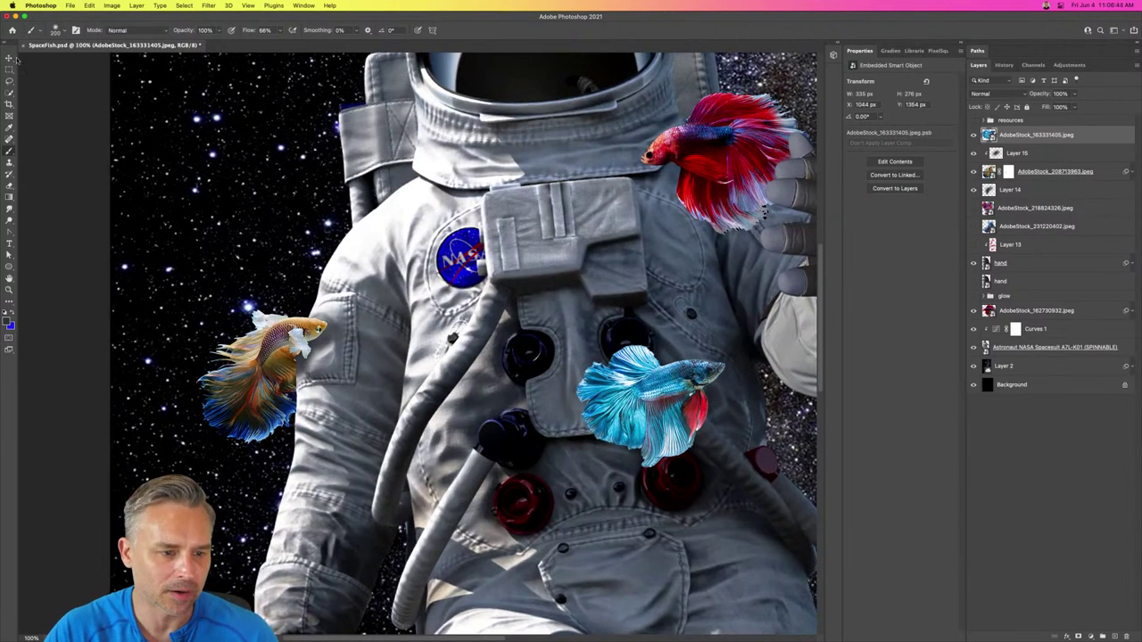
Step: Move the blue betta left and up next to the chest hose
click(10, 58)
mouse_move(687, 391)
mouse_down()
mouse_move(534, 379)
mouse_move(543, 355)
mouse_up()
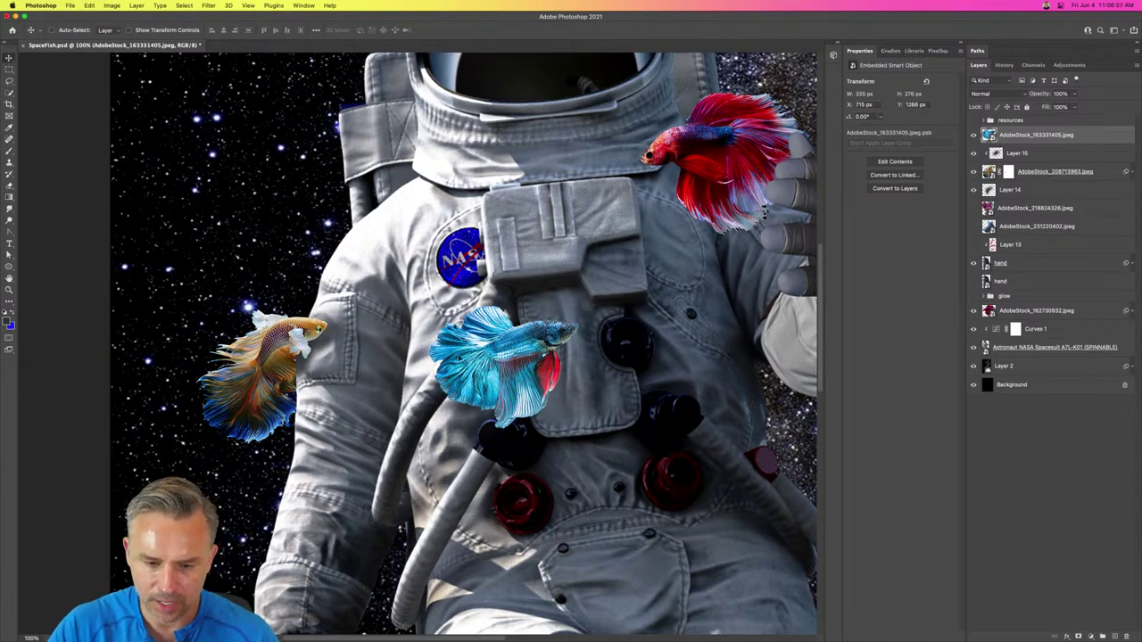
mouse_move(462, 360)
mouse_down()
mouse_move(483, 449)
mouse_move(437, 377)
mouse_move(477, 370)
mouse_up()
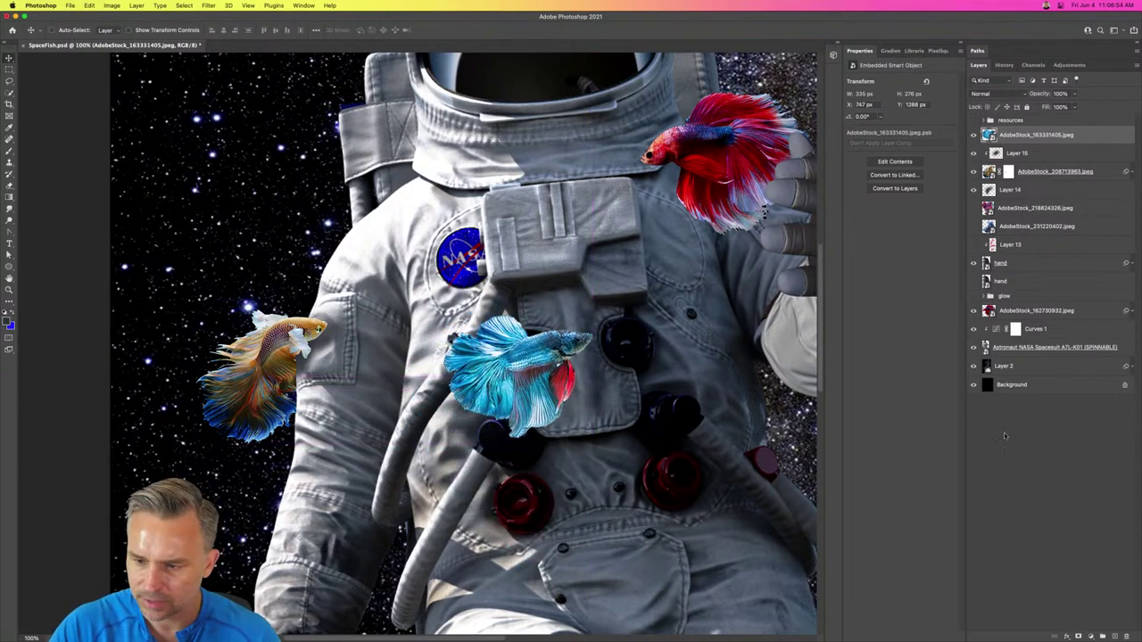
Step: Add a layer mask to the blue betta and brush away its left fin edge
click(1090, 636)
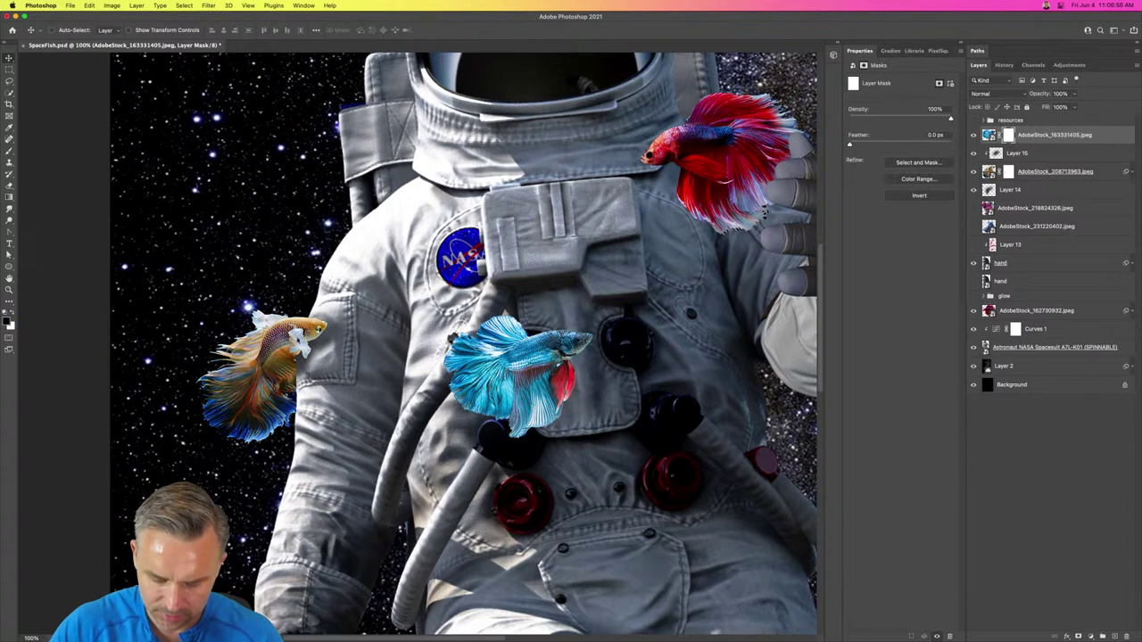
key(b)
mouse_move(437, 366)
mouse_down()
mouse_move(446, 359)
mouse_move(443, 379)
mouse_up()
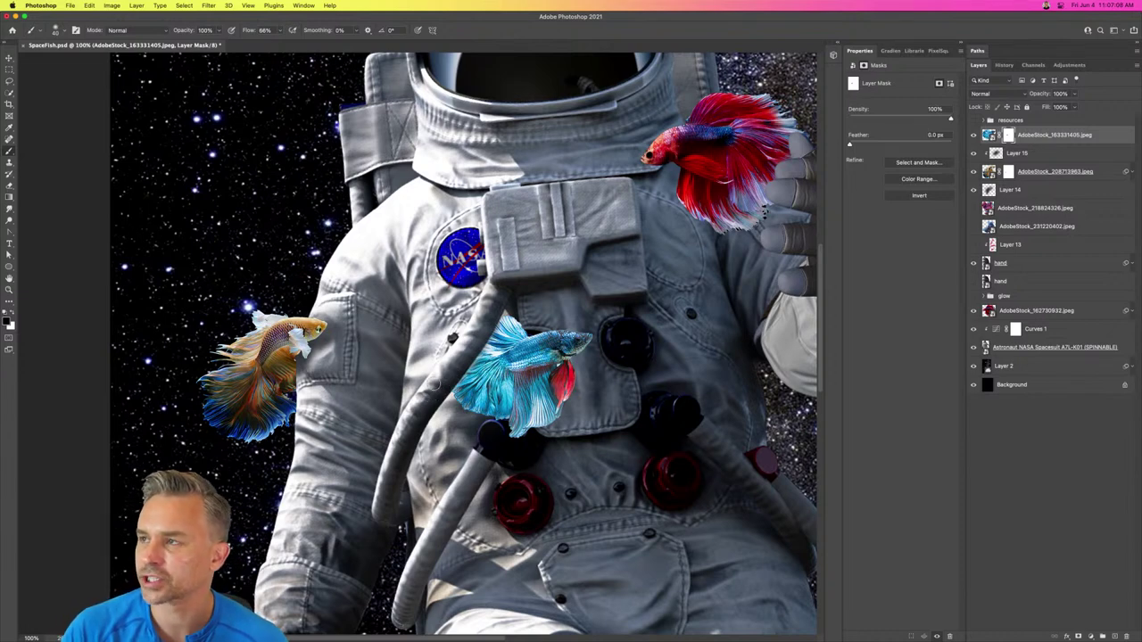
click(990, 134)
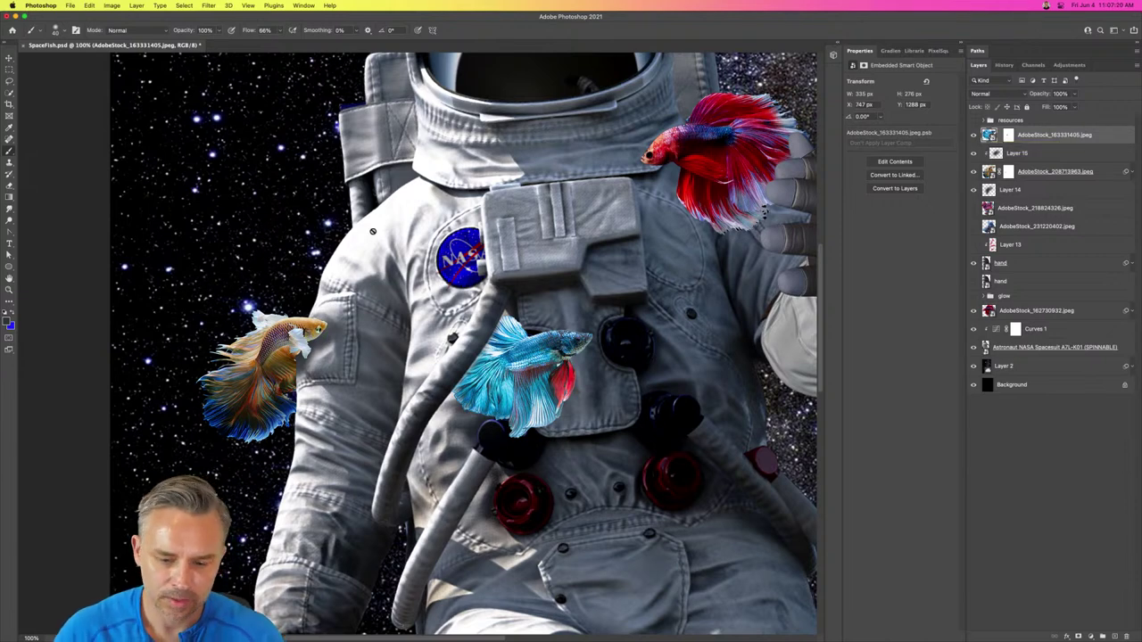
click(9, 58)
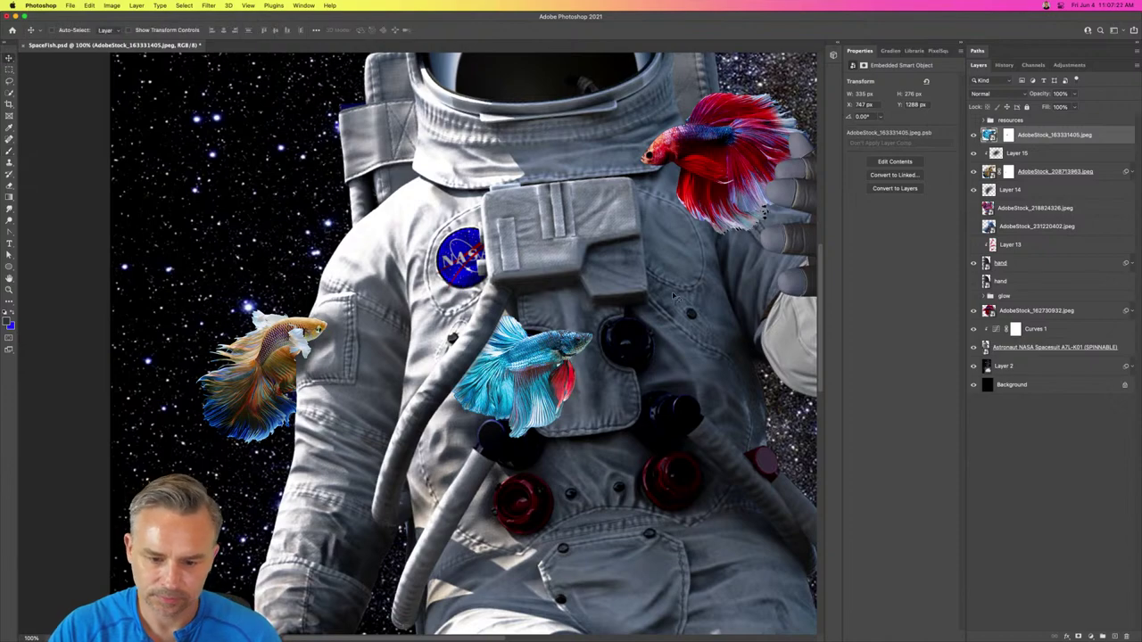
key(super+minus)
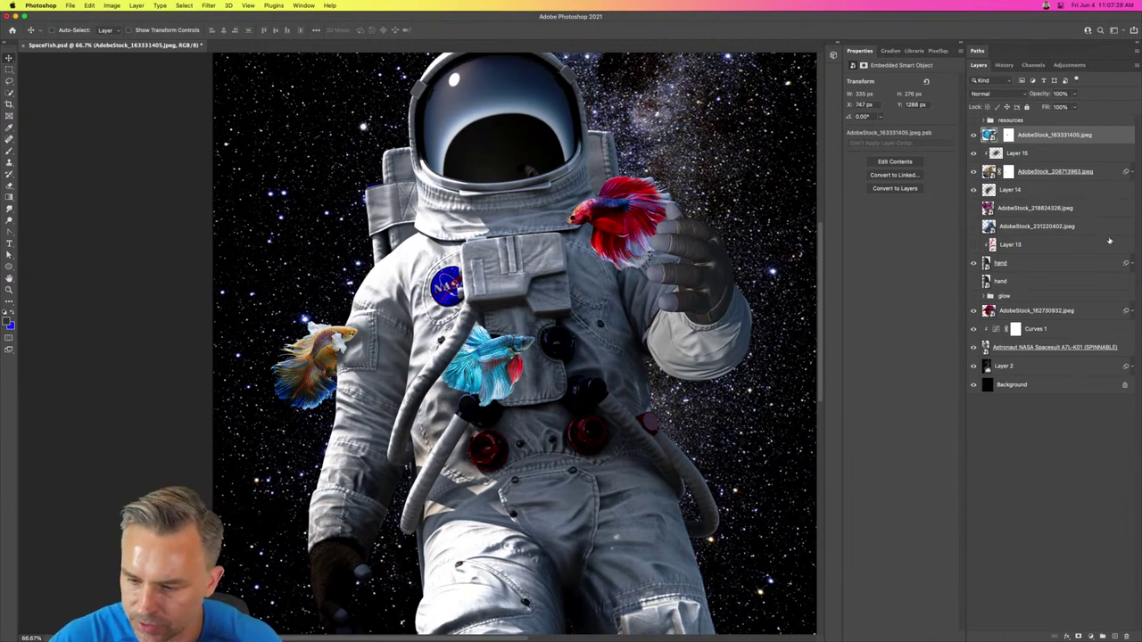
Step: Clip a Brightness/Contrast adjustment (brightness -66, contrast -50) to the blue betta layer
click(1091, 637)
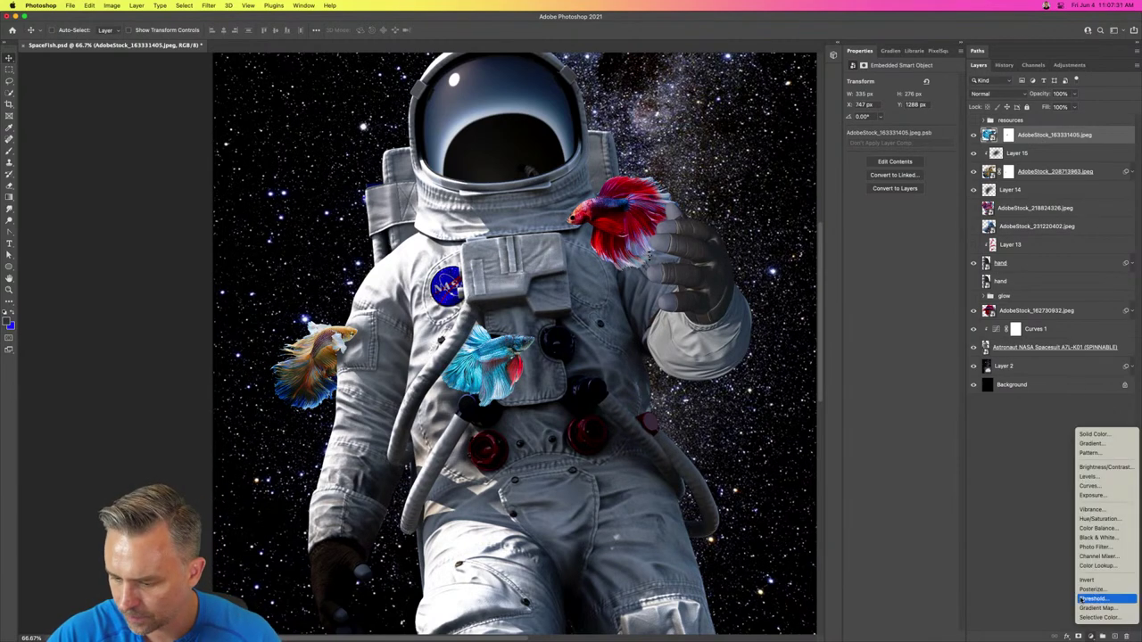
click(1104, 467)
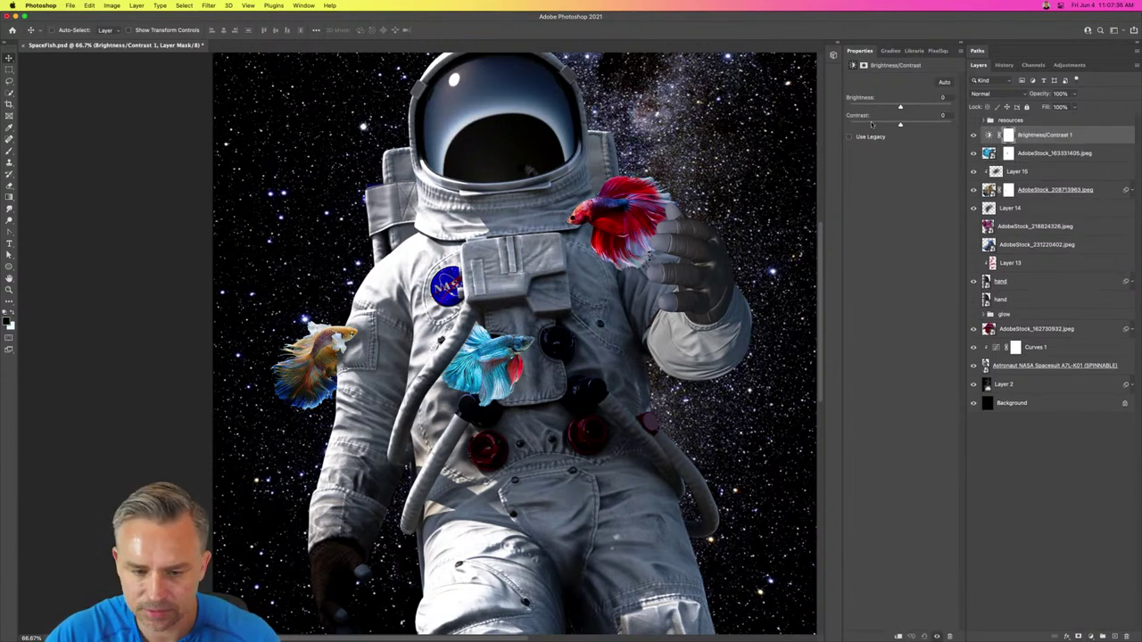
mouse_move(868, 123)
mouse_down()
mouse_move(843, 117)
mouse_move(878, 108)
mouse_up()
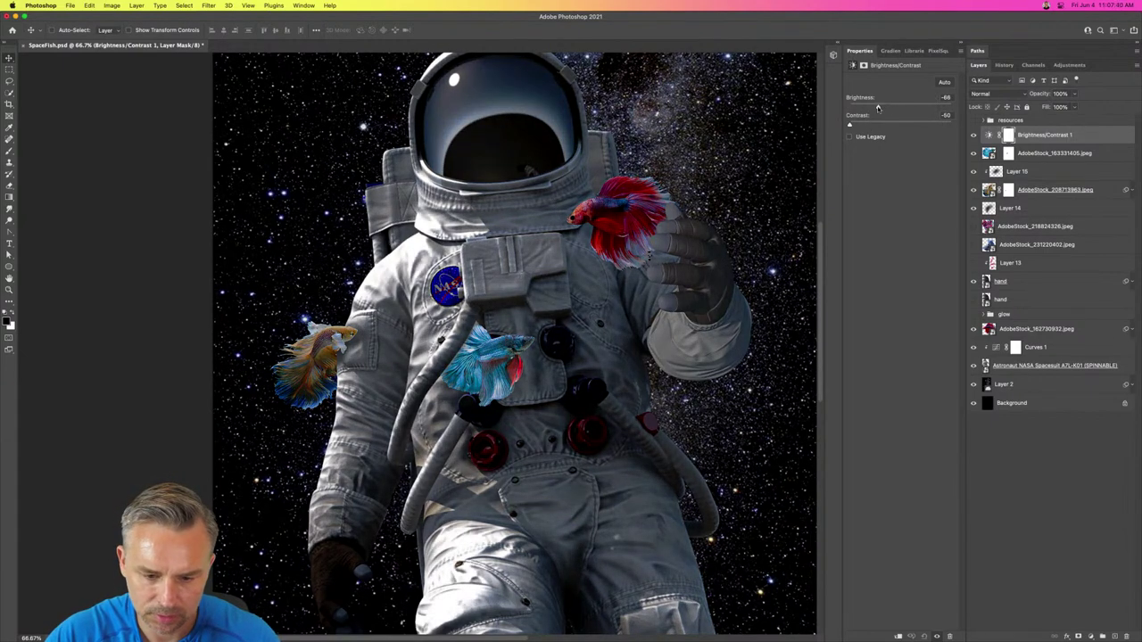
alt+click(1066, 144)
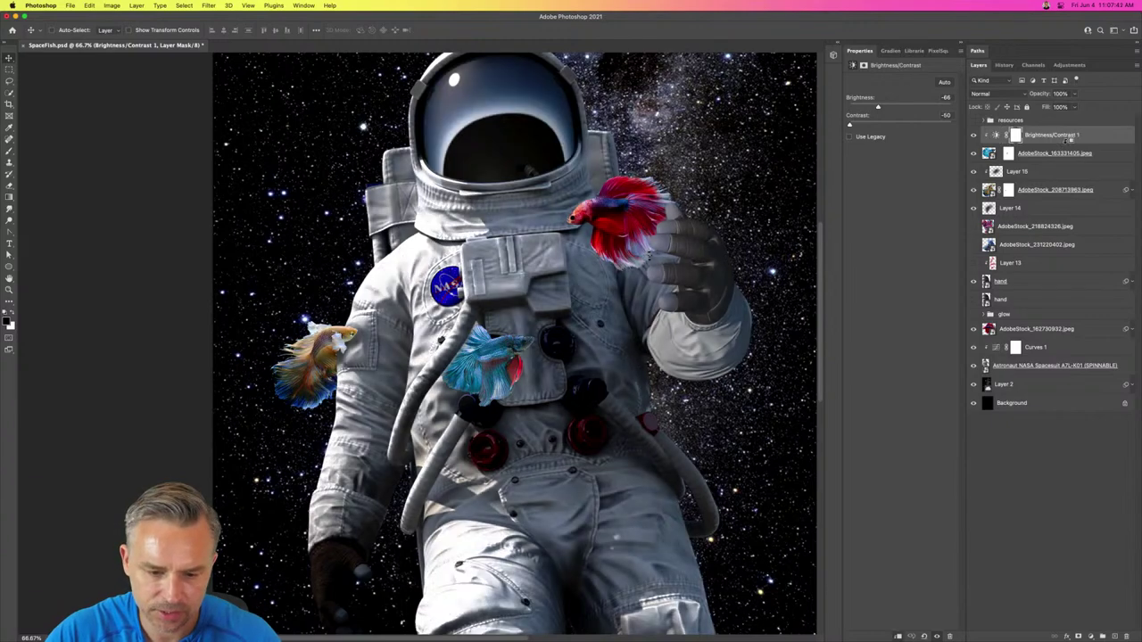
key(super+minus)
key(super+minus)
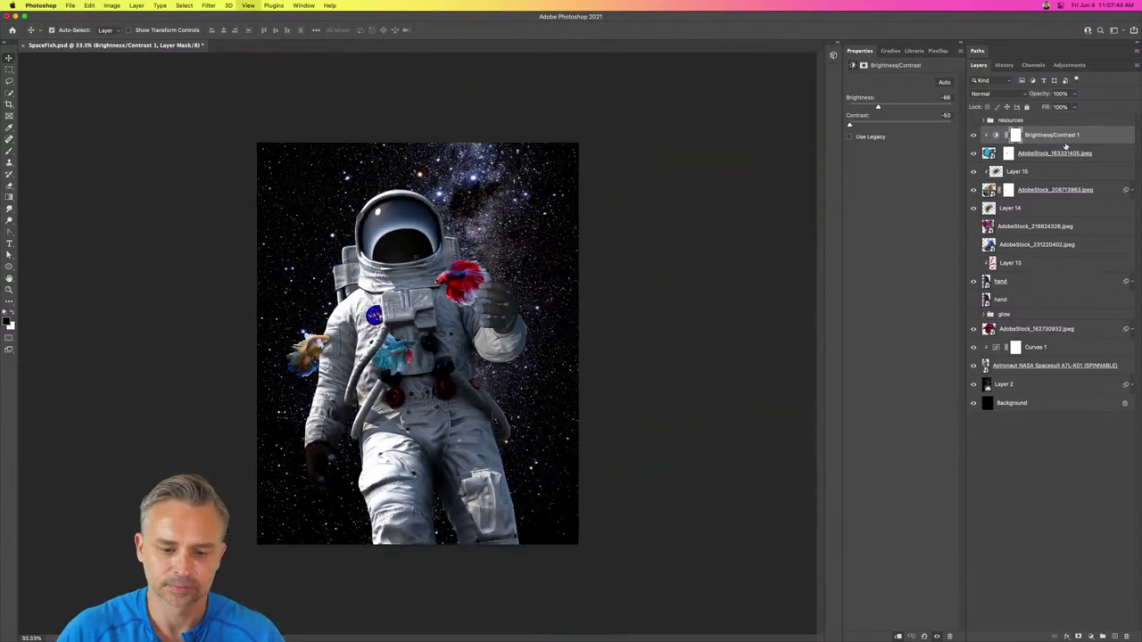
key(super+plus)
key(super+plus)
key(super+plus)
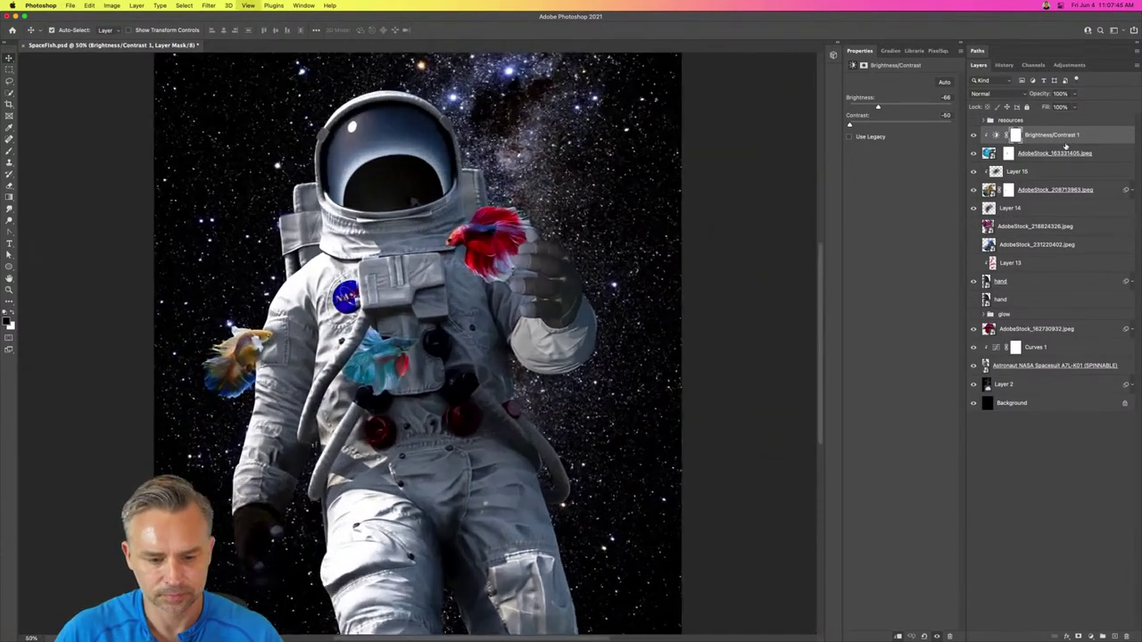
scroll(475, 306, left, 5)
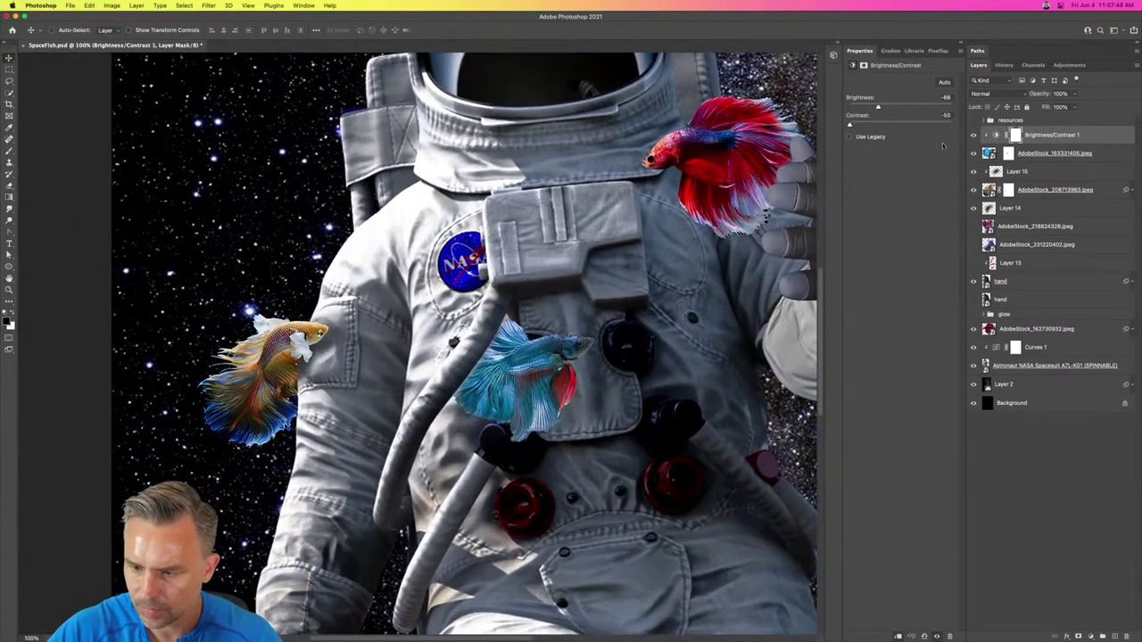
Step: Scale the blue betta slightly smaller
click(995, 154)
key(super+t)
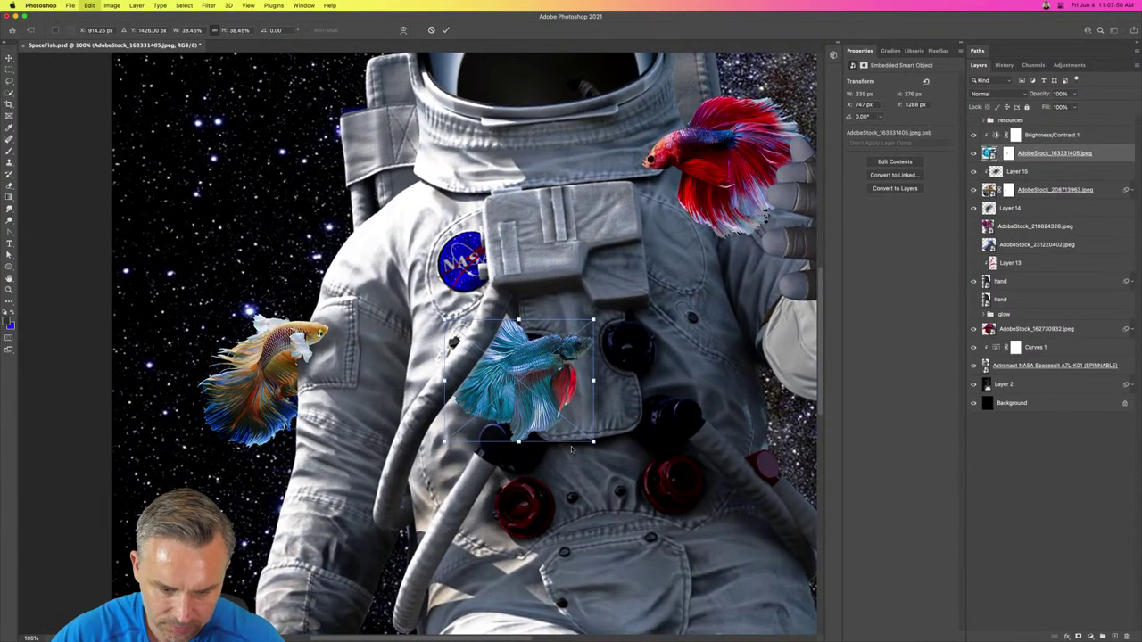
drag(594, 440, 565, 417)
key(Return)
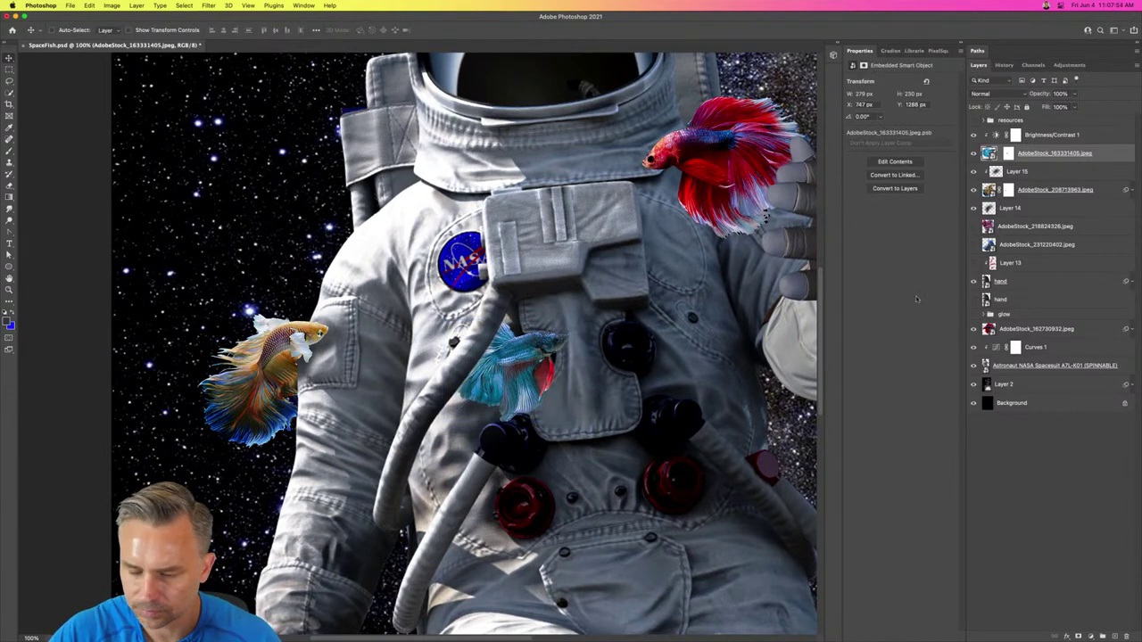
Step: Select the suit hose near the NASA patch with Quick Selection and the Lasso
click(1000, 280)
key(w)
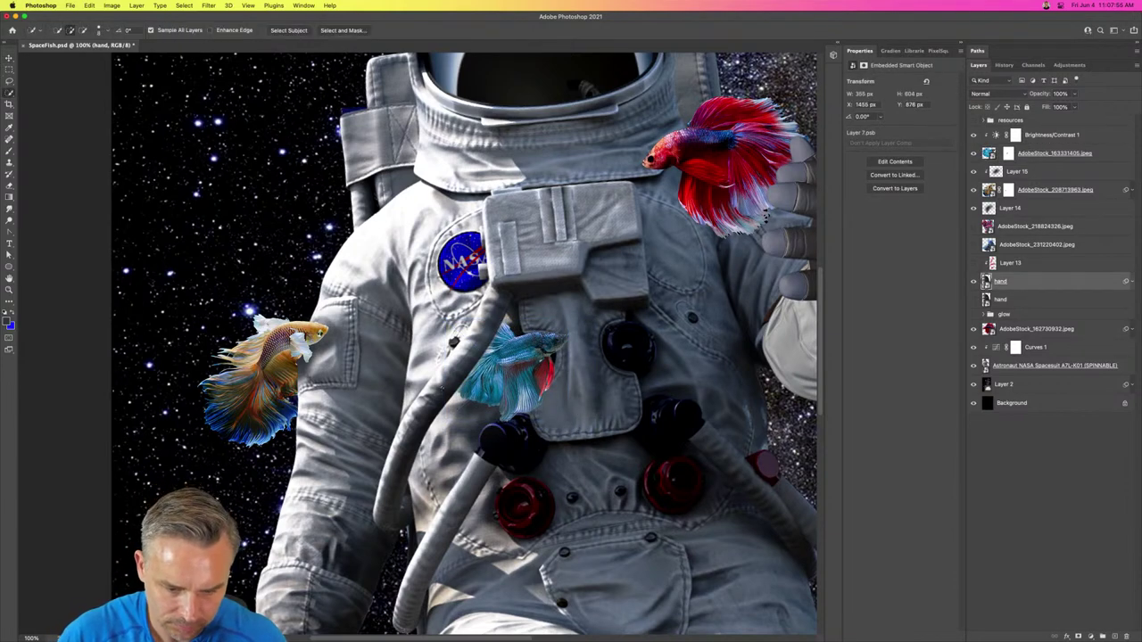
drag(477, 330, 454, 364)
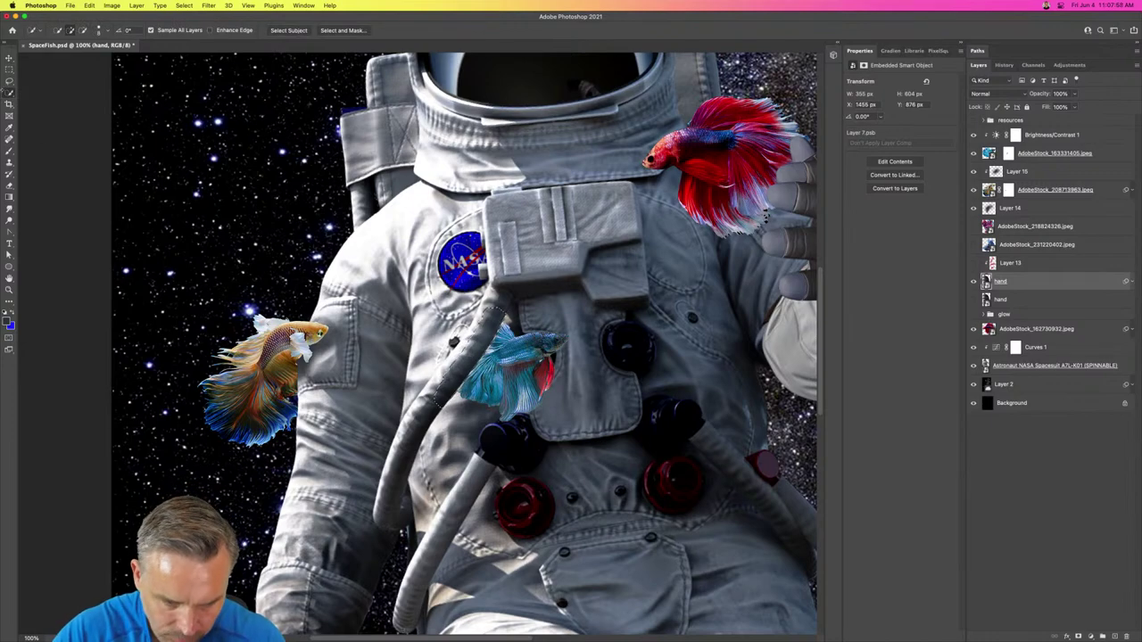
key(super+plus)
key(super+plus)
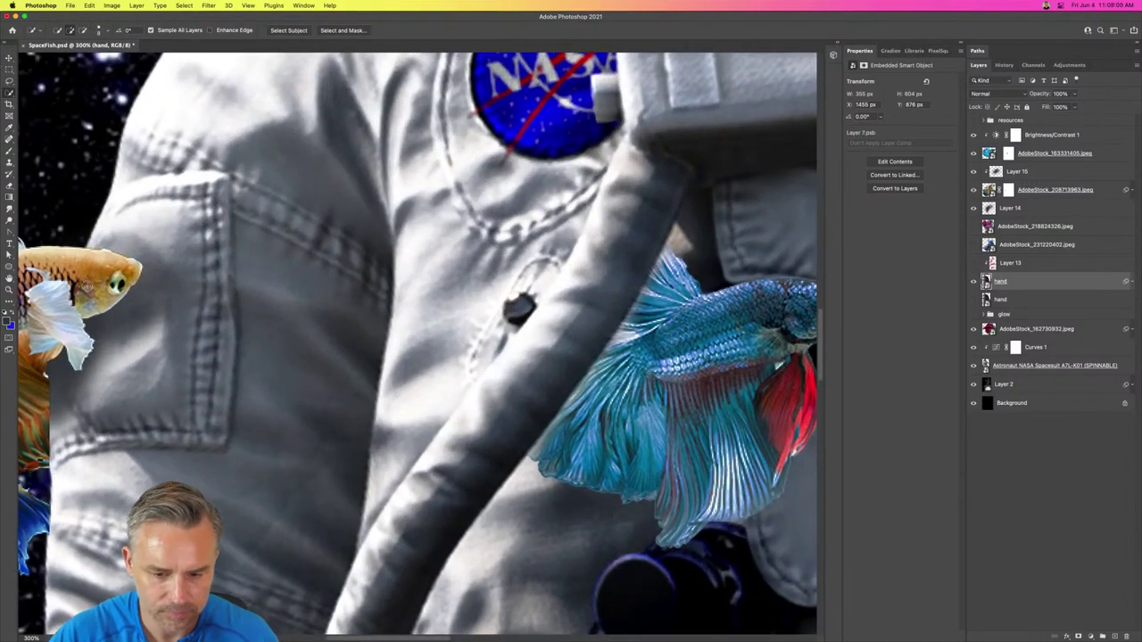
key(l)
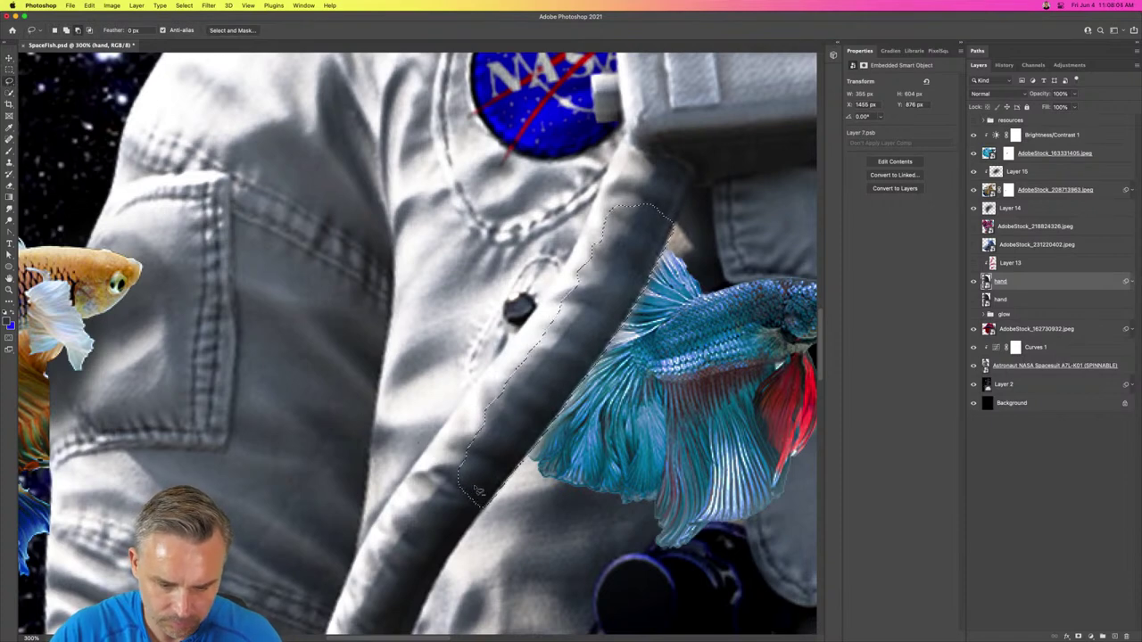
mouse_move(479, 511)
mouse_down()
mouse_move(410, 475)
mouse_move(563, 284)
mouse_move(510, 349)
mouse_move(565, 278)
mouse_move(616, 156)
mouse_move(648, 147)
mouse_move(677, 196)
mouse_move(675, 230)
mouse_move(619, 278)
mouse_move(497, 472)
mouse_move(525, 460)
mouse_move(489, 499)
mouse_up()
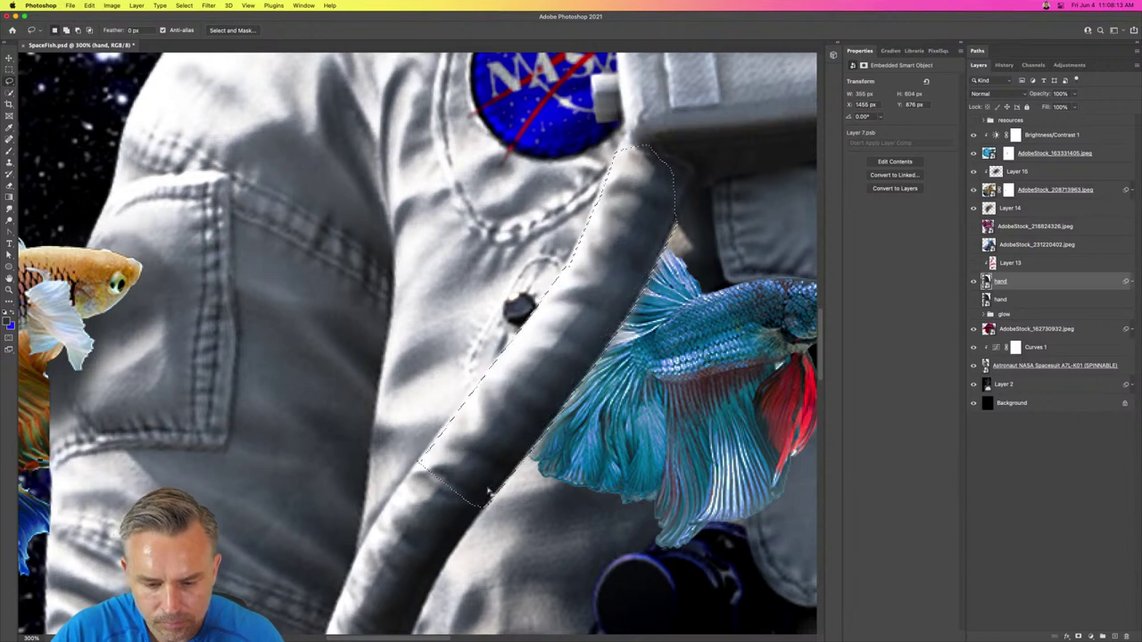
Step: Replace the blue betta's old mask with one hiding the part overlapping the hose
click(1007, 154)
right_click(1006, 153)
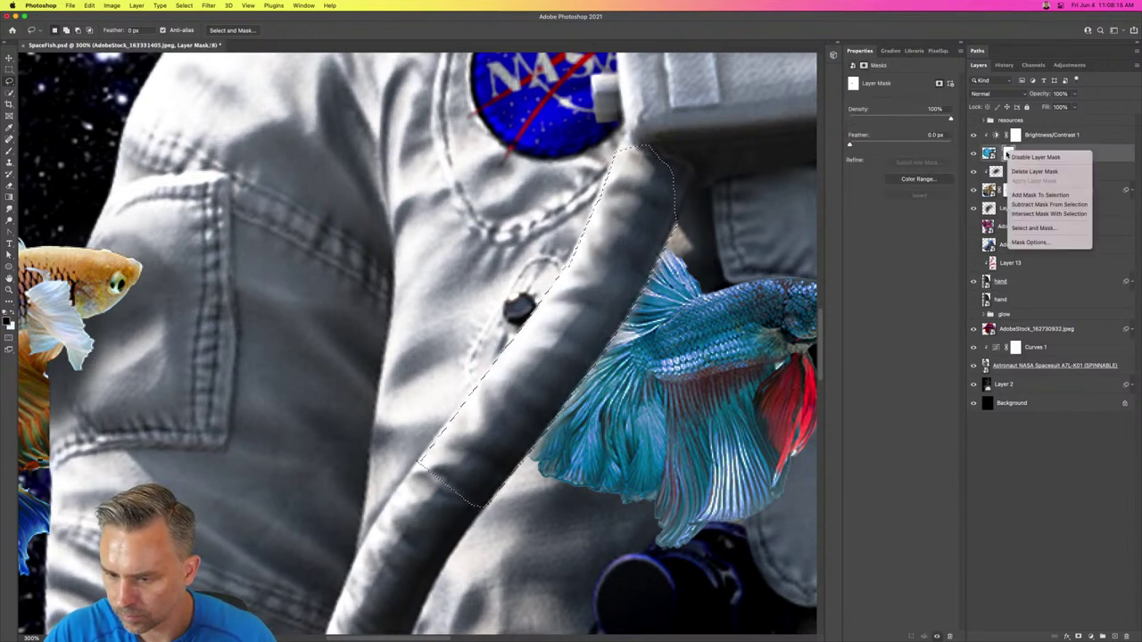
click(1035, 170)
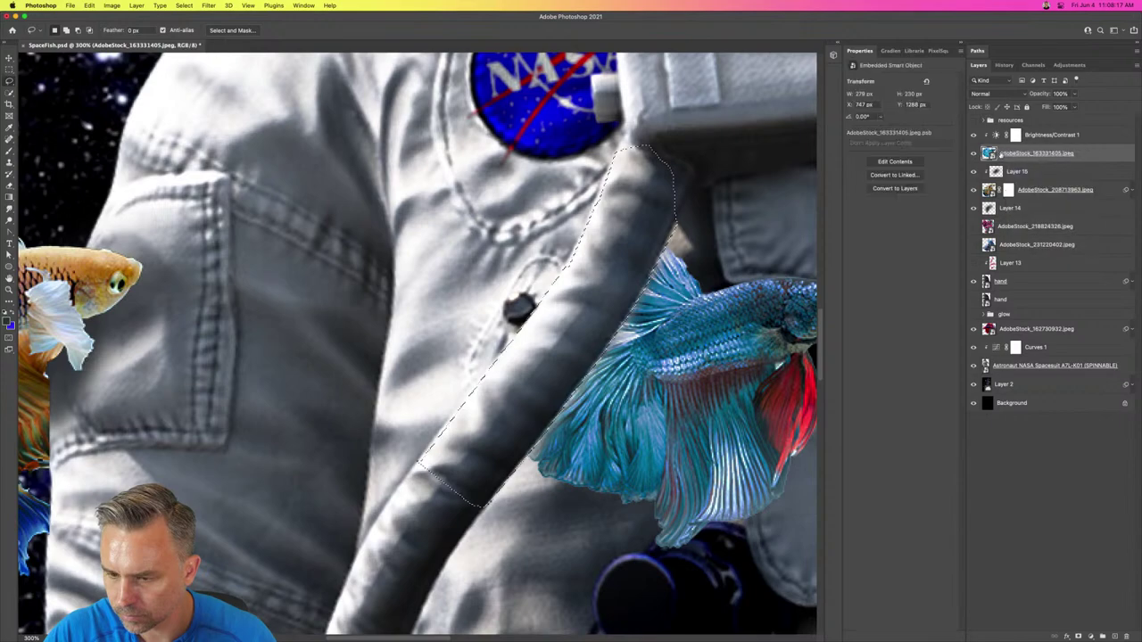
alt+click(1078, 636)
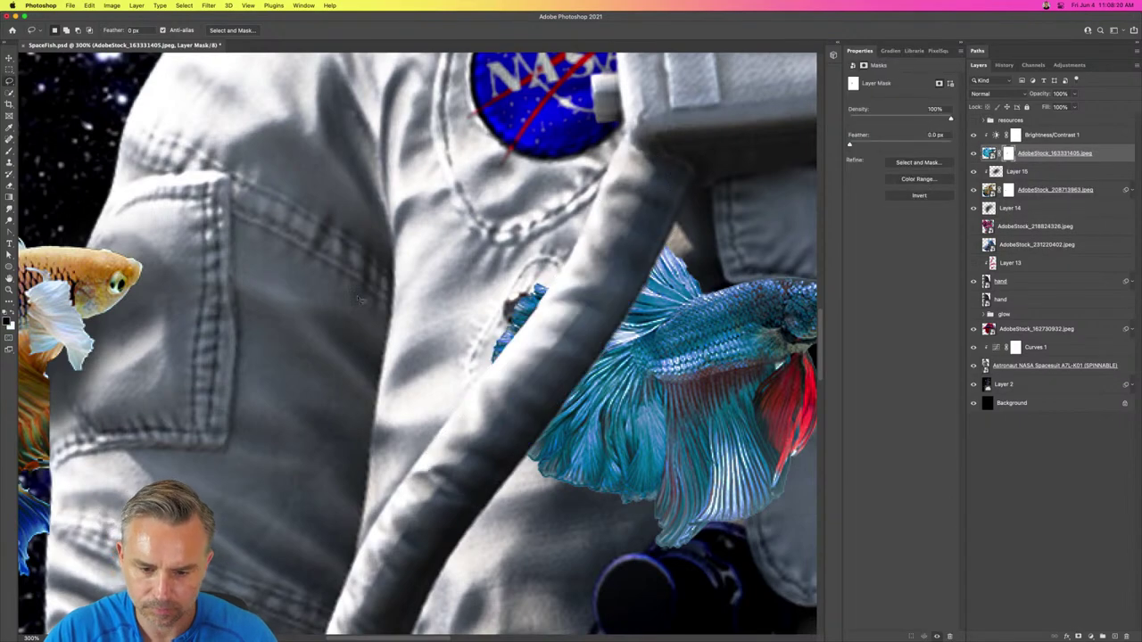
key(super+minus)
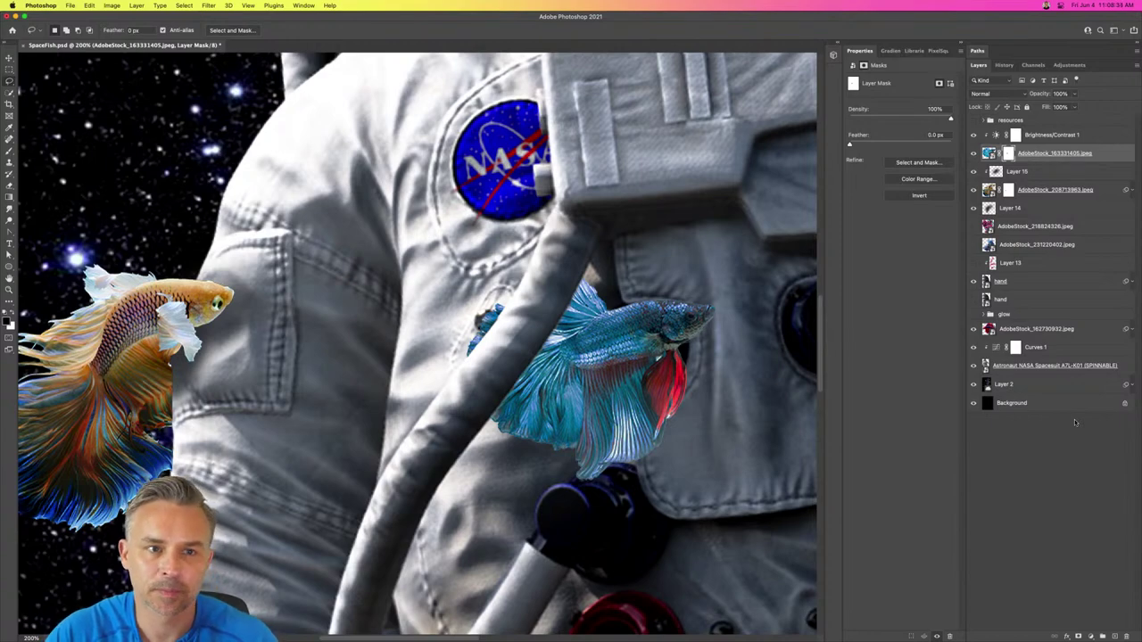
key(super+0)
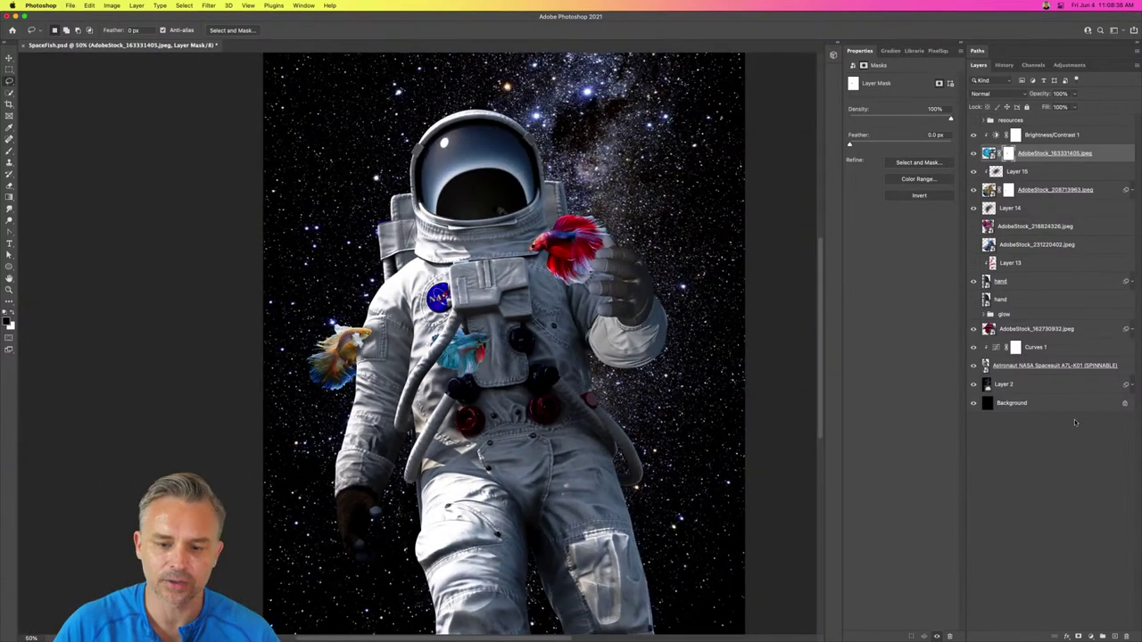
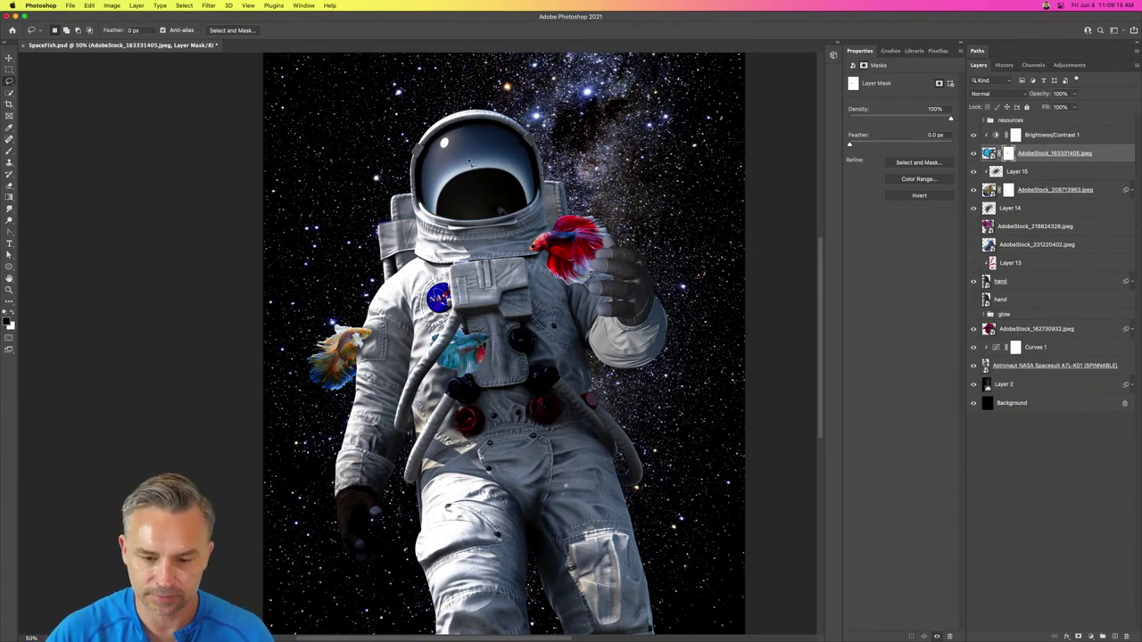
Step: Combine the astronaut spacesuit layer and Curves 1 into one smart object named Curves 1
click(1025, 284)
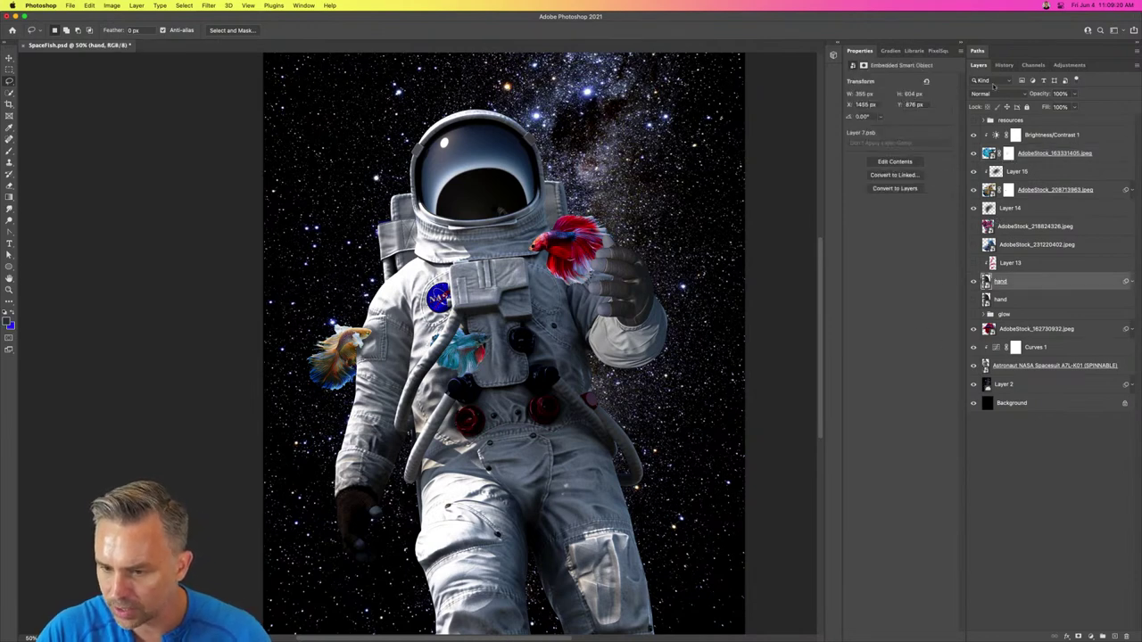
click(1040, 366)
click(1057, 348)
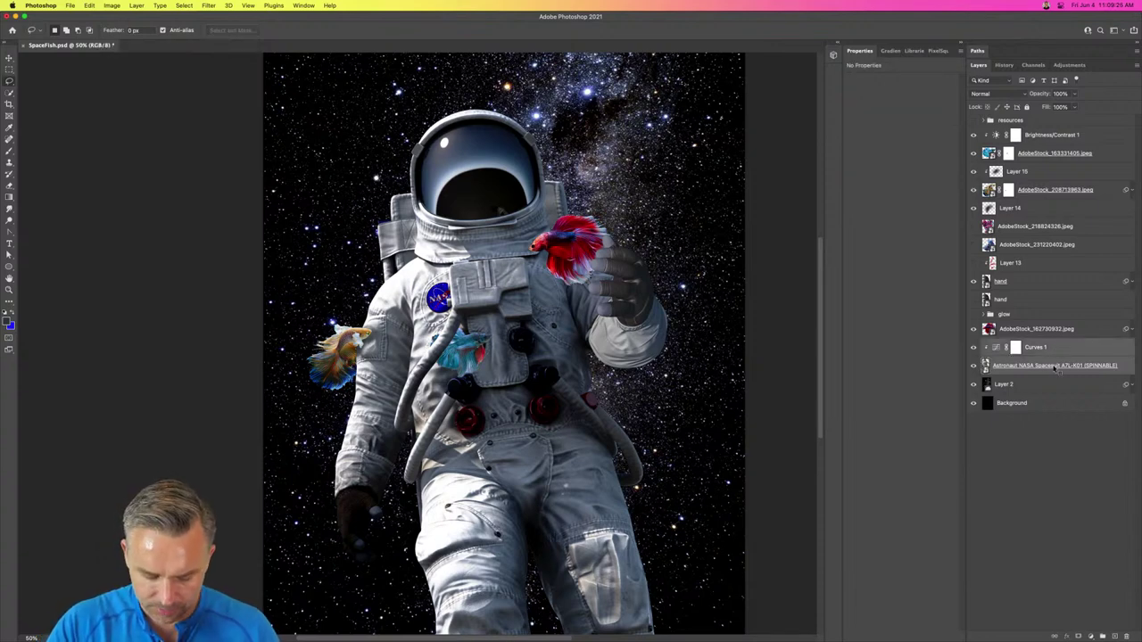
key(super+alt+s)
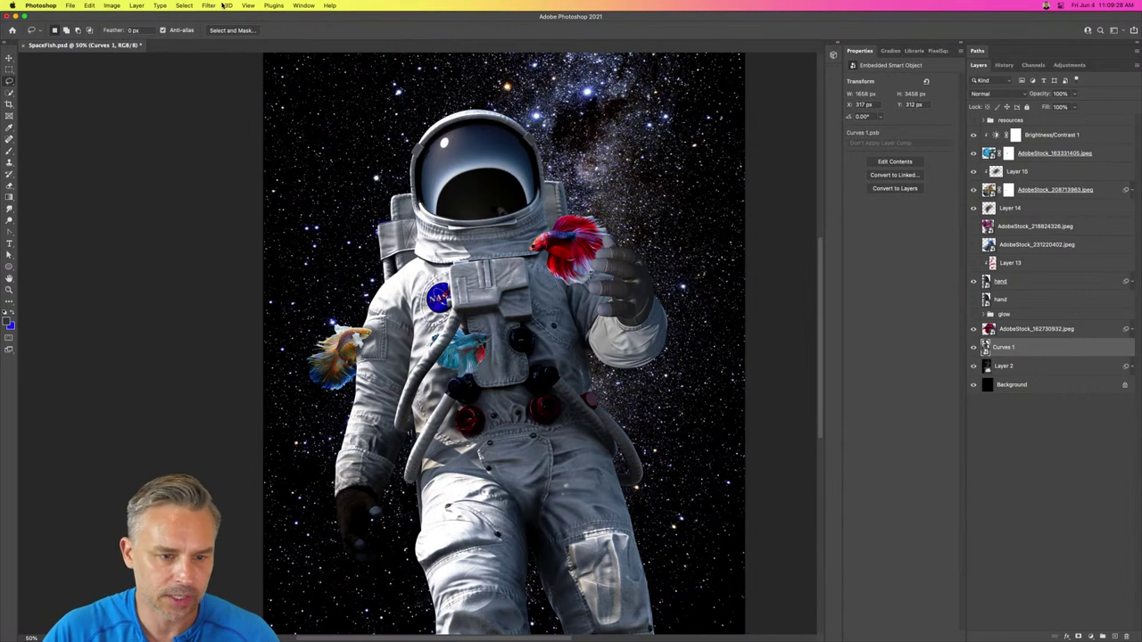
click(210, 6)
click(210, 6)
key(super+z)
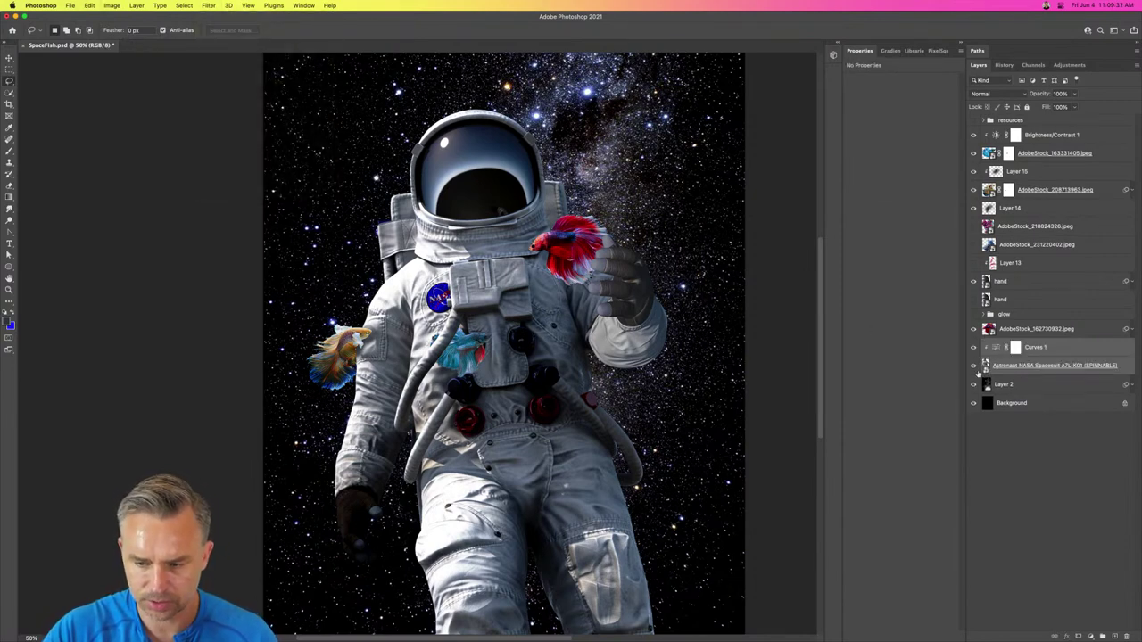
key(super+alt+s)
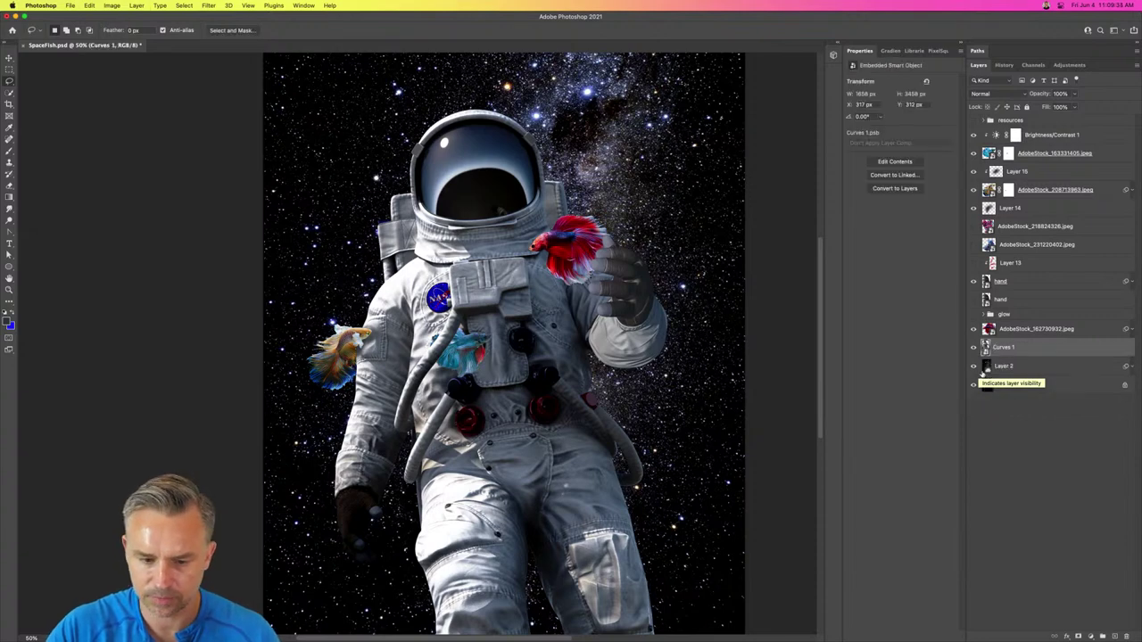
click(184, 6)
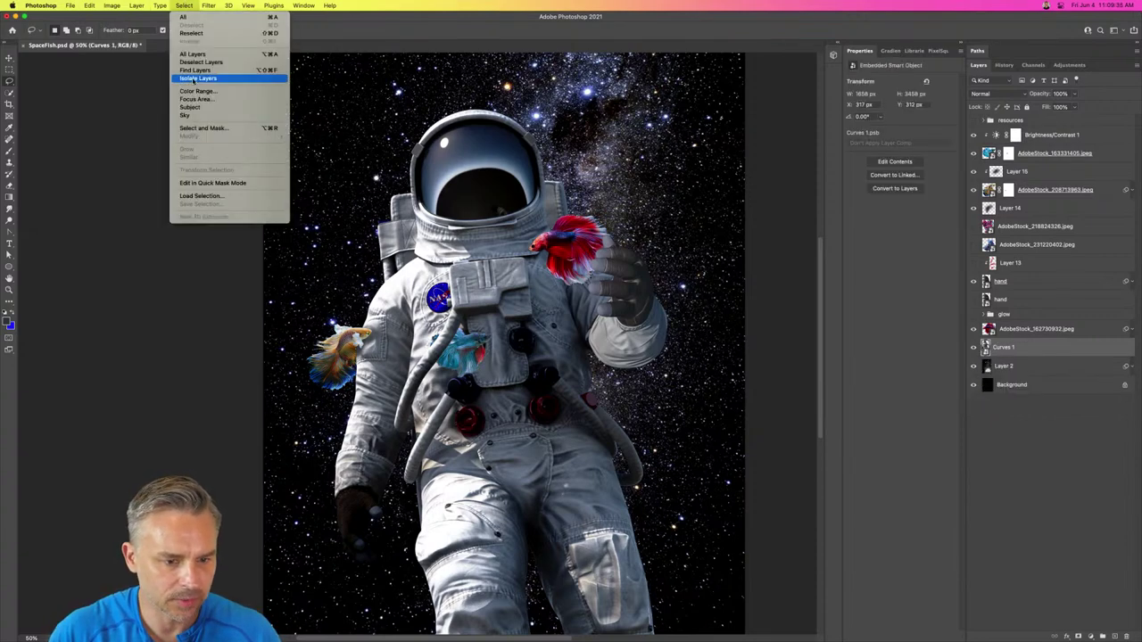
Step: Apply a Camera Raw filter to the astronaut smart object with Sharpening raised to about 75
mouse_move(220, 6)
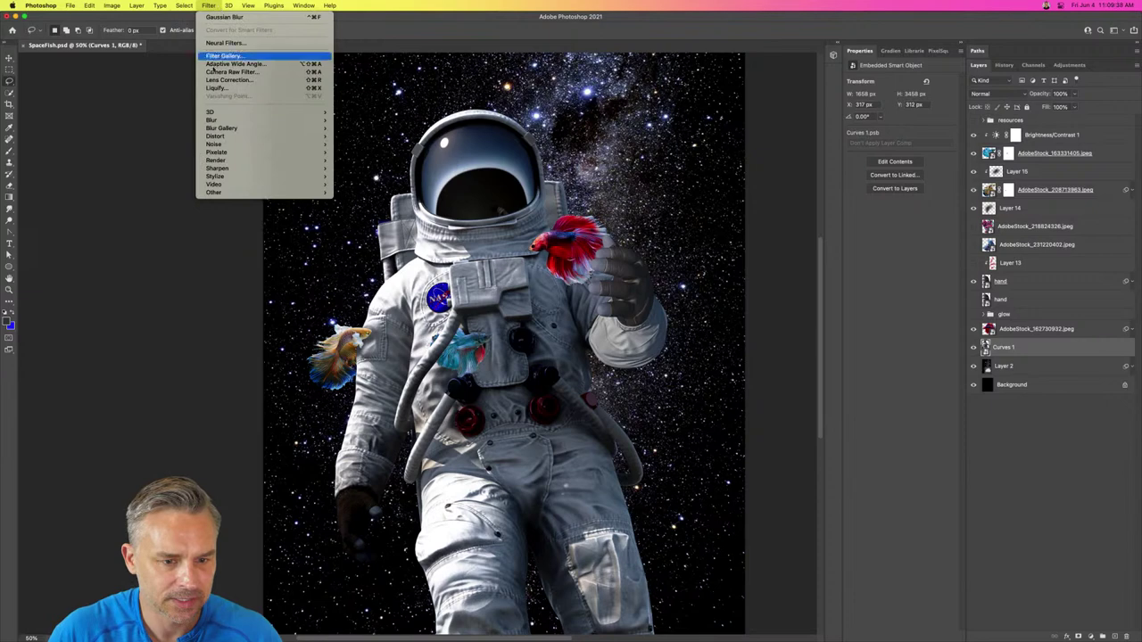
click(455, 309)
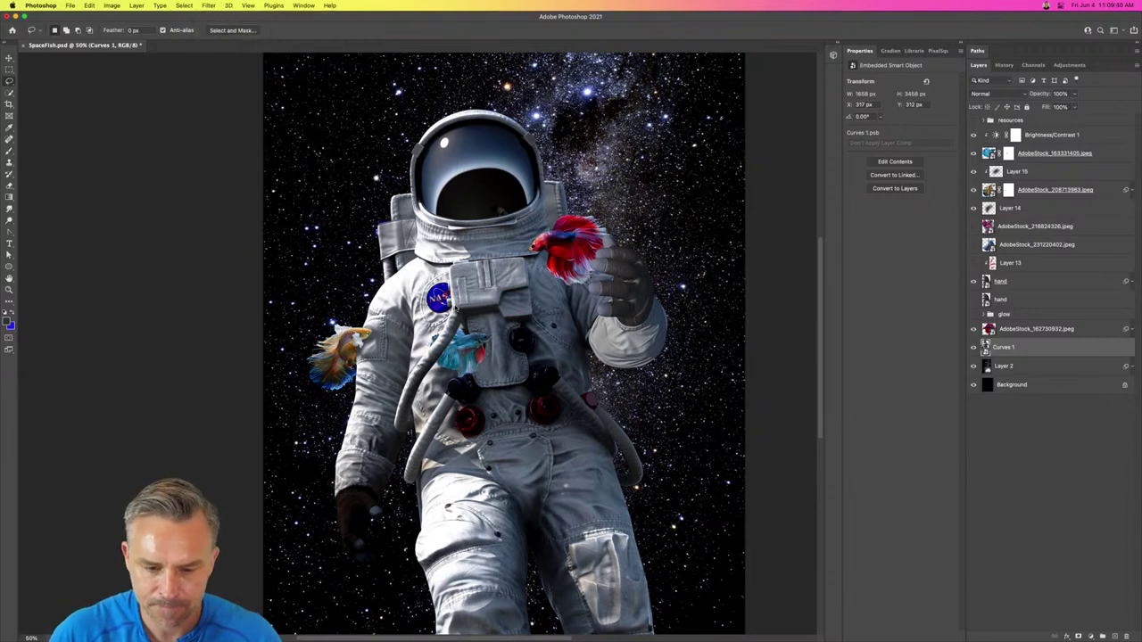
key(super+shift+a)
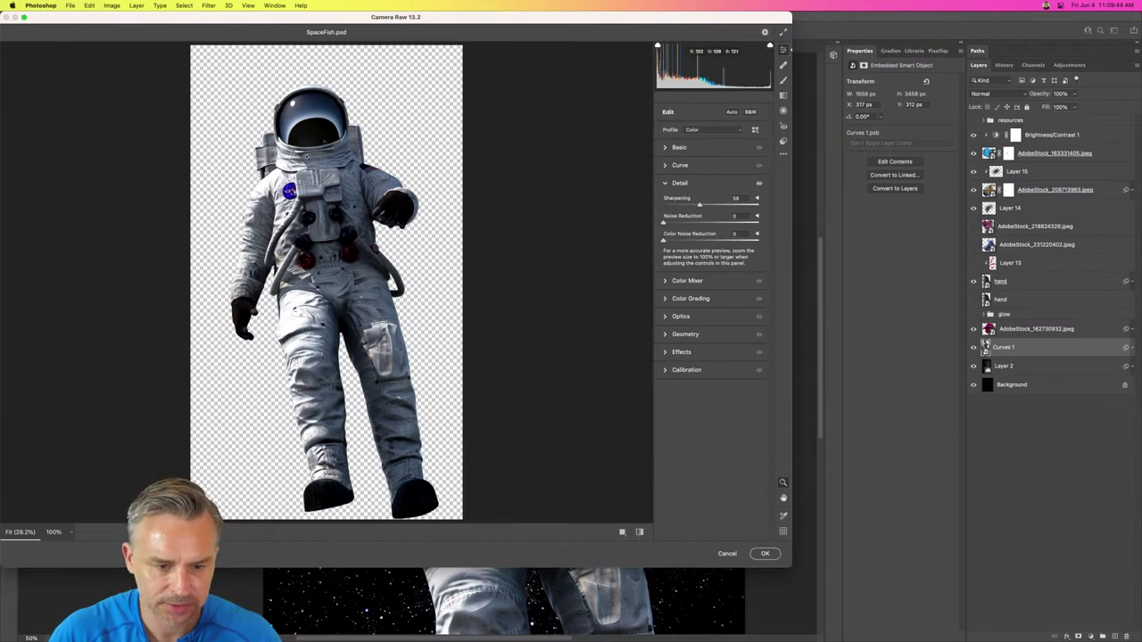
scroll(541, 212, up, 5)
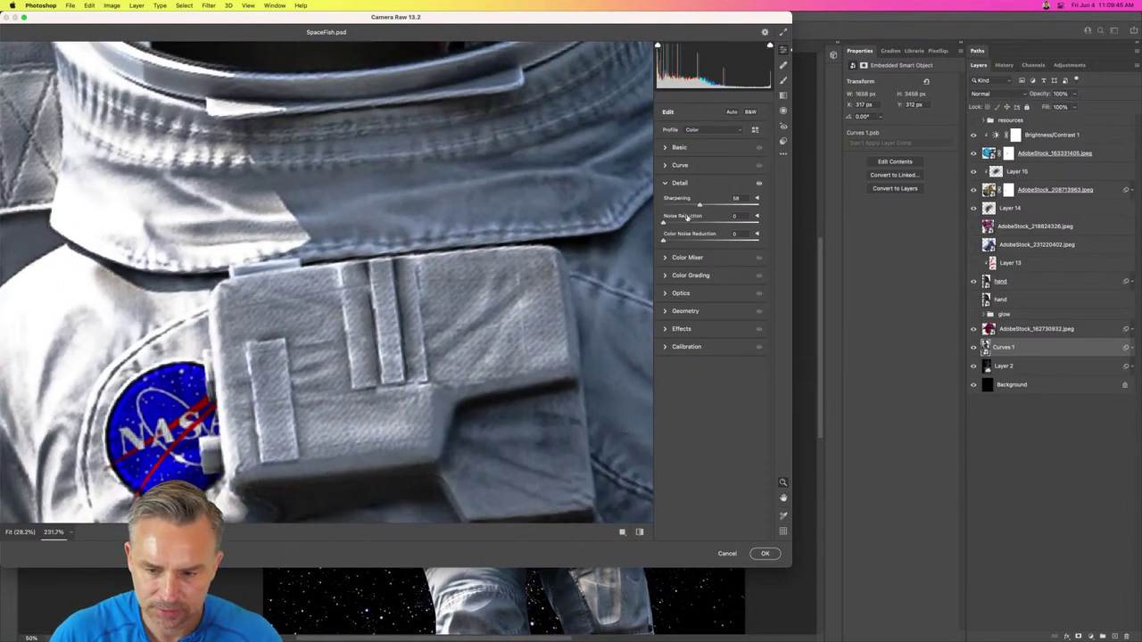
double_click(689, 205)
click(709, 205)
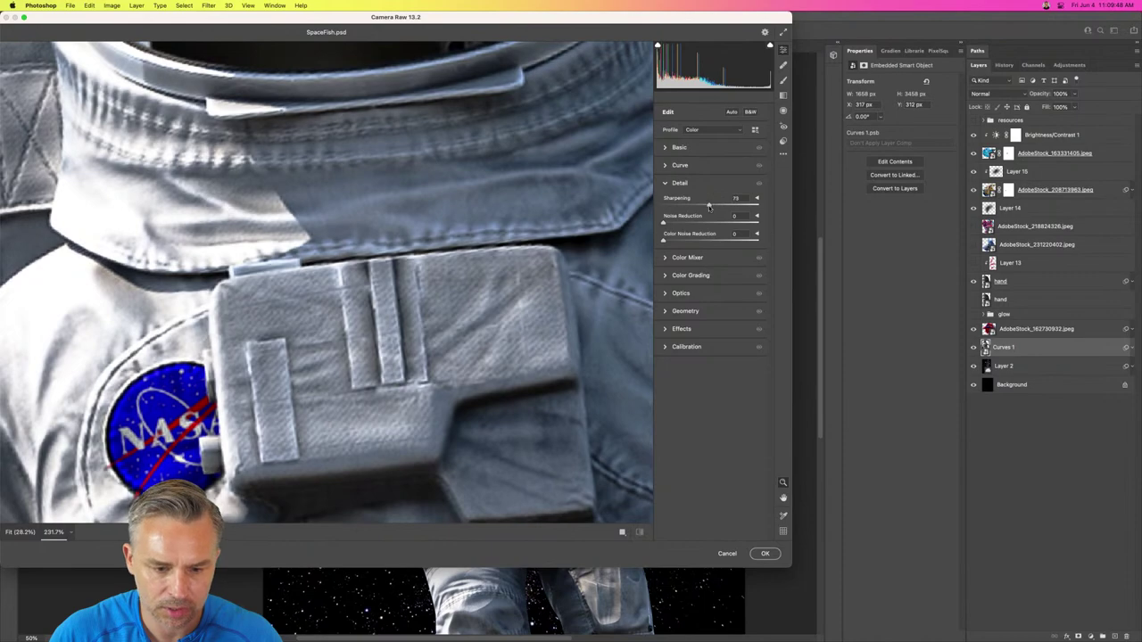
click(764, 553)
Step: Zoom to 200% on the chest, add Layer 16 above Layer 15, and sample the suit ring's dark tone
key(super+equal)
key(super+equal)
key(super+equal)
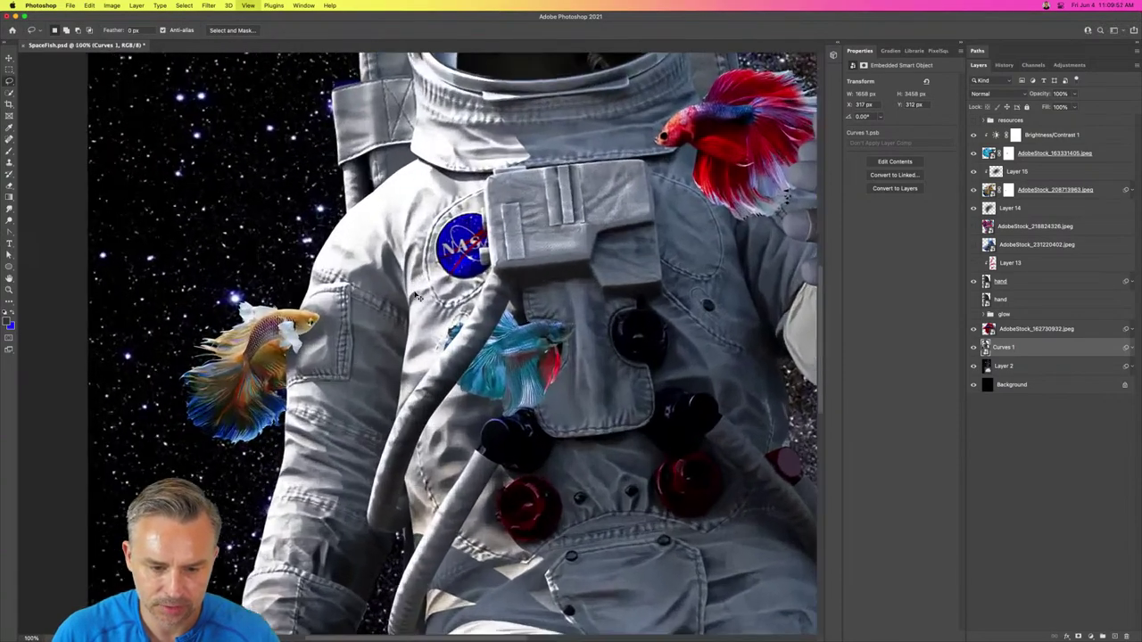
drag(470, 230, 209, 261)
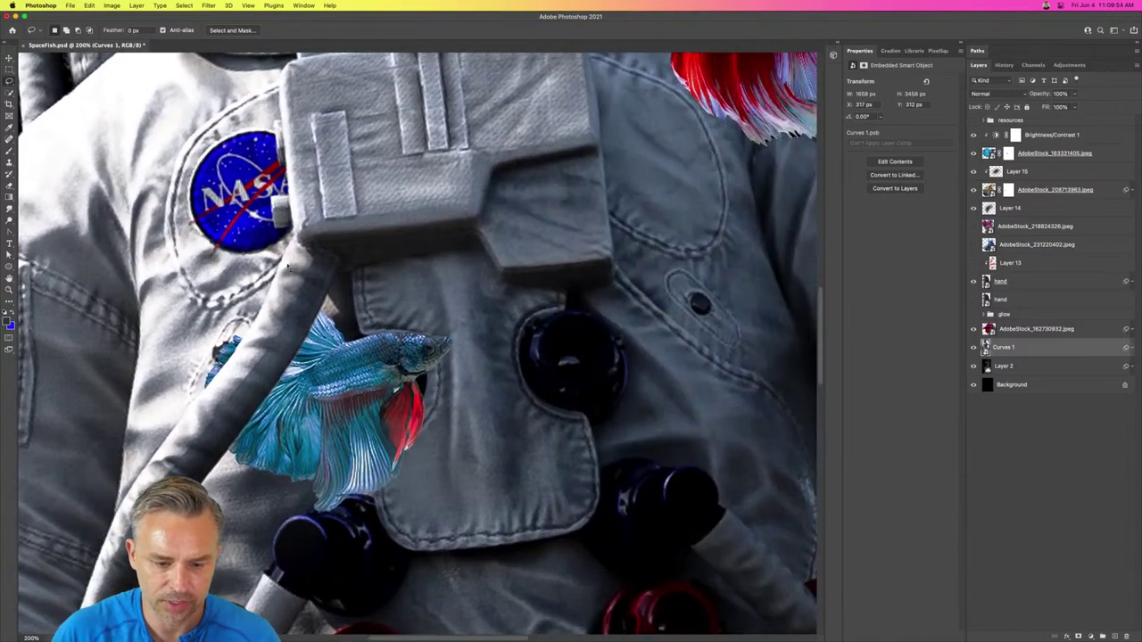
click(1041, 172)
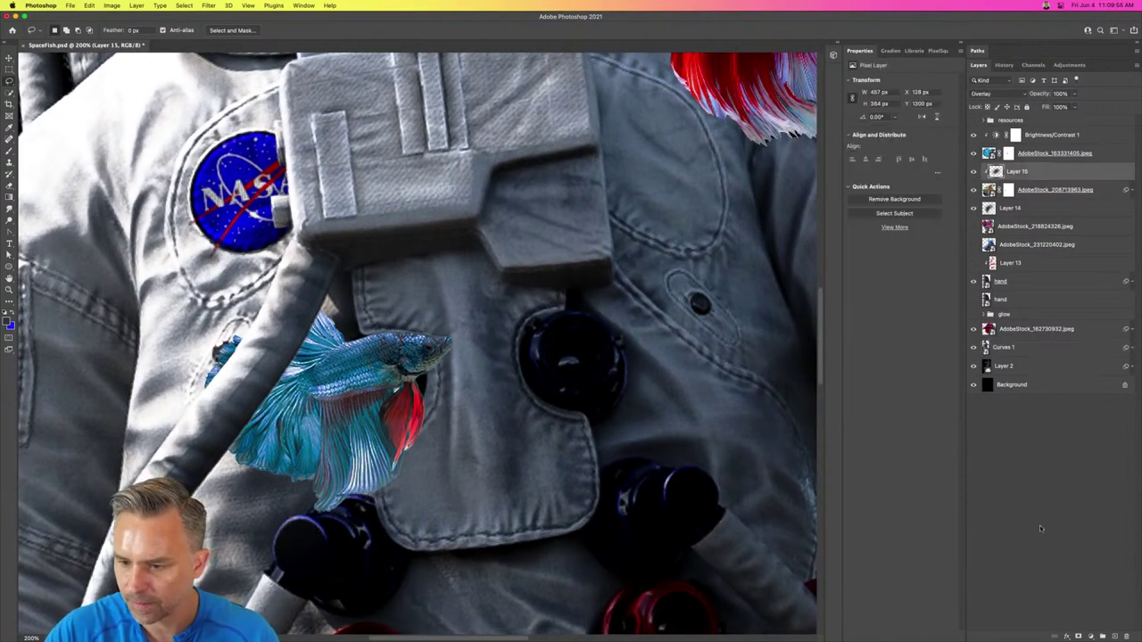
click(1112, 634)
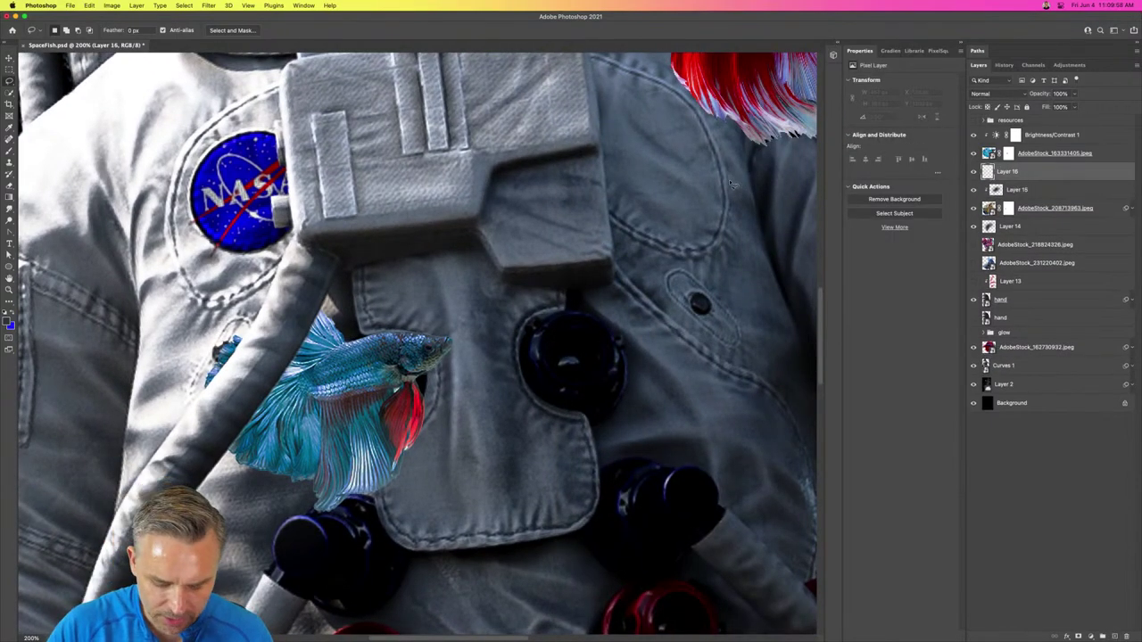
key(b)
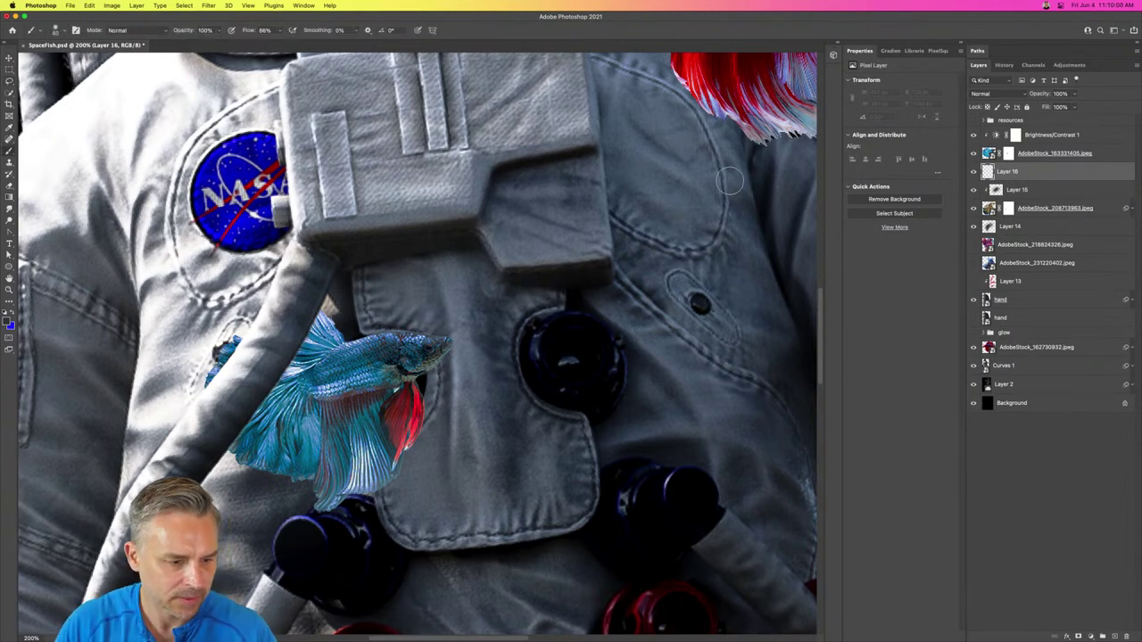
key(i)
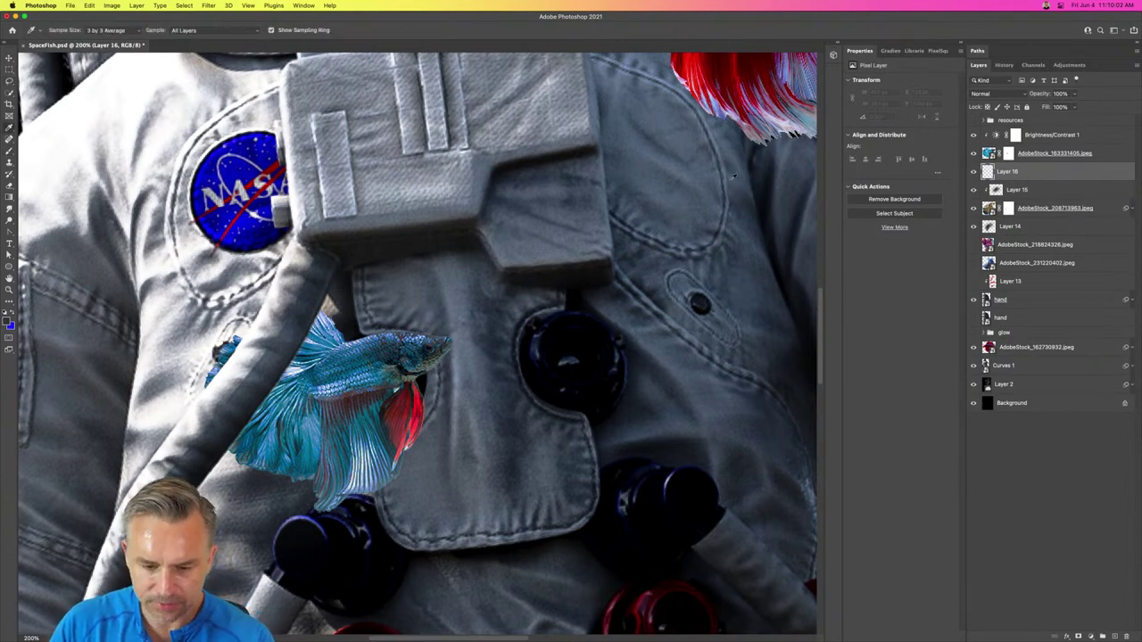
click(554, 343)
key(b)
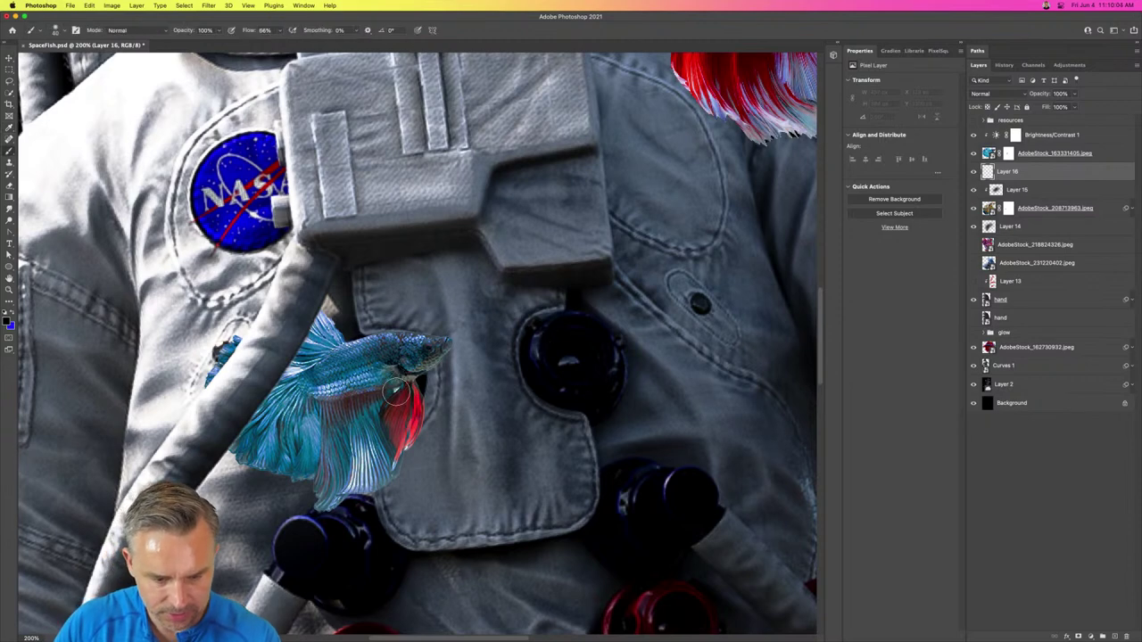
Step: Paint a soft shadow under the blue fish at 80% layer opacity, erasing excess over the pocket
mouse_move(412, 418)
mouse_down()
mouse_move(410, 379)
mouse_move(419, 438)
mouse_move(413, 396)
mouse_move(395, 465)
mouse_move(392, 419)
mouse_move(413, 364)
mouse_move(412, 389)
mouse_move(432, 353)
mouse_move(372, 437)
mouse_move(399, 429)
mouse_move(396, 470)
mouse_move(325, 467)
mouse_move(362, 486)
mouse_move(418, 364)
mouse_move(451, 350)
mouse_move(383, 416)
mouse_up()
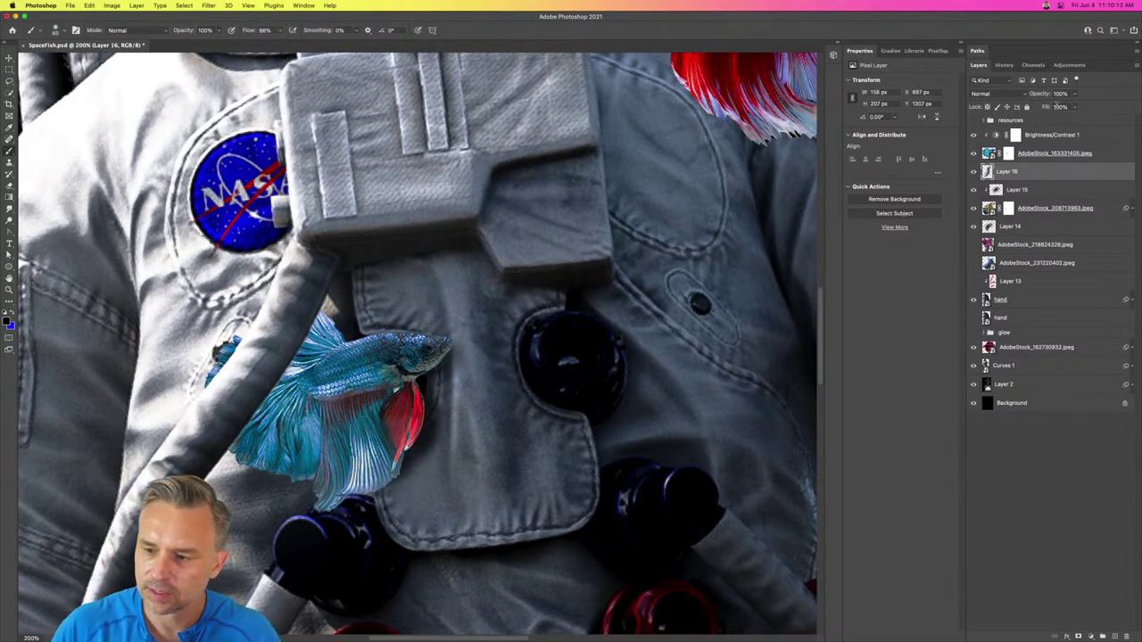
drag(1047, 99, 1035, 96)
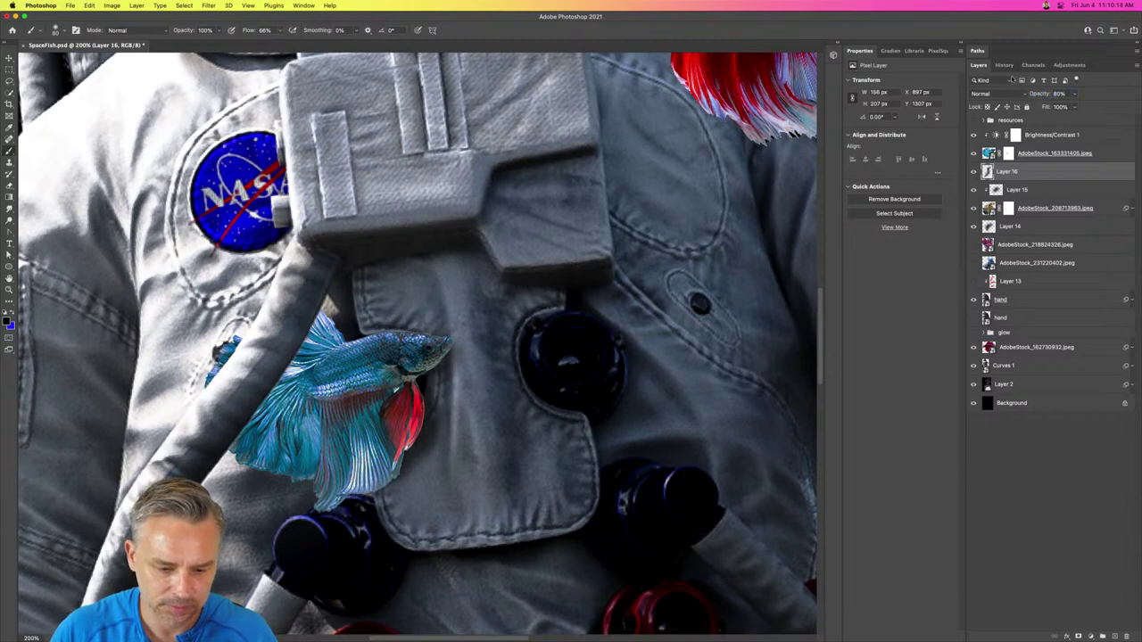
mouse_move(428, 419)
mouse_down()
mouse_move(348, 501)
mouse_move(393, 409)
mouse_up()
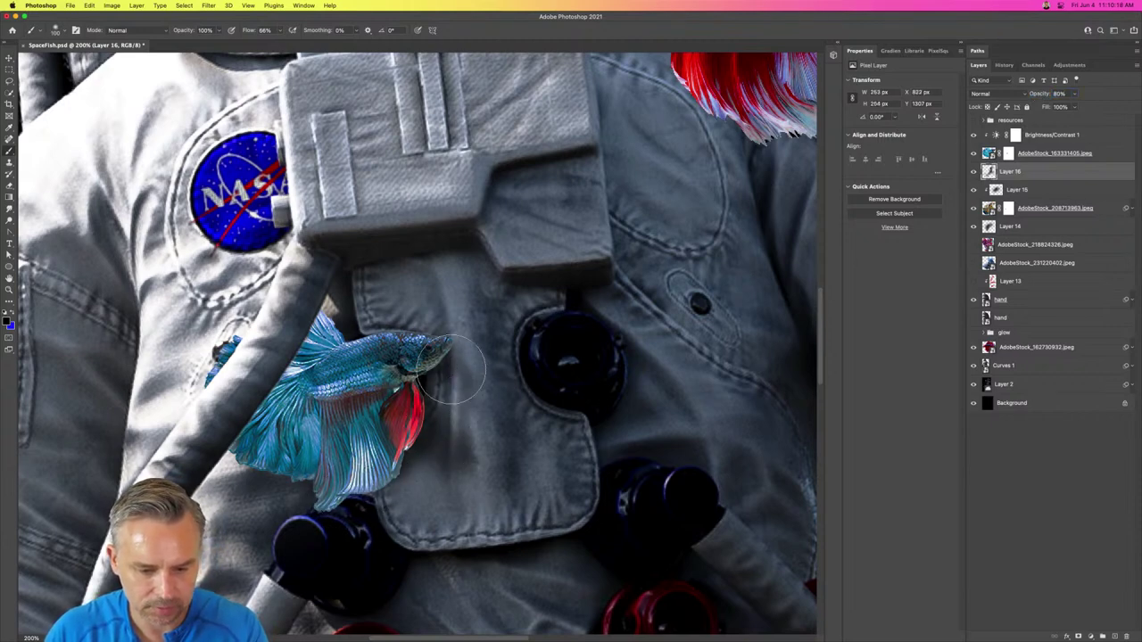
key(super+0)
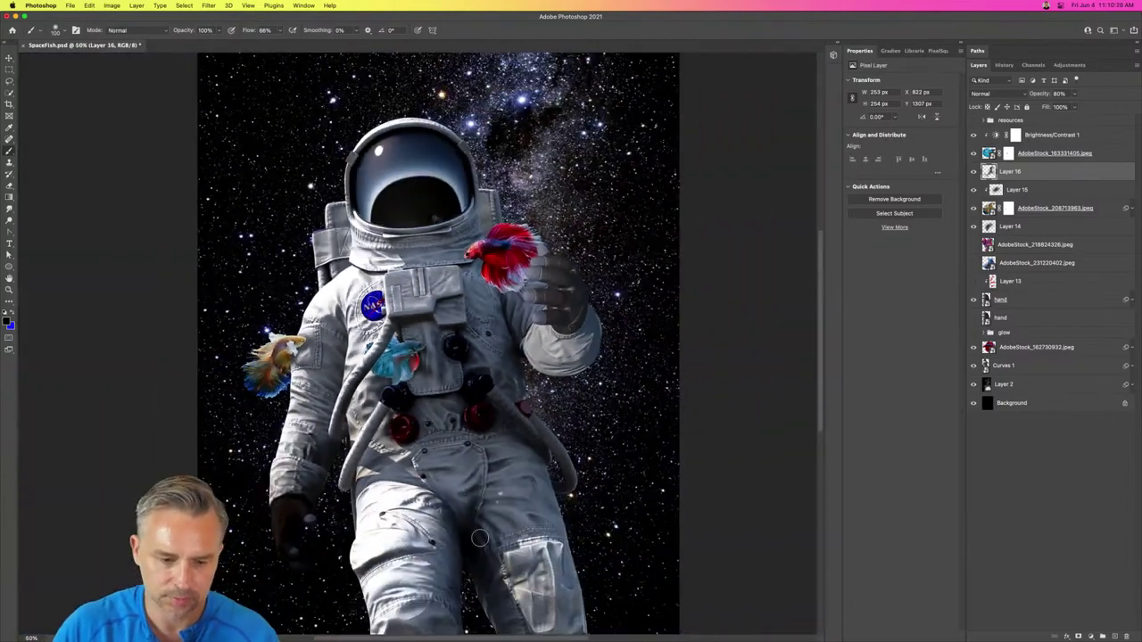
key(super+plus)
key(super+plus)
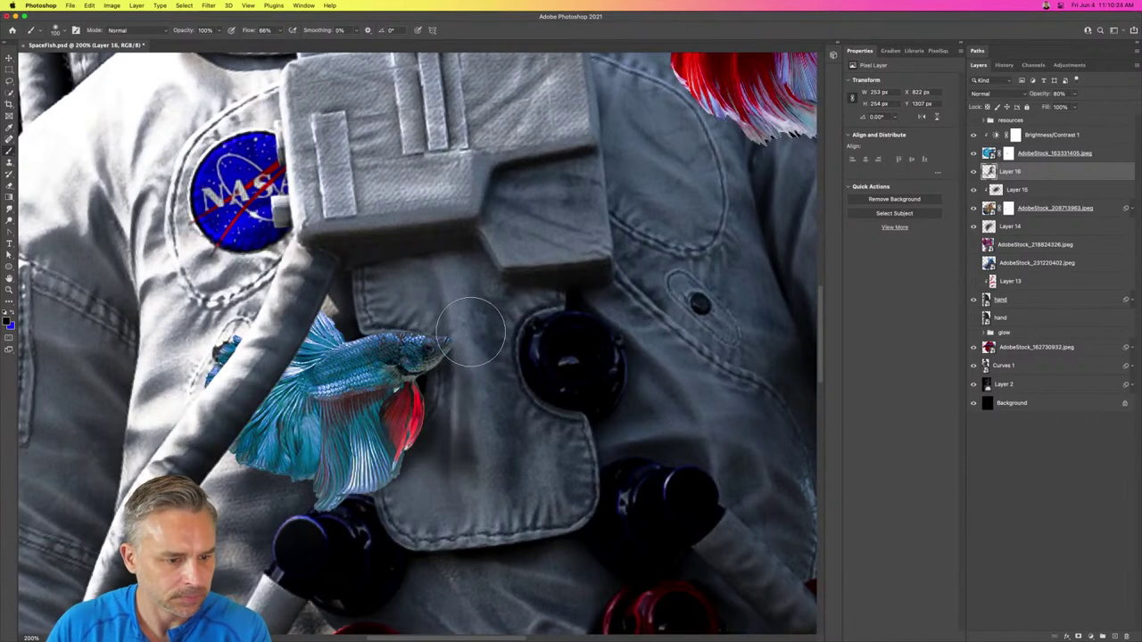
key(e)
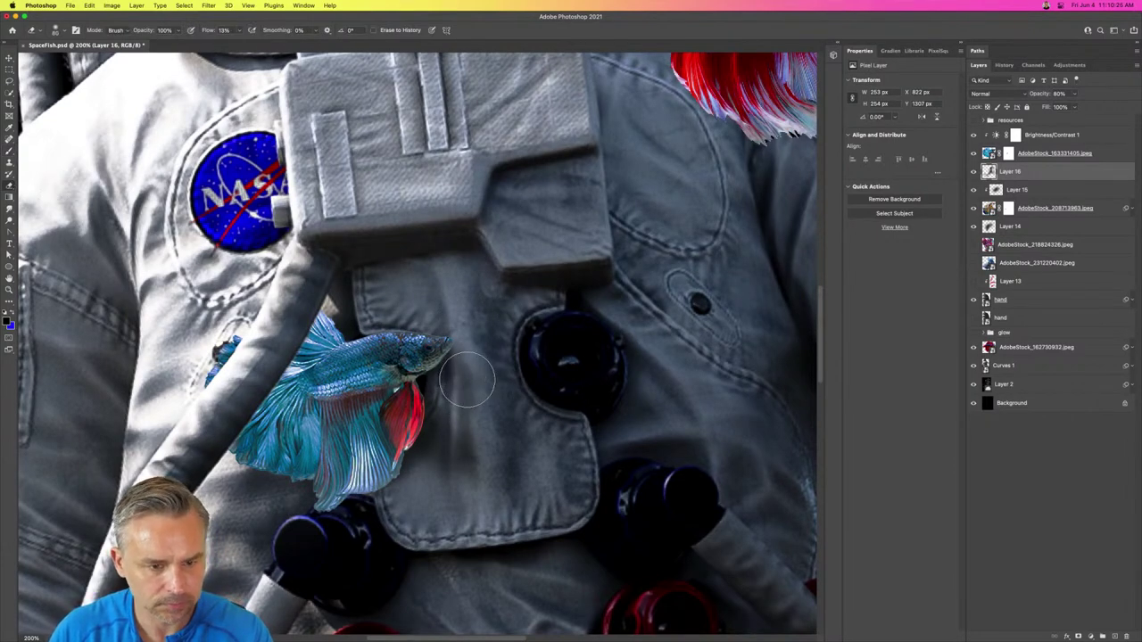
mouse_move(466, 379)
mouse_down()
mouse_move(480, 405)
mouse_move(464, 486)
mouse_move(468, 408)
mouse_move(462, 544)
mouse_up()
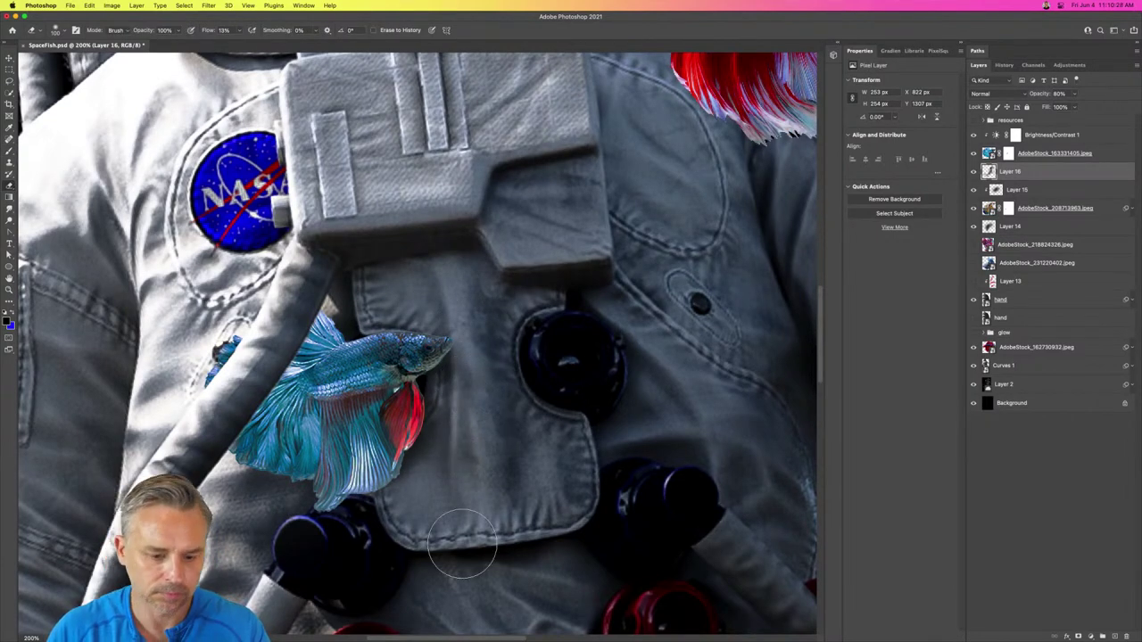
click(10, 70)
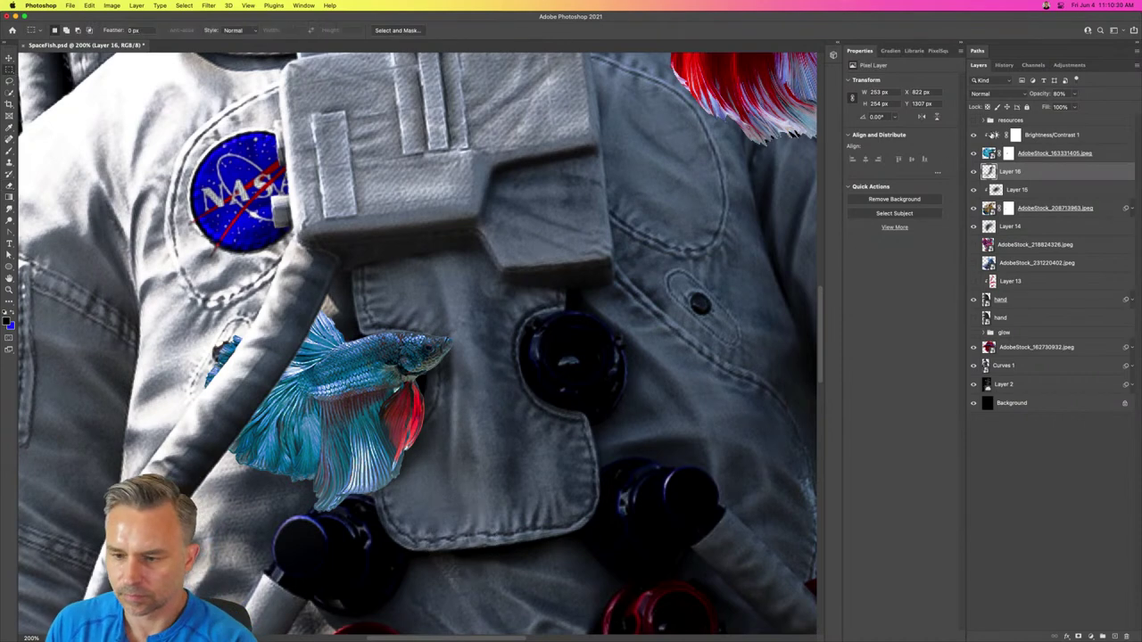
Step: Add Layer 17 above AdobeStock_163331405.jpeg and paint a shadow along the strap beside the fish
click(1044, 151)
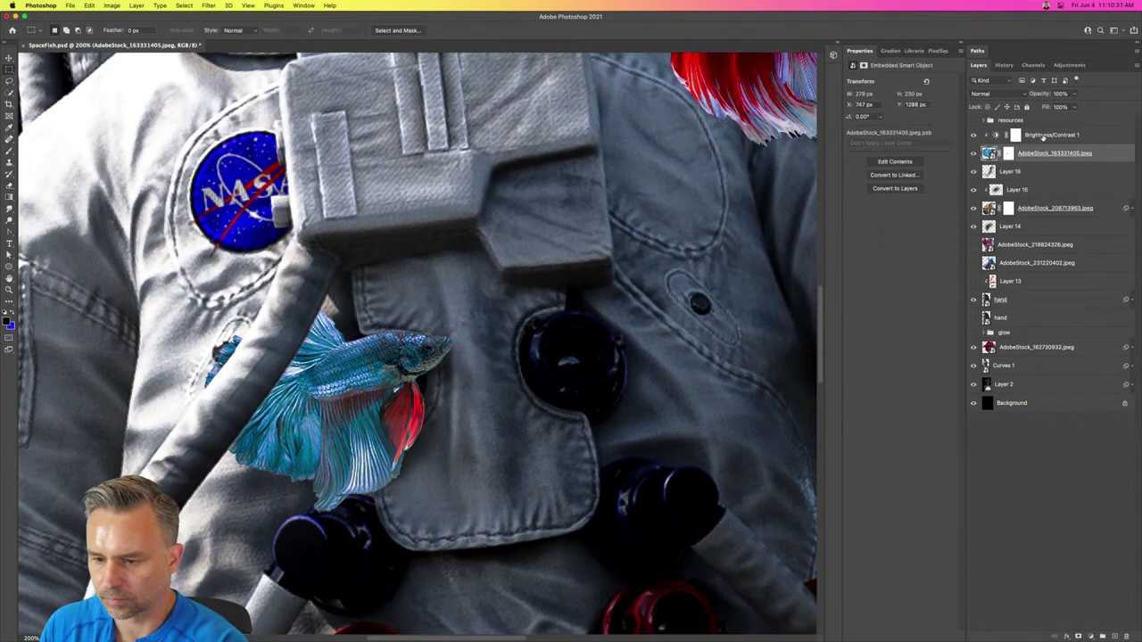
click(1114, 633)
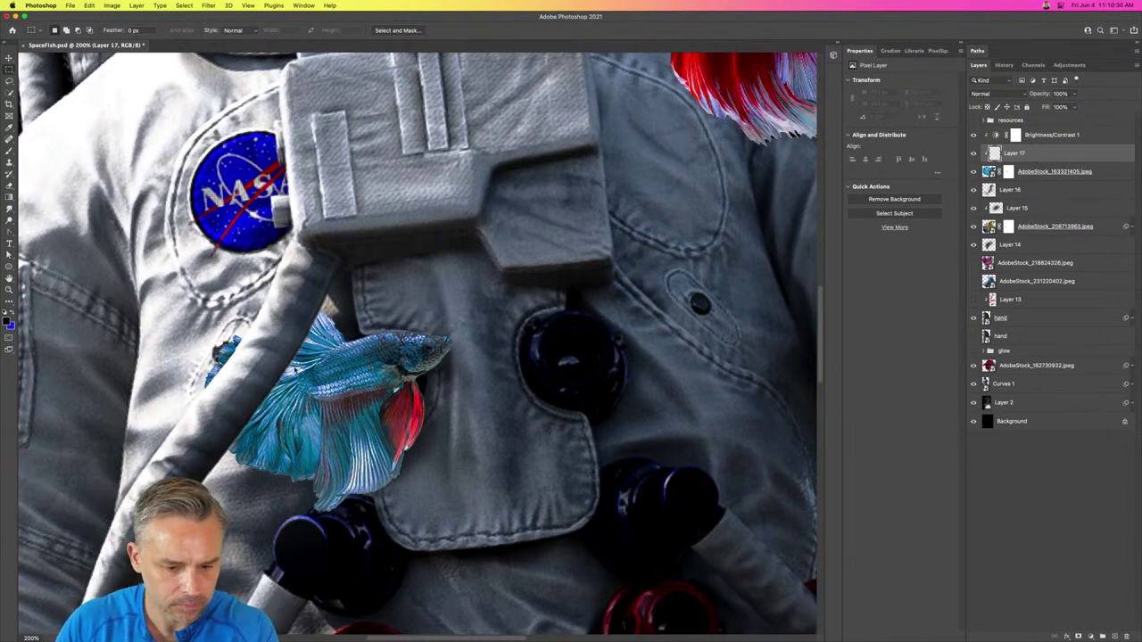
key(b)
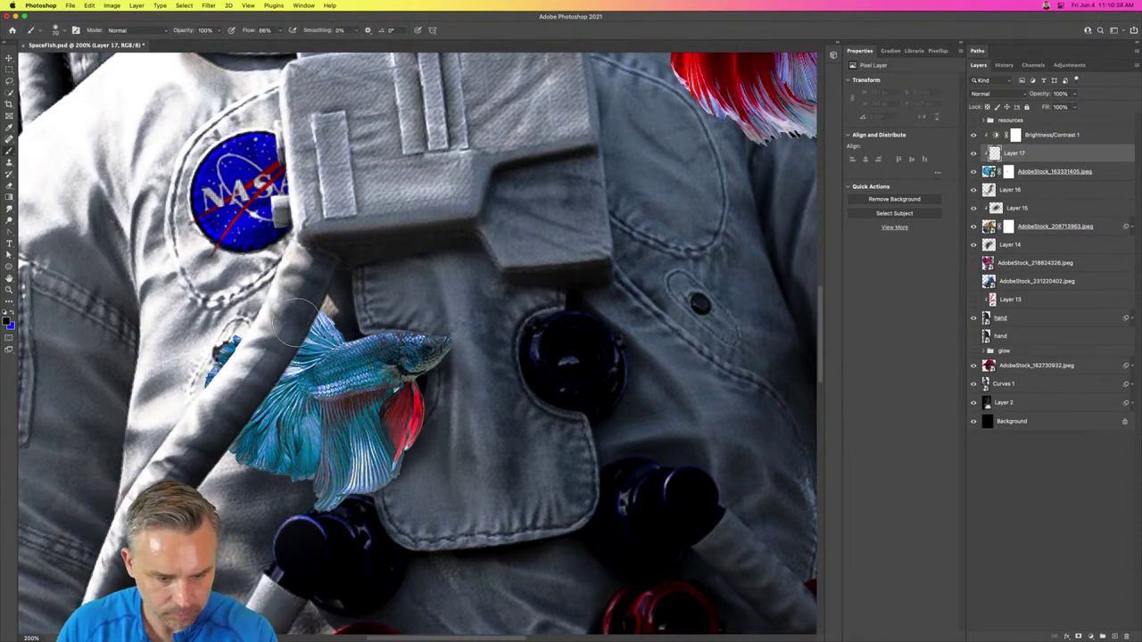
mouse_move(302, 314)
mouse_down()
mouse_move(239, 440)
mouse_move(290, 337)
mouse_move(259, 380)
mouse_move(243, 411)
mouse_move(306, 347)
mouse_up()
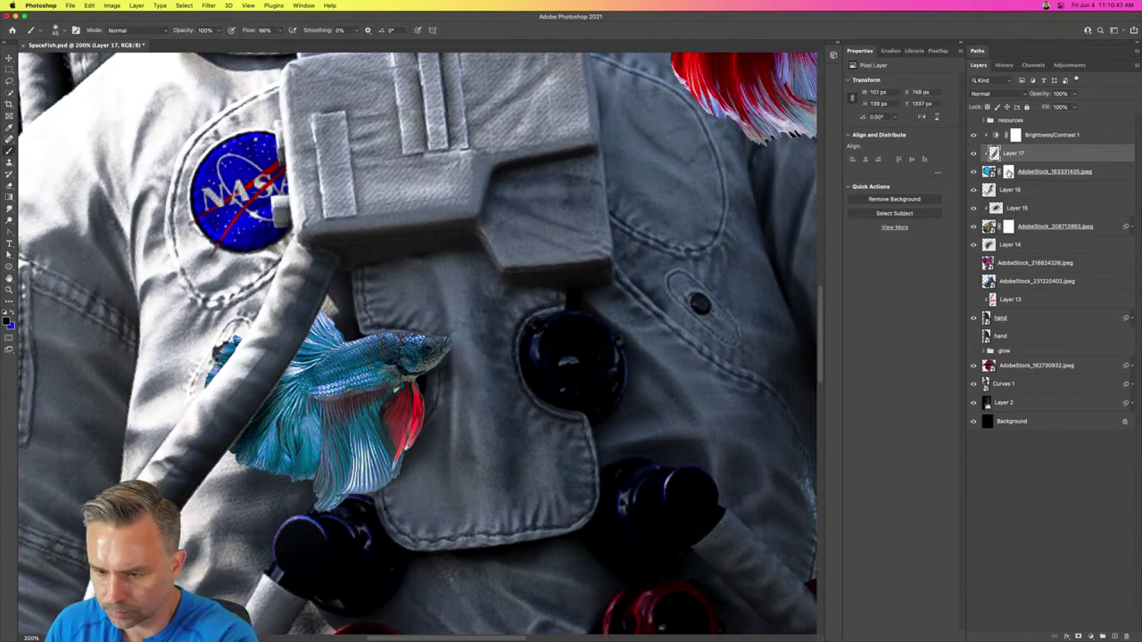
click(1008, 171)
click(9, 67)
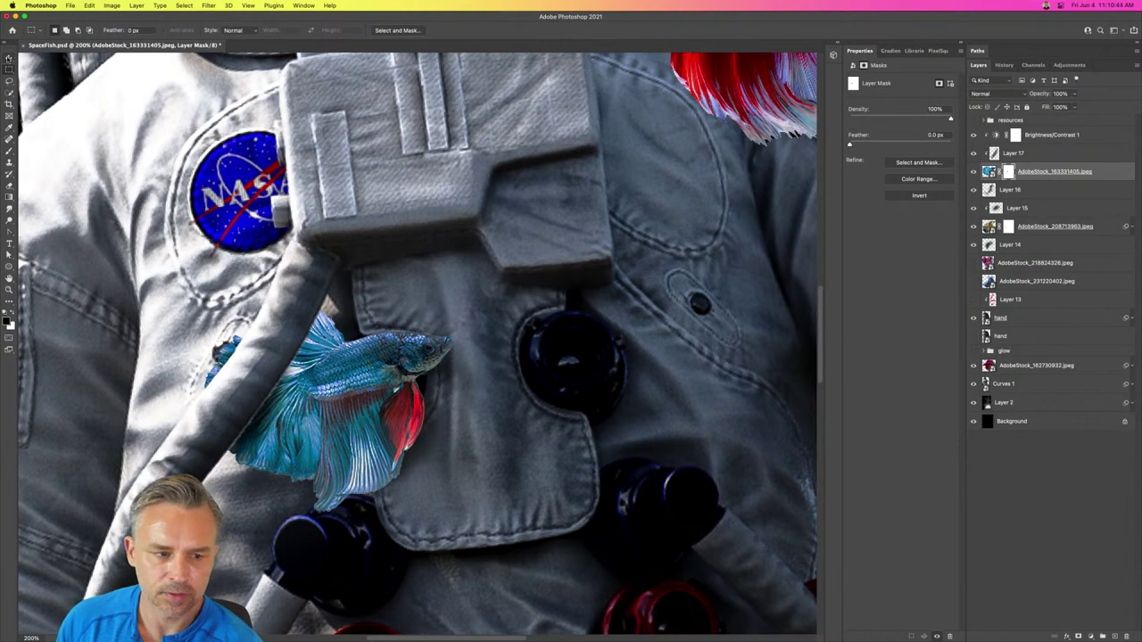
key(v)
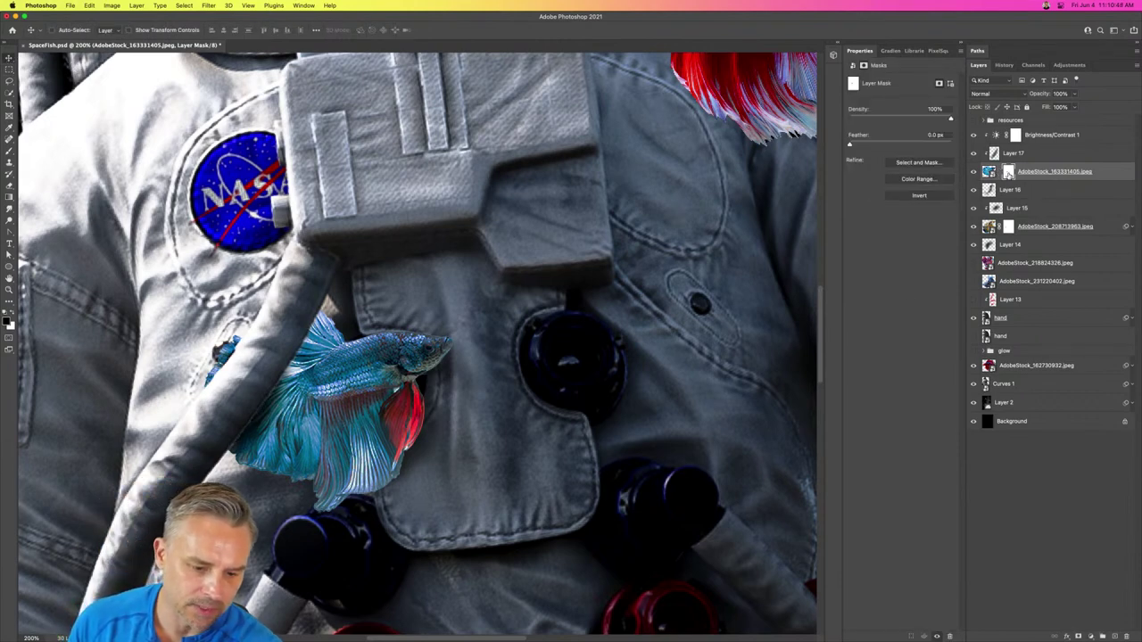
Step: Paint over the blue fish's lower fins on Layer 17 using its sampled colour at 82% flow
click(1006, 154)
key(b)
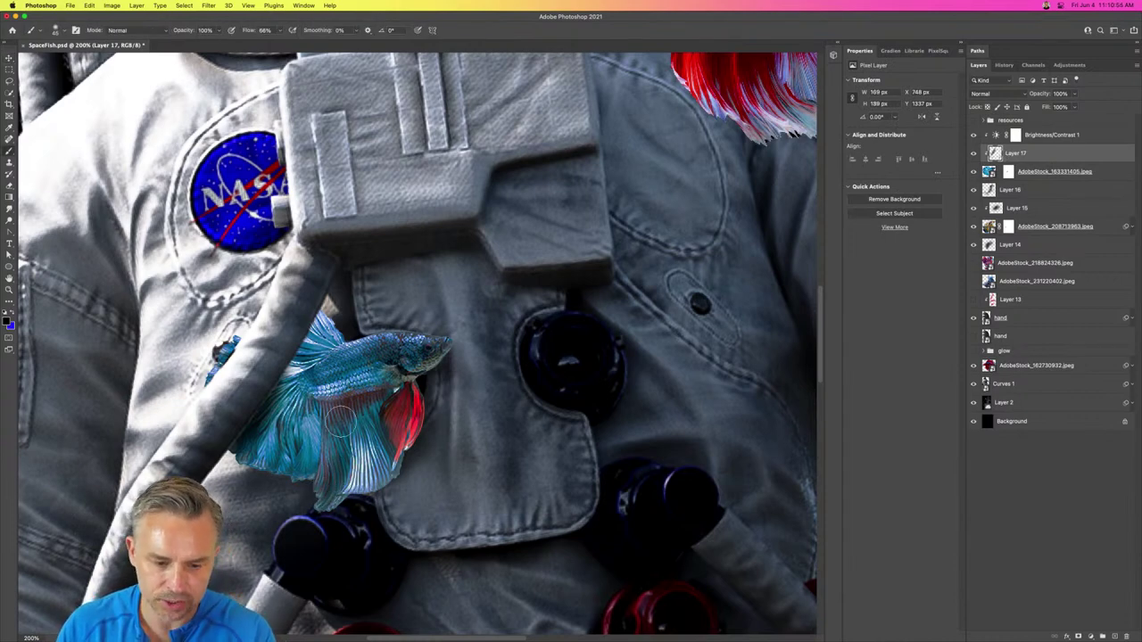
key(i)
drag(389, 358, 394, 356)
key(b)
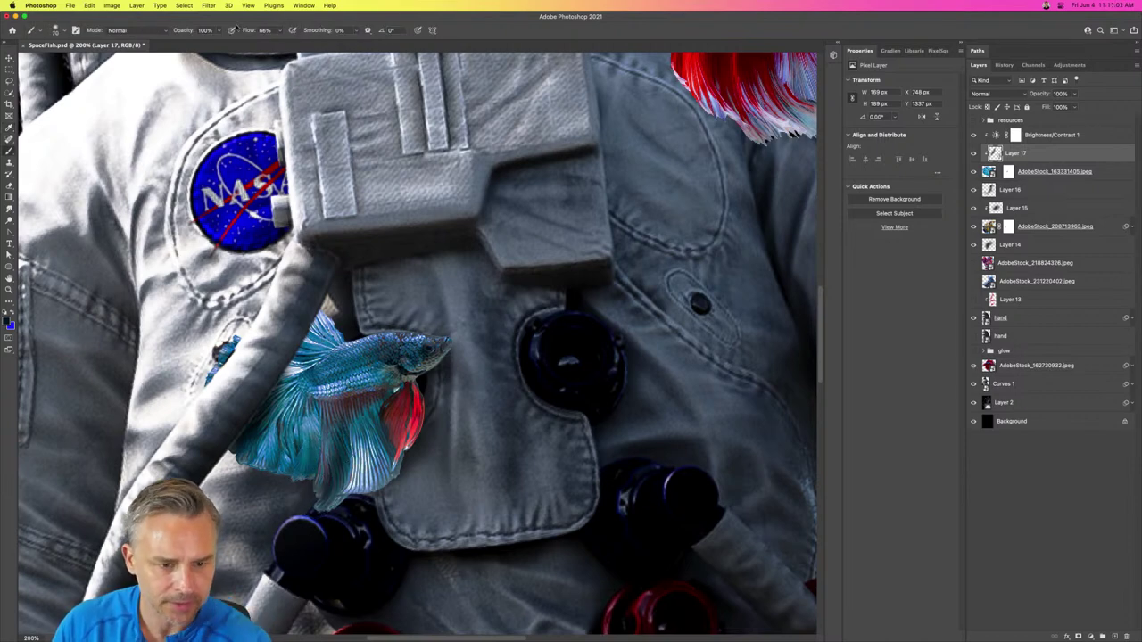
drag(237, 29, 242, 29)
mouse_move(375, 423)
mouse_down()
mouse_move(374, 441)
mouse_move(303, 499)
mouse_move(257, 466)
mouse_move(267, 398)
mouse_move(301, 398)
mouse_move(314, 321)
mouse_move(307, 343)
mouse_move(366, 349)
mouse_move(393, 409)
mouse_move(372, 446)
mouse_up()
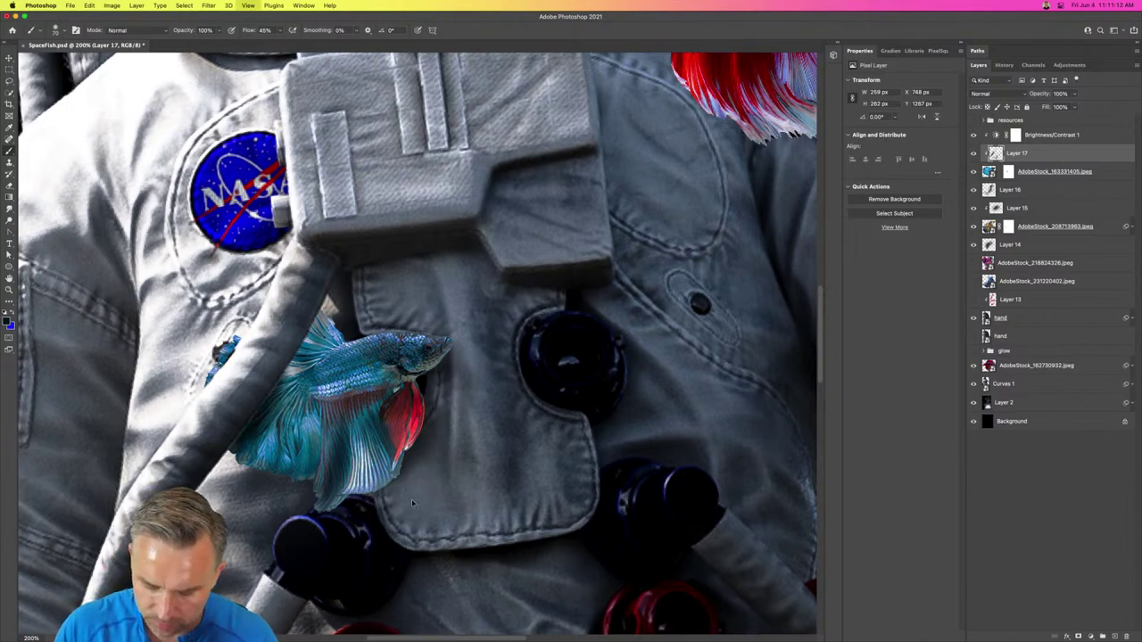
key(super+minus)
key(super+minus)
key(super+minus)
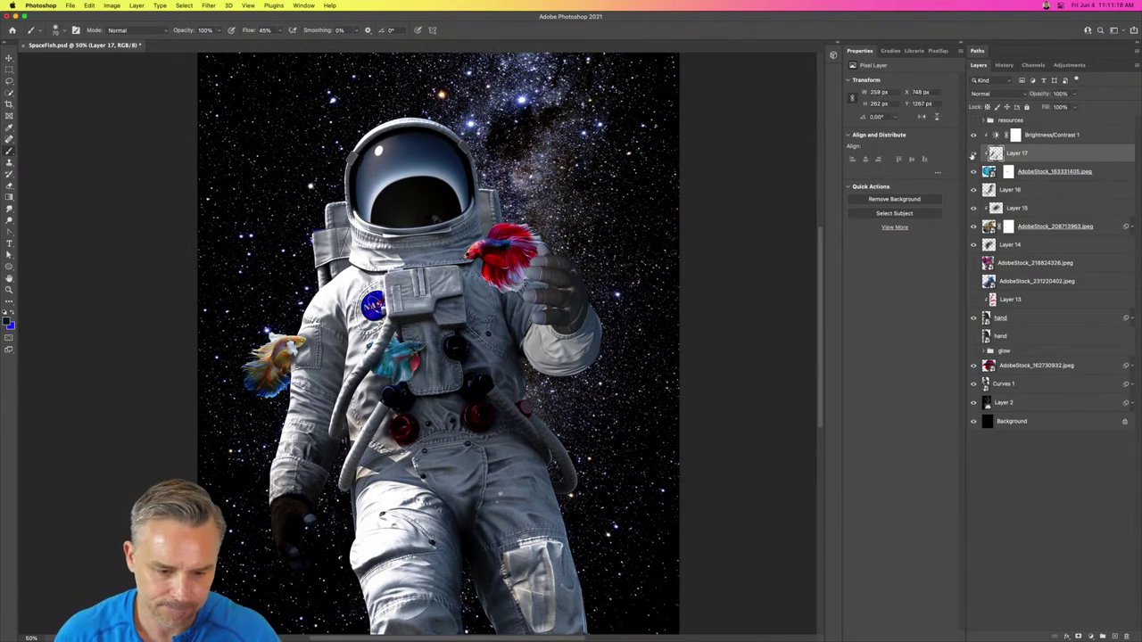
key(super+plus)
key(super+plus)
key(super+plus)
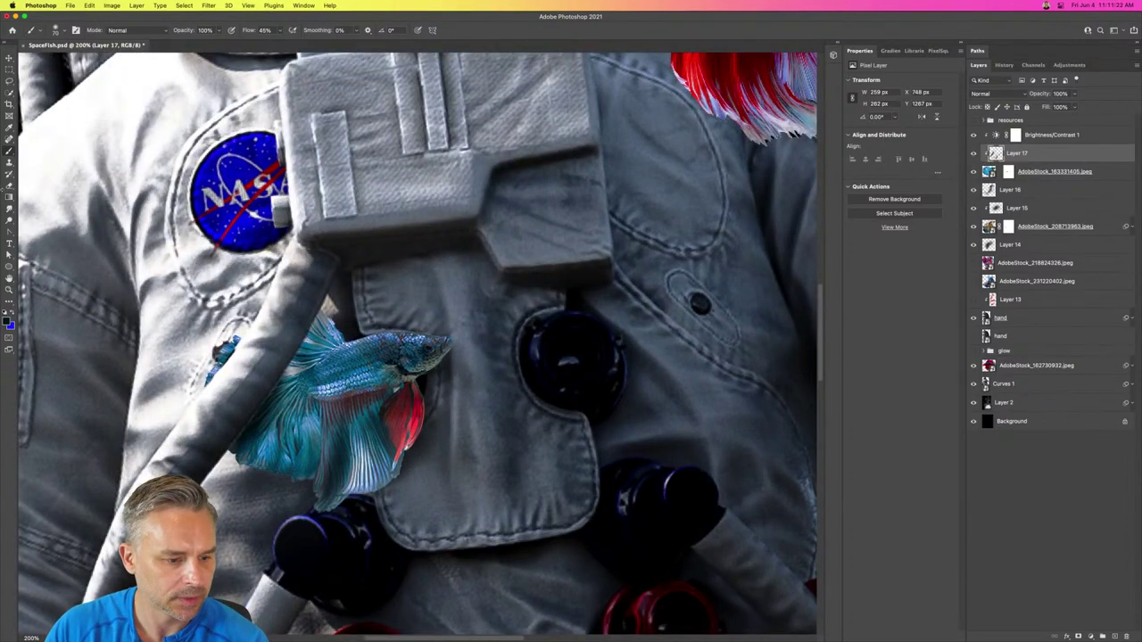
click(9, 185)
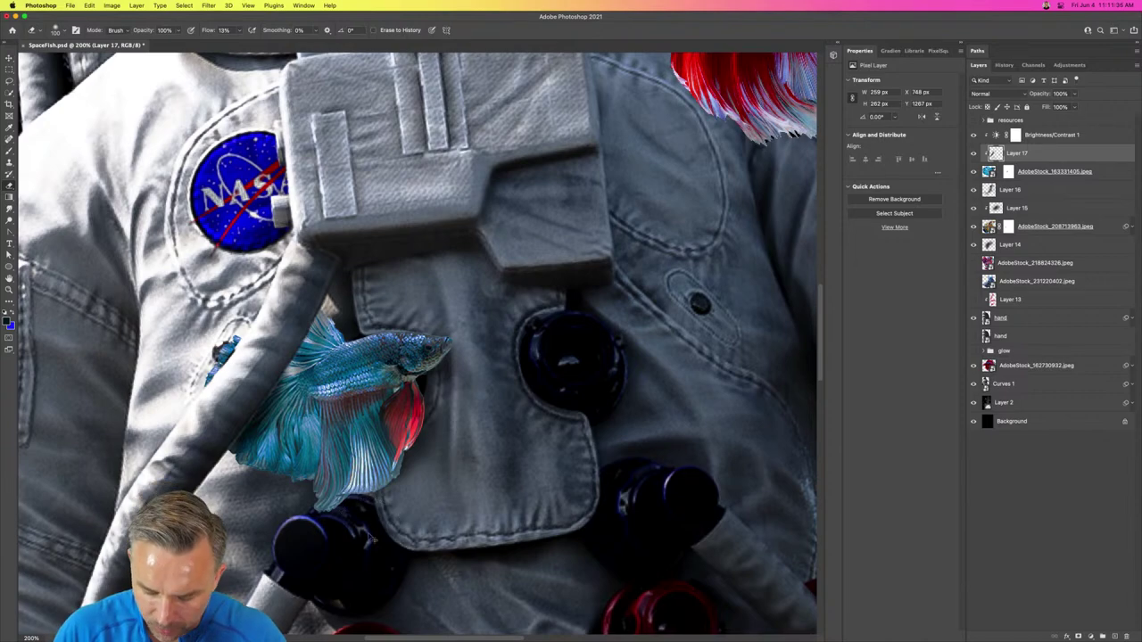
key(super+minus)
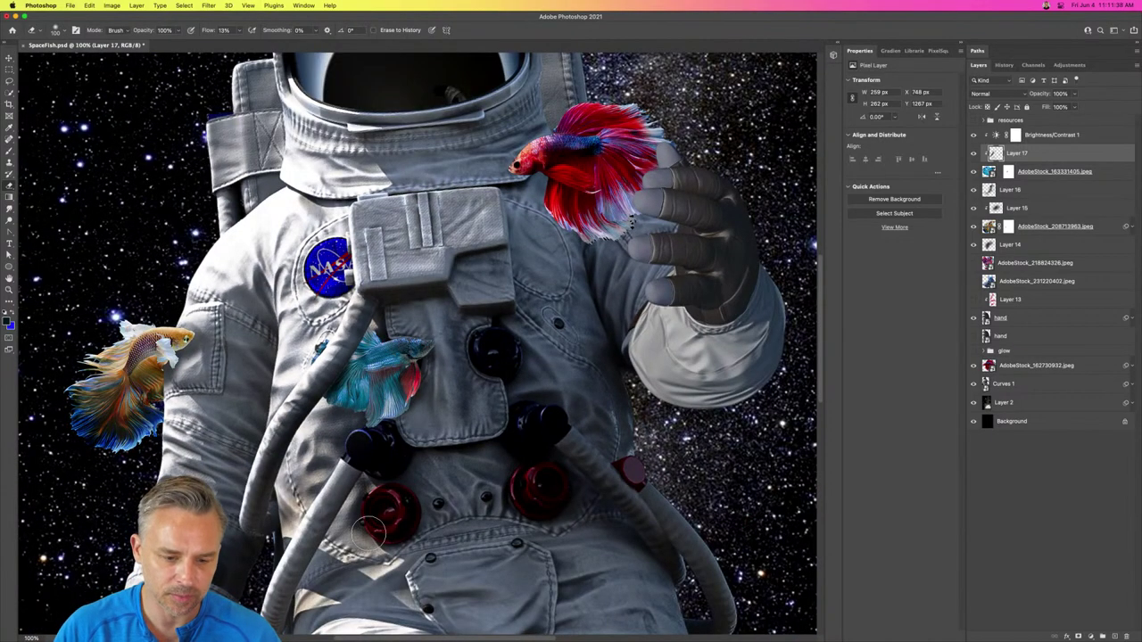
key(super+minus)
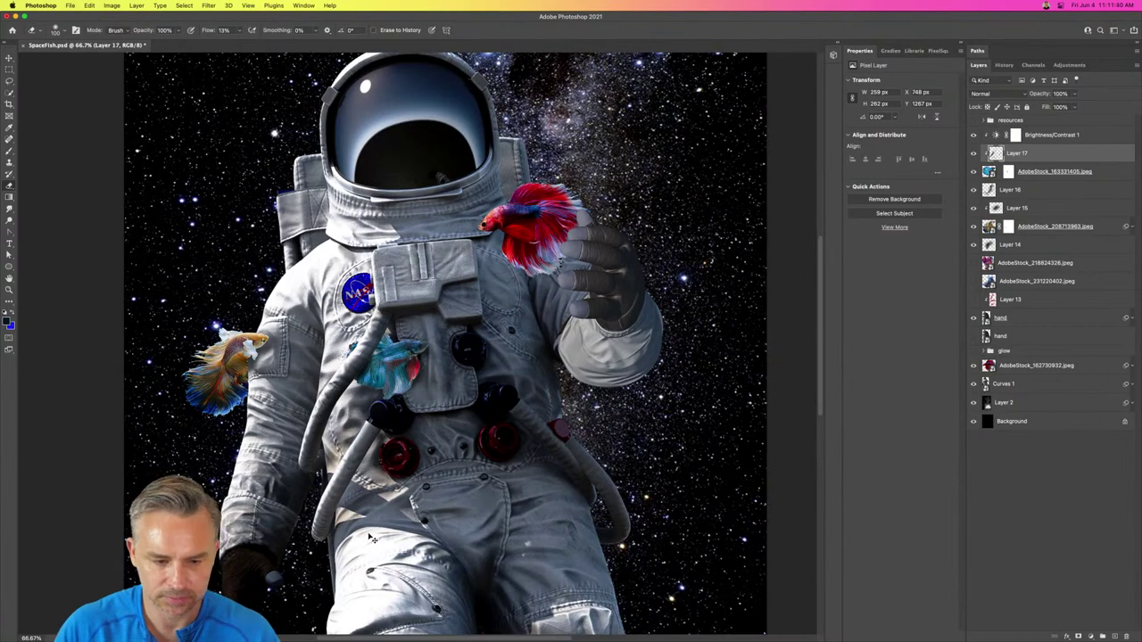
key(super+plus)
key(super+plus)
key(super+plus)
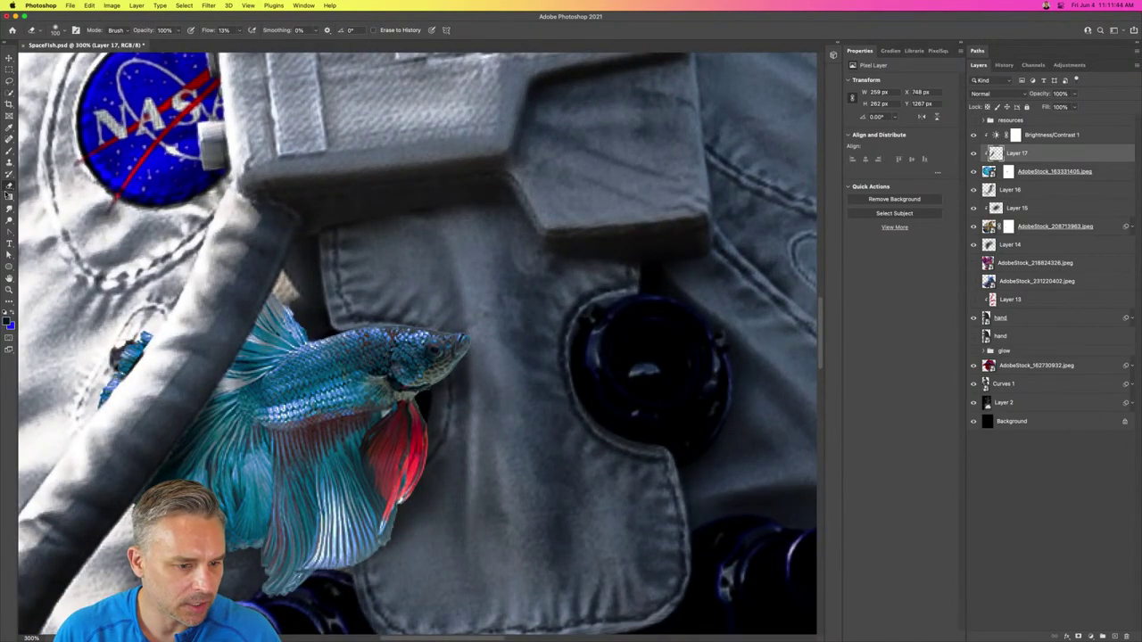
click(8, 208)
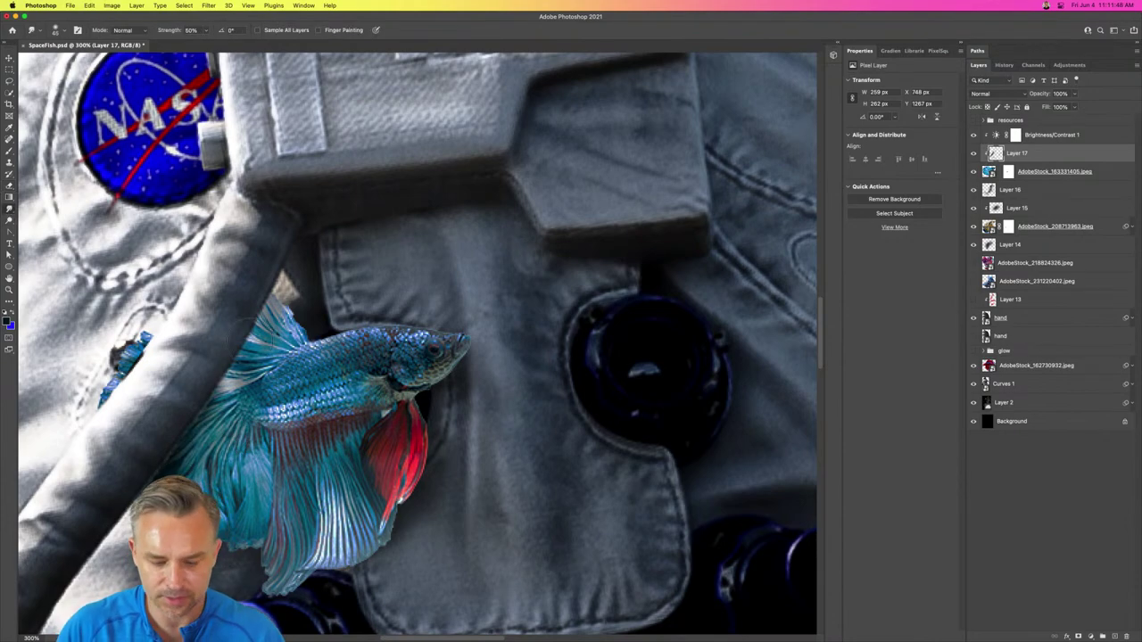
key(super+minus)
key(super+minus)
key(super+minus)
Step: Show the AdobeStock_218824326.jpeg pink fish and move it beside the astronaut's lower arm
key(super+plus)
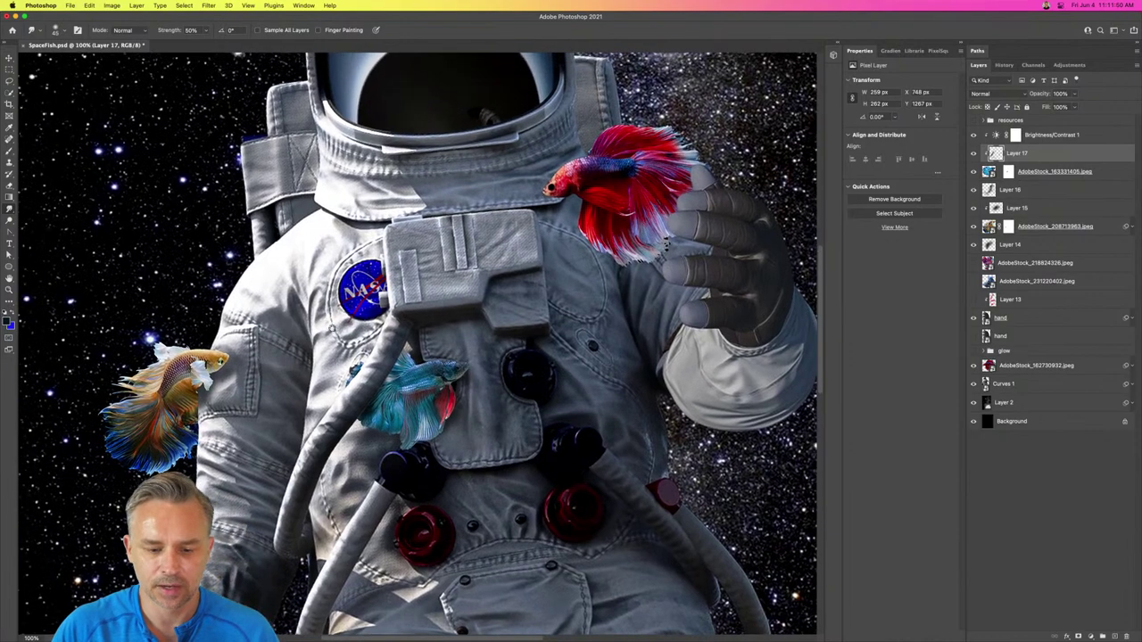
key(super+minus)
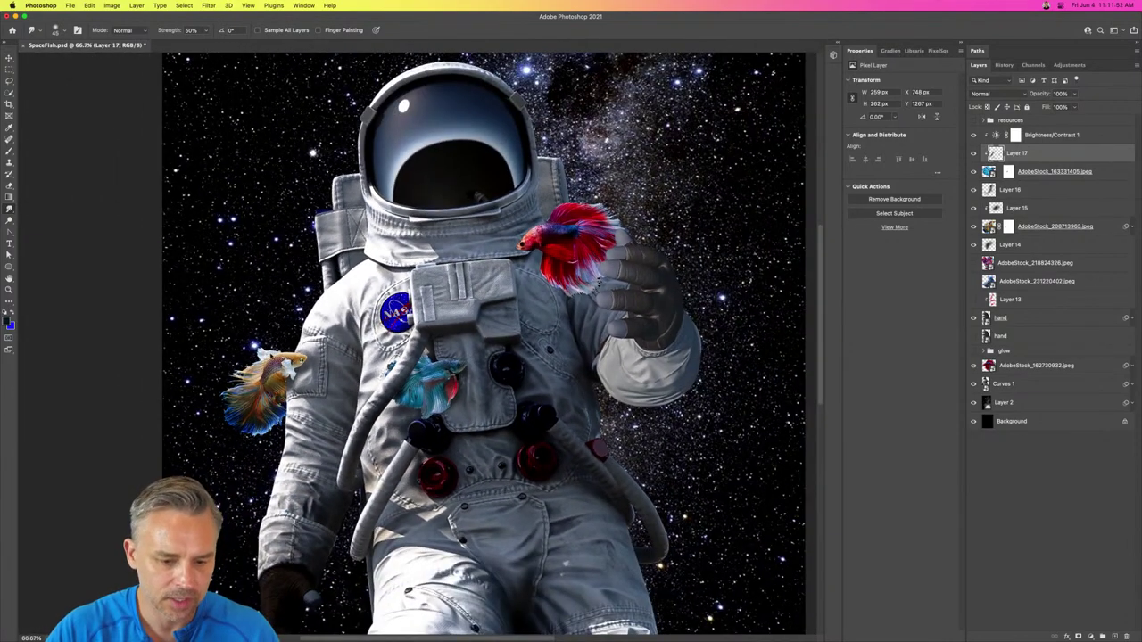
click(1034, 262)
click(973, 262)
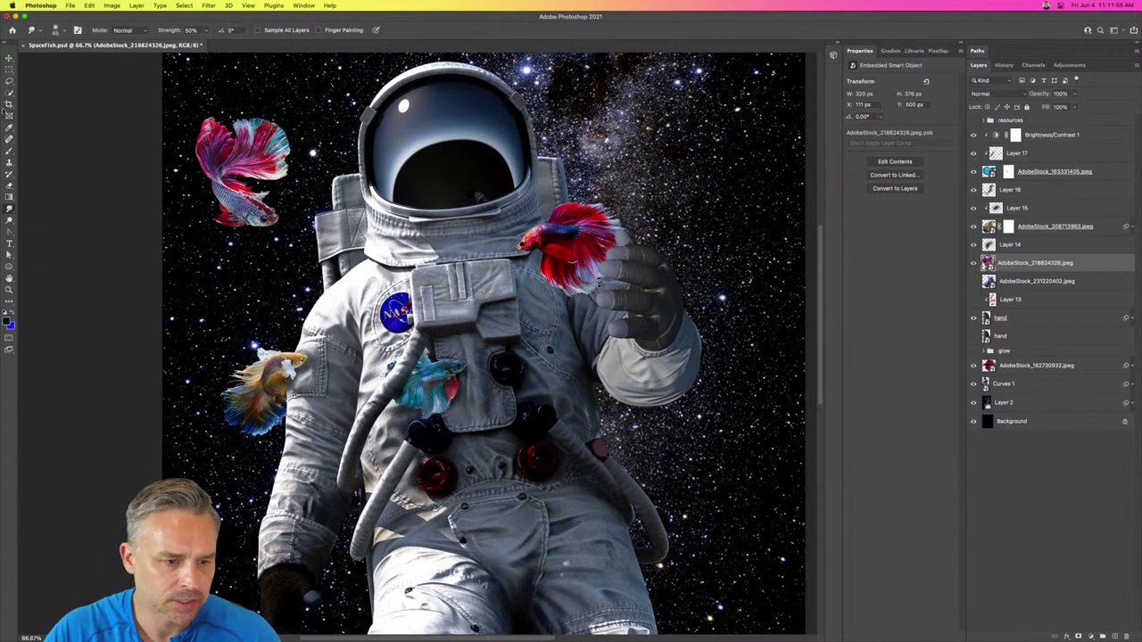
key(v)
mouse_move(211, 143)
mouse_down()
mouse_move(516, 402)
mouse_move(550, 422)
mouse_move(565, 406)
mouse_move(569, 435)
mouse_move(587, 443)
mouse_up()
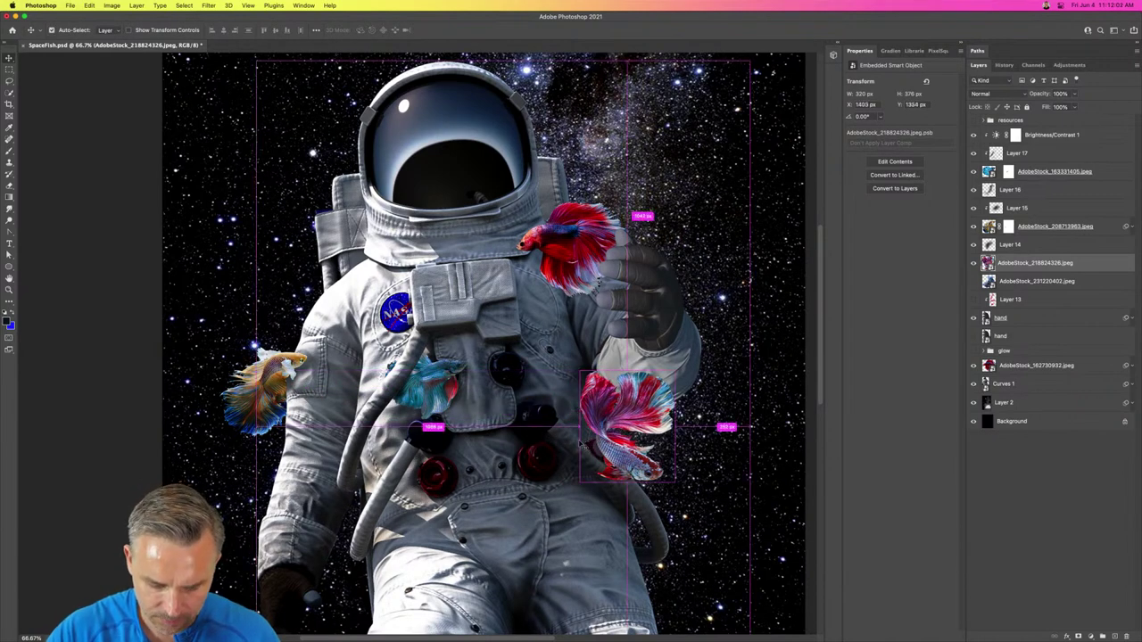
Step: Scale the pink fish down slightly and nudge it up and left near the hose
key(ctrl+t)
drag(584, 379, 596, 407)
key(Return)
scroll(596, 407, up, 6)
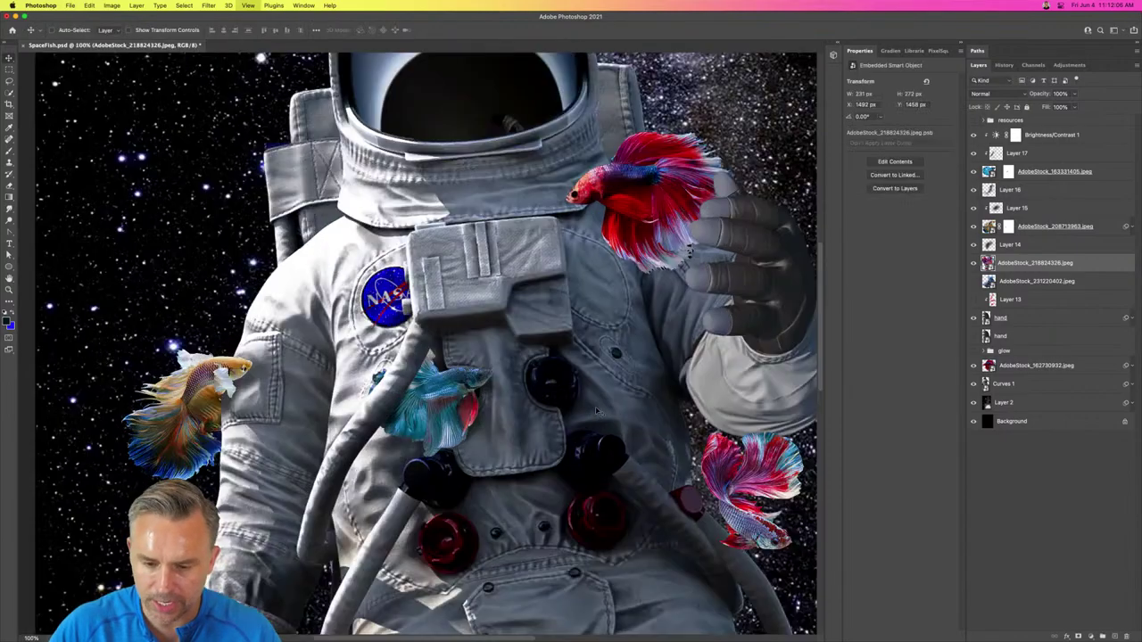
scroll(256, 251, down, 6)
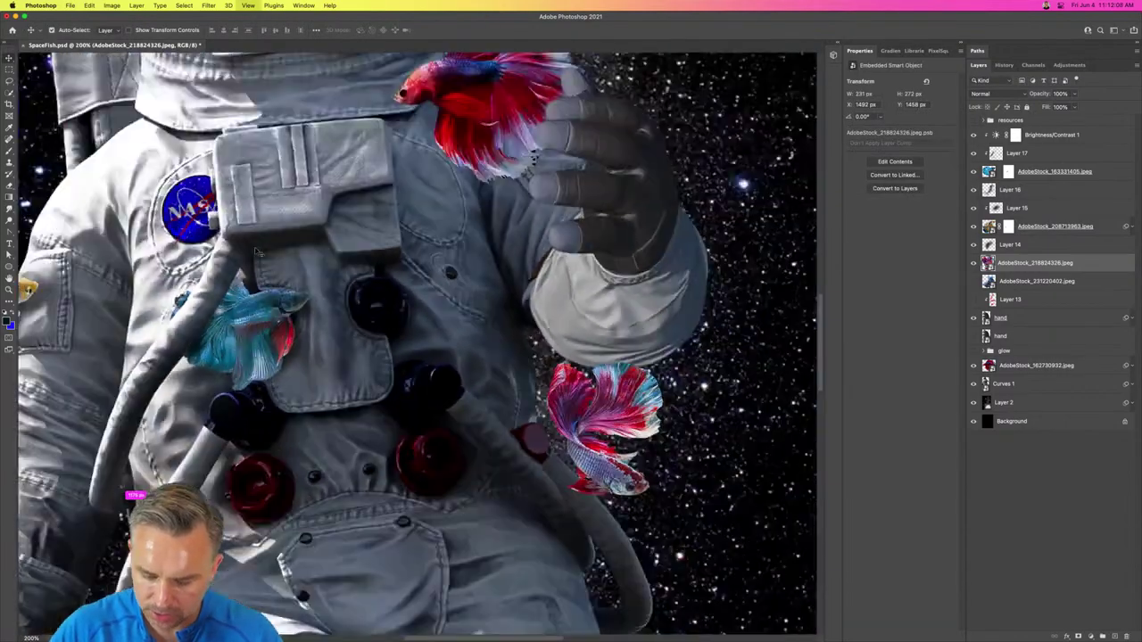
drag(532, 408, 520, 382)
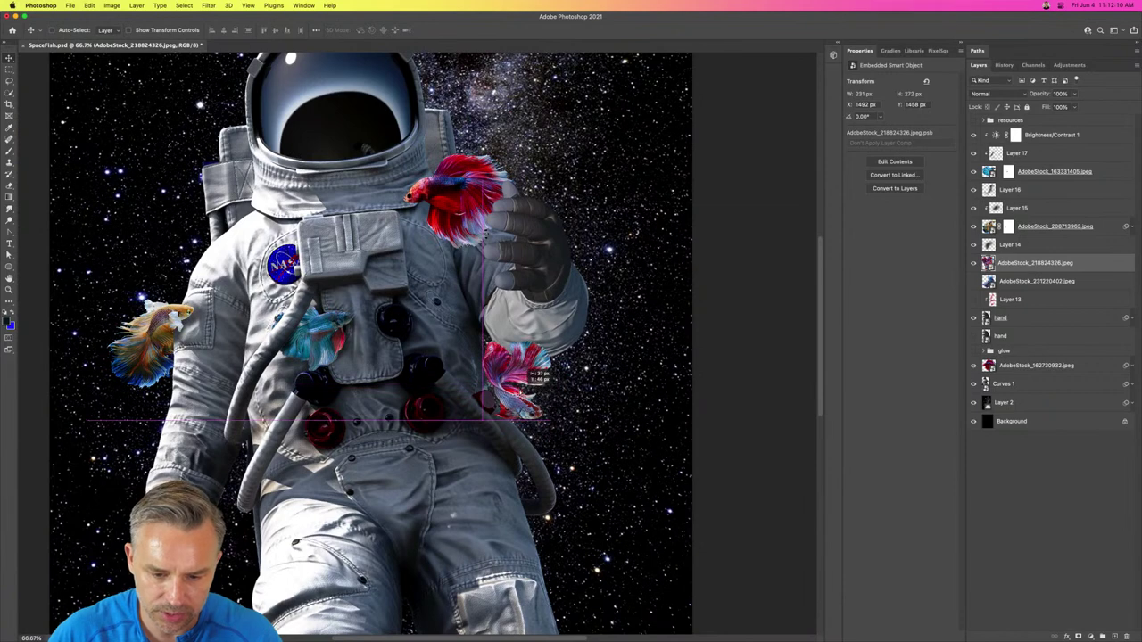
Step: Add a Brightness/Contrast adjustment clipped to the pink fish with Brightness -92 and Contrast -41
click(1092, 636)
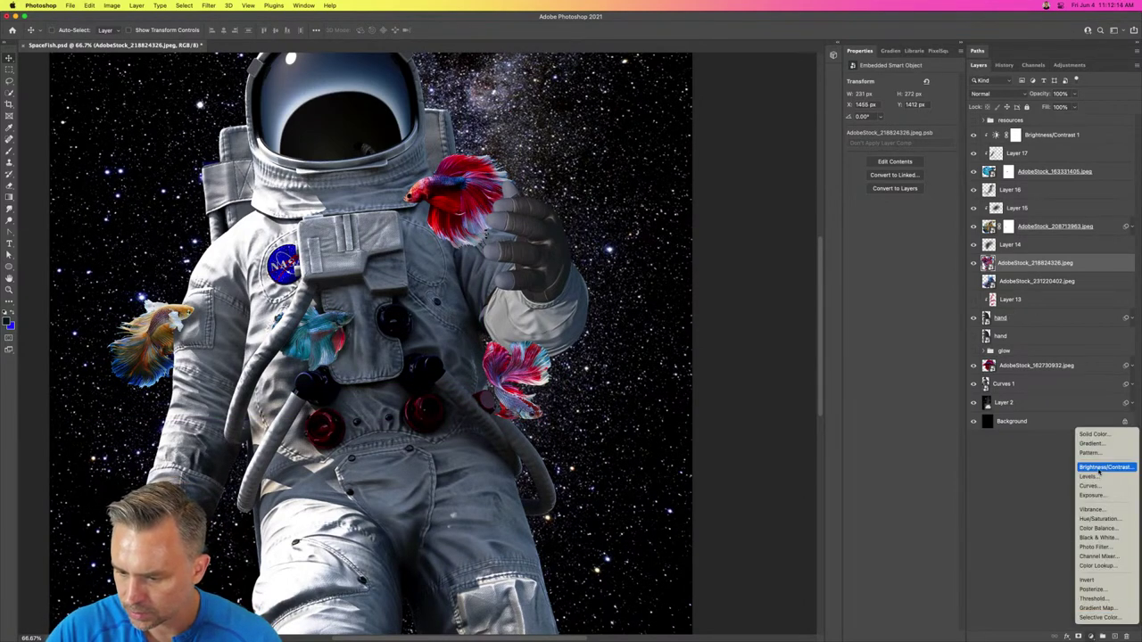
click(1099, 468)
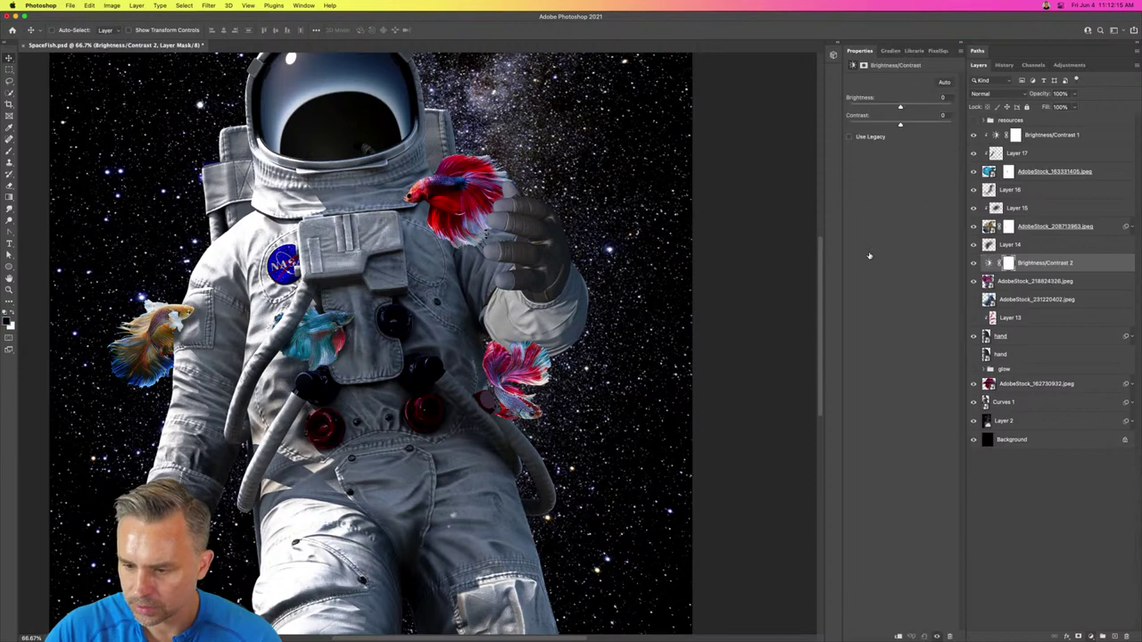
click(859, 124)
click(870, 107)
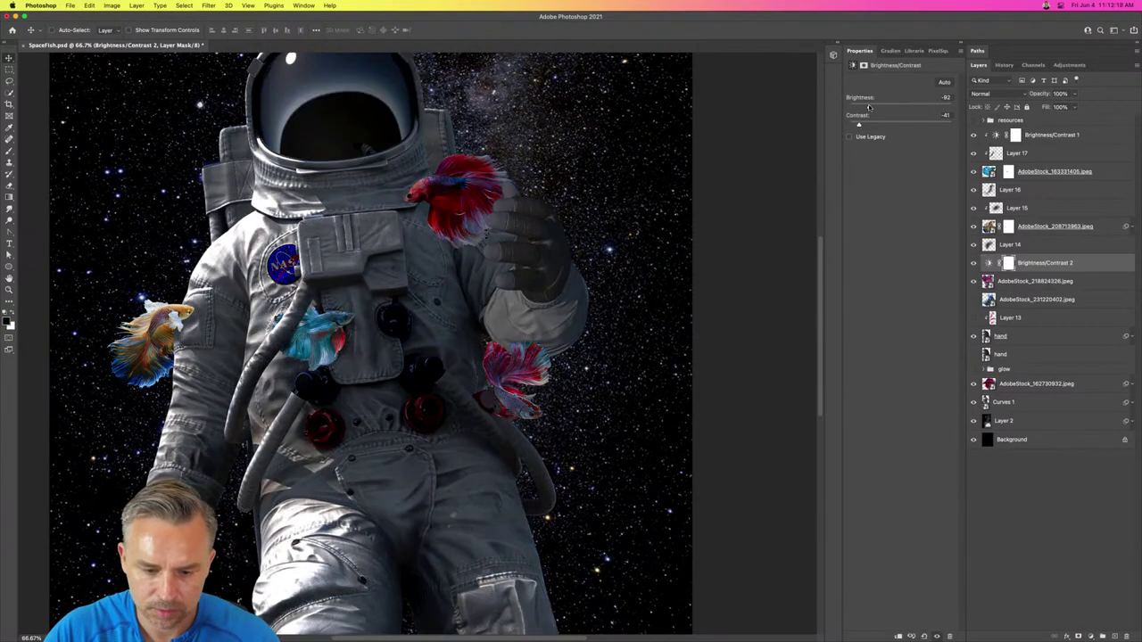
alt+click(1052, 270)
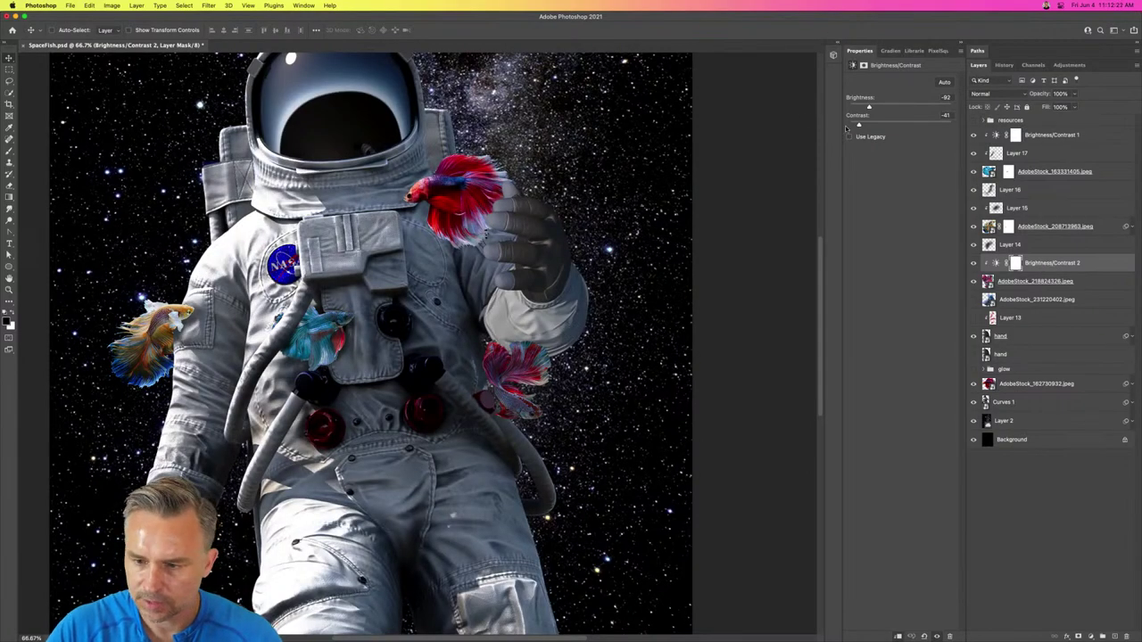
Step: Move the pink fish and its clipped adjustment below the hand layer, tucking it behind the sleeve
key(super+plus)
key(super+plus)
key(super+plus)
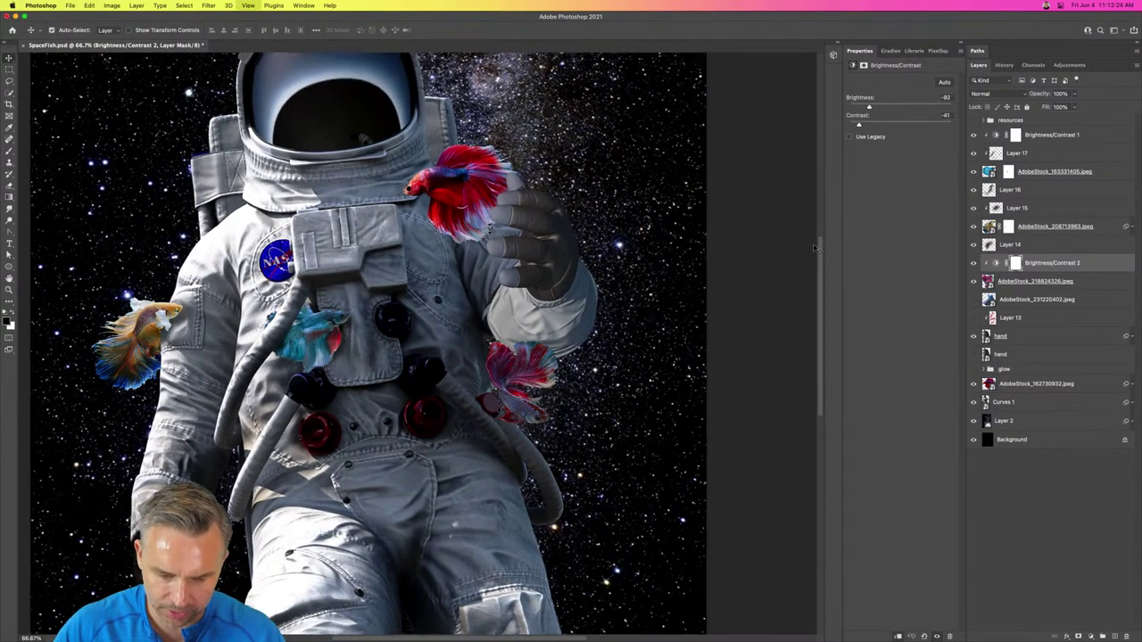
drag(594, 408, 321, 274)
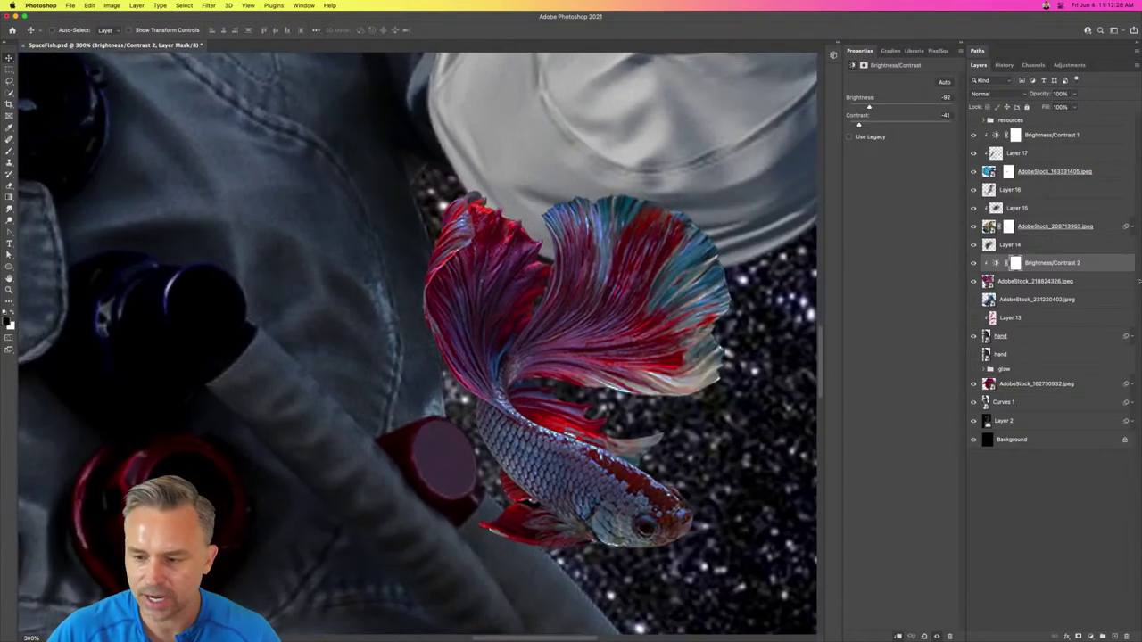
click(1015, 263)
key(b)
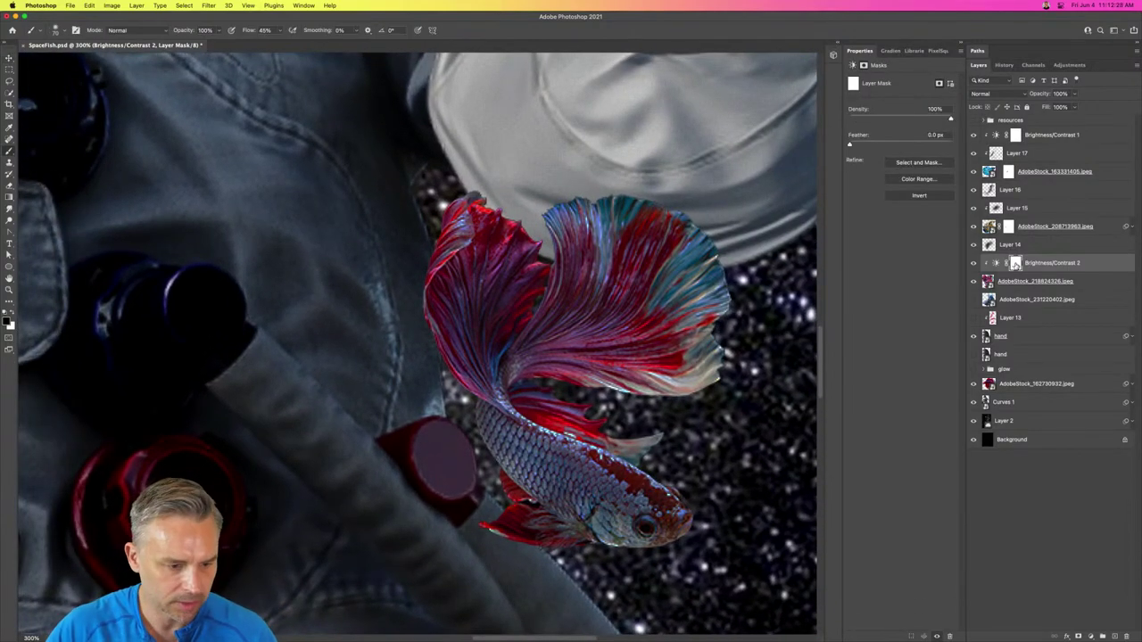
key(bracketright)
key(bracketright)
key(bracketright)
key(bracketright)
key(bracketright)
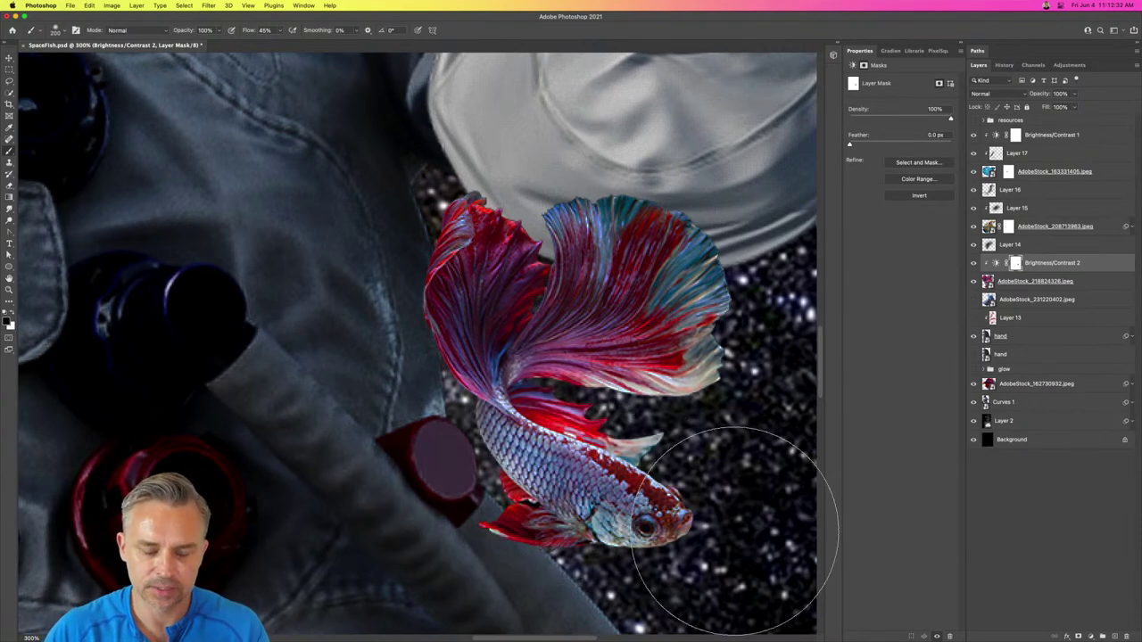
click(973, 263)
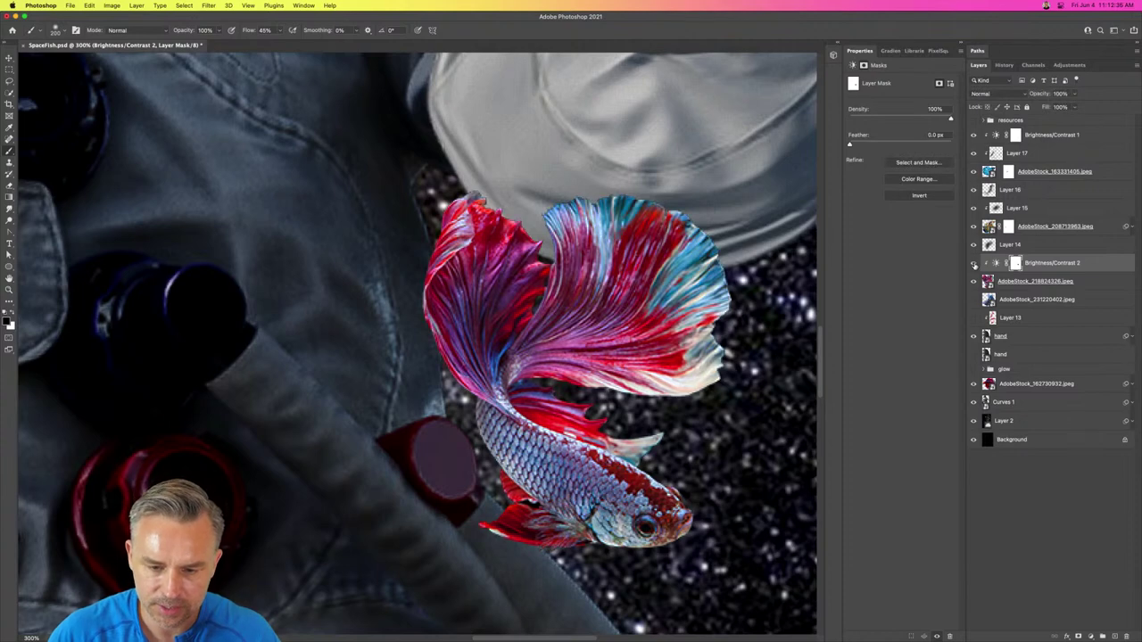
click(973, 263)
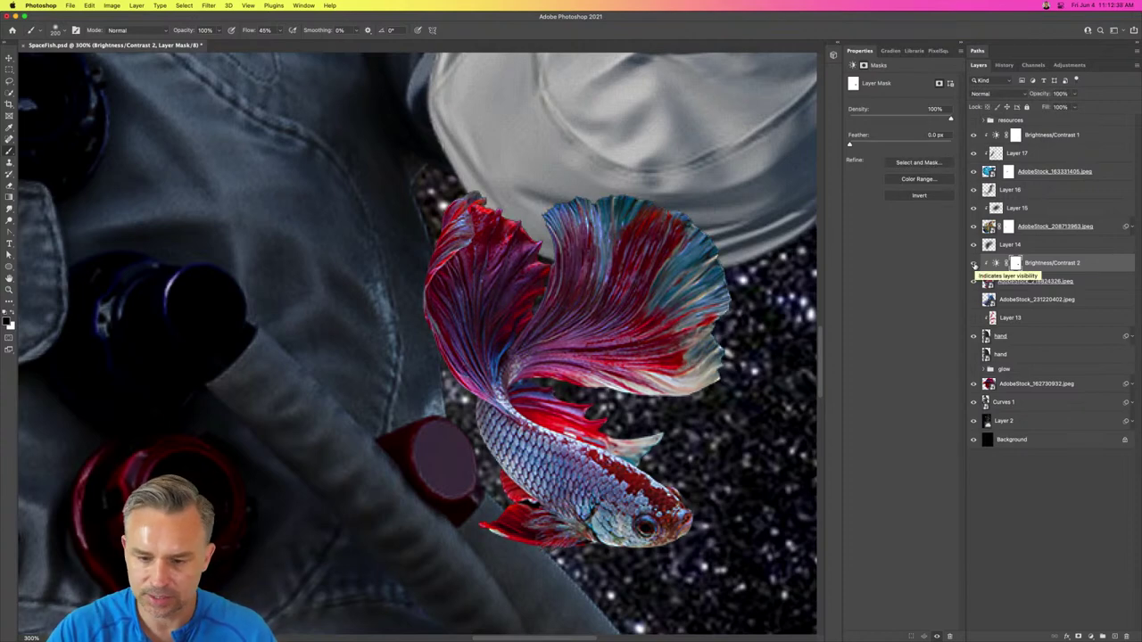
shift+click(1015, 282)
drag(1078, 284, 1080, 354)
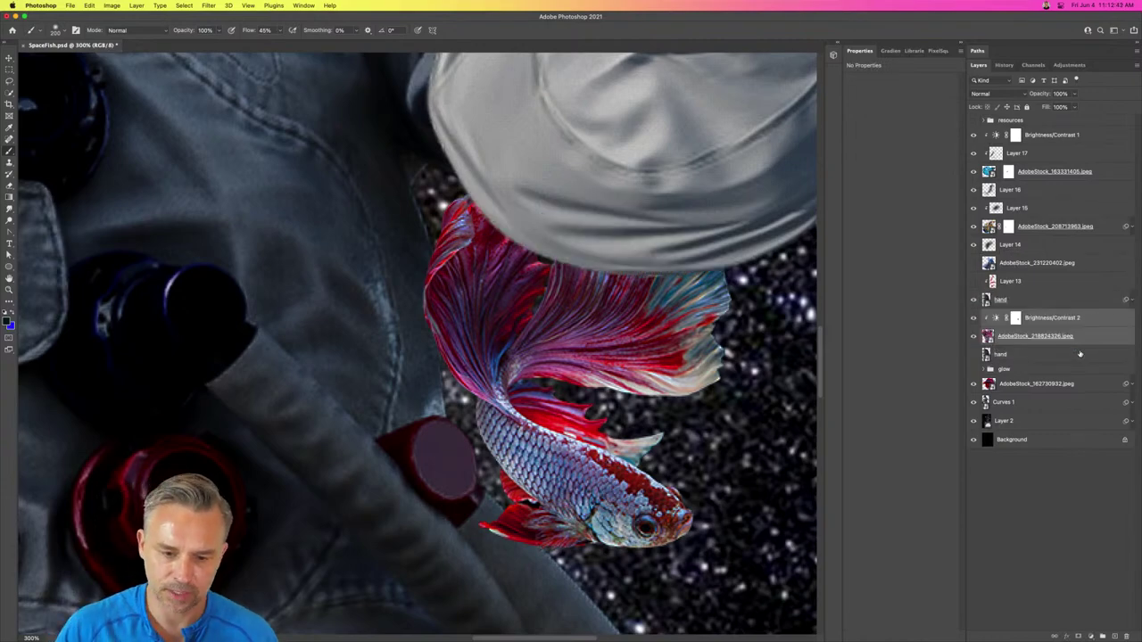
Step: Hide the AdobeStock_231220402.jpeg blue fish above the helmet and save SpaceFish.psd
key(super+0)
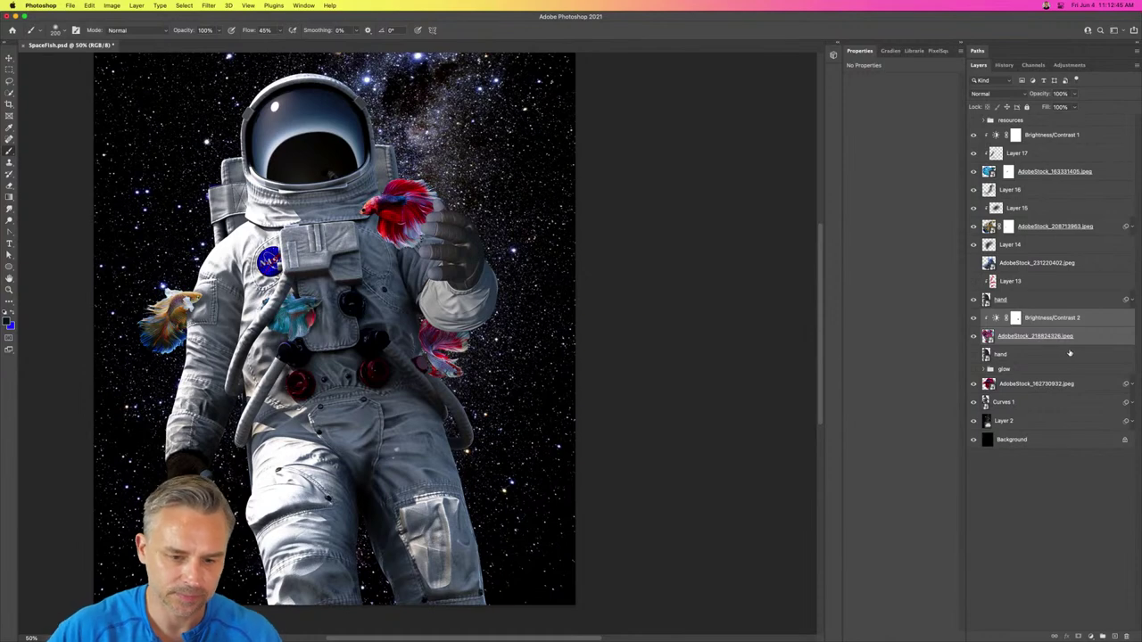
click(9, 57)
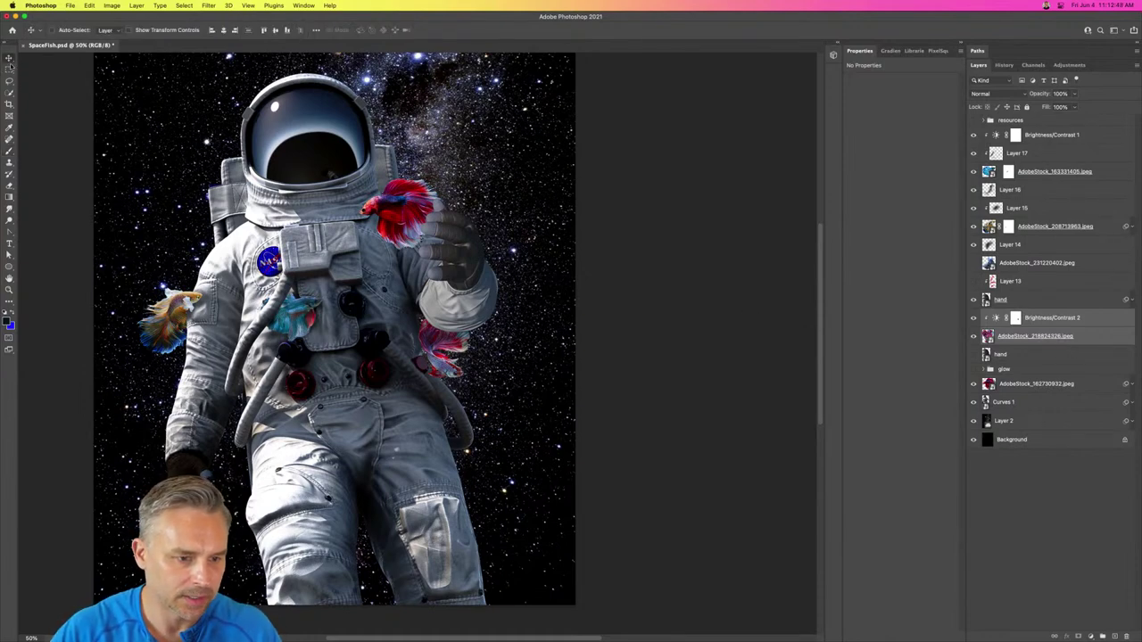
scroll(428, 348, left, 5)
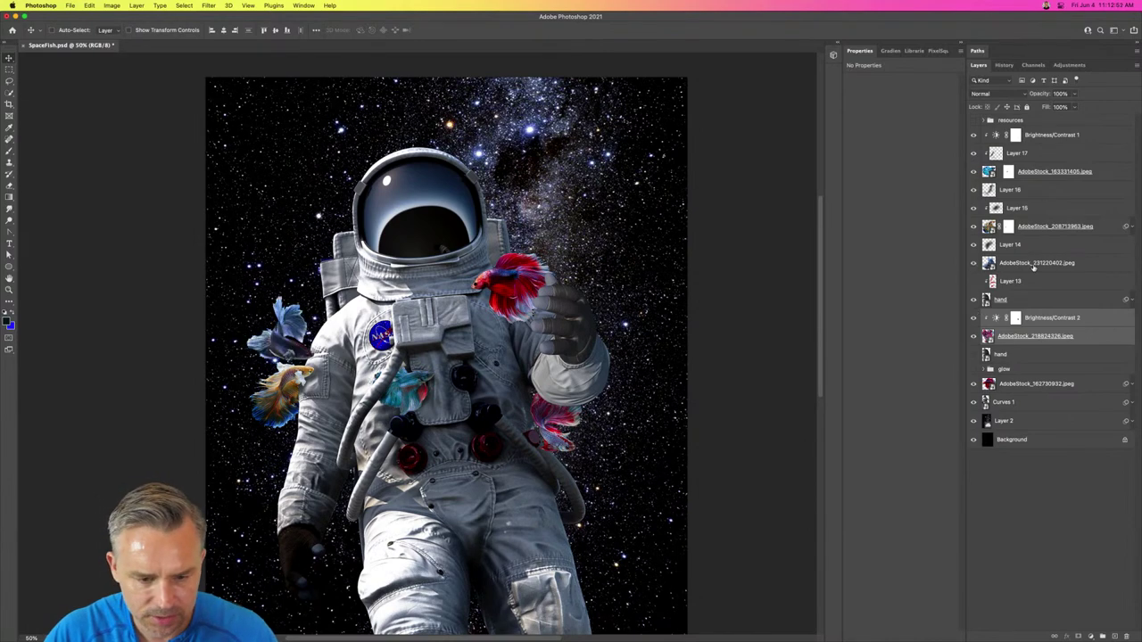
drag(286, 328, 535, 153)
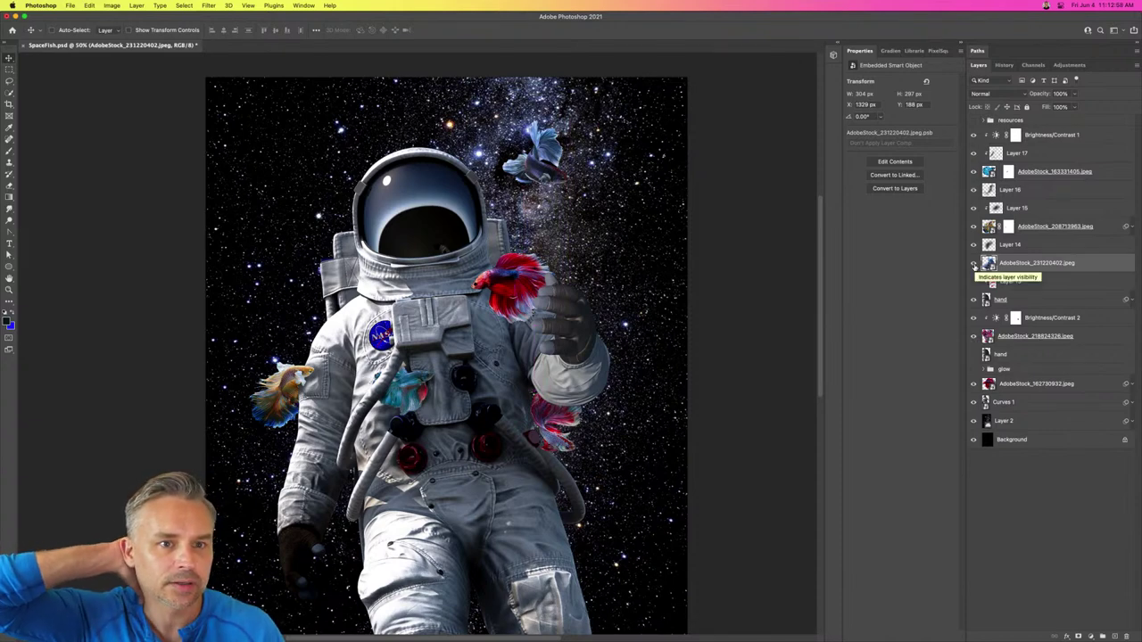
click(973, 263)
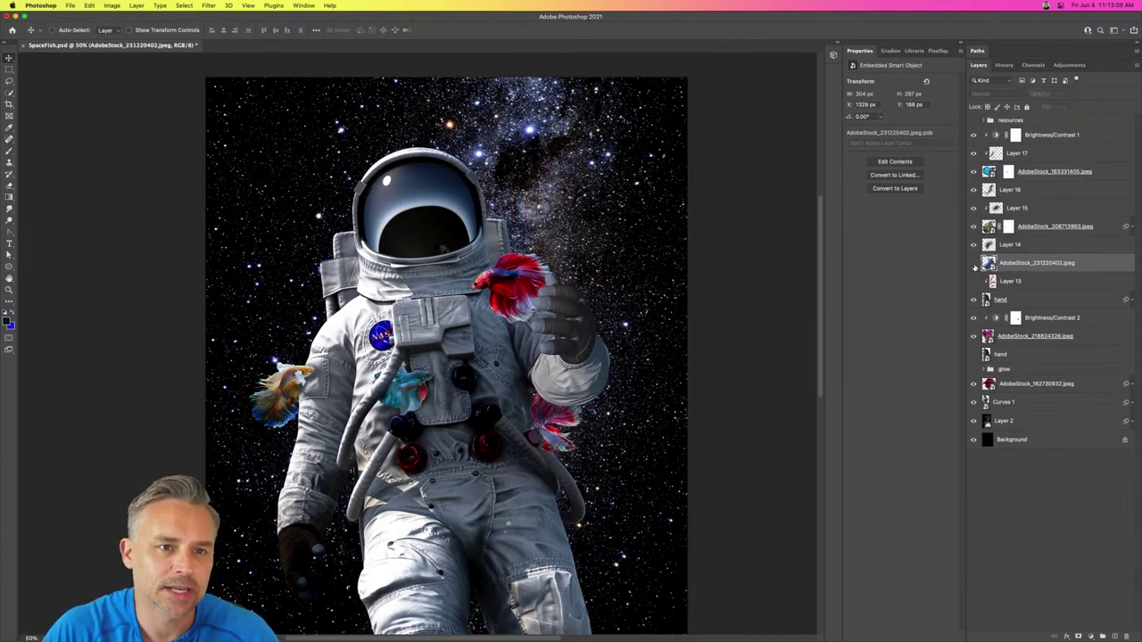
key(super+s)
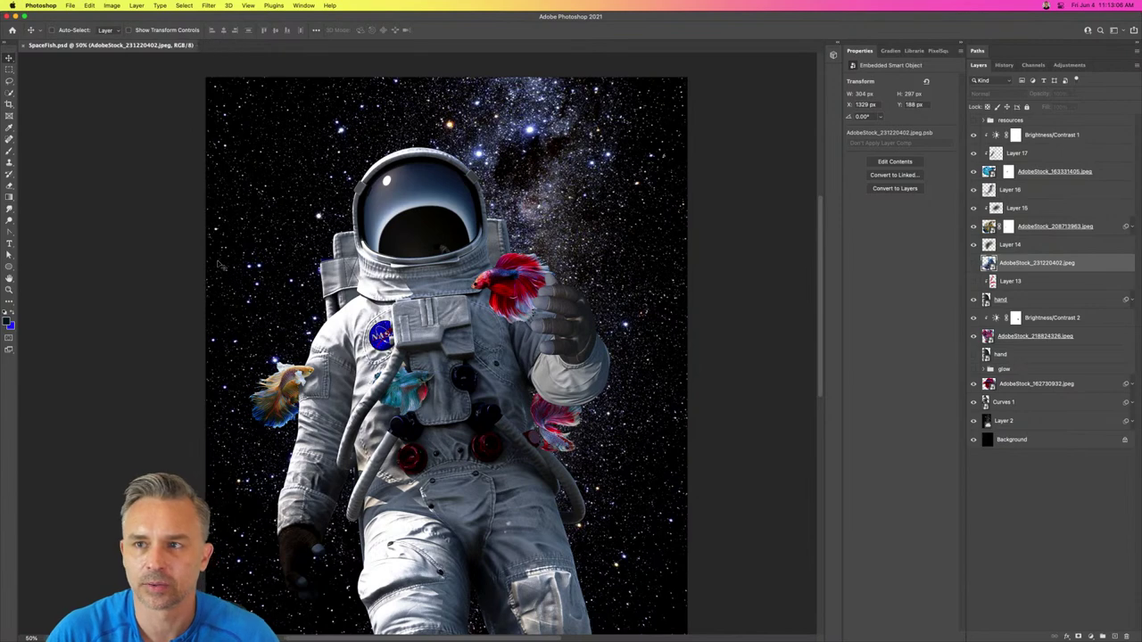
mouse_move(348, 639)
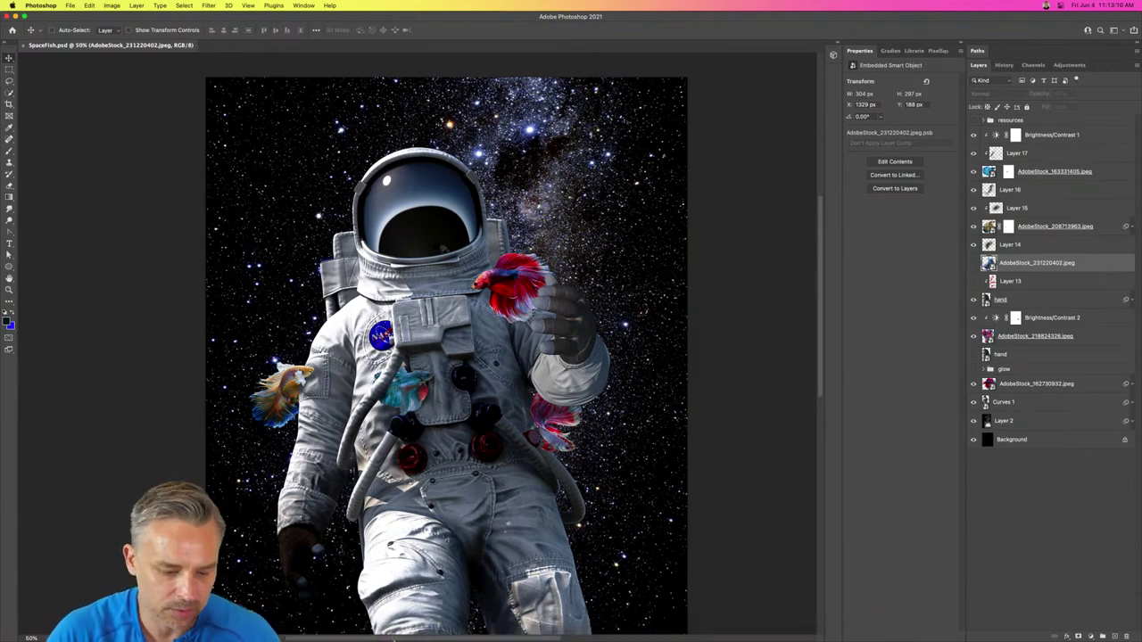
Step: Open the Desktop's untitled folder in Finder and enlarge the image previews
click(274, 631)
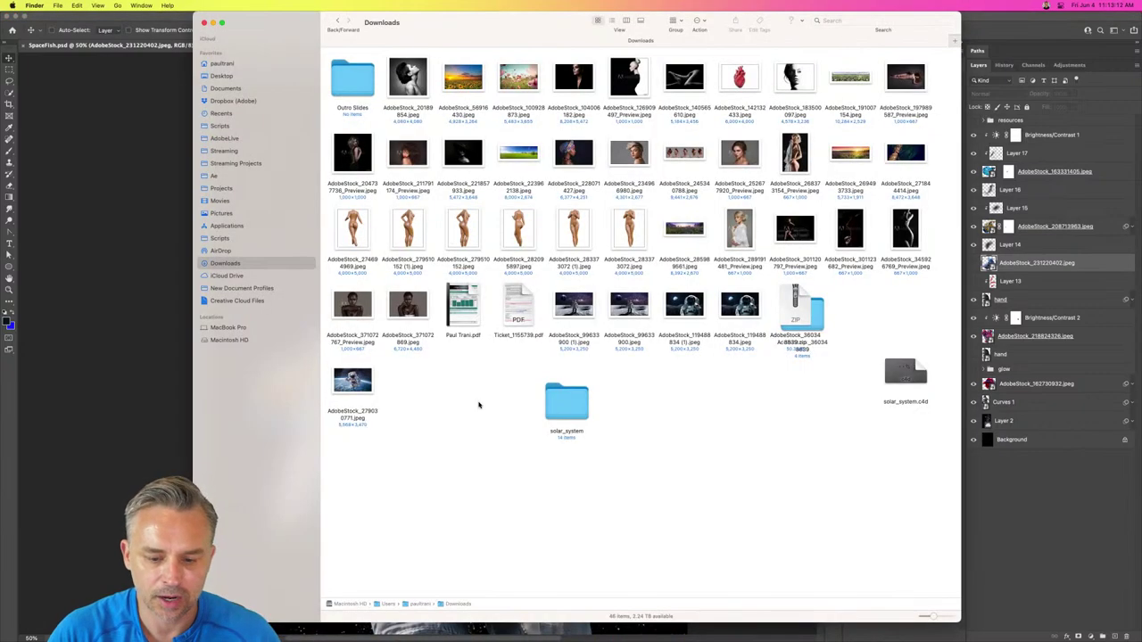
click(223, 75)
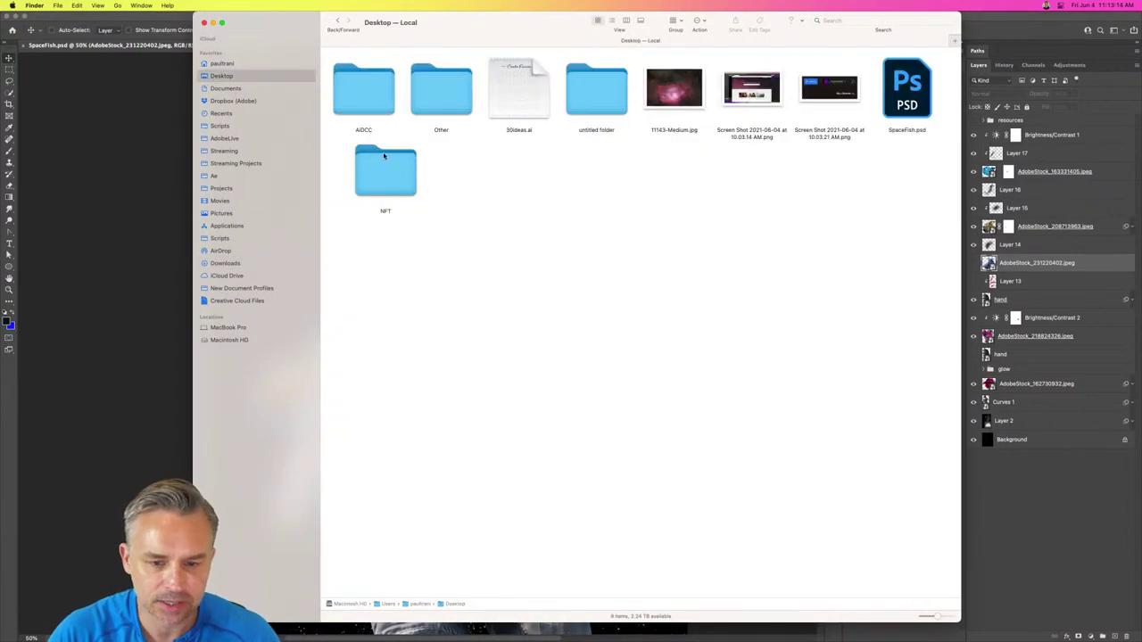
click(580, 89)
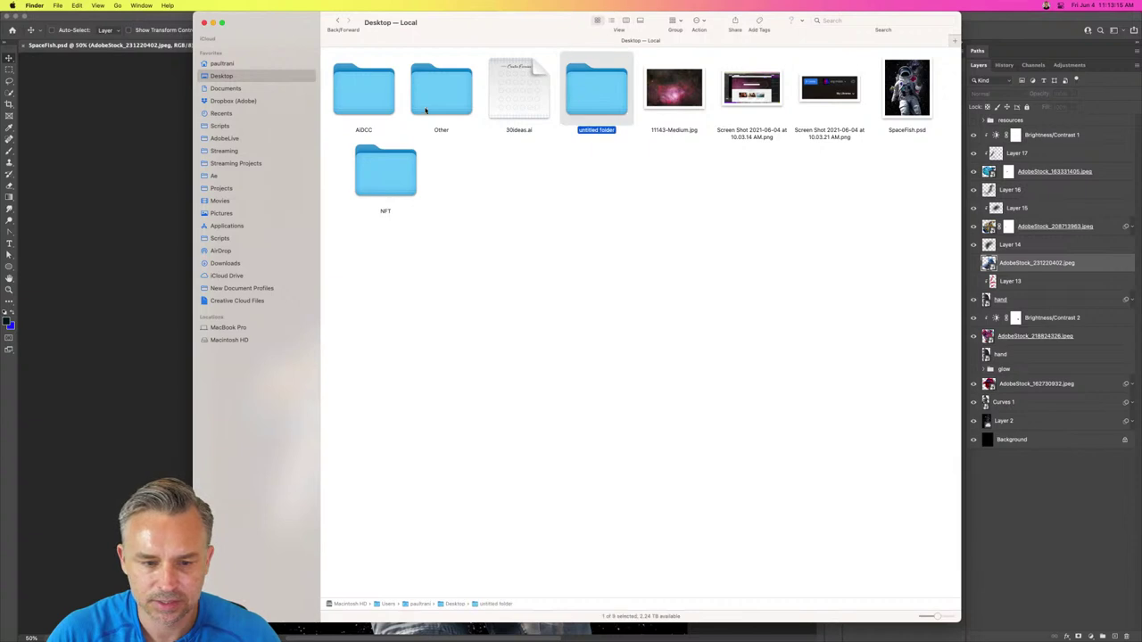
double_click(602, 97)
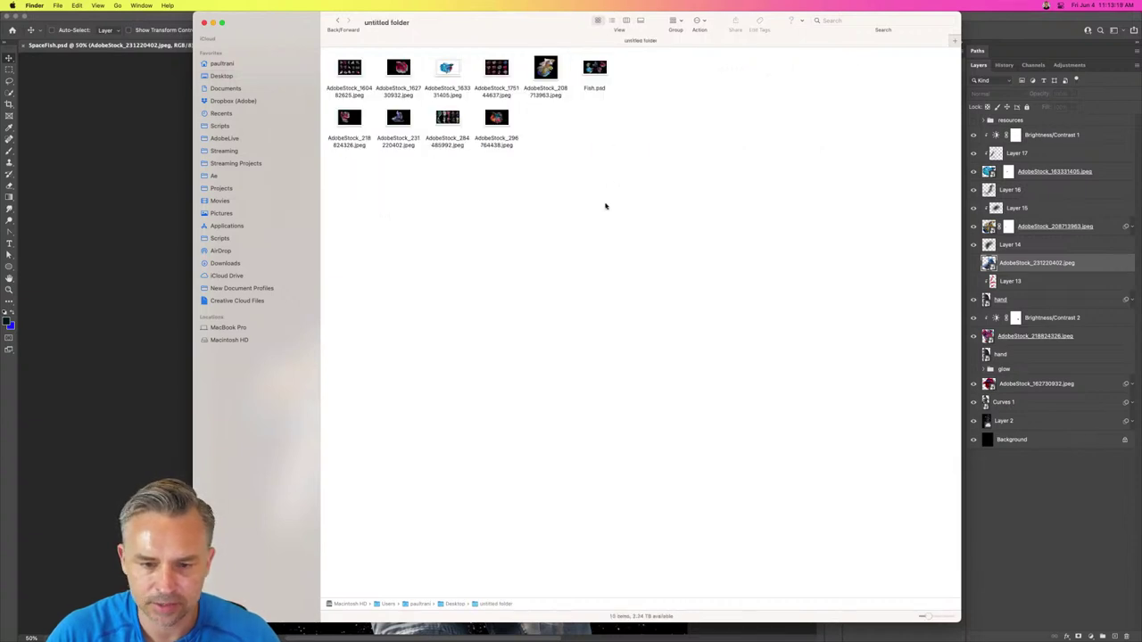
drag(922, 615, 947, 616)
Step: Widen the Finder window, select Fish.psd, and return to Photoshop
click(451, 171)
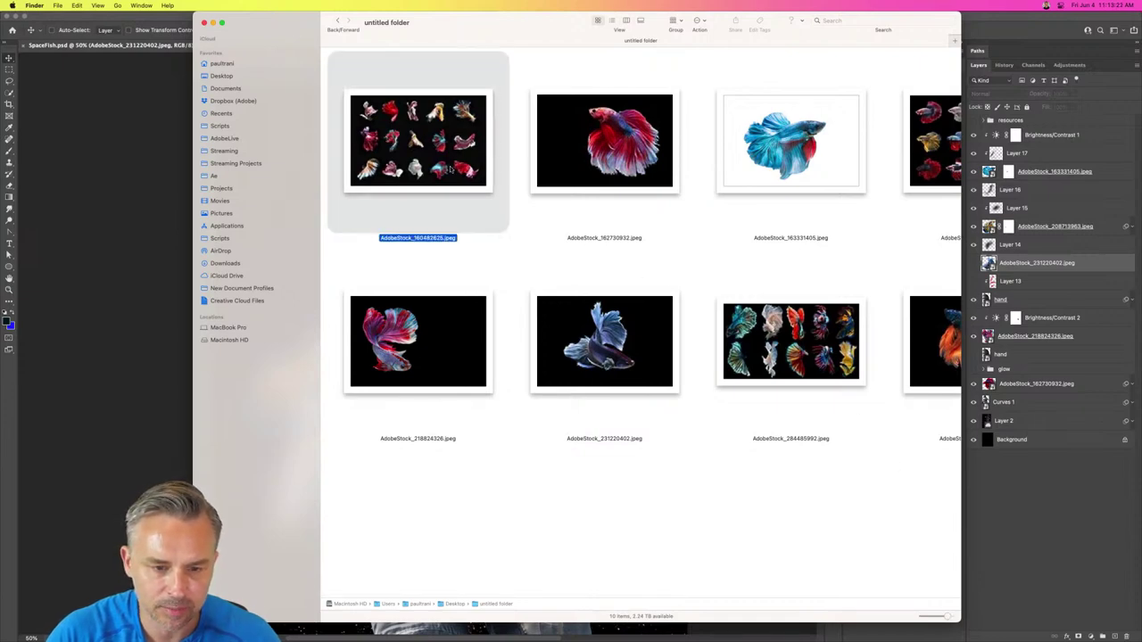
click(523, 311)
scroll(581, 301, right, 10)
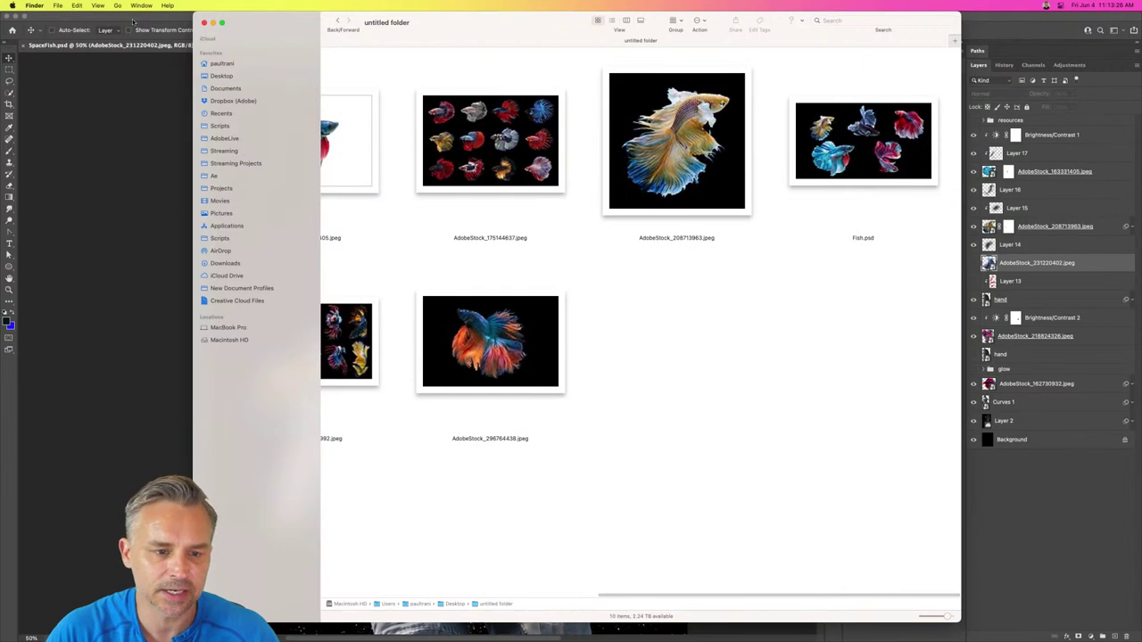
drag(193, 14, 5, 29)
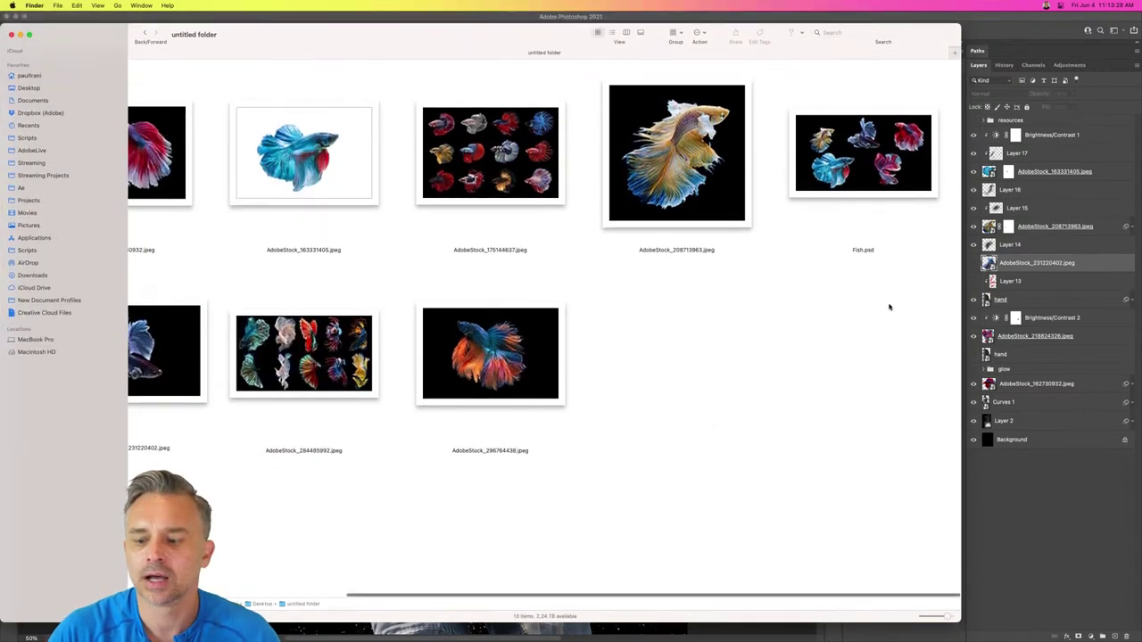
drag(953, 618, 1138, 548)
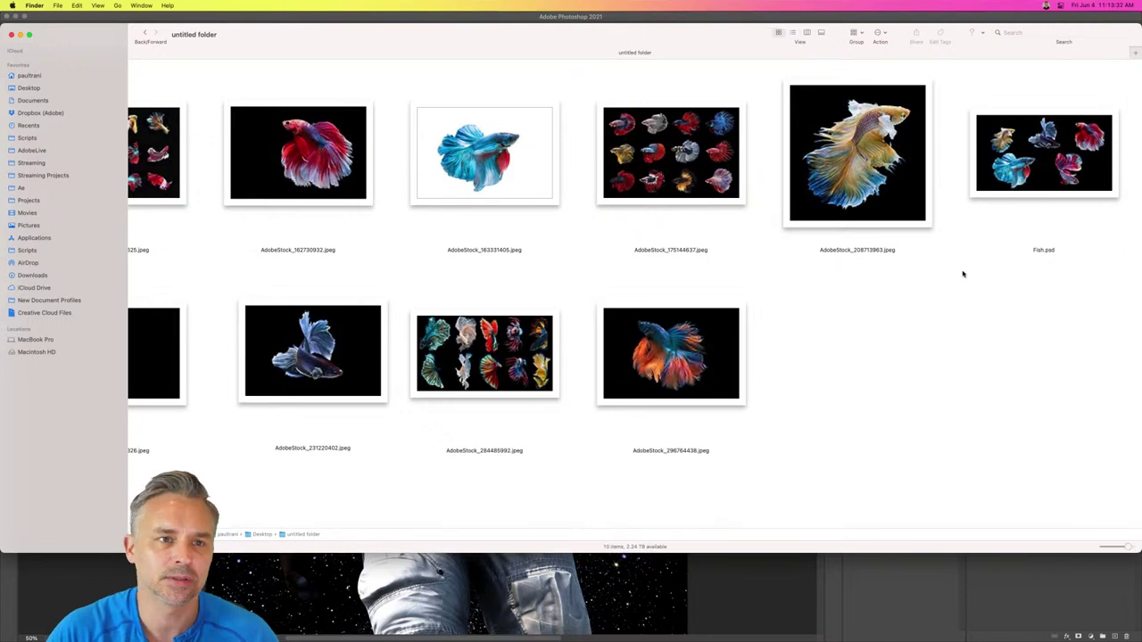
scroll(512, 248, left, 3)
scroll(520, 249, right, 3)
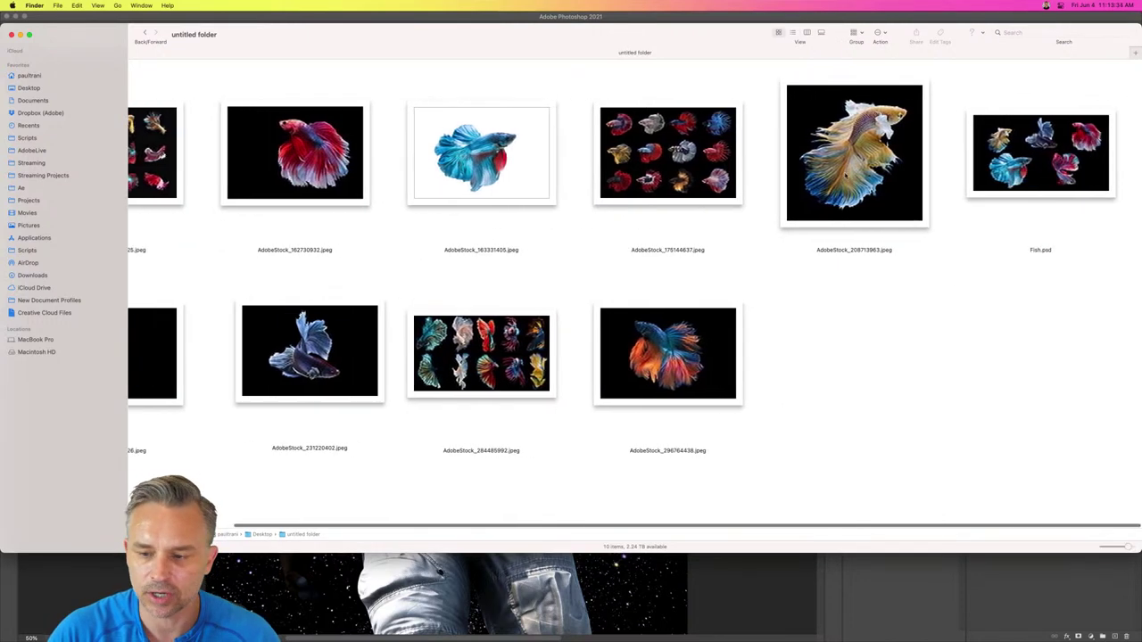
click(1002, 152)
key(super+Tab)
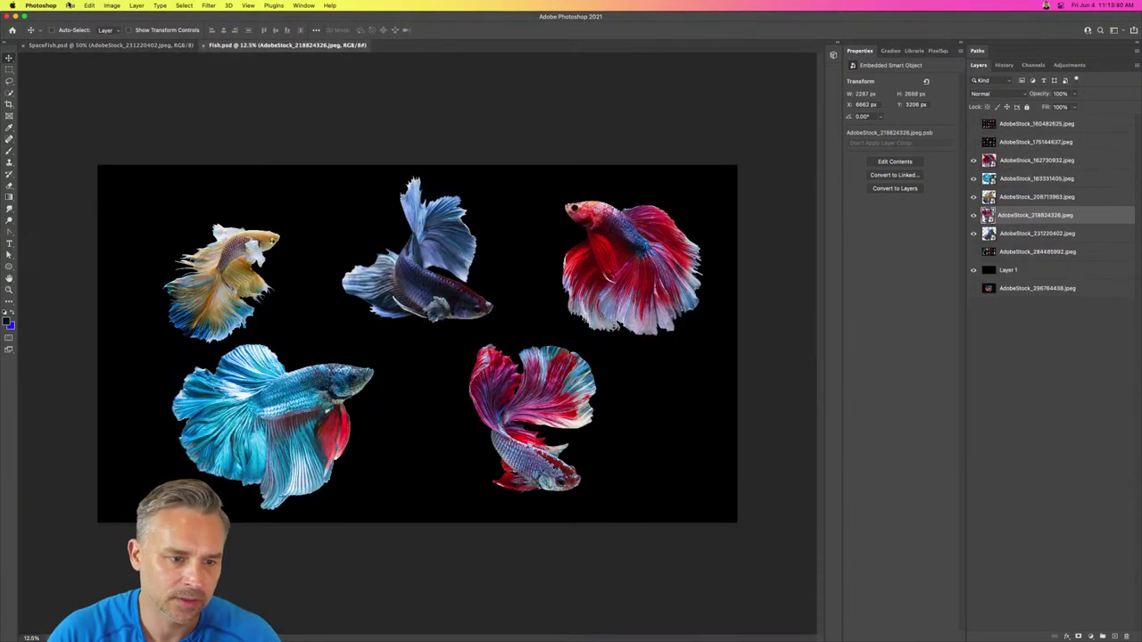
Step: In Fish.psd, shift and hide the AdobeStock_175144637 grid, show AdobeStock_160482625, and zoom in
click(70, 5)
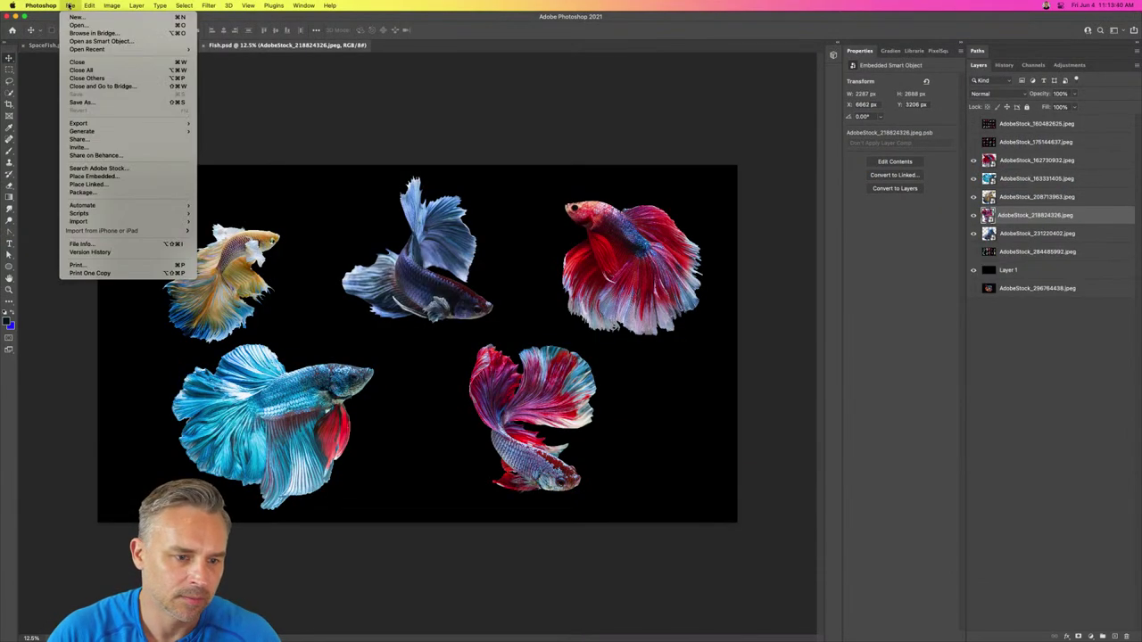
mouse_move(75, 221)
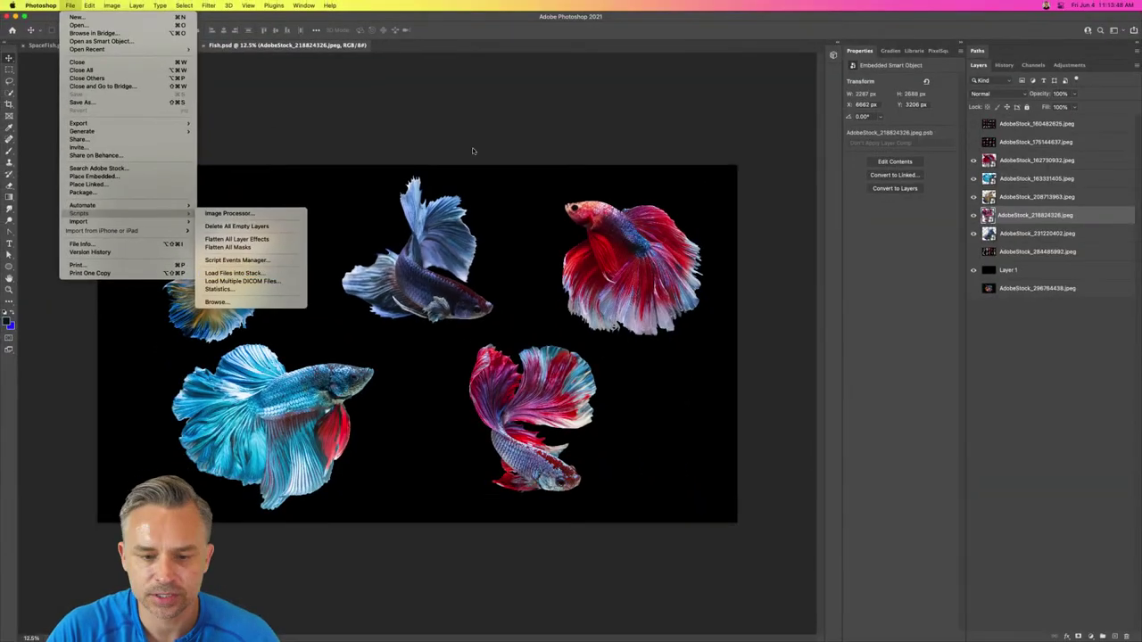
click(473, 149)
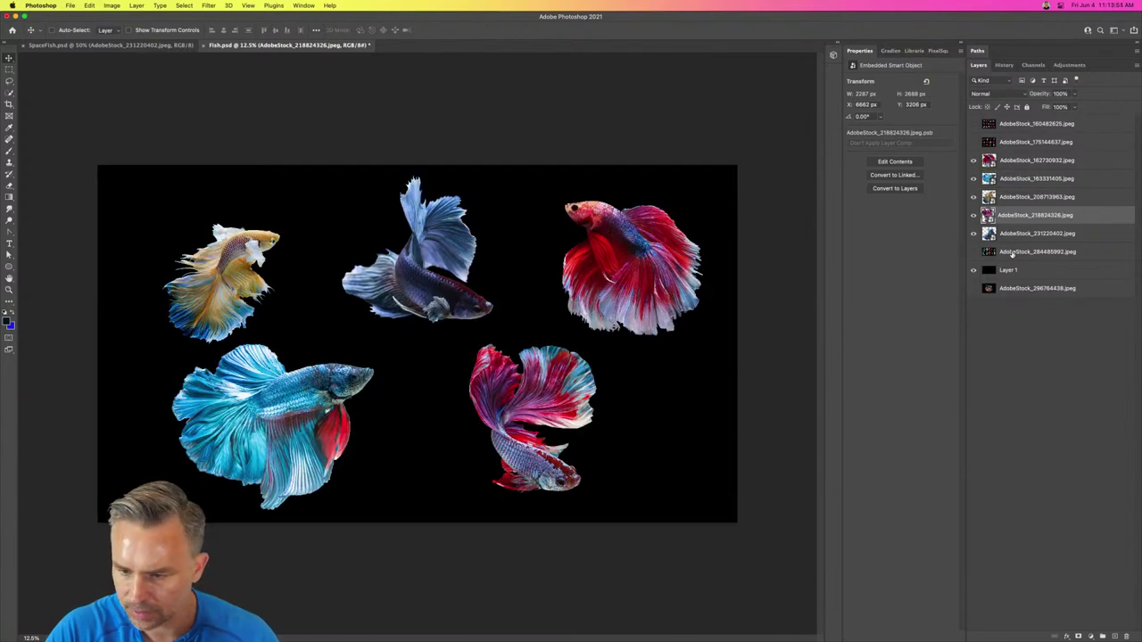
click(1026, 143)
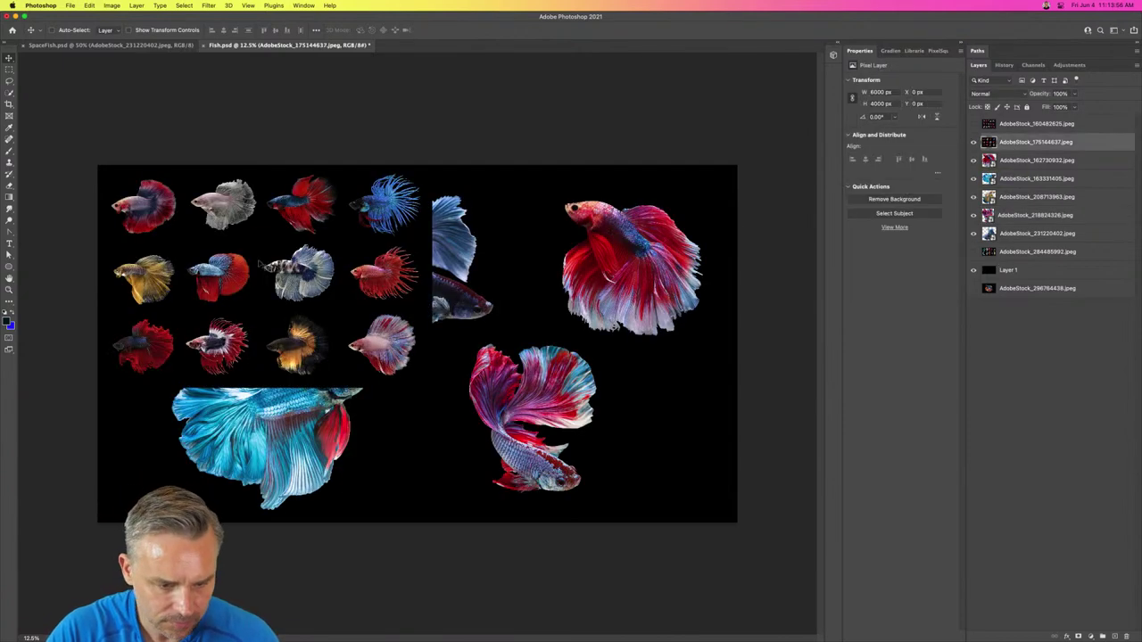
drag(248, 263, 441, 316)
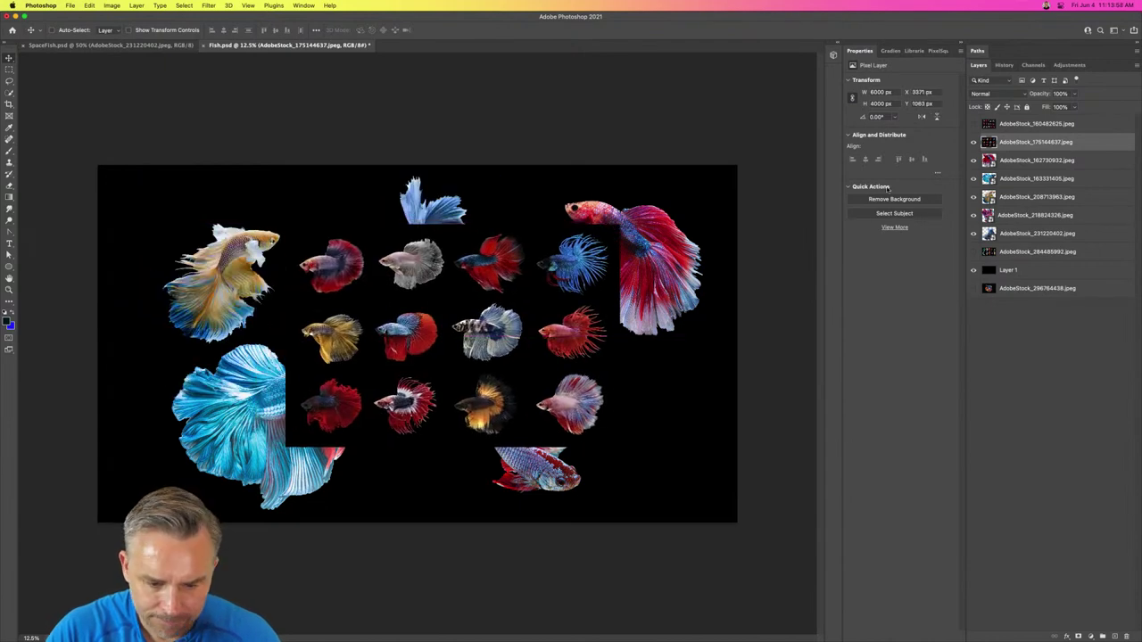
click(973, 123)
click(973, 142)
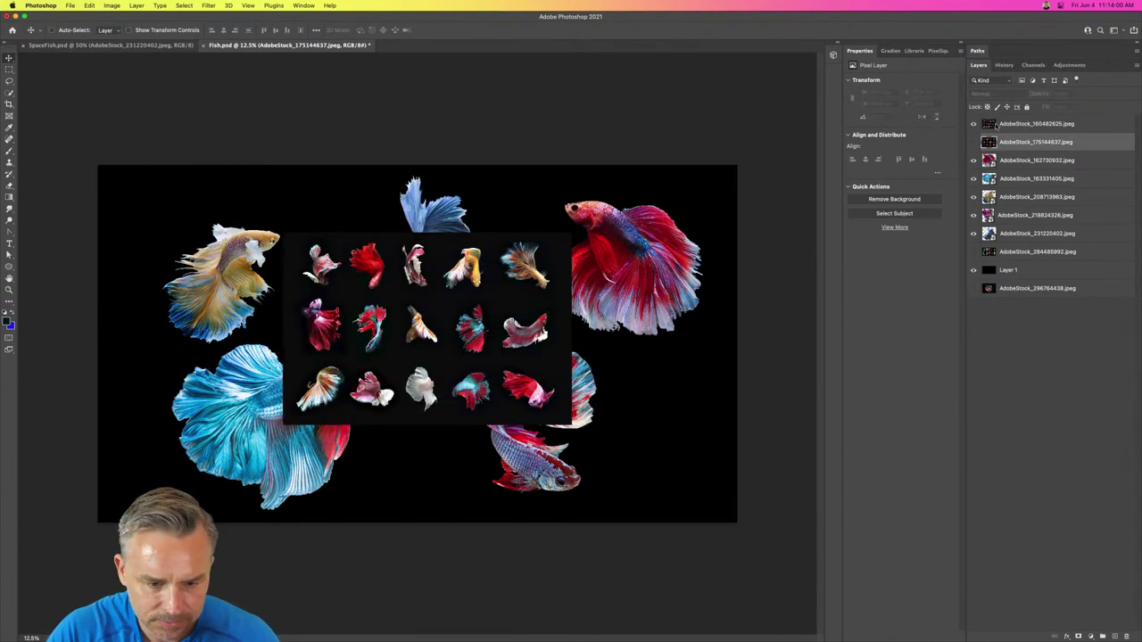
click(1035, 123)
key(super+equal)
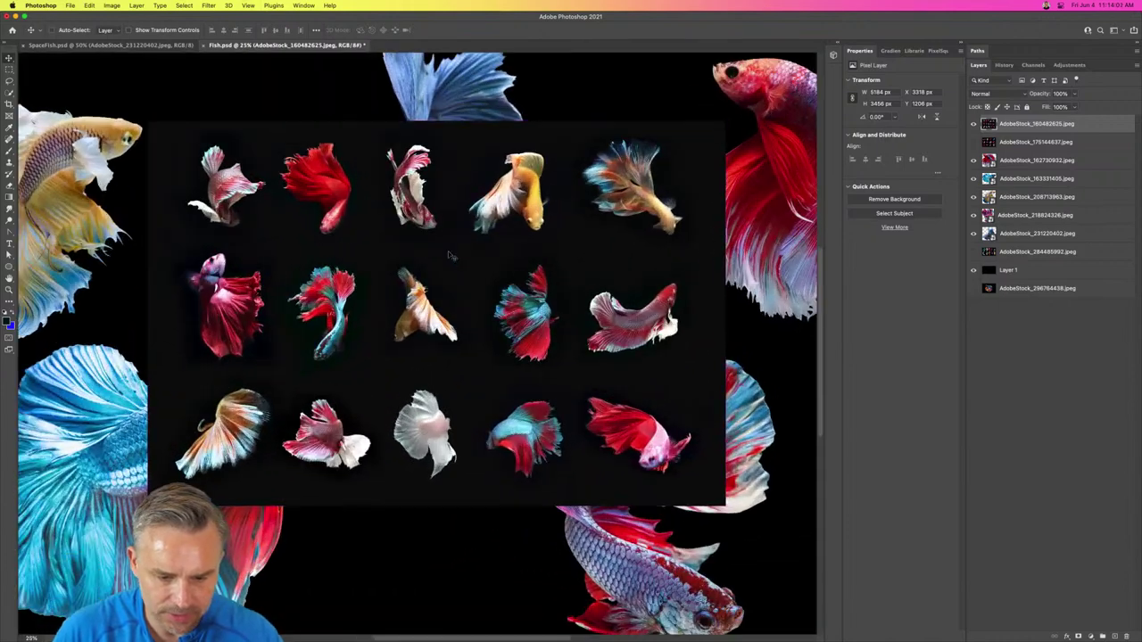
key(super+equal)
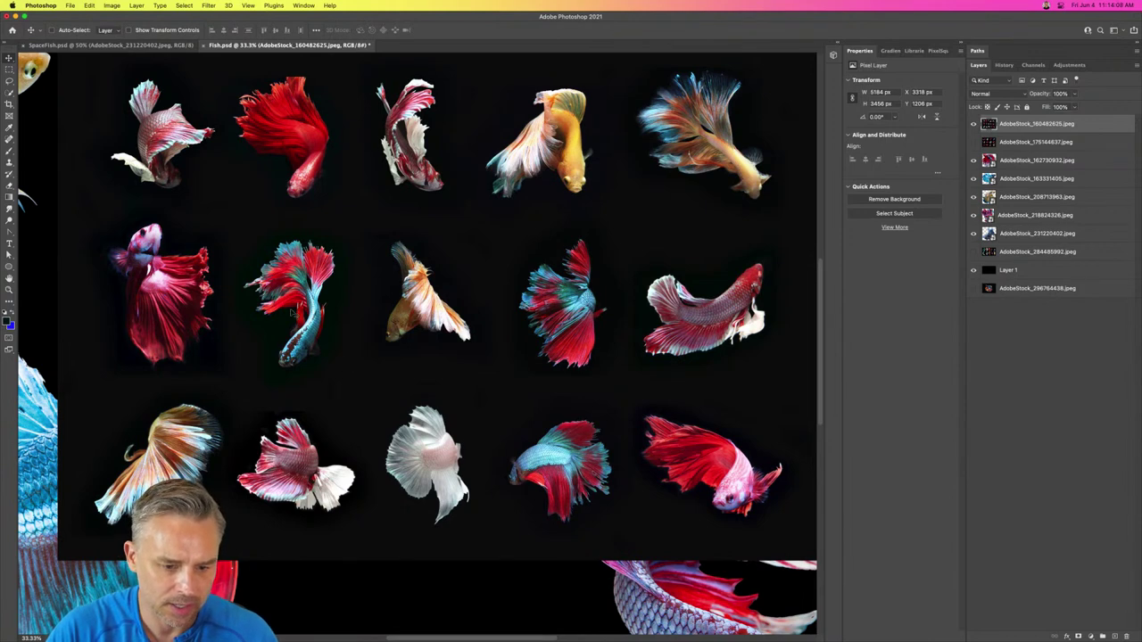
Step: Copy the red fish at the grid's bottom right onto its own layer and mask off its black background
key(m)
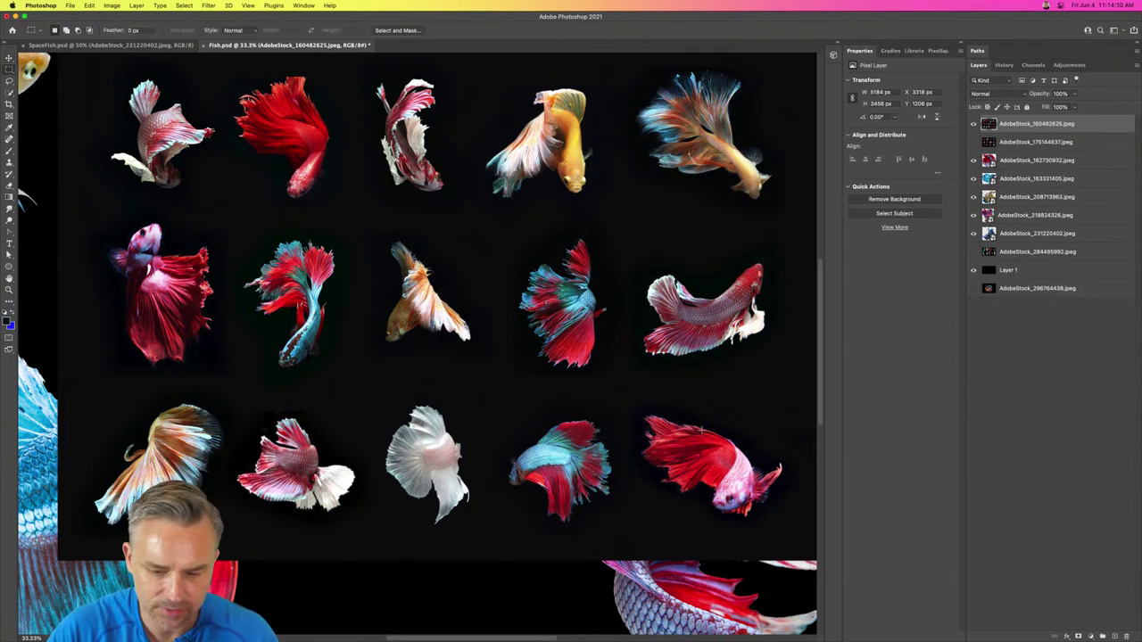
drag(622, 397, 790, 532)
key(super+alt+shift+v)
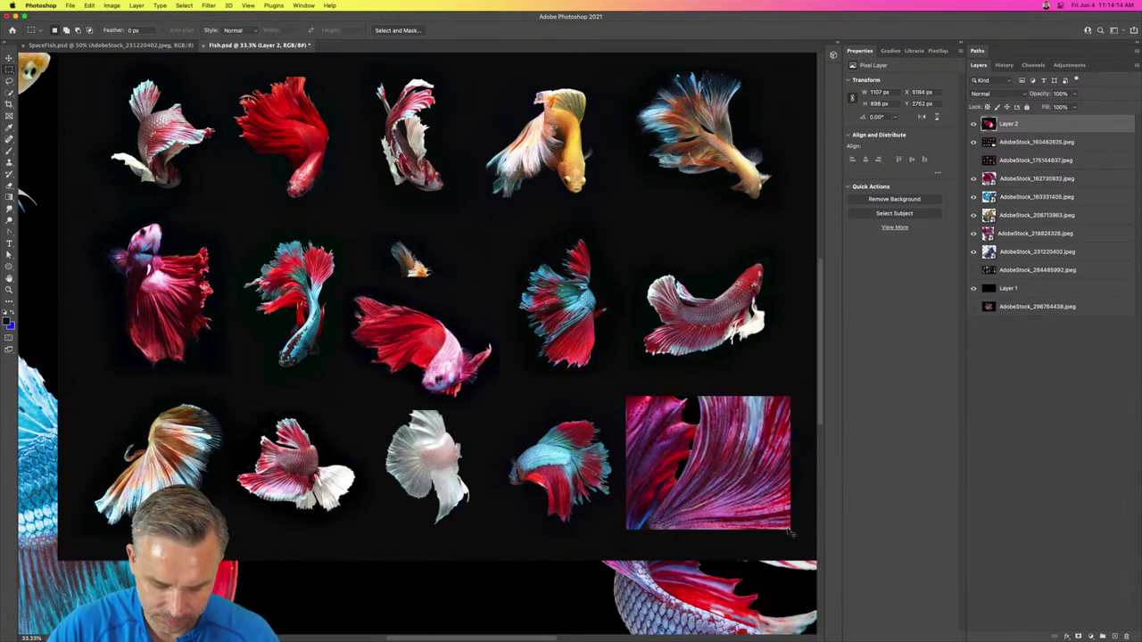
key(super+z)
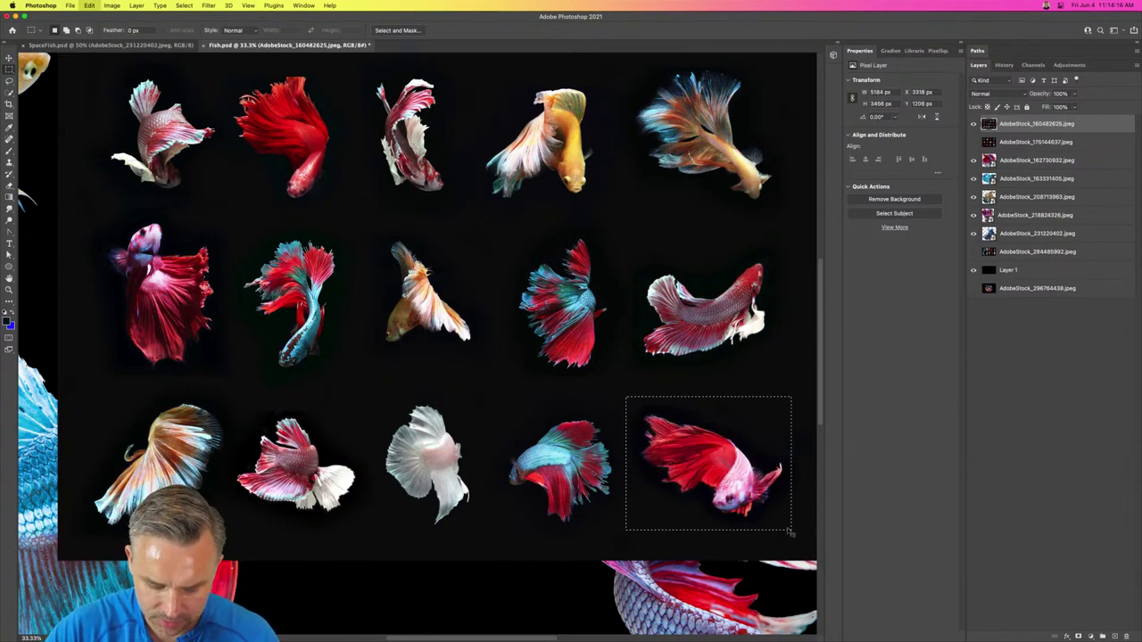
key(super+j)
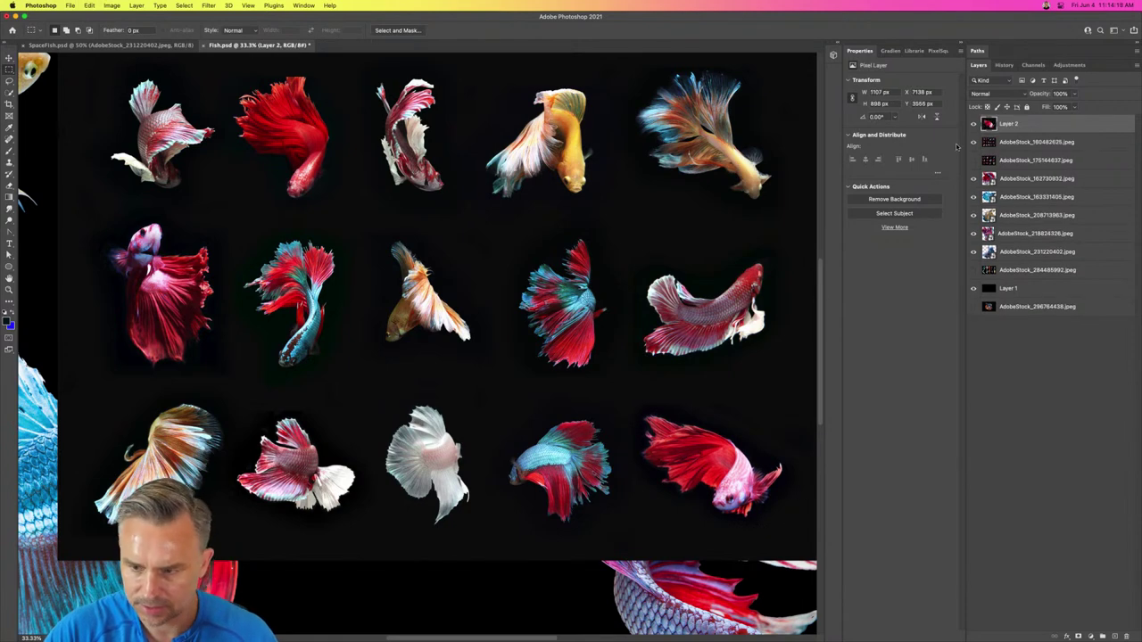
click(973, 143)
scroll(568, 328, down, 2)
scroll(568, 328, right, 3)
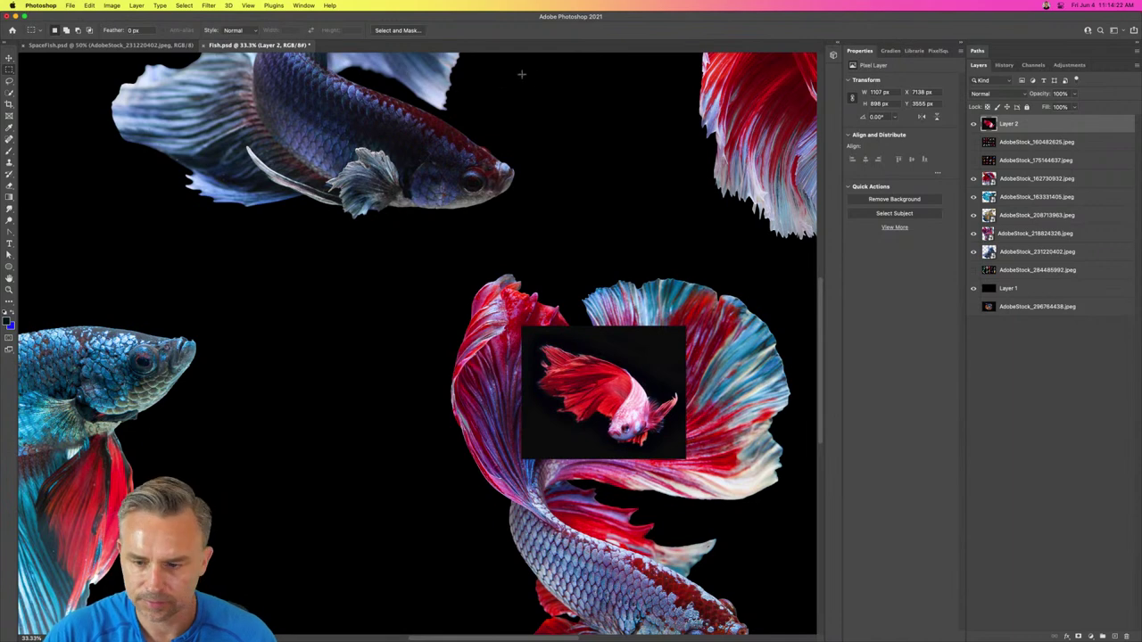
click(1033, 65)
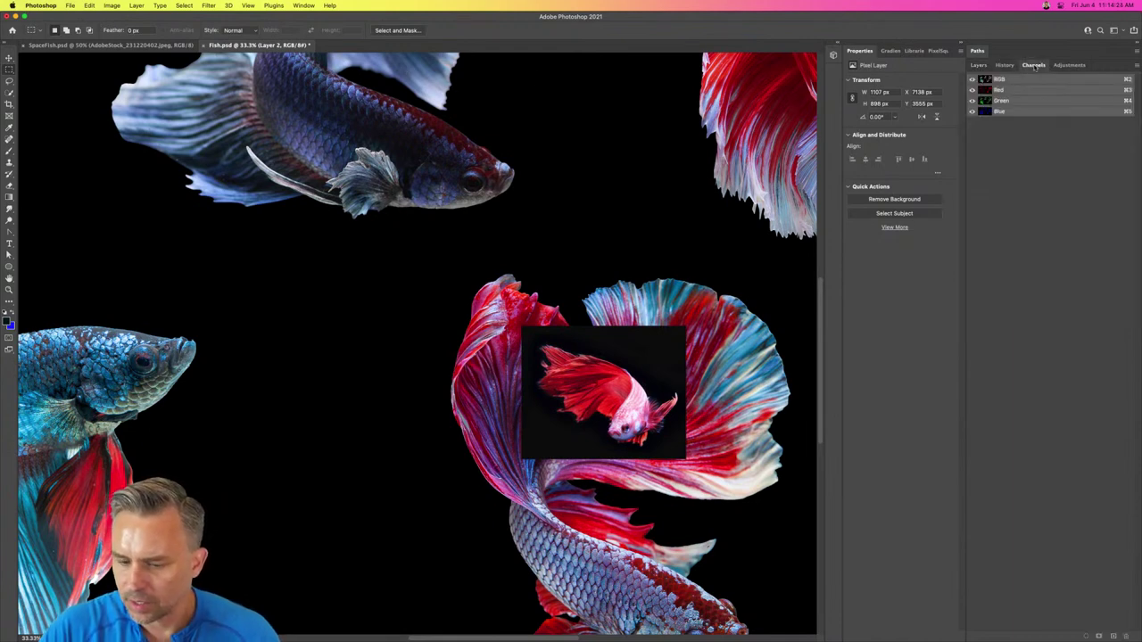
click(978, 65)
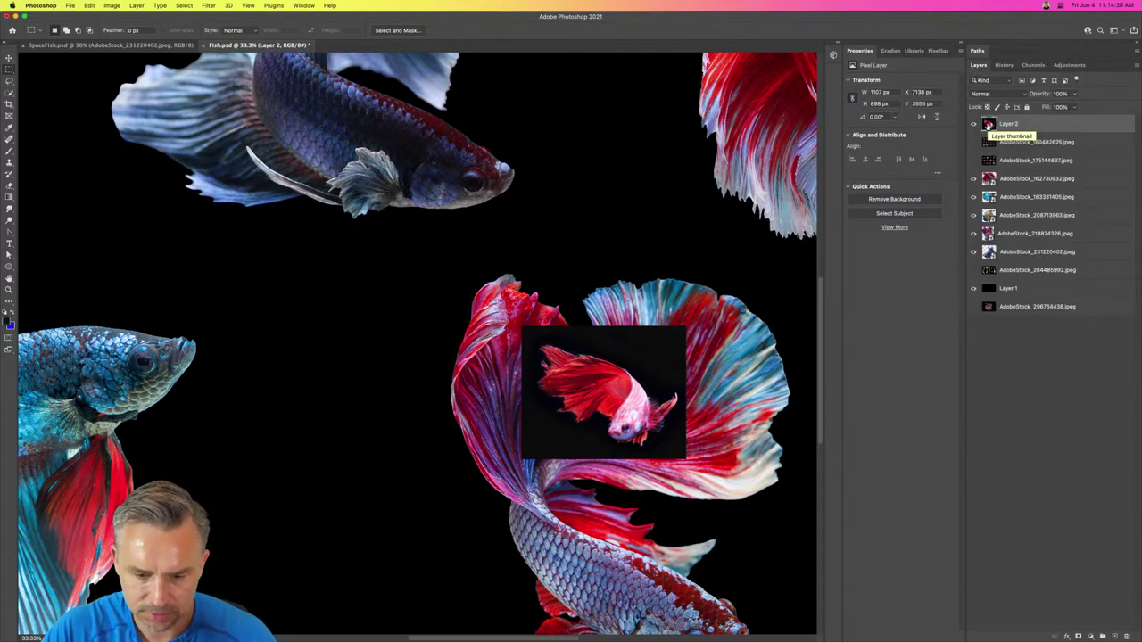
click(883, 201)
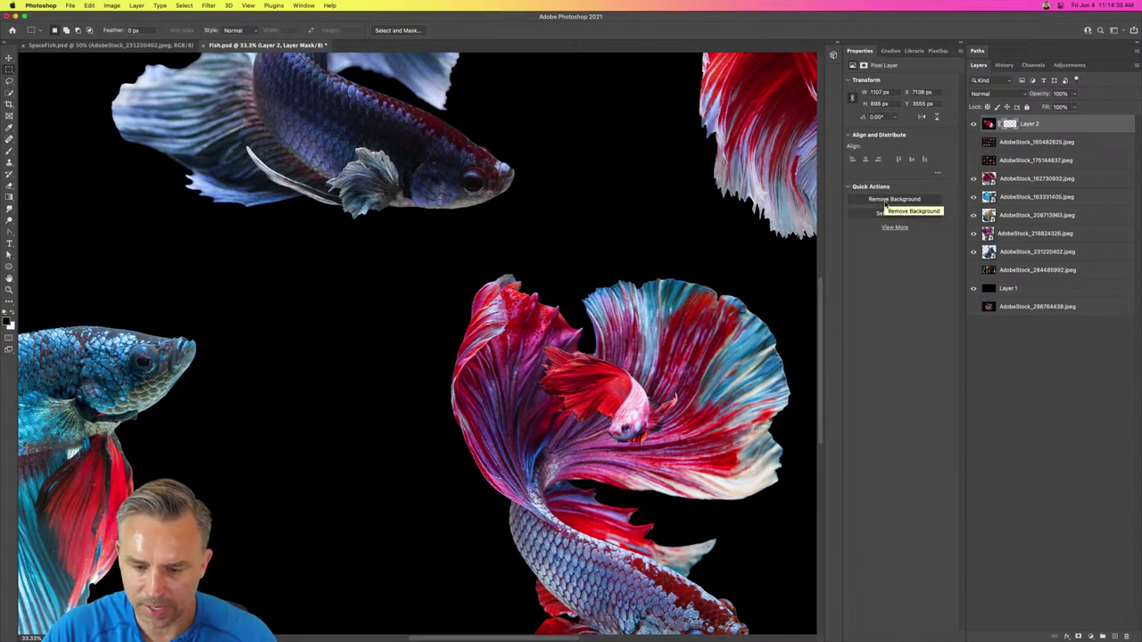
Step: Copy the pink-red fish at the second row's left onto its own Layer 3
click(974, 143)
click(1005, 147)
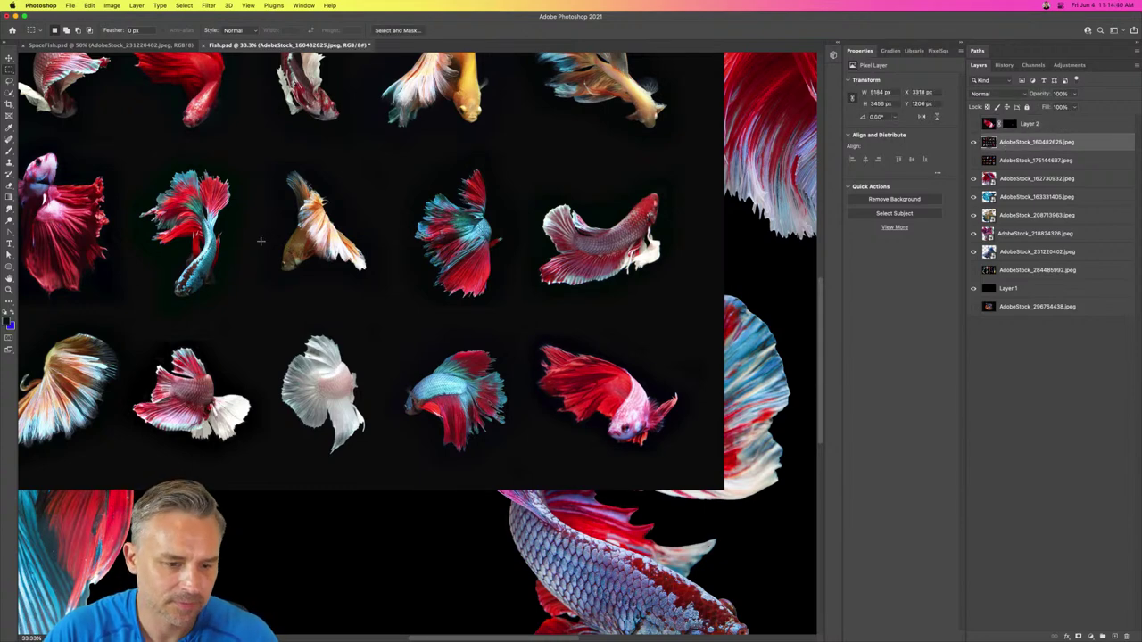
scroll(261, 237, up, 1)
scroll(260, 237, left, 1)
scroll(295, 257, up, 3)
scroll(294, 257, left, 5)
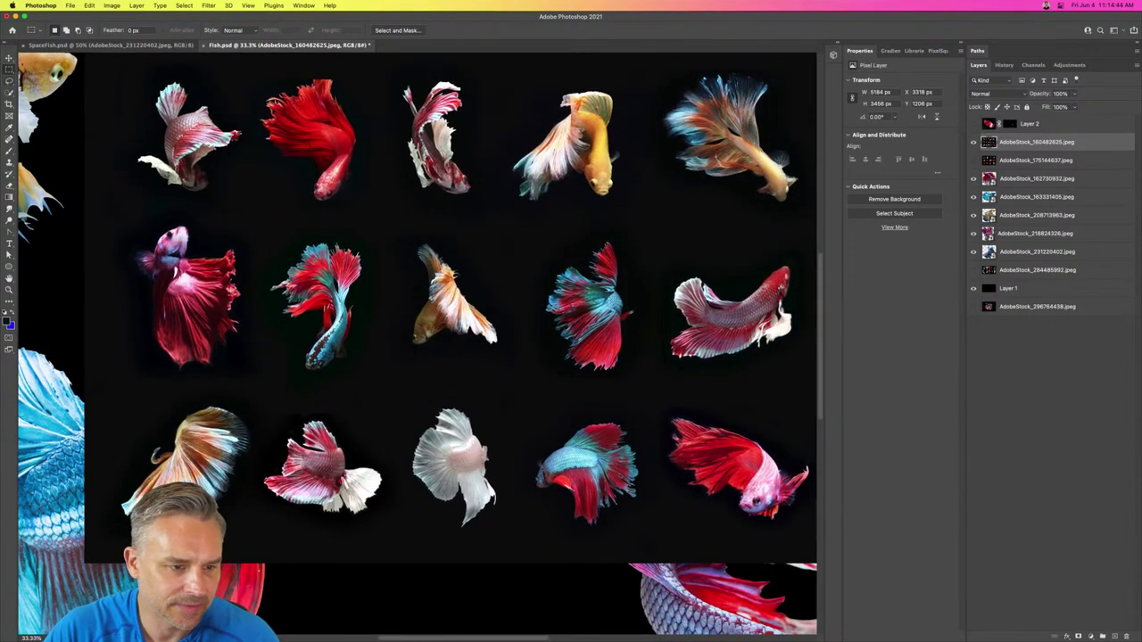
drag(124, 220, 249, 382)
key(super+j)
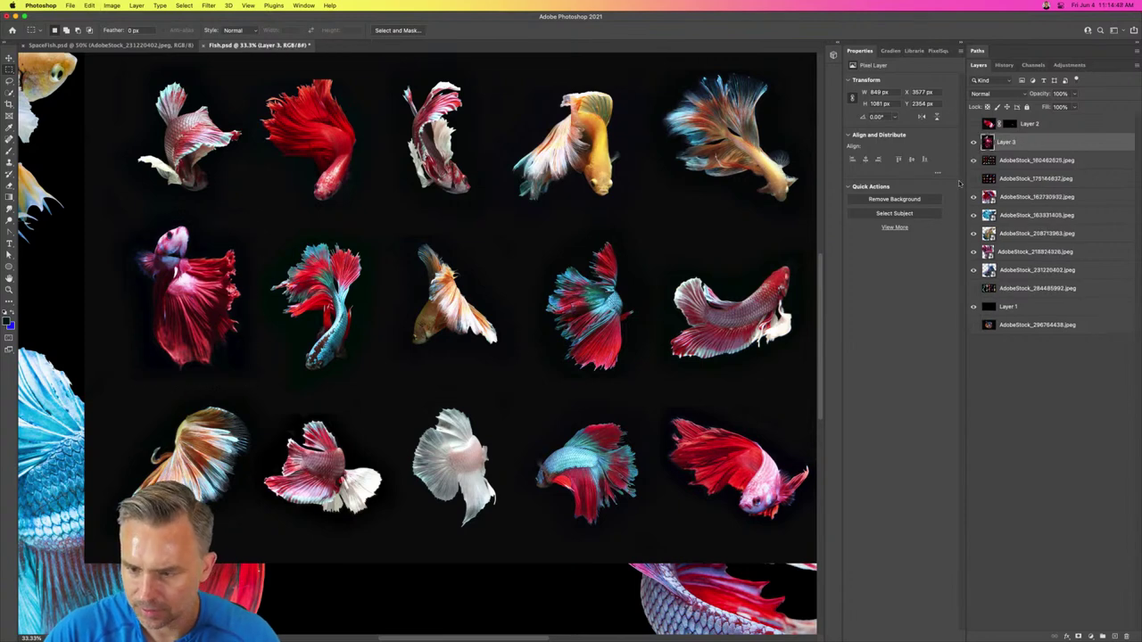
click(971, 161)
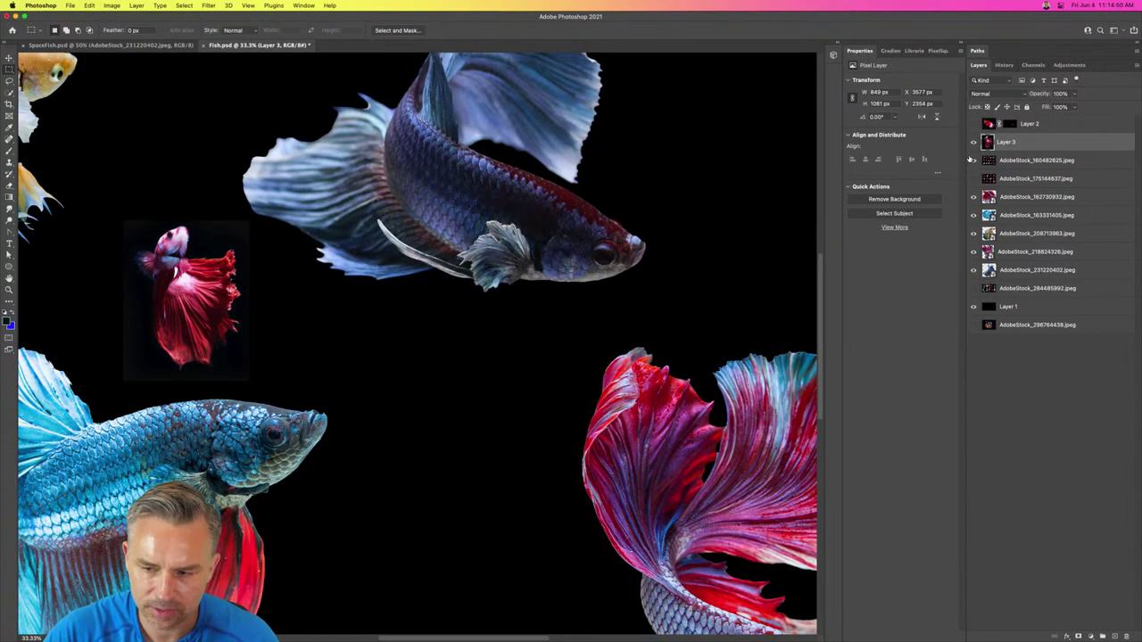
click(971, 160)
click(973, 143)
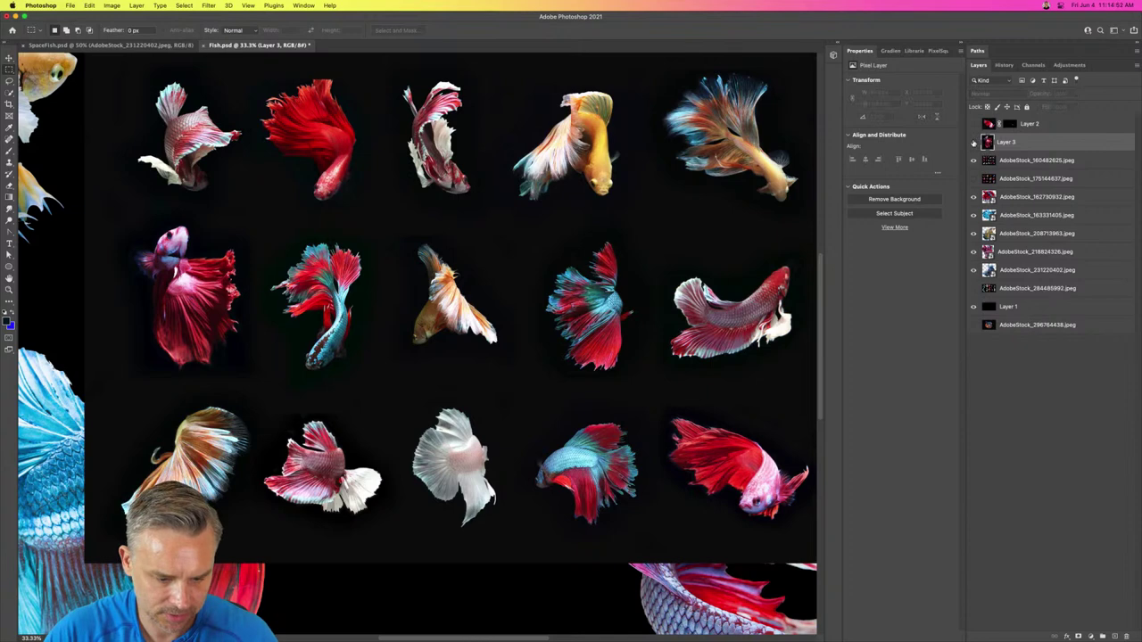
drag(467, 284, 314, 298)
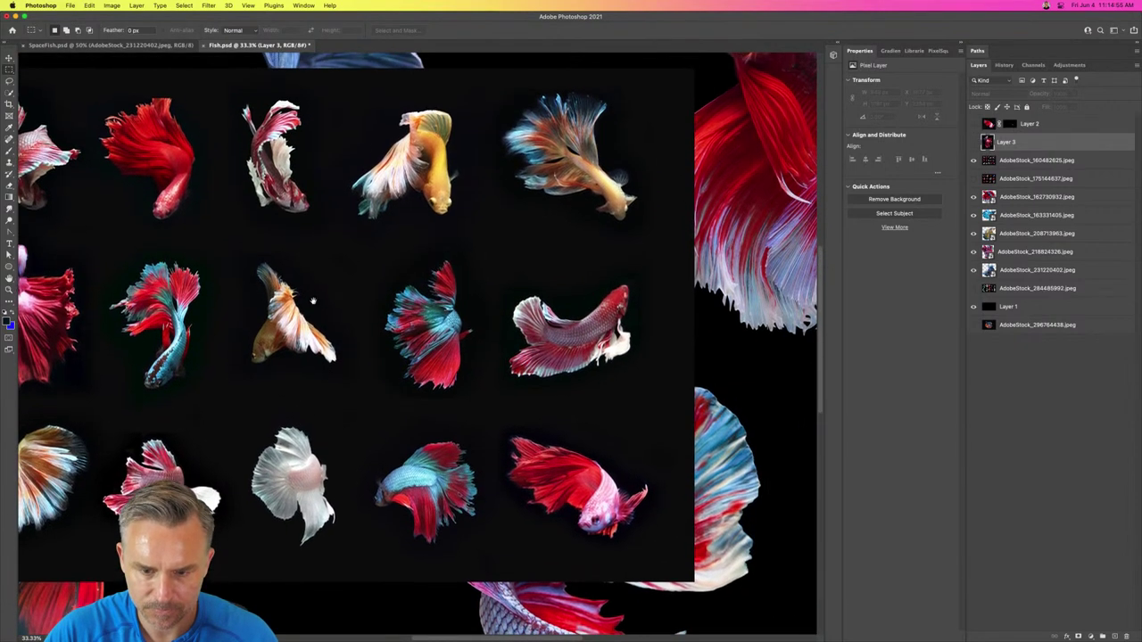
Step: Copy the top-right orange fish in the grid onto its own Layer 4
click(1000, 160)
drag(487, 84, 657, 235)
key(super+c)
key(super+v)
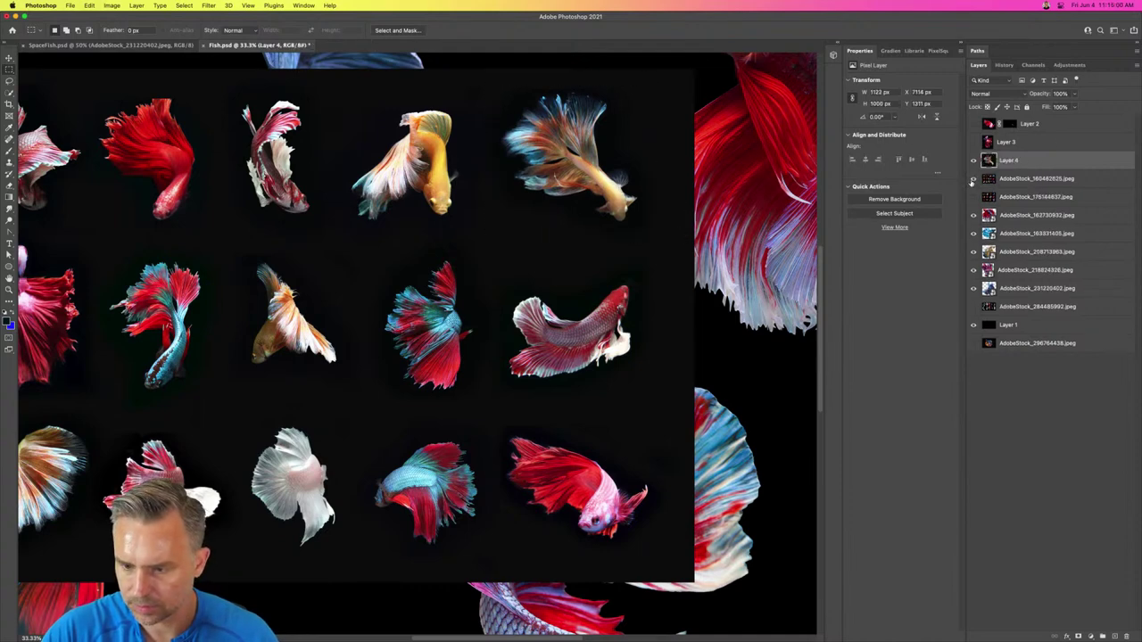
Step: Hide the stock-photo grids and Layer 1's black background, leaving Layers 2–4 visible
click(973, 179)
click(973, 142)
click(974, 123)
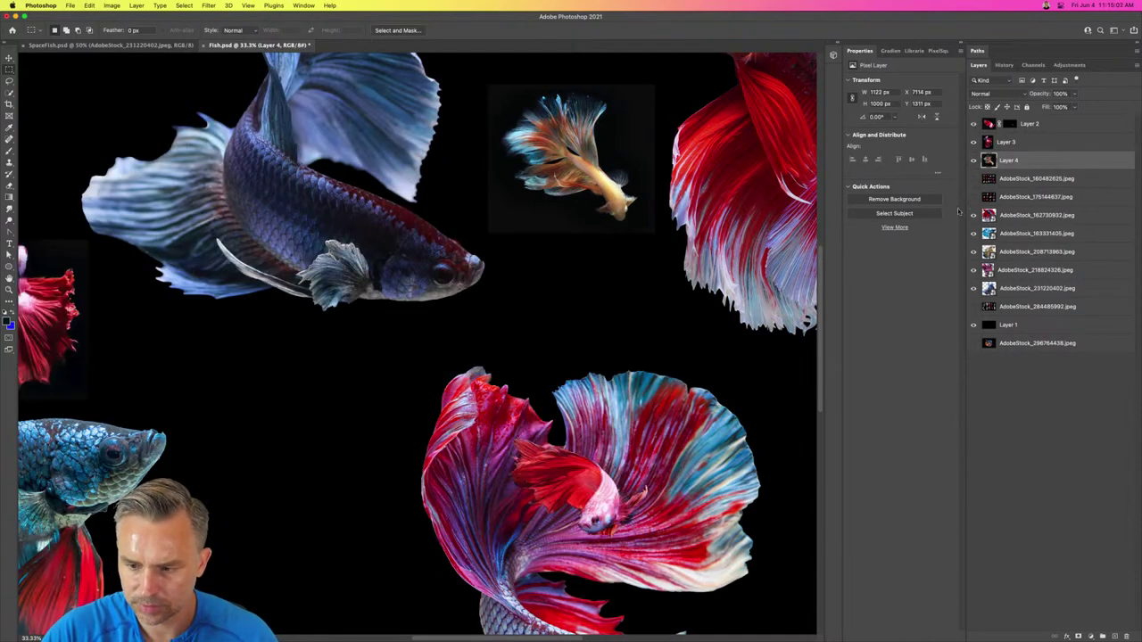
drag(973, 215, 972, 324)
click(972, 325)
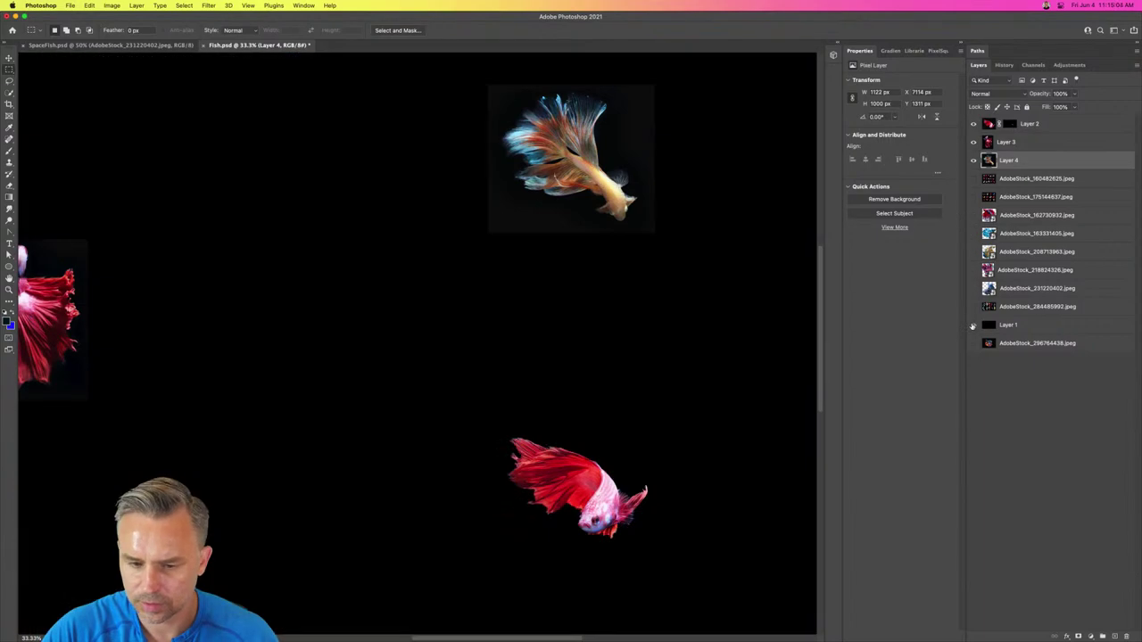
click(972, 325)
Step: Remove the black background from Layer 3's pink-red fish with Remove Background, then target Layer 4's mask
key(super+minus)
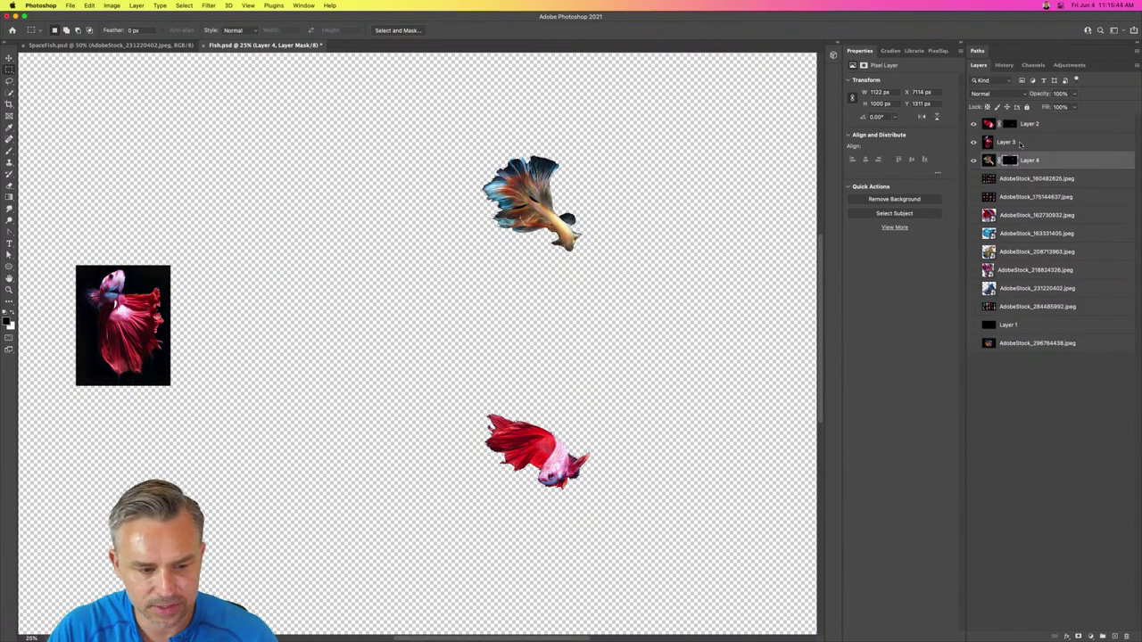
click(1018, 143)
click(899, 199)
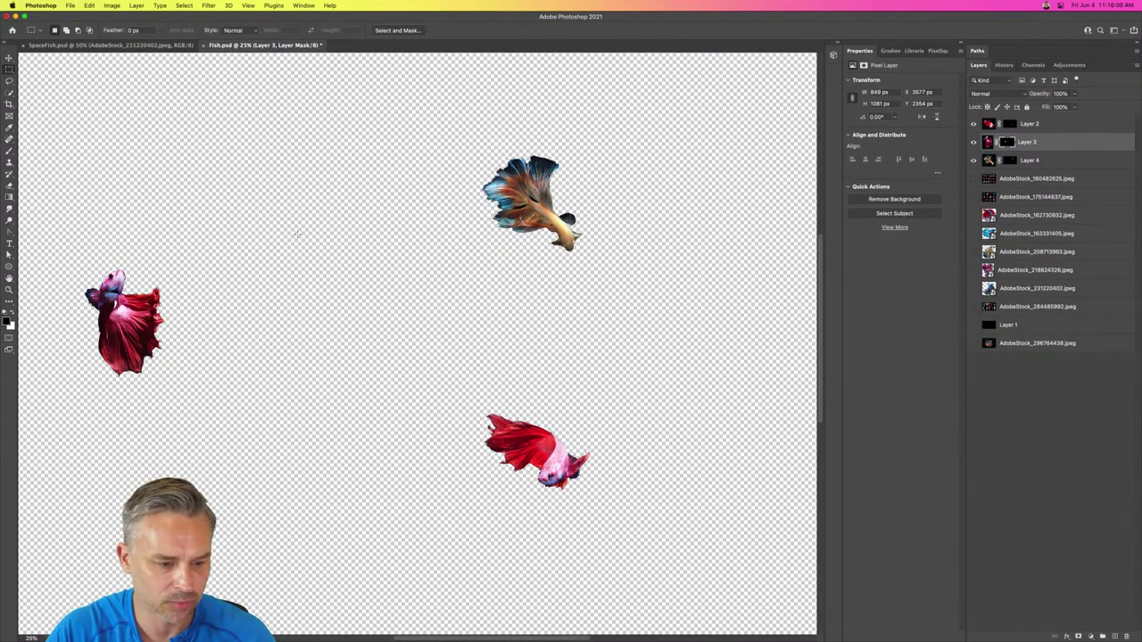
scroll(759, 294, up, 2)
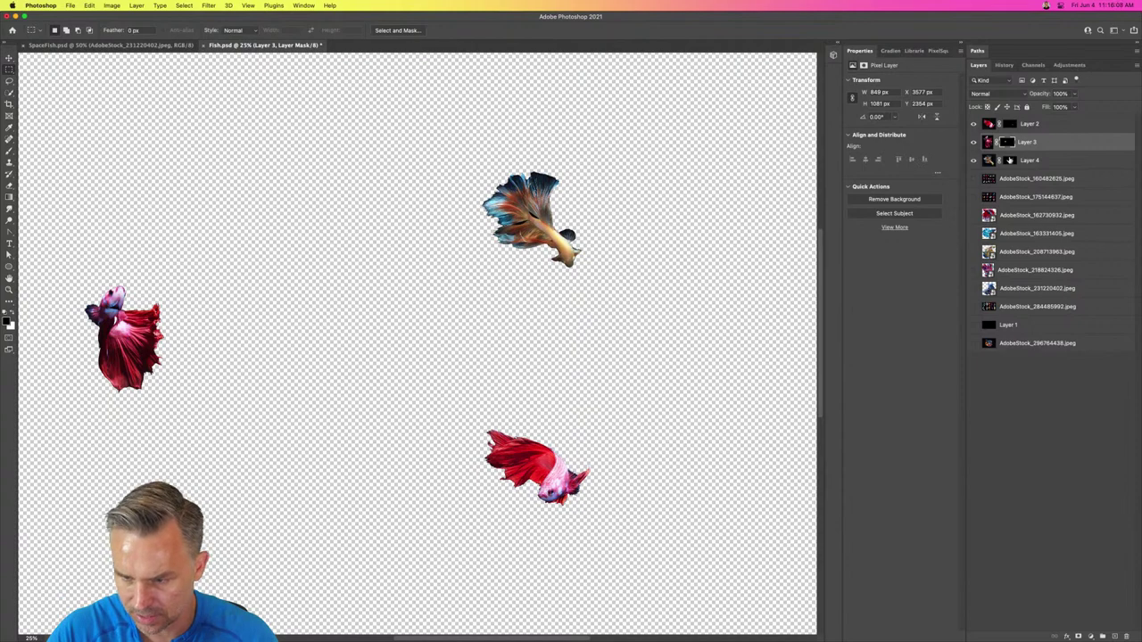
click(1008, 160)
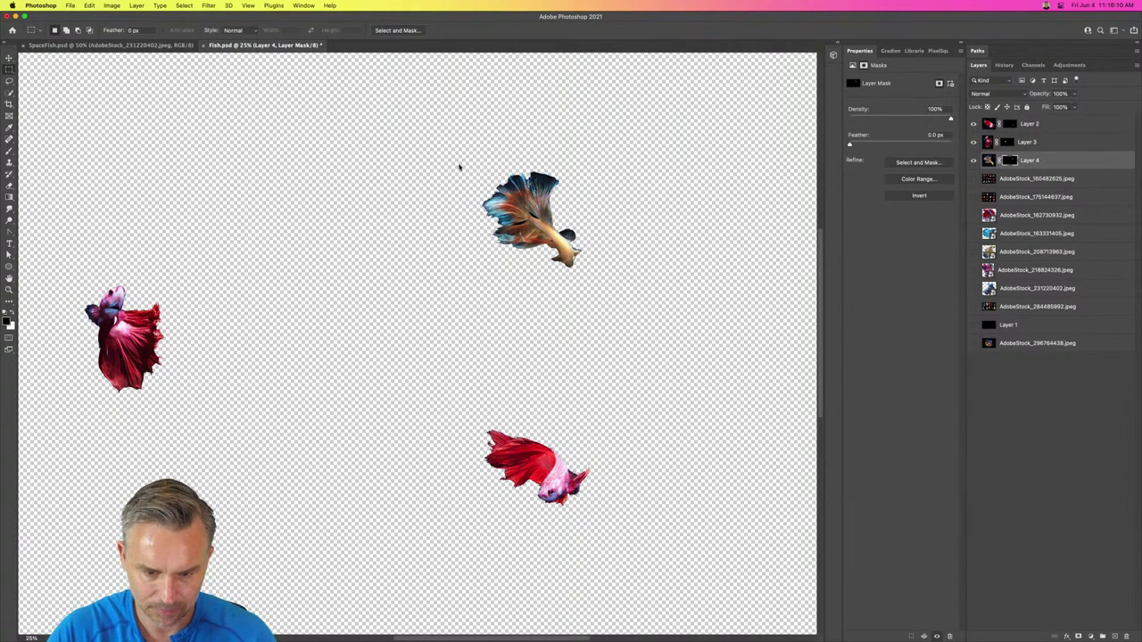
Step: Open Select and Mask on Layer 4's mask, centre the fish and preview it in Overlay view
key(super+alt+r)
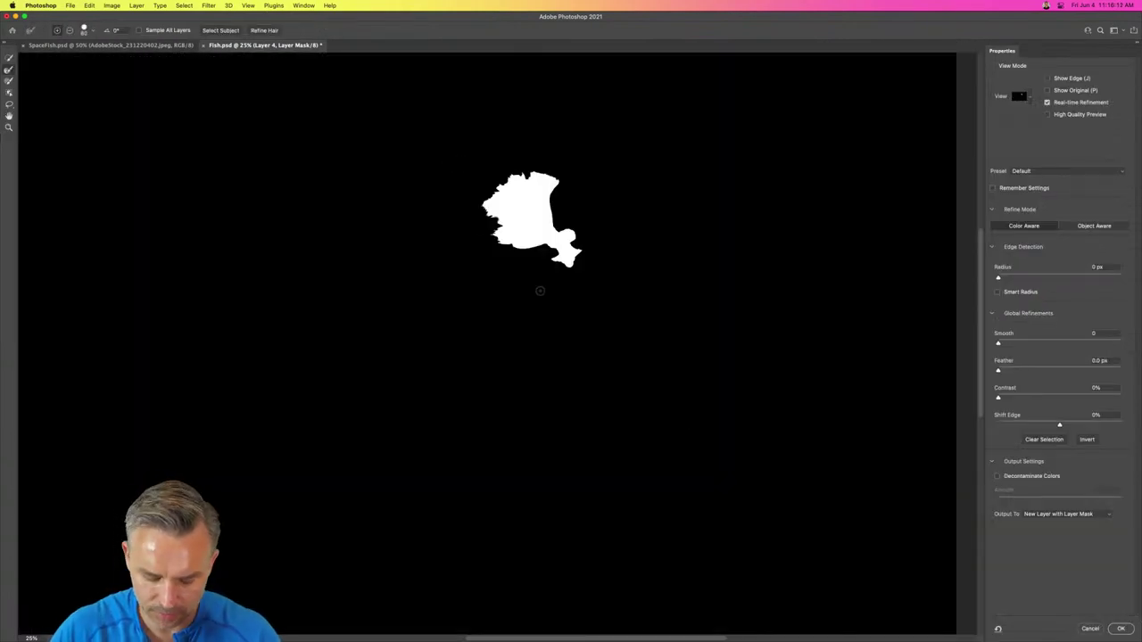
scroll(539, 290, up, 4)
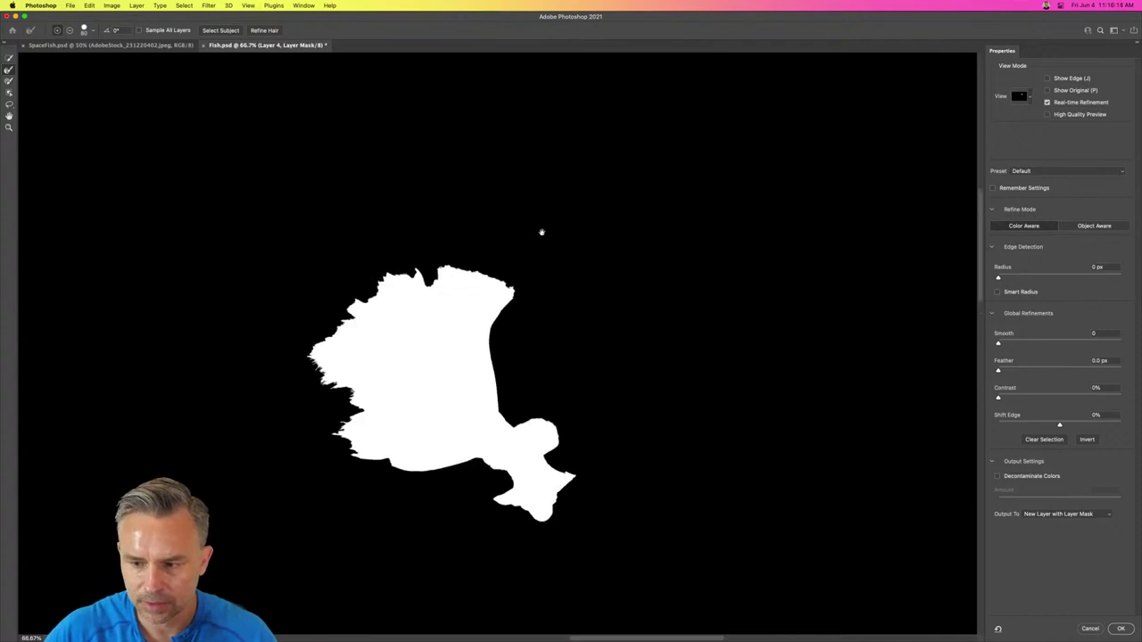
drag(455, 438, 520, 329)
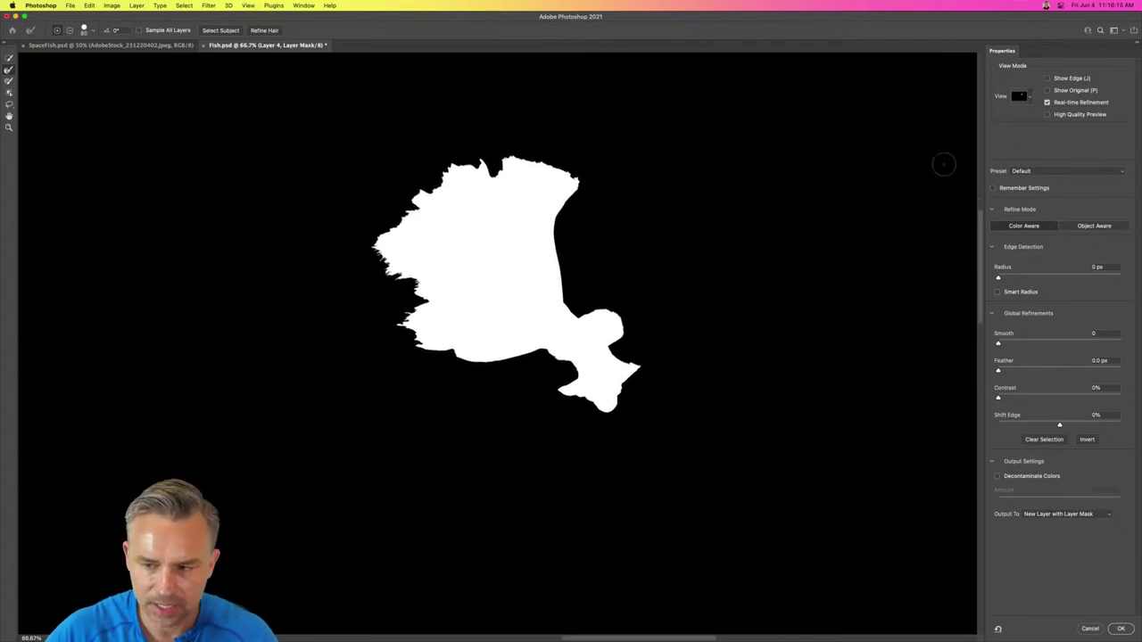
click(1031, 97)
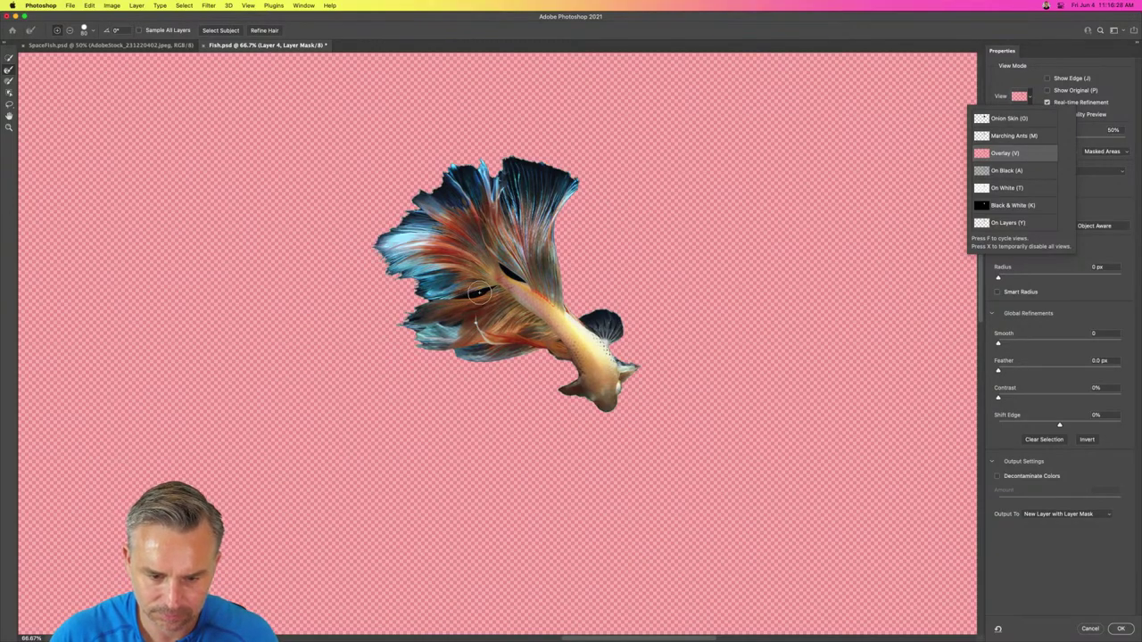
click(393, 283)
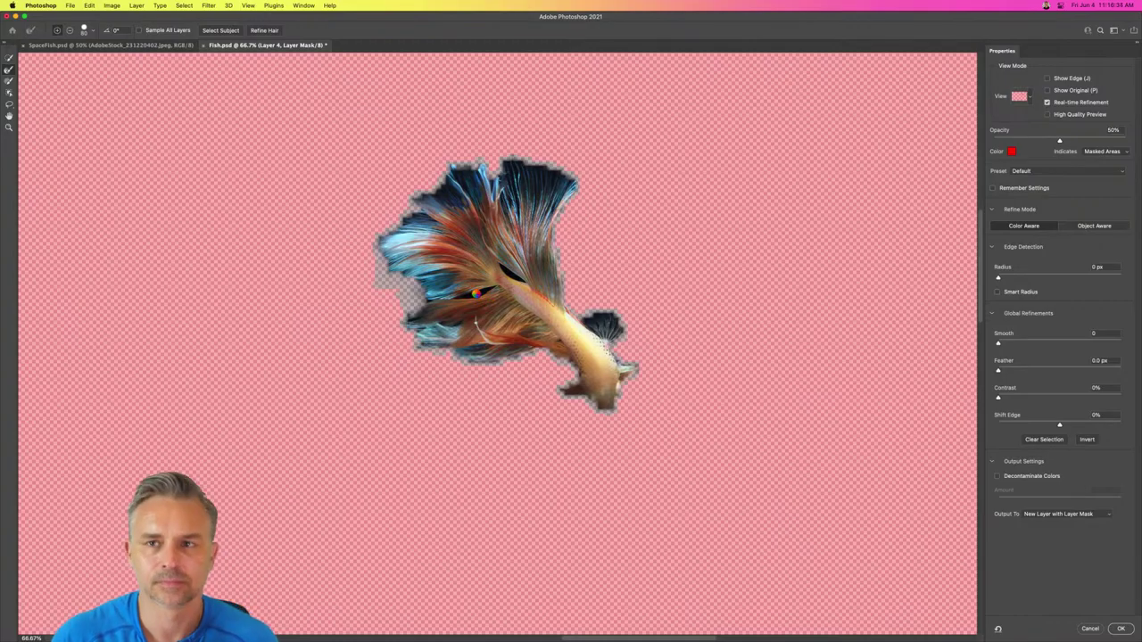
key(super+z)
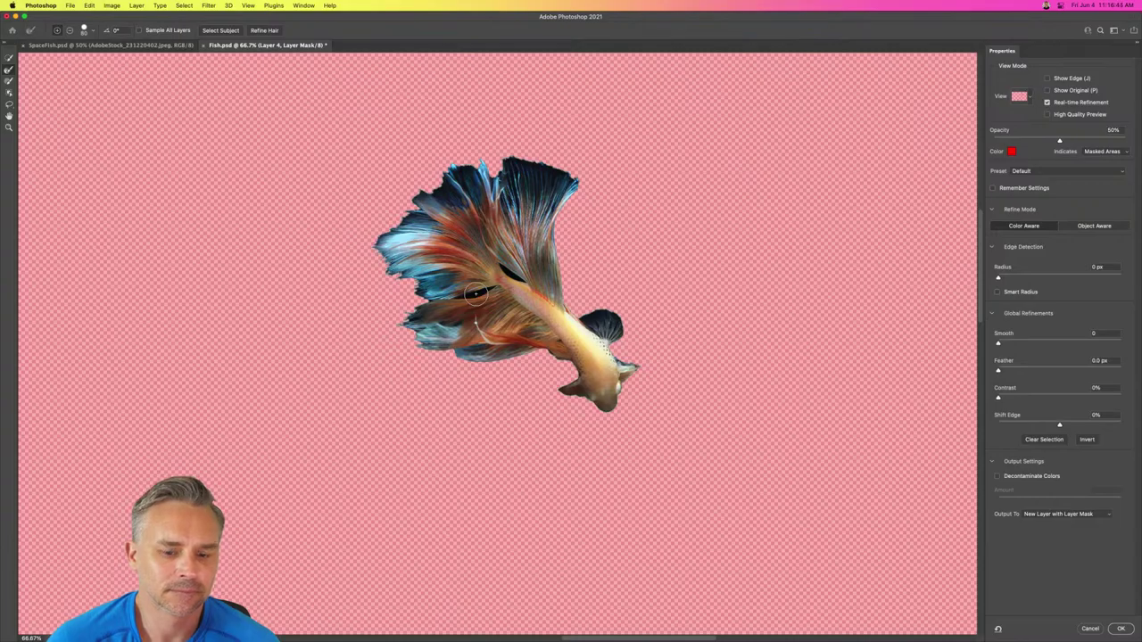
Step: Refine the fish's body and fin edges with a size-40 Refine Edge brush, outputting a new masked layer
key(bracketleft)
key(bracketleft)
key(bracketleft)
key(bracketleft)
drag(476, 293, 495, 287)
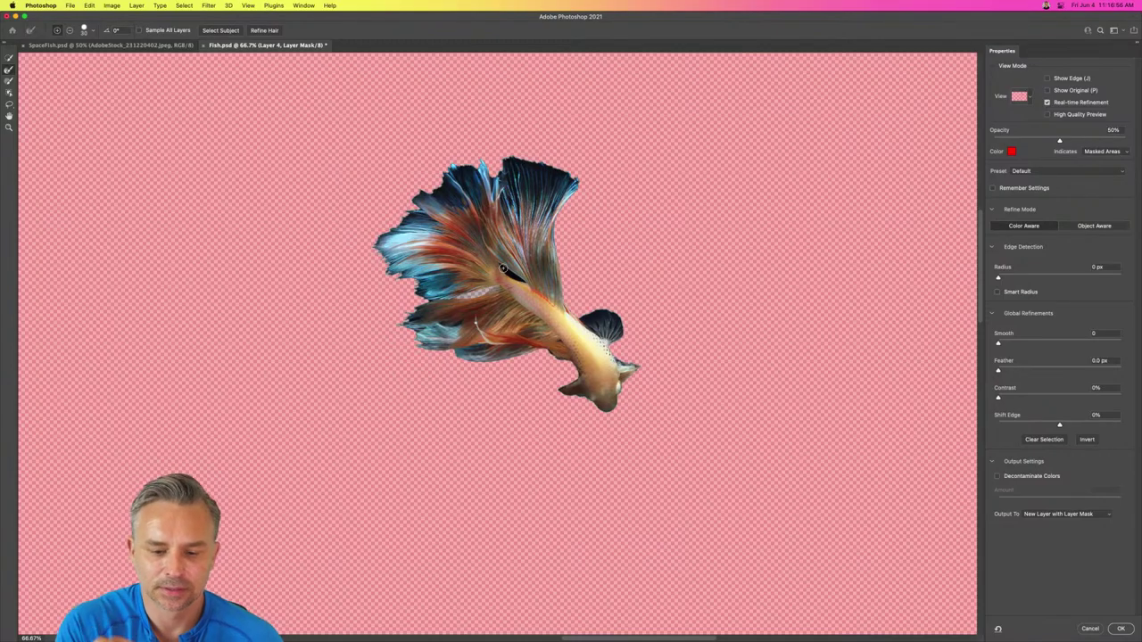
drag(503, 267, 522, 278)
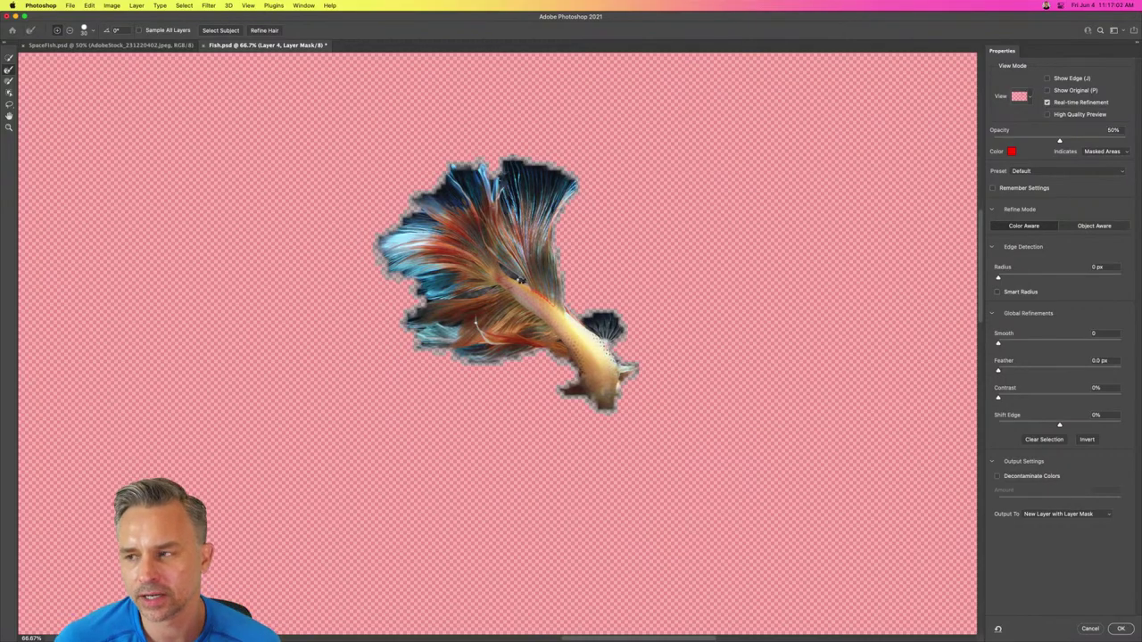
drag(520, 280, 476, 294)
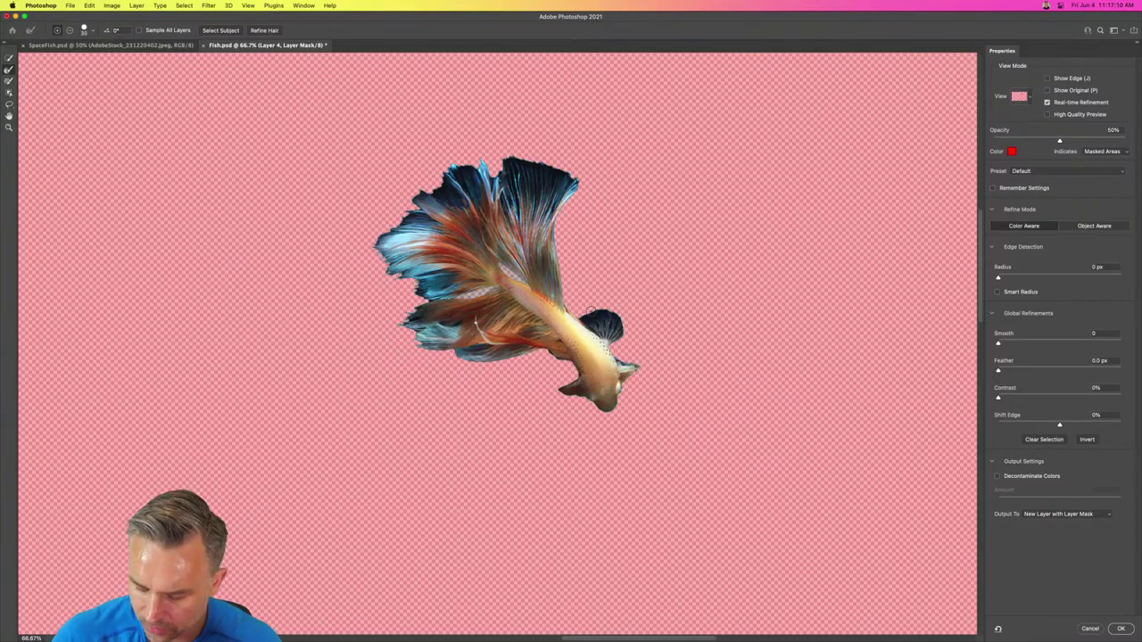
mouse_move(588, 303)
mouse_down()
mouse_move(620, 321)
mouse_move(620, 337)
mouse_move(500, 170)
mouse_up()
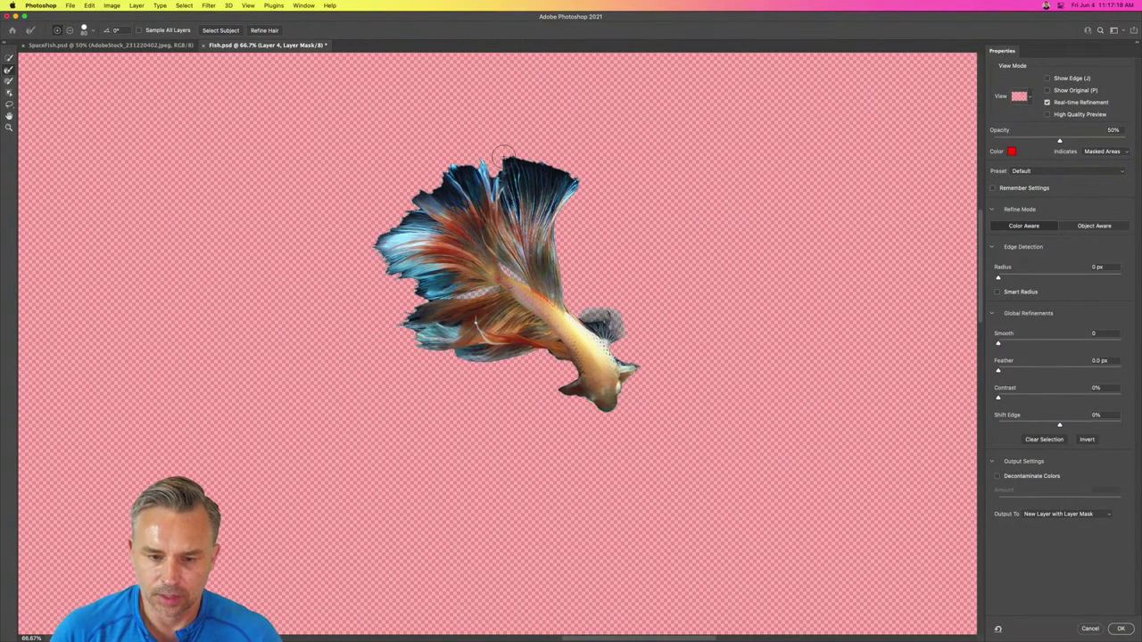
drag(504, 159, 540, 165)
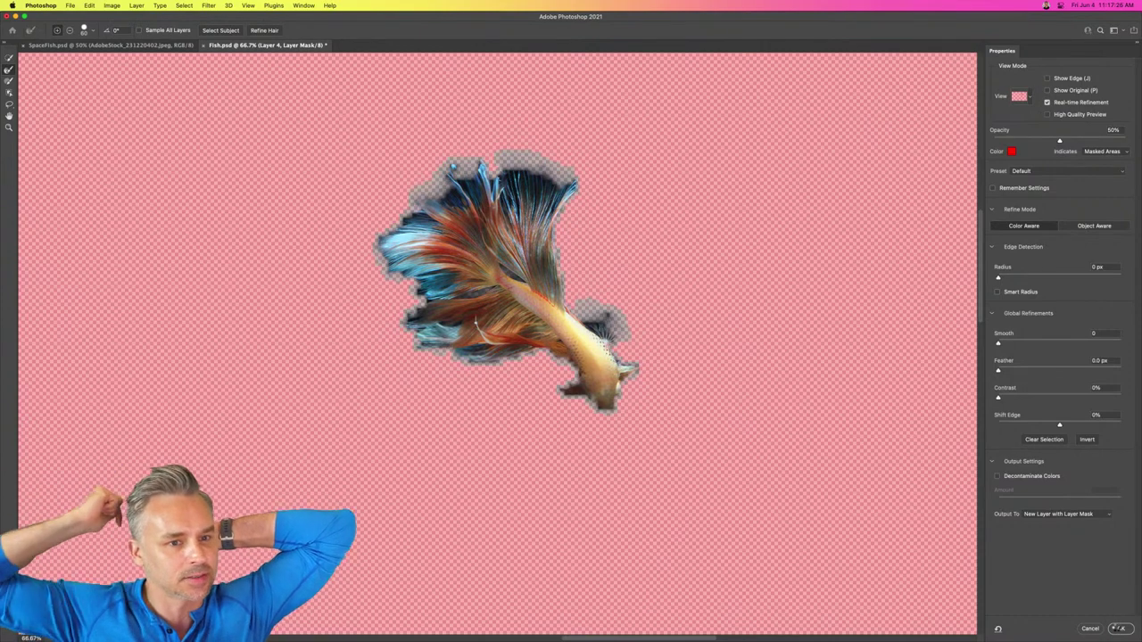
click(1118, 628)
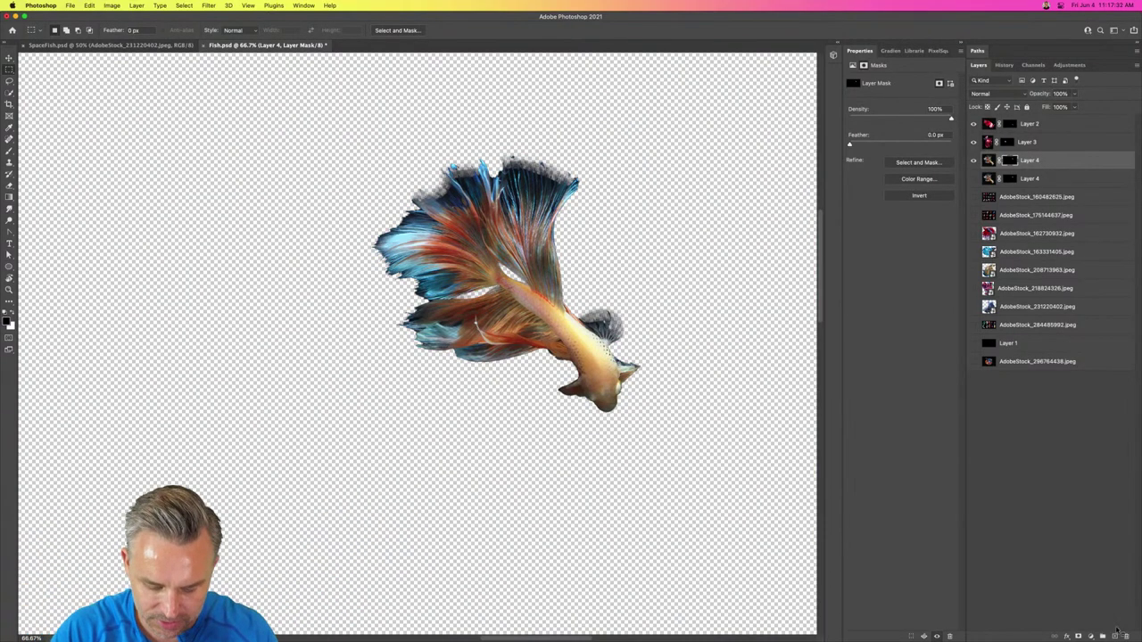
Step: Copy fish Layers 2, 3 and 4 from Fish.psd into SpaceFish and move them to the top of the stack
key(super+alt+2)
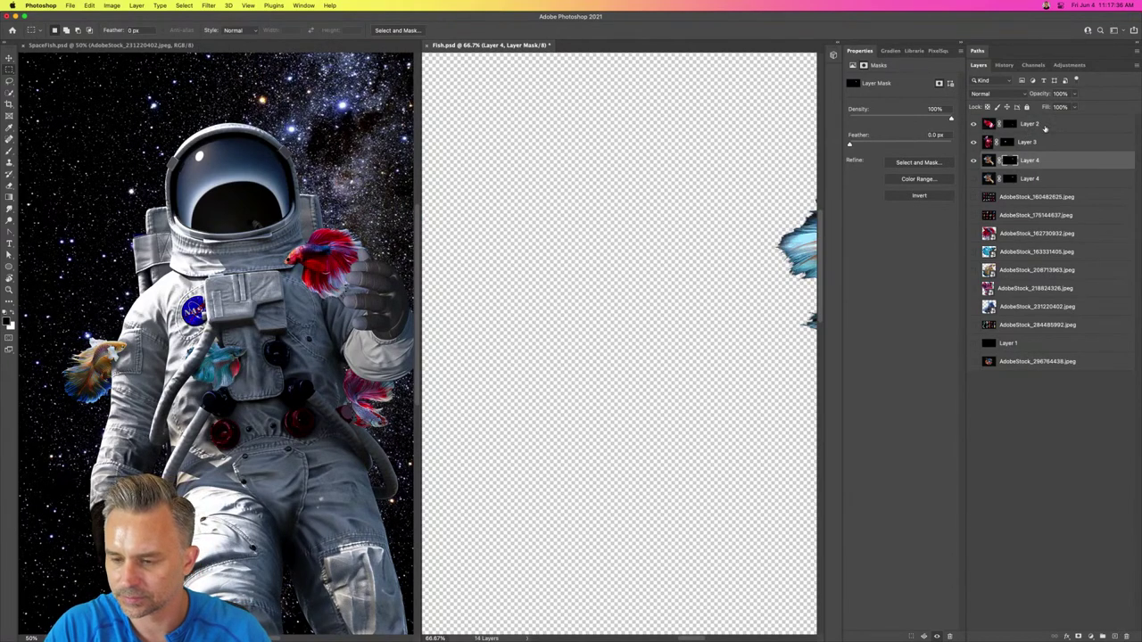
shift+click(1045, 127)
drag(1055, 128, 295, 226)
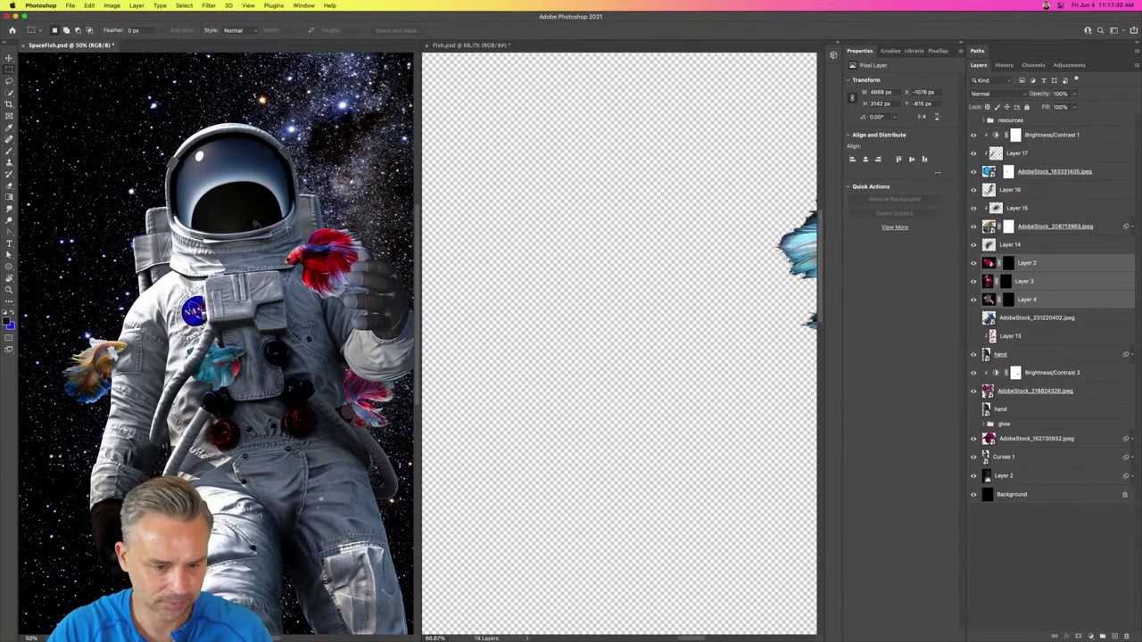
key(v)
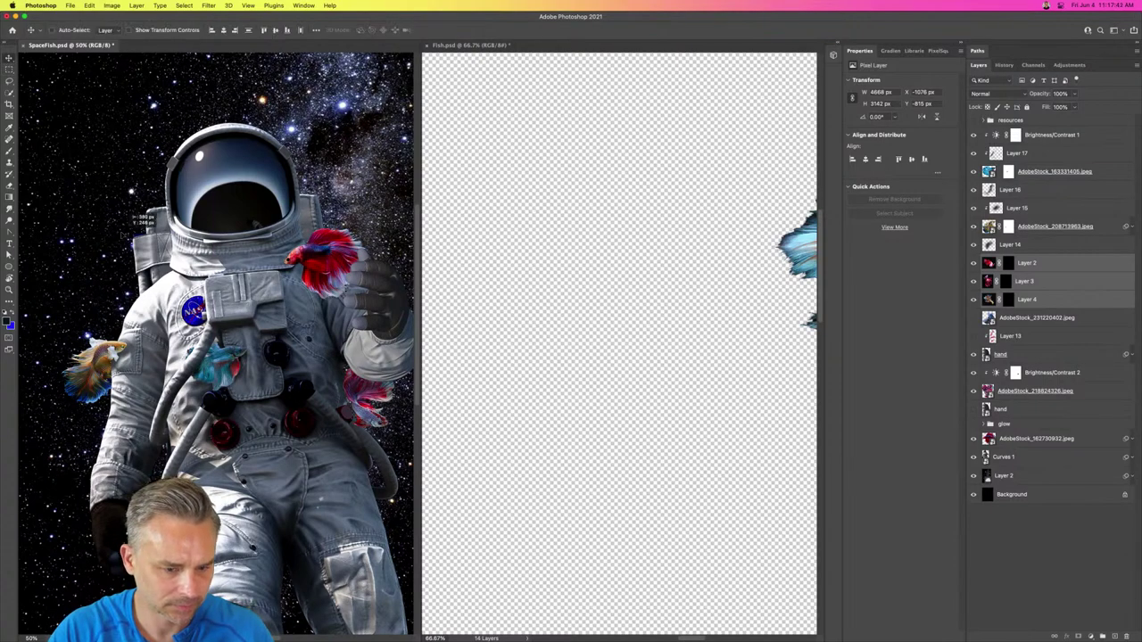
click(713, 143)
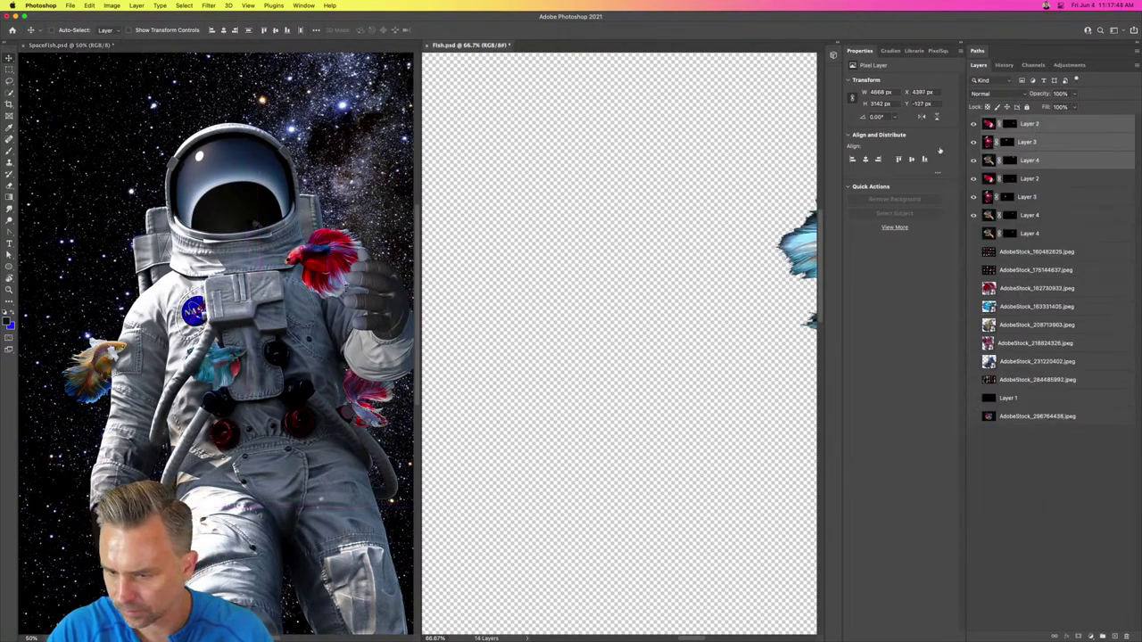
click(266, 124)
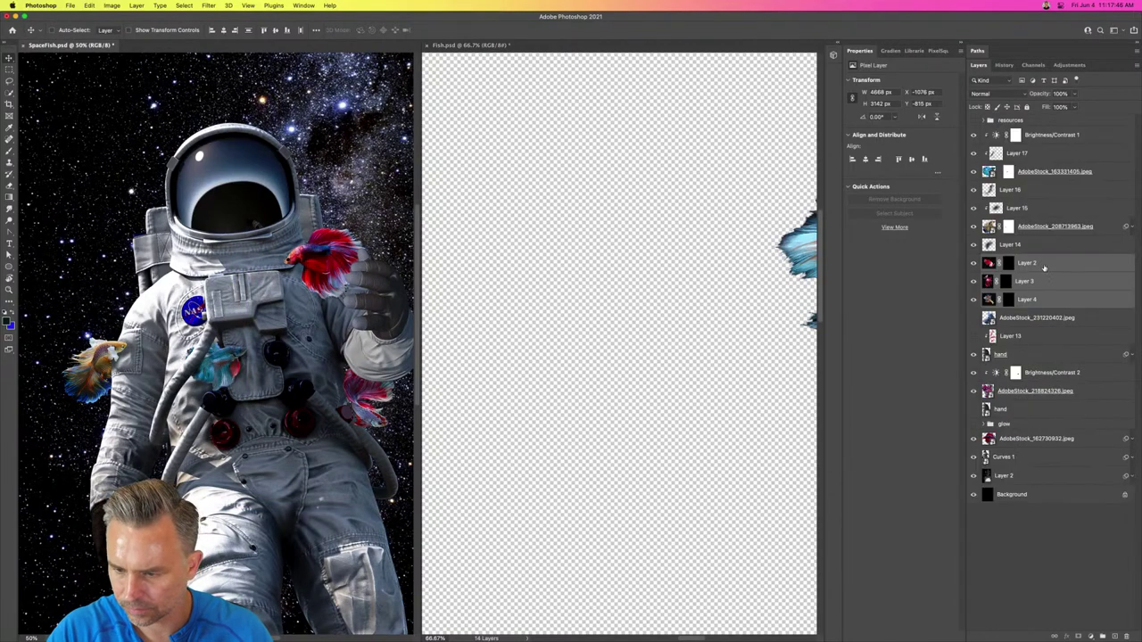
drag(1044, 268, 990, 126)
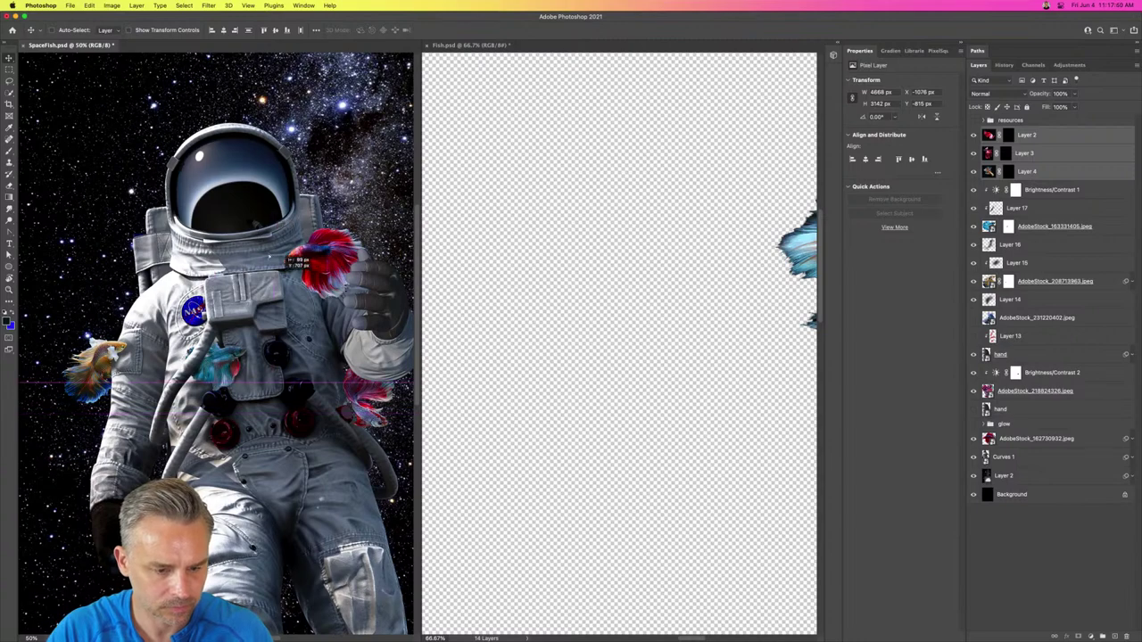
Step: Position the three-fish group over the astronaut
drag(298, 263, 178, 105)
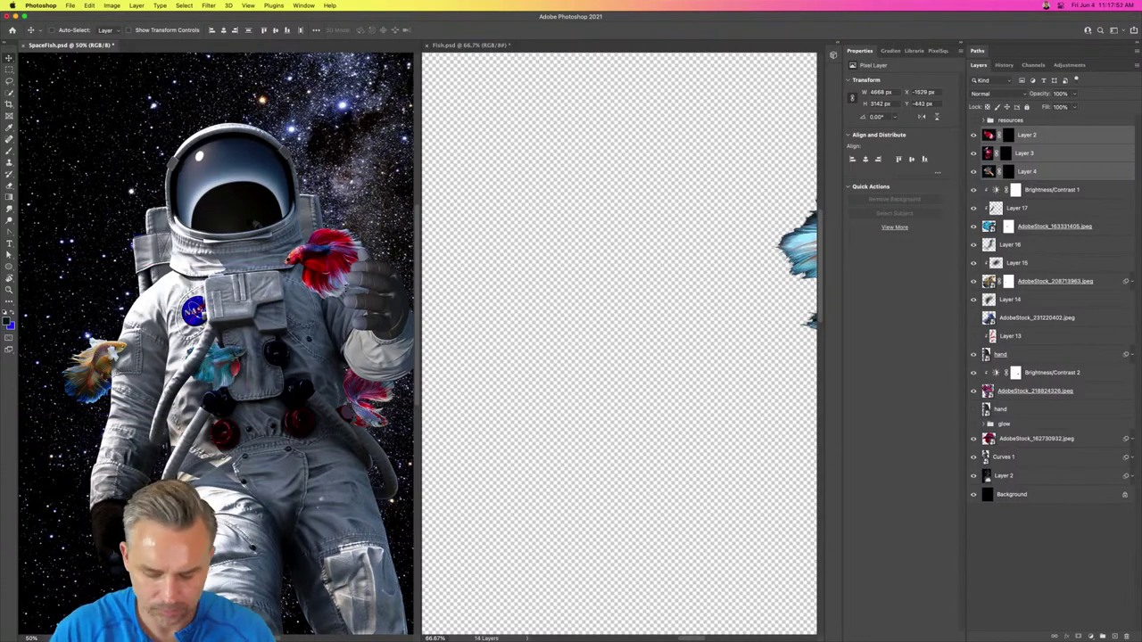
key(super+0)
key(super+minus)
key(super+minus)
key(super+minus)
drag(125, 392, 101, 438)
Step: Move the Layer 3 pink-red fish higher on the canvas, to a vertical position of 194 px
click(1012, 157)
drag(268, 286, 247, 341)
key(ctrl+alt+shift+t)
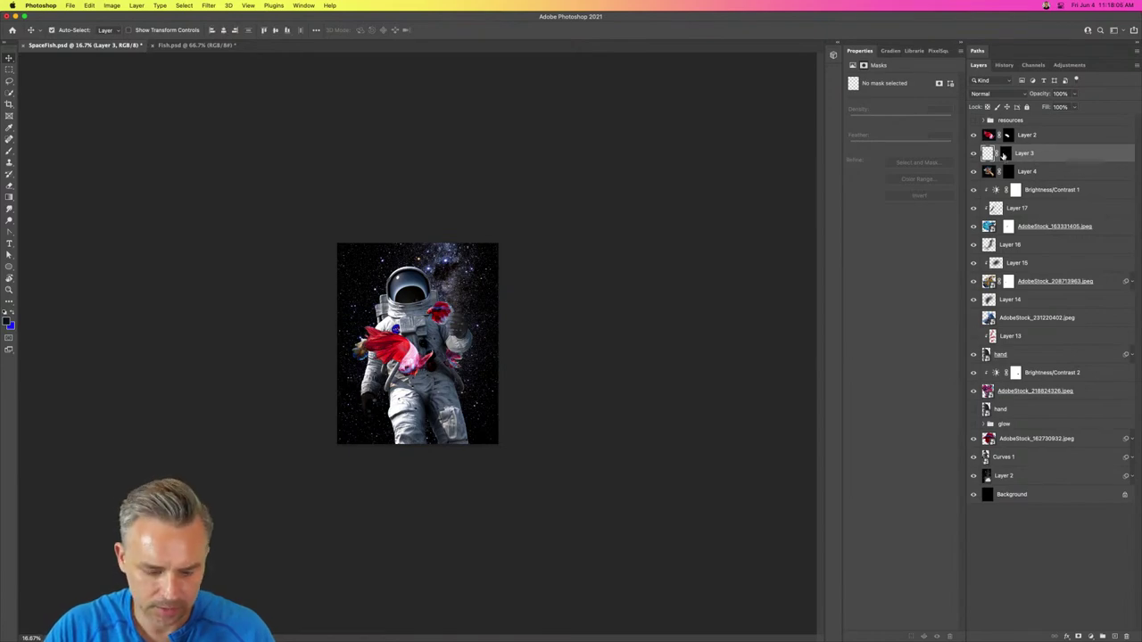
key(ctrl+0)
click(988, 153)
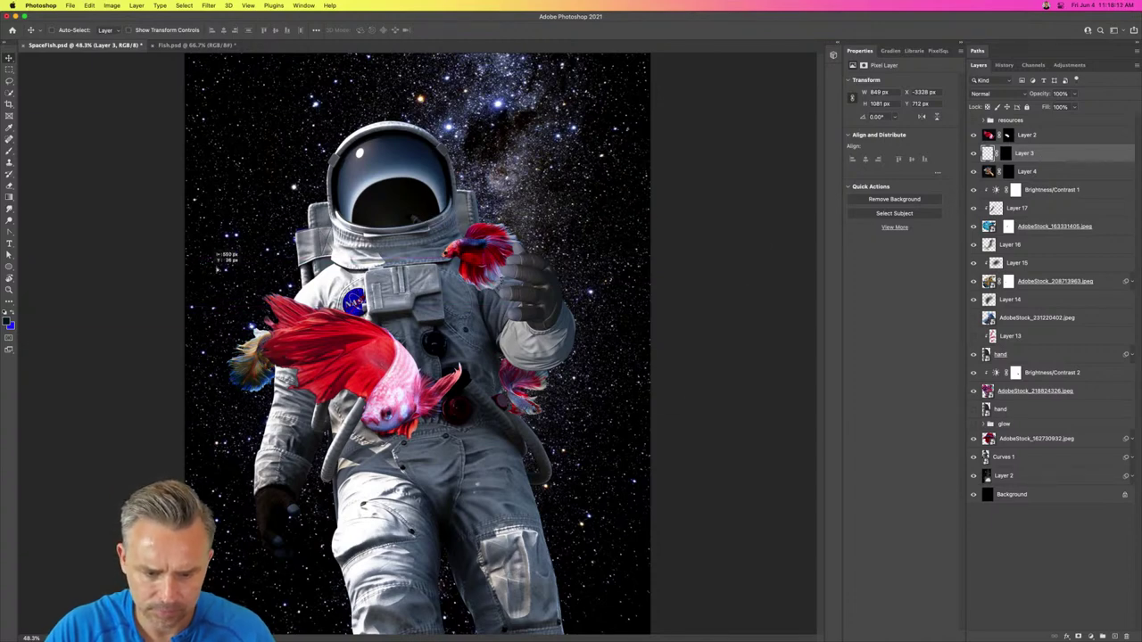
drag(439, 279, 356, 261)
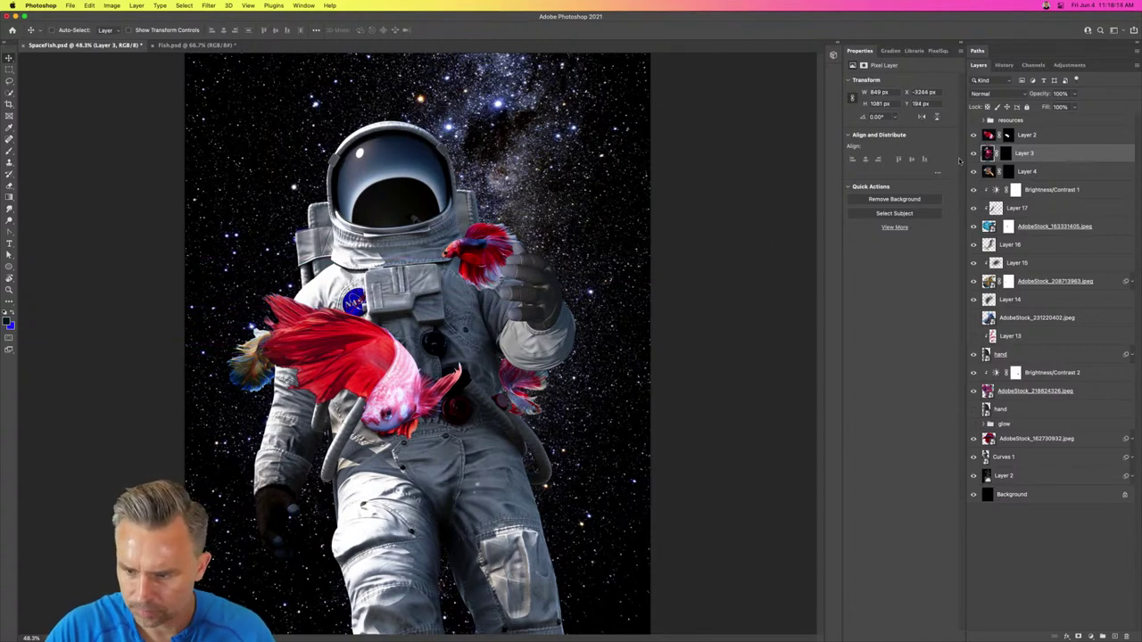
Step: Delete Layer 3's layer mask and bring its fish back onto the canvas
right_click(1005, 154)
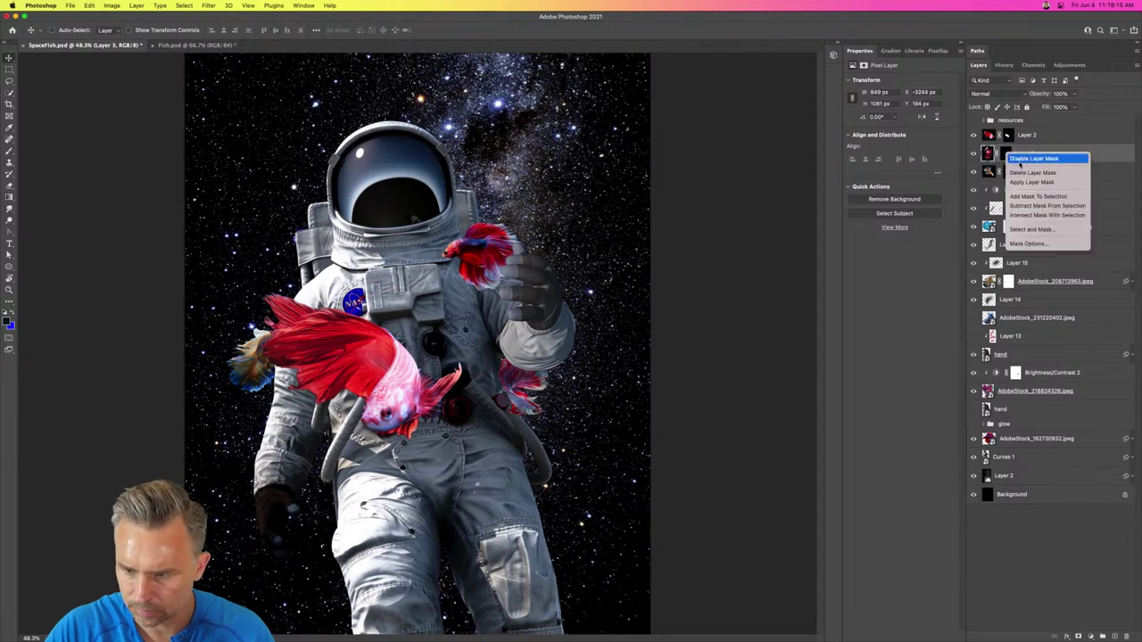
click(1020, 172)
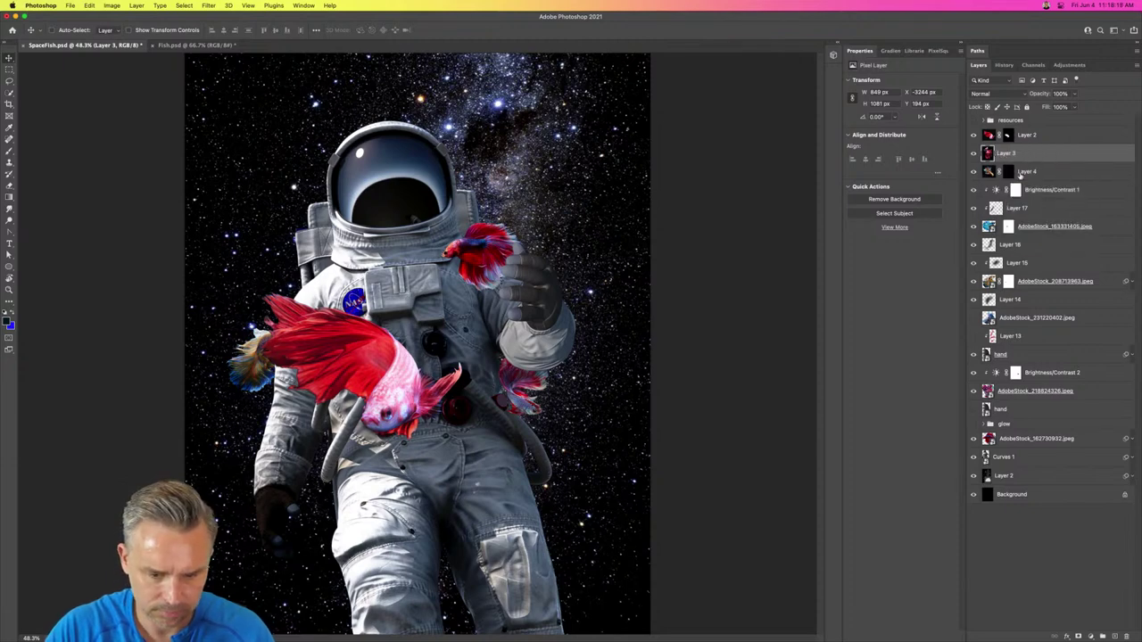
key(super+minus)
key(super+minus)
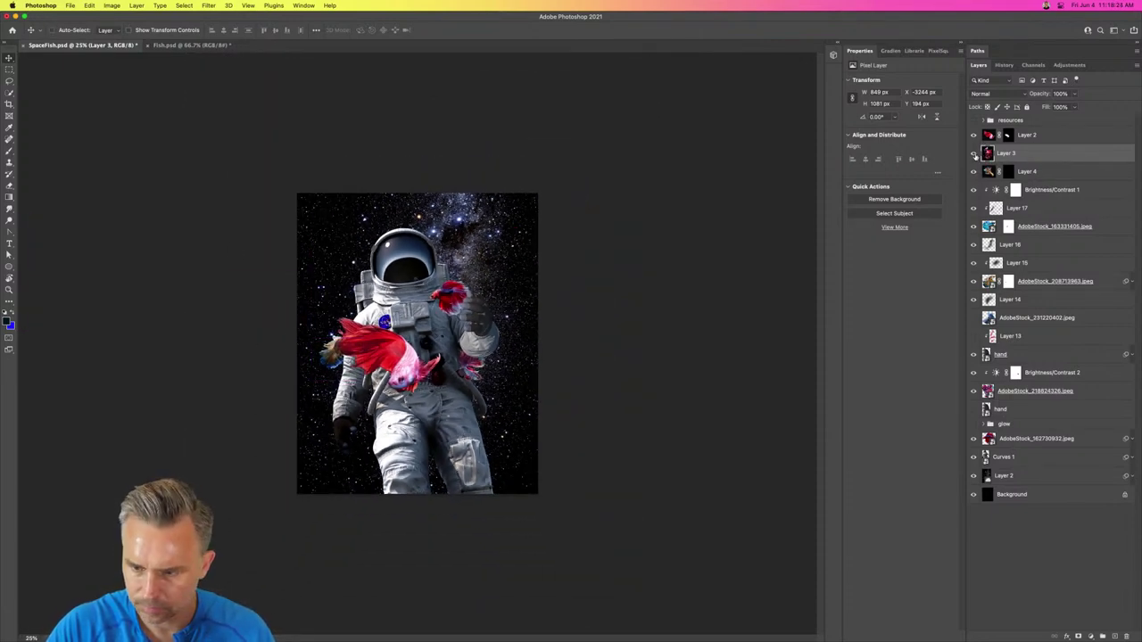
drag(341, 234, 662, 443)
key(super+z)
key(super+z)
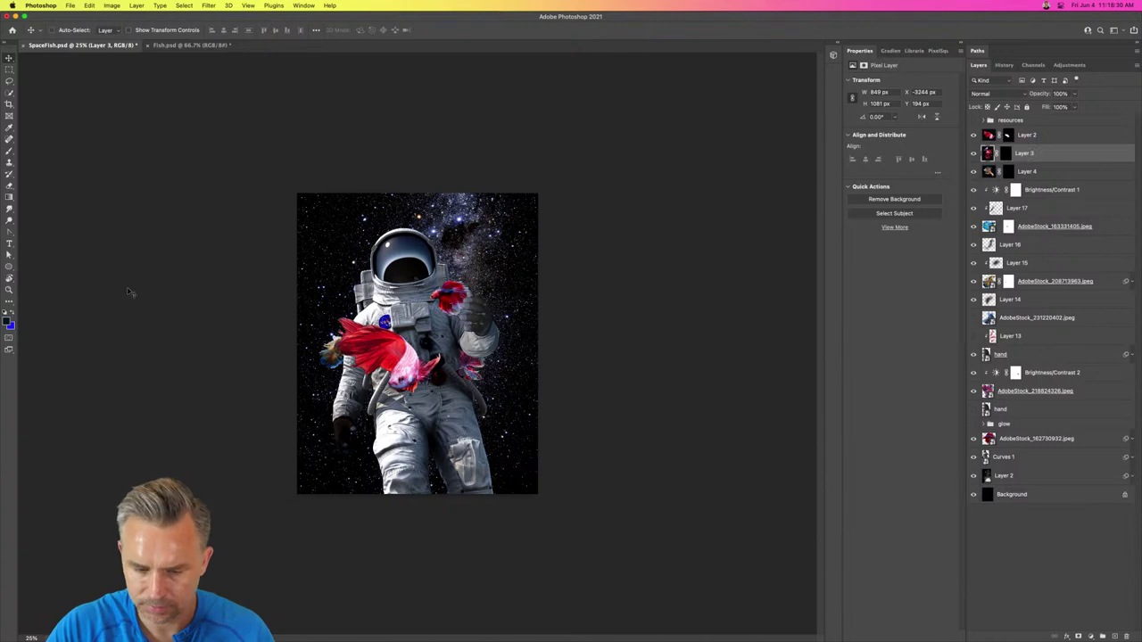
drag(133, 293, 587, 319)
Step: Reposition the Layer 4 fish, then select Layers 2–4 together for Free Transform
click(1024, 173)
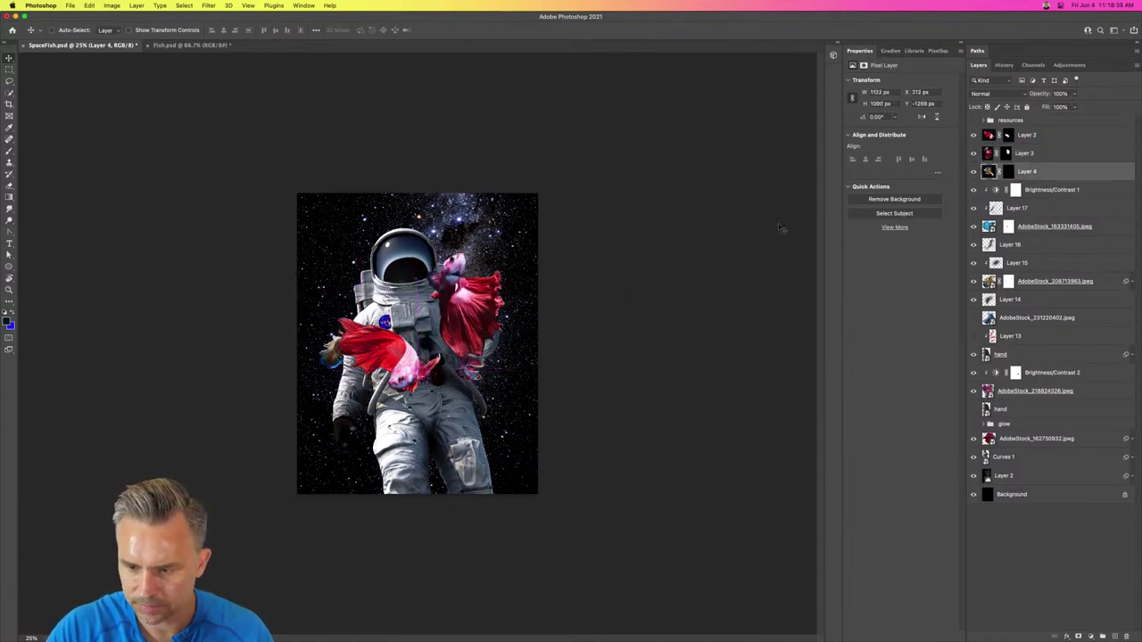
drag(249, 333, 238, 479)
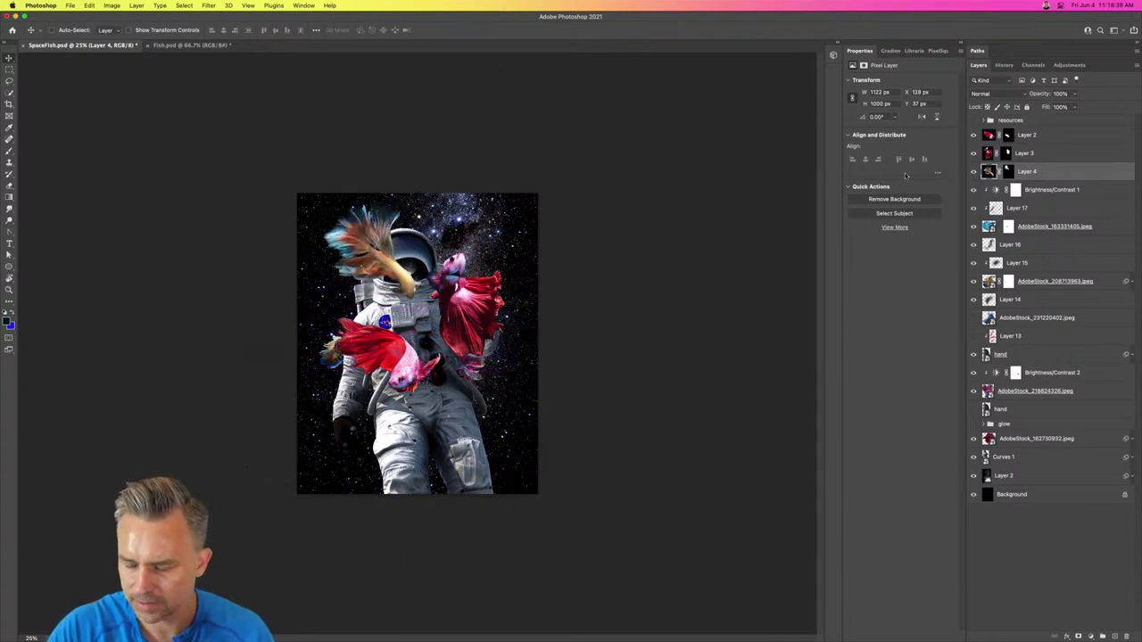
click(1045, 153)
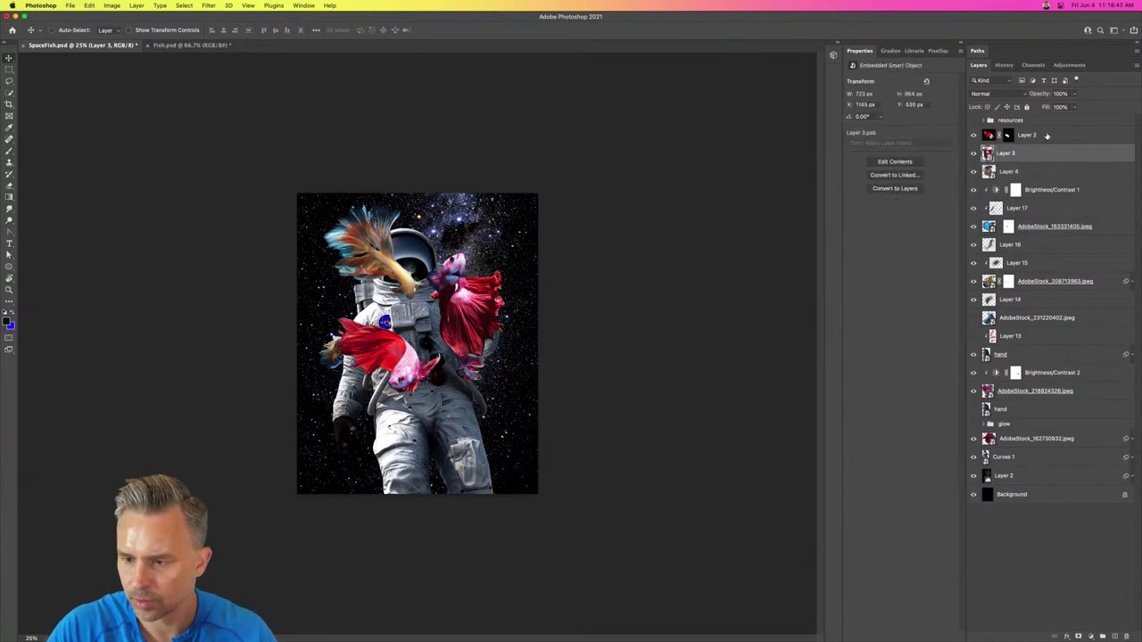
click(1048, 135)
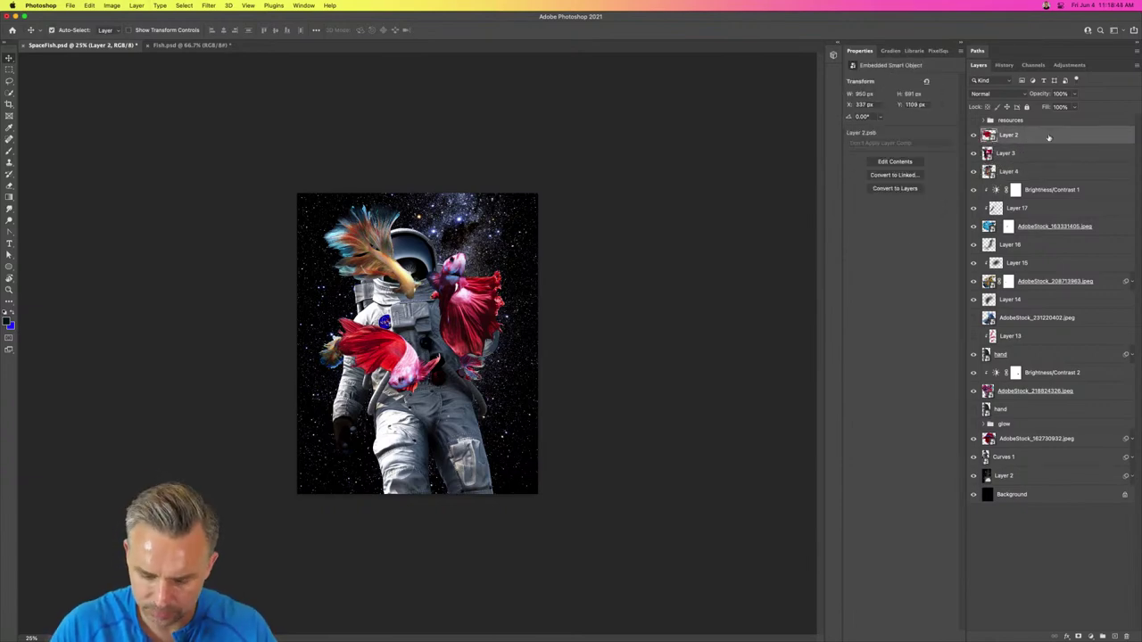
key(super+0)
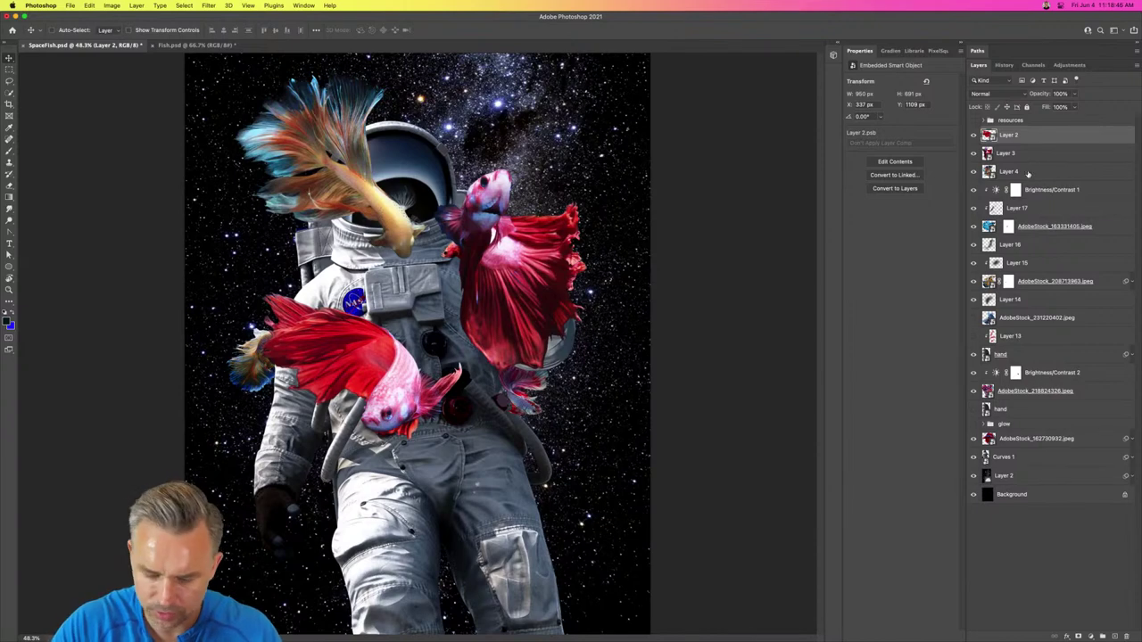
shift+click(1046, 171)
key(super+t)
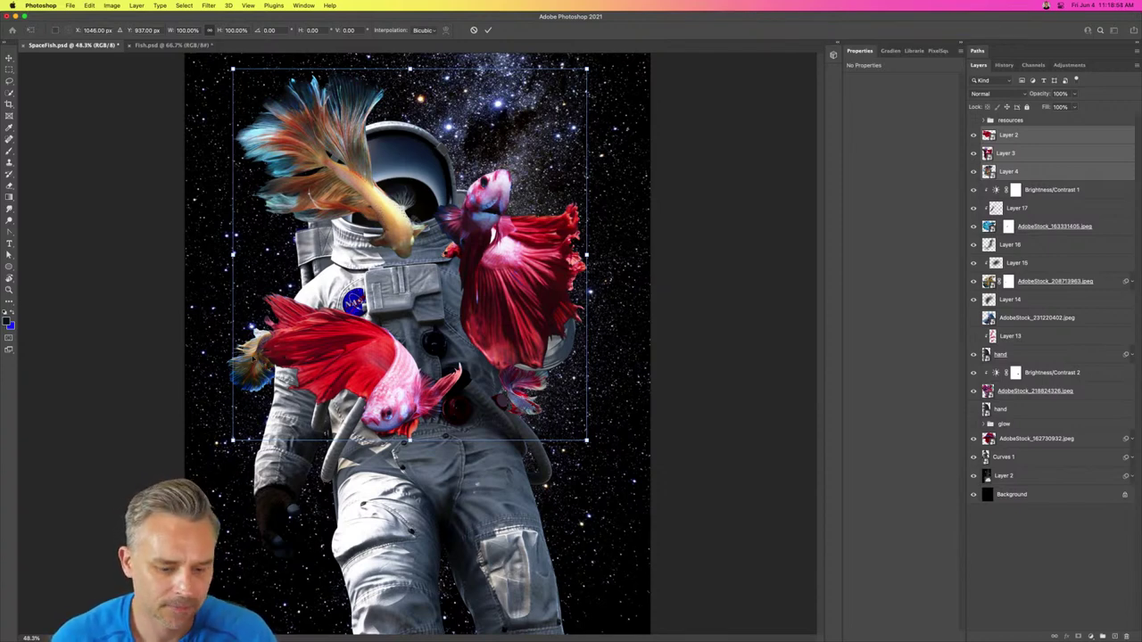
Step: Shrink the three fish together into a small group toward the upper right
drag(232, 440, 427, 184)
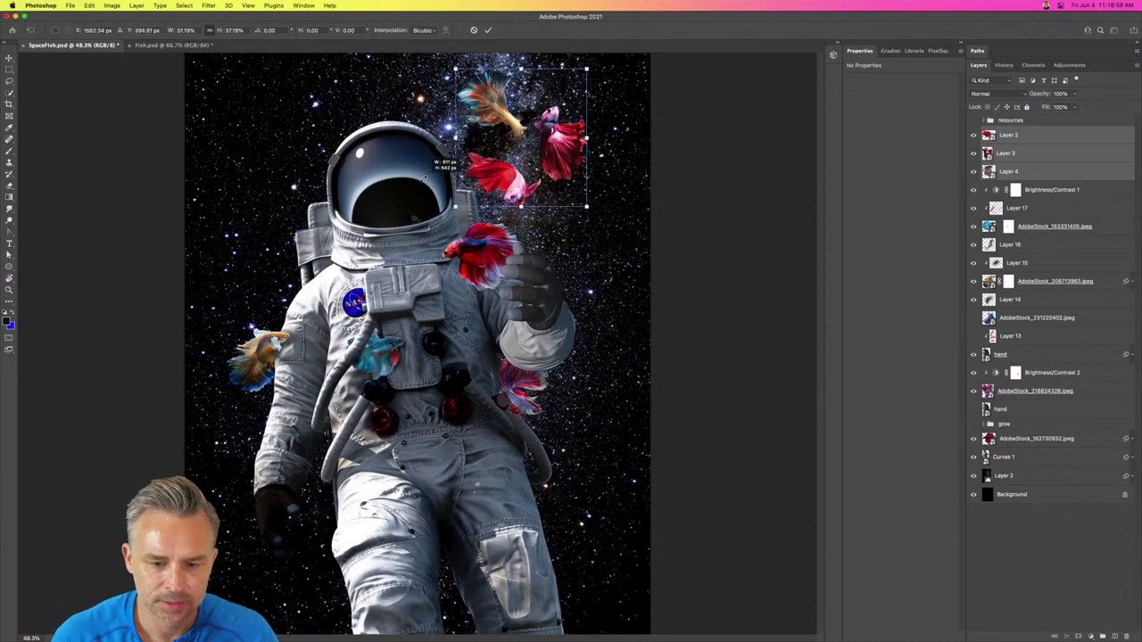
key(Return)
key(super+equal)
key(super+equal)
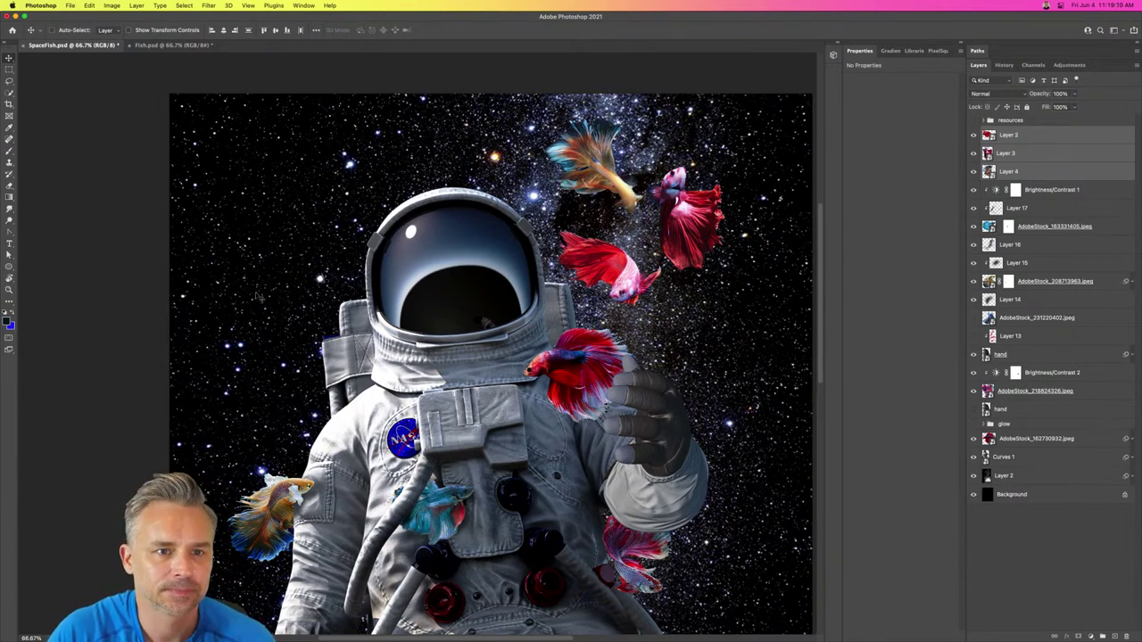
Step: Place the Layer 2 red fish beside the helmet and move it below Curves 1
click(1025, 155)
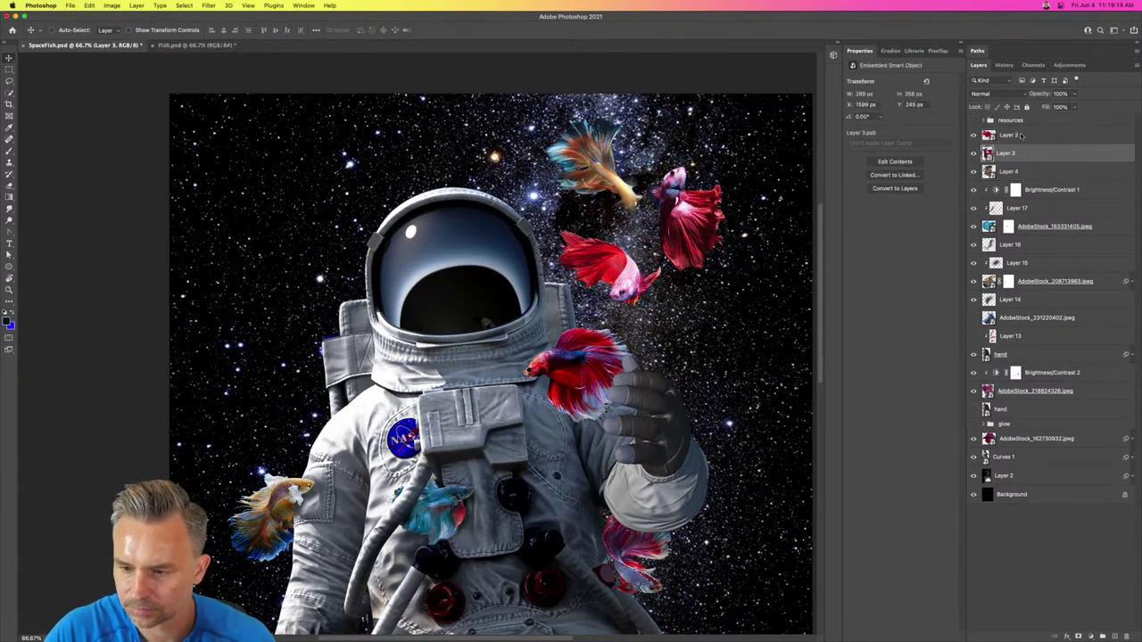
click(1022, 135)
drag(578, 231, 542, 214)
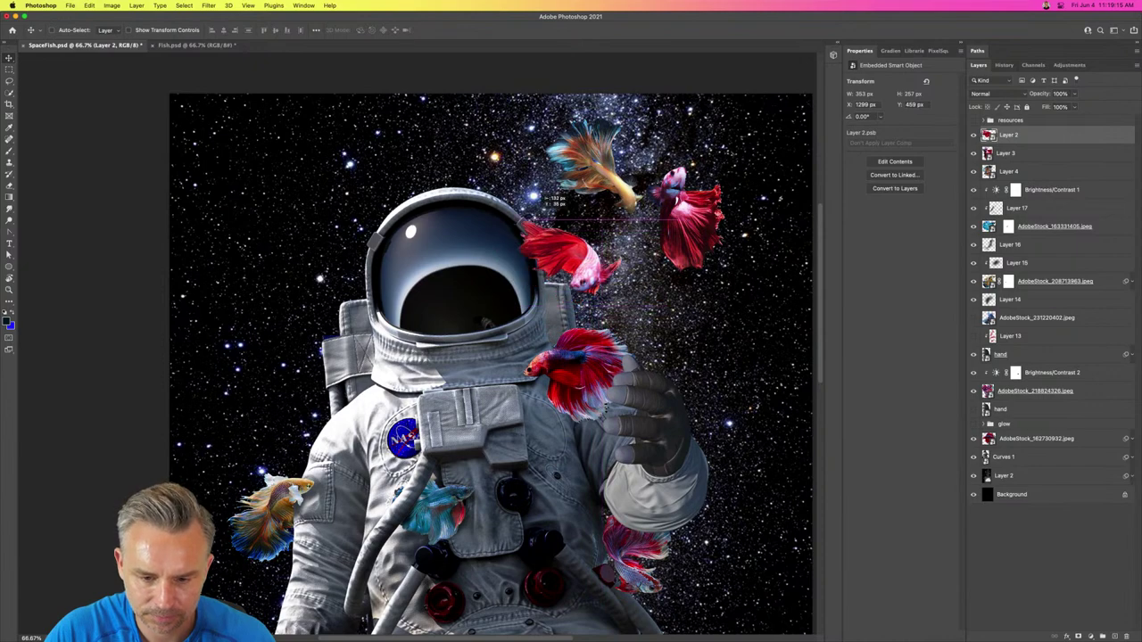
scroll(493, 300, up, 5)
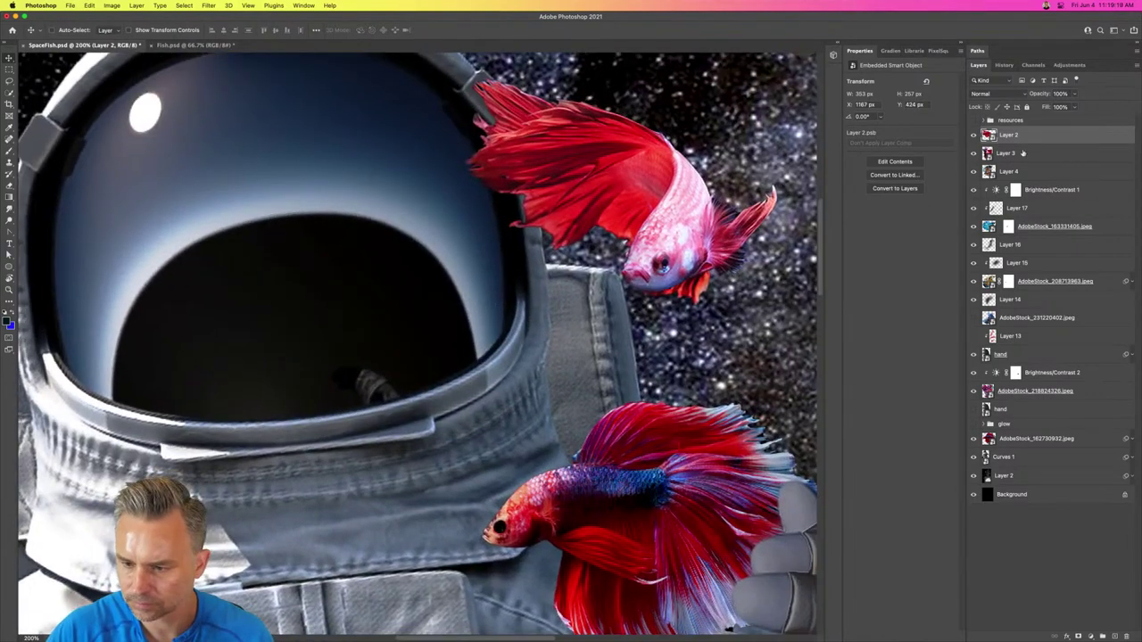
drag(1022, 154, 1032, 470)
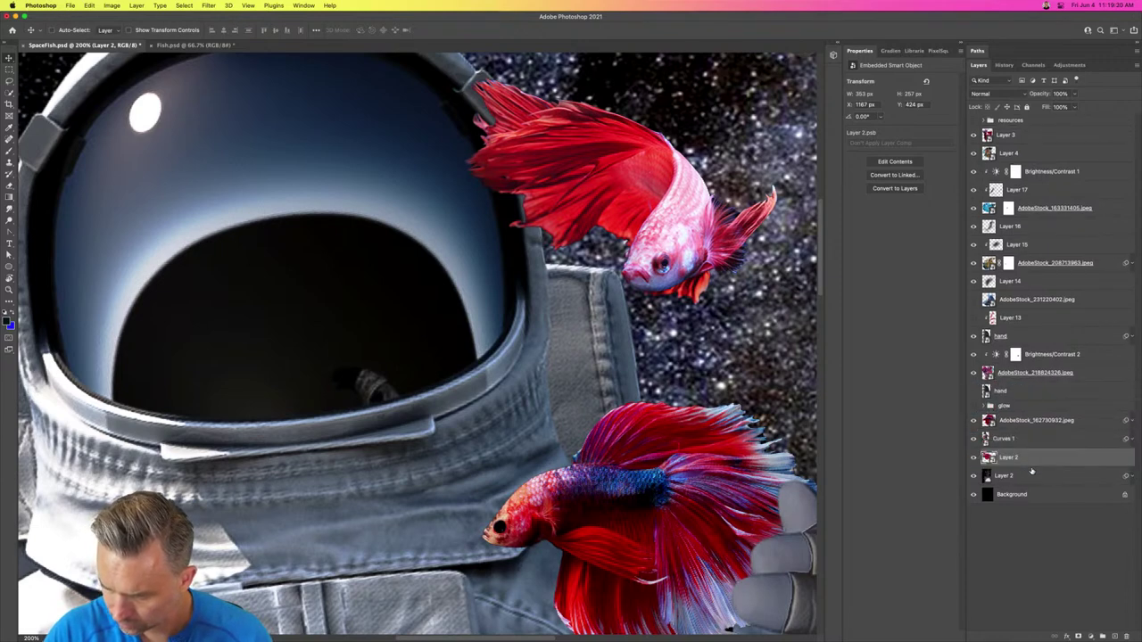
Step: Rename the Curves 1 layer to 'Astronaut'
click(998, 440)
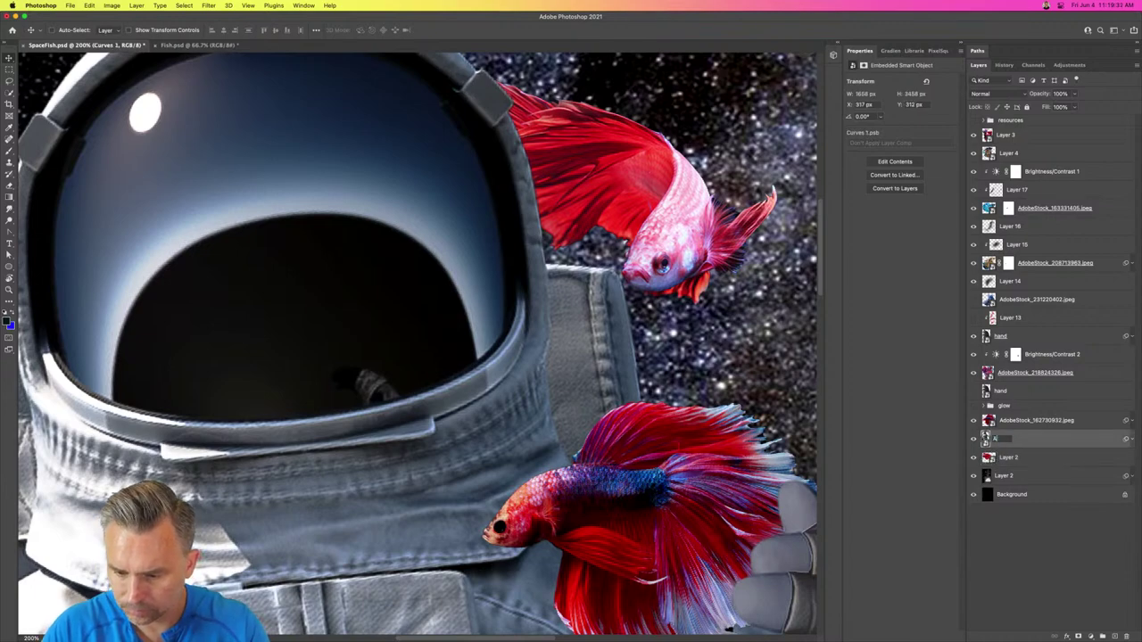
text(Astronaut)
key(Return)
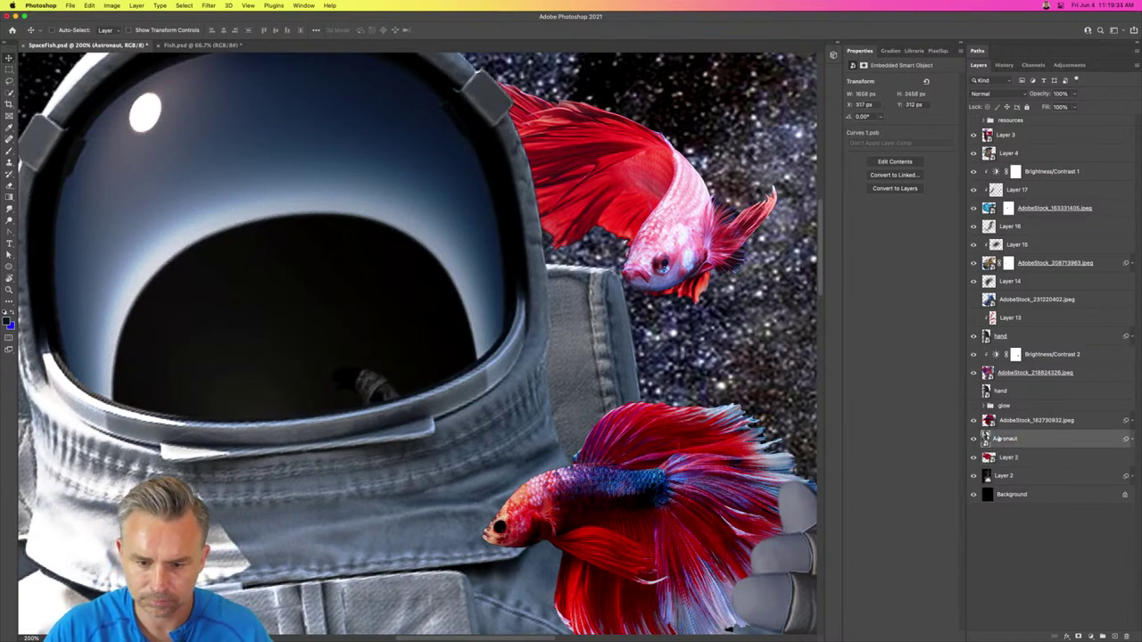
key(super+minus)
key(super+minus)
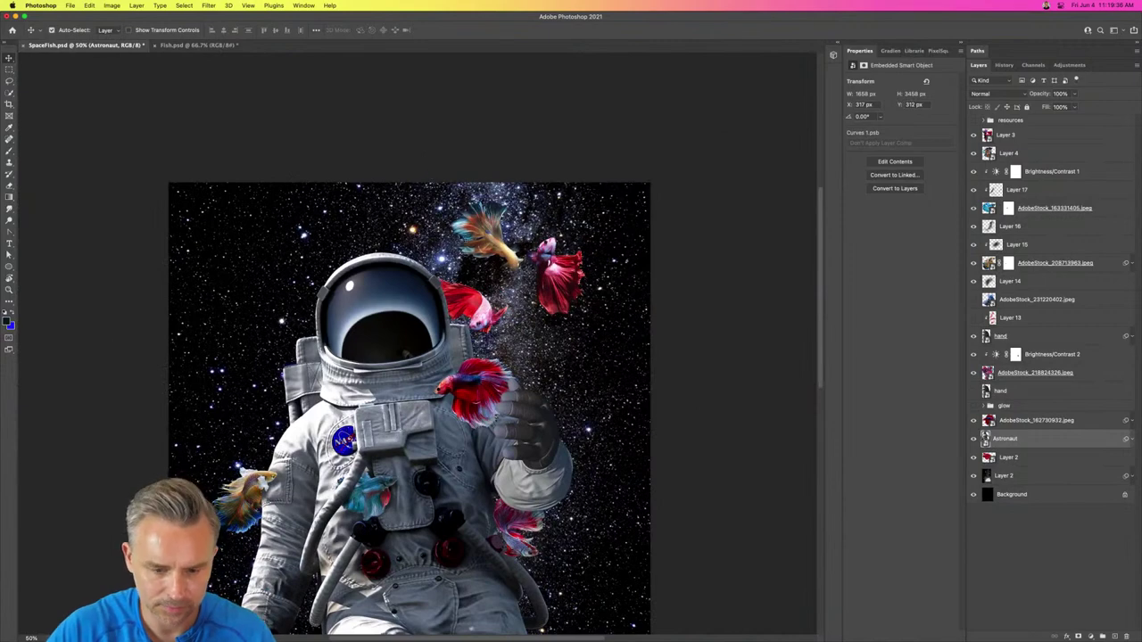
key(super+t)
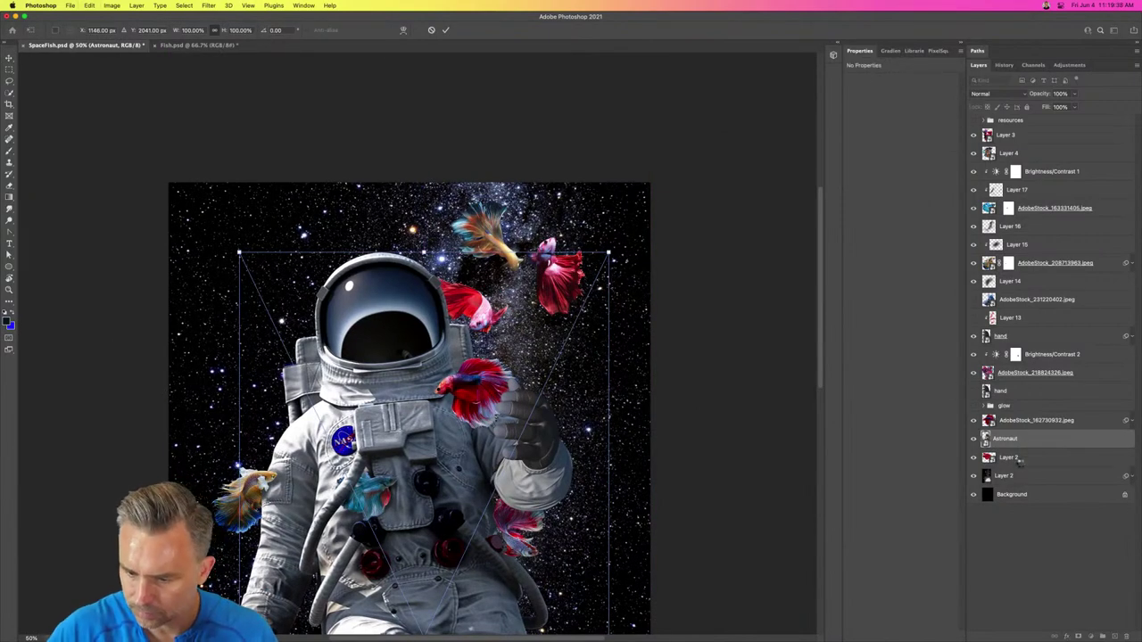
key(Return)
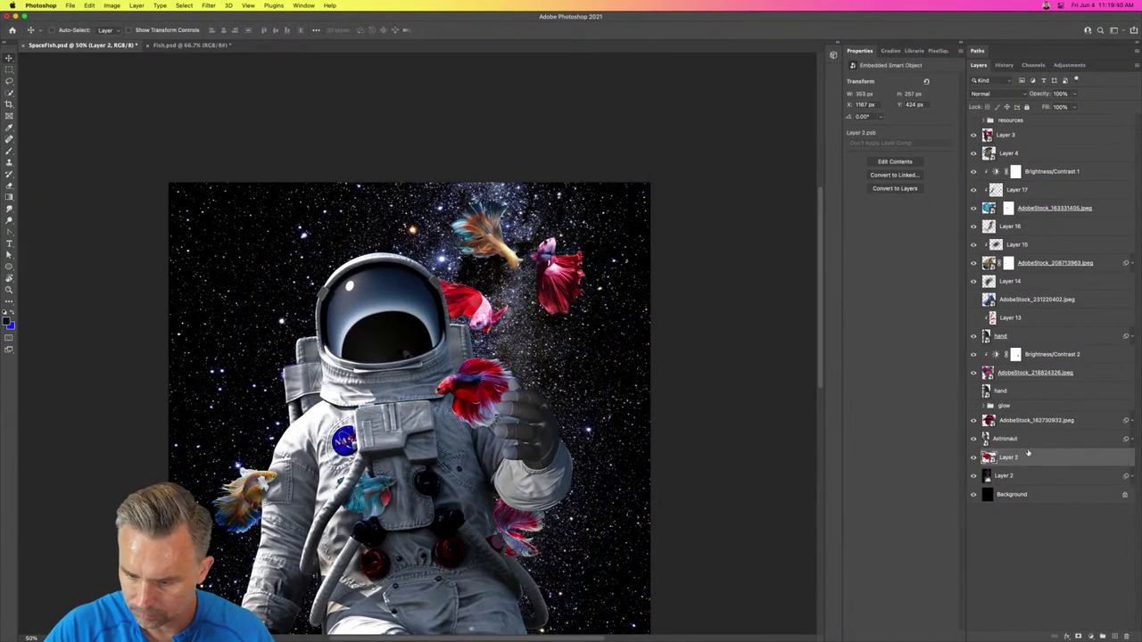
Step: Tilt and resize the small red fish by the helmet, then nudge it slightly higher
click(1024, 458)
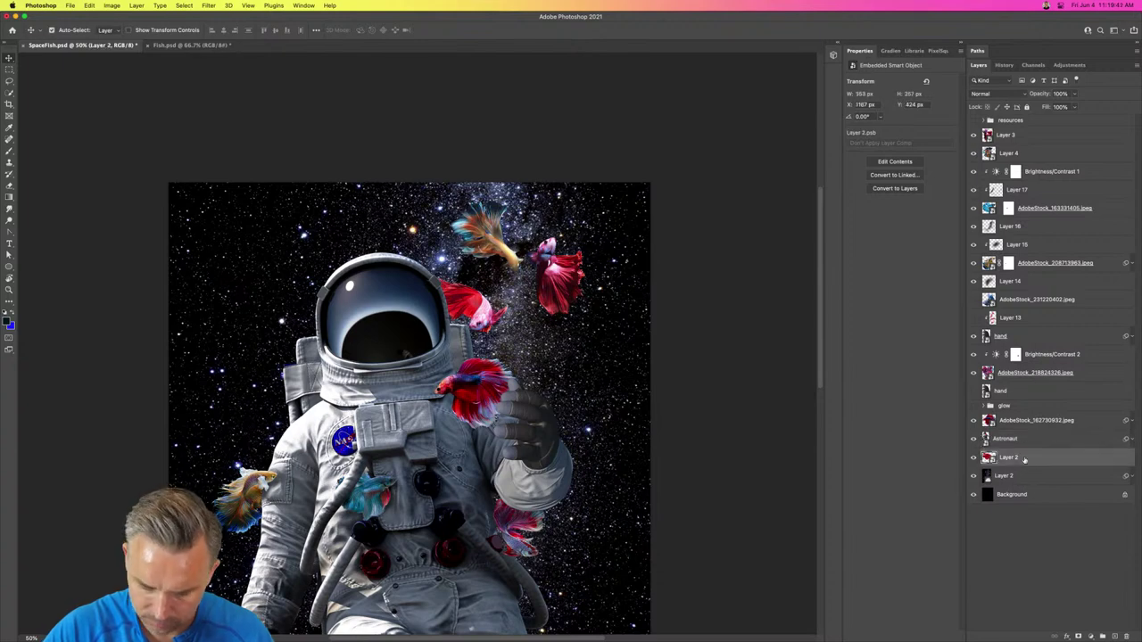
key(super+t)
drag(504, 332, 473, 307)
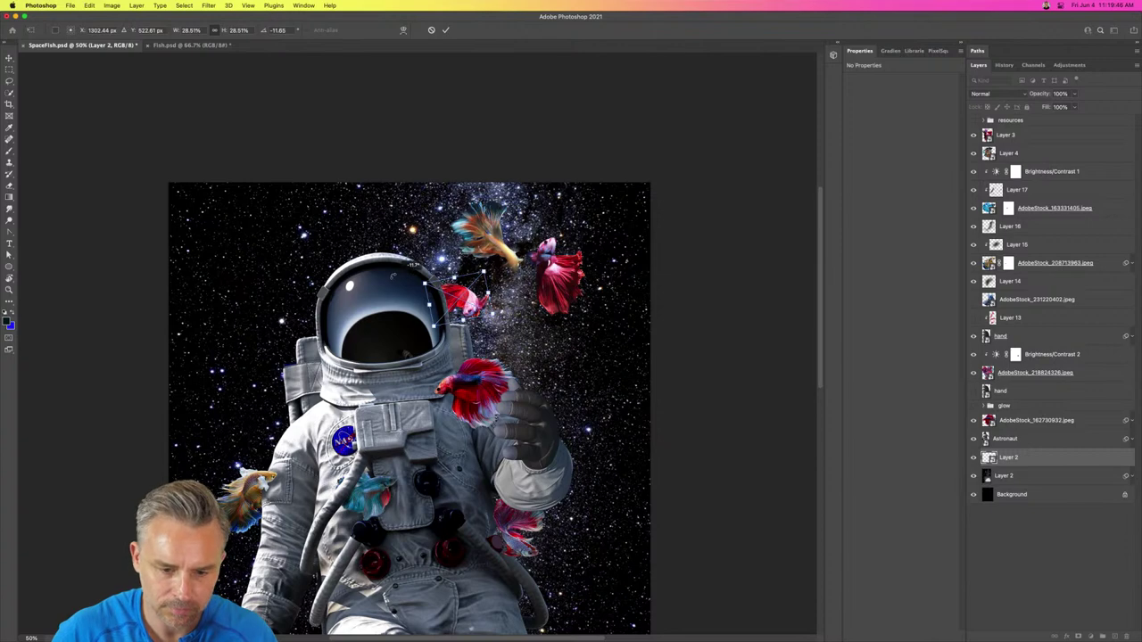
key(Return)
drag(473, 305, 477, 285)
Step: Rearrange the red and orange fish, placing Layer 3 just below Astronaut at the left shoulder
drag(553, 251, 237, 309)
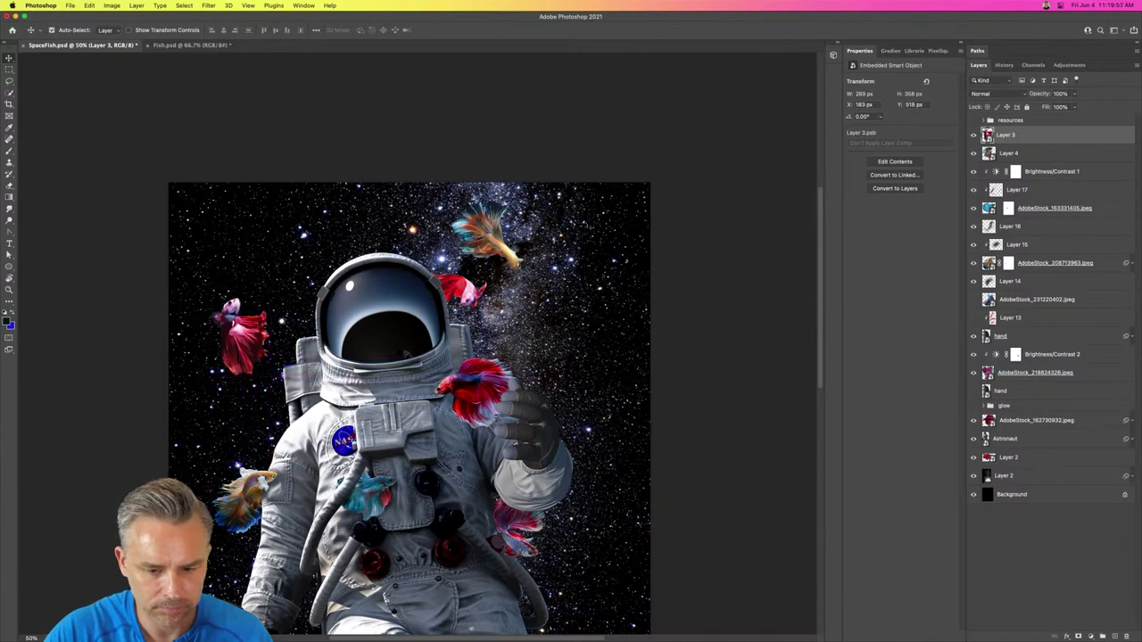
click(483, 234)
drag(482, 234, 514, 258)
drag(239, 337, 274, 347)
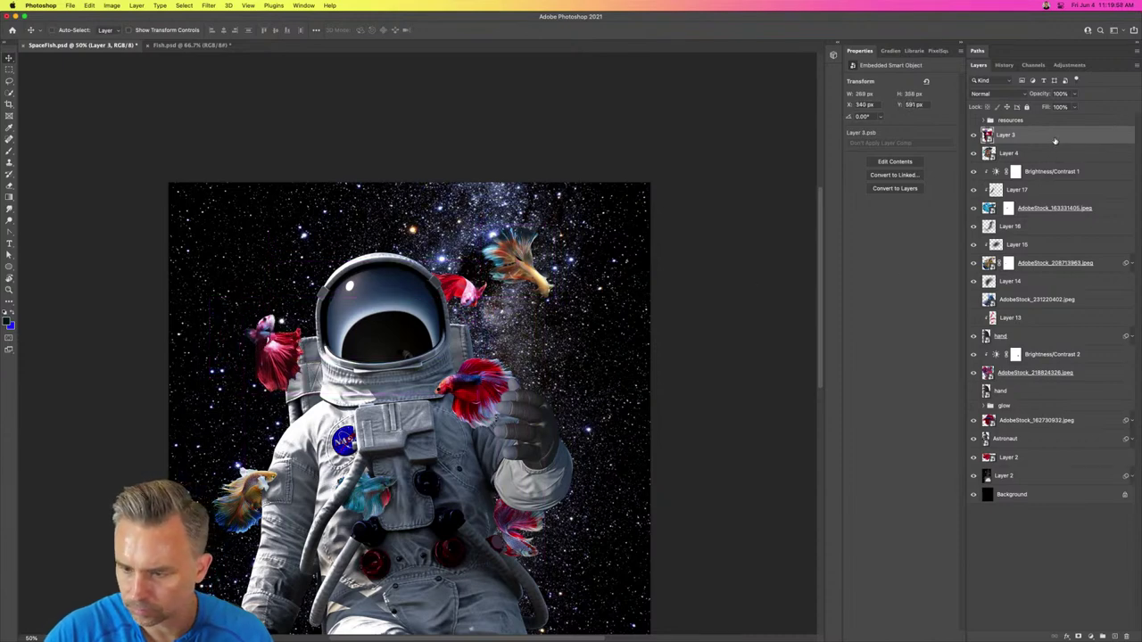
drag(1055, 140, 1035, 447)
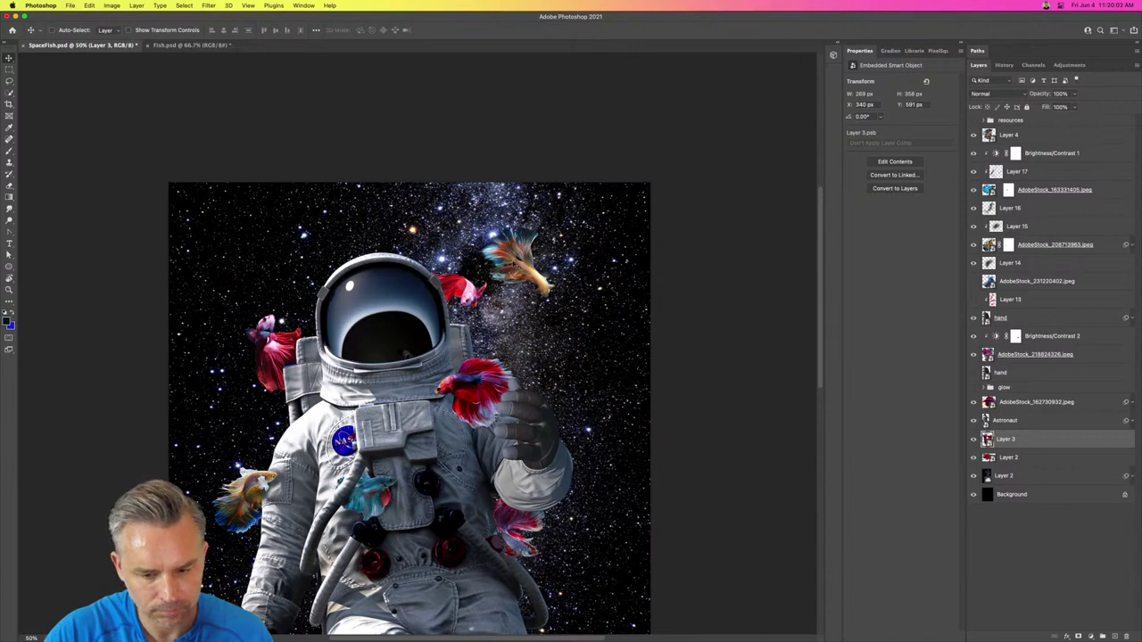
Step: Zoom in on the composite and save SpaceFish.psd
key(super+equal)
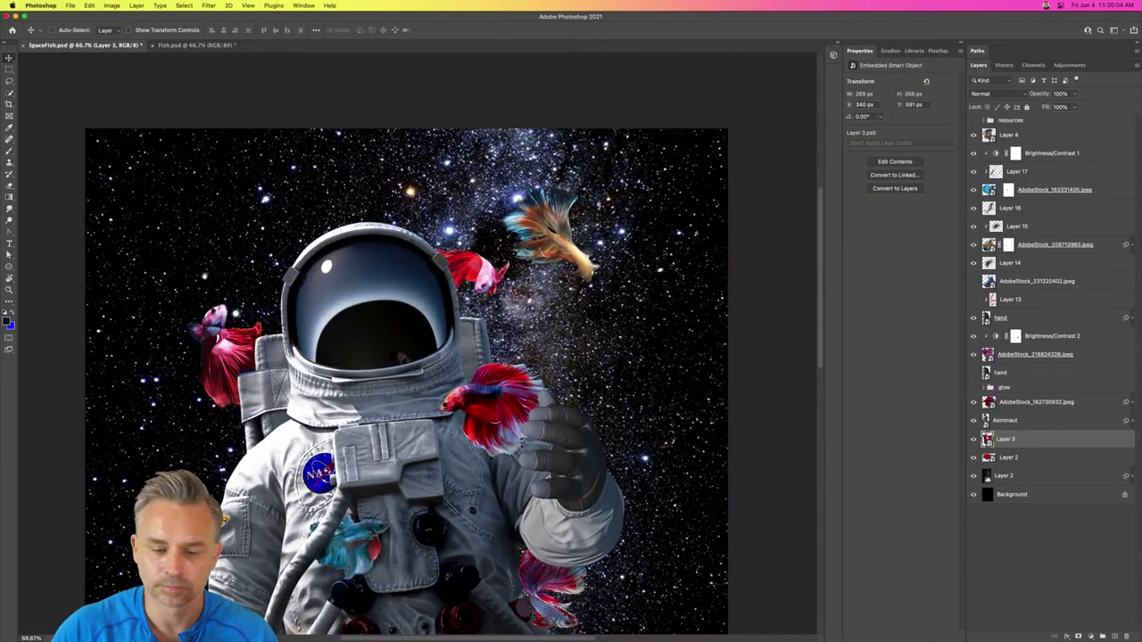
scroll(342, 223, down, 1)
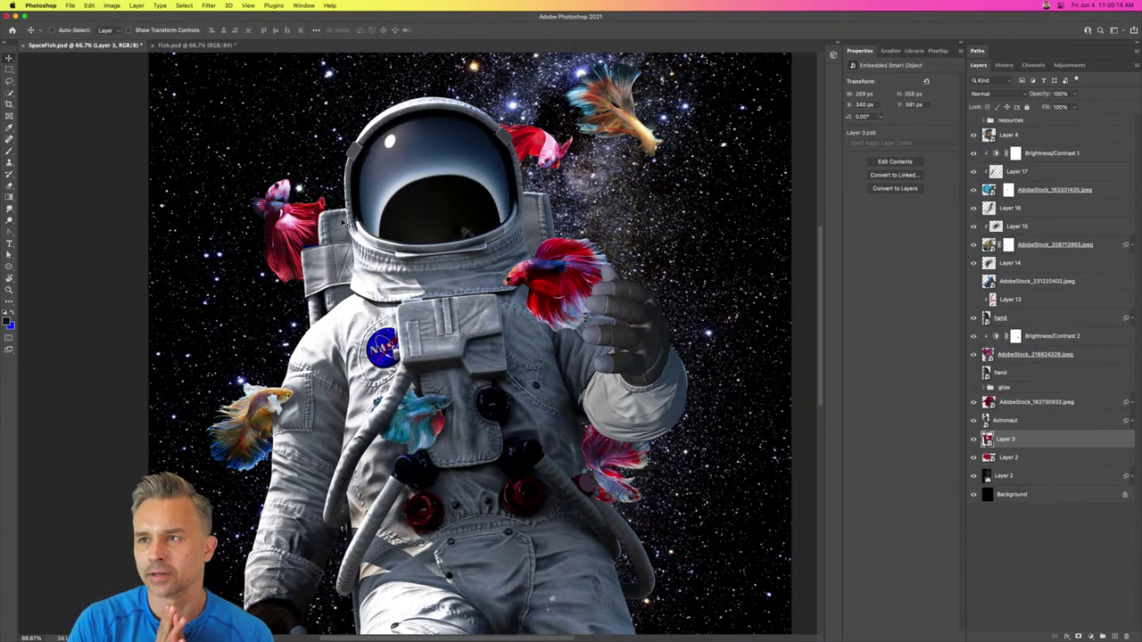
key(super+s)
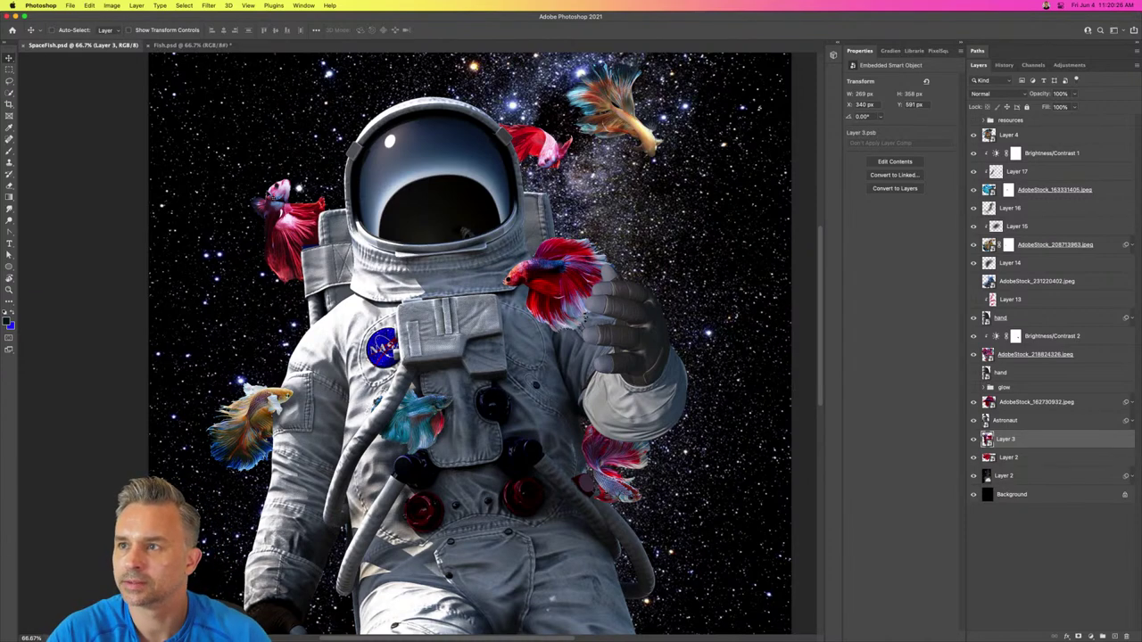
Step: Zoom the canvas from 33.3% to 66.7% to enlarge the astronaut composite
key(super+equal)
key(super+minus)
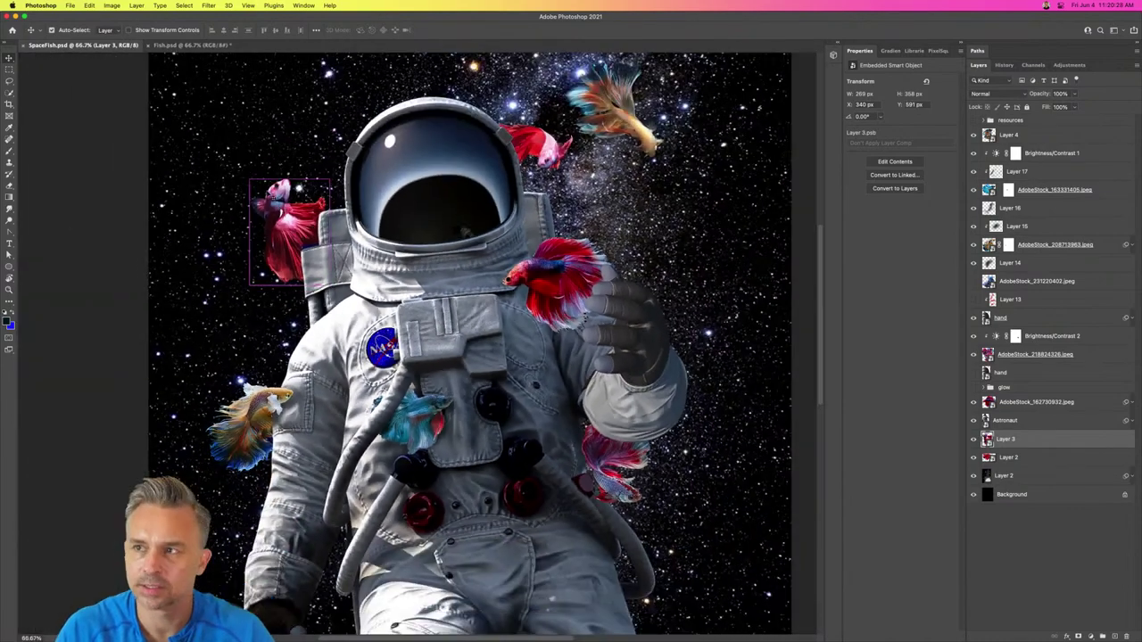
key(super+minus)
key(super+minus)
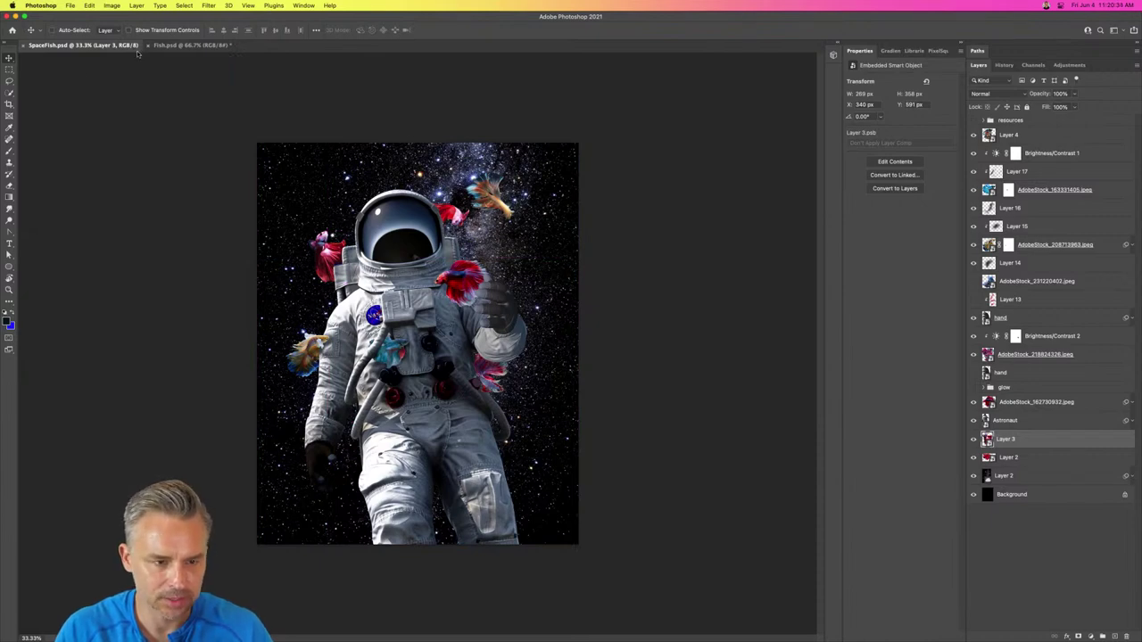
key(super+equal)
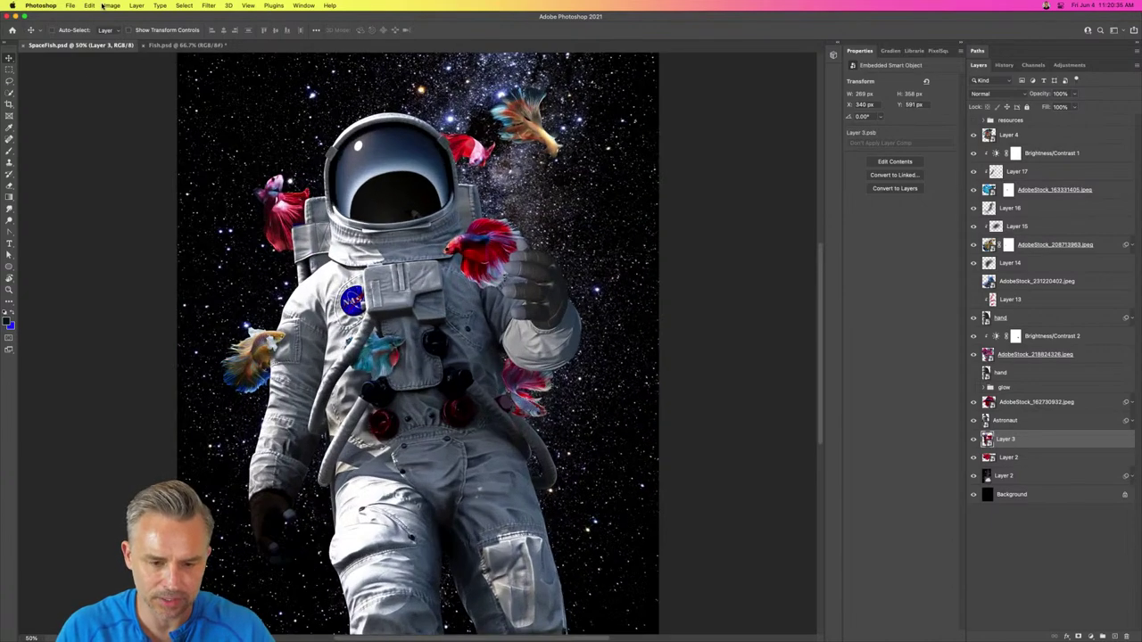
scroll(175, 152, up, 3)
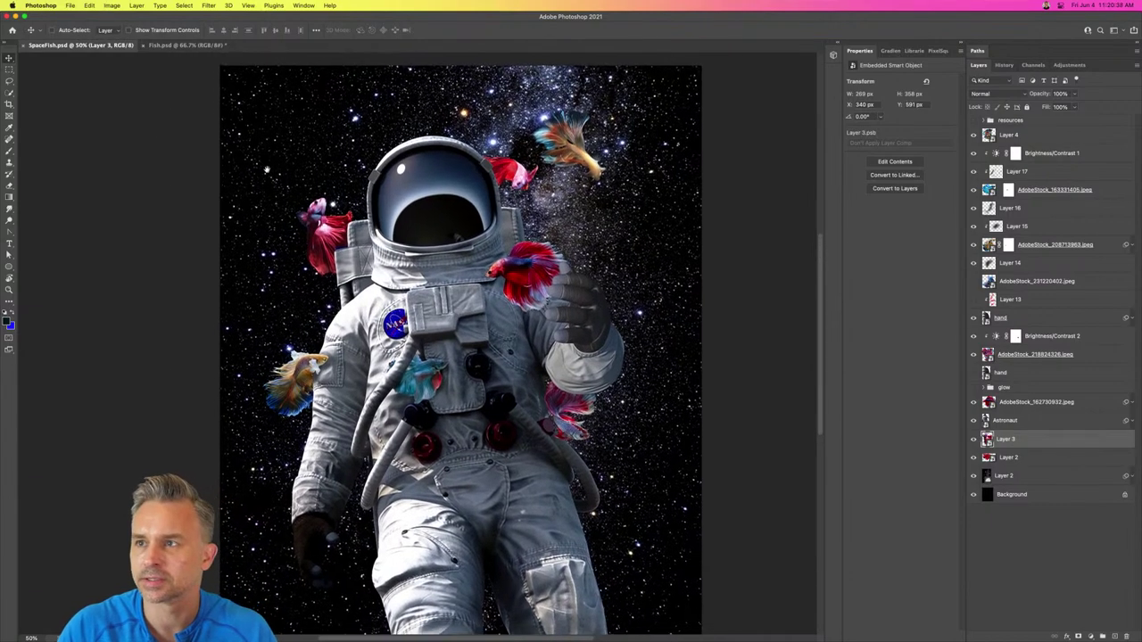
key(super+equal)
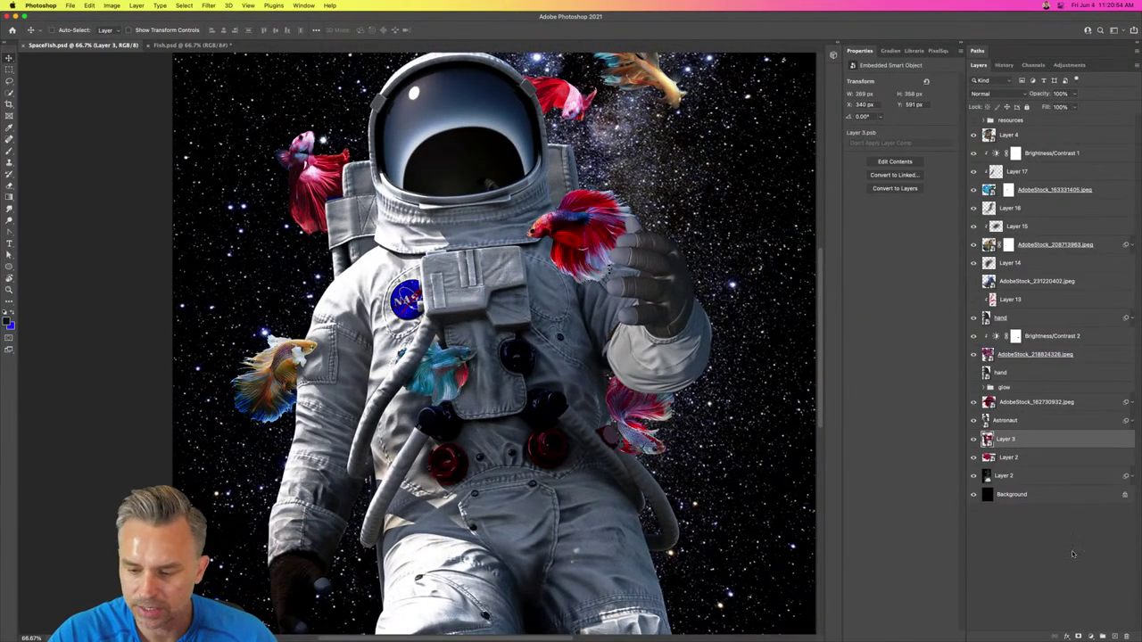
Step: Brighten the pink fish at upper left with white brushwork on a new Overlay layer
click(1114, 635)
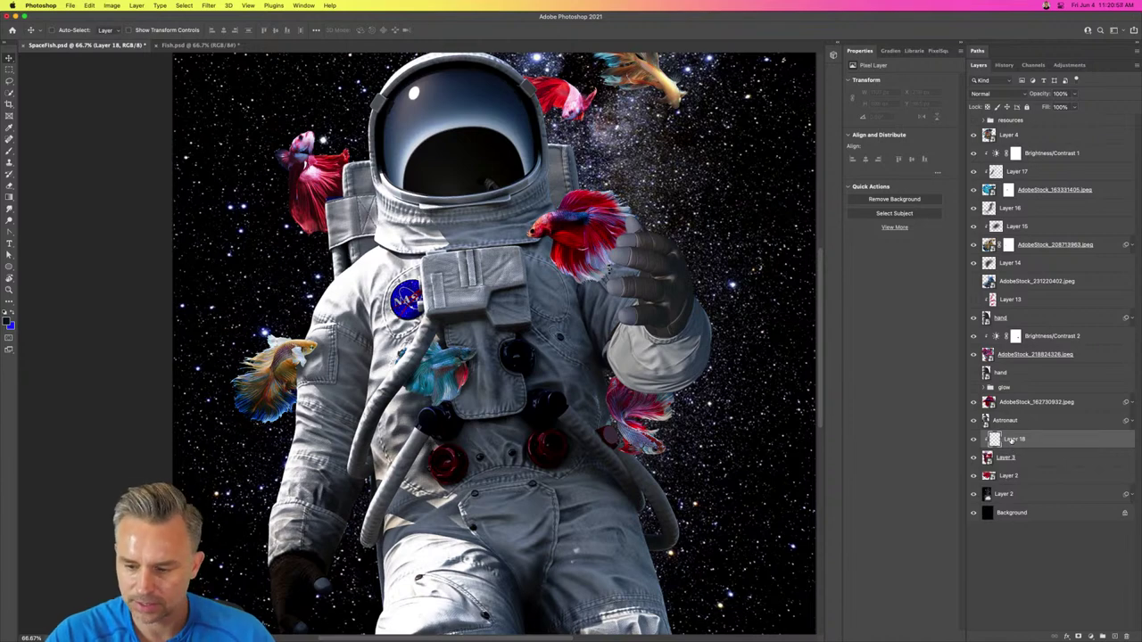
click(6, 314)
click(13, 310)
key(b)
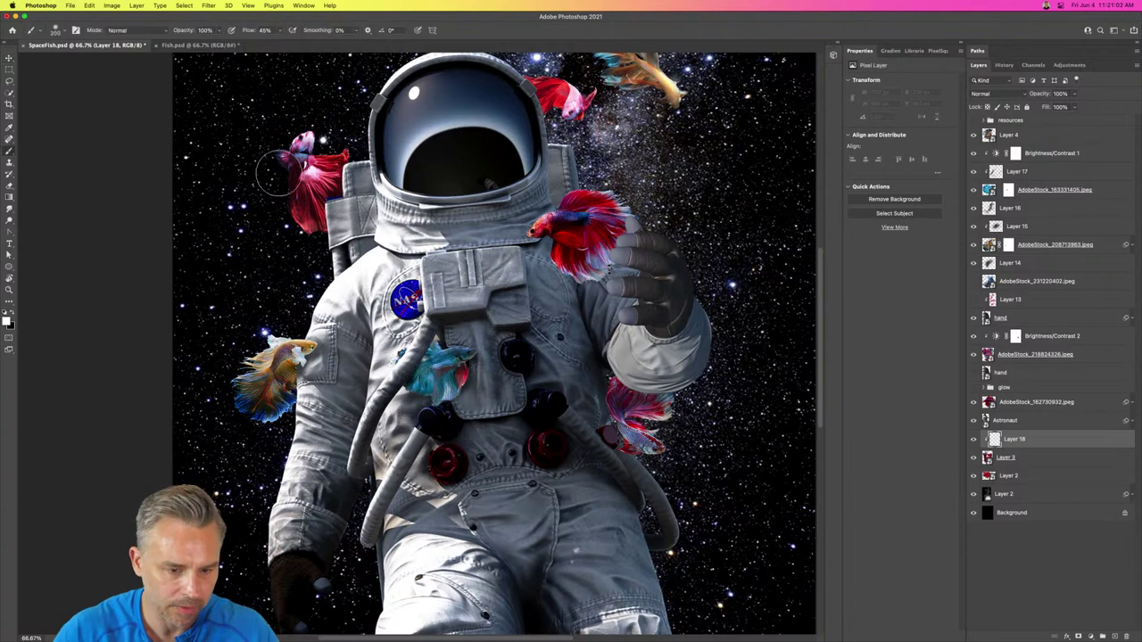
drag(276, 187, 277, 125)
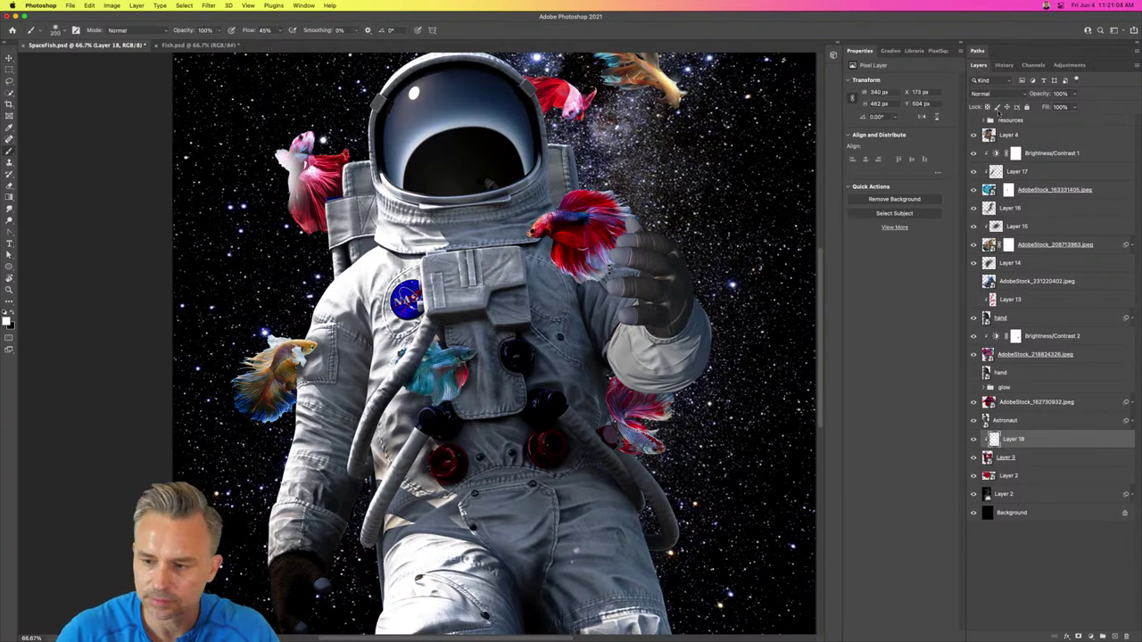
click(991, 91)
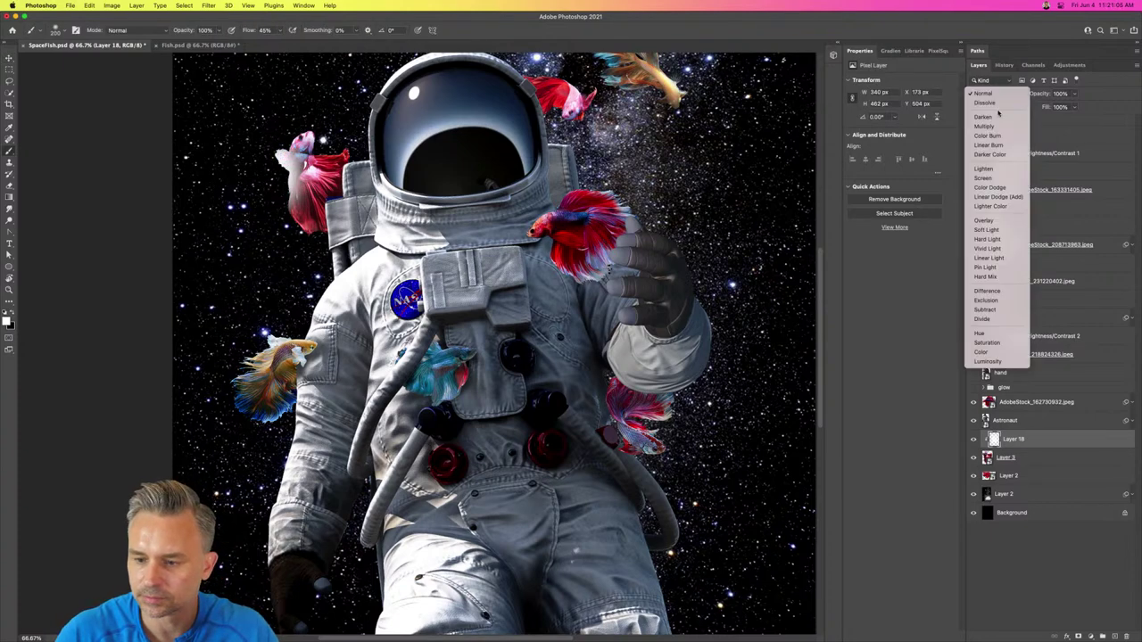
click(993, 220)
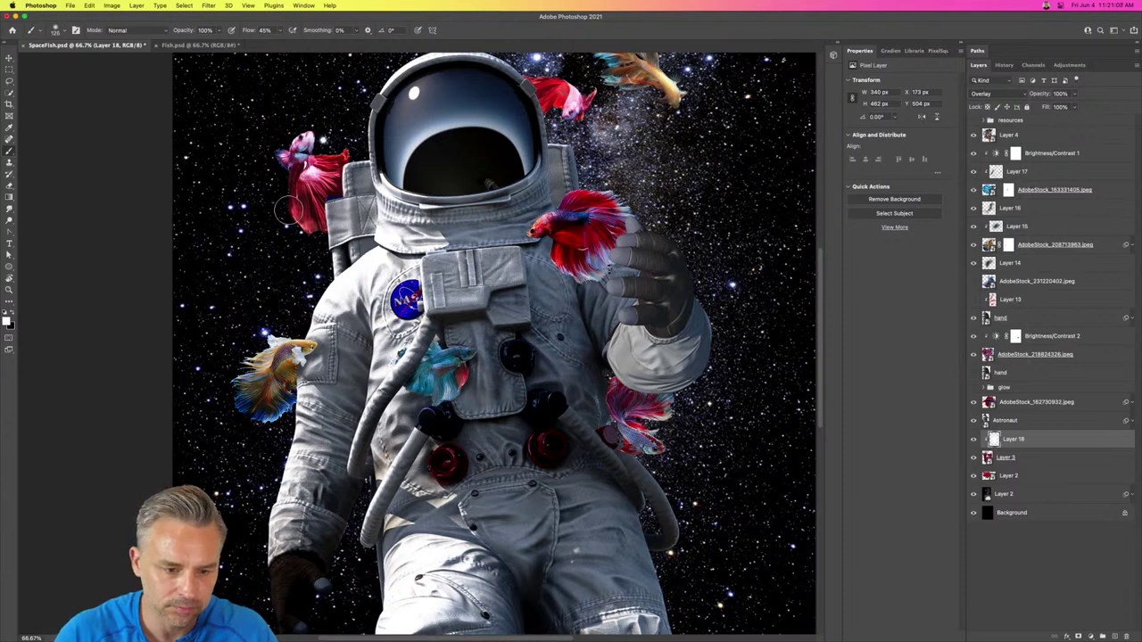
mouse_move(287, 211)
mouse_down()
mouse_move(275, 165)
mouse_move(289, 134)
mouse_up()
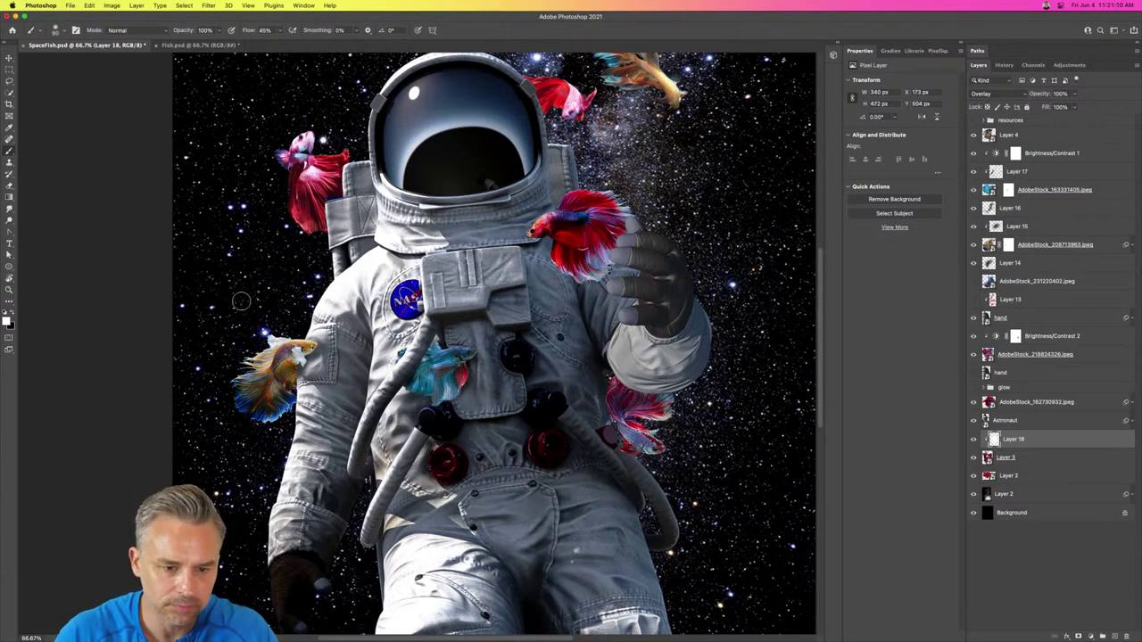
Step: Highlight the orange fish with white paint on Layer 19, clipped to Layer 15 and set to Overlay
key(v)
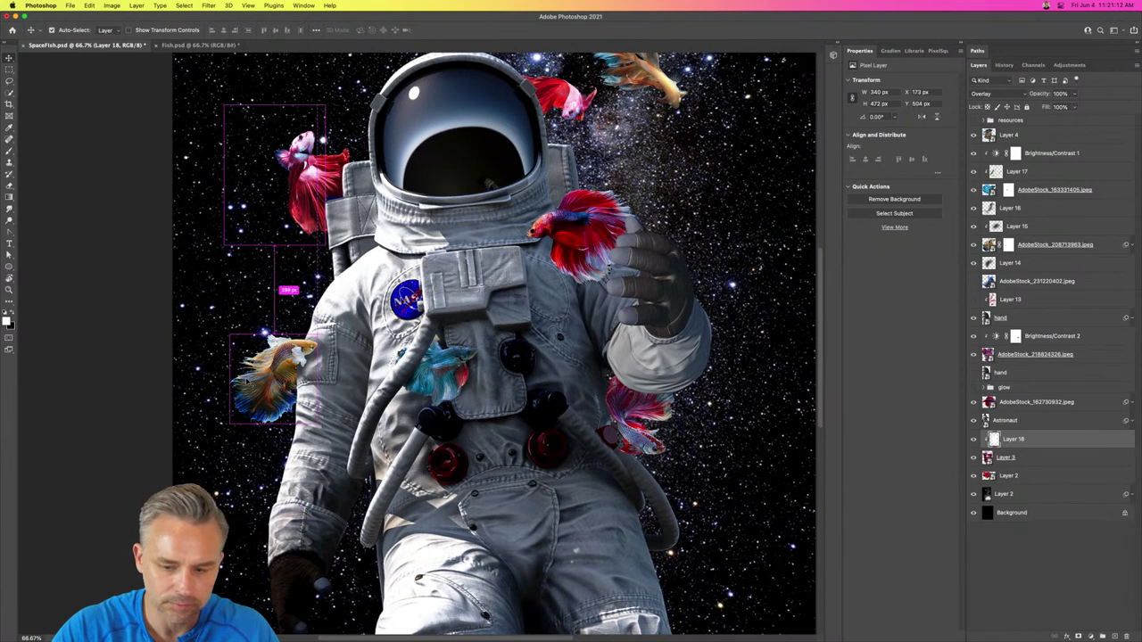
super+click(236, 380)
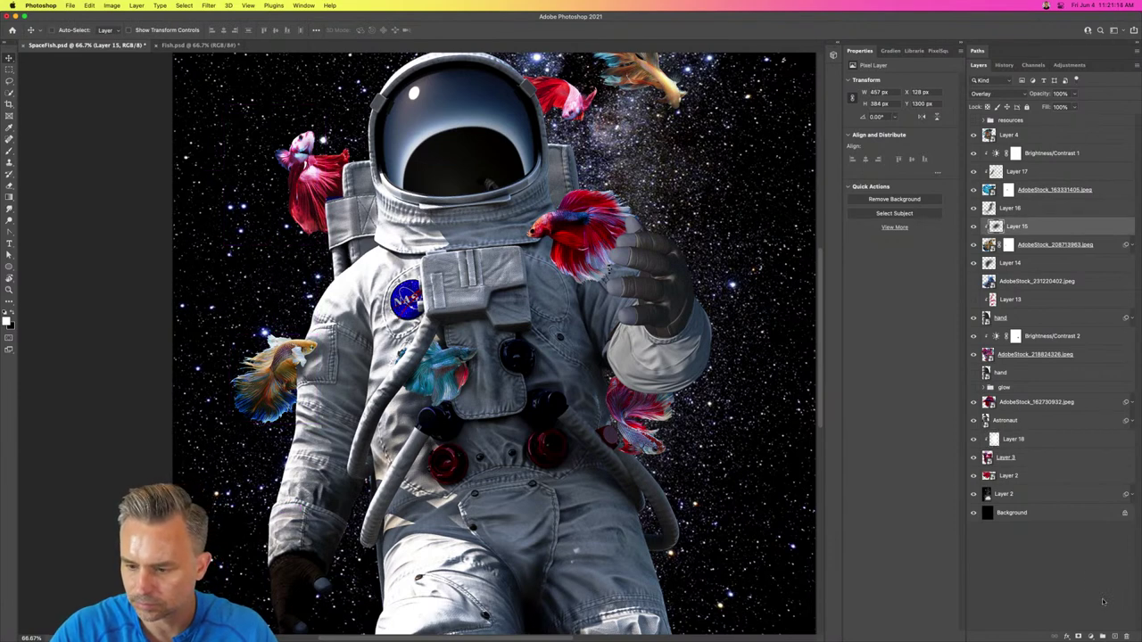
click(1114, 636)
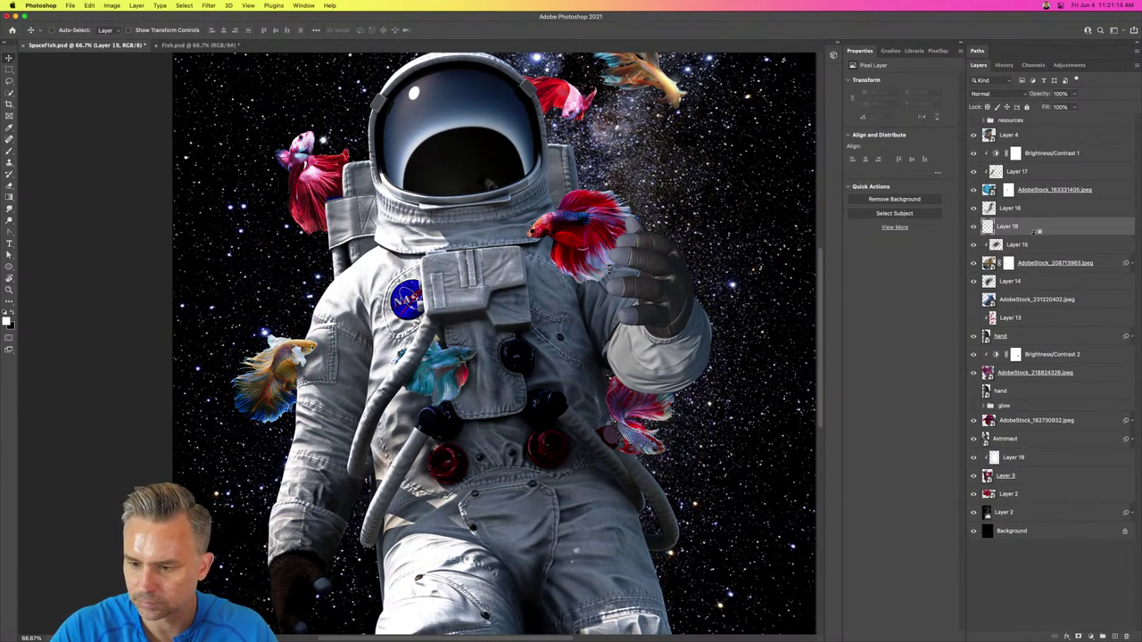
alt+click(1037, 234)
key(b)
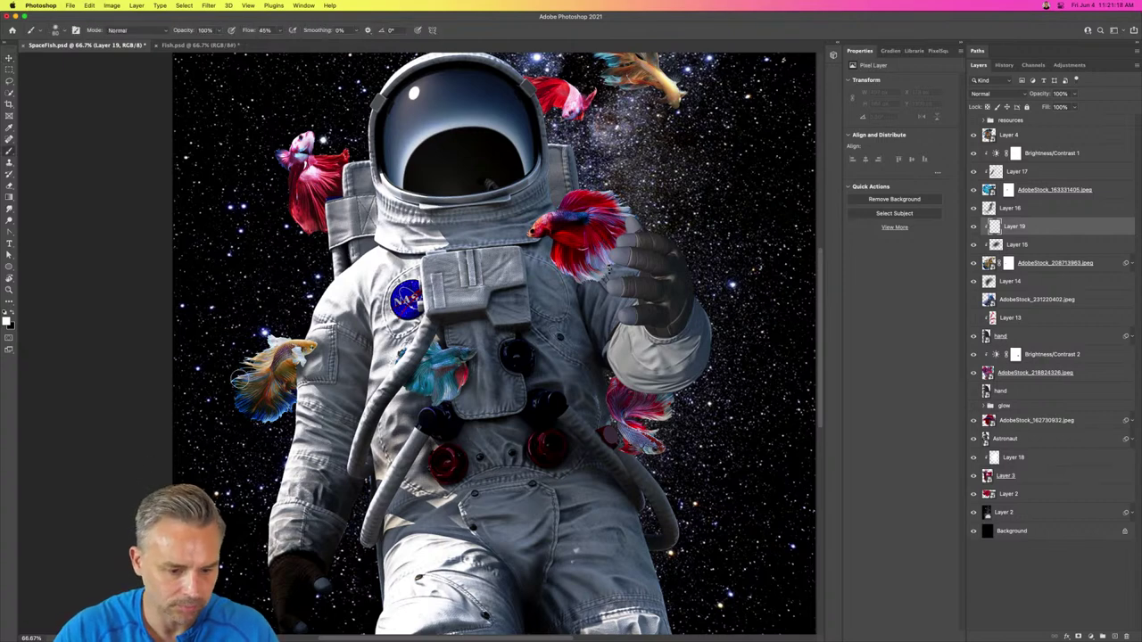
mouse_move(239, 375)
mouse_down()
mouse_move(241, 405)
mouse_move(268, 306)
mouse_up()
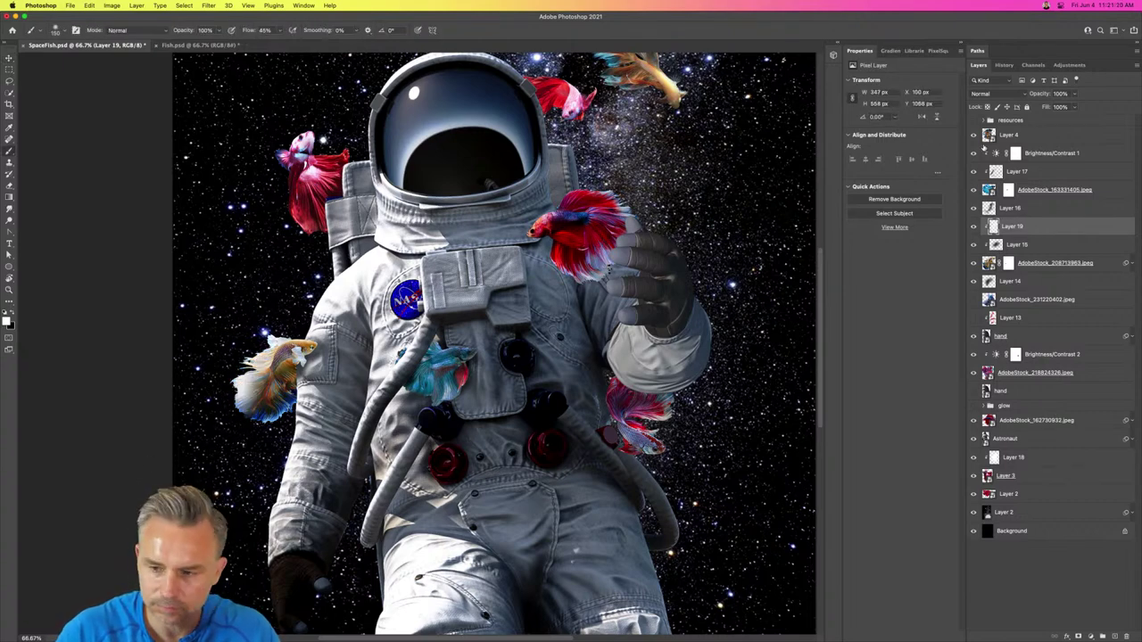
click(989, 94)
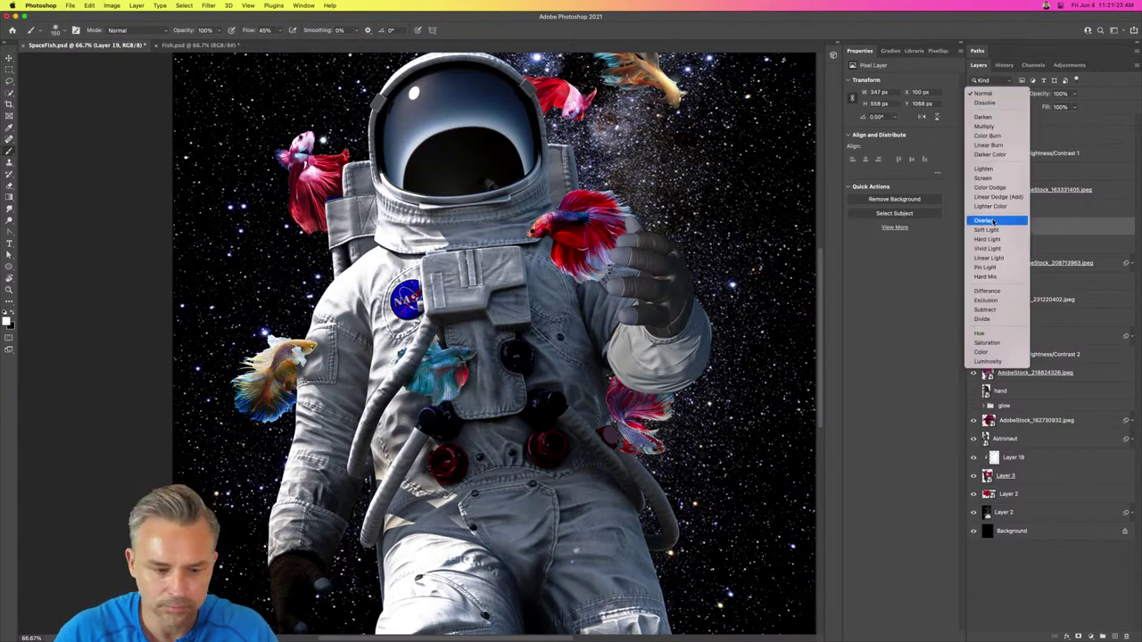
key(Return)
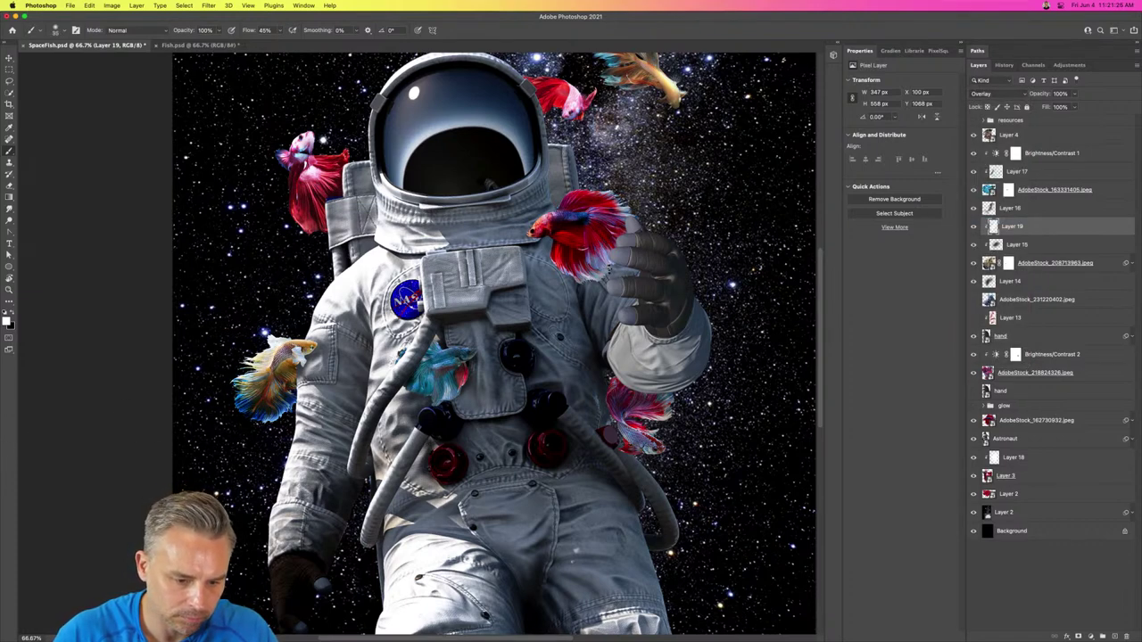
key(bracketright)
key(bracketright)
key(bracketright)
key(bracketright)
key(bracketright)
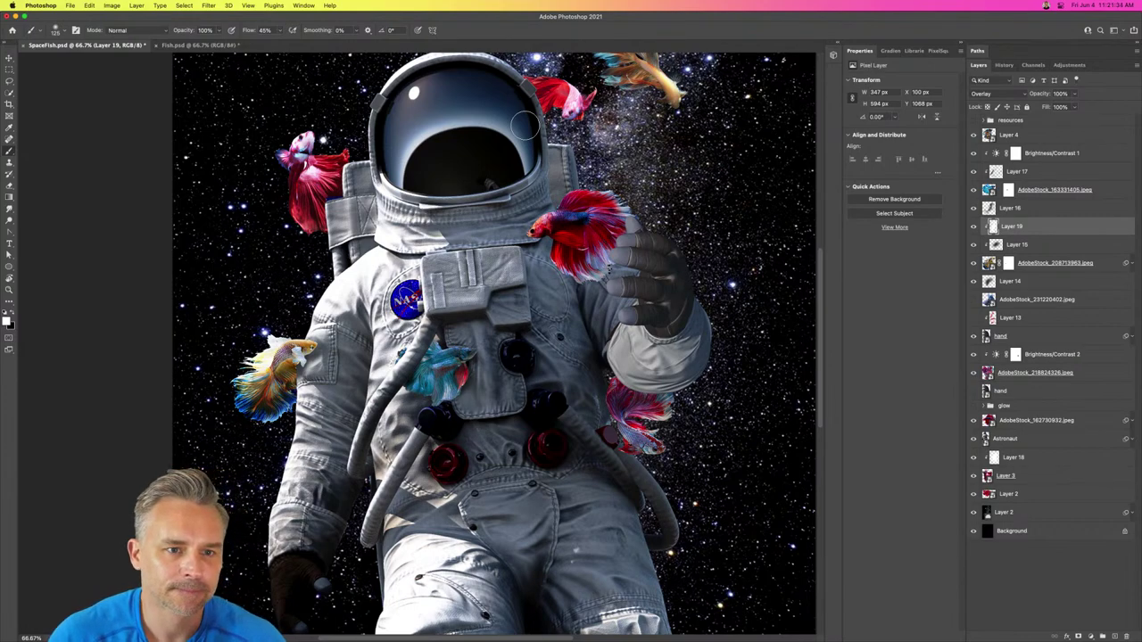
scroll(321, 243, up, 5)
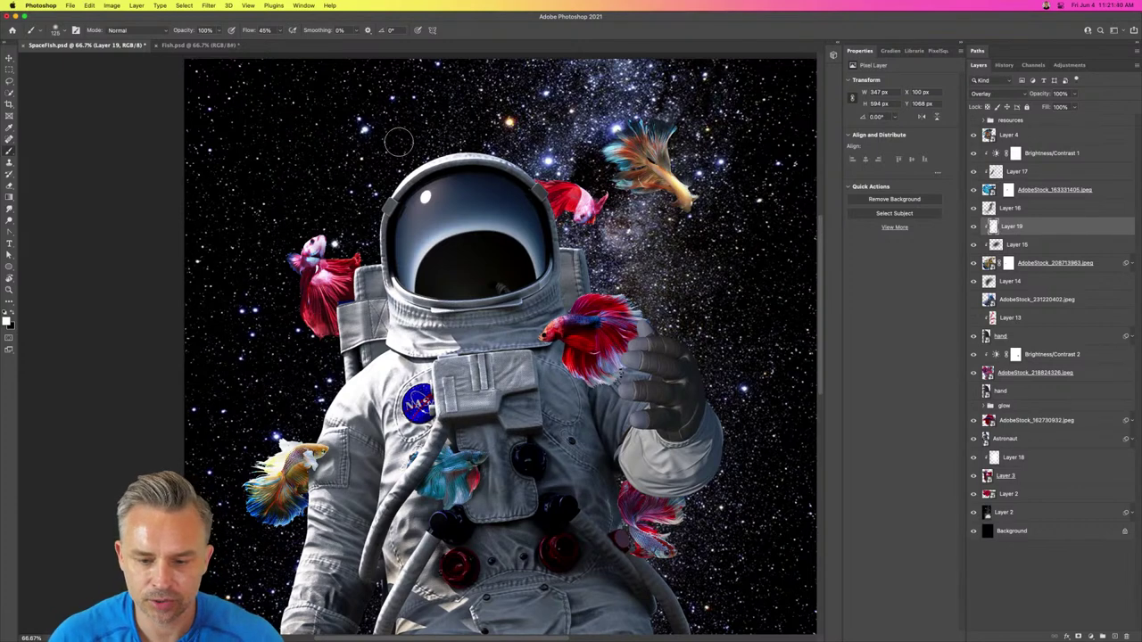
click(9, 58)
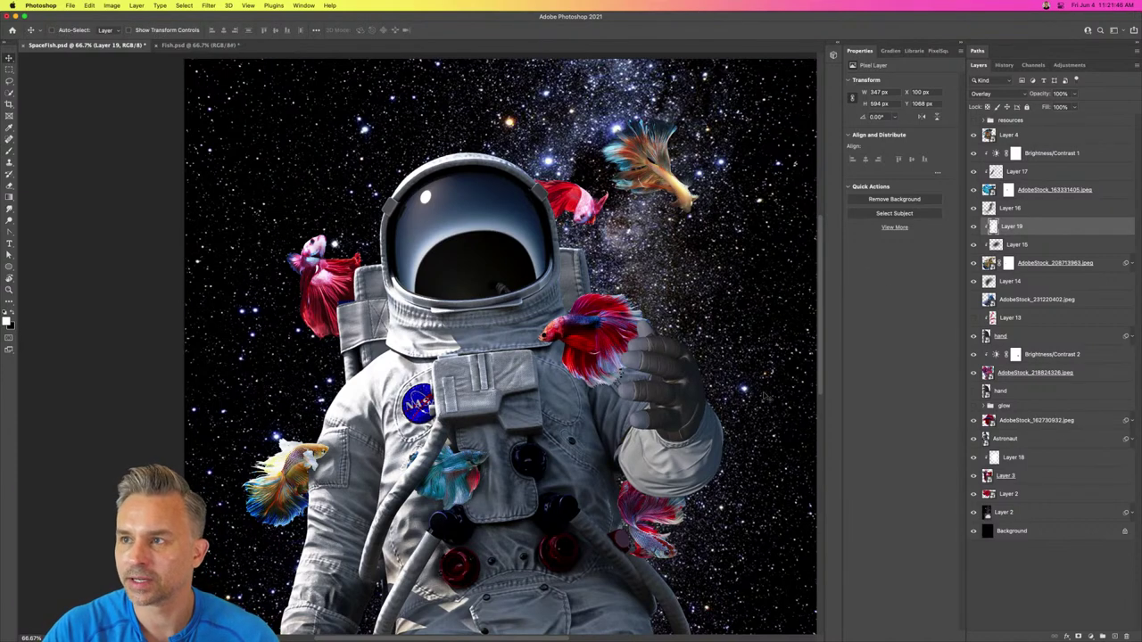
Step: Nudge the red fish behind the suit slightly lower and to the right
super+click(590, 326)
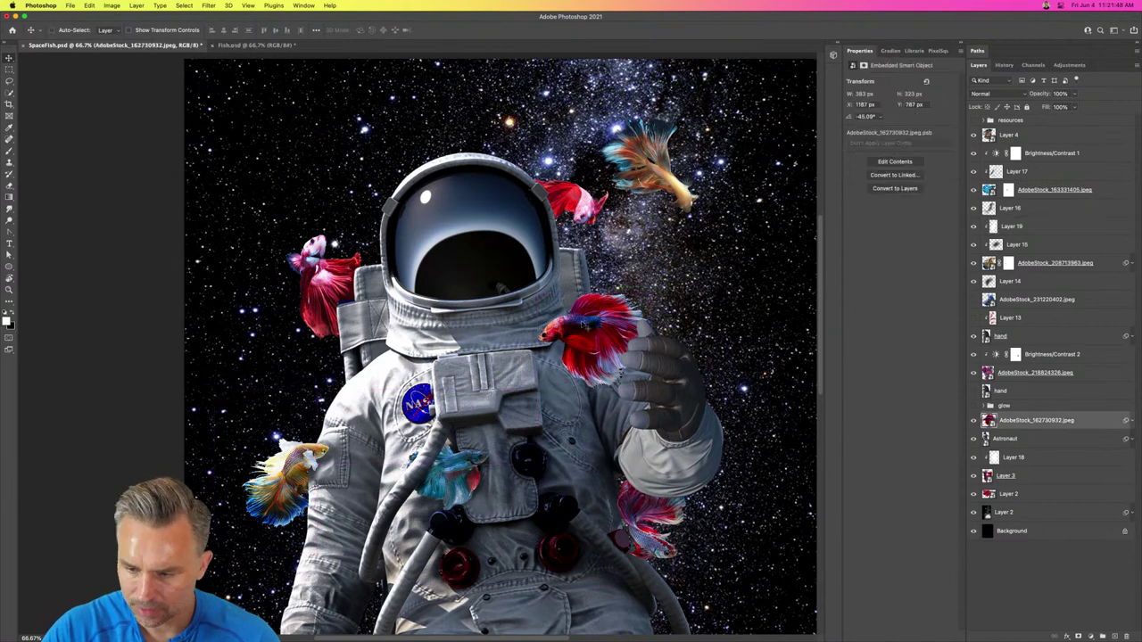
mouse_move(590, 326)
mouse_down()
mouse_move(607, 339)
mouse_move(600, 308)
mouse_up()
drag(452, 178, 381, 207)
key(super+plus)
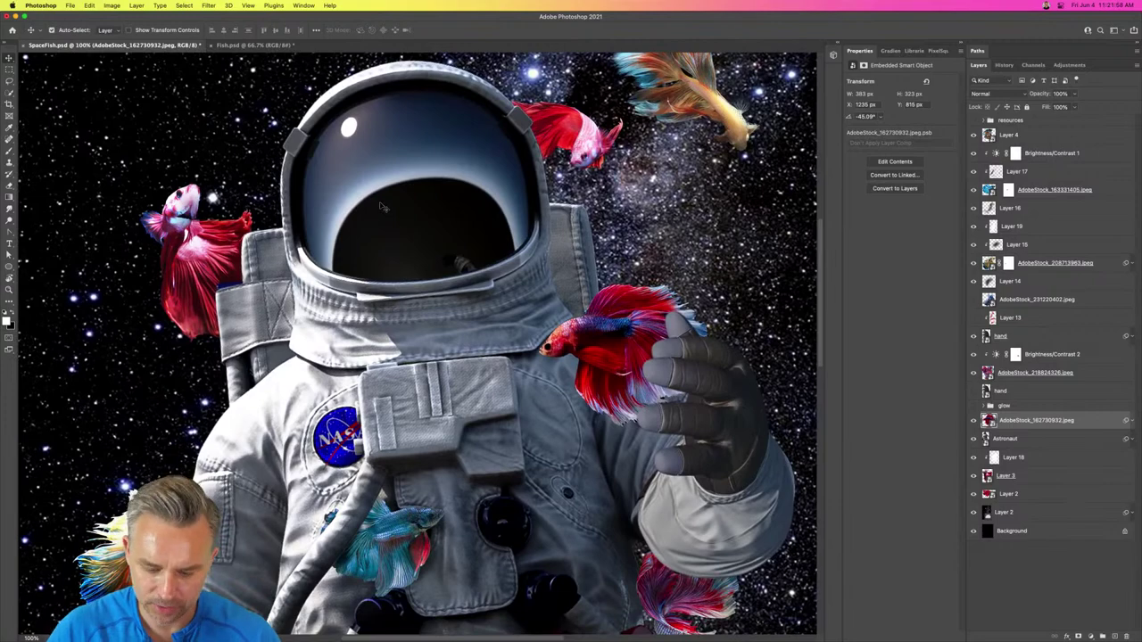
key(super+minus)
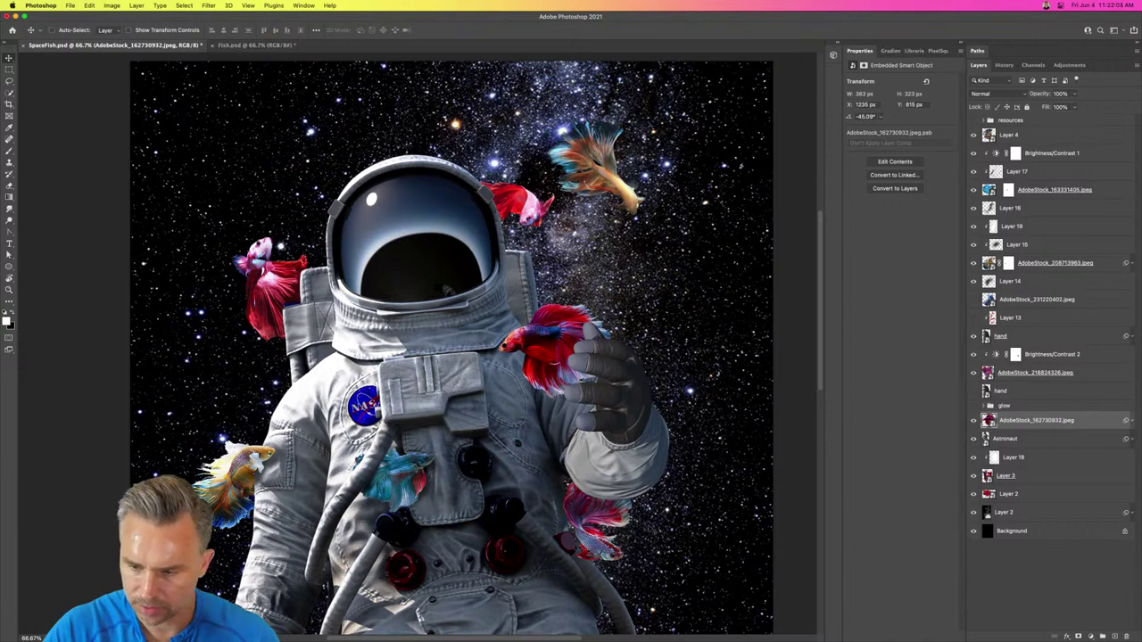
Step: Duplicate the AdobeStock_218824326.jpeg pink fish to the top of the stack and place it over the left shoulder
click(1015, 355)
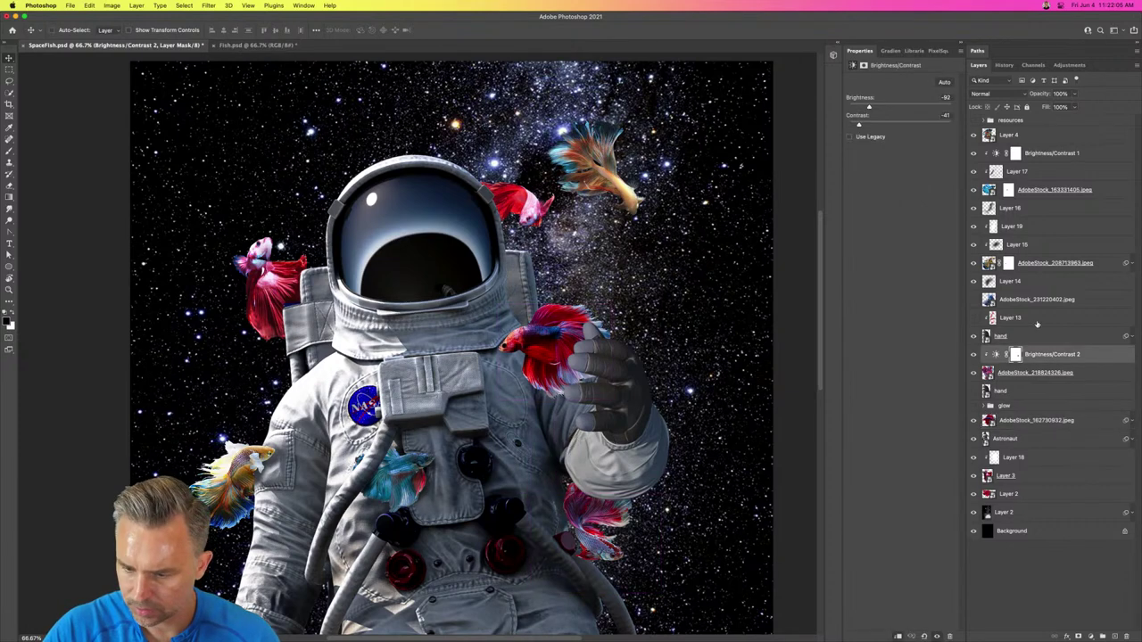
click(1098, 374)
key(super+j)
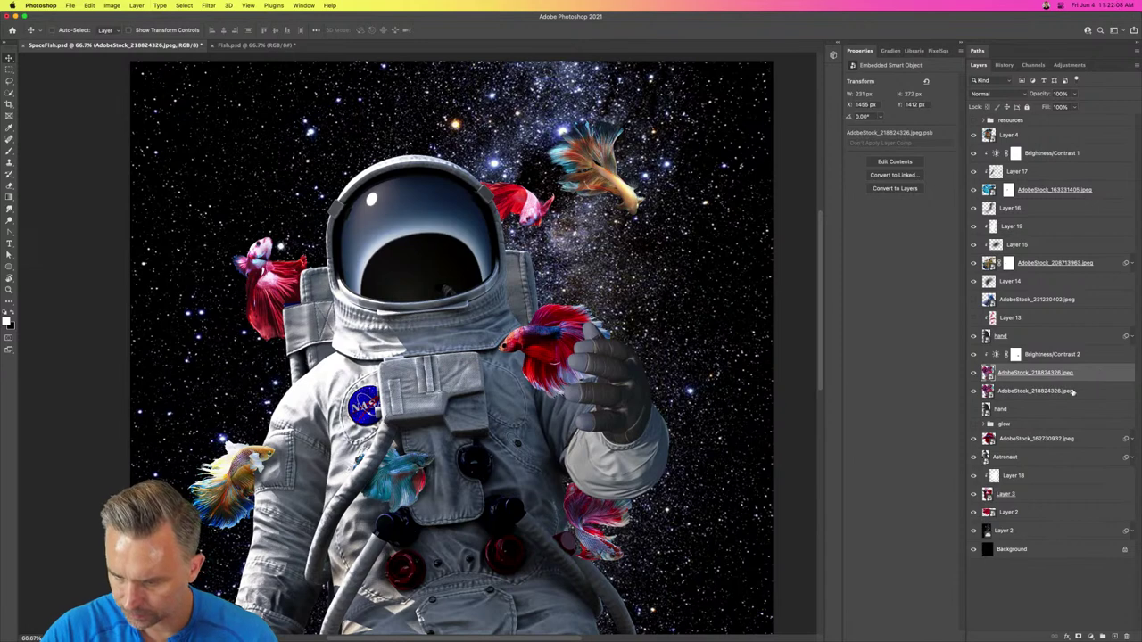
drag(1088, 374, 1065, 133)
drag(593, 503, 257, 256)
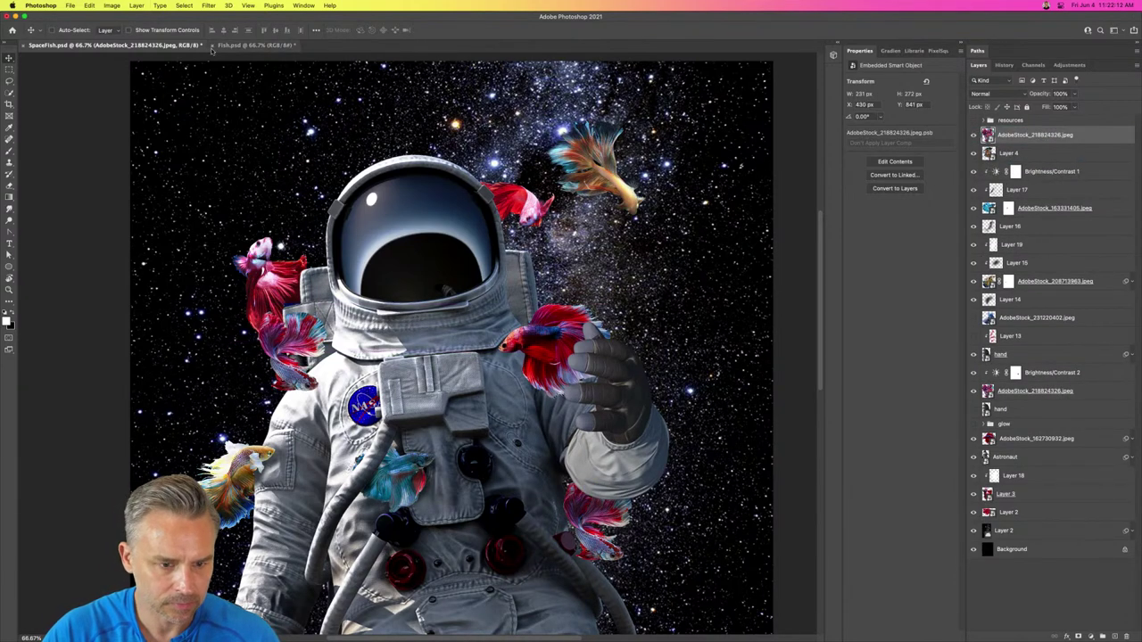
Step: In Fish.psd, show only the AdobeStock_160482625.jpeg fish sheet and select that layer
click(255, 44)
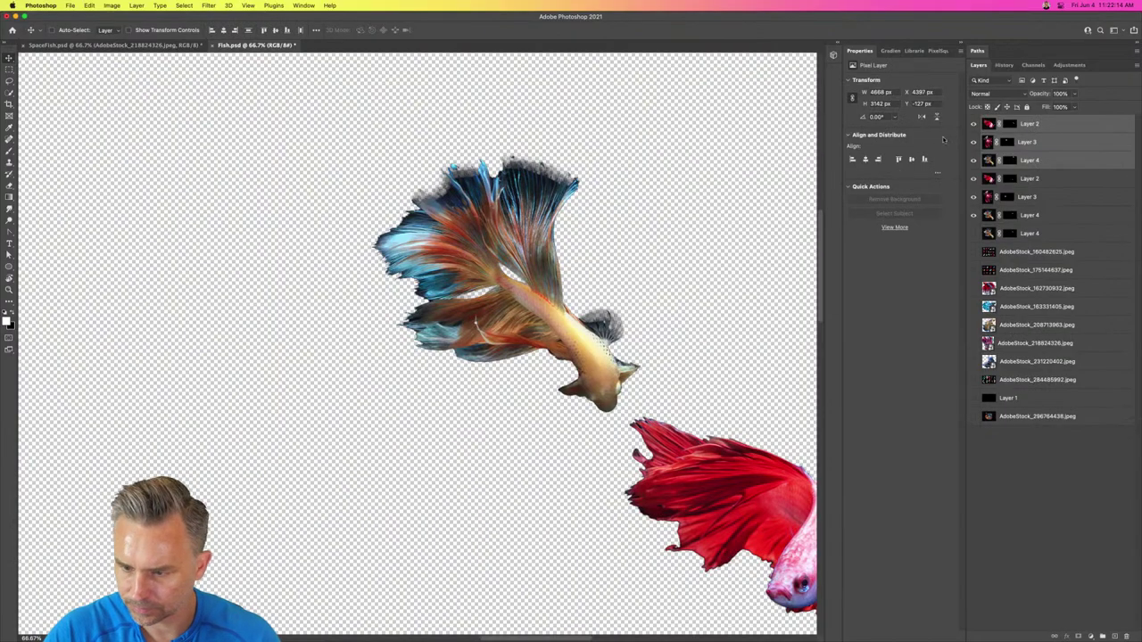
alt+click(972, 252)
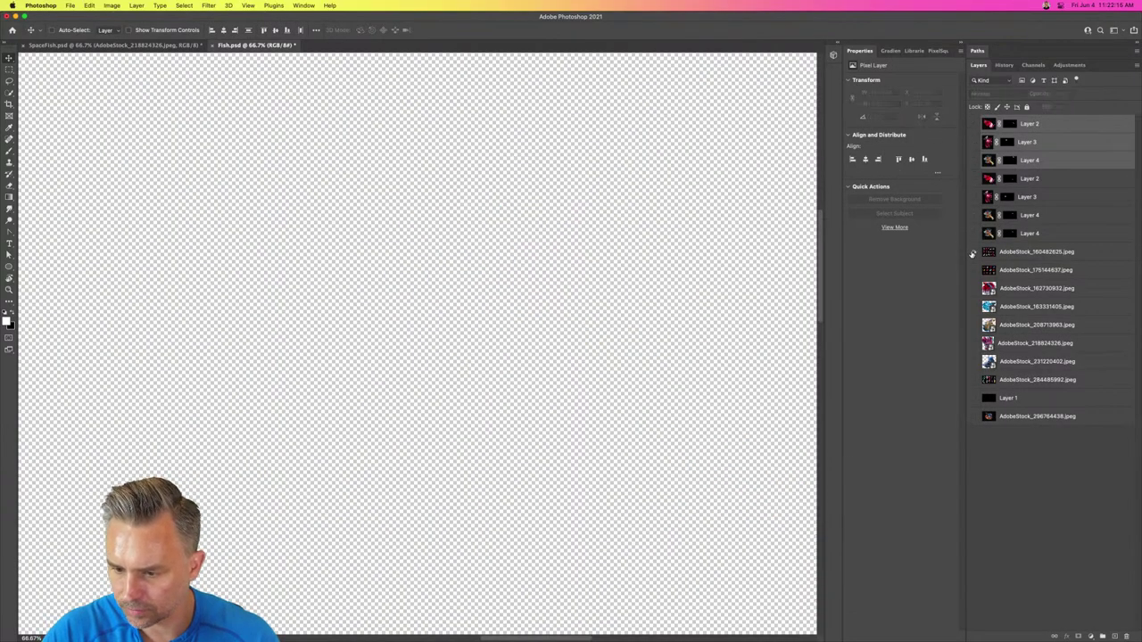
click(1026, 252)
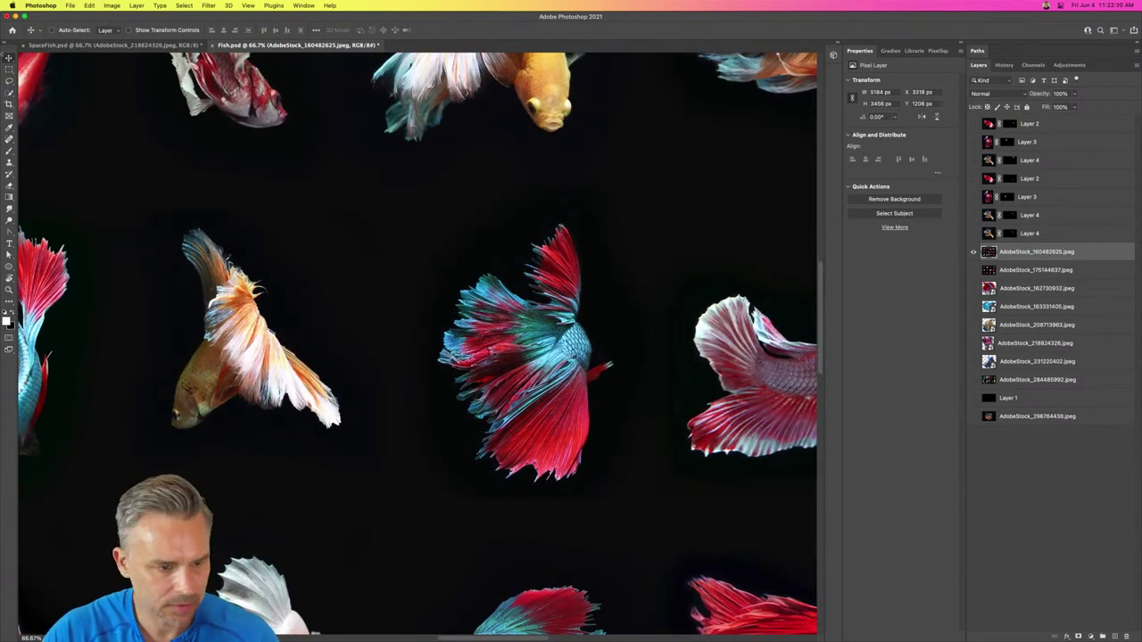
click(9, 69)
drag(419, 206, 643, 496)
key(super+j)
key(super+z)
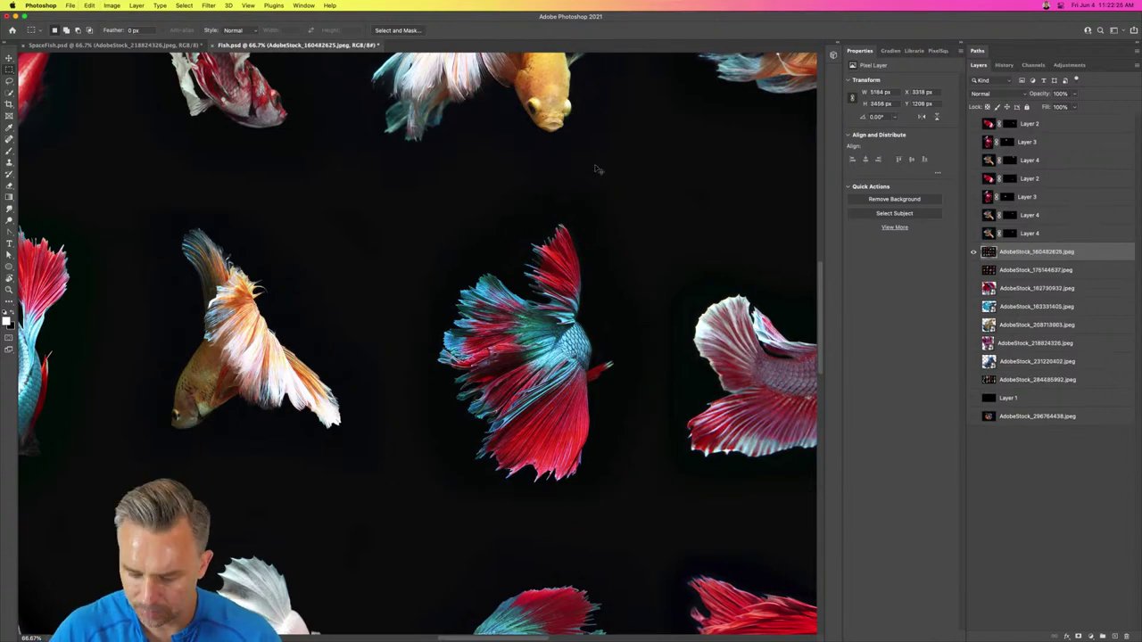
Step: Zoom out to 25% and duplicate the masked fish sheet layer
key(super+minus)
key(super+minus)
key(super+minus)
drag(431, 265, 507, 260)
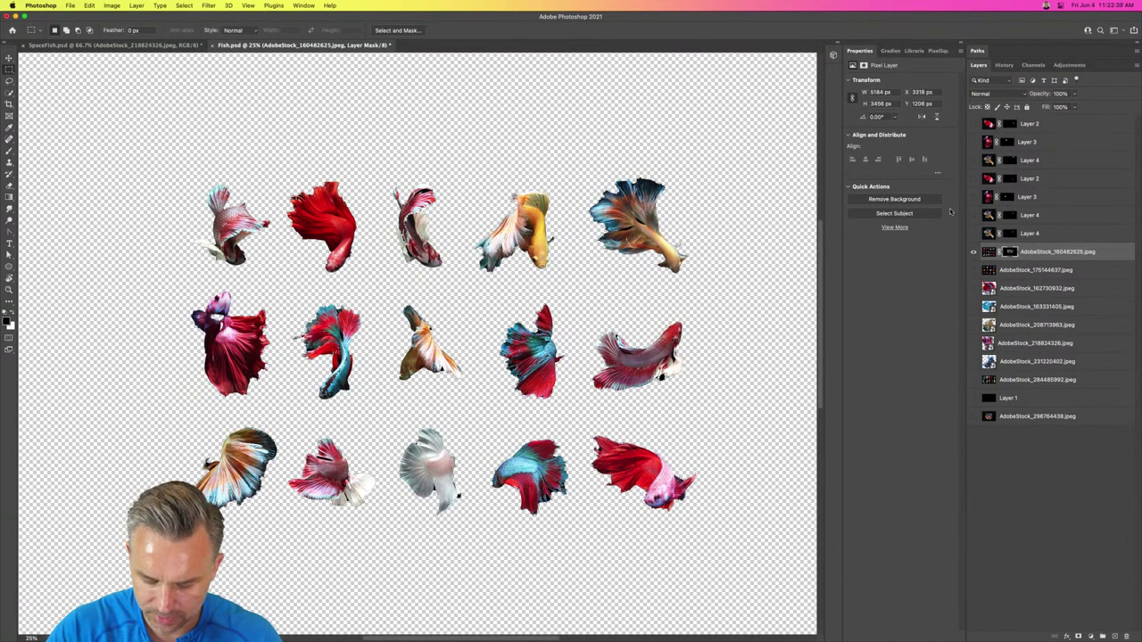
key(super+j)
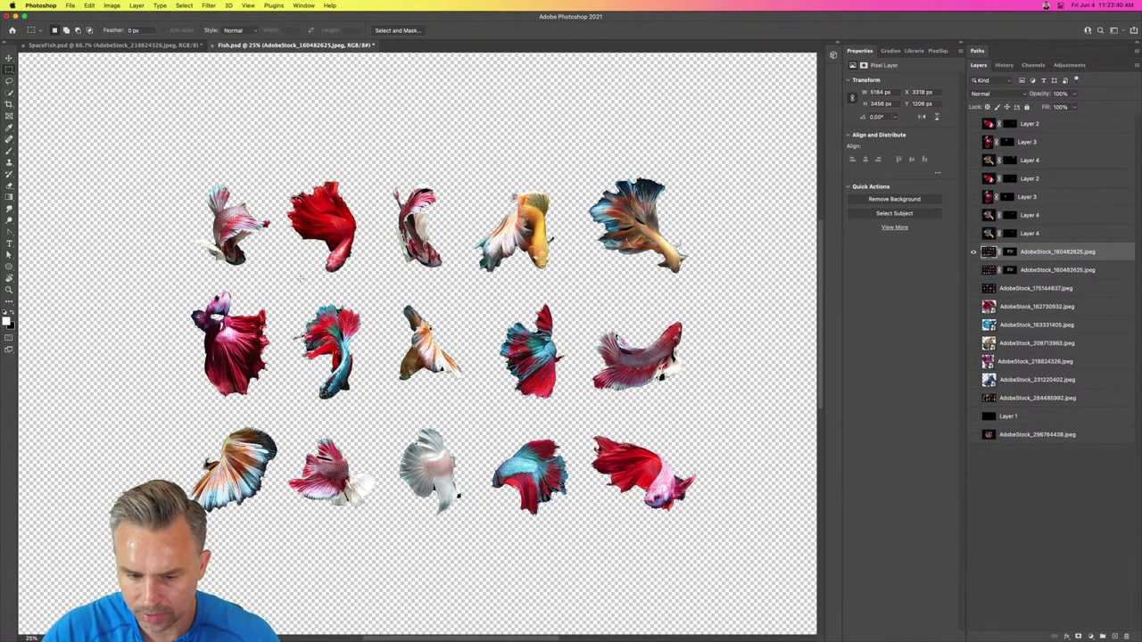
Step: Select the blue-and-red fish in the middle row and fill the silhouette layer with black
drag(488, 294, 576, 408)
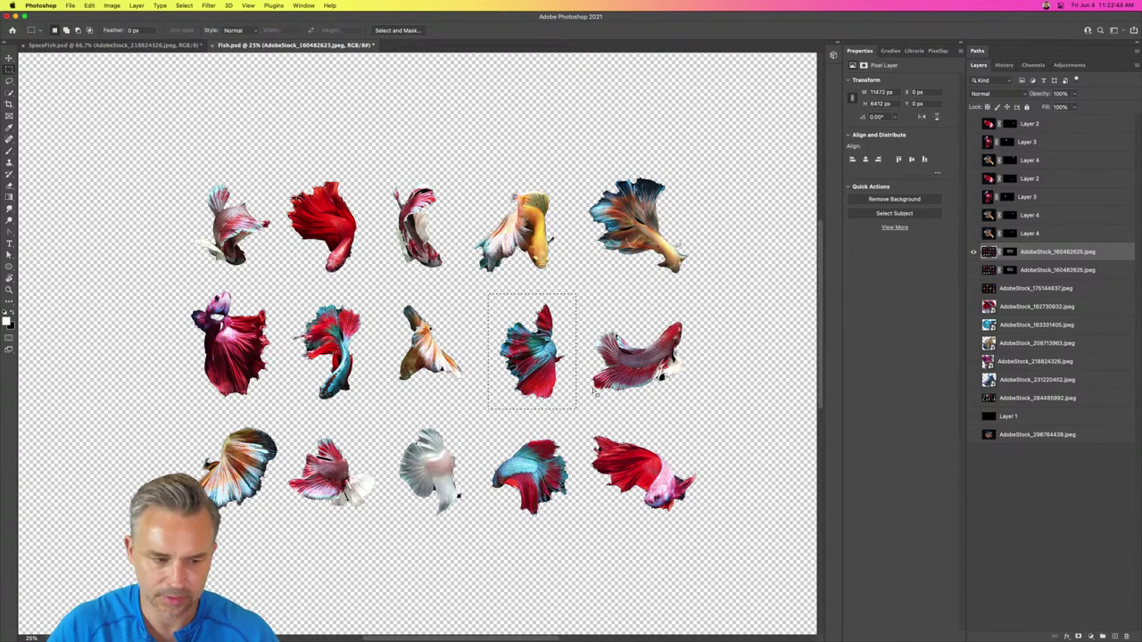
scroll(417, 345, down, 2)
scroll(418, 345, left, 2)
key(shift+BackSpace)
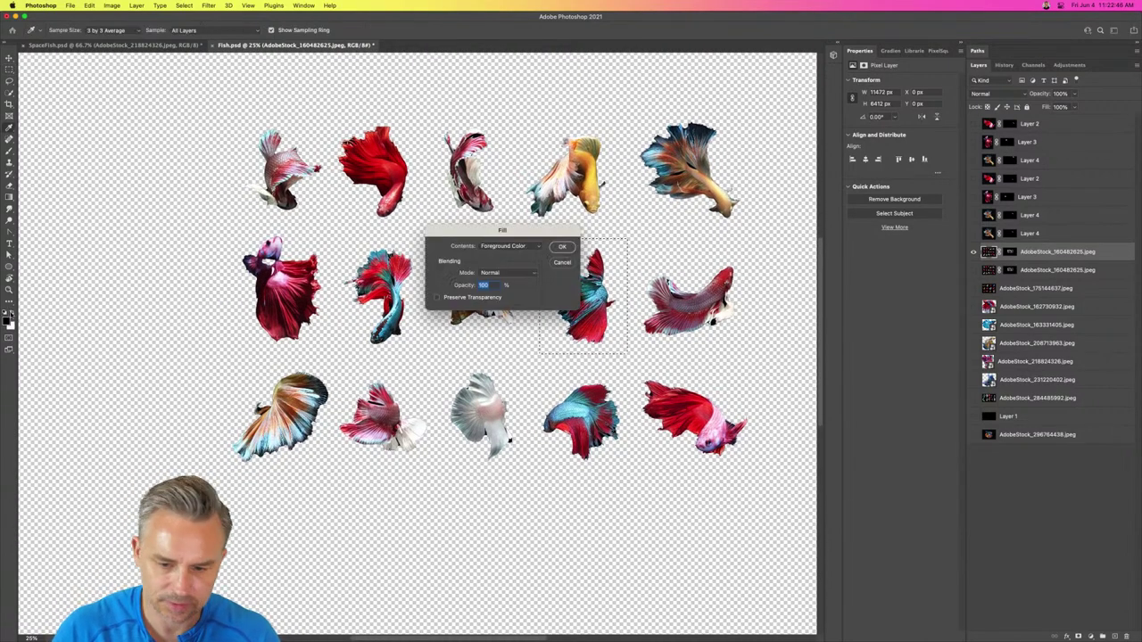
key(Return)
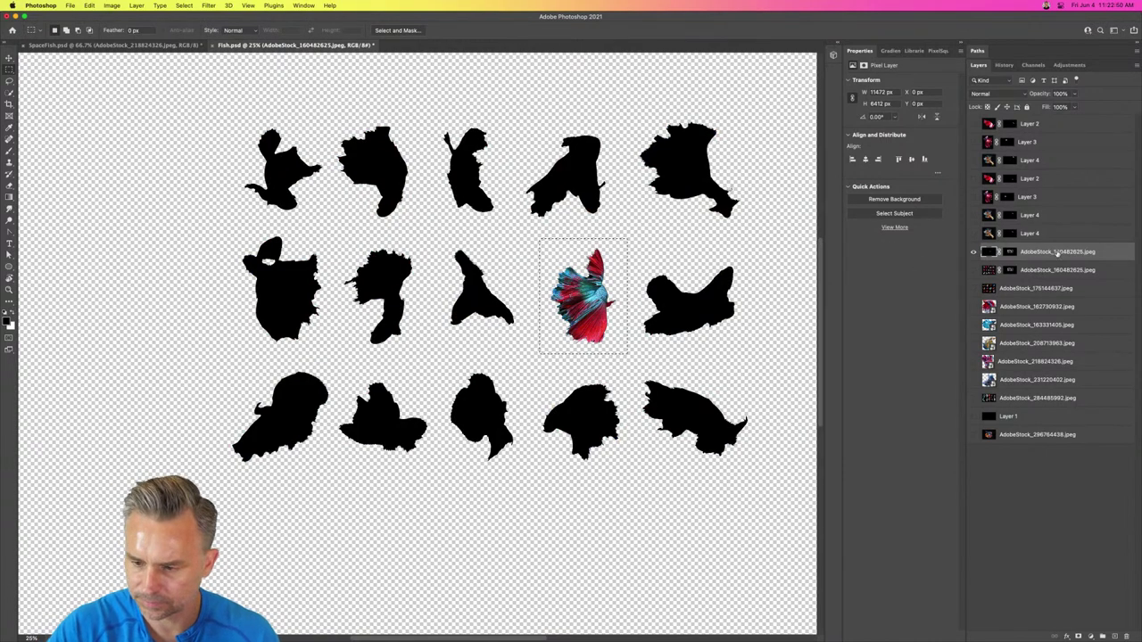
Step: Delete the black silhouette layer and duplicate the fish grid, making the copy visible and active
drag(1037, 272, 1125, 635)
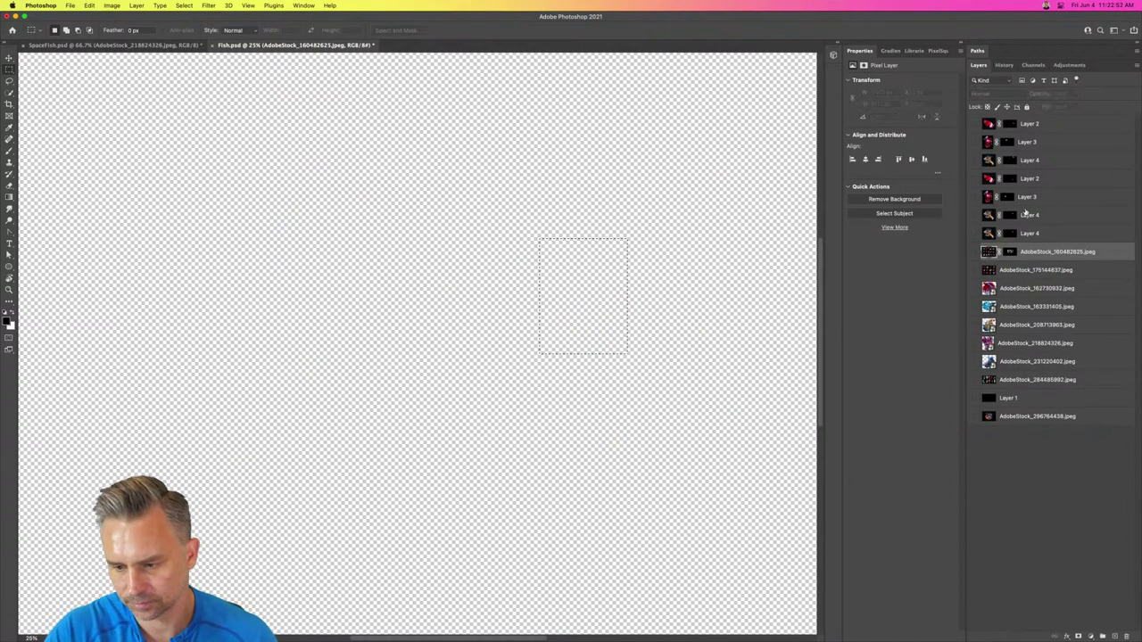
drag(1049, 251, 1113, 635)
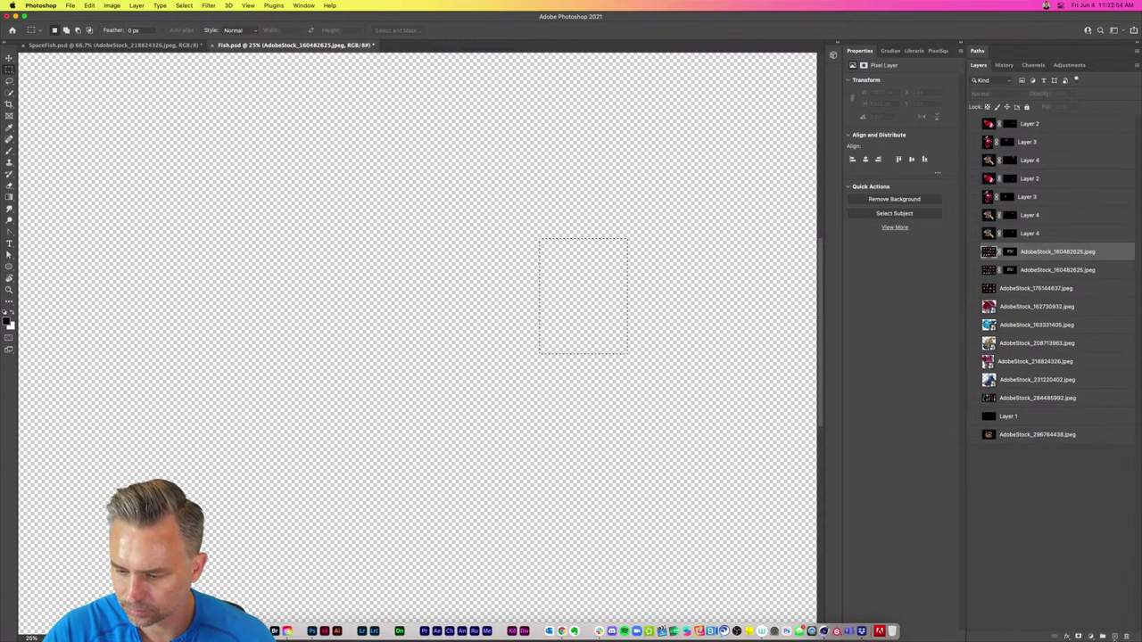
click(1113, 635)
click(973, 270)
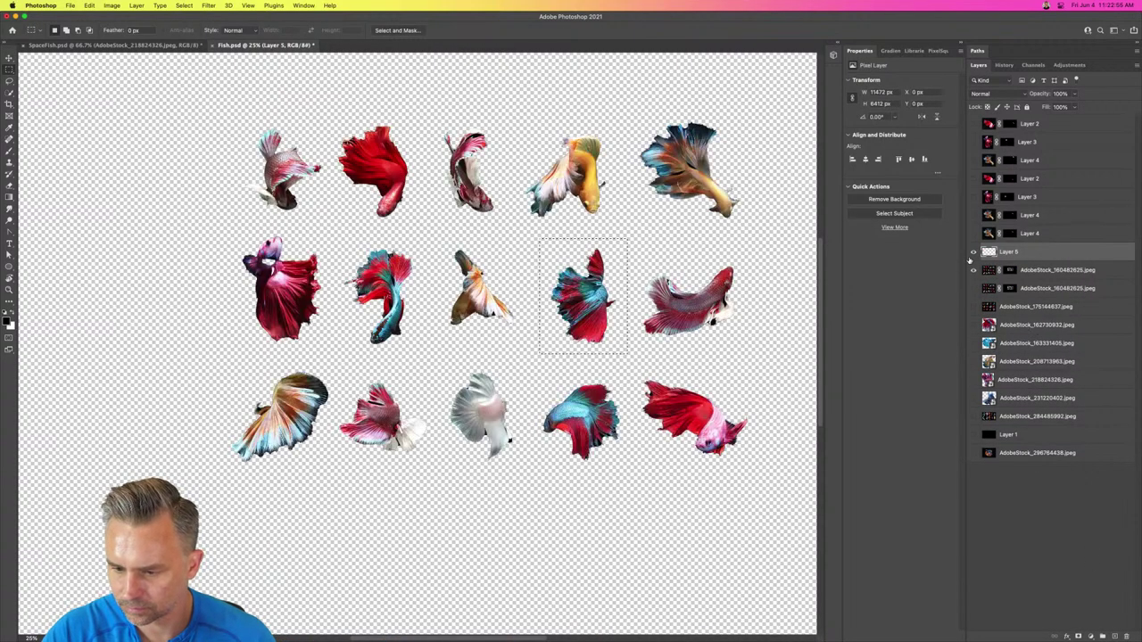
click(991, 271)
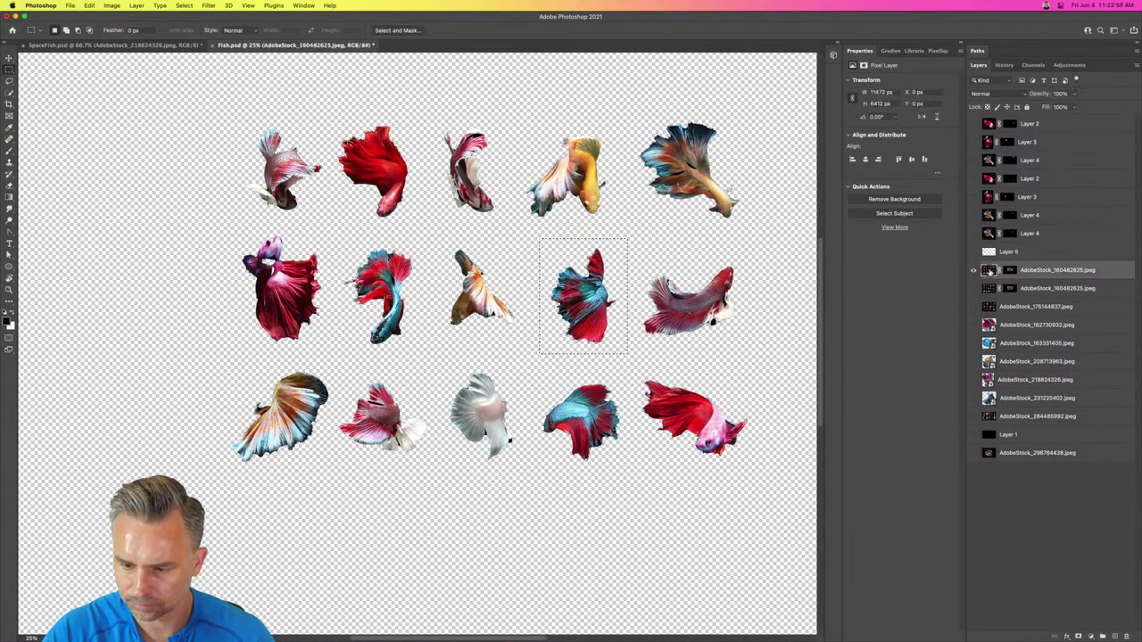
Step: Mask the grid copy to the selected fish, deselect, and tile all documents vertically
key(Delete)
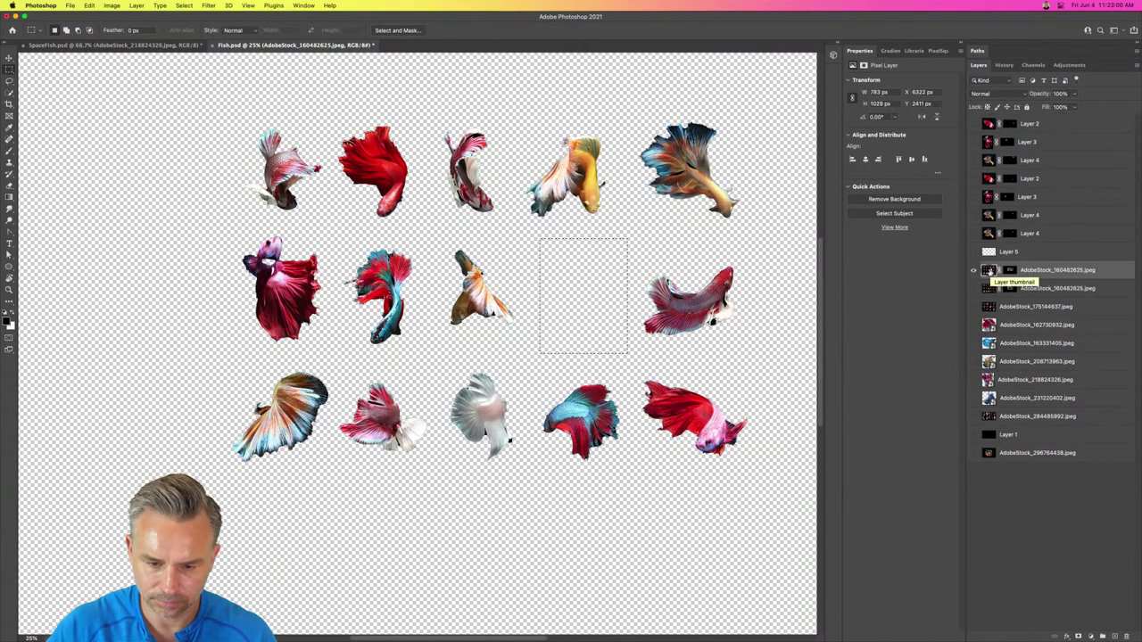
key(super+z)
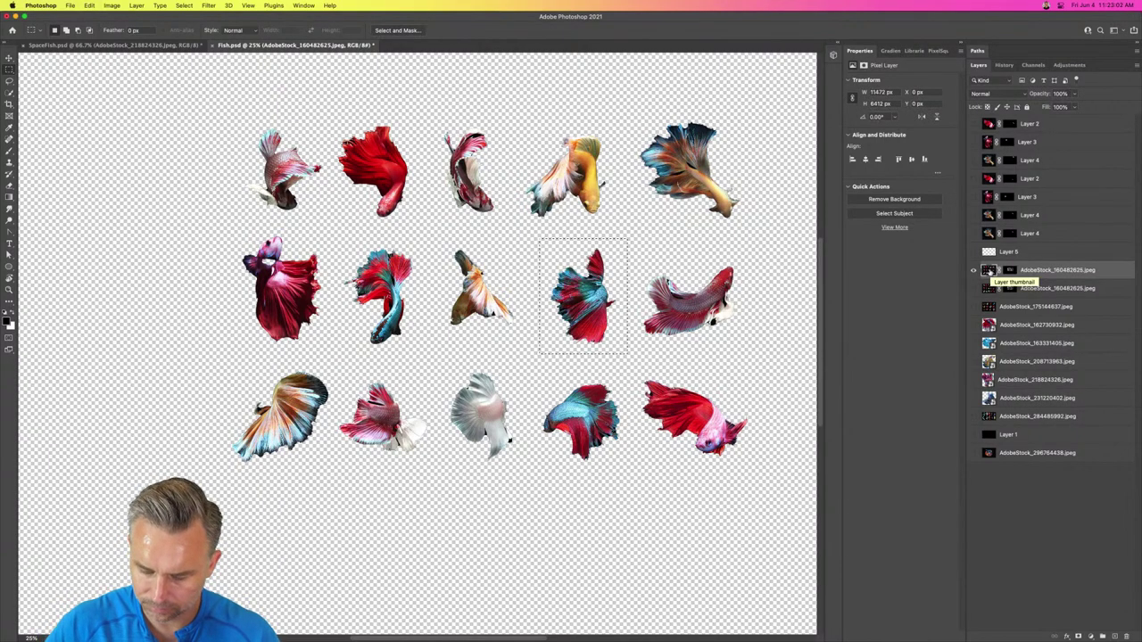
shift+click(1006, 271)
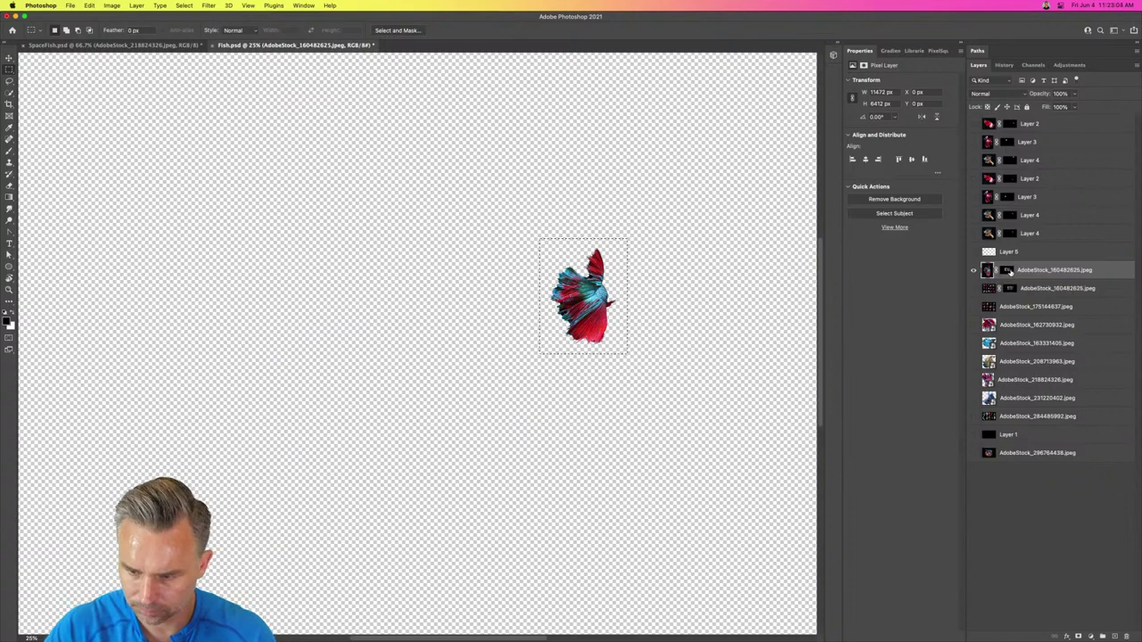
click(1008, 271)
key(shift+BackSpace)
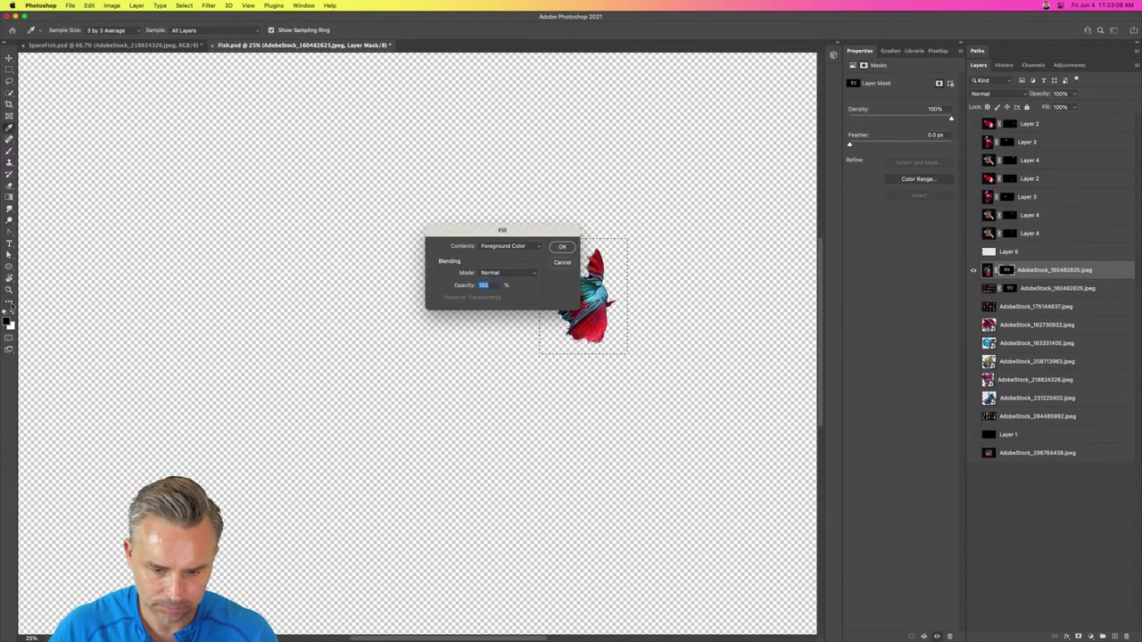
key(Return)
key(m)
key(super+d)
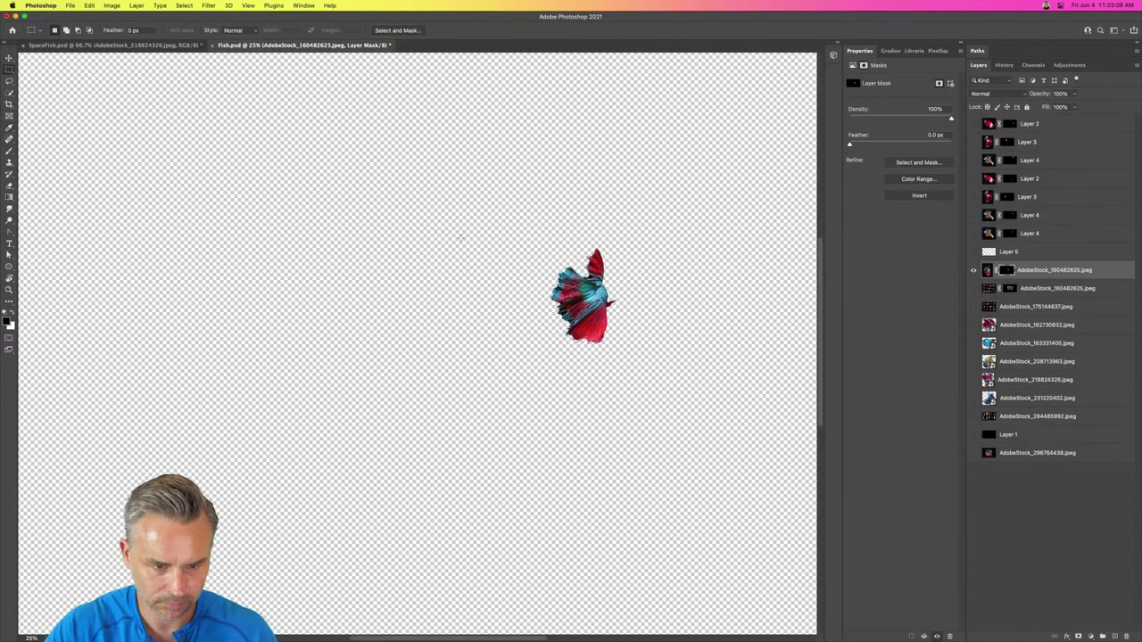
key(super+alt+shift+t)
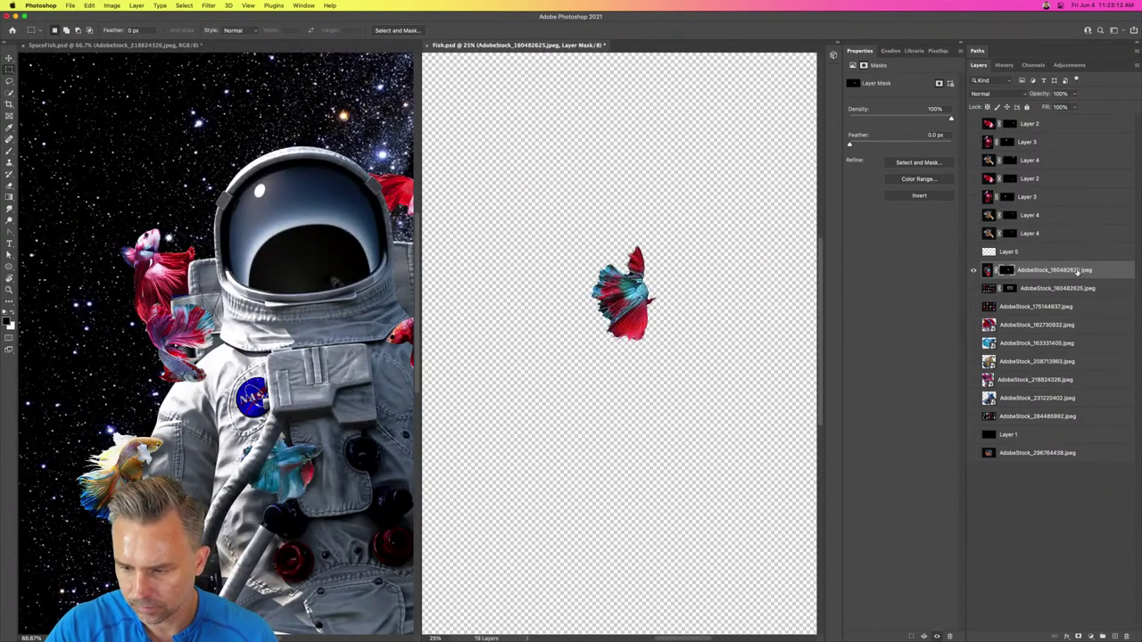
Step: Drag the masked fish into SpaceFish, return to tabs, and place it at the composite's right edge
drag(1077, 272, 265, 317)
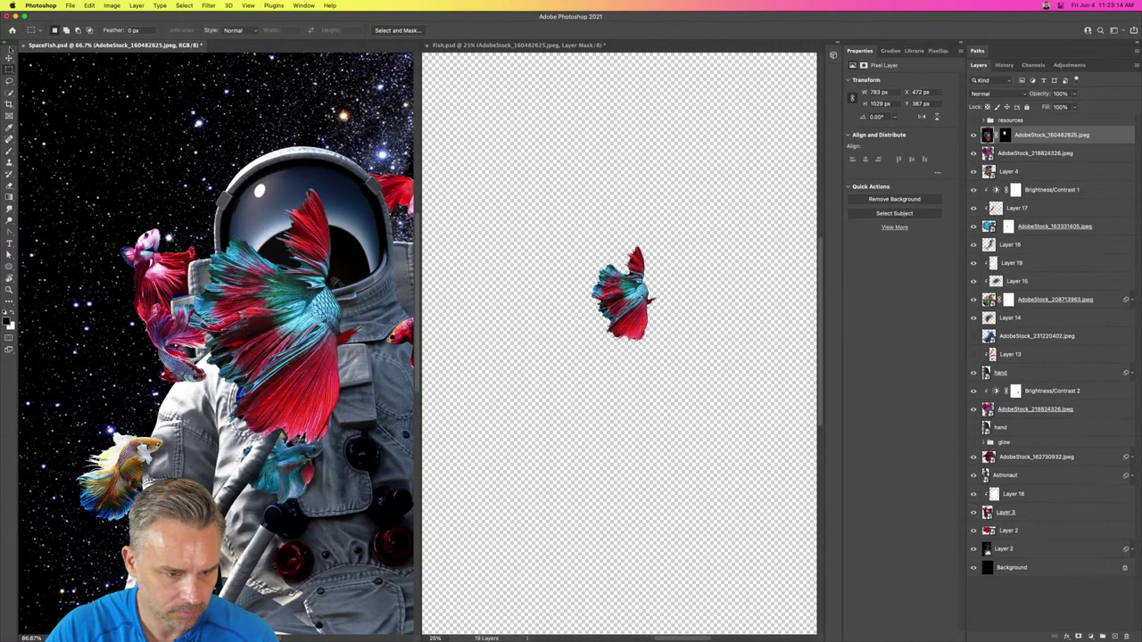
key(v)
key(super+alt+shift+c)
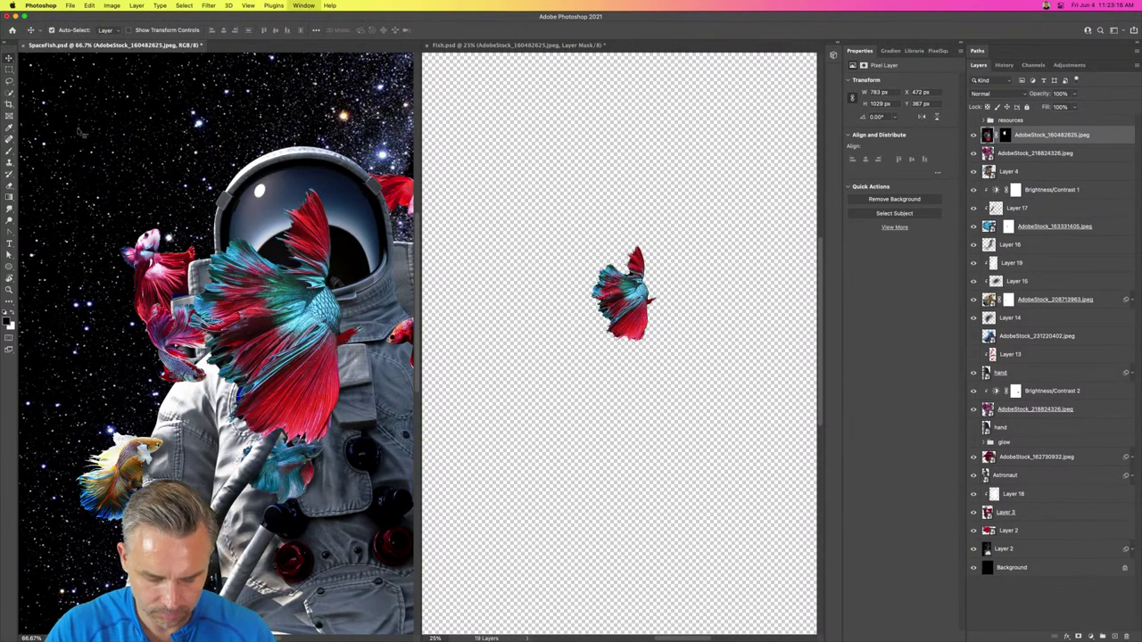
drag(316, 292, 628, 326)
Step: Back in Fish.psd, hide both the single-fish copy and the fifteen-fish grid layer
click(290, 45)
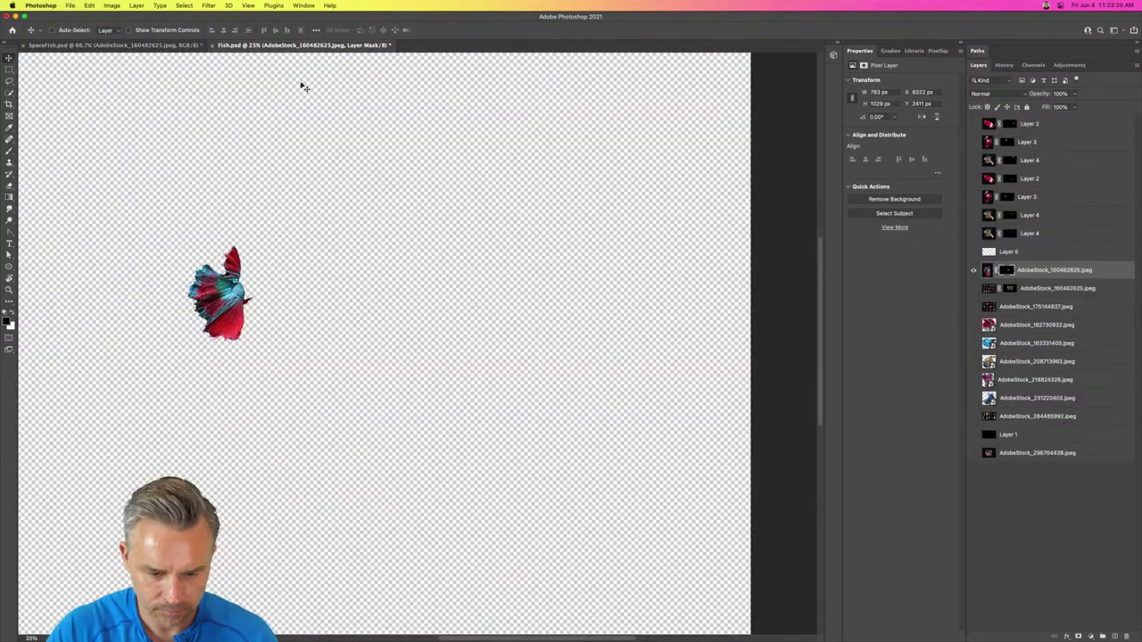
alt+click(973, 288)
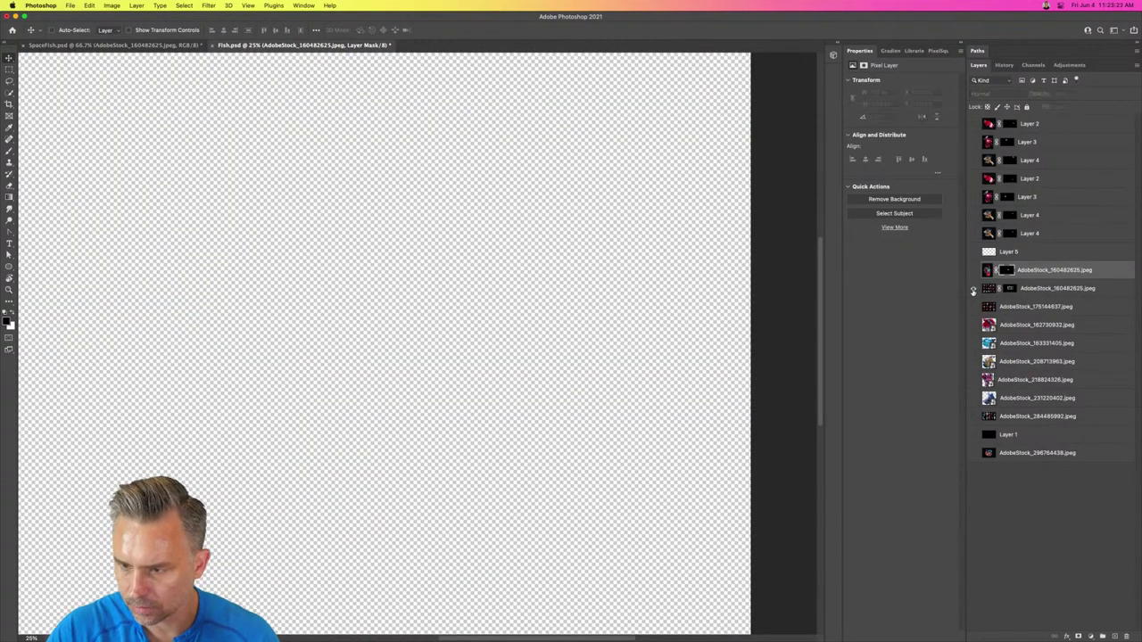
click(1052, 288)
scroll(541, 314, left, 5)
scroll(540, 314, up, 2)
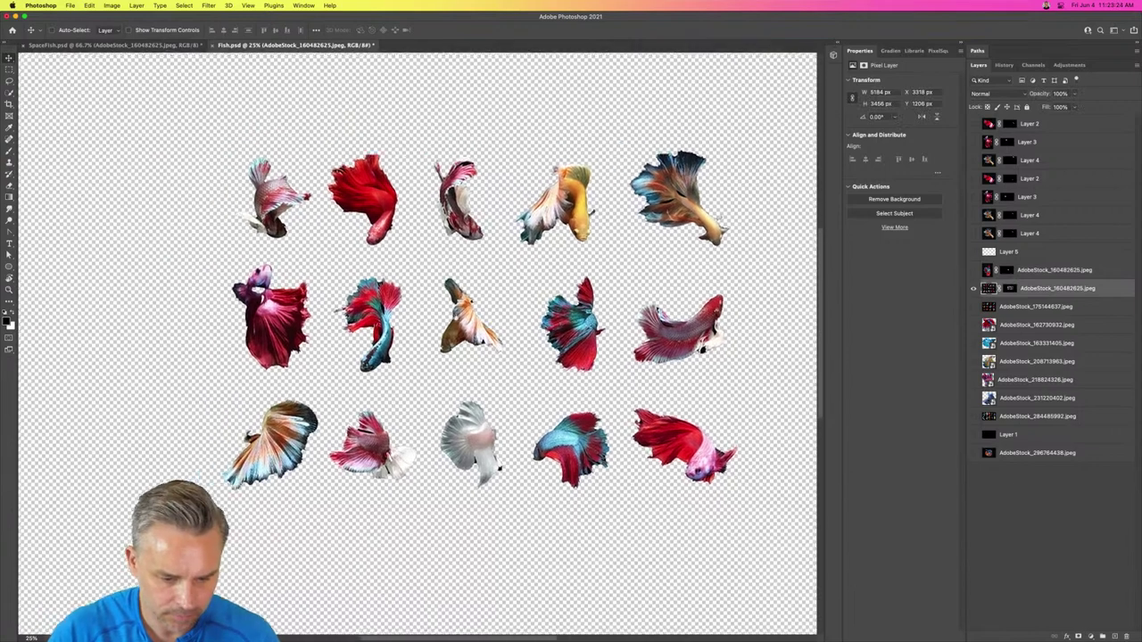
scroll(673, 227, right, 3)
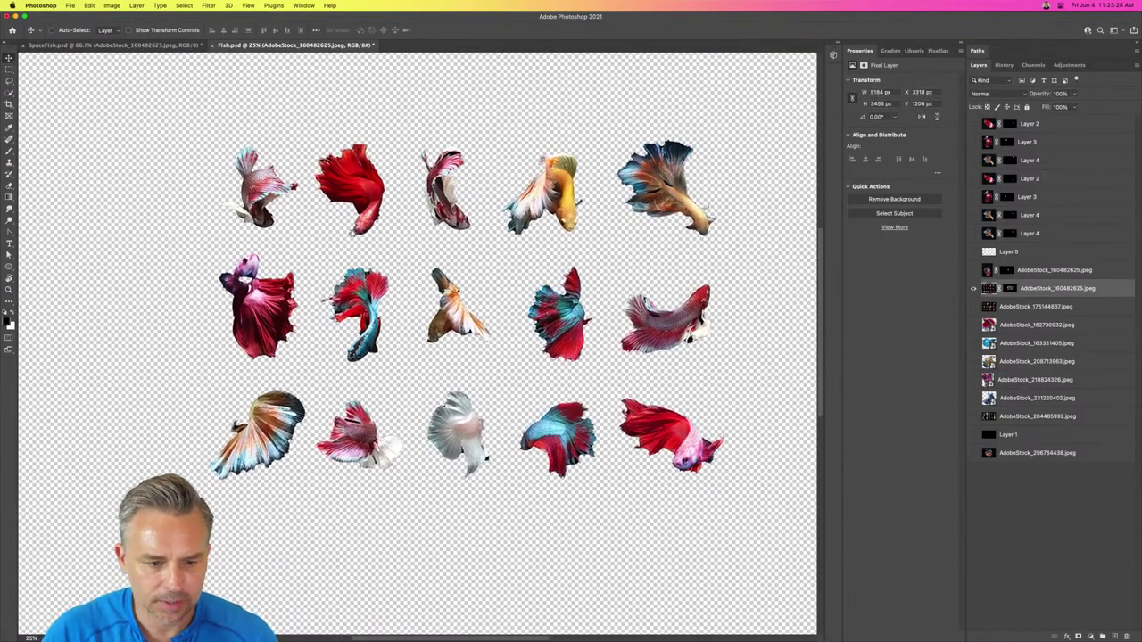
click(974, 288)
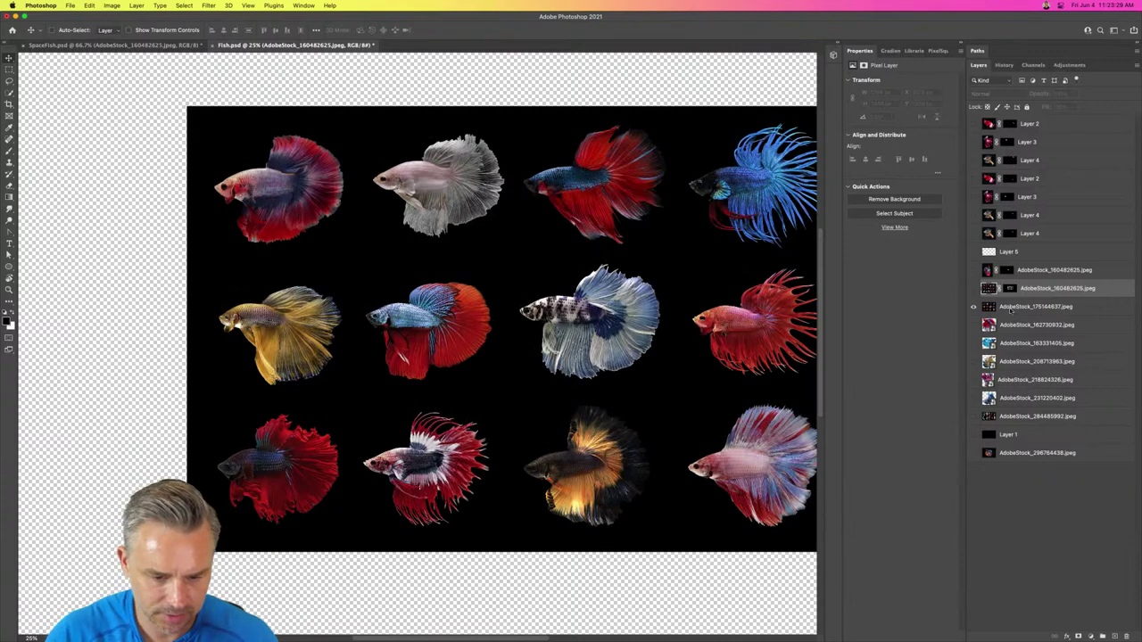
Step: Show the twelve-fish sheet and copy its top-row red fish onto a new layer
click(1013, 309)
drag(334, 366, 270, 373)
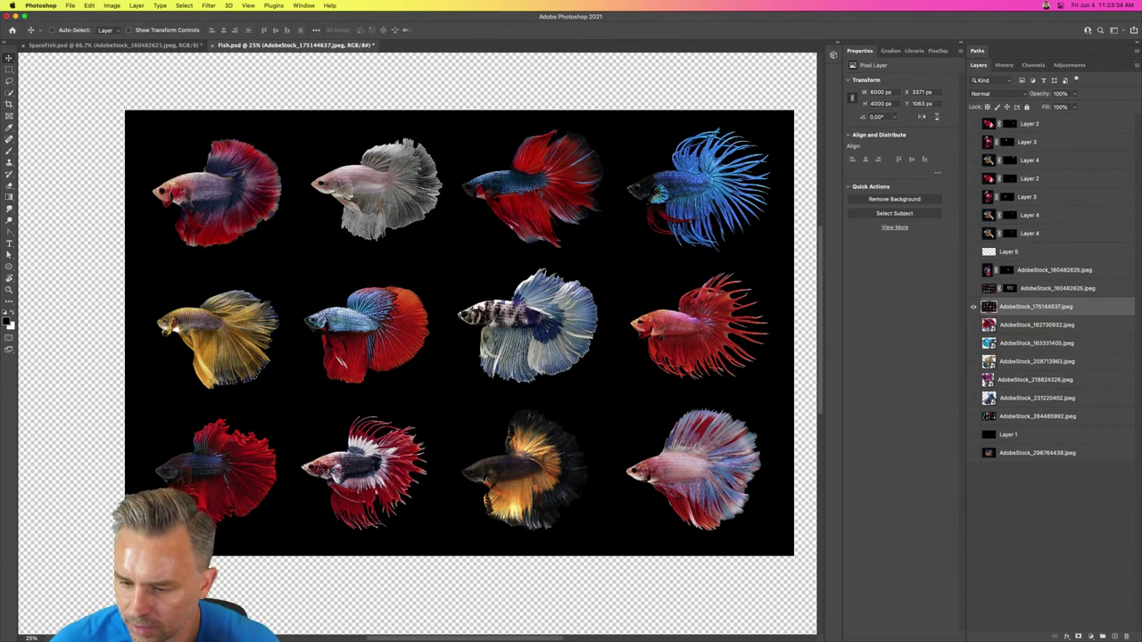
key(m)
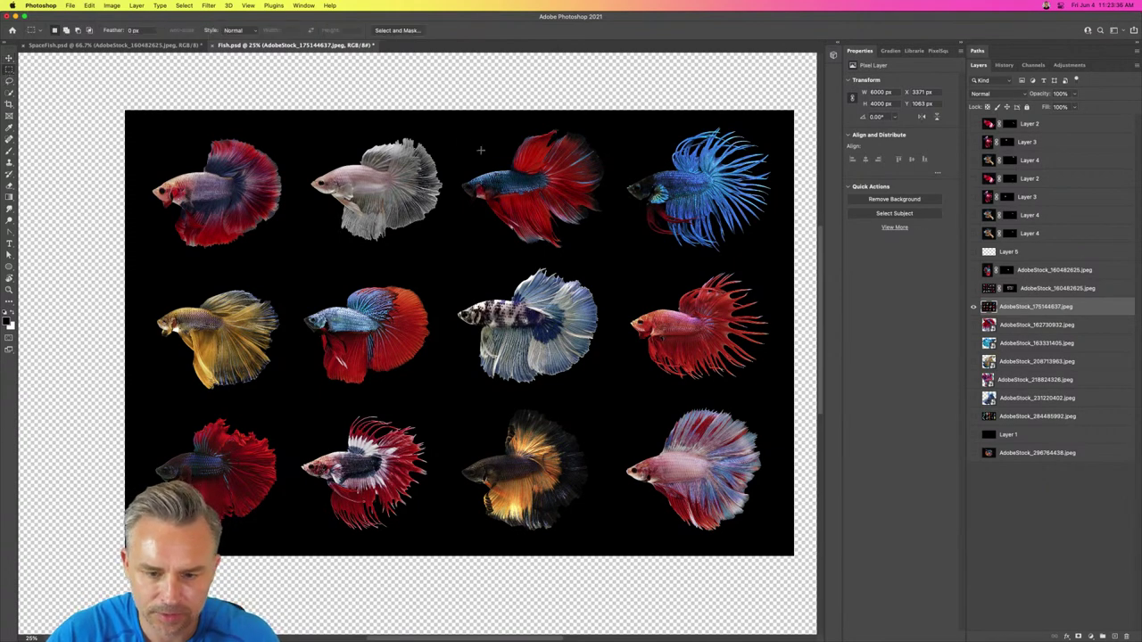
drag(452, 121, 617, 256)
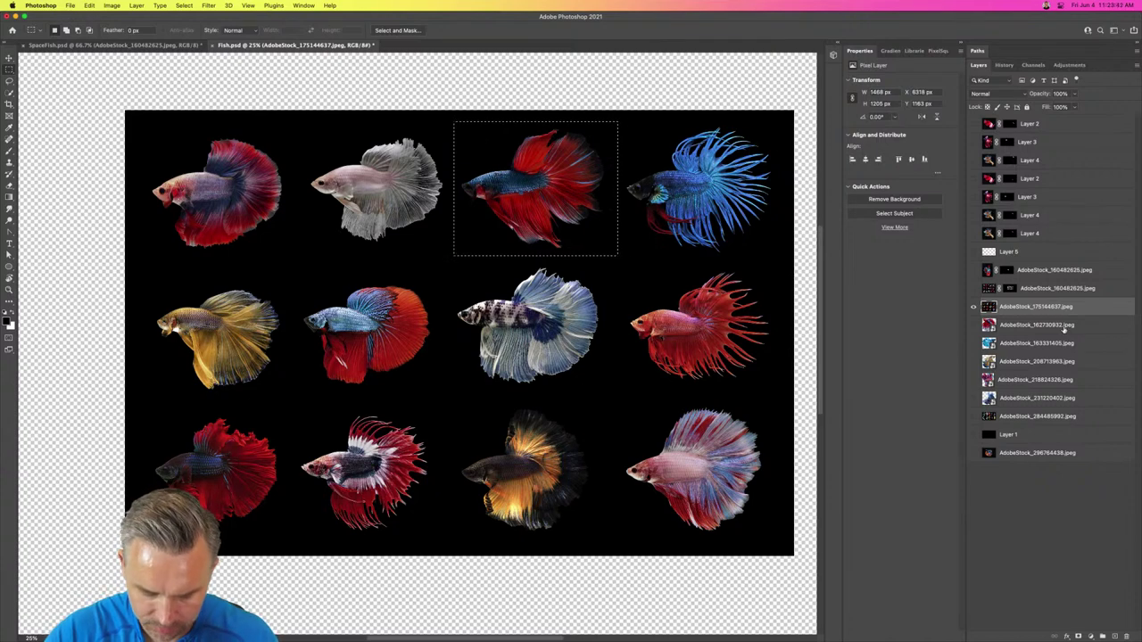
key(super+c)
key(super+v)
Step: Reselect the twelve-fish sheet layer and marquee the blue fish at top right
click(982, 327)
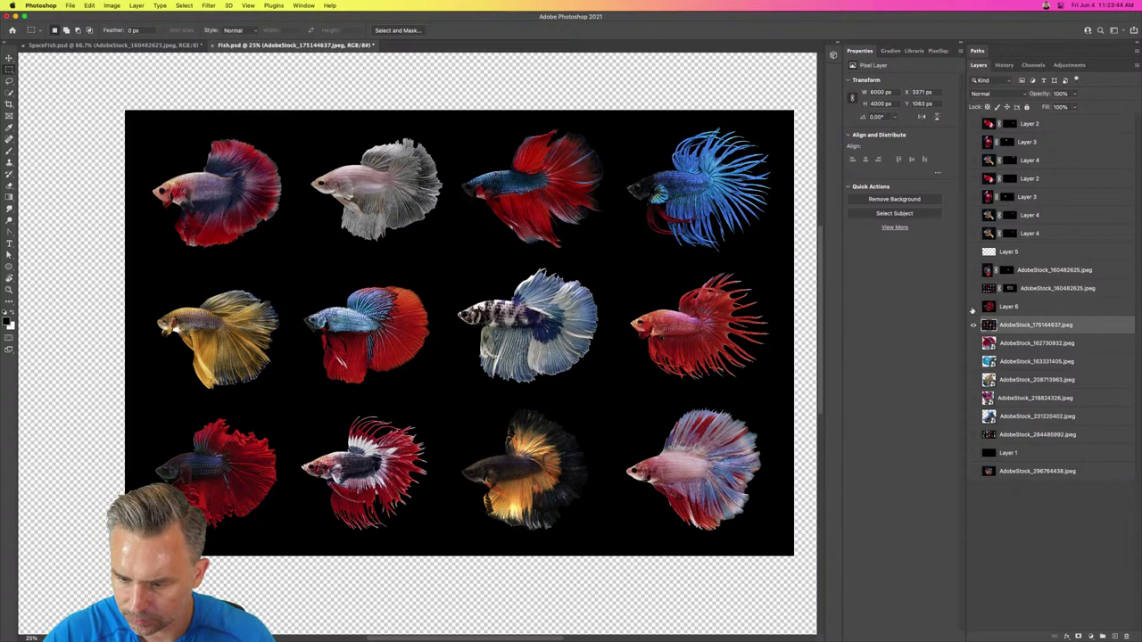
drag(614, 124, 776, 261)
drag(706, 211, 720, 216)
Step: Copy the blue fish onto its own layer and view it alone
key(super+j)
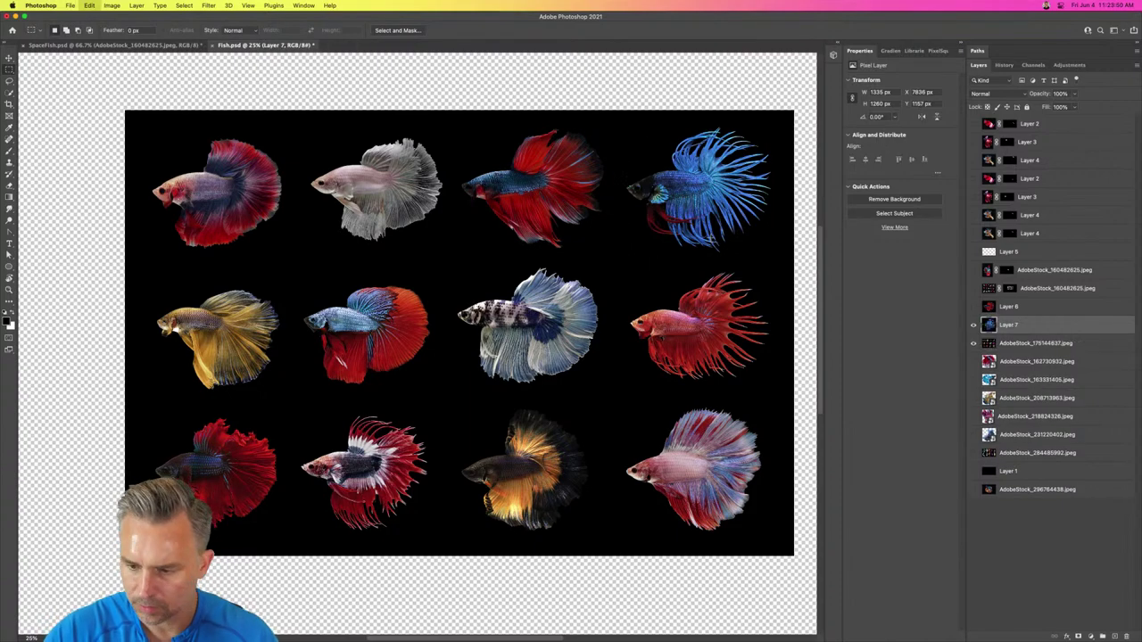
alt+click(973, 324)
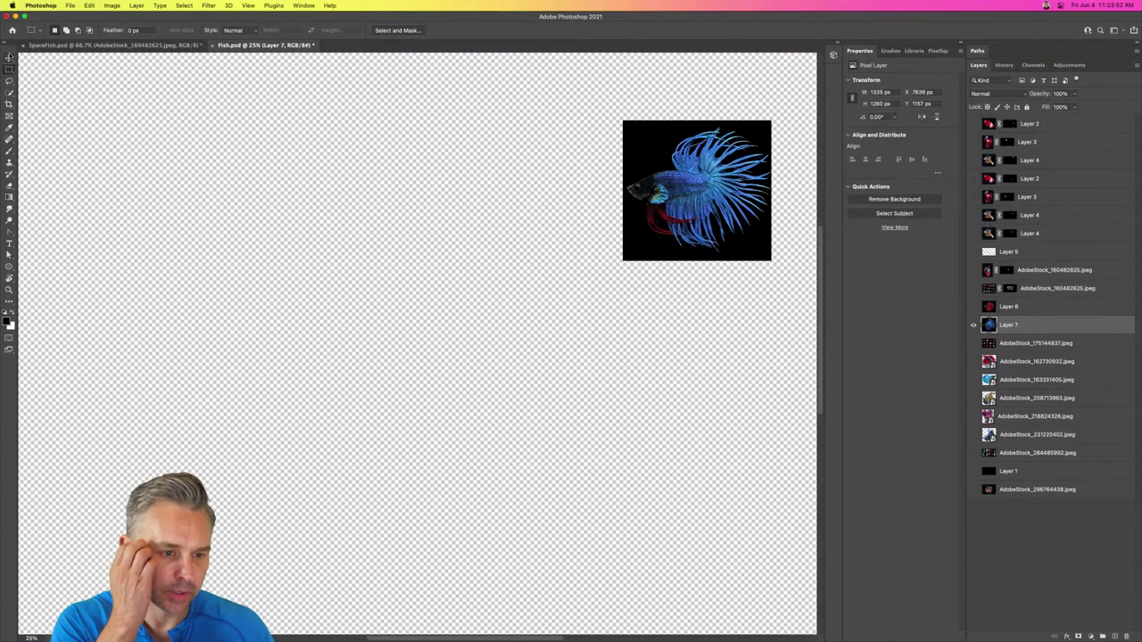
key(v)
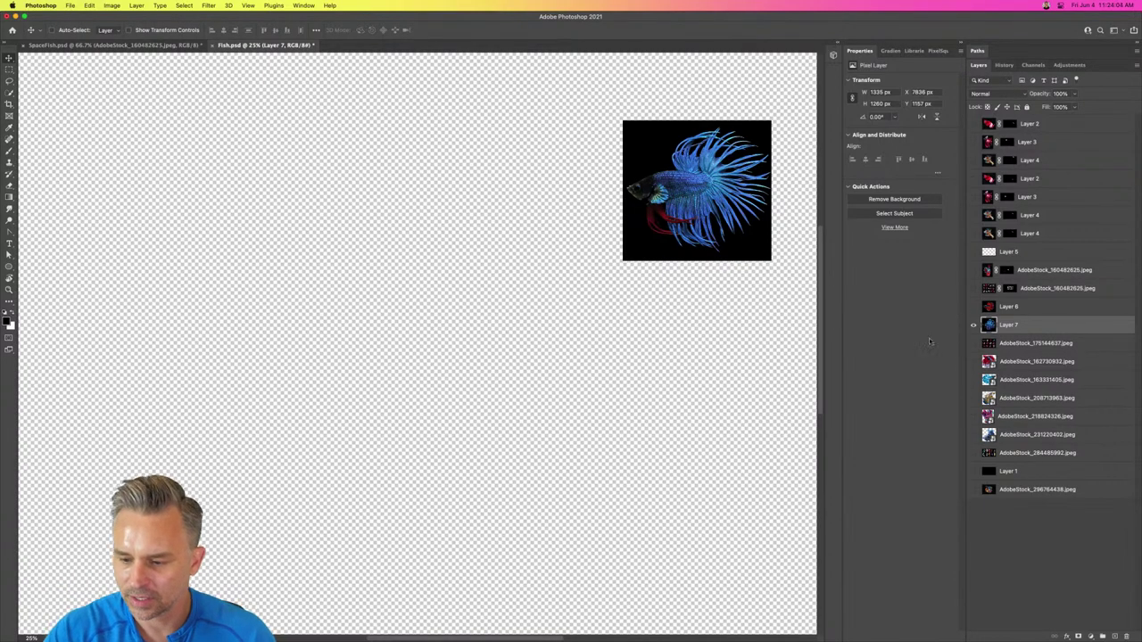
Step: Toggle the sheet and blue-fish copy visibility, then show the remaining fish photo layers and zoom out
click(973, 344)
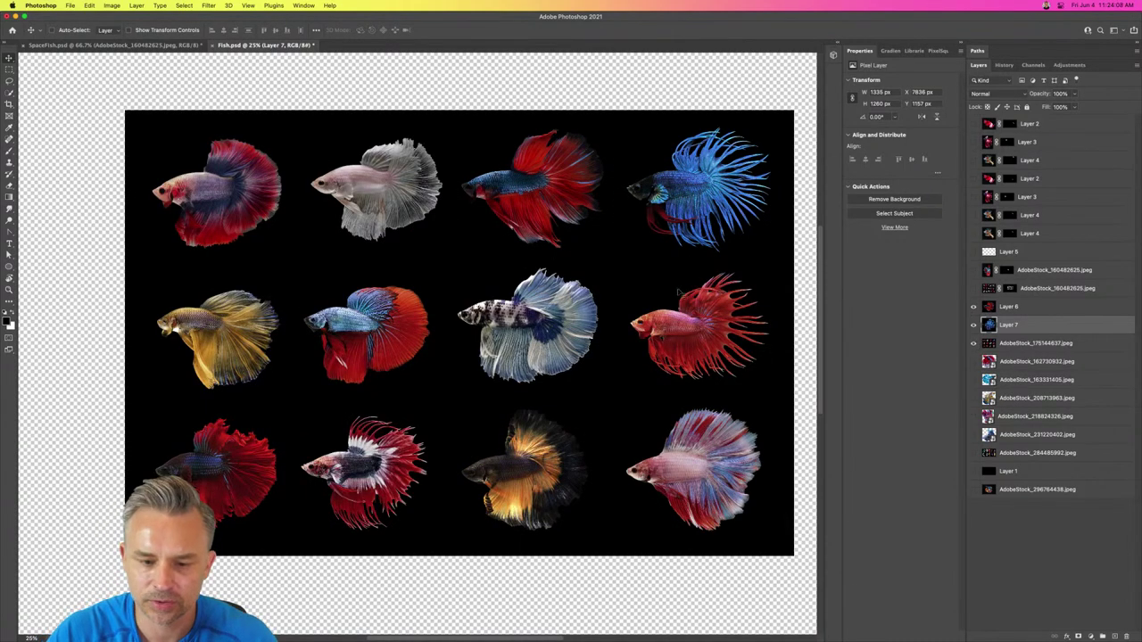
click(973, 327)
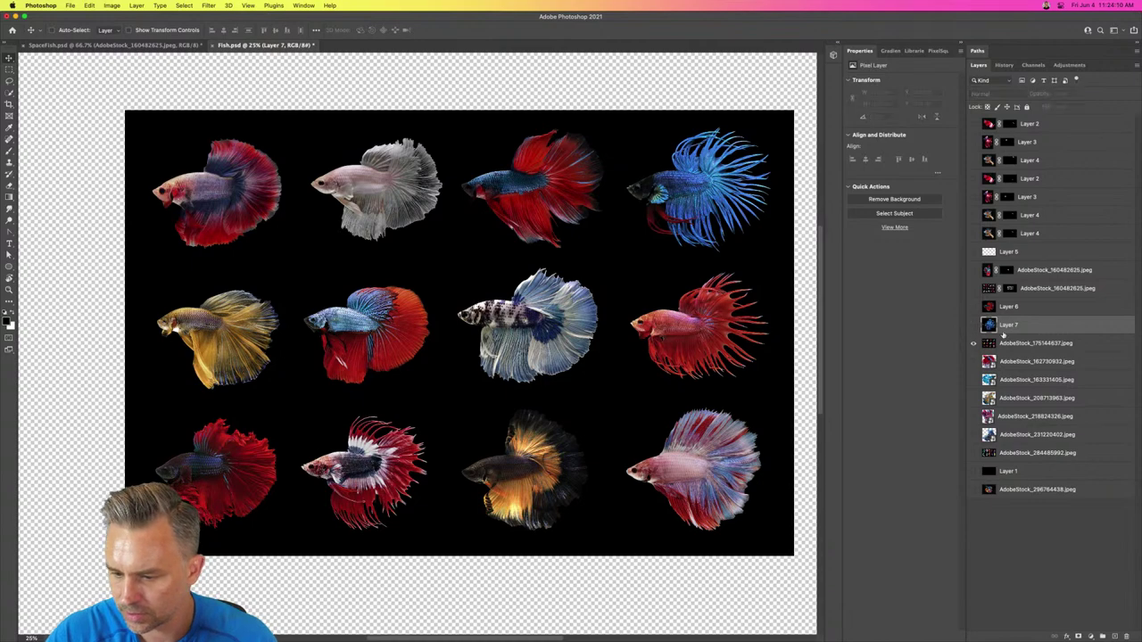
click(1008, 342)
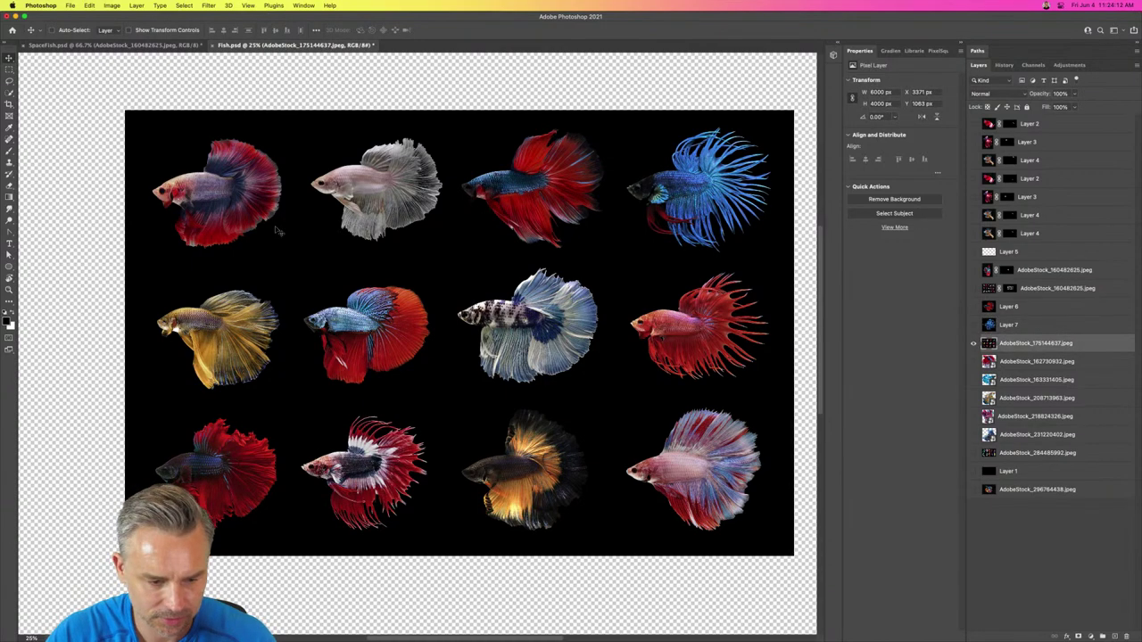
click(976, 326)
click(973, 344)
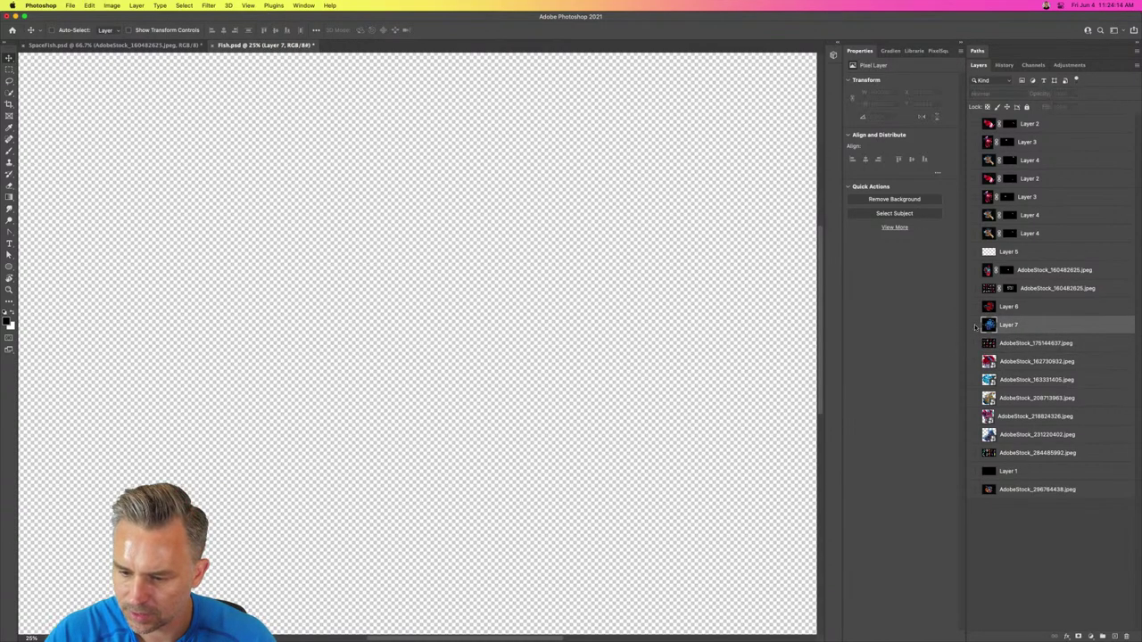
click(974, 344)
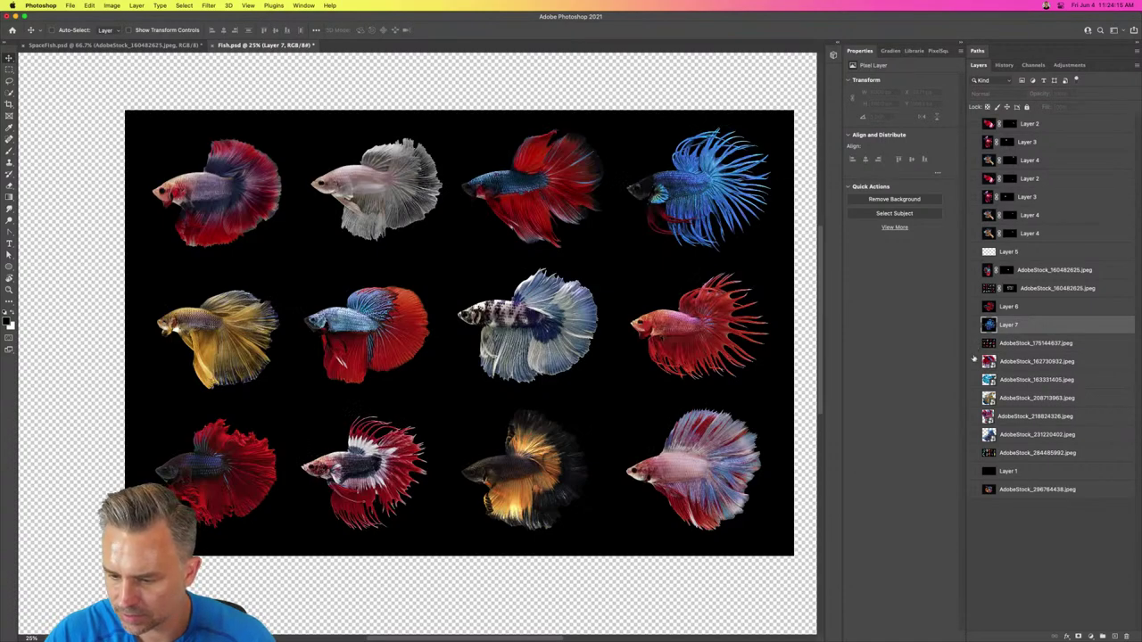
drag(974, 361, 973, 419)
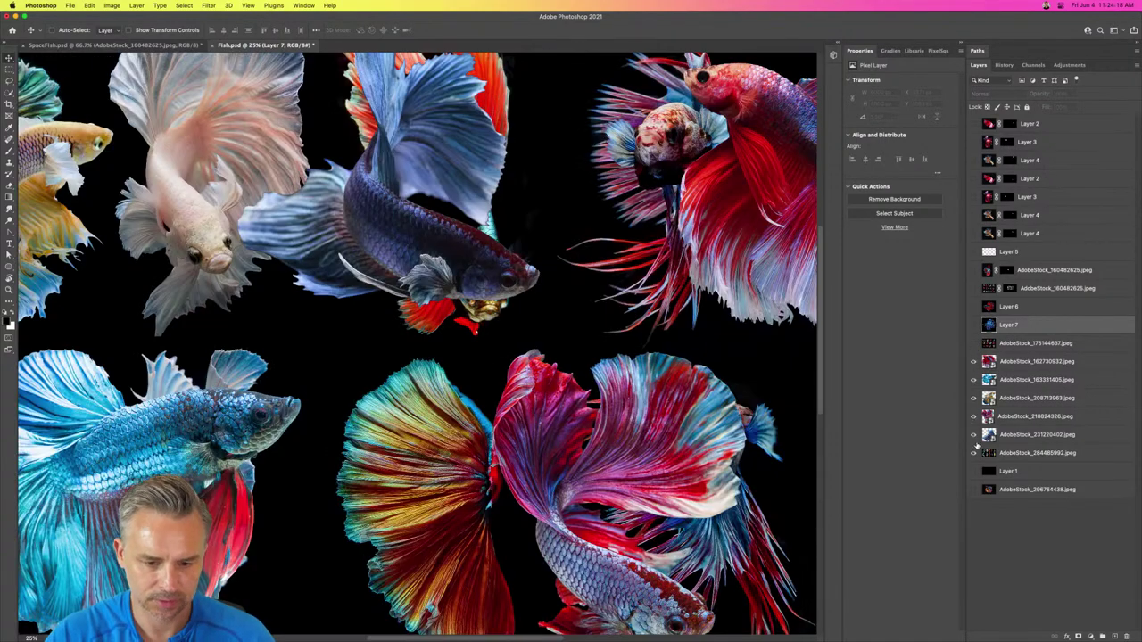
key(super+minus)
key(super+minus)
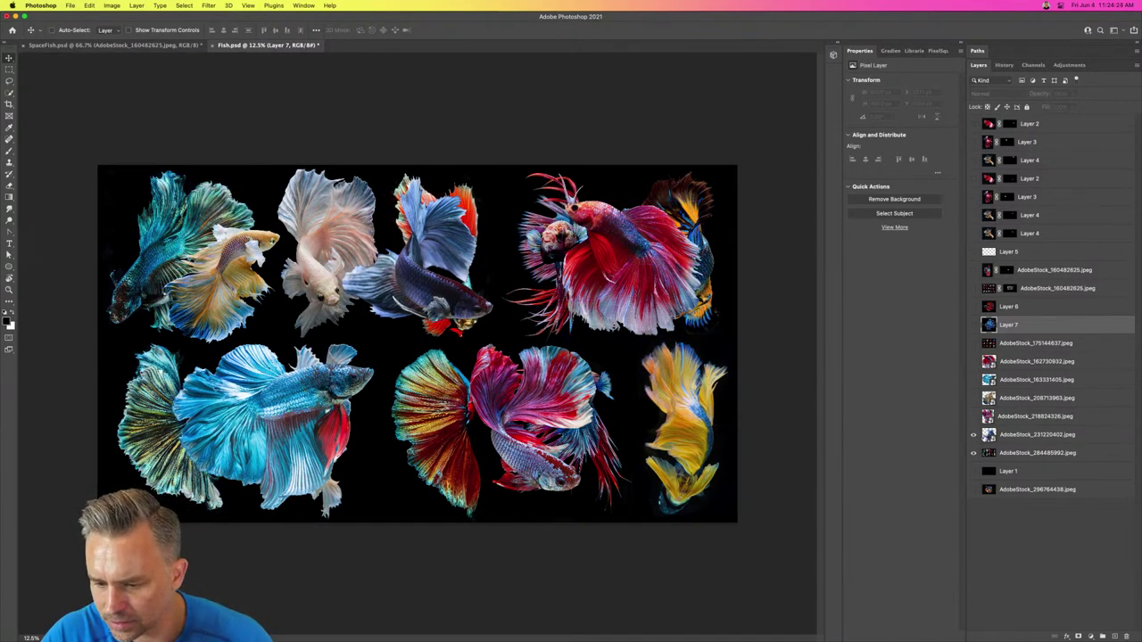
Step: Check the bottom fish photo and AdobeStock_218824326 layers, leaving both hidden
click(972, 488)
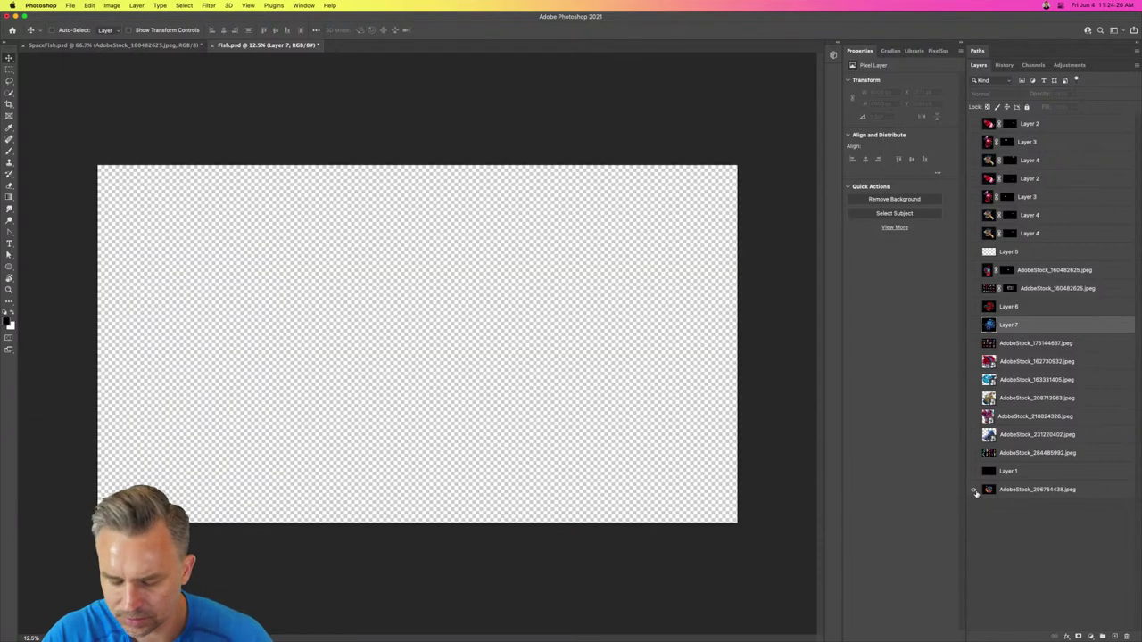
click(974, 490)
click(975, 491)
click(974, 491)
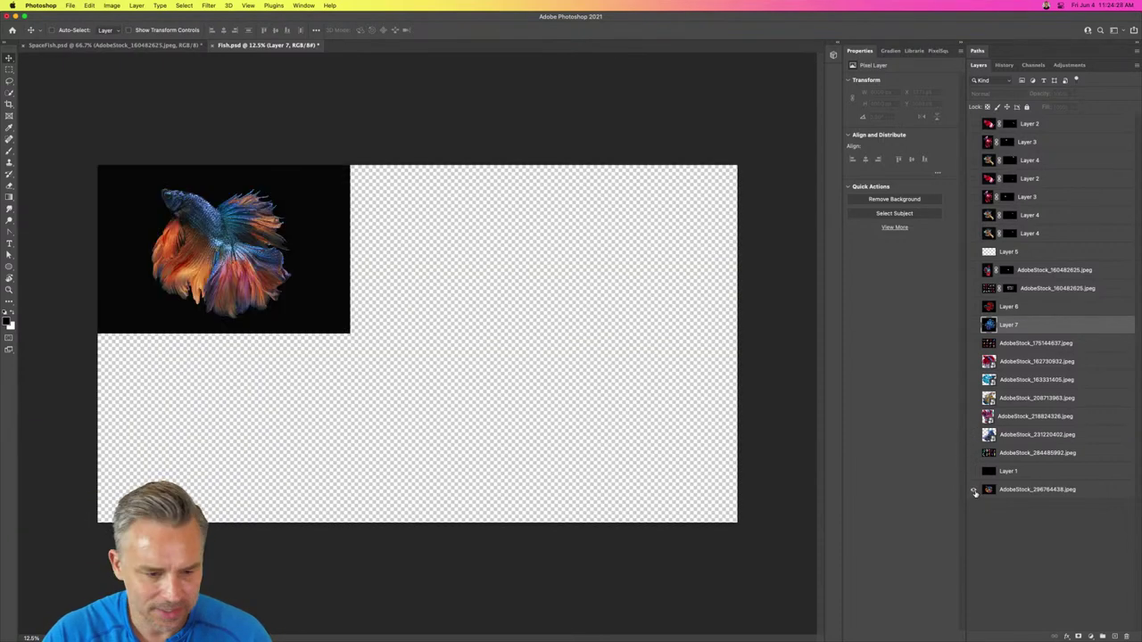
click(975, 492)
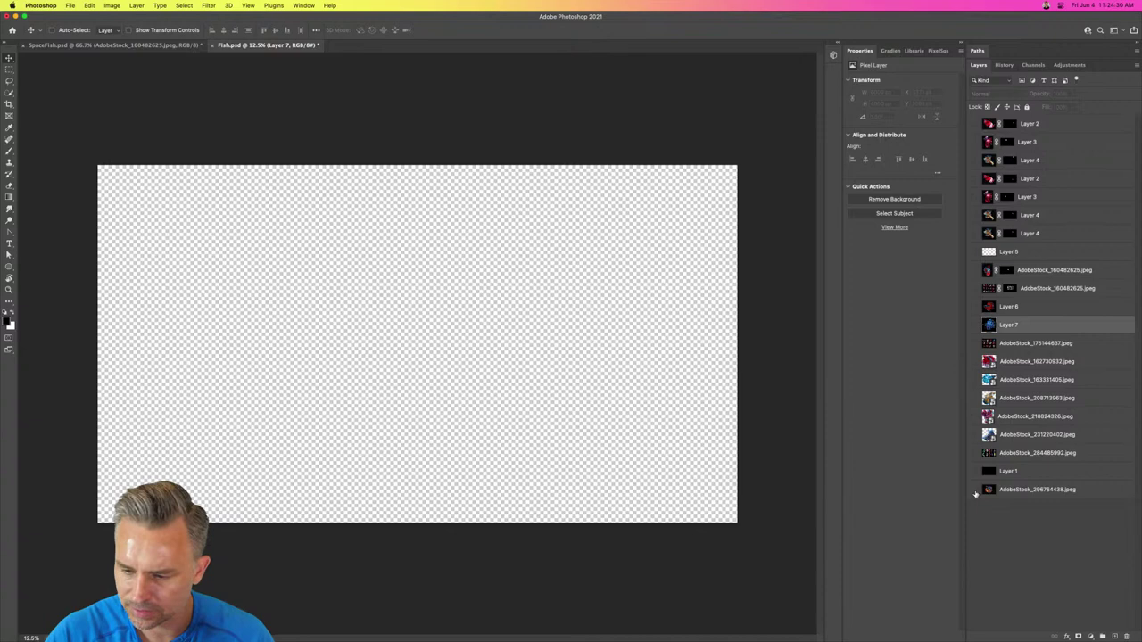
click(976, 417)
click(976, 416)
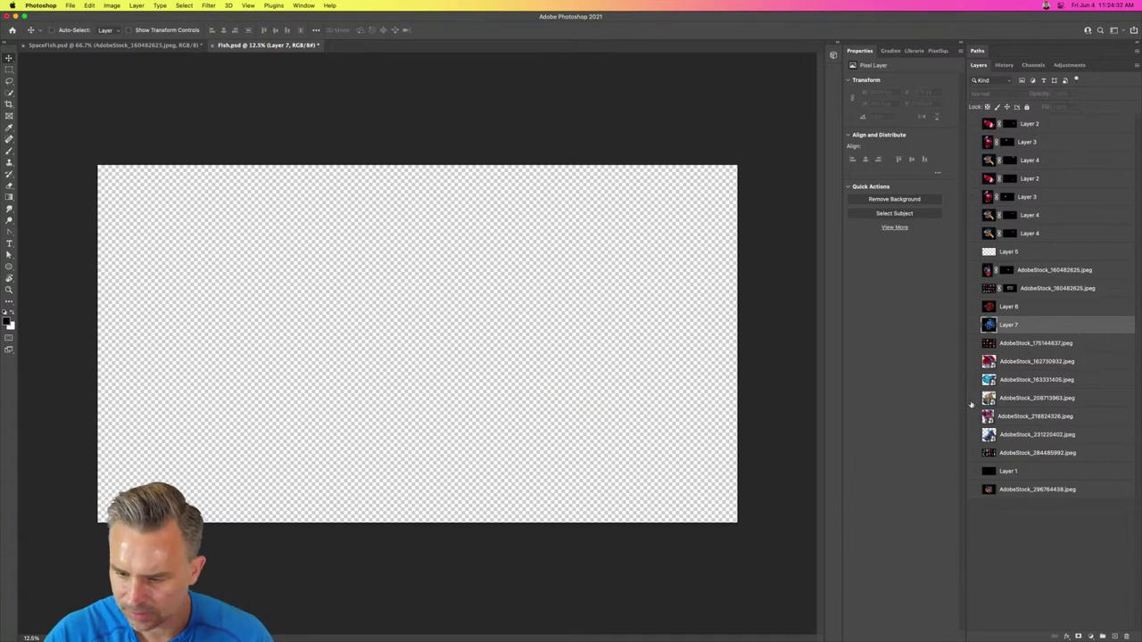
Step: Show the fifteen-fish grid layer and apply its layer mask permanently
click(974, 288)
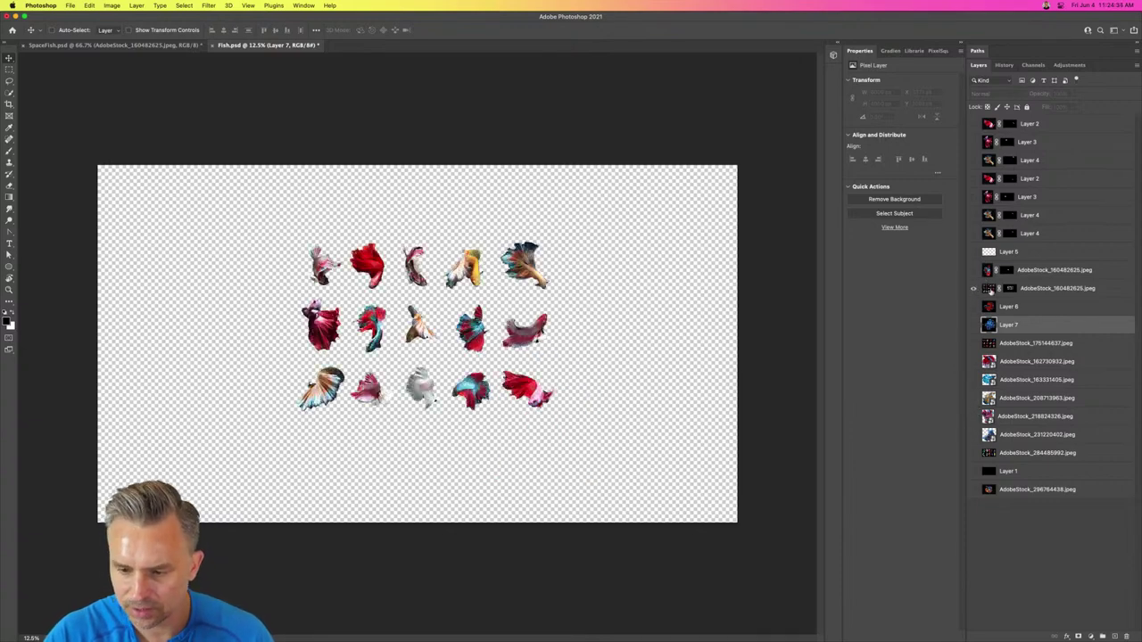
click(1058, 288)
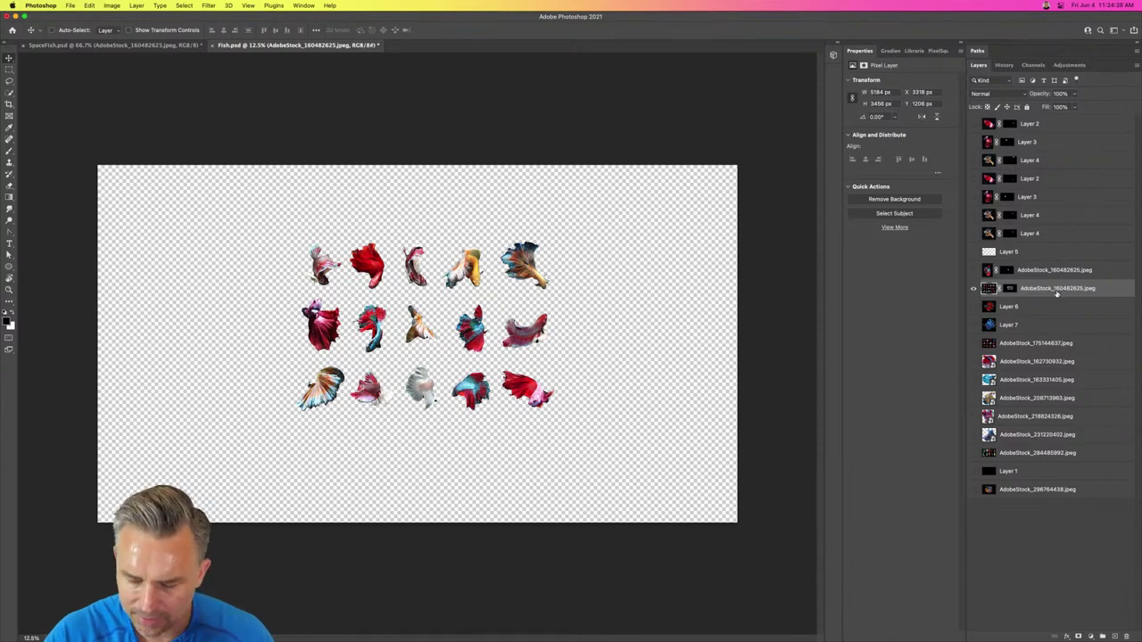
key(m)
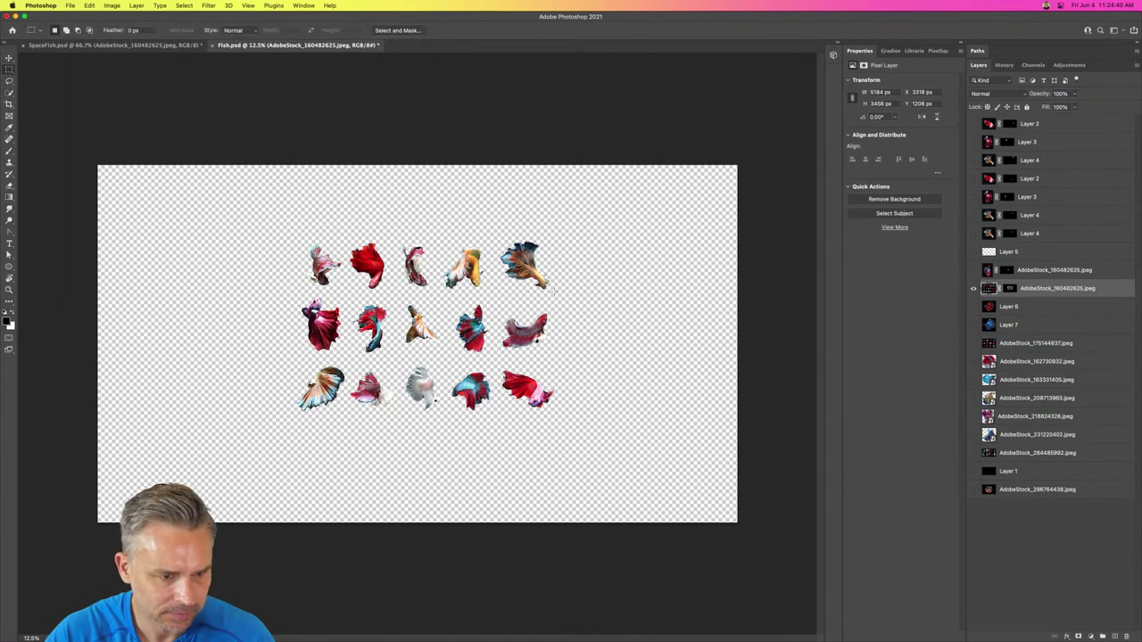
right_click(1009, 288)
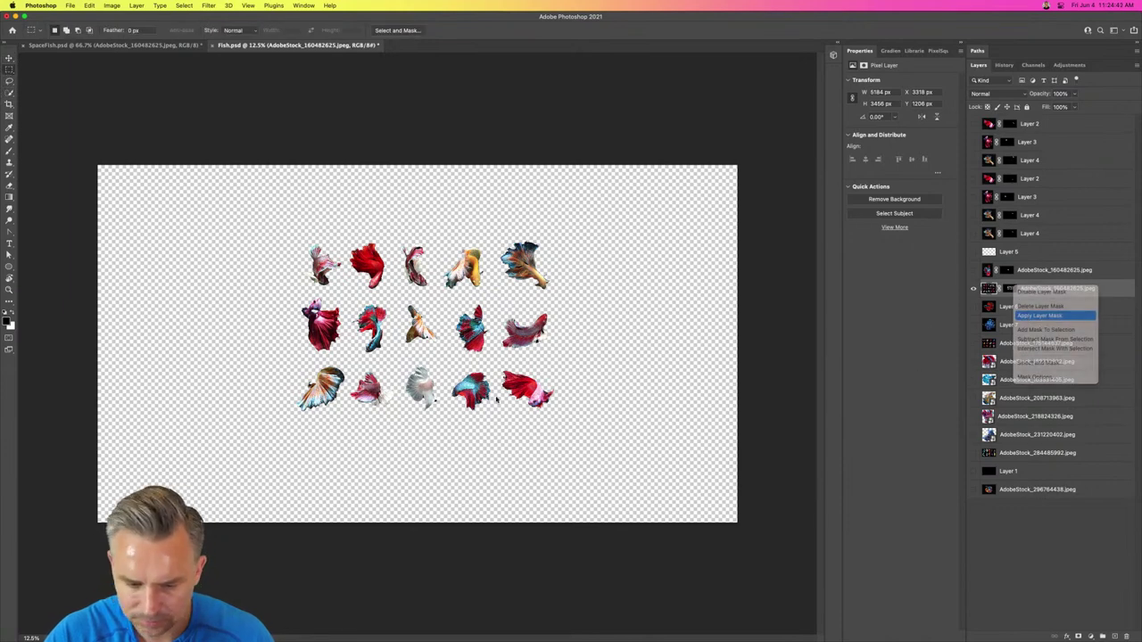
click(1028, 317)
Step: Copy the bottom-row blue fish onto Layer 8 and arrange the documents 2-up vertically
drag(443, 364, 495, 420)
key(super+c)
key(super+v)
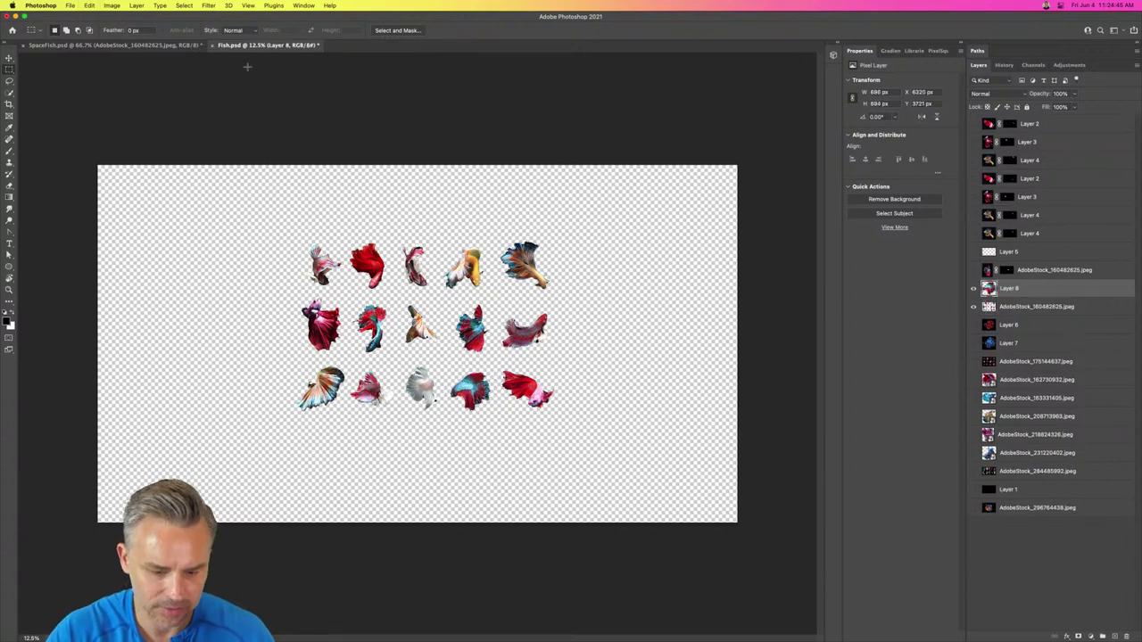
key(super+alt+shift+2)
Step: Drag the fish into SpaceFish, hide the old right-side fish, and move the new one beside the astronaut
key(v)
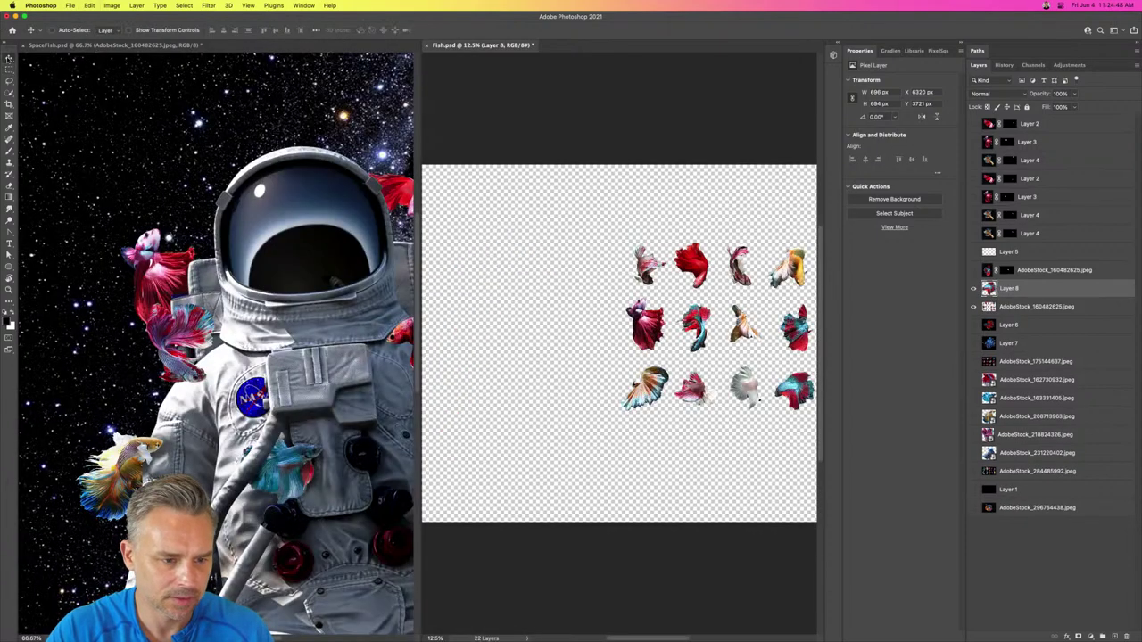
drag(981, 274, 318, 346)
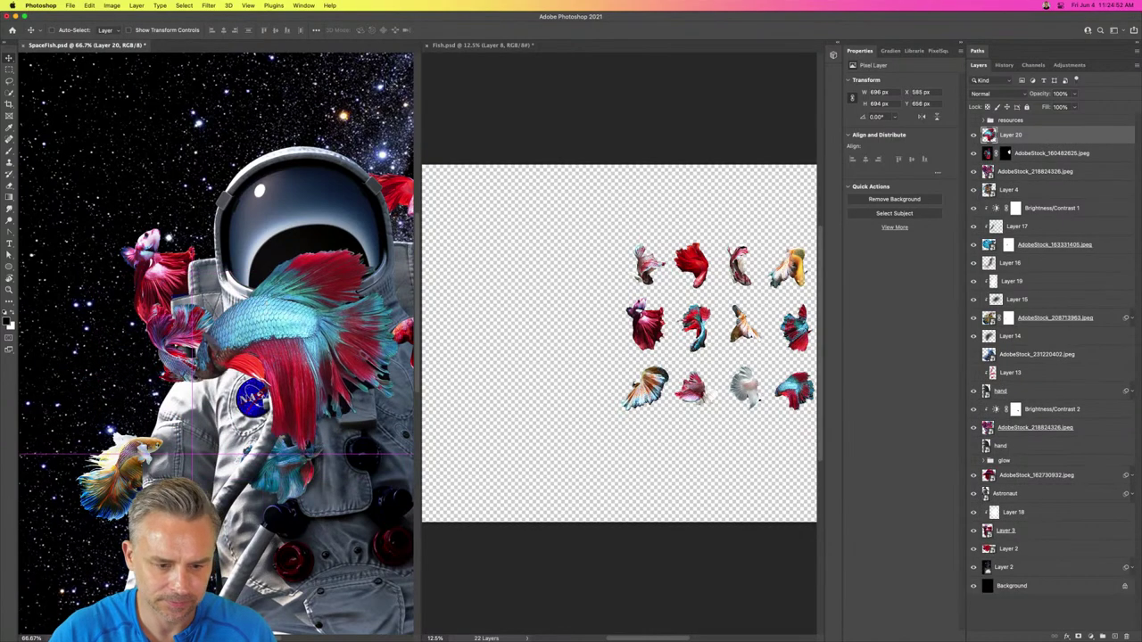
key(super+alt+shift+1)
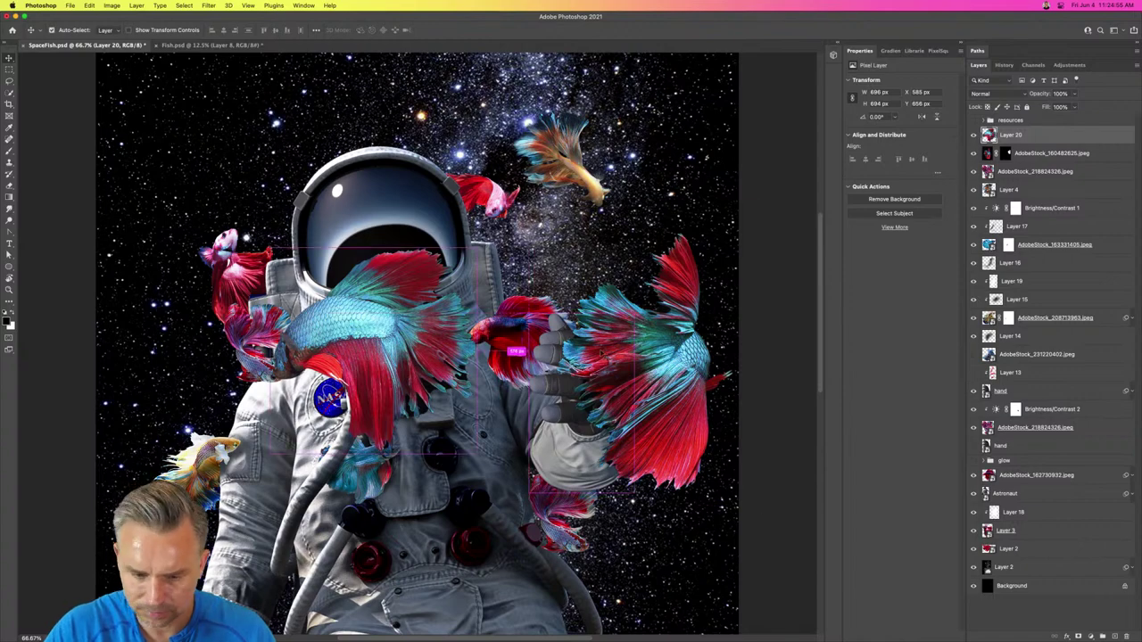
click(986, 152)
click(973, 153)
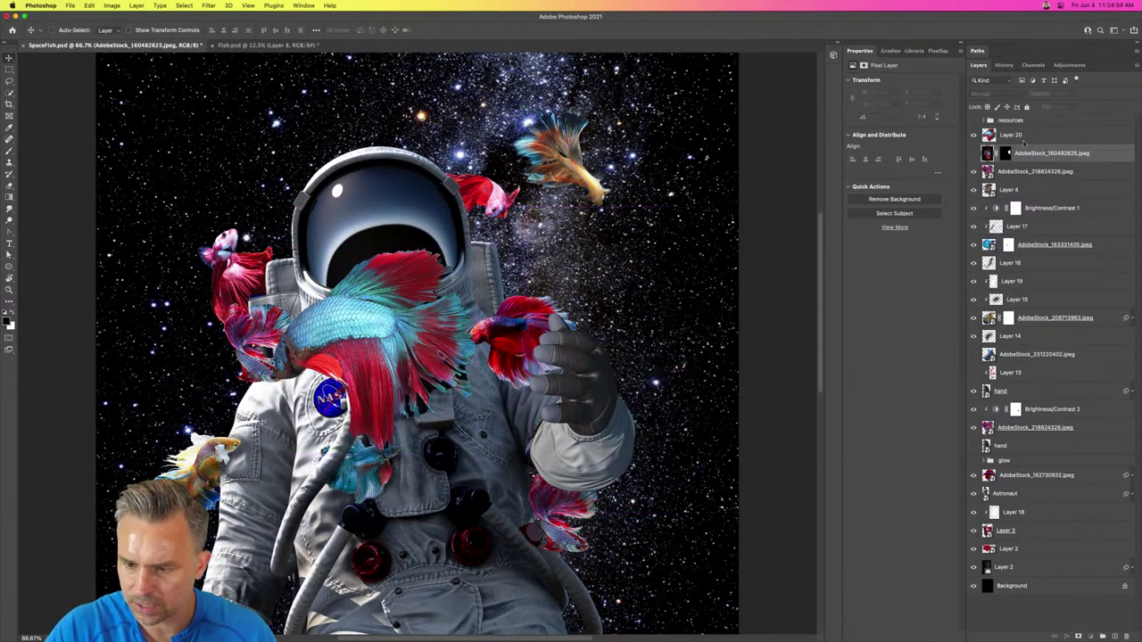
click(1022, 137)
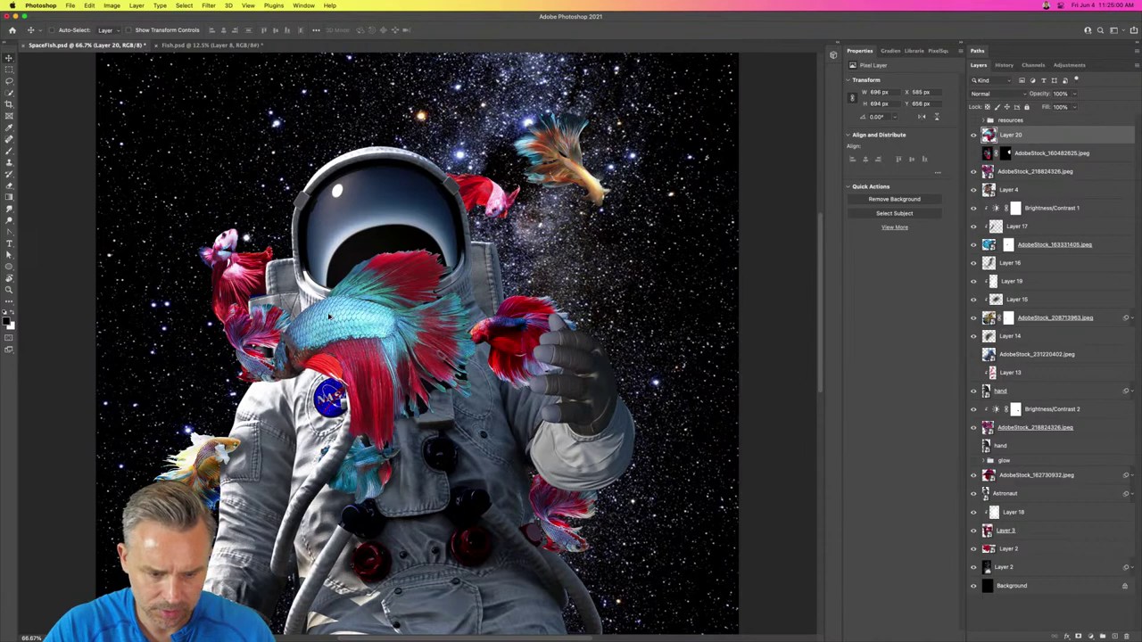
drag(361, 325, 588, 305)
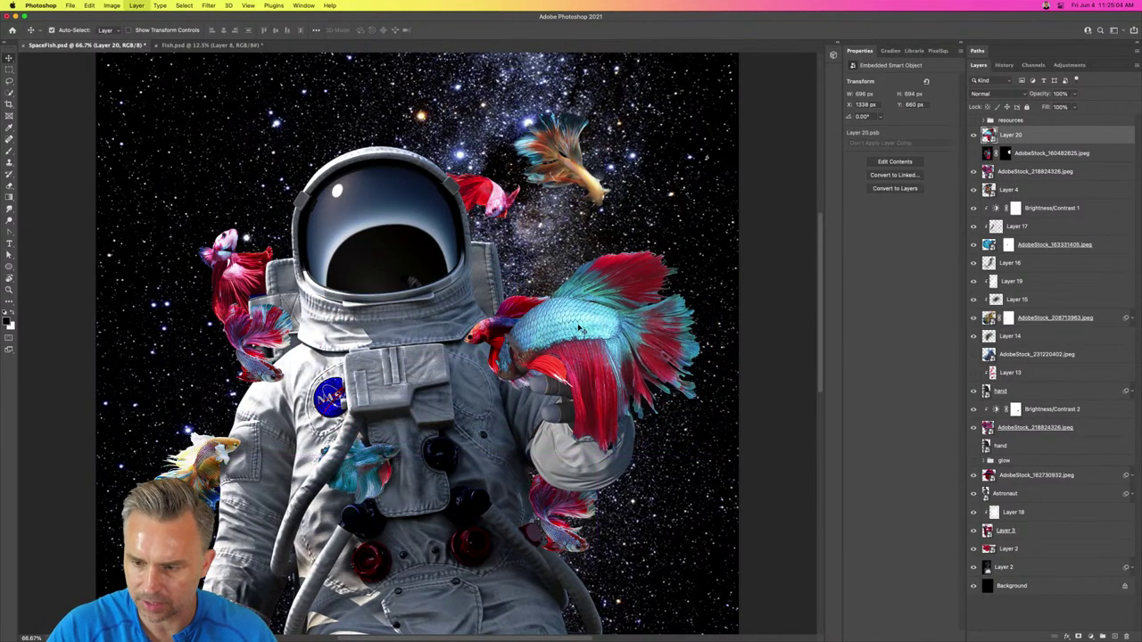
Step: Apply a Gaussian Blur with radius 6.0 to the Layer 20 fish
click(225, 6)
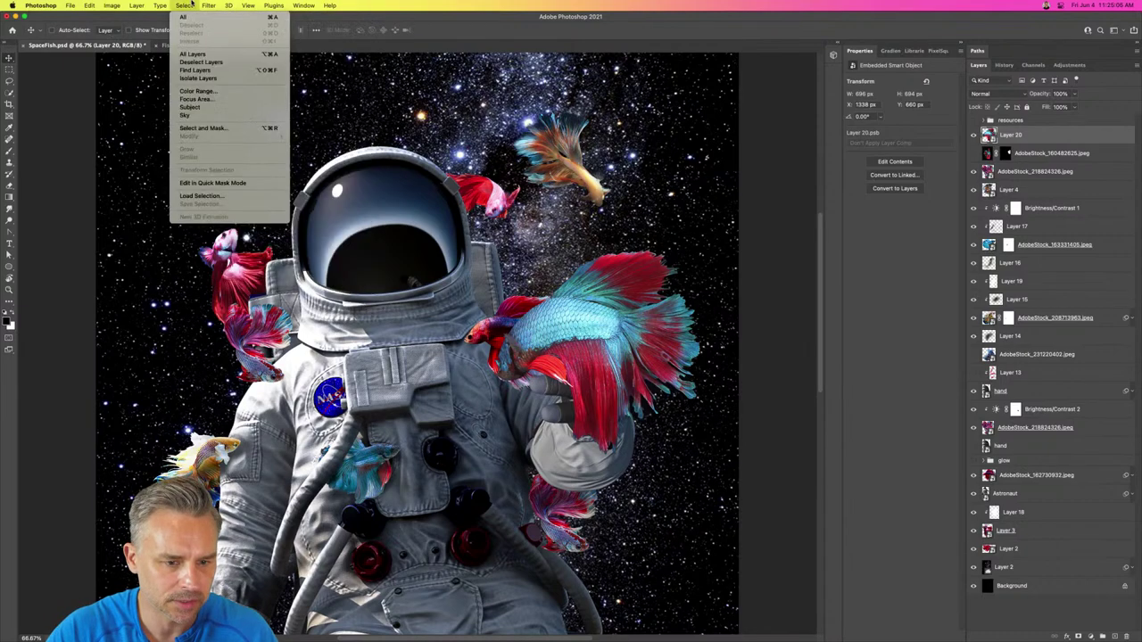
mouse_move(208, 5)
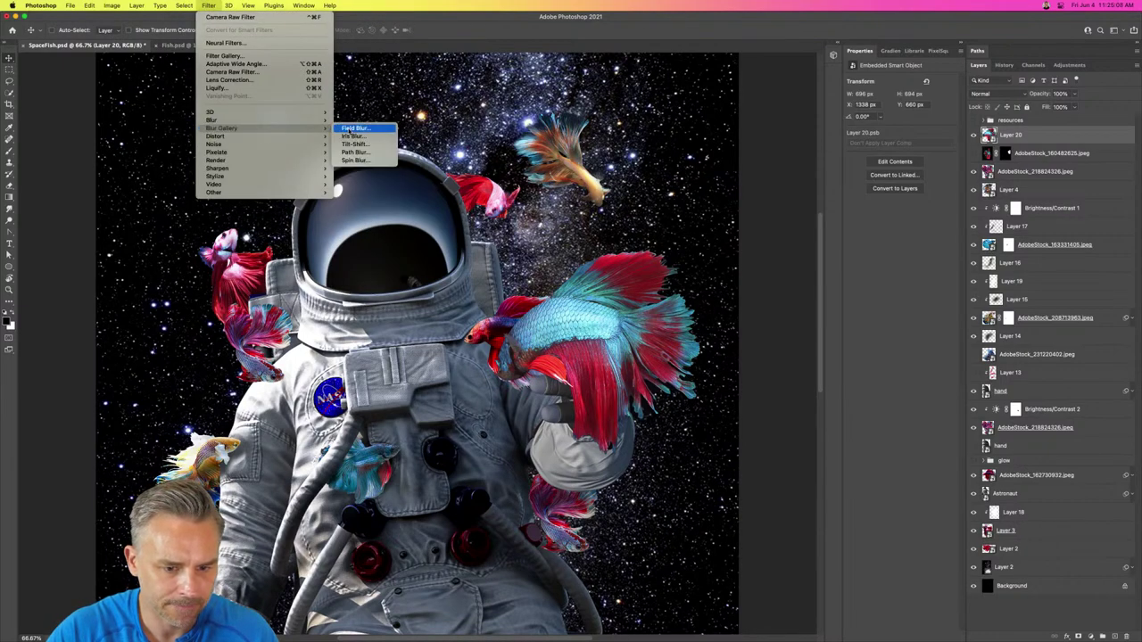
mouse_move(277, 136)
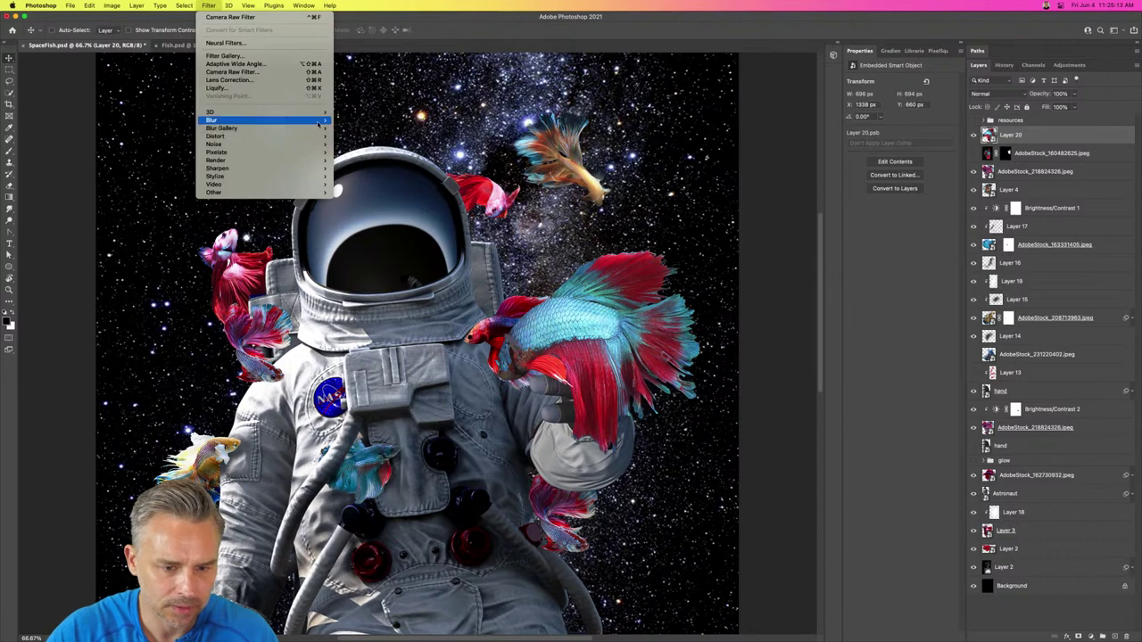
mouse_move(317, 119)
click(369, 154)
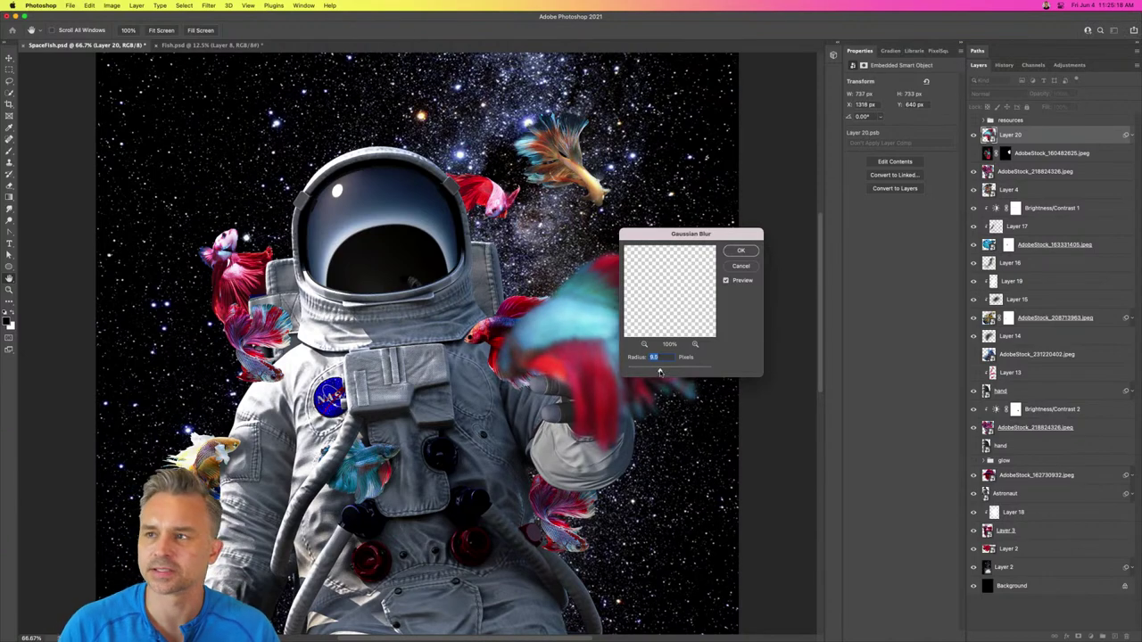
key(Return)
Step: Move the blurred fish lower over the astronaut's suit
key(super+1)
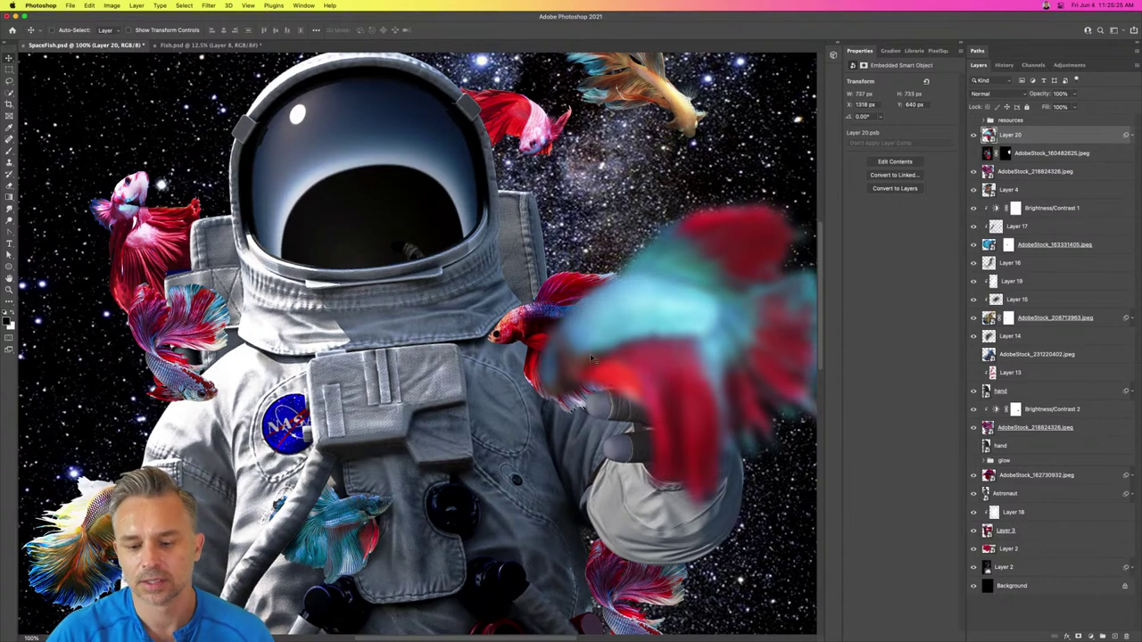
drag(666, 319, 628, 510)
key(super+minus)
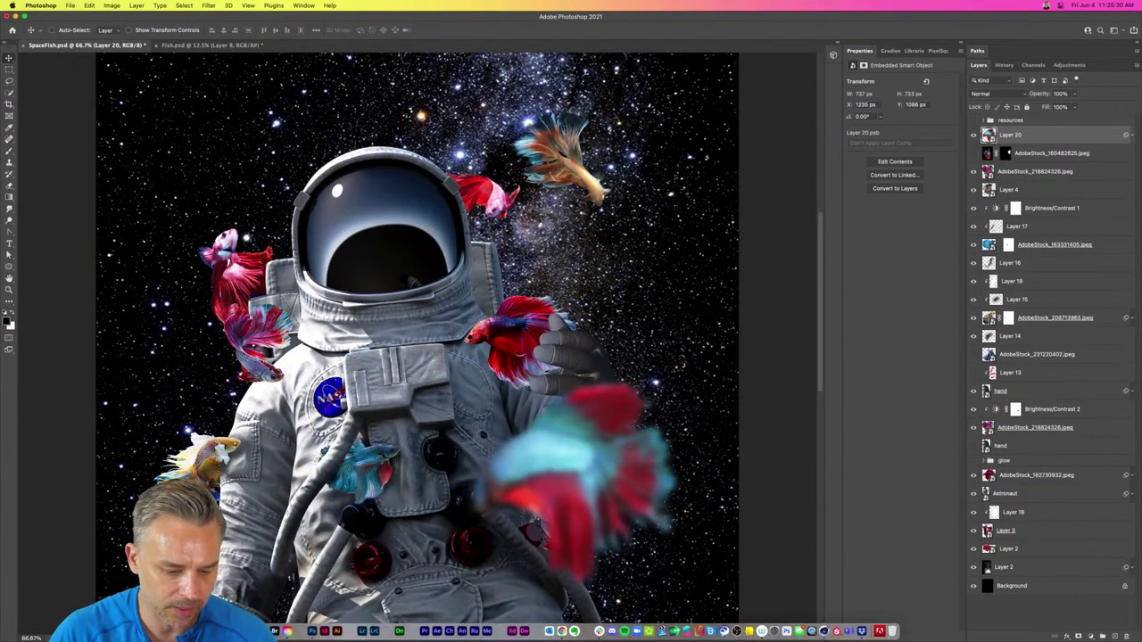
Step: Open the Ae > Fish > Assets folder in Finder and preview the third fish video
click(249, 631)
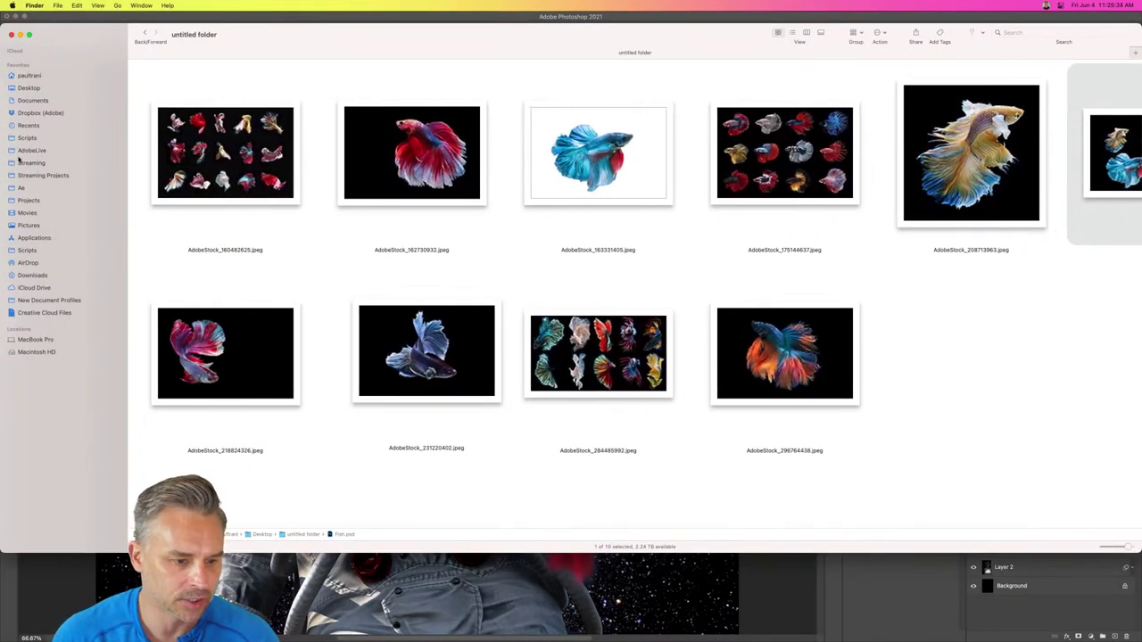
click(12, 188)
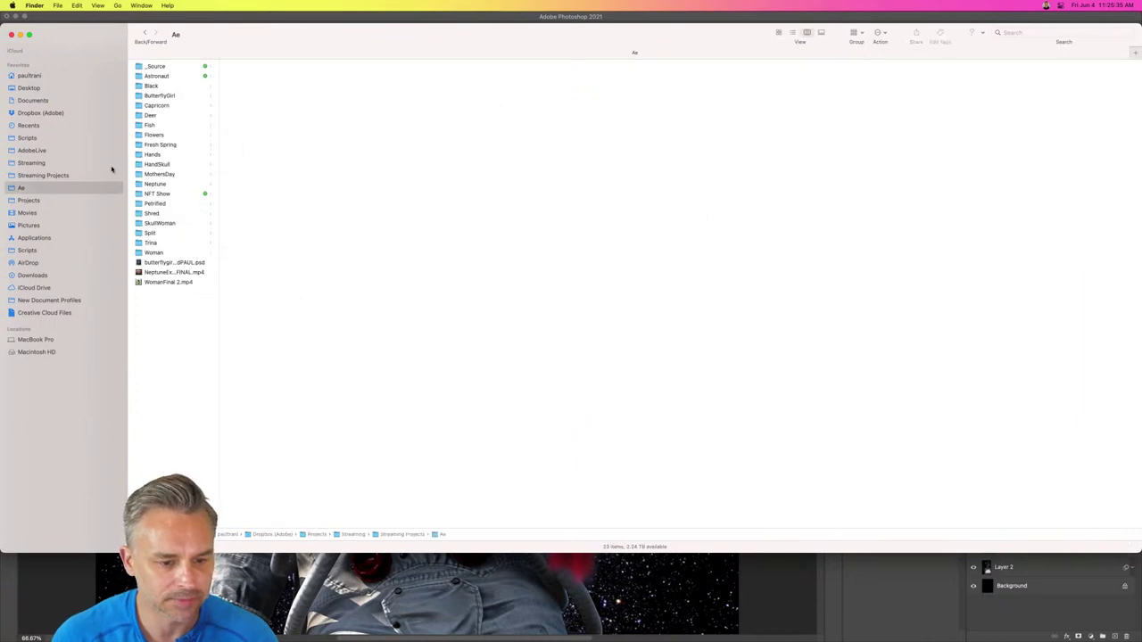
click(147, 125)
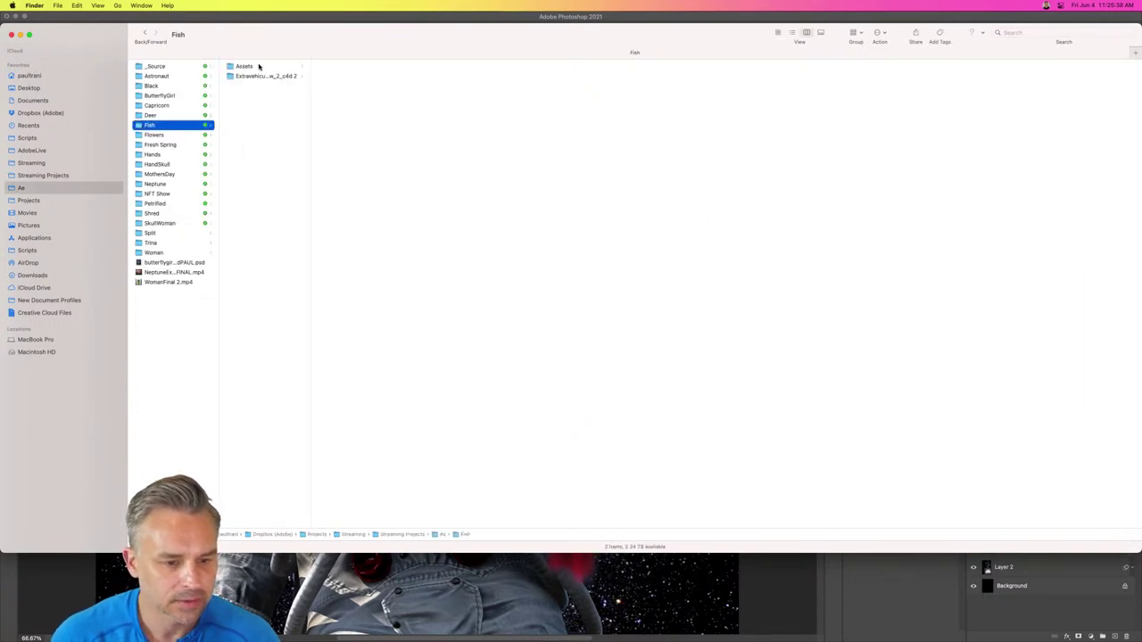
click(259, 66)
click(338, 87)
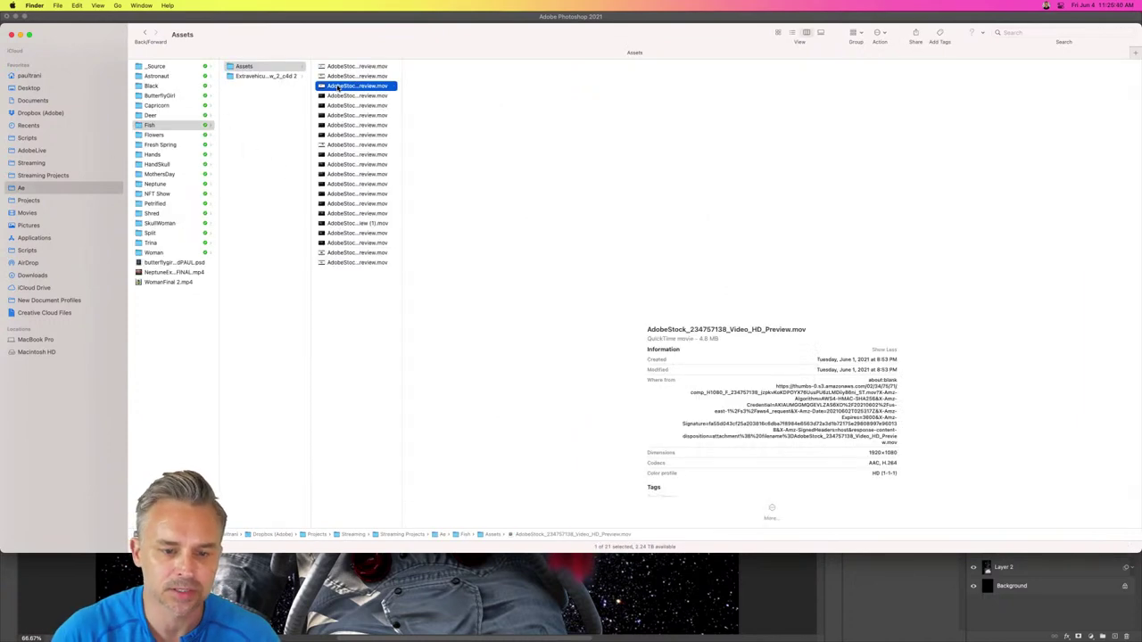
key(space)
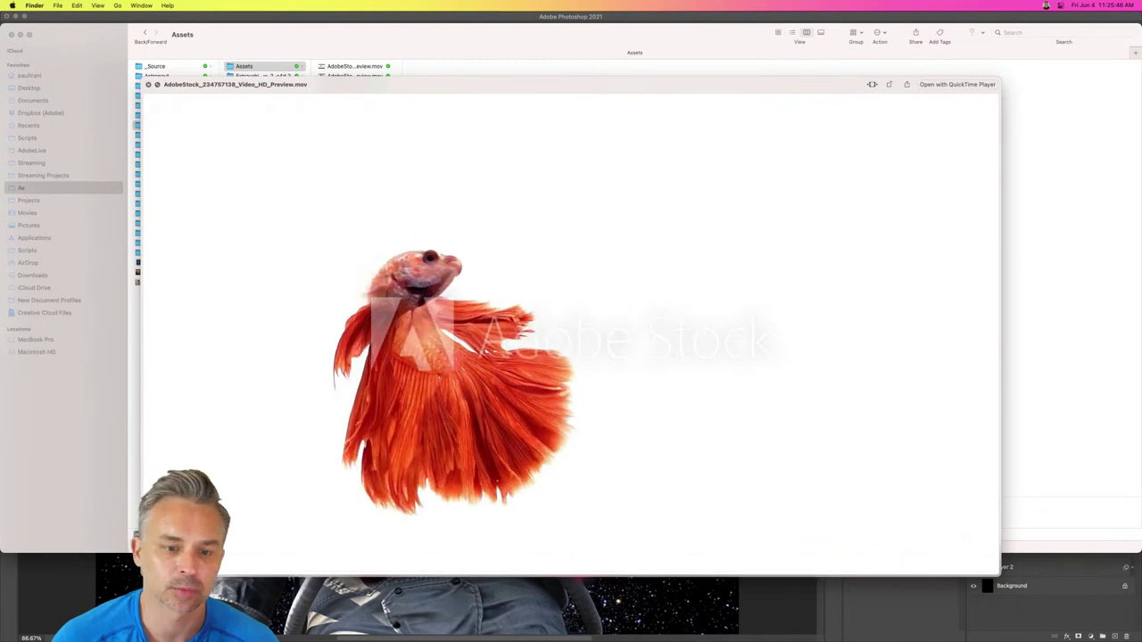
key(space)
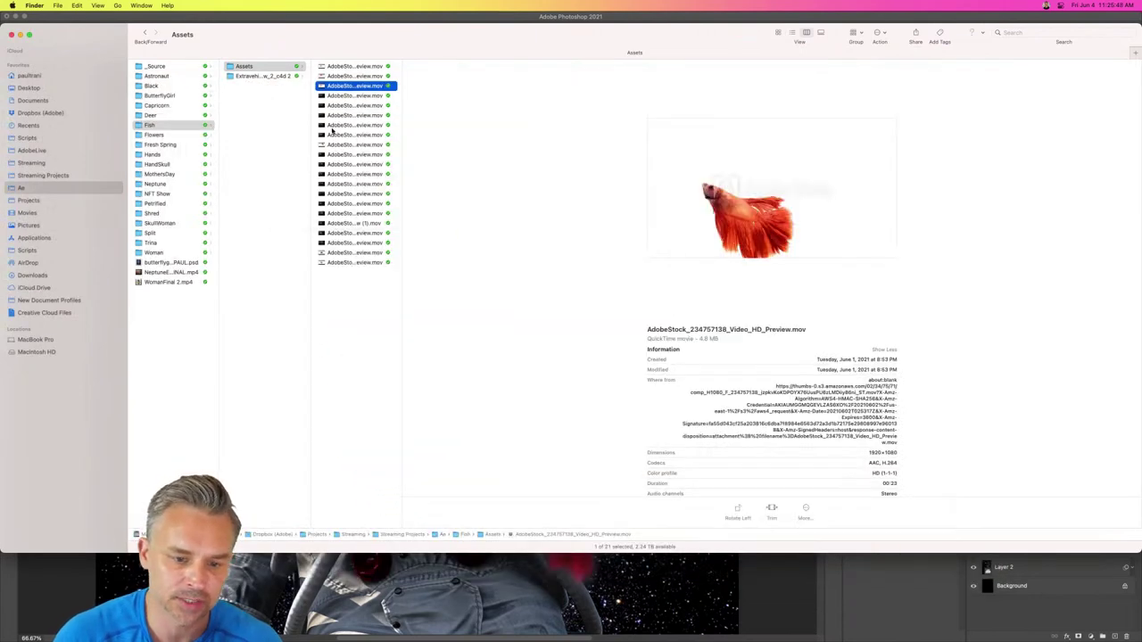
Step: Preview the golden betta video full screen, then return to Photoshop
click(331, 129)
key(space)
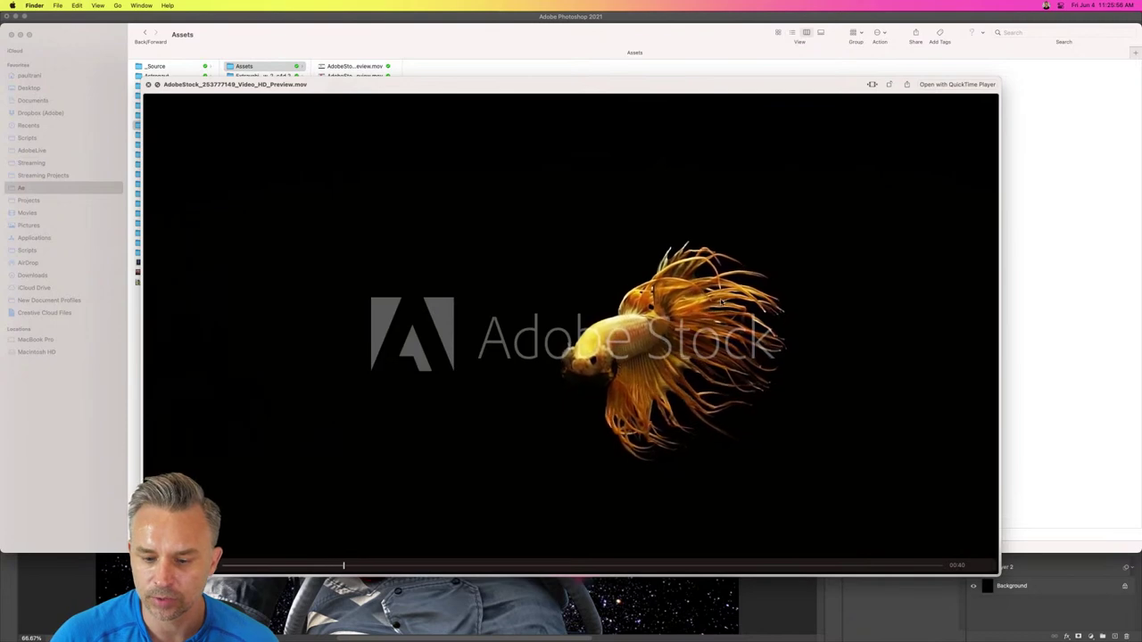
key(ctrl+super+f)
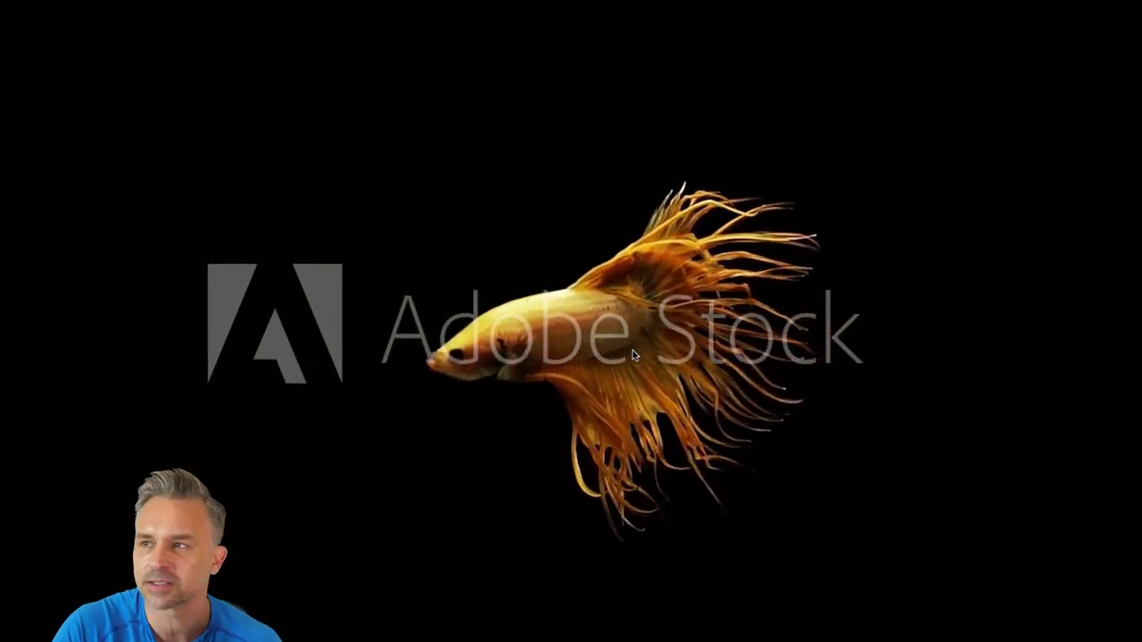
key(ctrl+super+f)
key(super+Tab)
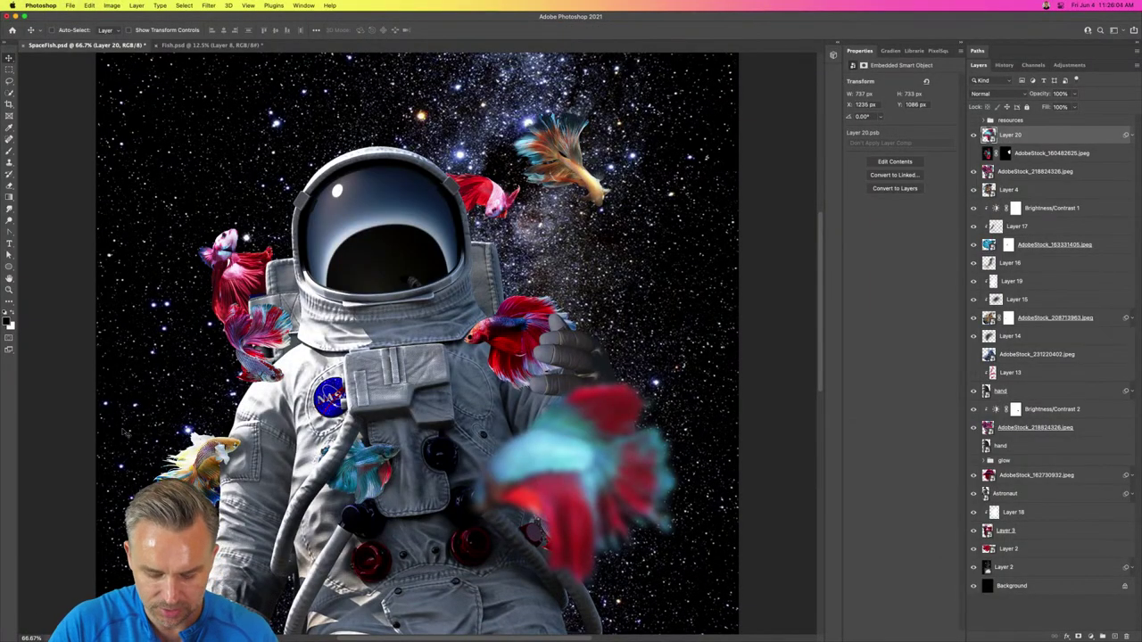
Step: Switch the SpaceFish composite to full-screen display mode
key(f)
key(f)
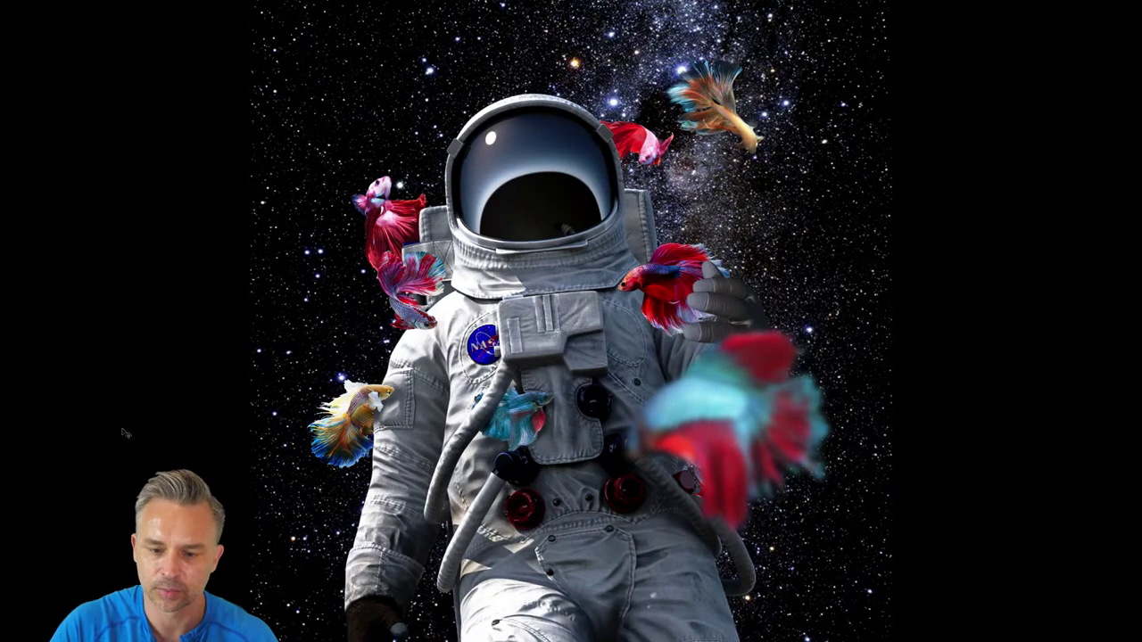